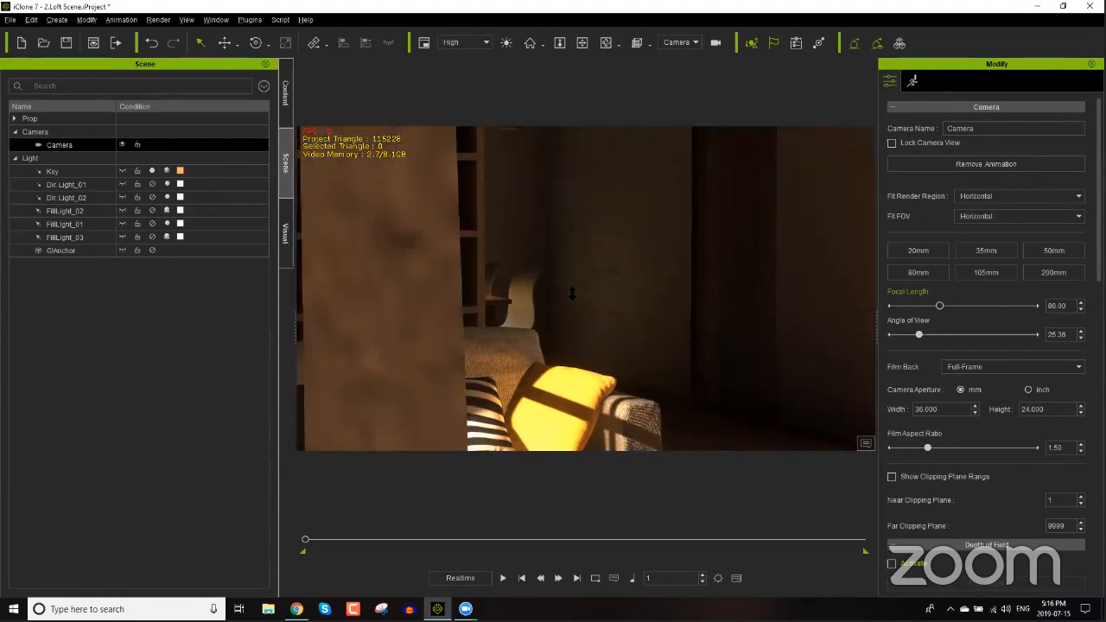
Step: Try the camera's 105 mm and 200 mm focal lengths on the sofa and its pillows
scroll(573, 274, "up", 3)
scroll(579, 274, "down", 1)
scroll(544, 278, "down", 1)
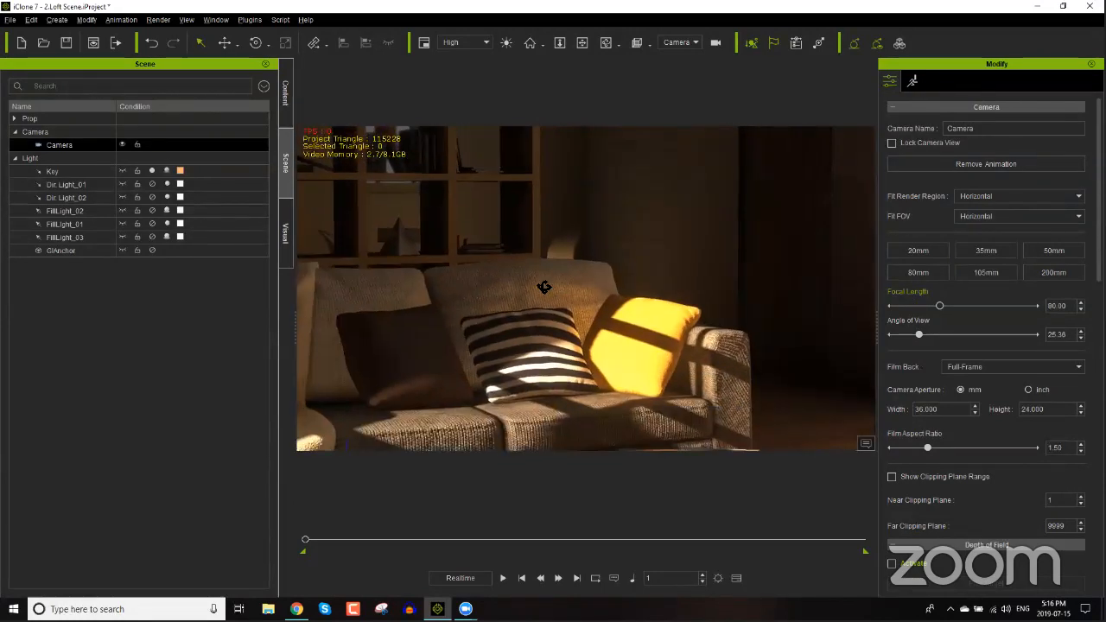
scroll(544, 278, "up", 1)
scroll(554, 244, "up", 2)
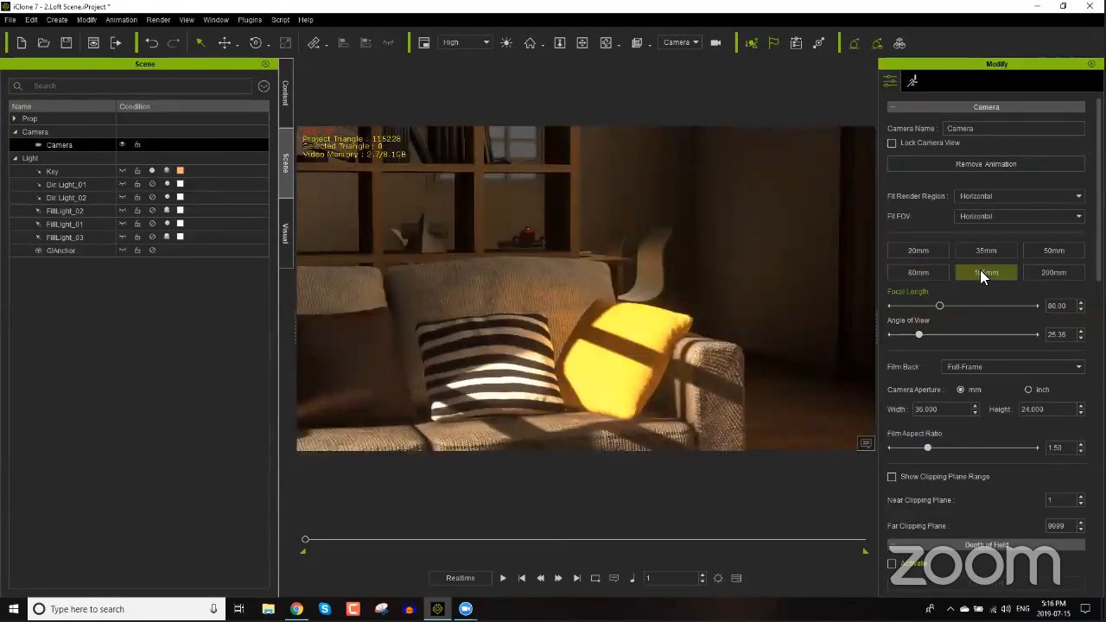
left_click(979, 271)
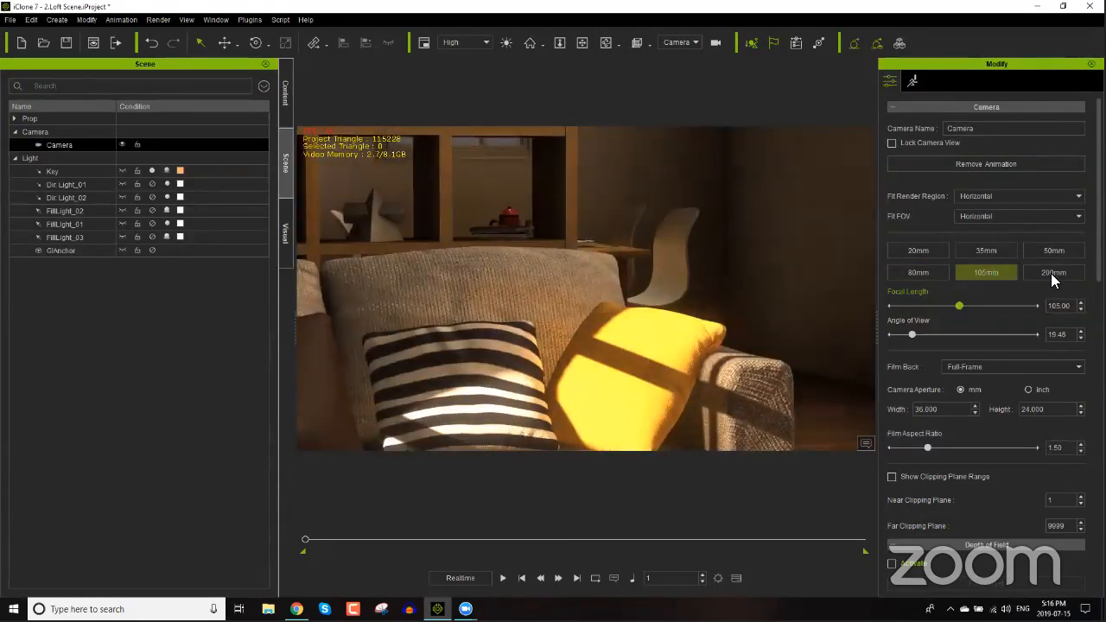
left_click(1050, 273)
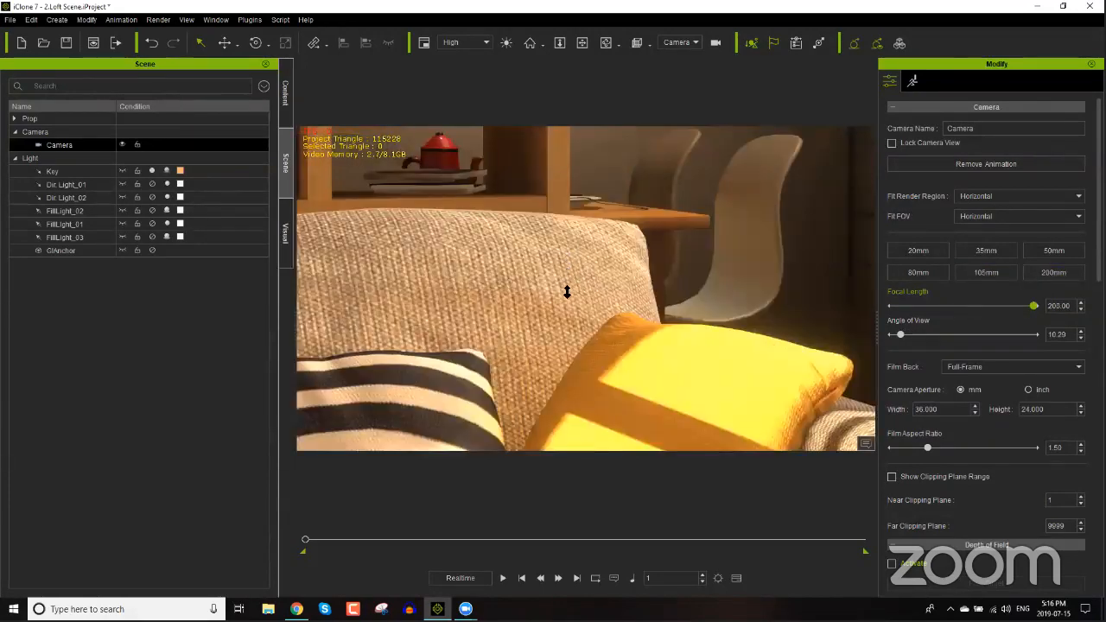
left_click_drag(568, 296, 573, 255)
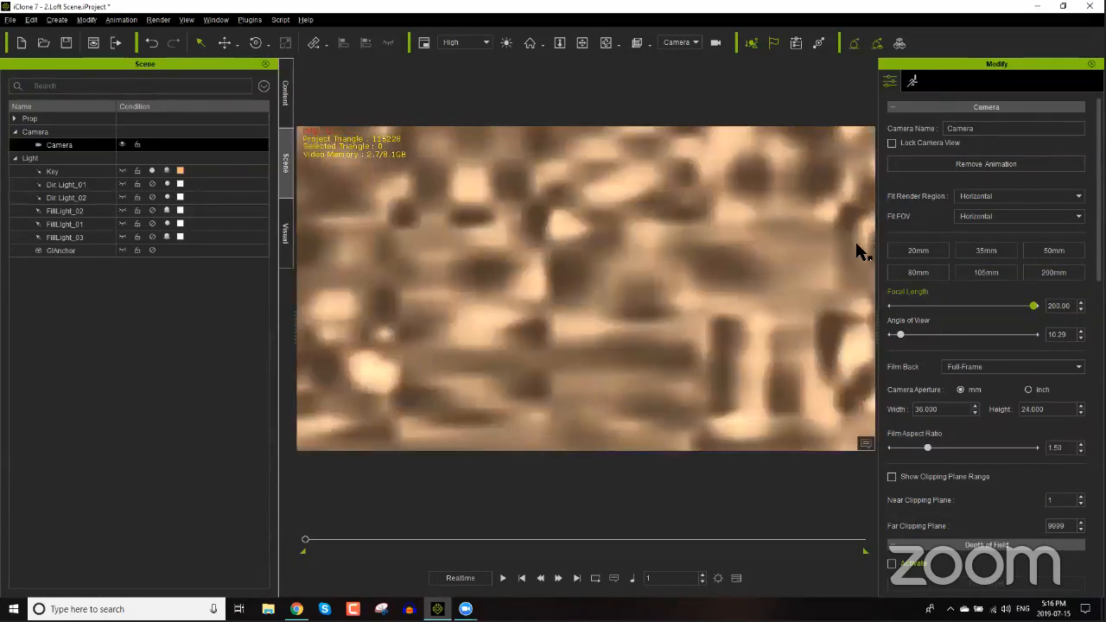
Step: Set the camera's focal length to 20 mm and frame the whole living area with the staircase
left_click(917, 249)
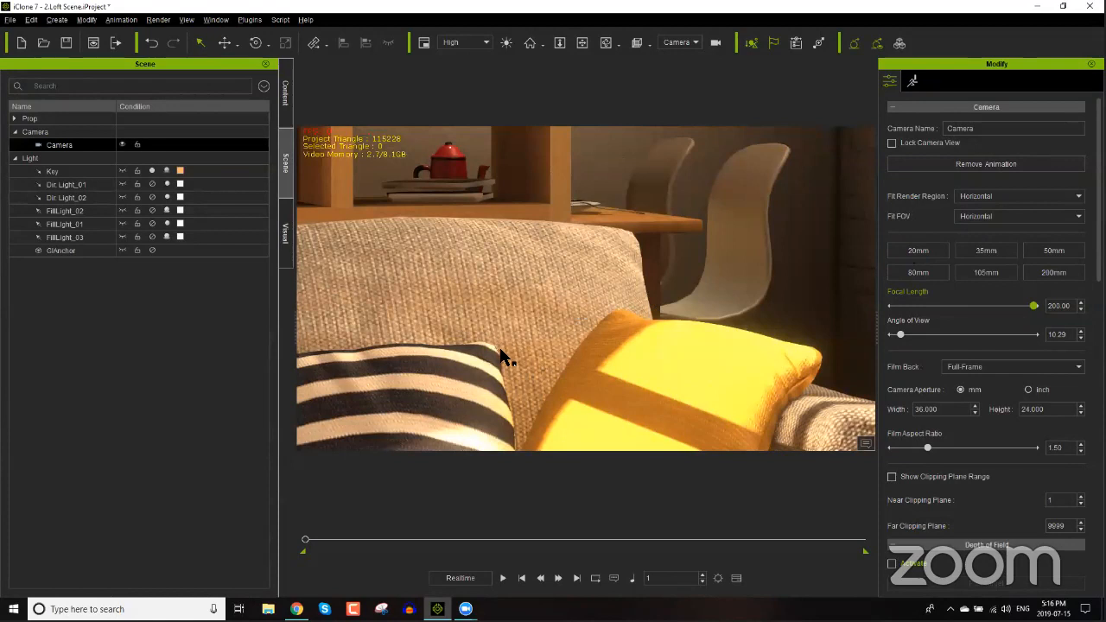
left_click(917, 249)
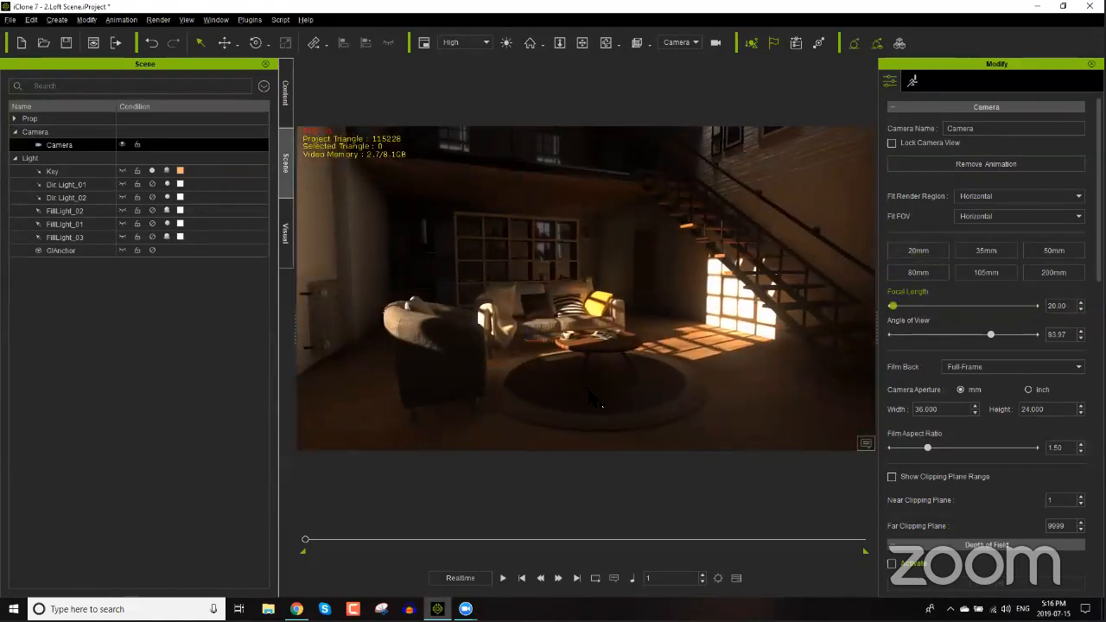
left_click_drag(568, 246, 610, 325)
left_click_drag(458, 327, 772, 299)
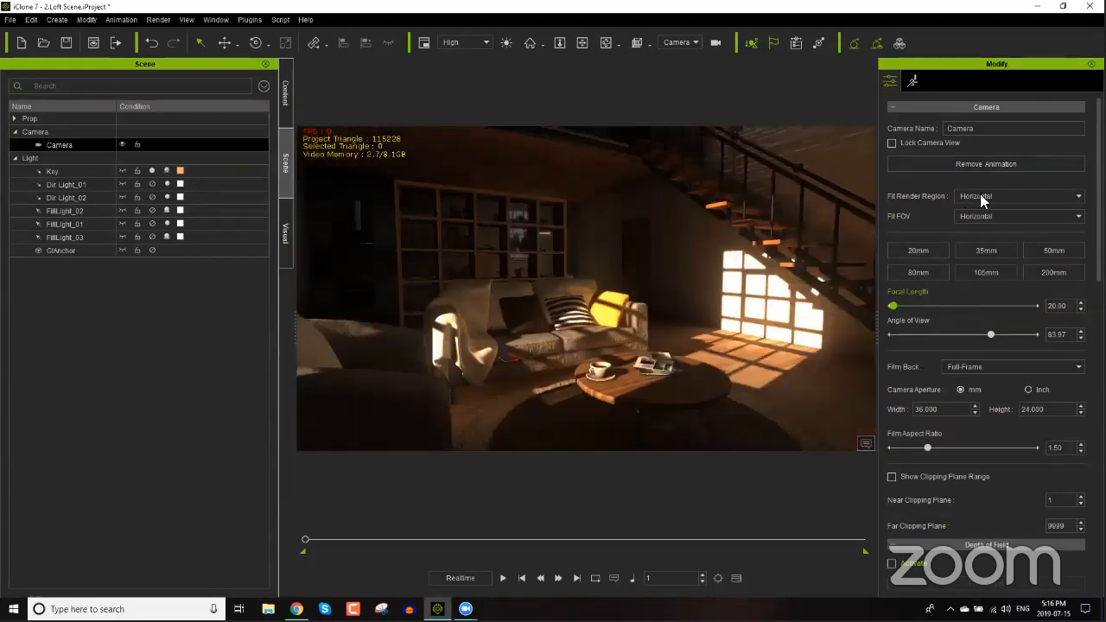
left_click(989, 199)
left_click(988, 184)
scroll(542, 249, "down", 1)
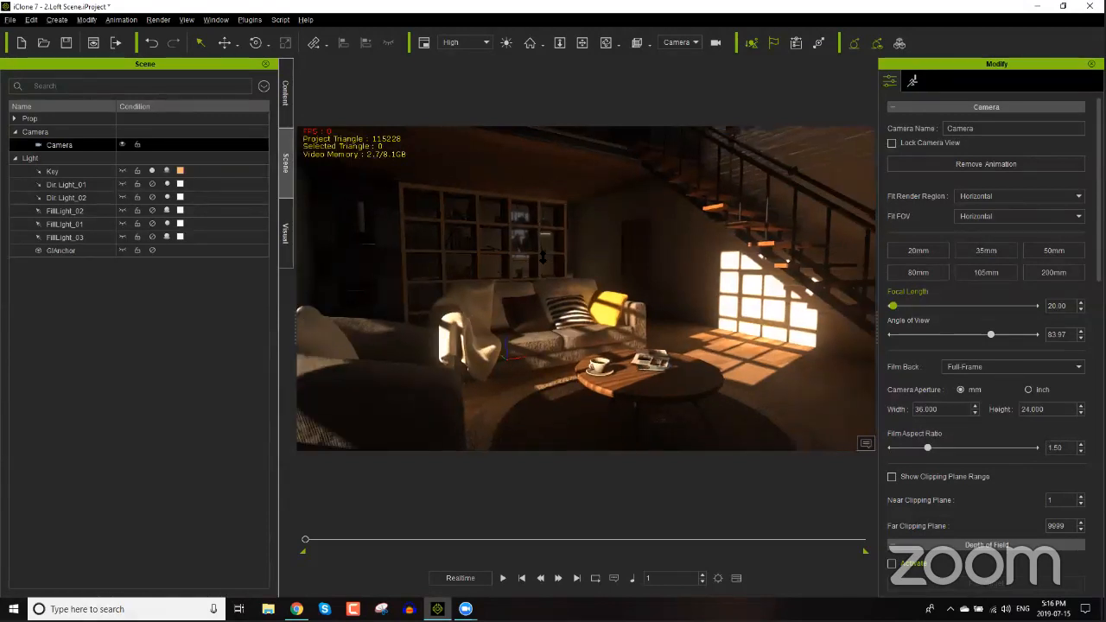
scroll(542, 268, "down", 2)
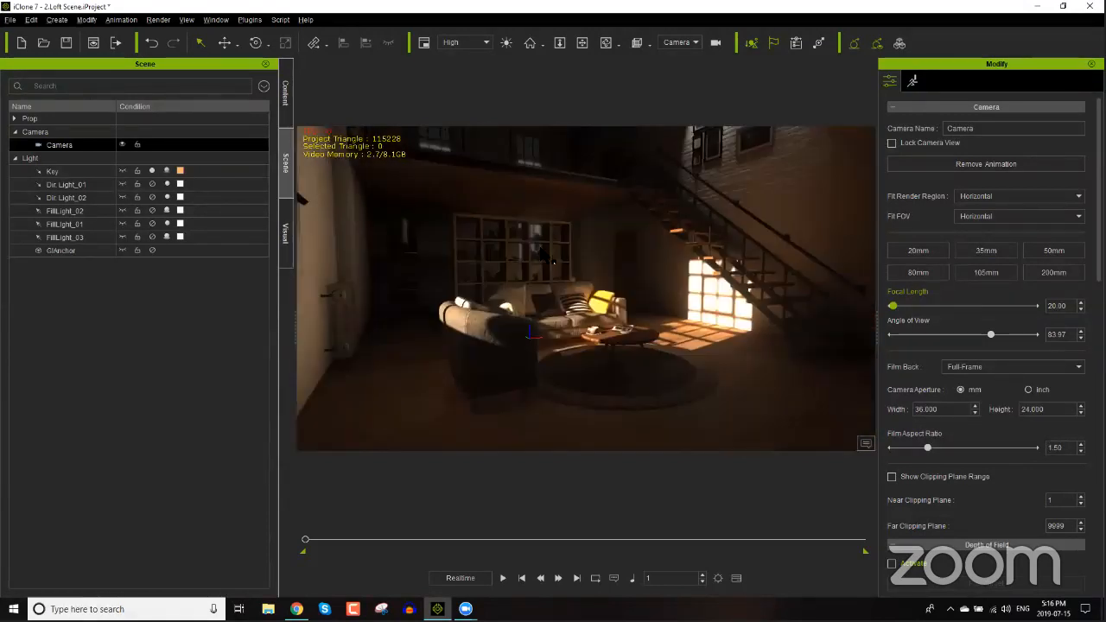
right_click_drag(710, 258, 164, 259)
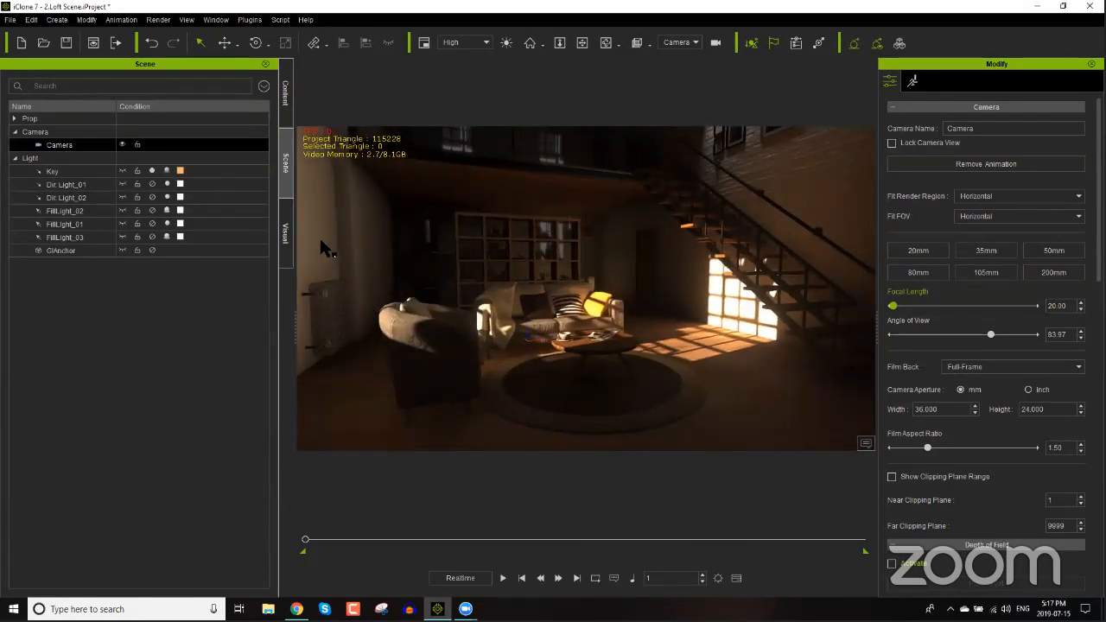
Step: Select the brick wall and the tea table in the view to identify their entries in the object list
left_click(819, 210)
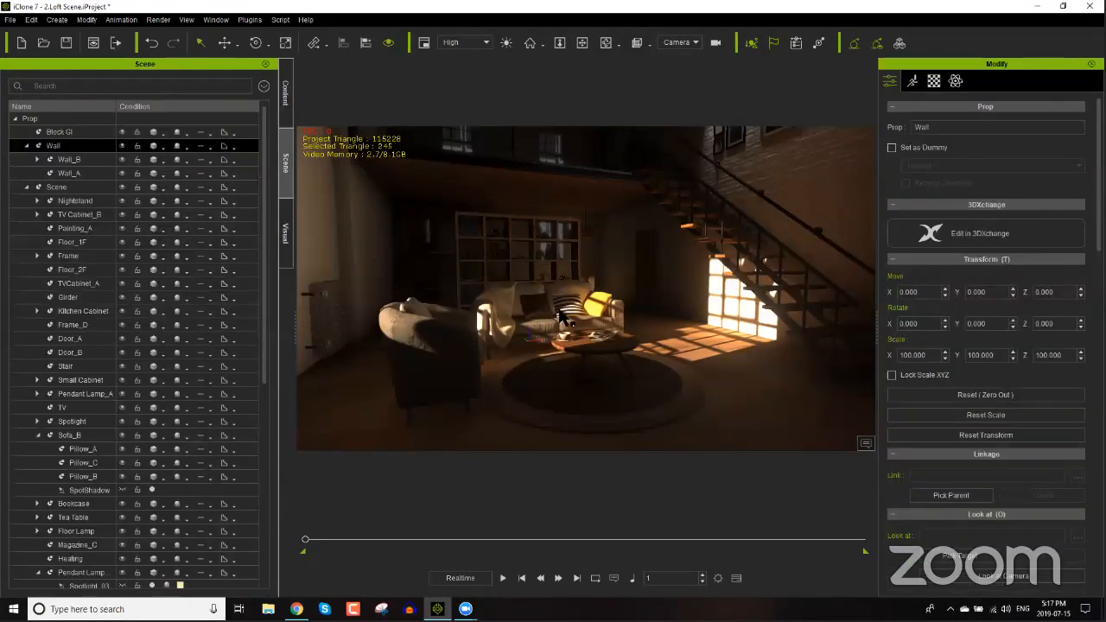
left_click(593, 353)
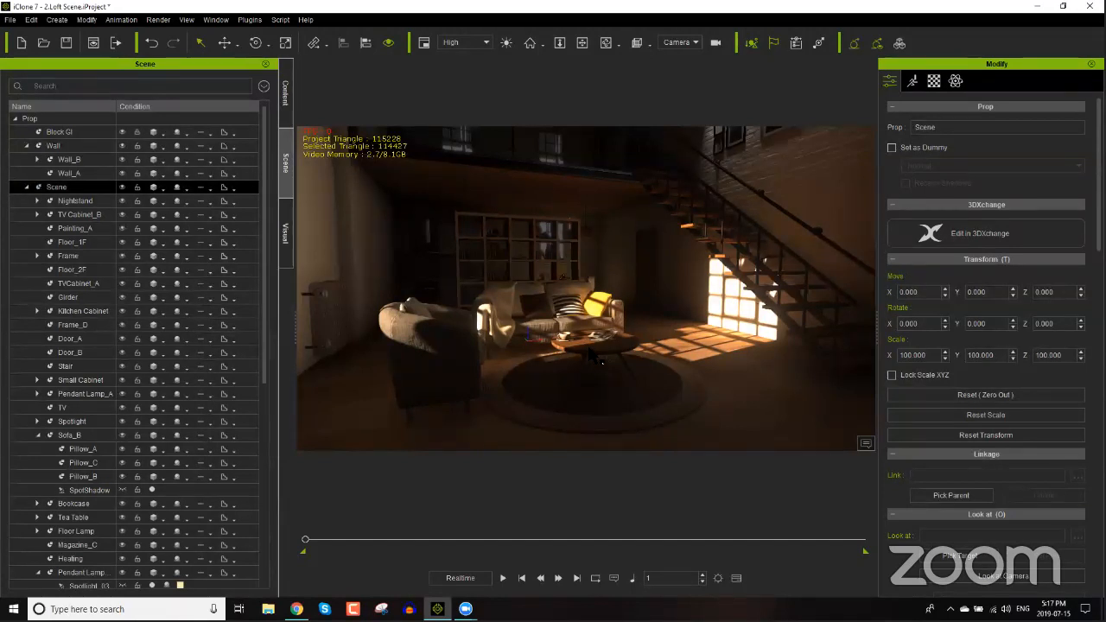
left_click(602, 361)
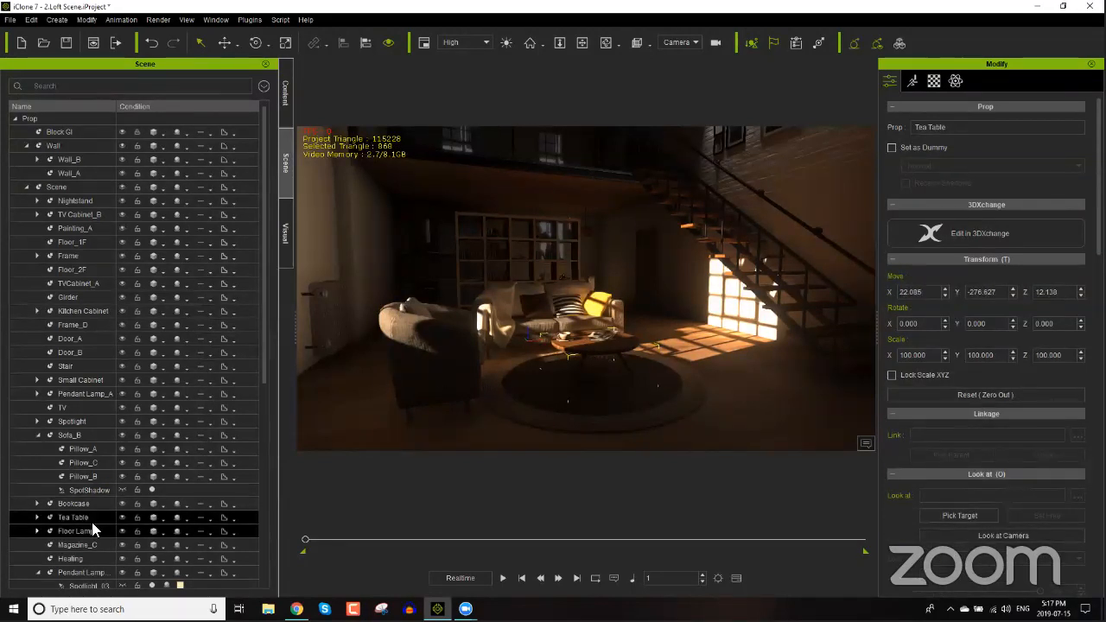
left_click(812, 183)
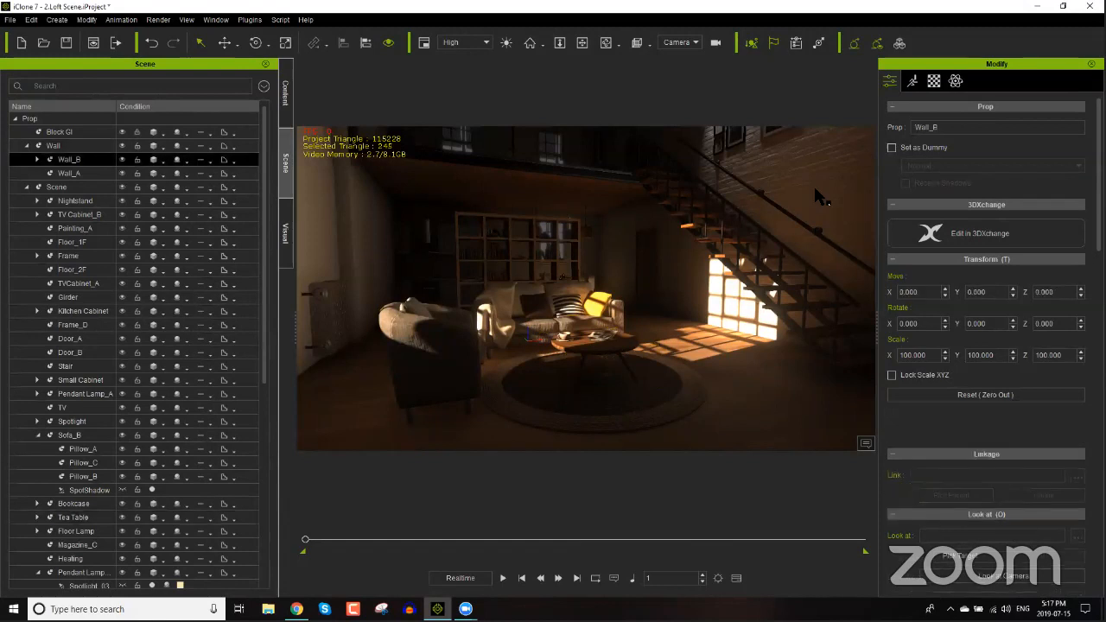
Step: Hide and show the Wall prop to compare the room's lighting with and without the walls
left_click(83, 145)
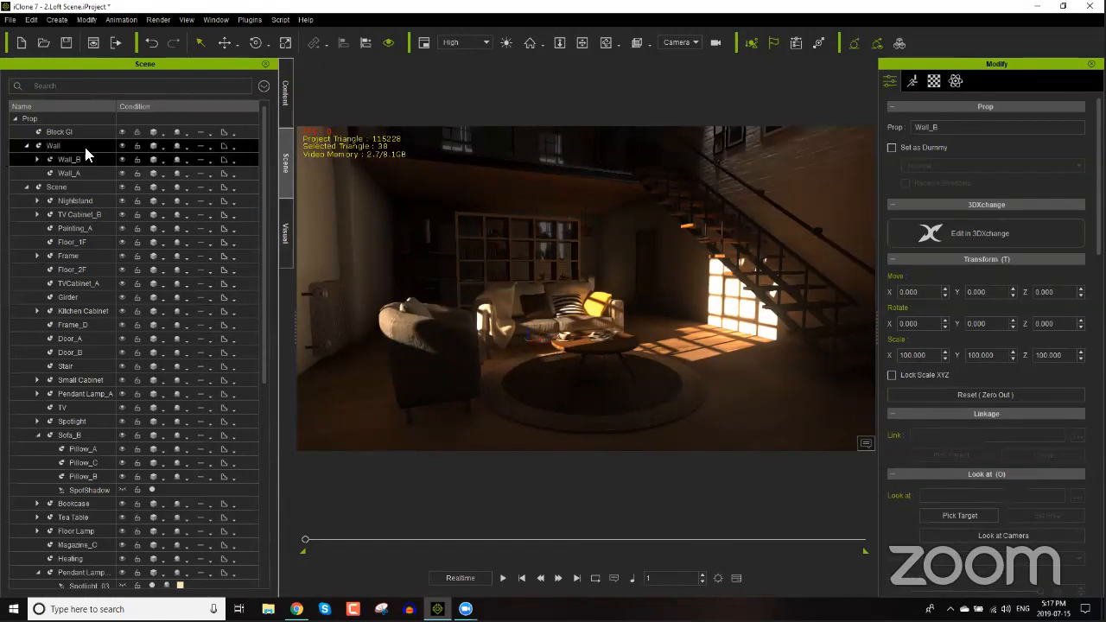
left_click(121, 145)
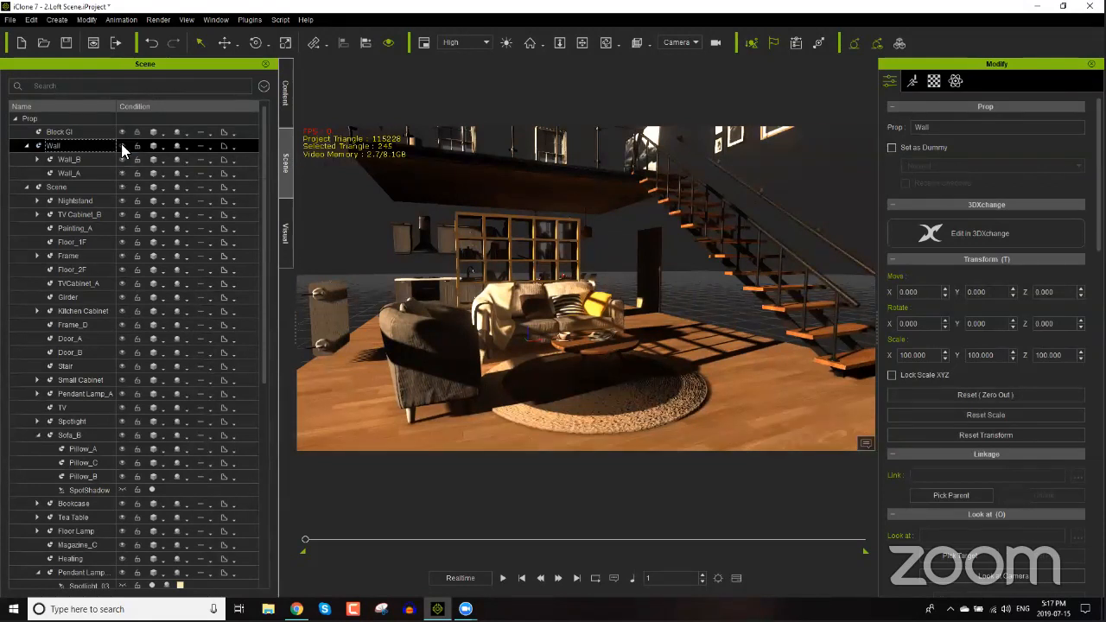
left_click(122, 145)
left_click(121, 145)
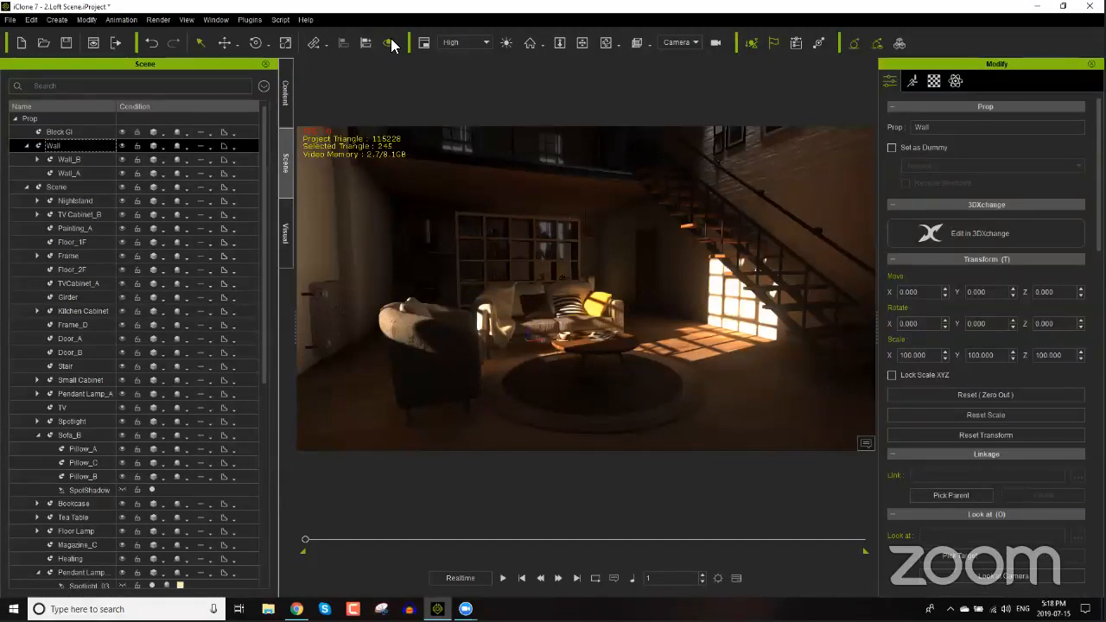
left_click(121, 146)
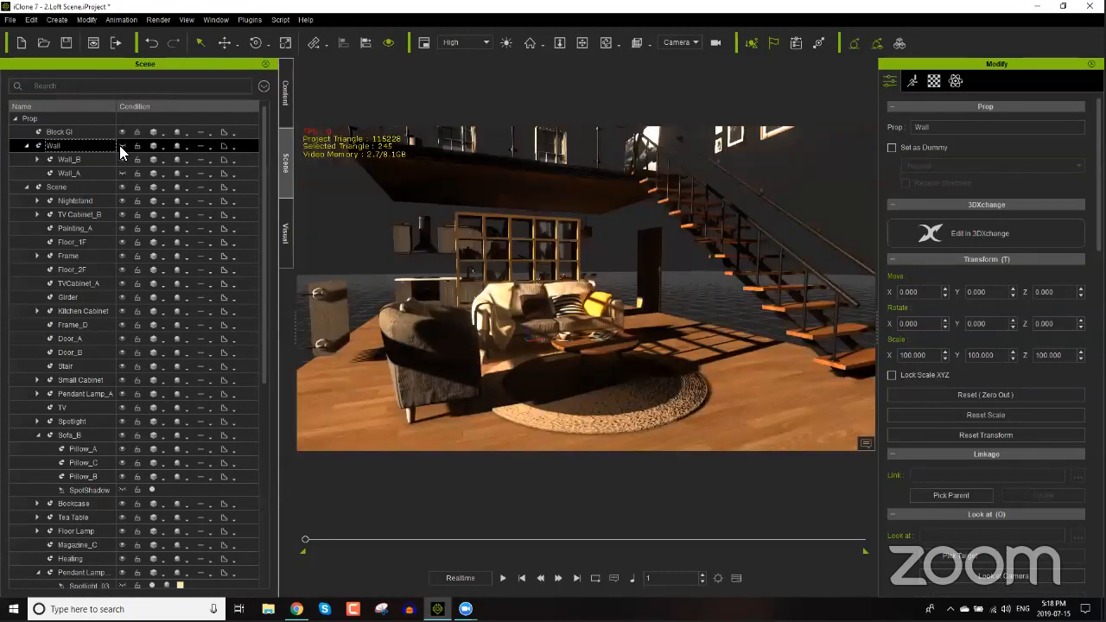
left_click(121, 146)
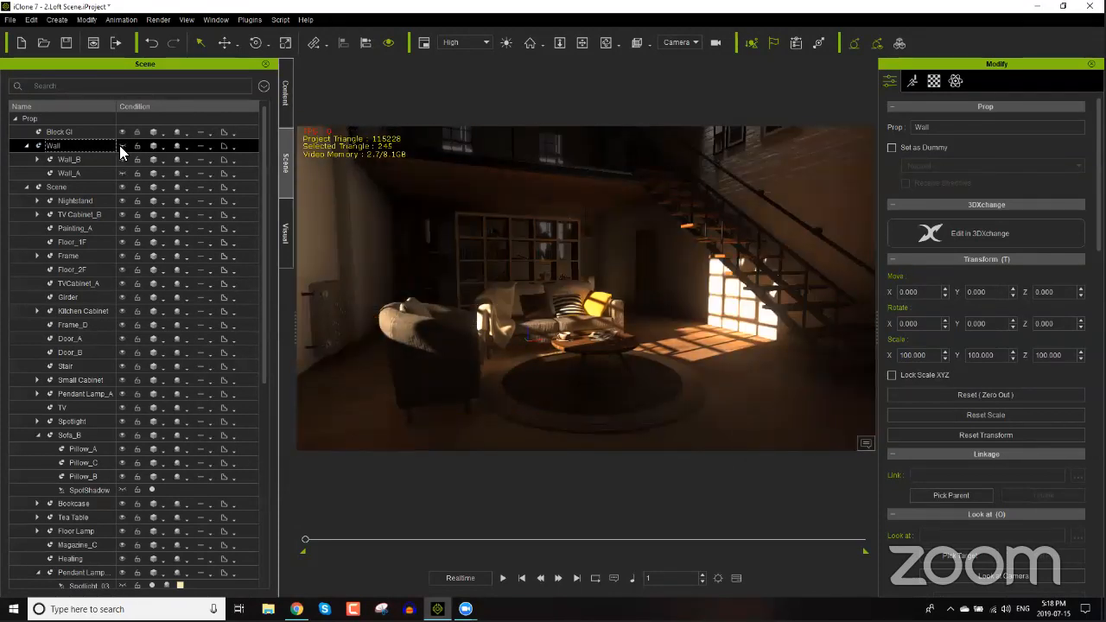
left_click(121, 146)
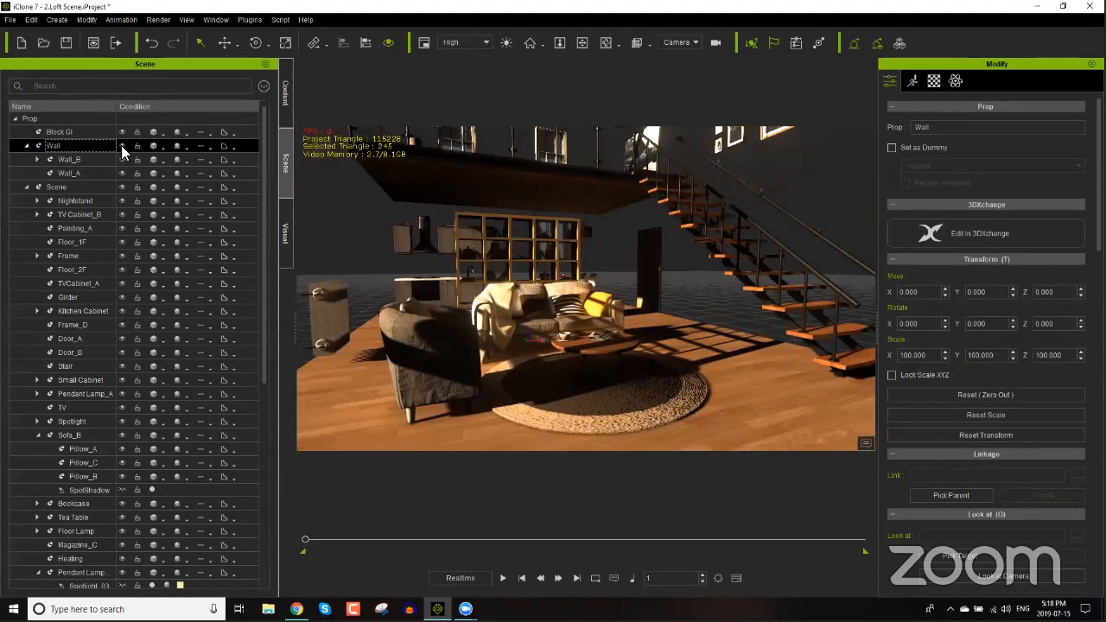
left_click(121, 146)
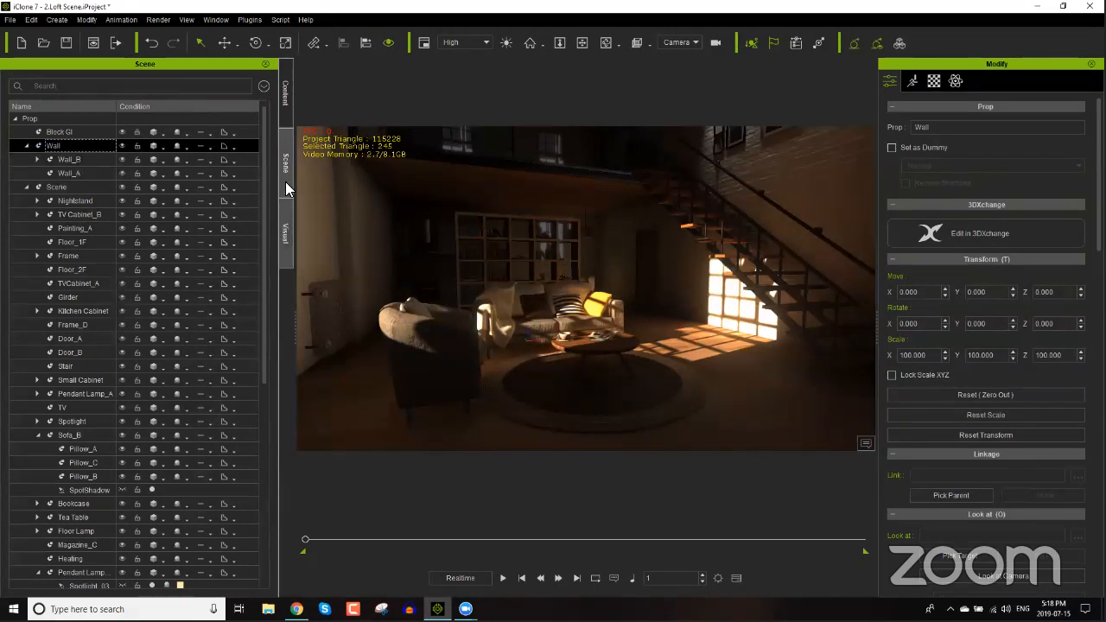
Step: Switch on both directional lights, Dir. Light_01 and Dir. Light_02, and the three fill lights FillLight_01 to FillLight_03
left_click(27, 146)
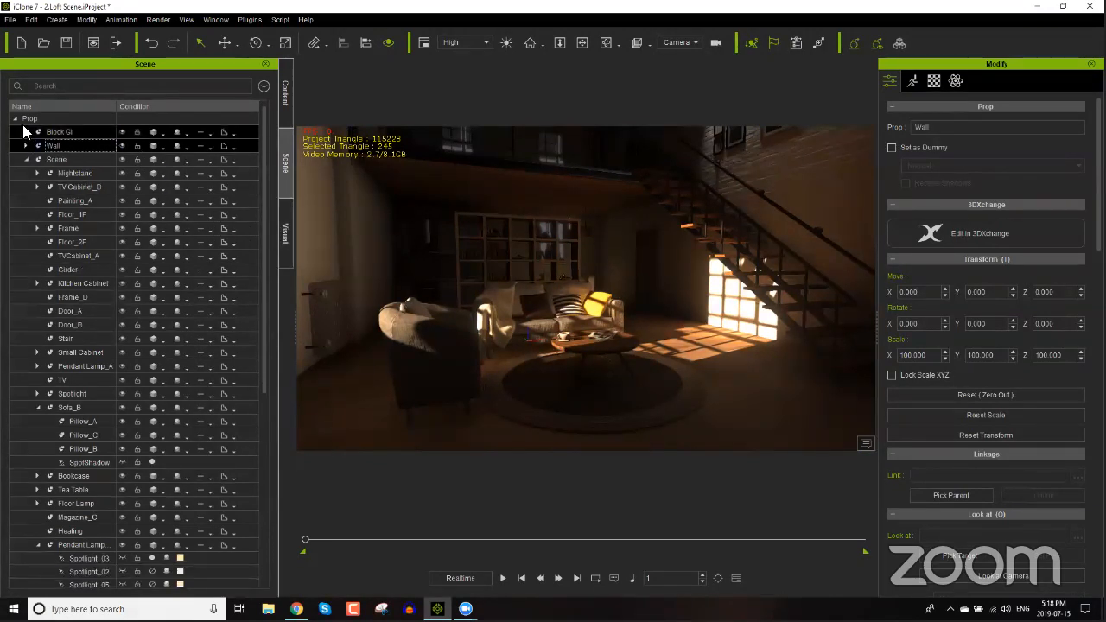
left_click(15, 118)
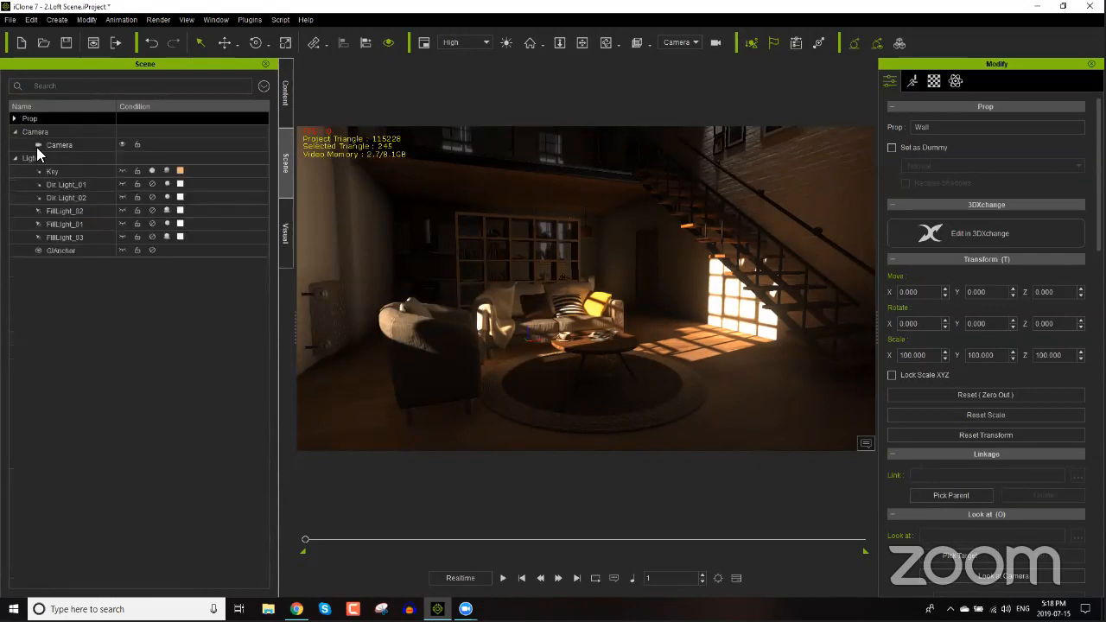
left_click(154, 190)
left_click(153, 198)
left_click(152, 210)
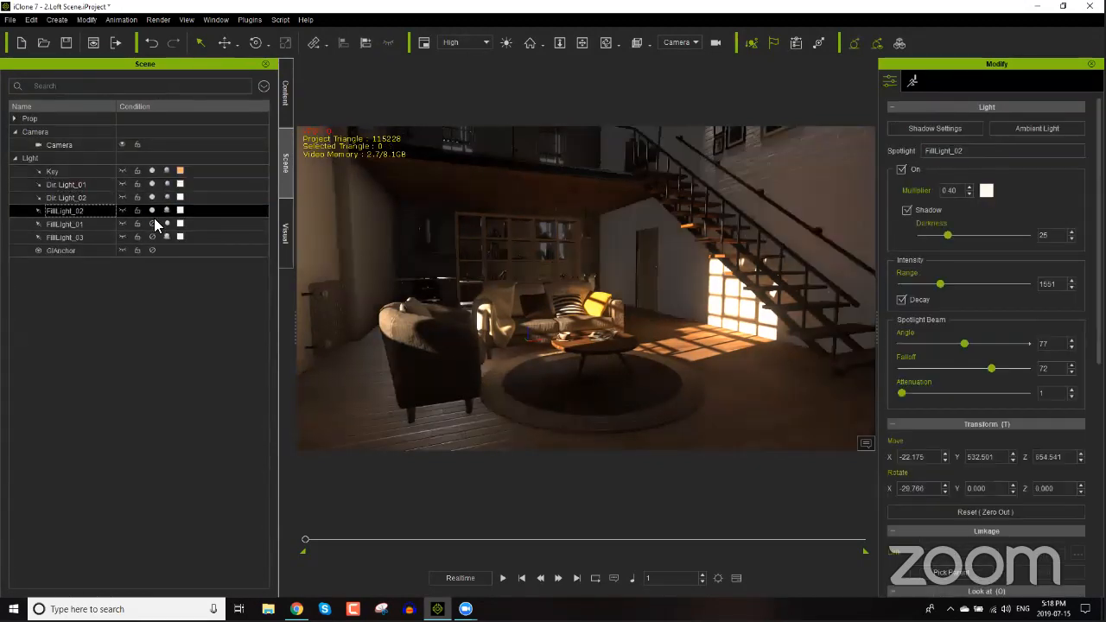
left_click(154, 235)
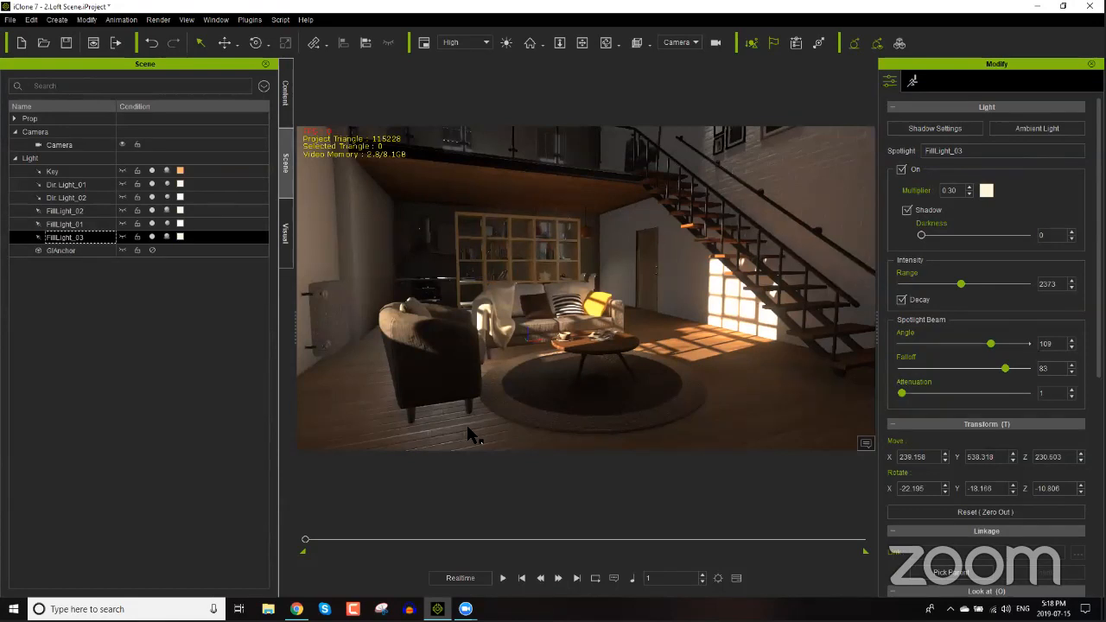
Step: Delete the bookcase behind the sofa
middle_click_drag(537, 278, 534, 317)
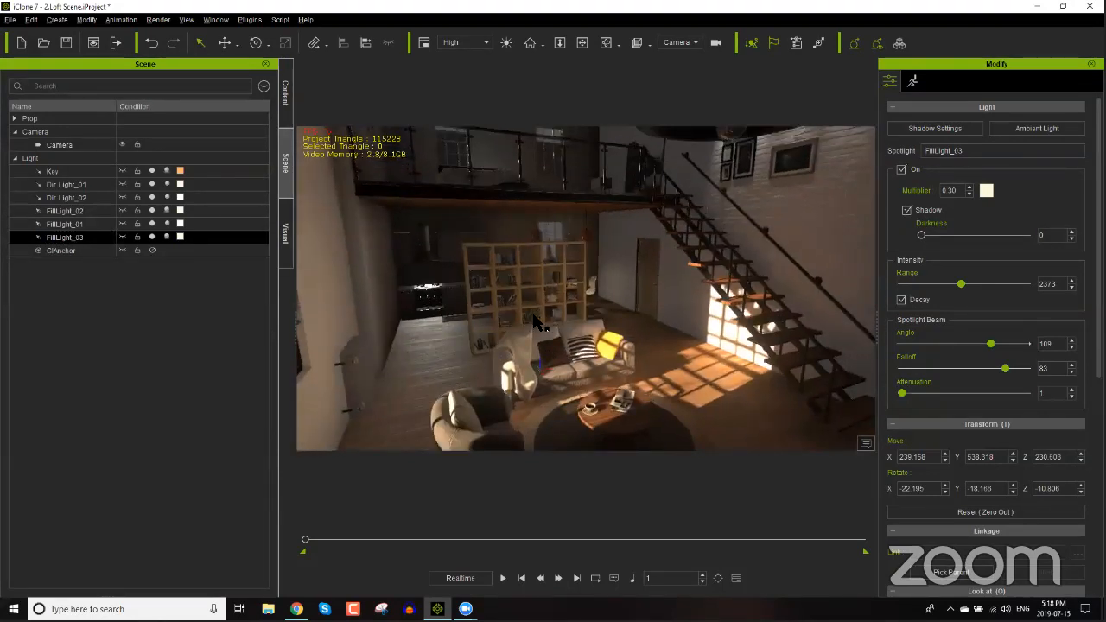
left_click(531, 315)
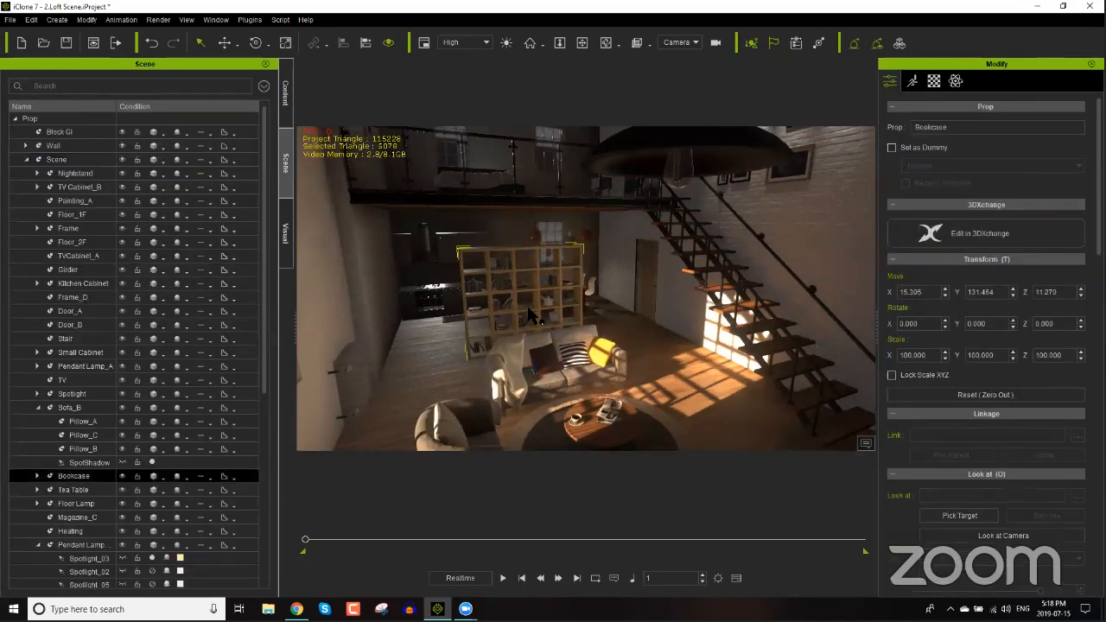
scroll(528, 304, "up", 5)
middle_click_drag(489, 375, 512, 350)
scroll(573, 375, "up", 3)
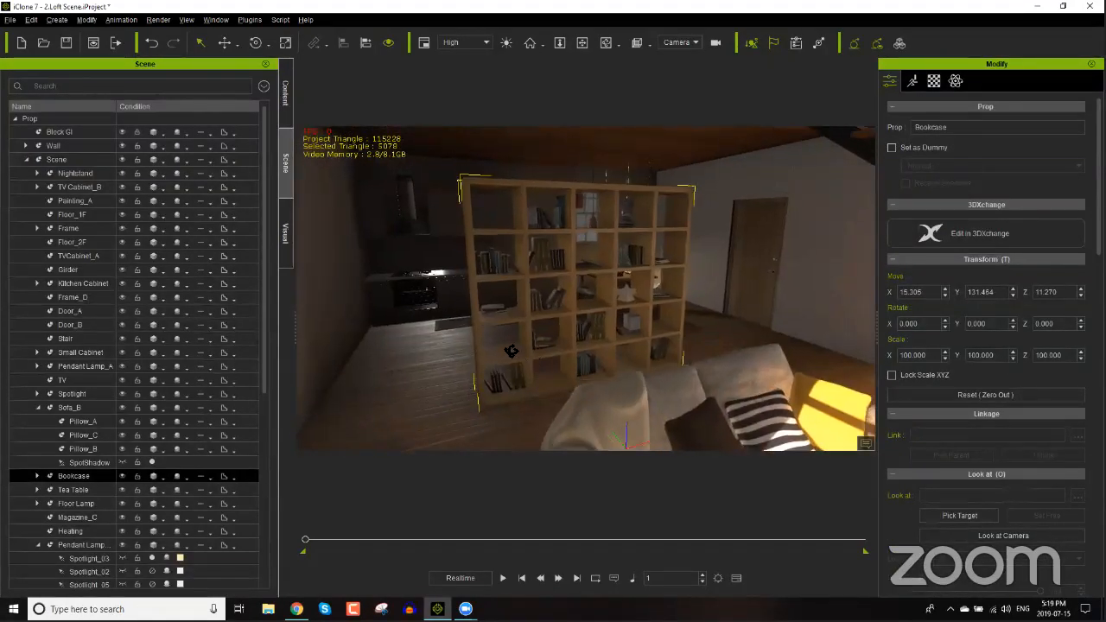
right_click_drag(511, 351, 312, 351)
right_click_drag(726, 350, 634, 346)
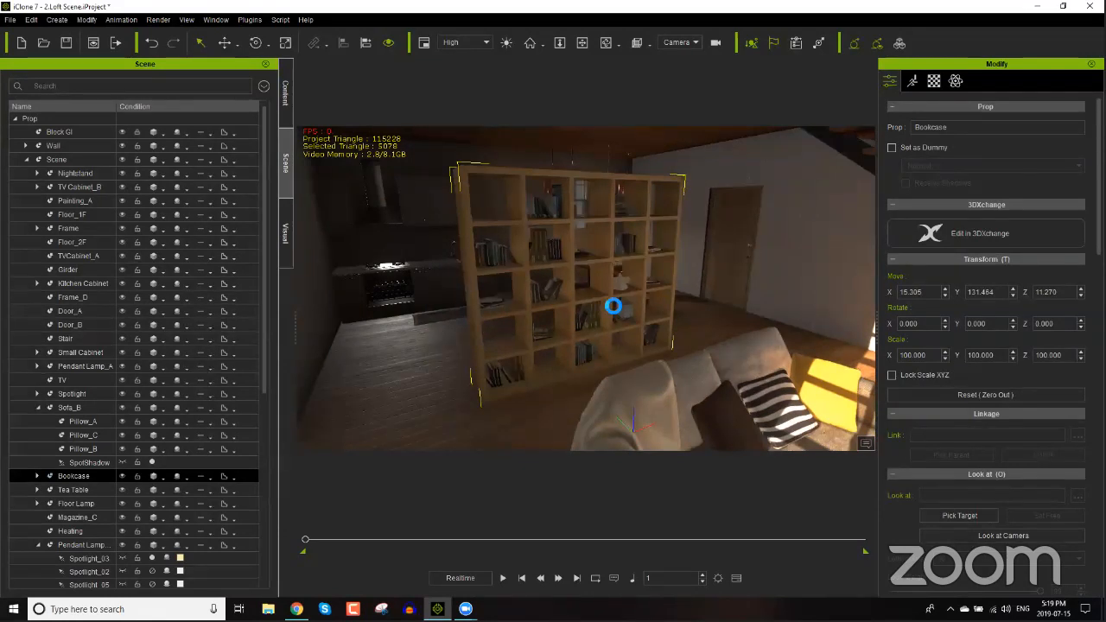
key("Delete")
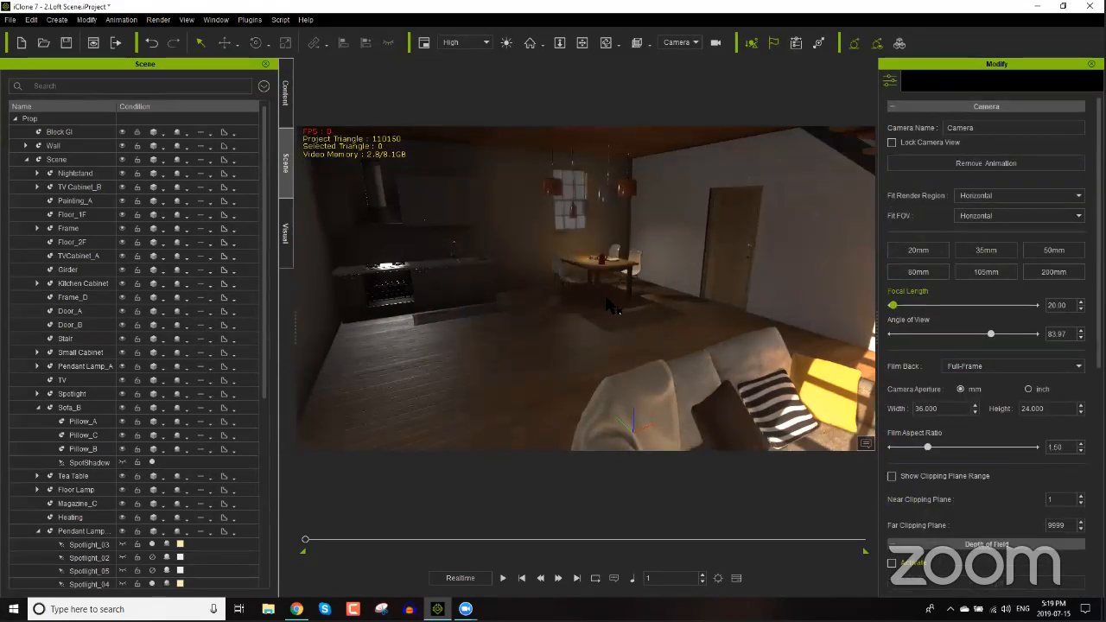
Step: Expand the Dining Table prop in the object list and select its DiningChair child
left_click(608, 276)
left_click(608, 277)
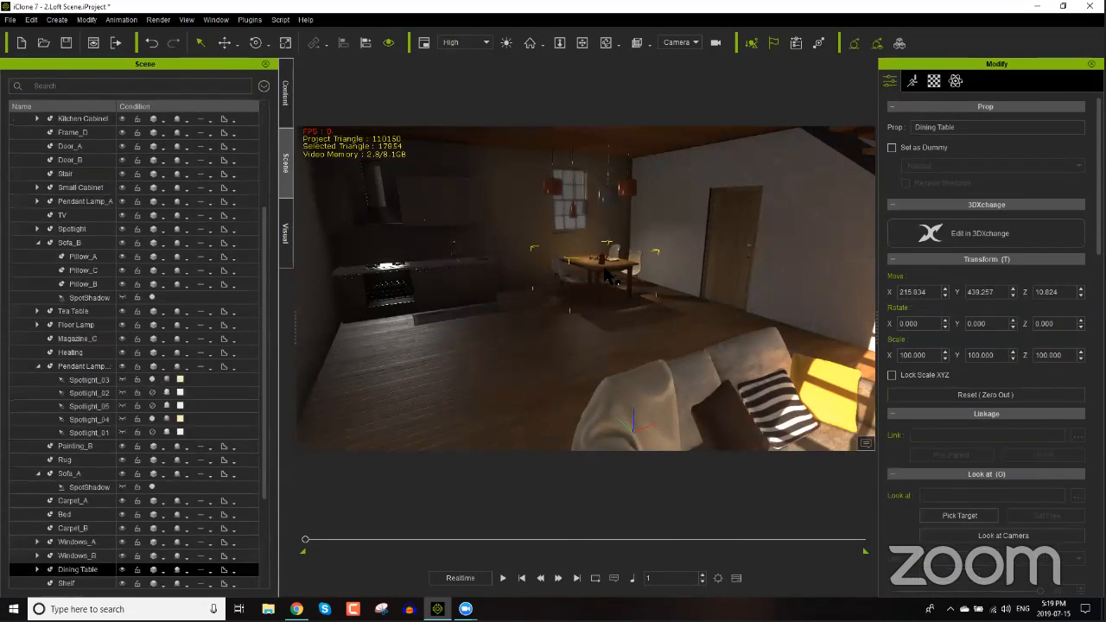
scroll(97, 471, "down", 3)
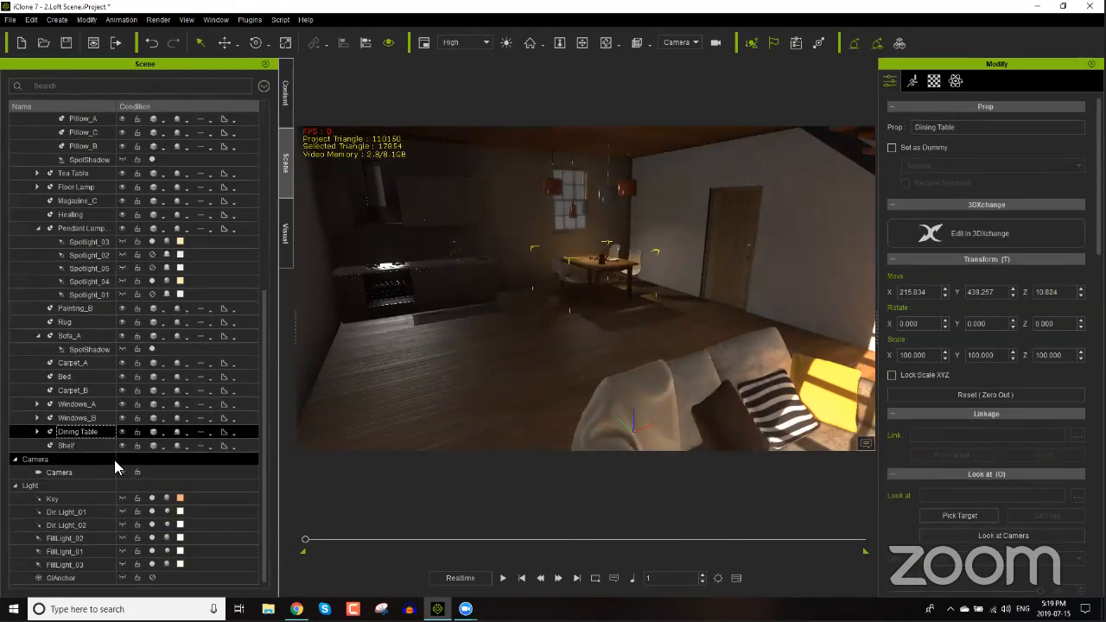
left_click(36, 431)
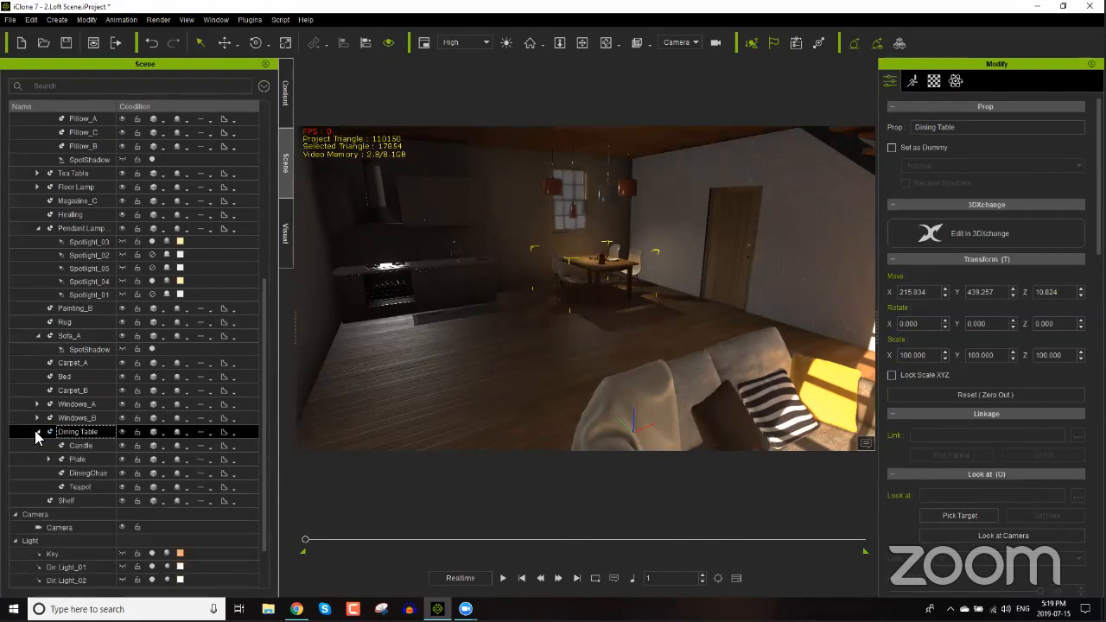
left_click(82, 473)
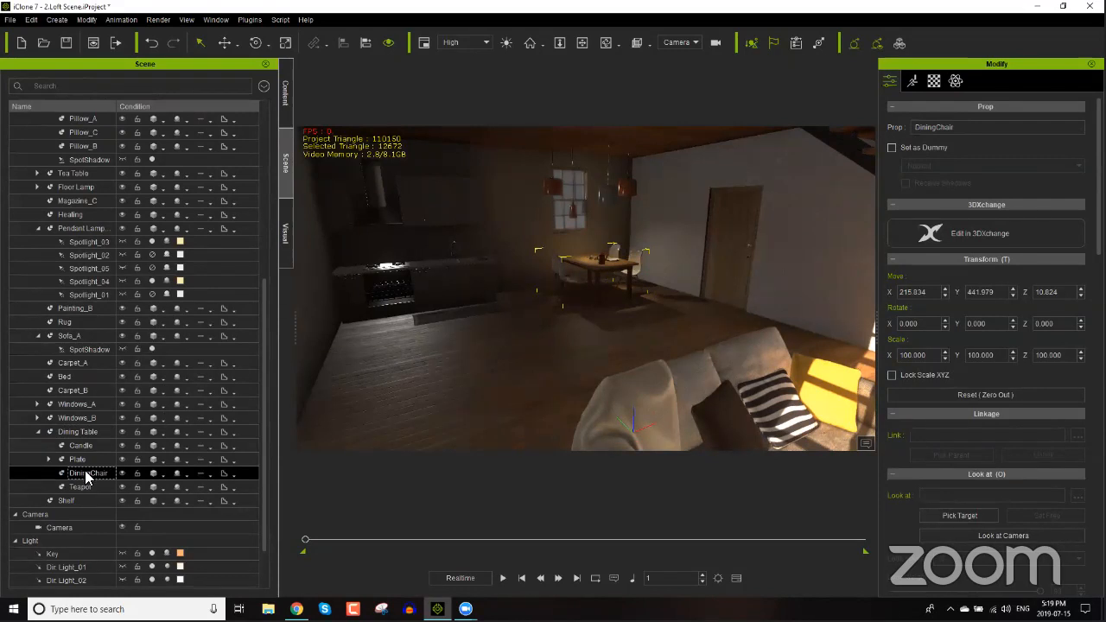
Step: Try moving the DiningChair prop independently of the dining table and undo the move
right_click_drag(655, 385, 657, 306, "alt")
middle_click_drag(657, 305, 669, 264)
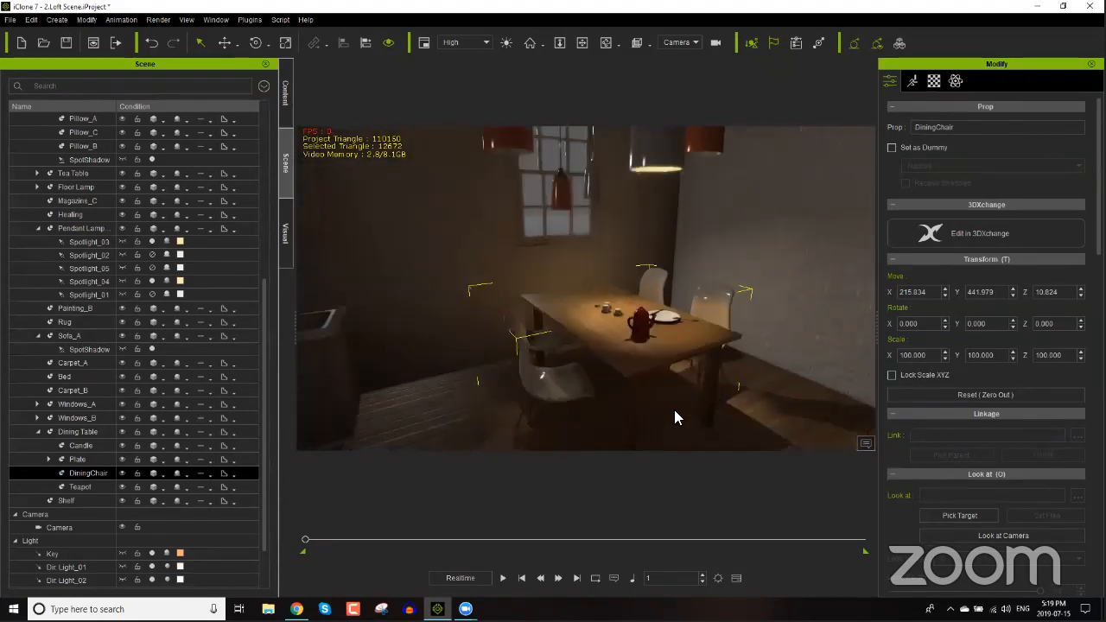
mouse_move(612, 380)
left_mouse_down()
mouse_move(636, 373)
mouse_move(605, 376)
mouse_move(611, 399)
left_mouse_up()
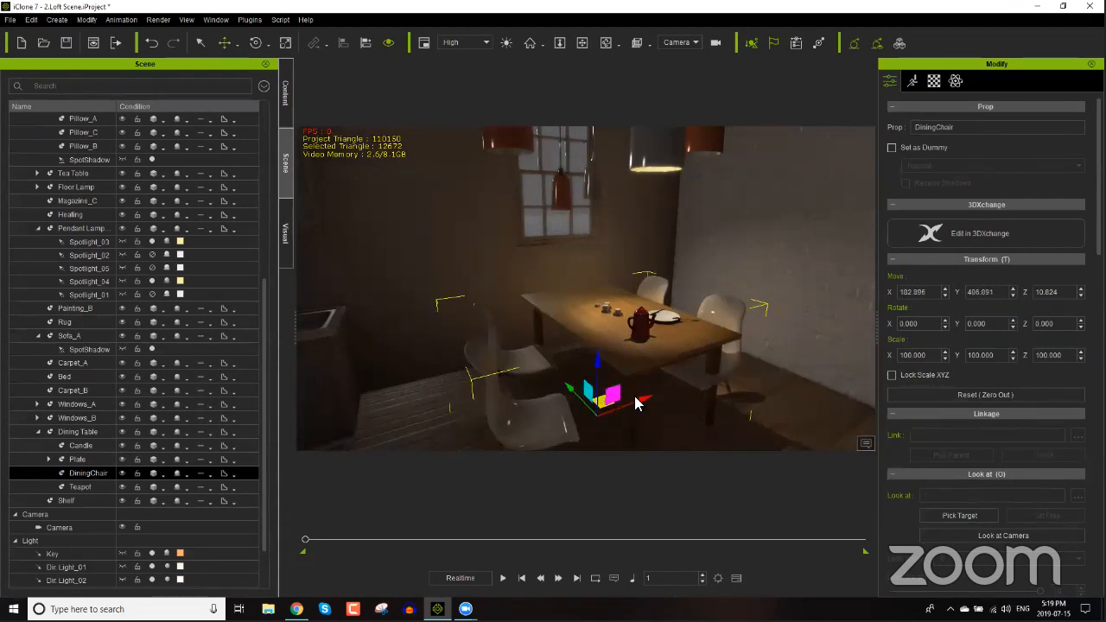
key("ctrl+z")
key("ctrl+z")
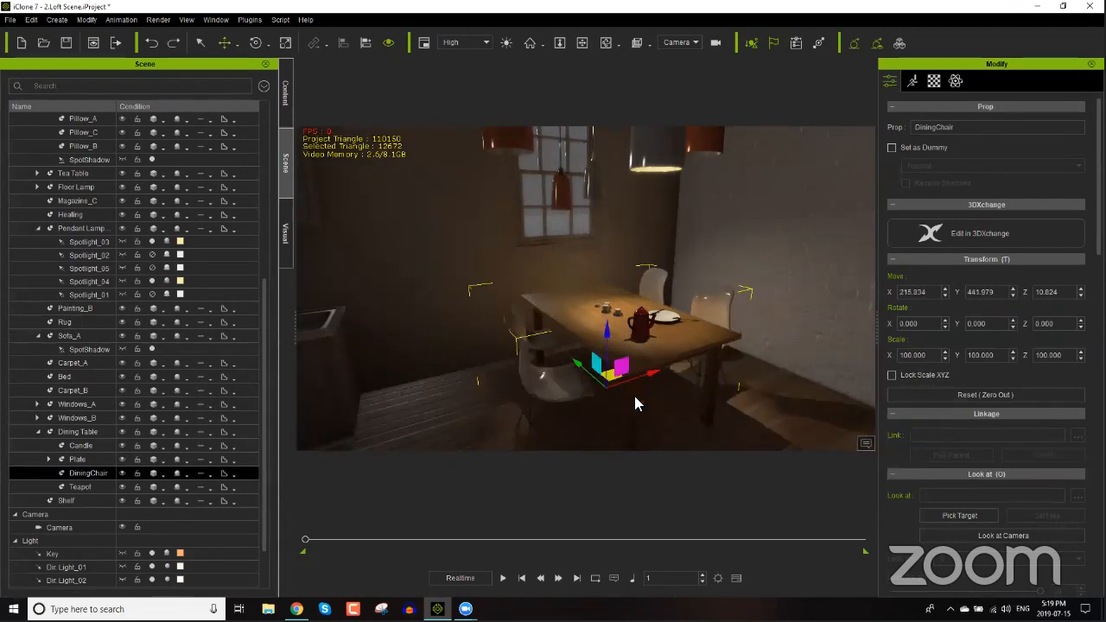
Step: Select the Teapot and the Plate in turn and examine them up close on the dining table
left_click(99, 485)
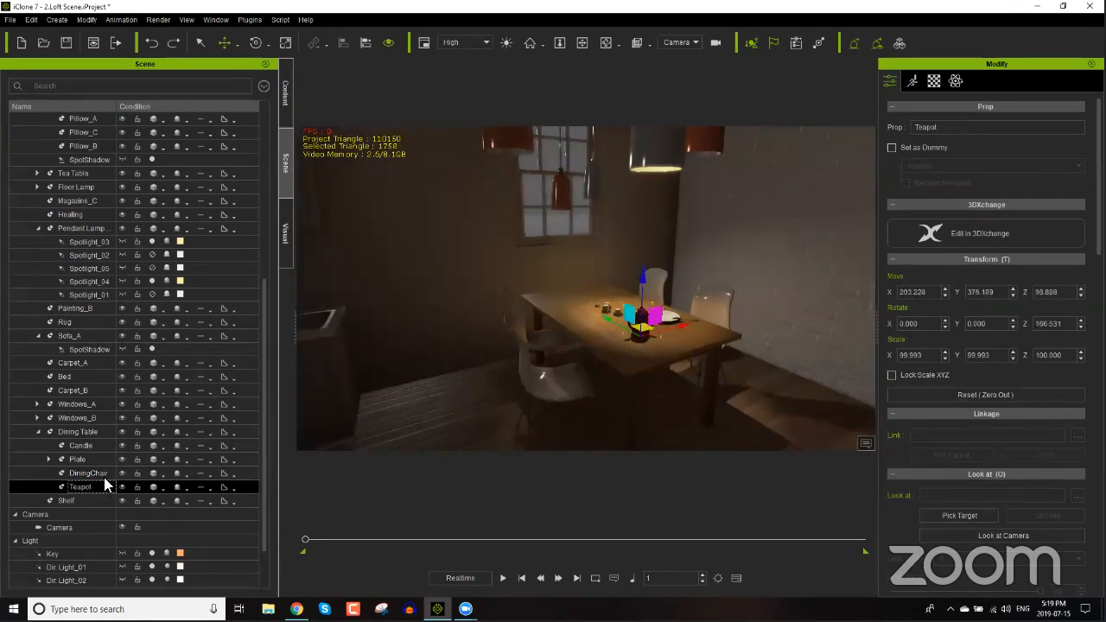
left_click(91, 459, "ctrl")
left_click(92, 459)
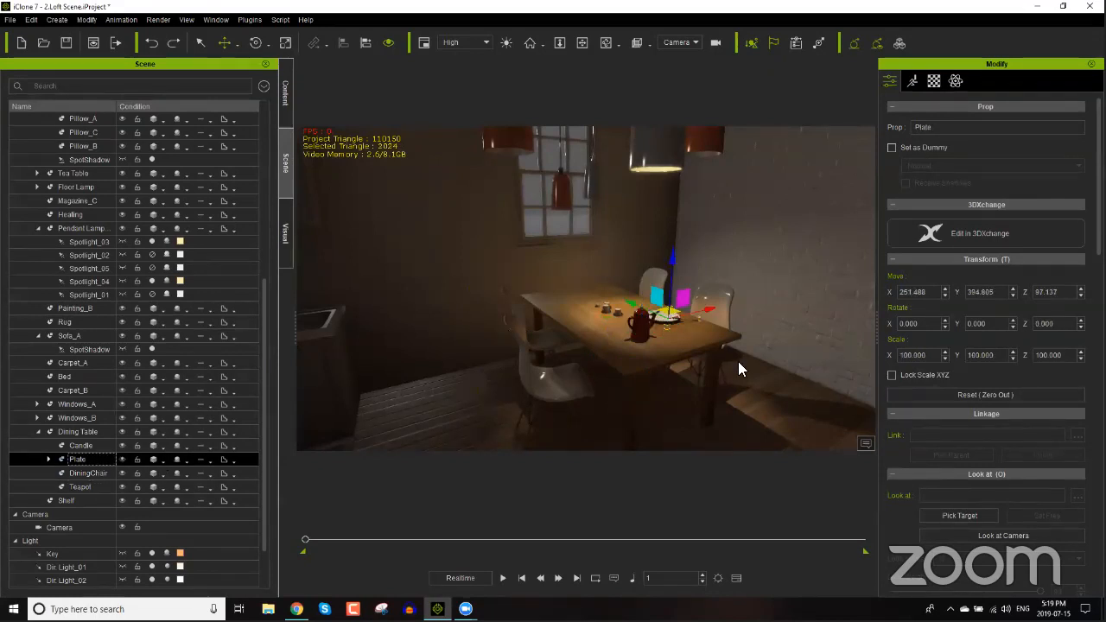
scroll(769, 340, "up", 4)
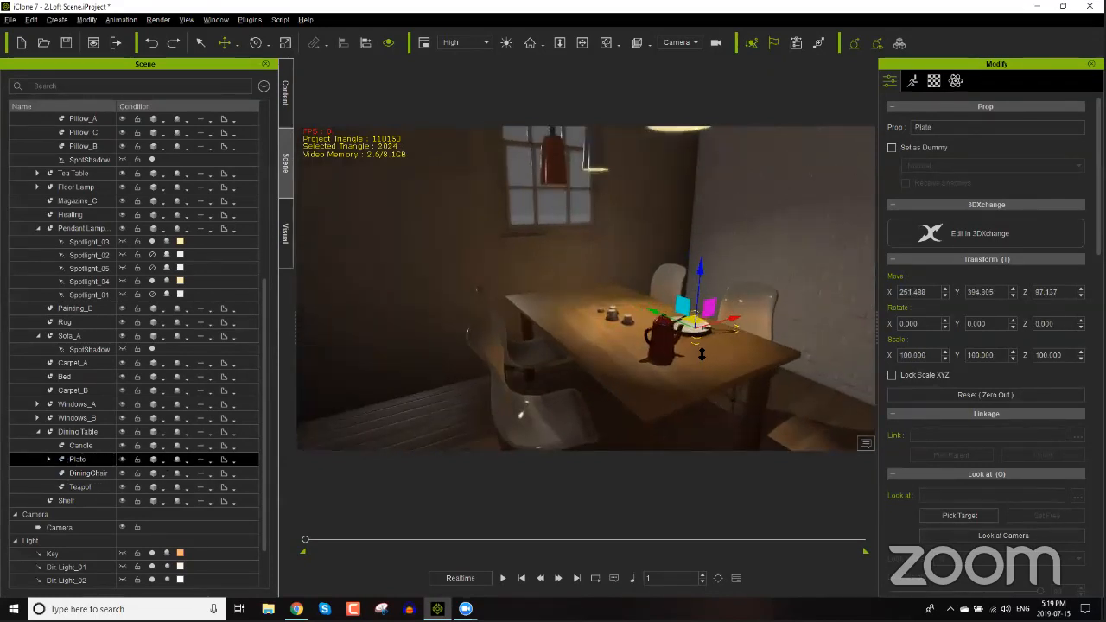
scroll(691, 346, "up", 1)
scroll(682, 341, "up", 1)
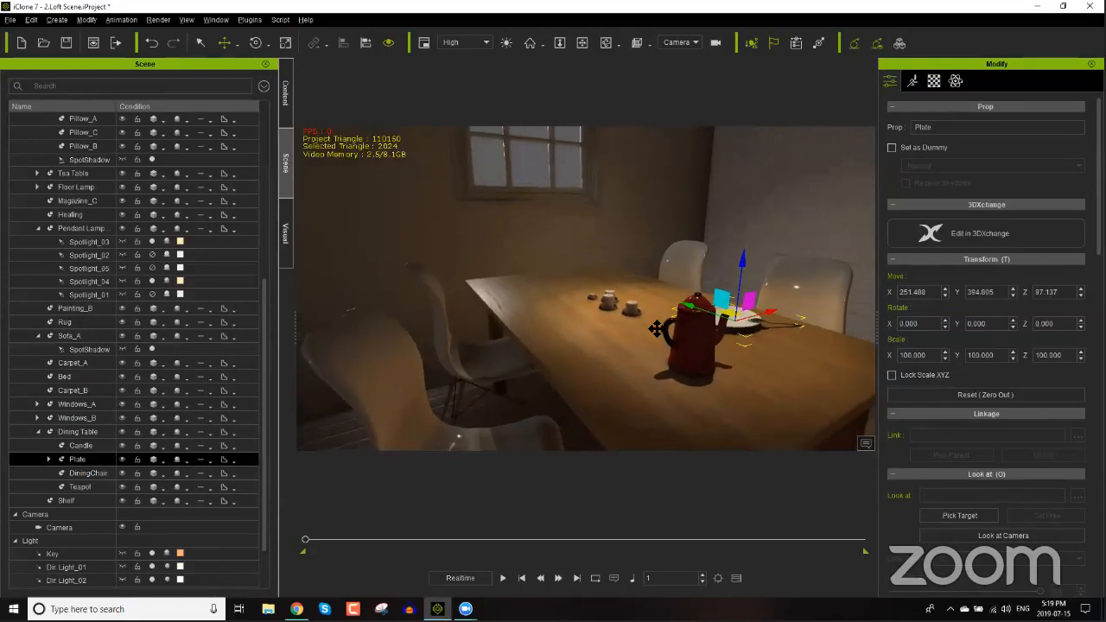
scroll(653, 325, "up", 2)
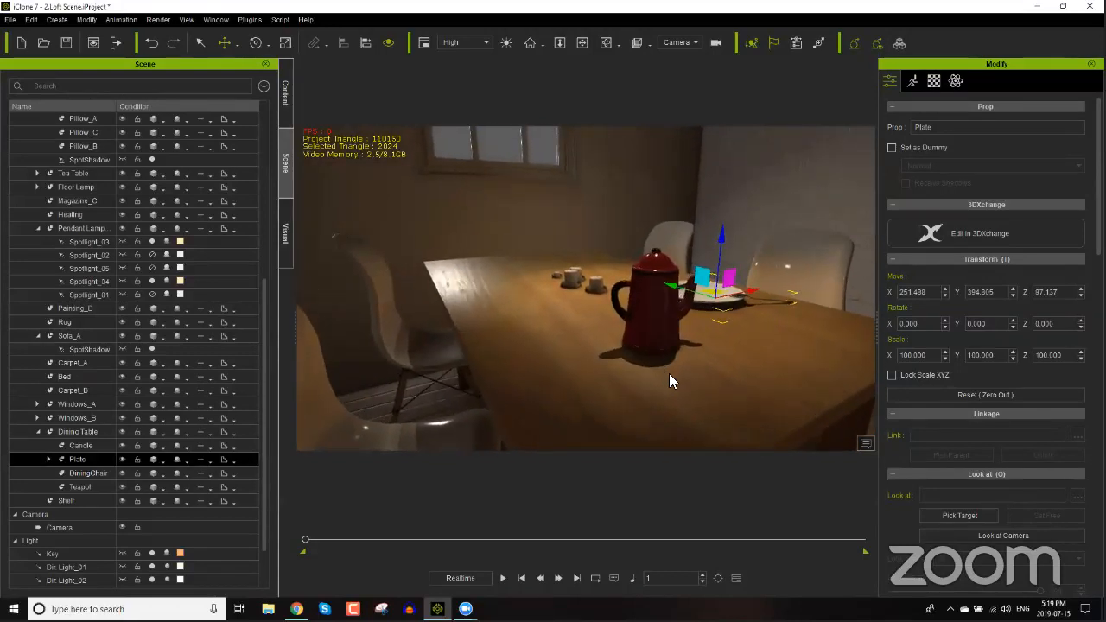
scroll(584, 257, "down", 3)
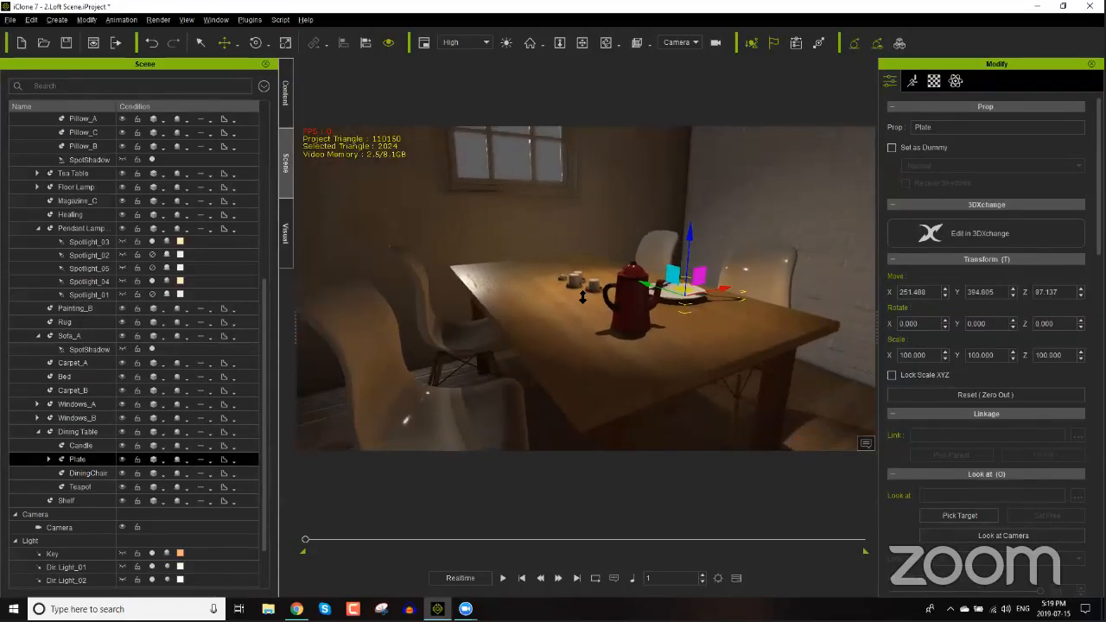
scroll(583, 291, "down", 2)
Step: Move the whole Dining Table prop across the floor towards the sofa, to about X -52, Y 165
mouse_move(584, 291)
right_mouse_down()
mouse_move(568, 257)
mouse_move(572, 355)
mouse_move(577, 285)
right_mouse_up()
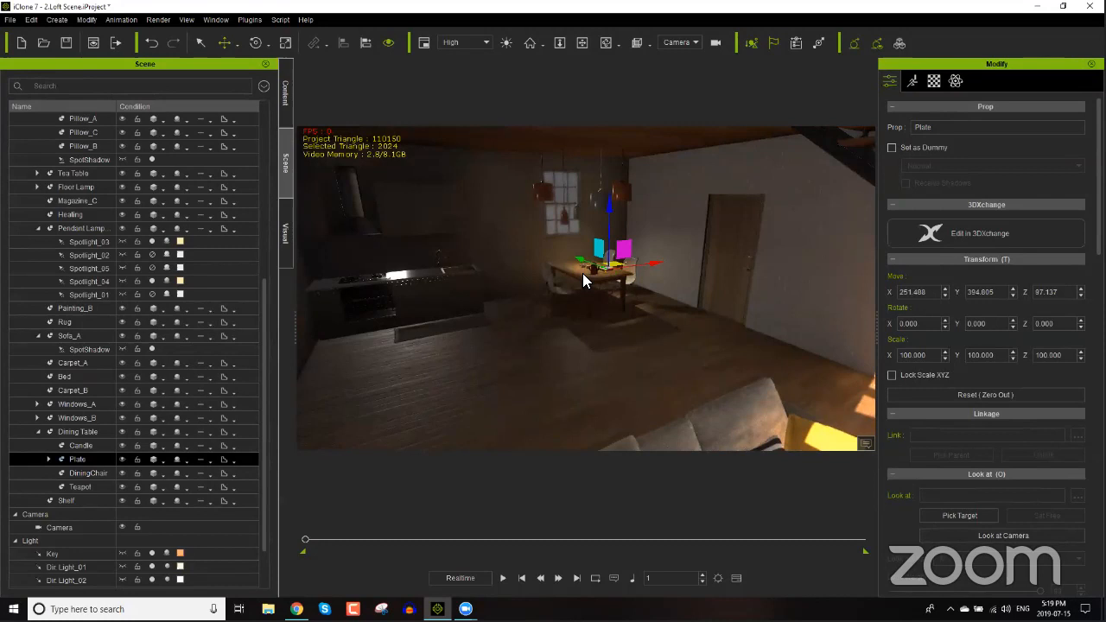
left_click(583, 273)
left_click(582, 273)
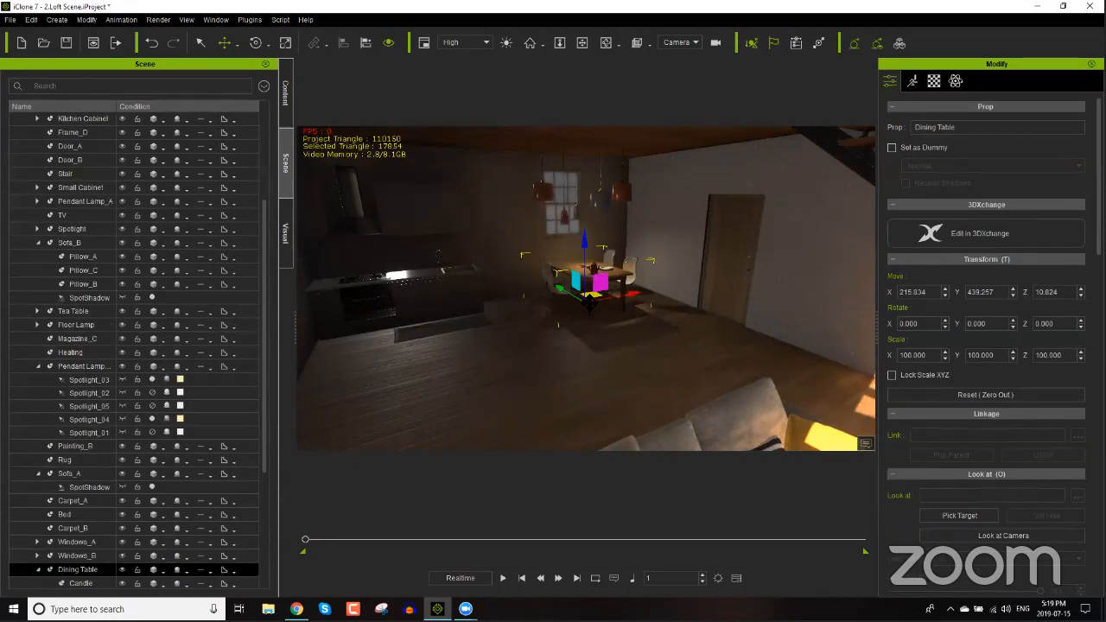
left_click_drag(594, 326, 521, 375)
mouse_move(501, 371)
middle_mouse_down()
mouse_move(508, 330)
mouse_move(506, 371)
middle_mouse_up()
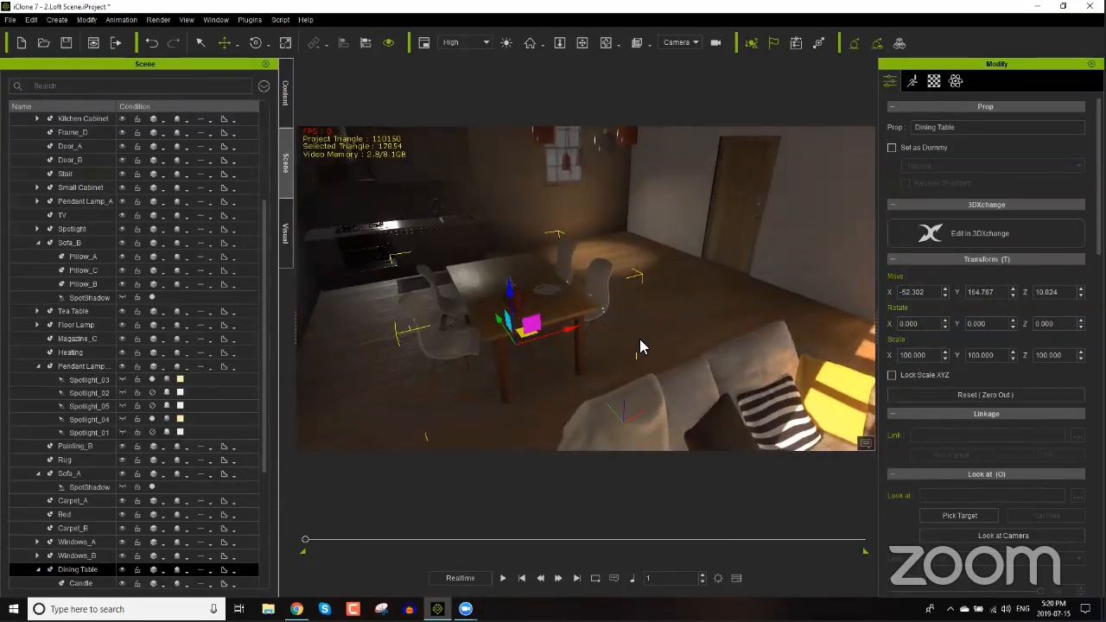
Step: Rotate the dining table about its vertical axis, try a Z rotation of 90, and set it to exactly -90
key("e")
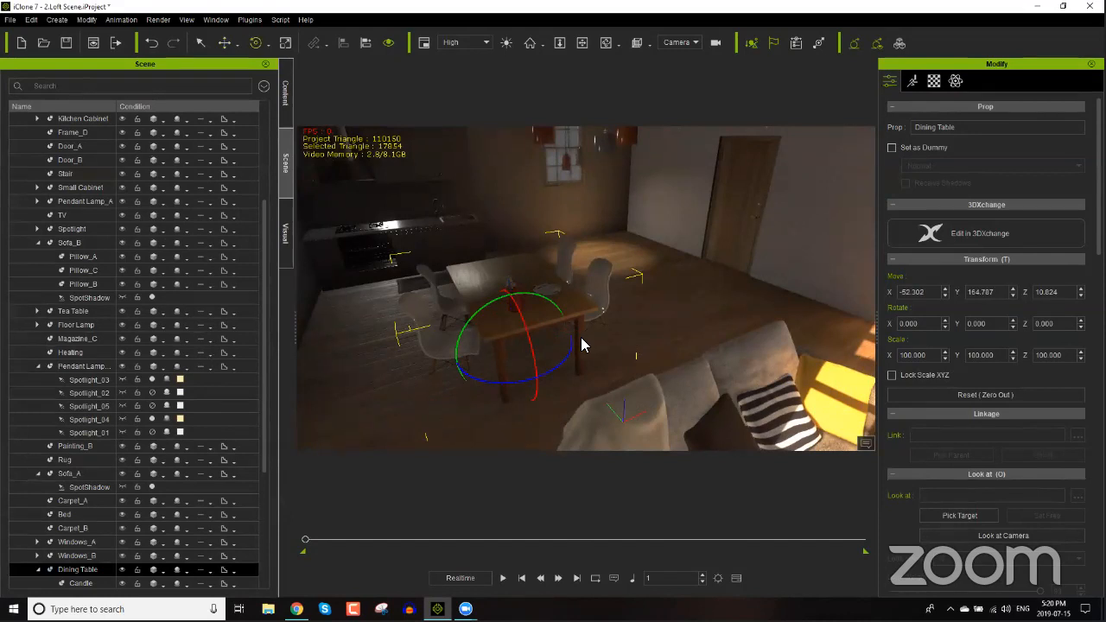
left_click_drag(564, 361, 550, 375)
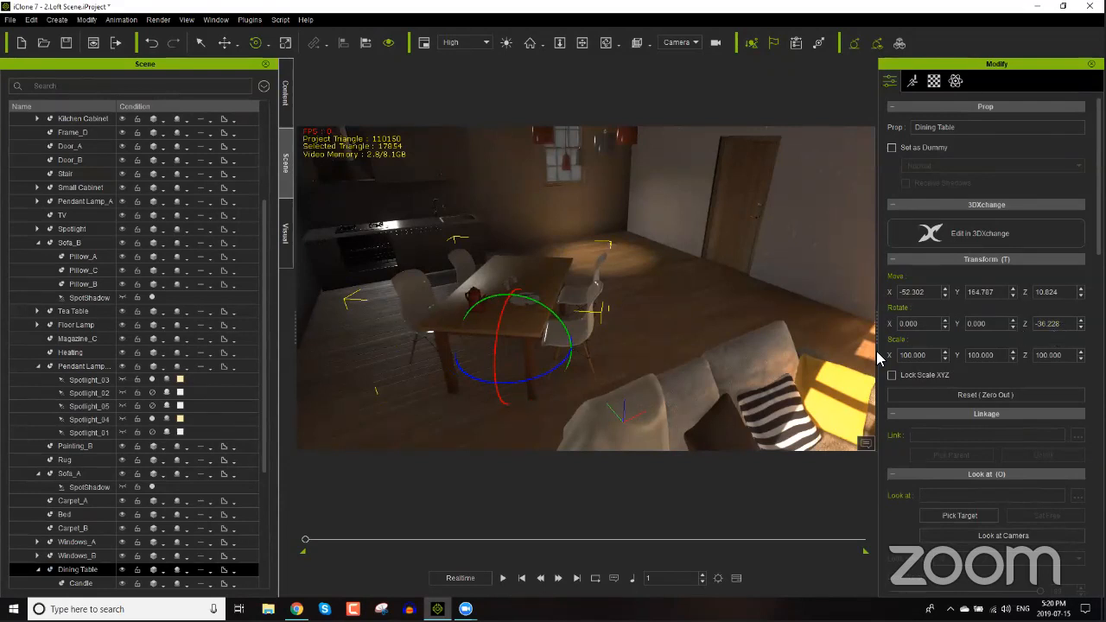
left_click_drag(561, 369, 532, 383)
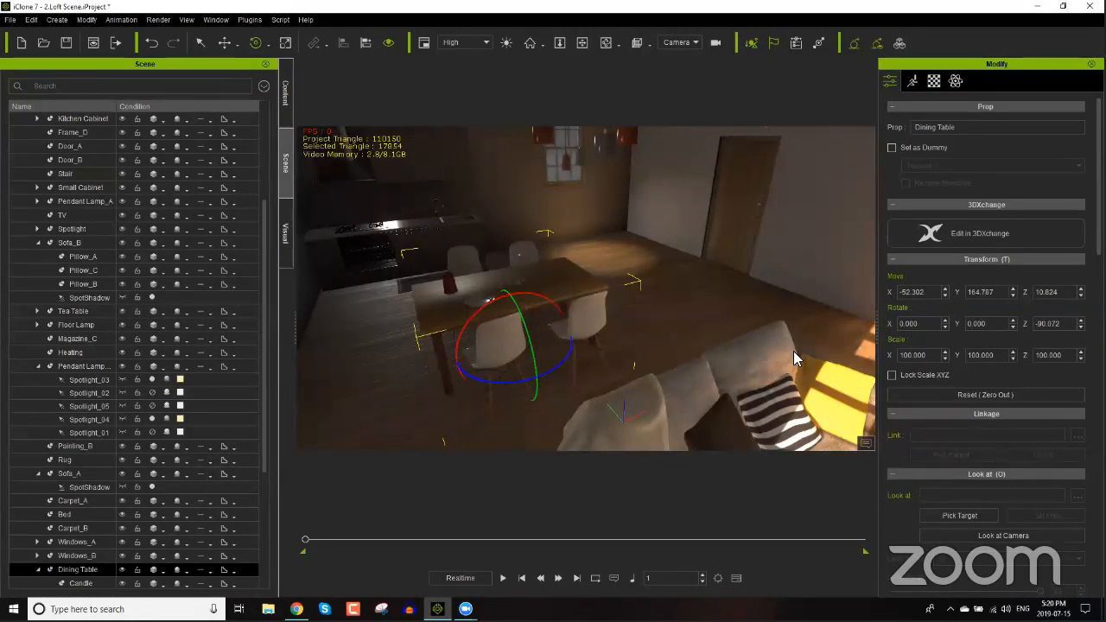
left_click_drag(1060, 324, 1028, 329)
key("BackSpace")
key("Return")
type("90")
key("Return")
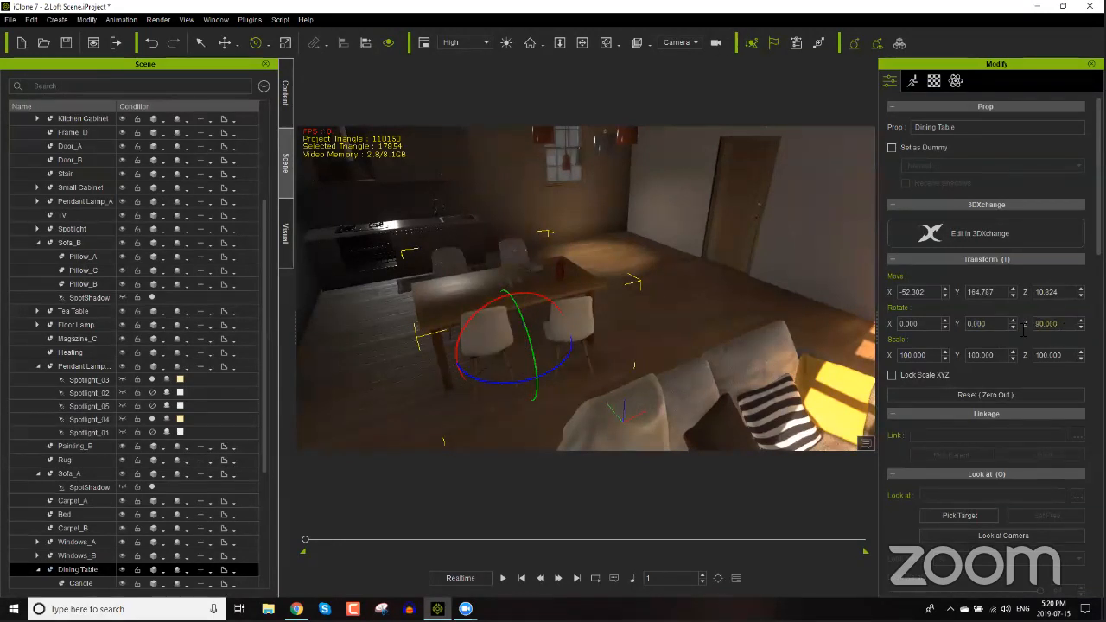
type("-90")
key("Return")
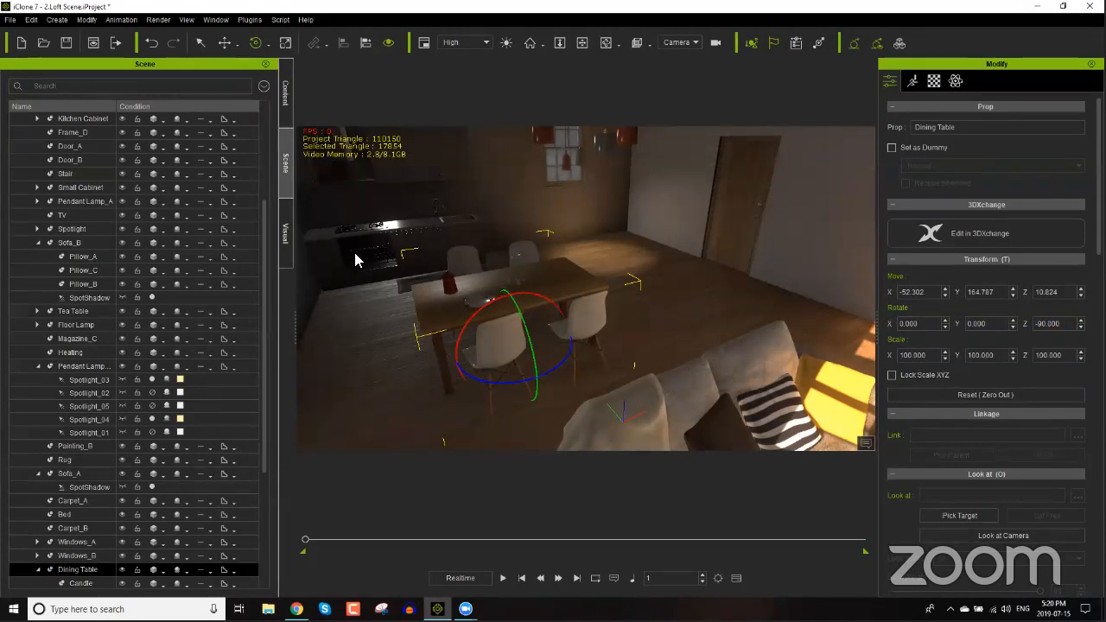
Step: Select the DiningChair child of the Dining Table and open the FBX export settings for it
middle_click_drag(460, 311, 546, 374)
right_click_drag(546, 373, 665, 341)
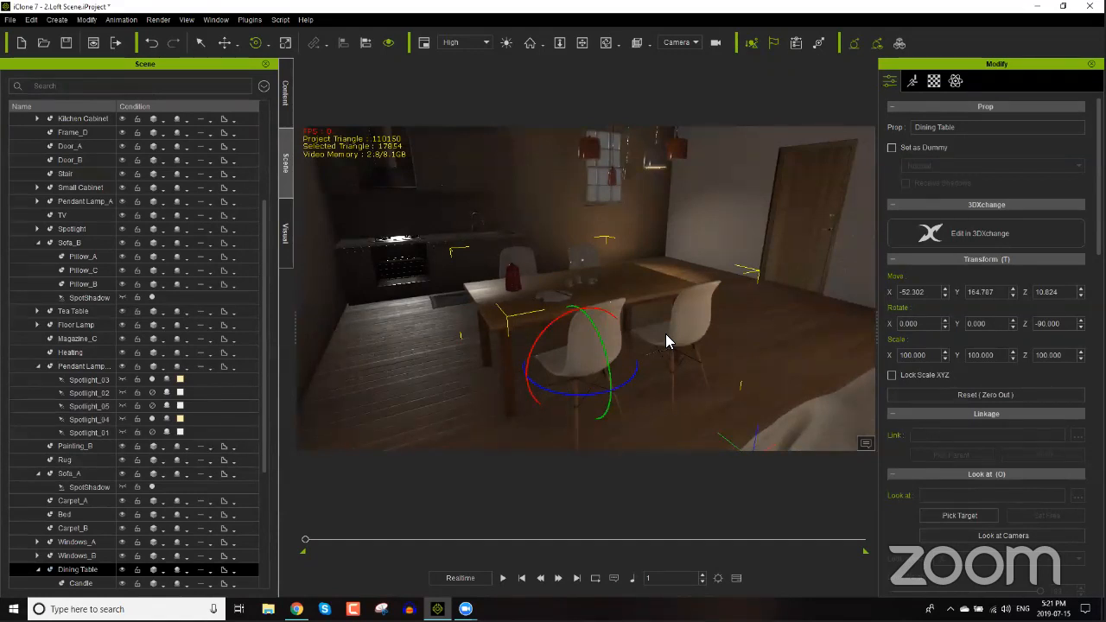
scroll(75, 519, "down", 2)
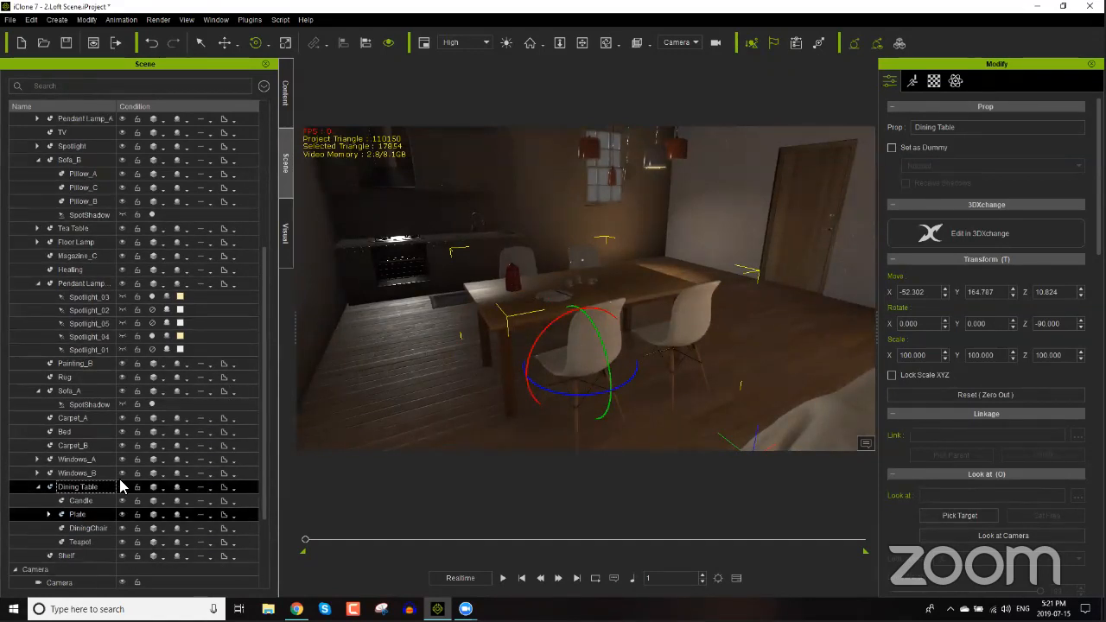
scroll(103, 467, "down", 2)
left_click(91, 445)
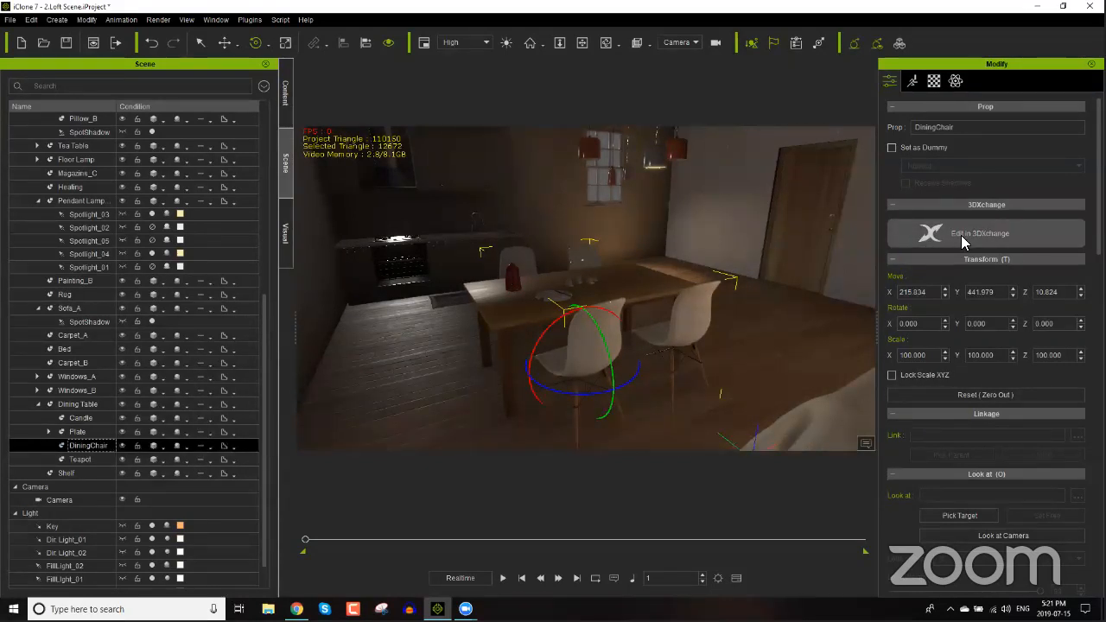
left_click(6, 19)
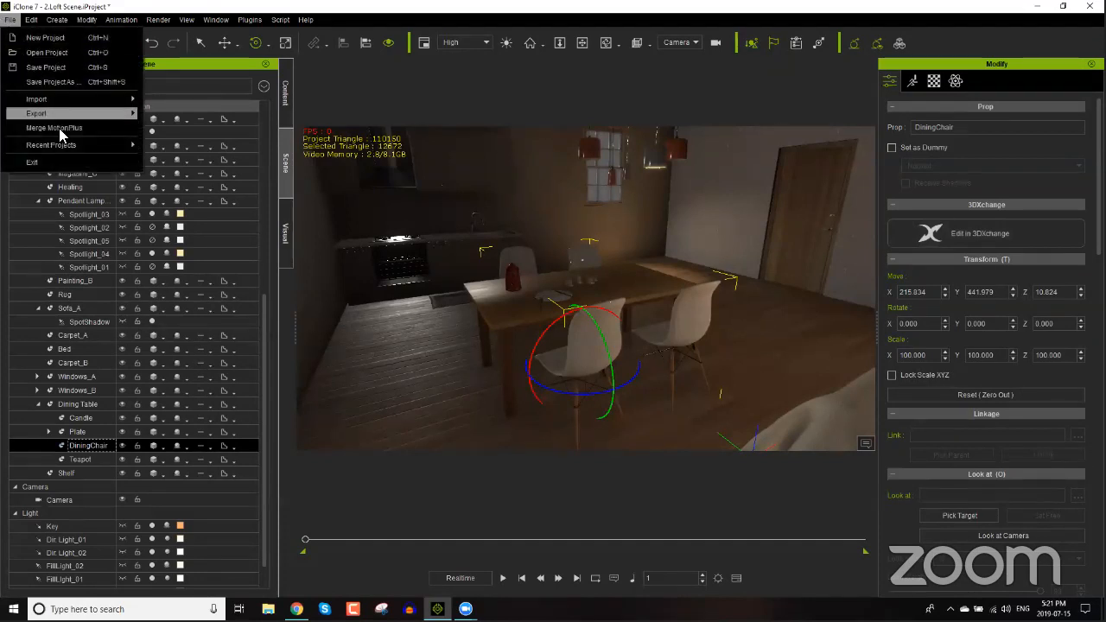
mouse_move(60, 111)
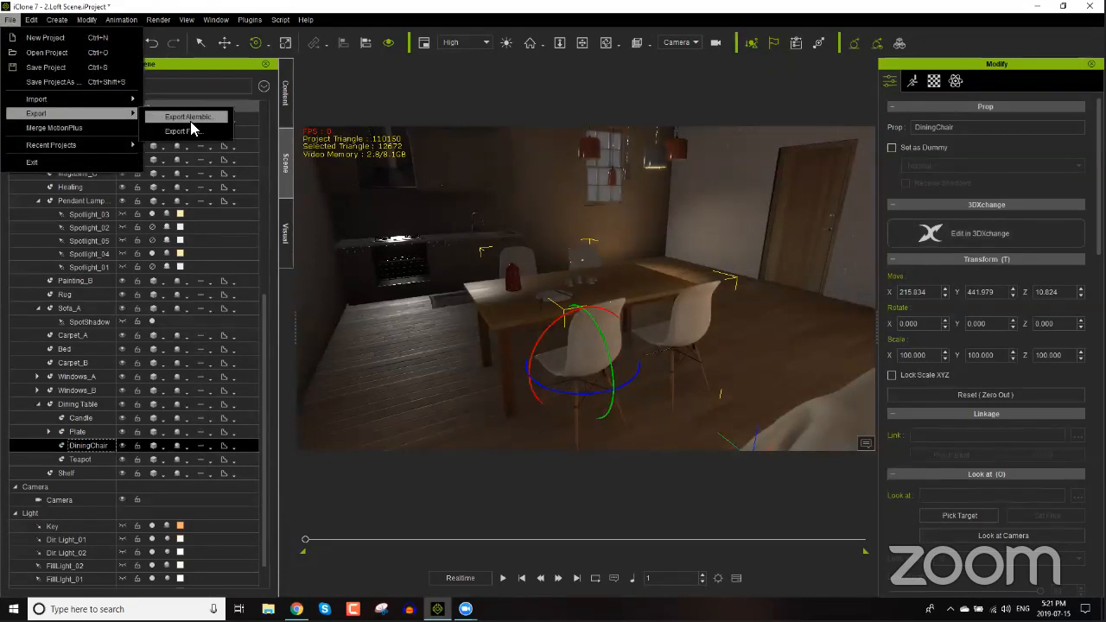
left_click(190, 131)
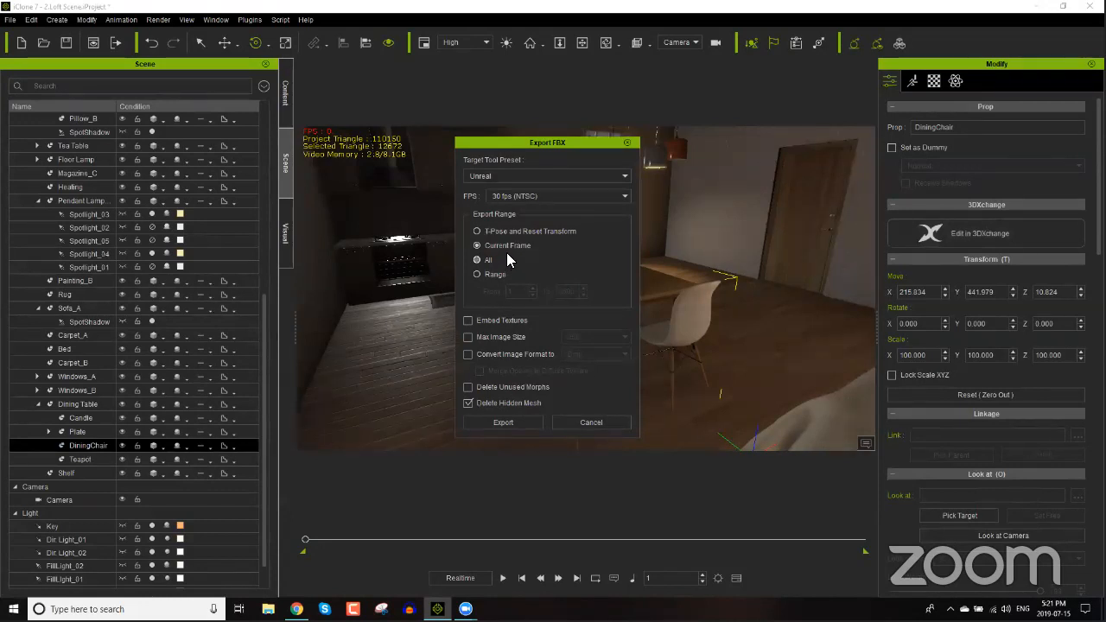
Step: Configure the FBX export with the Blender preset, Current Frame range and embedded textures, and proceed to saving
left_click(516, 173)
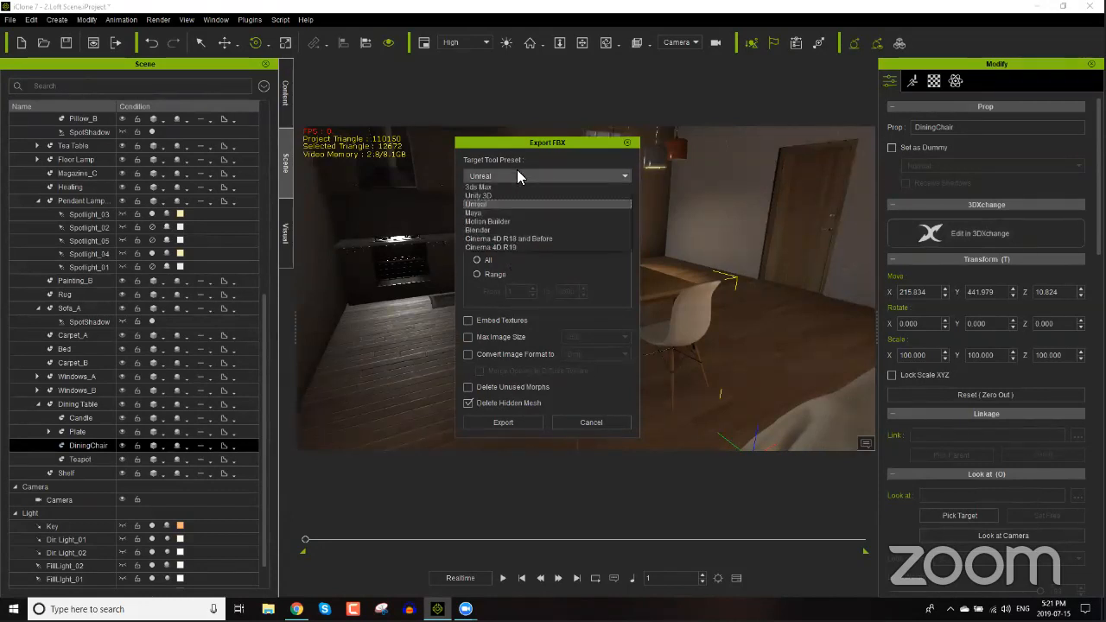
left_click(509, 231)
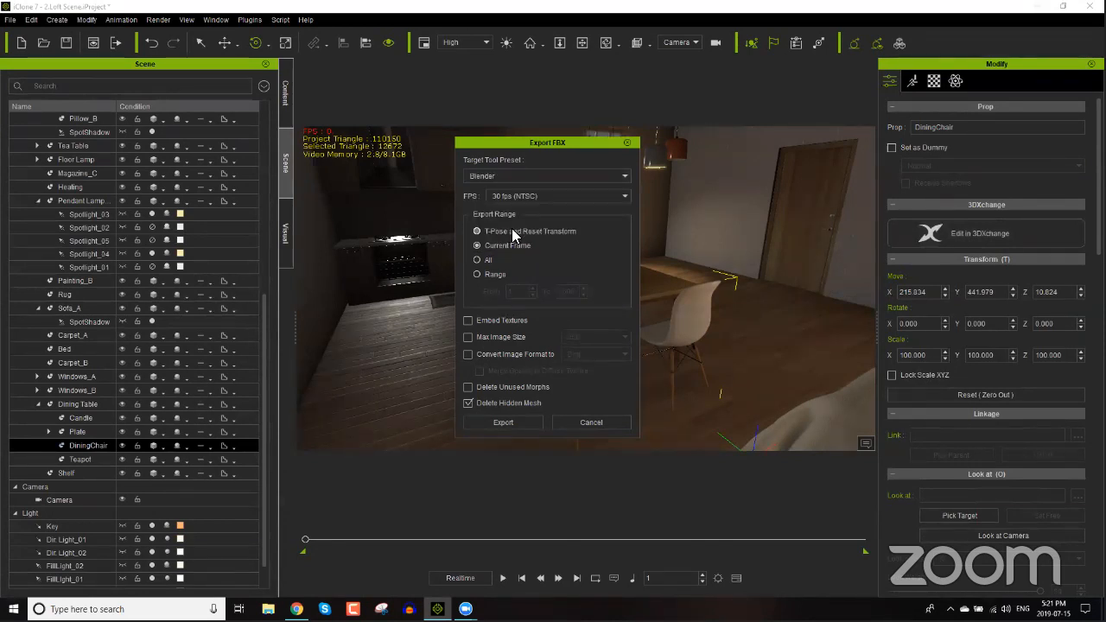
left_click(525, 261)
left_click(520, 247)
left_click(522, 421)
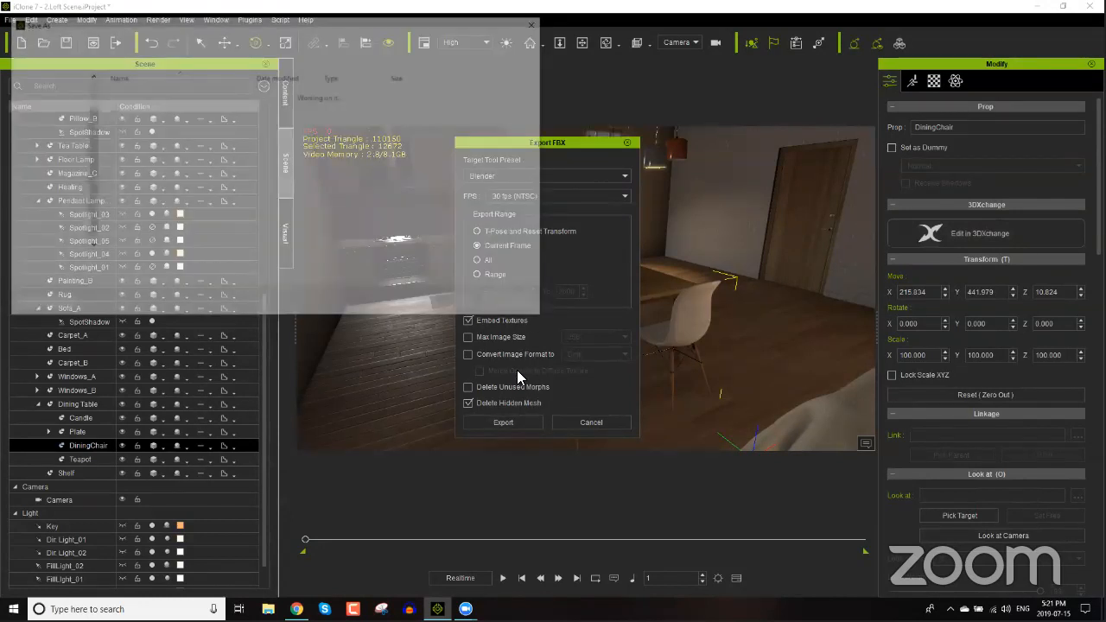
Step: Create a new folder on the Desktop and open it as the save location for the export
left_click(136, 40)
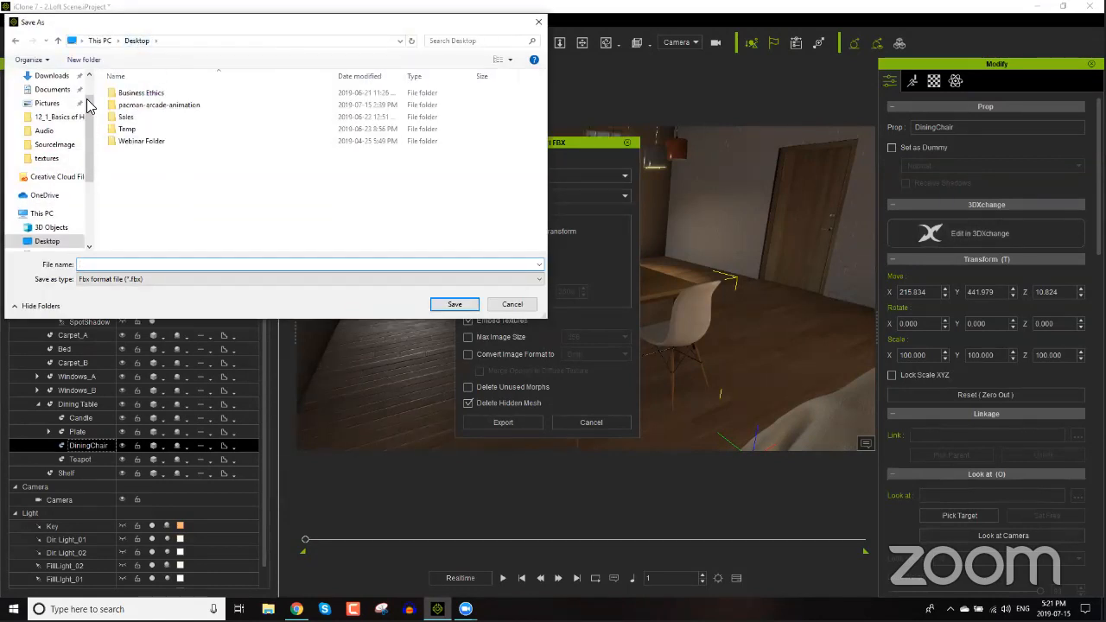
left_click(84, 59)
type("Temp")
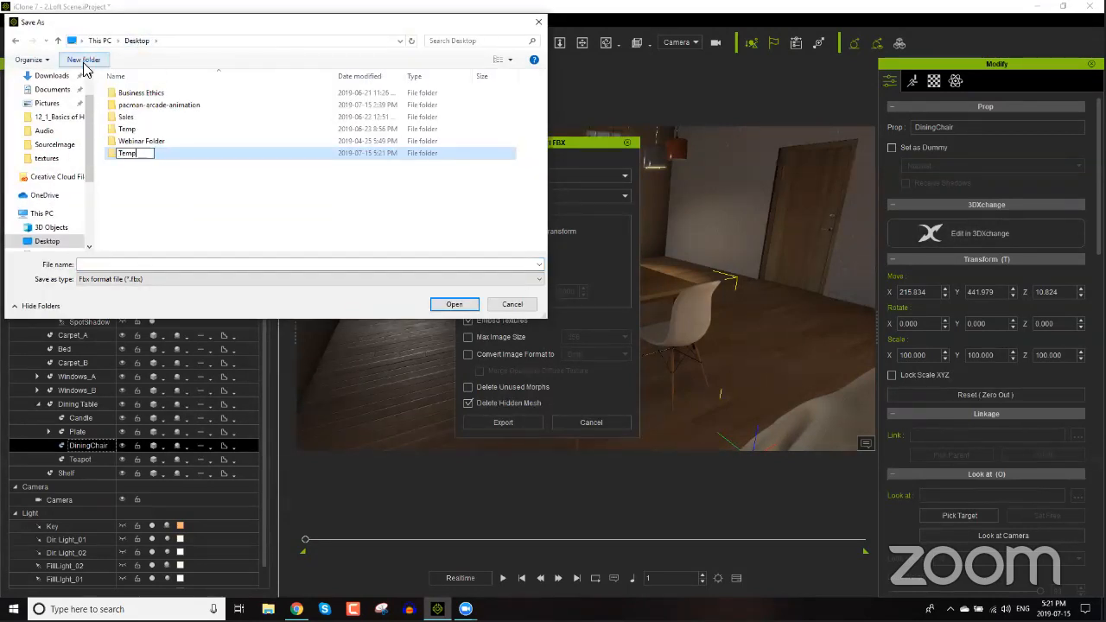
key("Return")
left_click(654, 397)
double_click(152, 154)
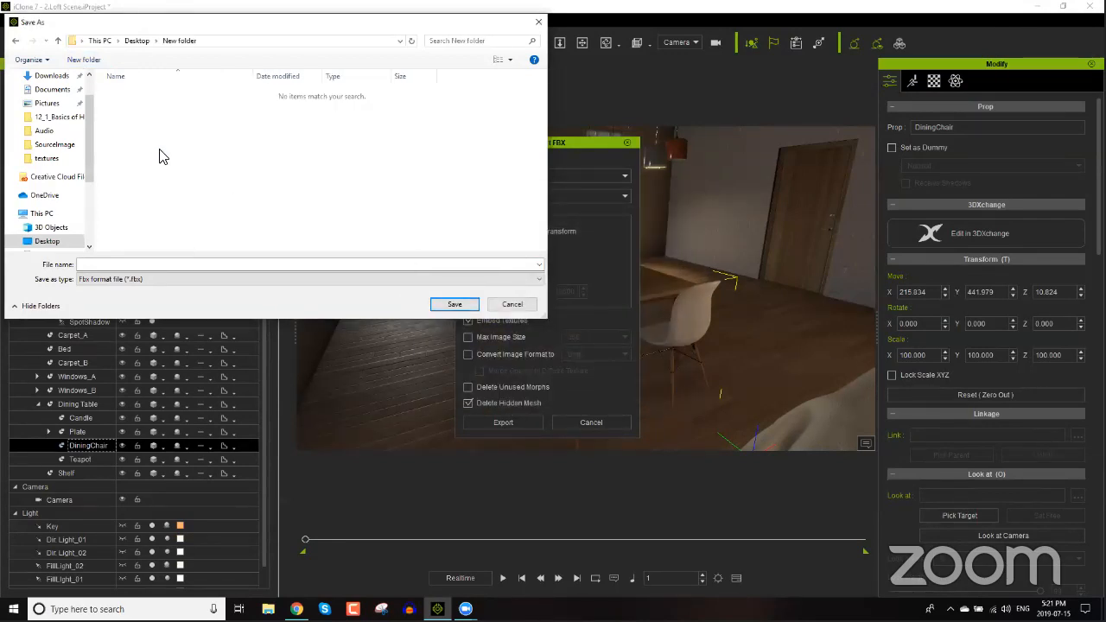
Step: Save the exported FBX file as "iC Export Chair" in the new folder
left_click(181, 268)
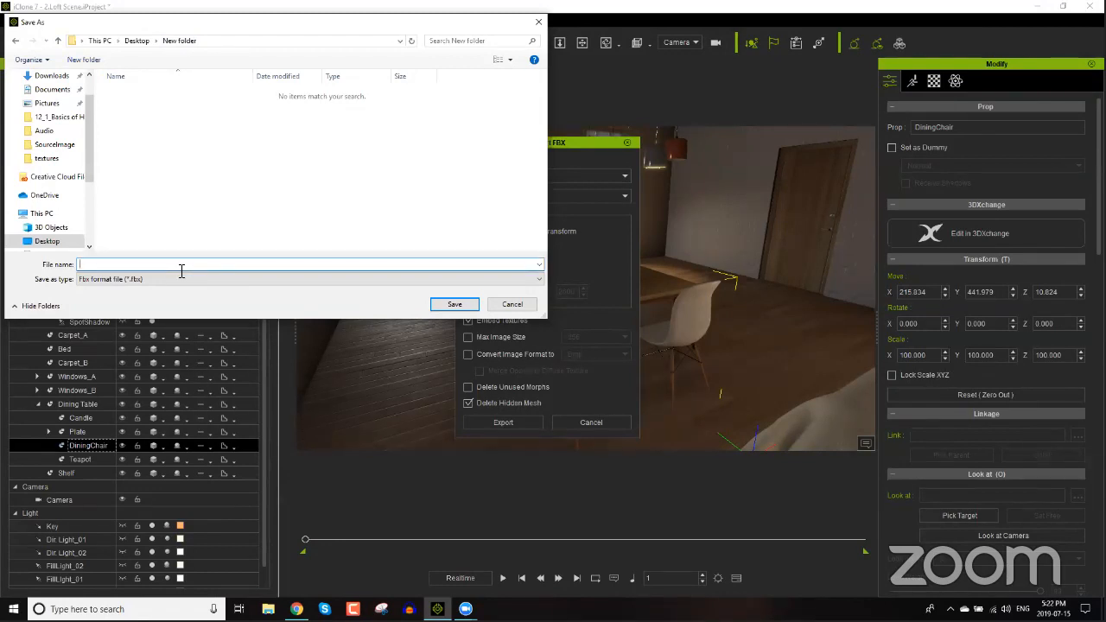
type("iC Export Chair")
left_click(457, 304)
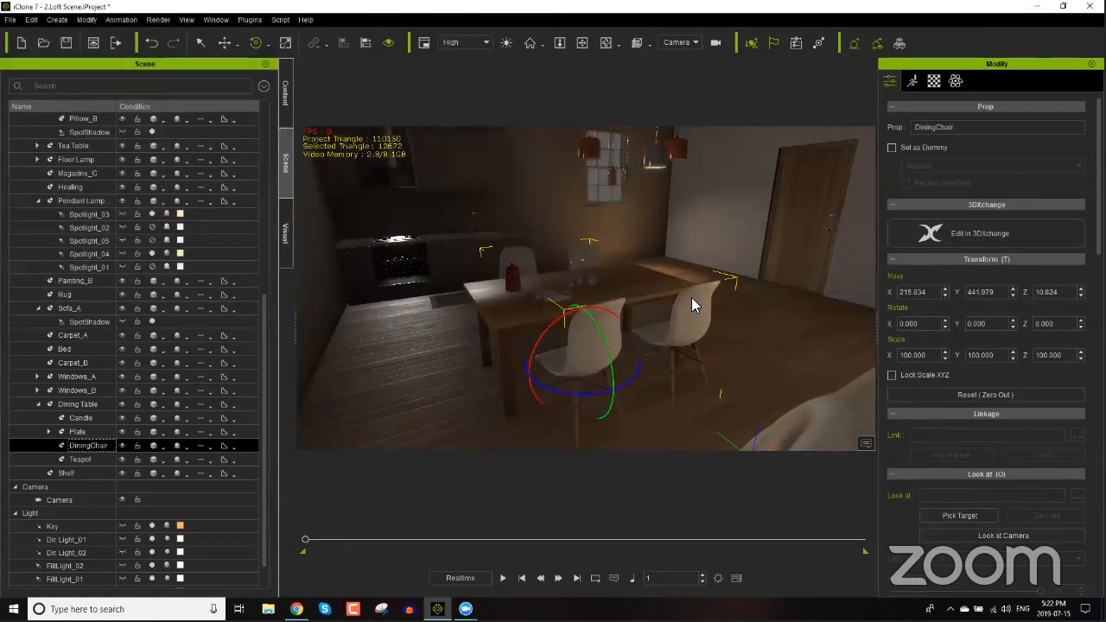
Step: Open the DiningChair prop in 3DXchange and select its DiningChair mesh node in the scene tree
left_click(980, 235)
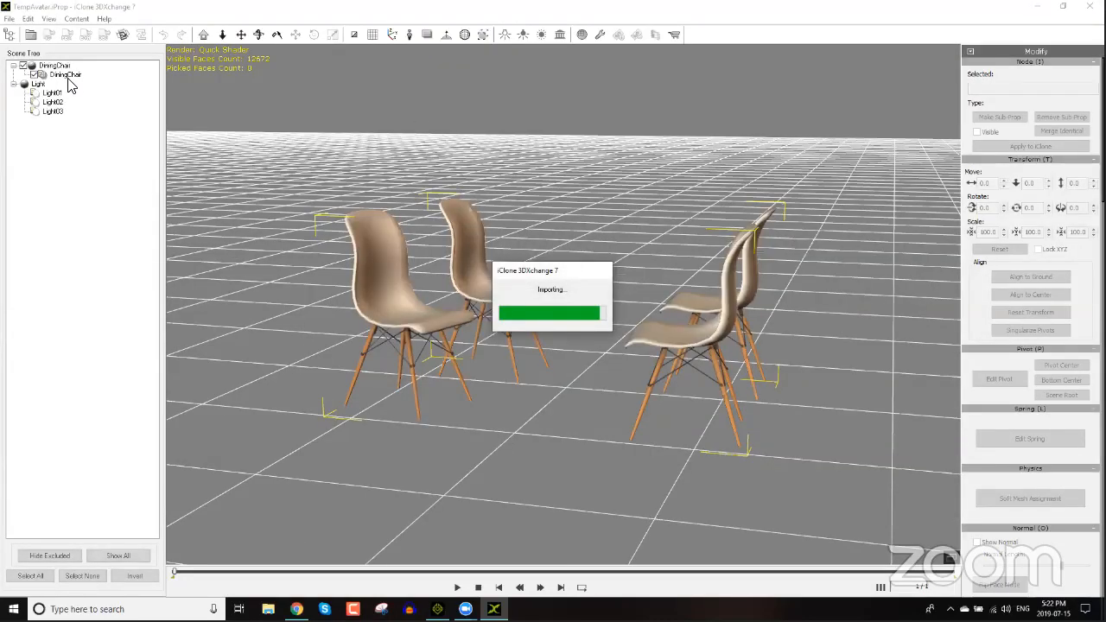
left_click(66, 74)
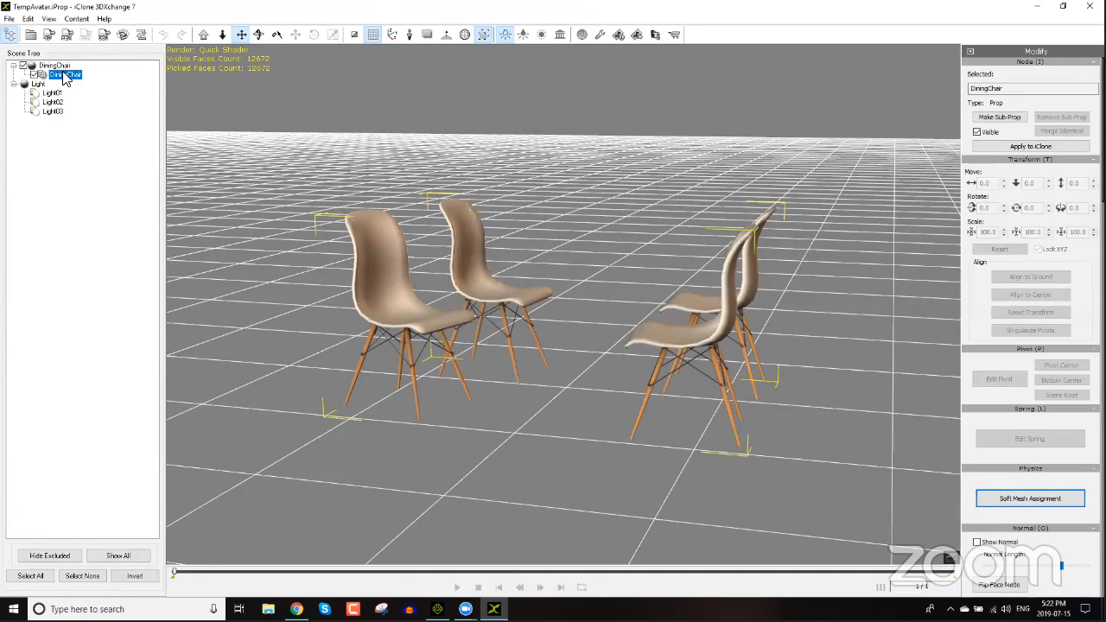
left_click(65, 77)
left_click(46, 67)
left_click(60, 76)
Step: Return to the desktop, search for Blender and launch it
left_click(1006, 609)
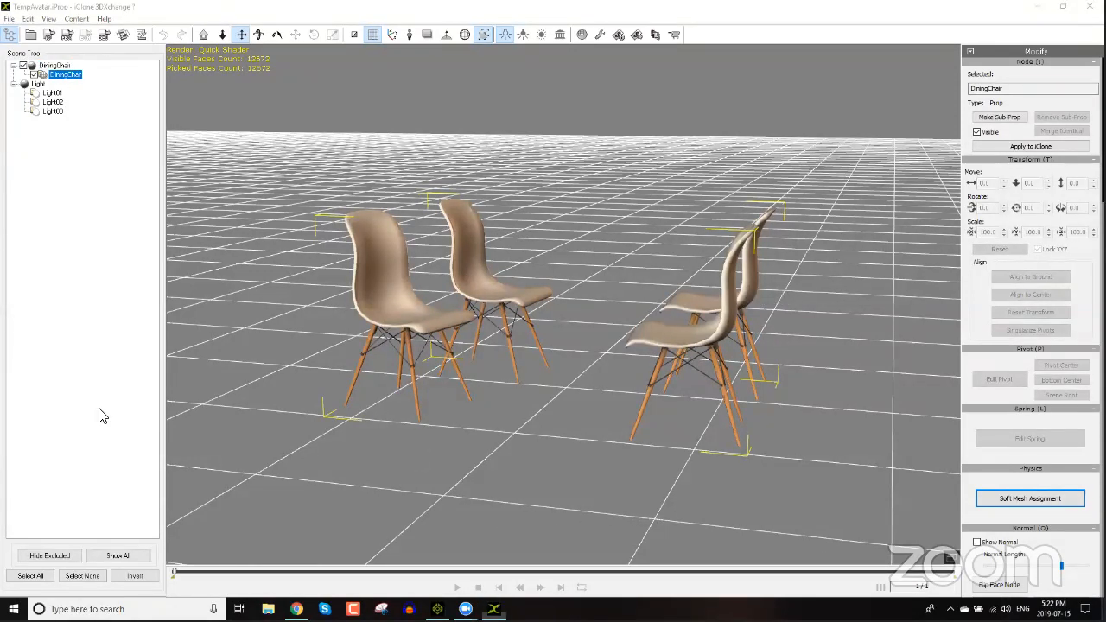
key("super+d")
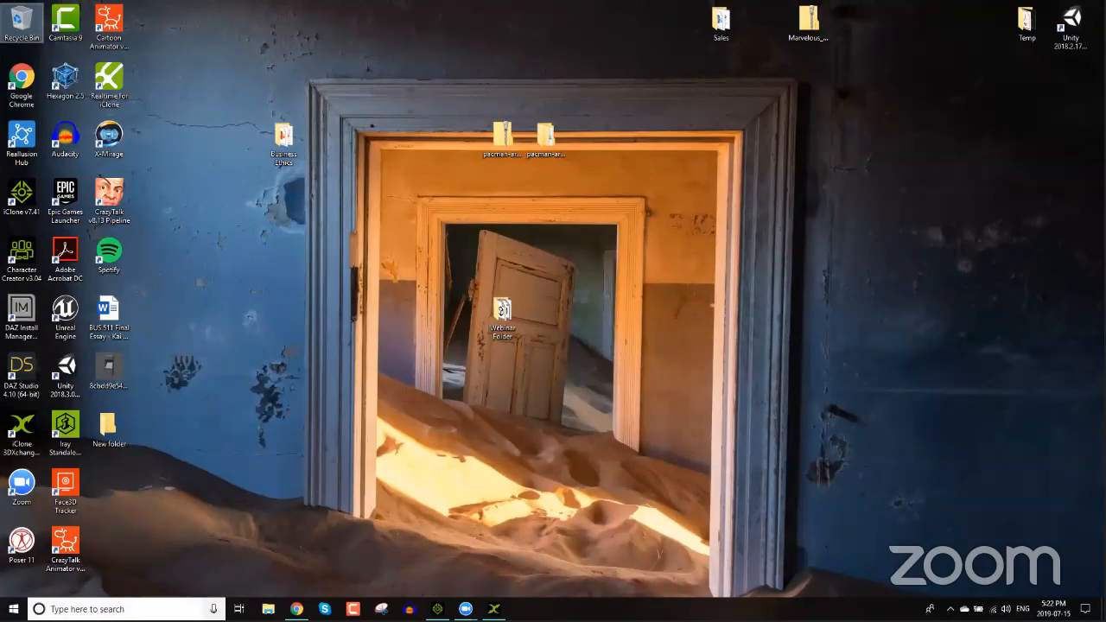
left_click(130, 609)
type("blen")
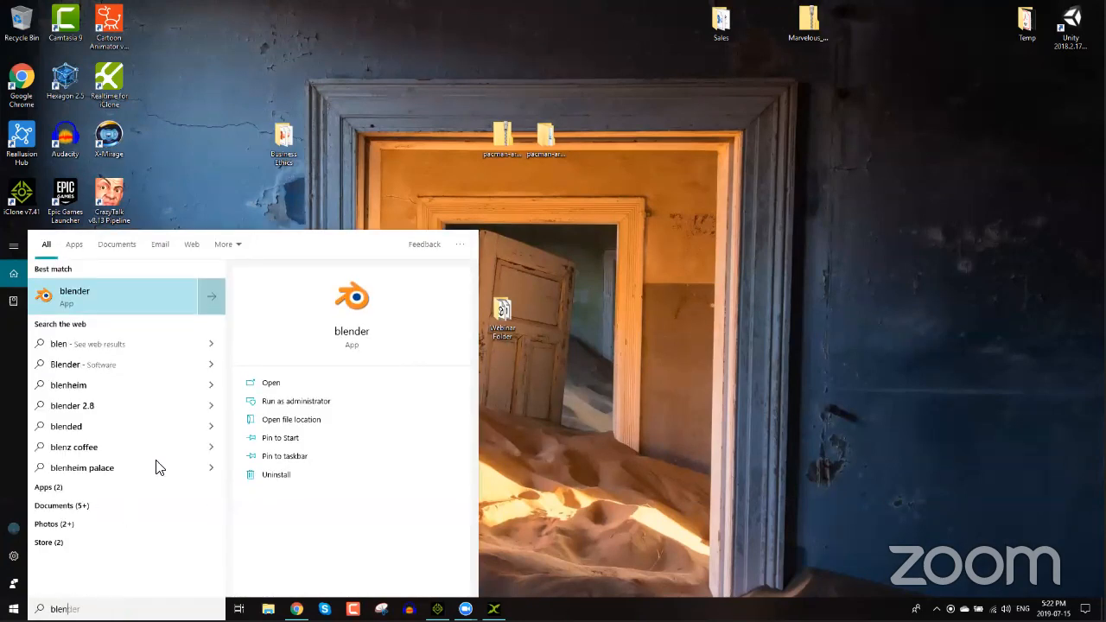
left_click(123, 292)
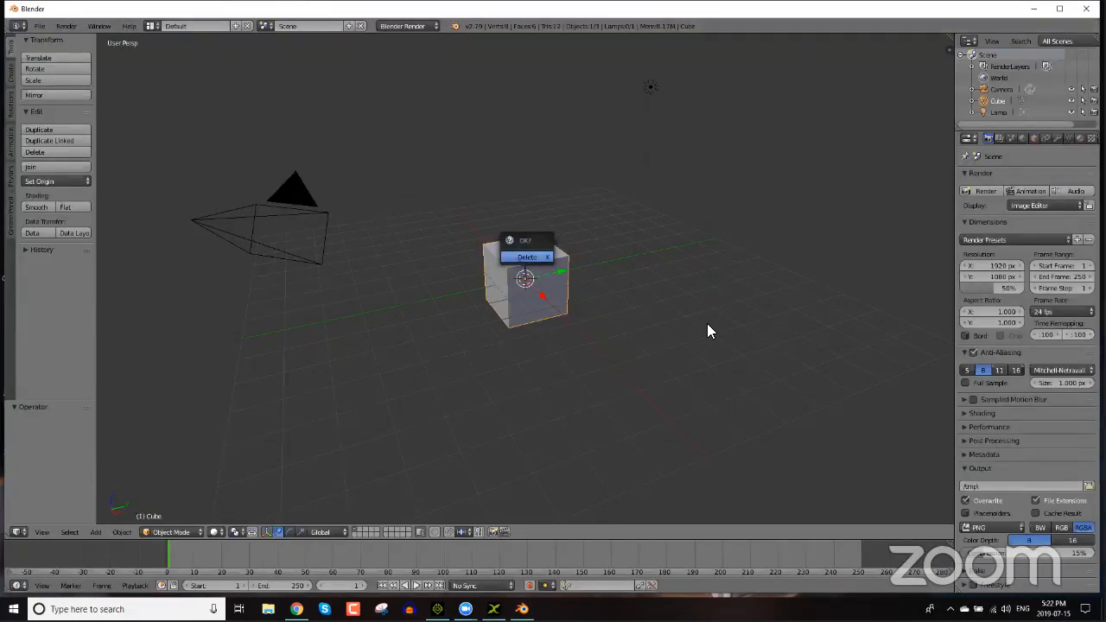
Step: Delete the default cube from the new Blender scene
key("x")
left_click(558, 270)
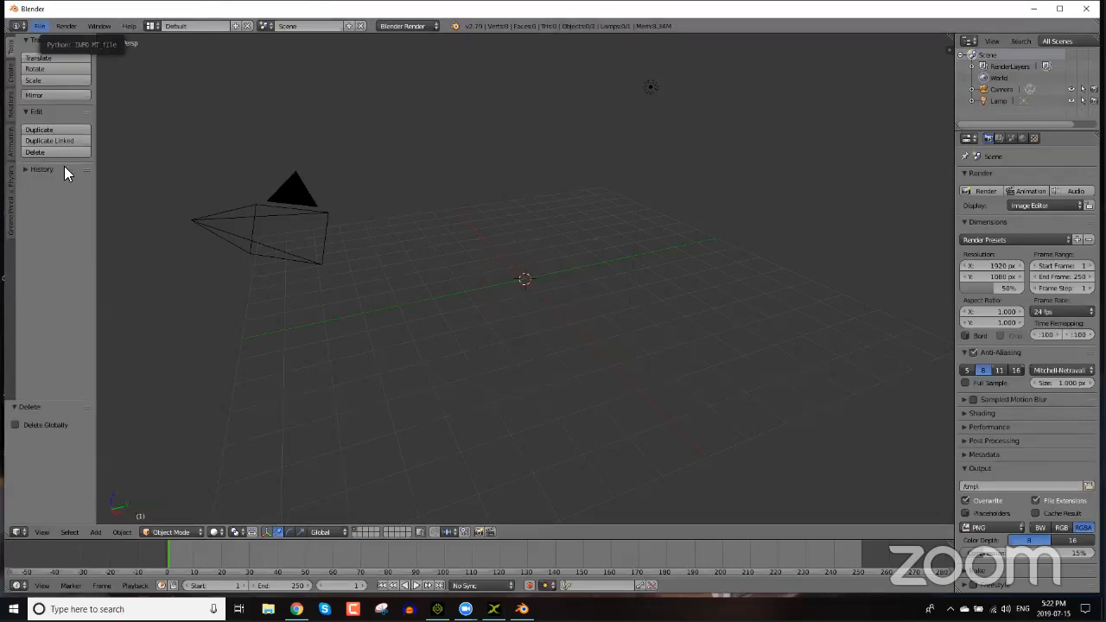
left_click(39, 27)
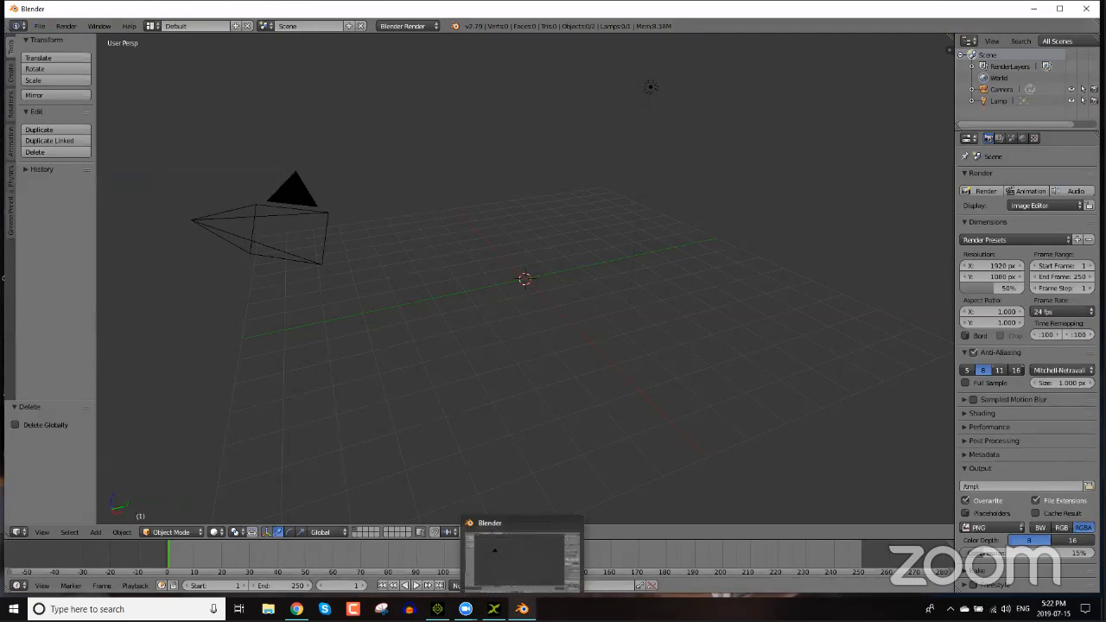
Step: Switch to 3DXchange and set up an OBJ export of the selected chairs with the file name "Chairs"
left_click(494, 609)
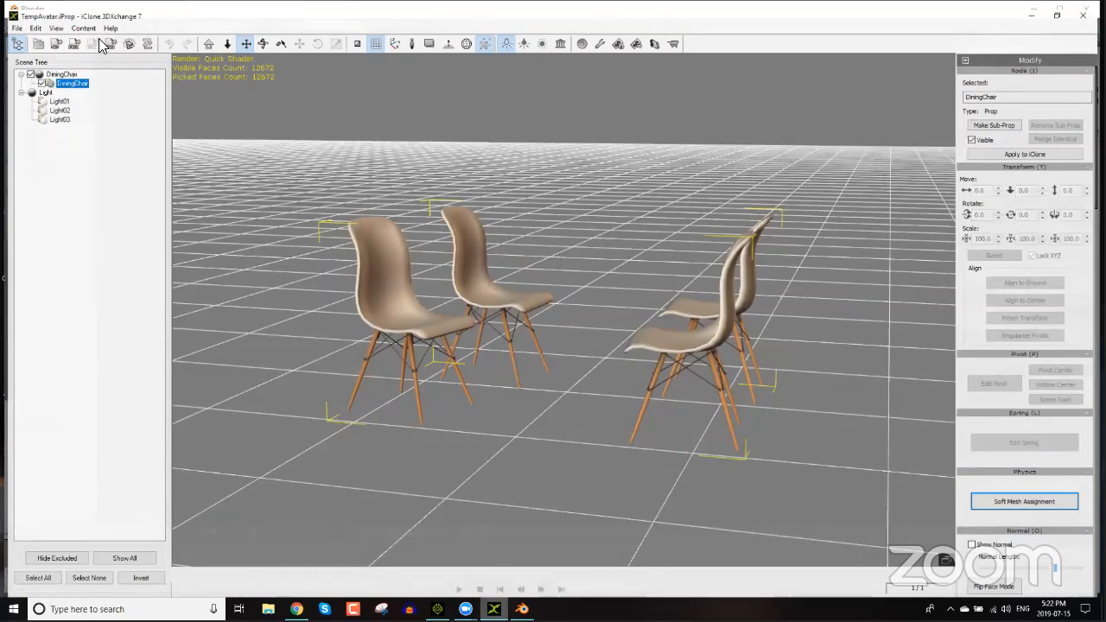
left_click(102, 39)
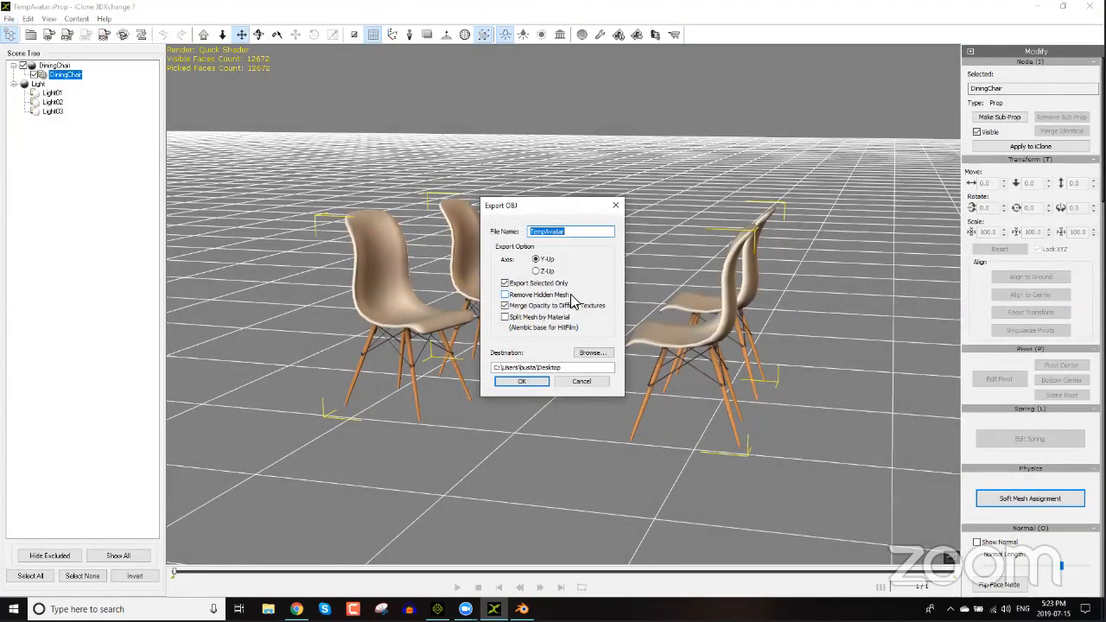
type("Chairs")
Step: Set the export destination to a new "OBJ" folder inside the Desktop's "New folder" and complete the export
left_click(588, 355)
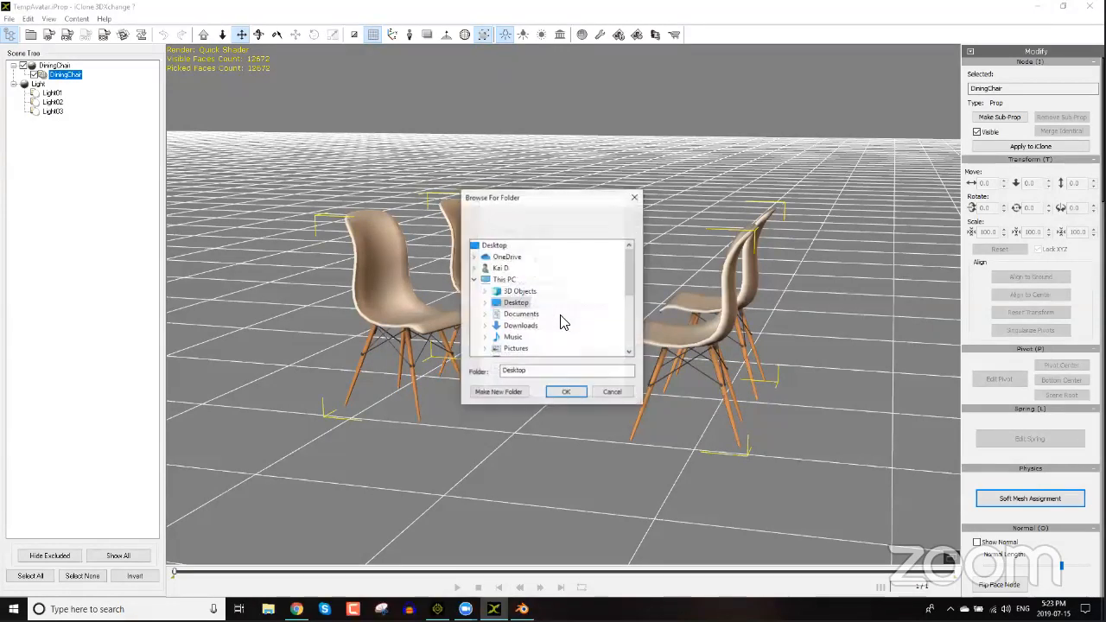
left_click(522, 306)
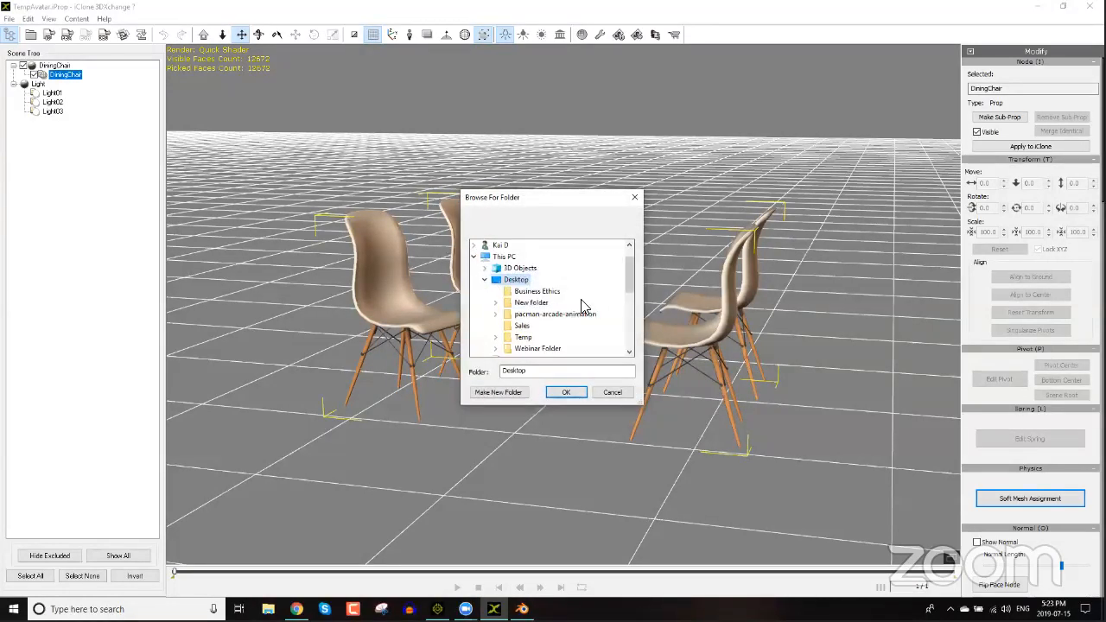
left_click(544, 303)
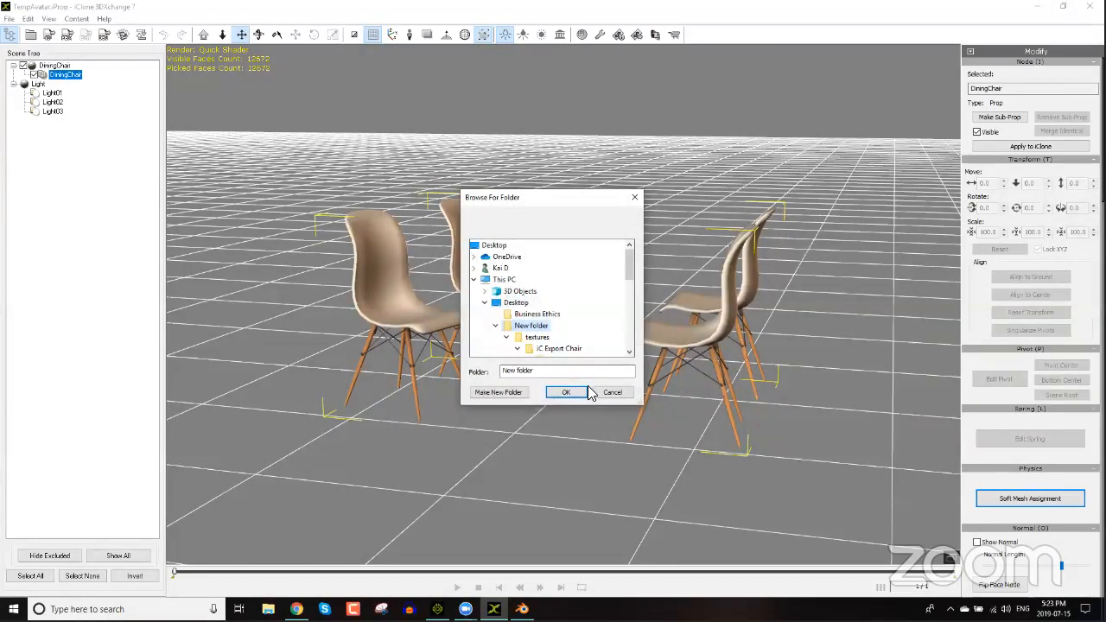
left_click(511, 393)
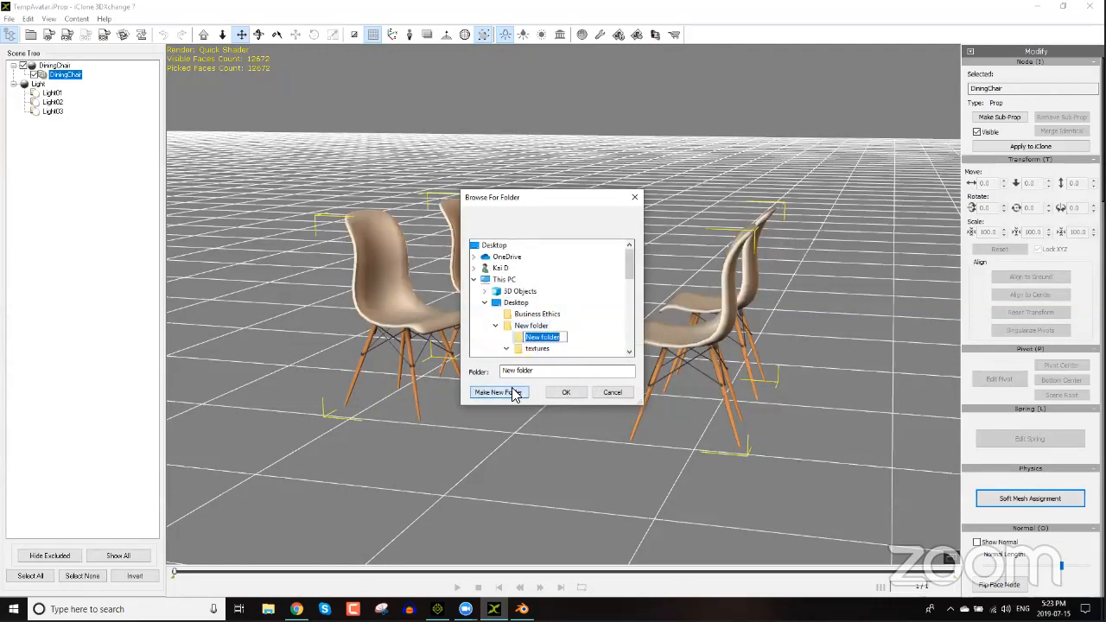
type("OBJ")
key("Return")
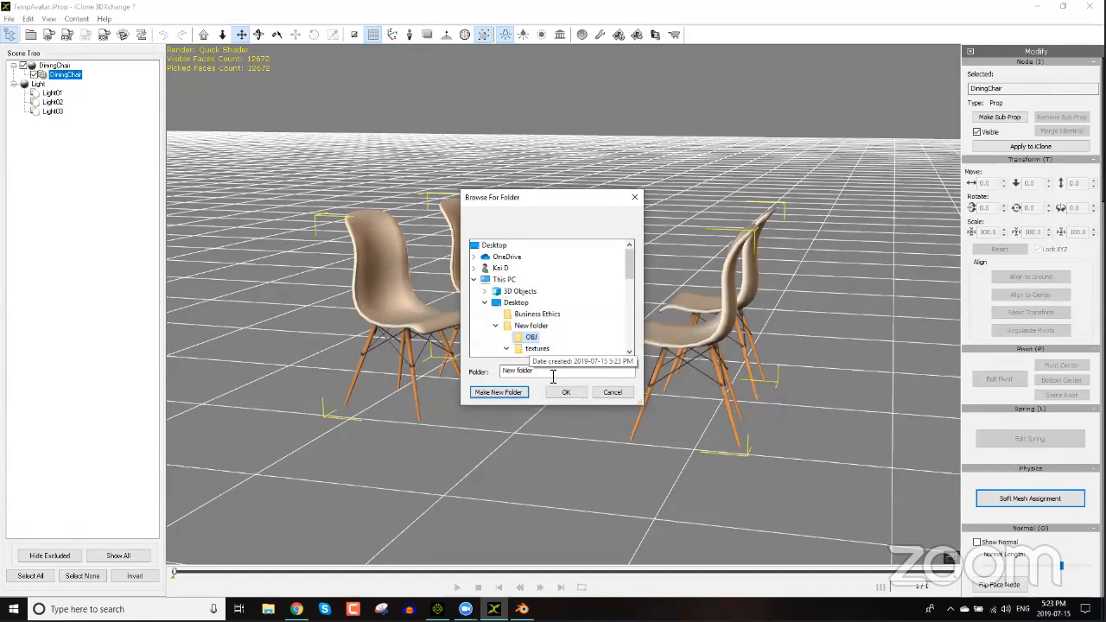
left_click(566, 392)
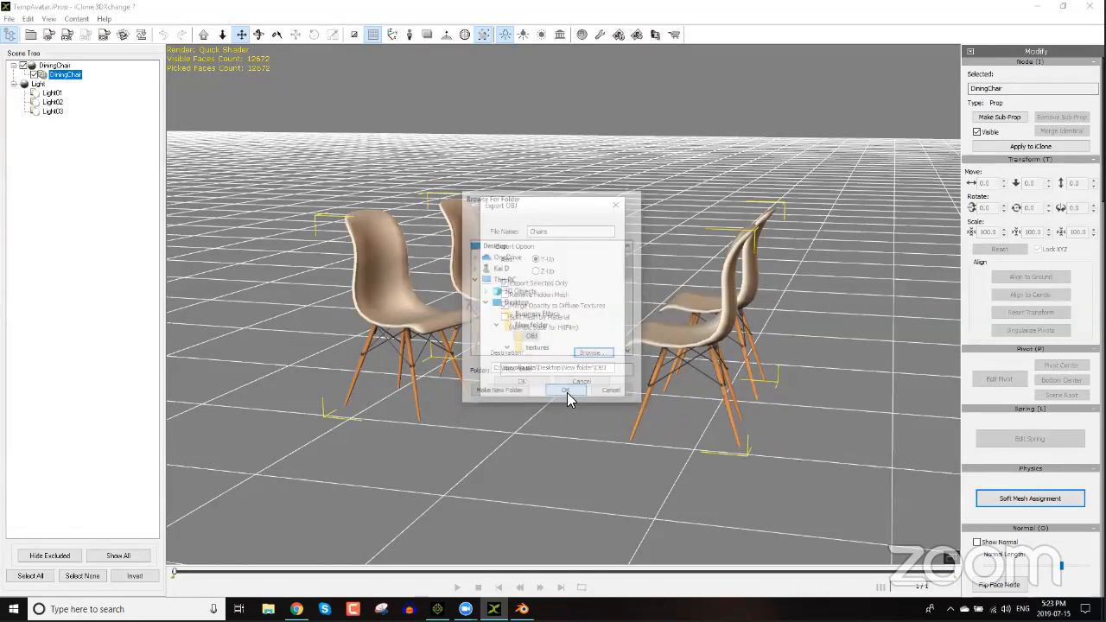
left_click(539, 383)
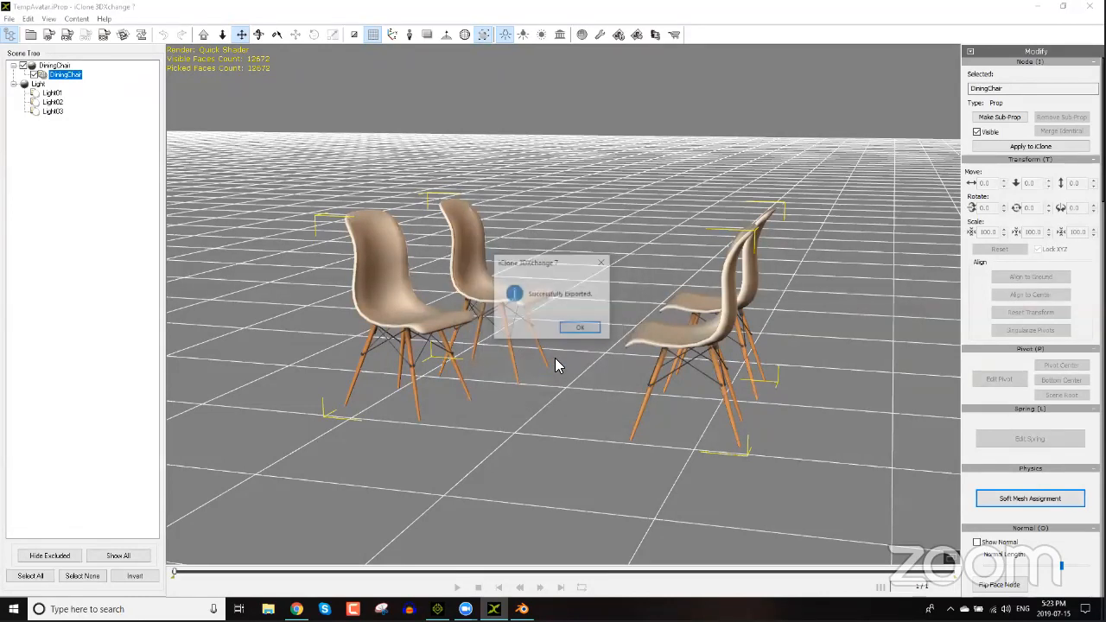
left_click(573, 326)
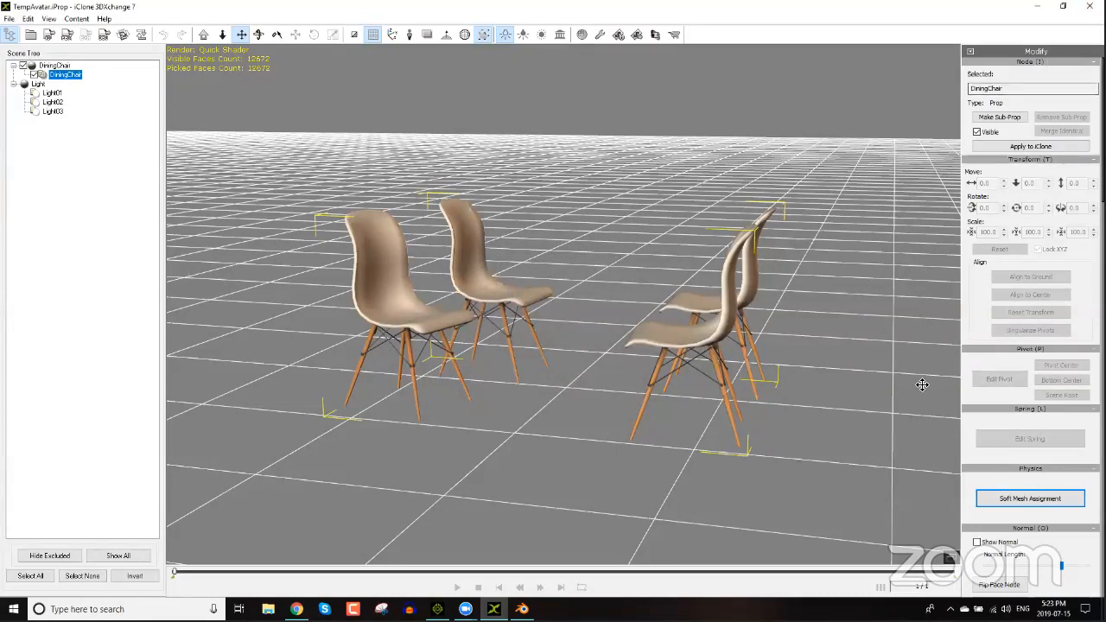
Step: Move "New folder" to the middle of the desktop and open its OBJ subfolder to examine the exported chair files
left_click(1103, 610)
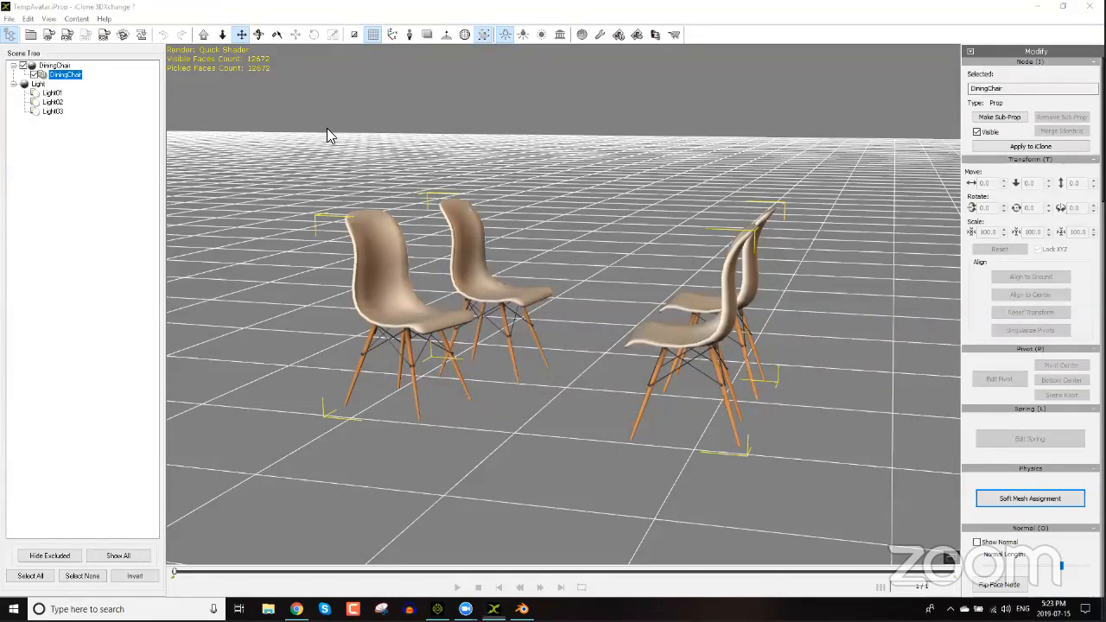
left_click_drag(109, 427, 509, 204)
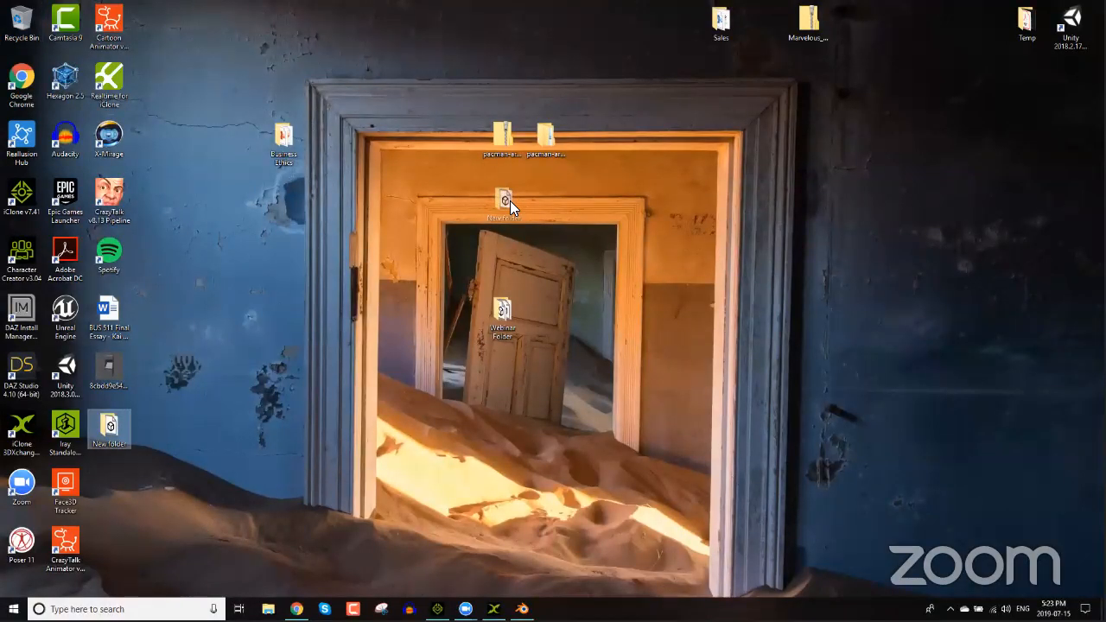
double_click(509, 203)
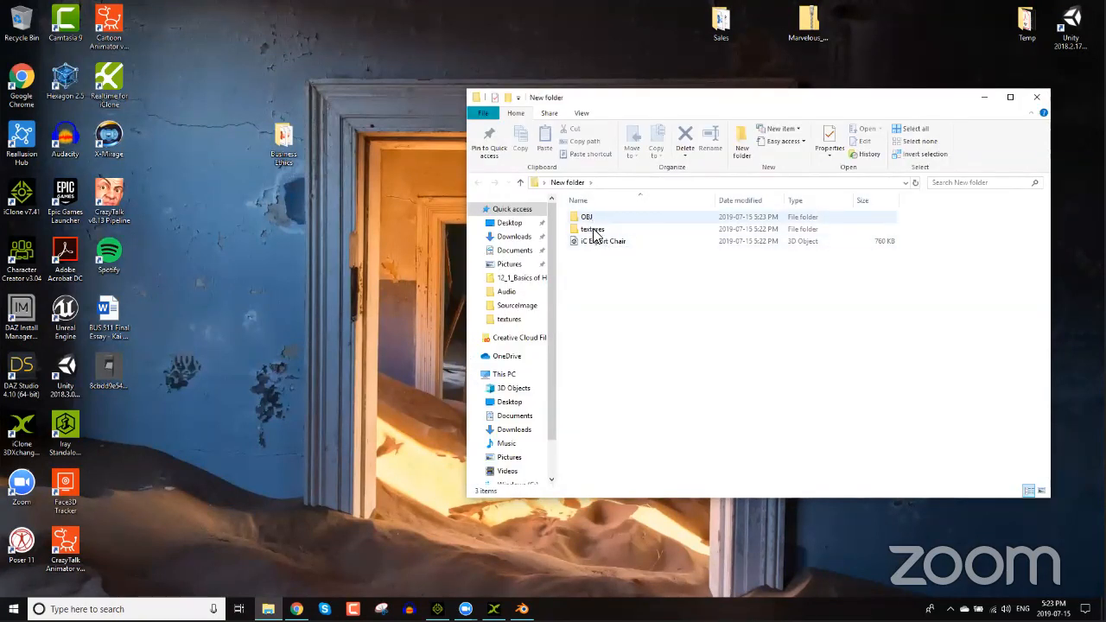
double_click(591, 218)
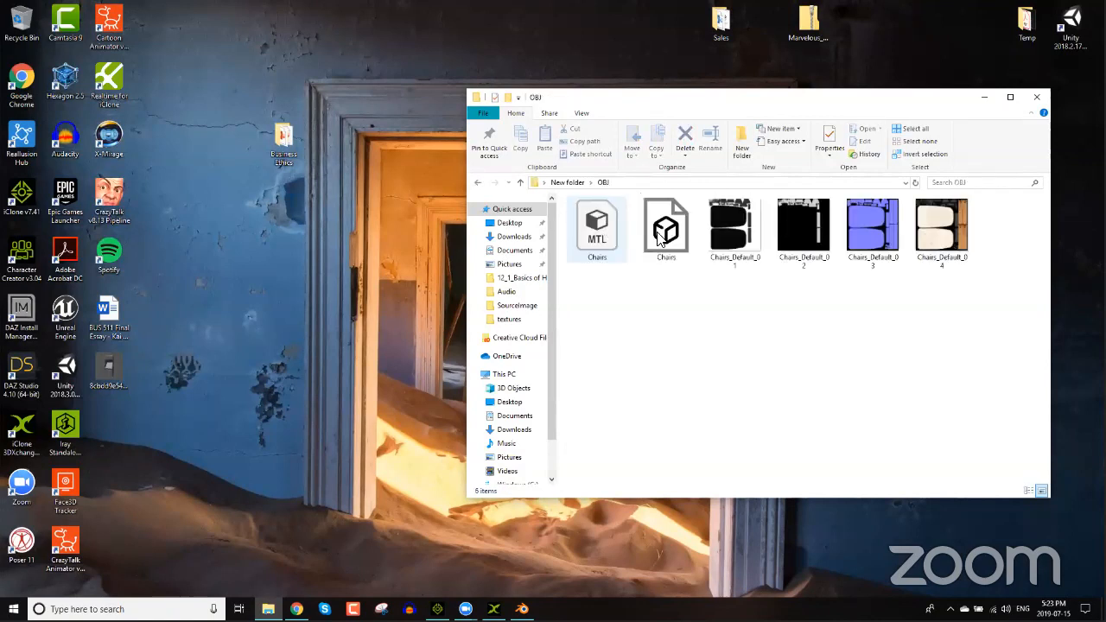
left_click(682, 251)
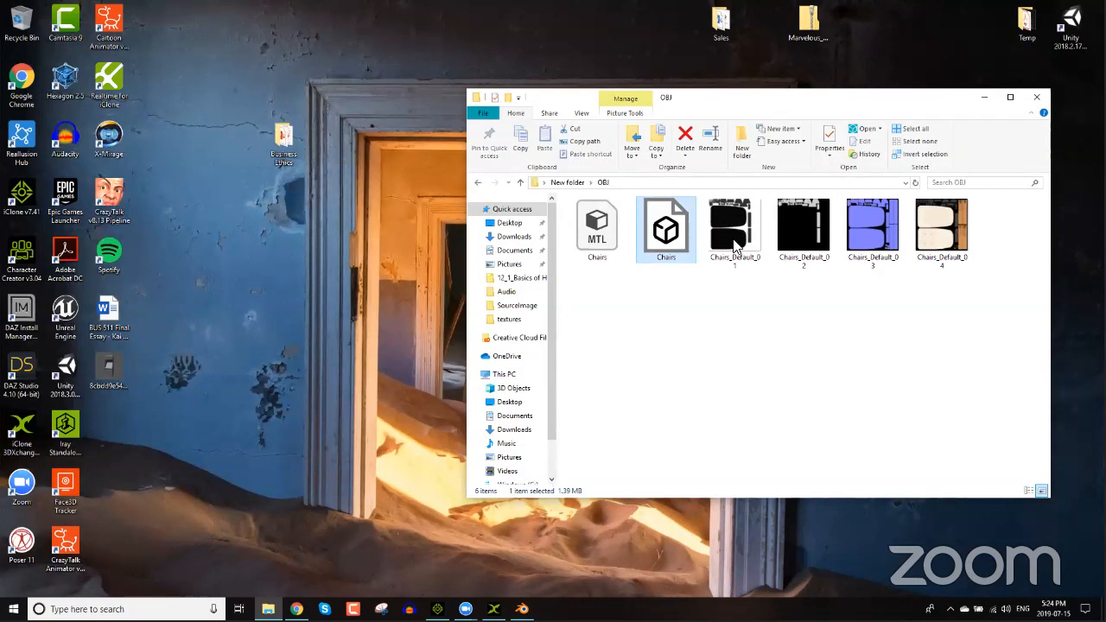
Step: Browse the FBX export's textures folder down to the innermost DiningChair subfolder to examine its texture maps
left_click(577, 185)
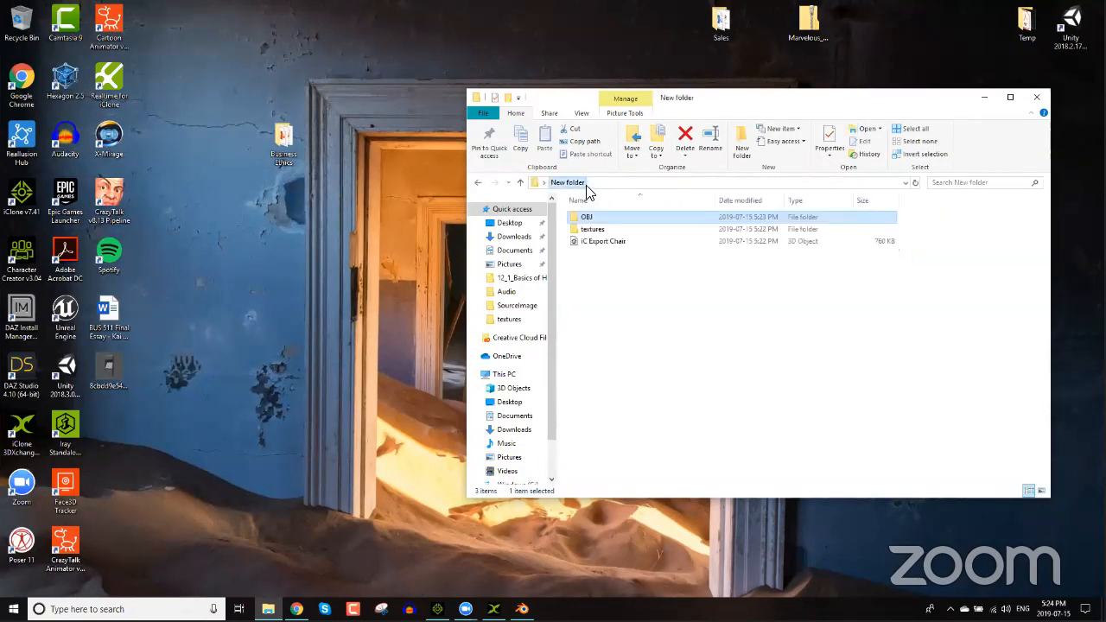
left_click(595, 230)
double_click(602, 227)
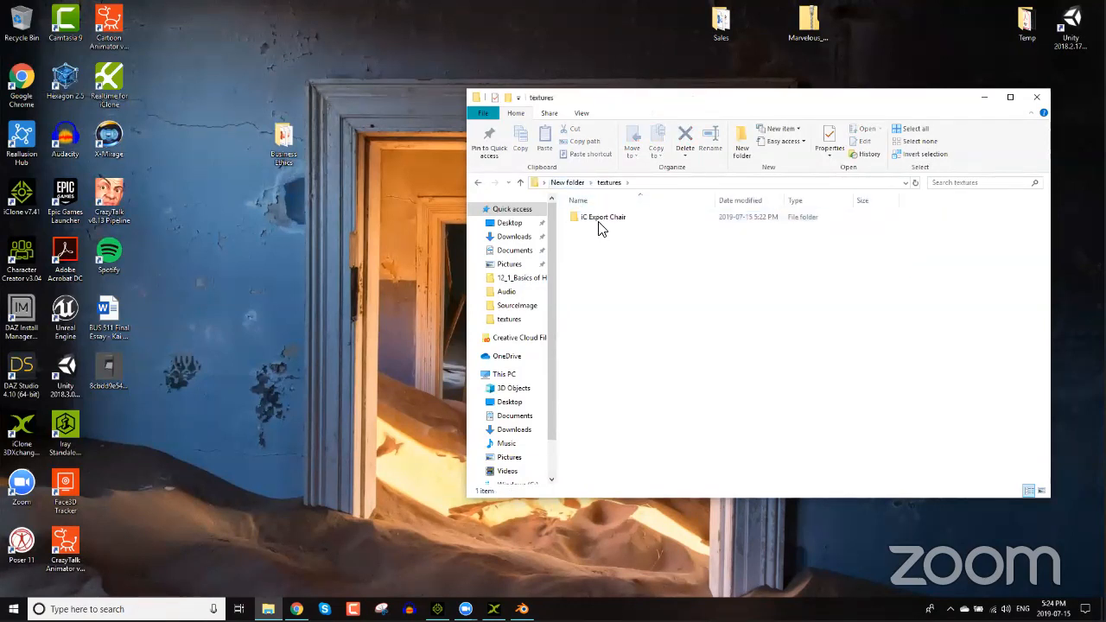
double_click(601, 222)
left_click(601, 221)
double_click(601, 223)
double_click(601, 223)
left_click(602, 221)
double_click(601, 221)
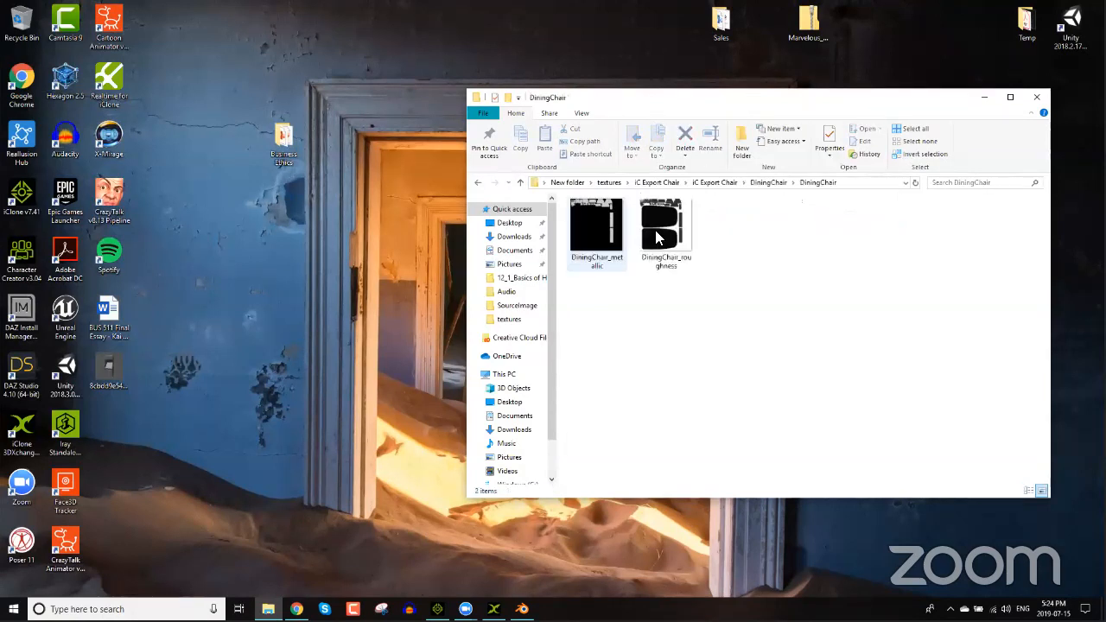
Step: Go back to "New folder" and reopen the OBJ subfolder to review the Chairs files
left_click(620, 185)
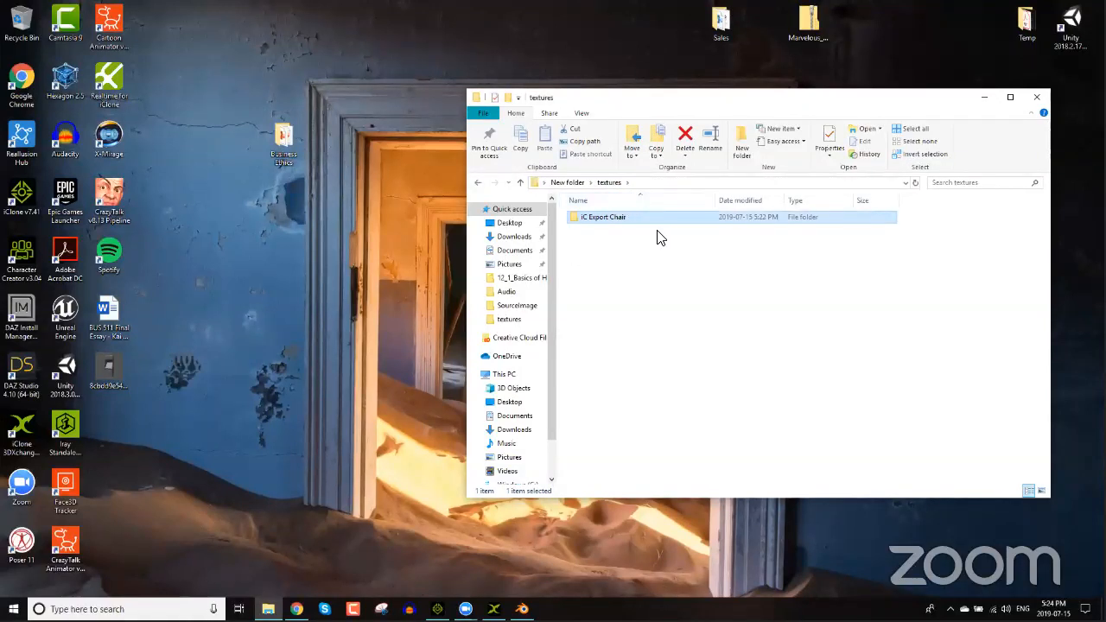
left_click(570, 183)
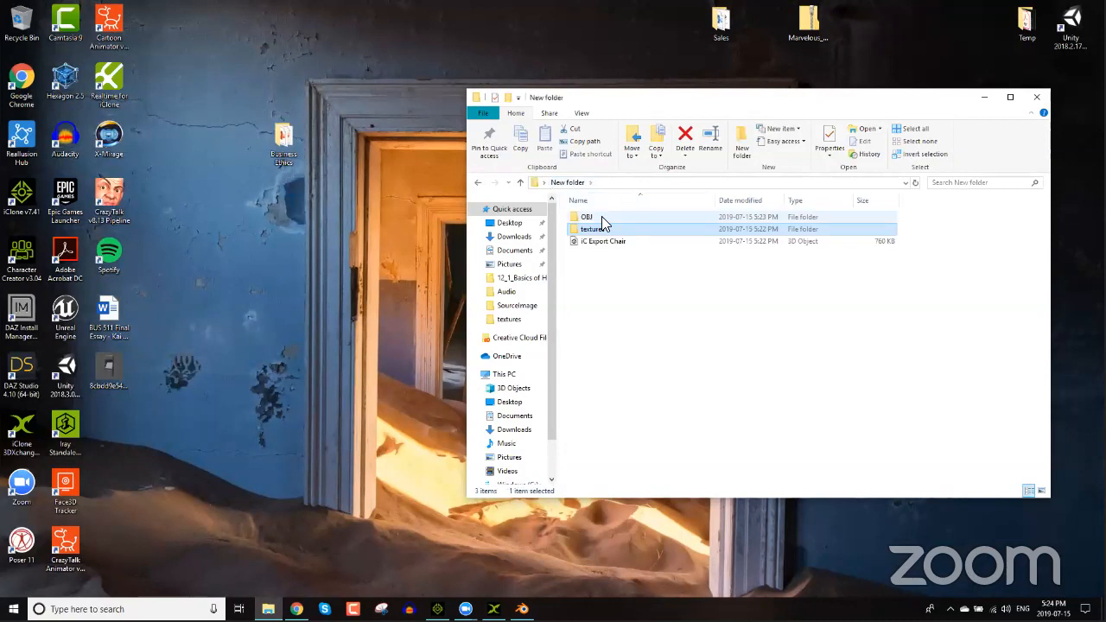
double_click(602, 218)
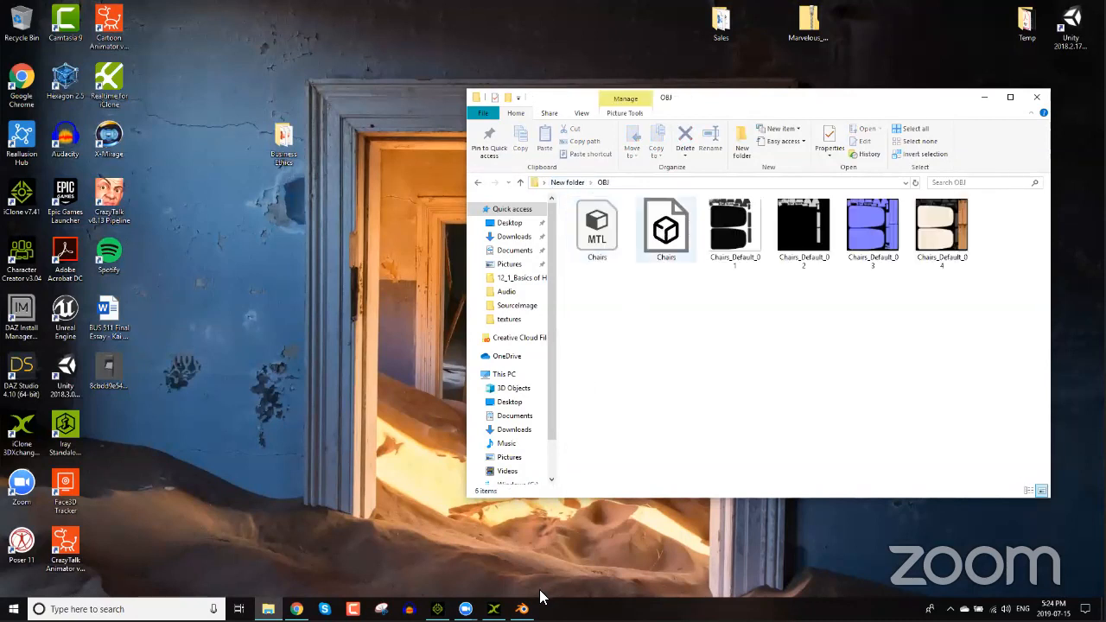
left_click(39, 26)
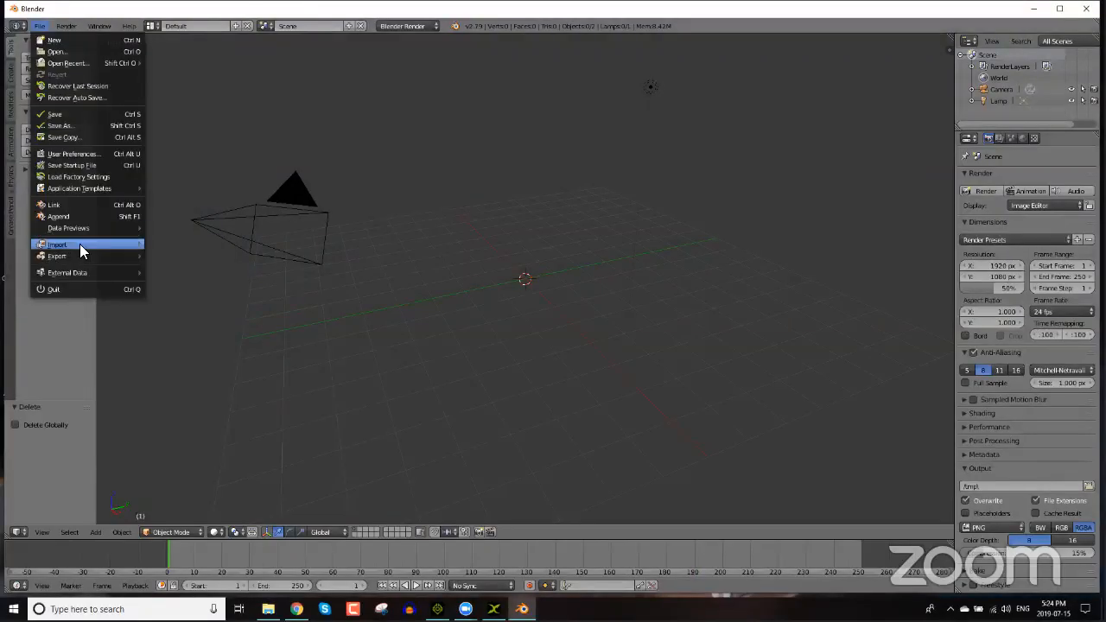
mouse_move(79, 245)
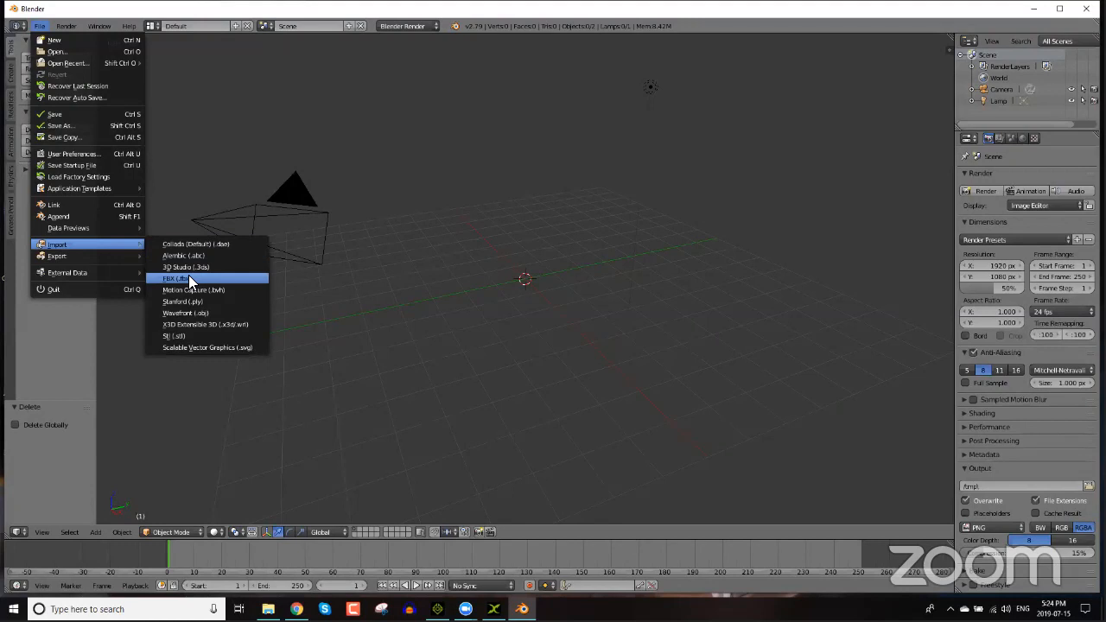
left_click(190, 277)
Step: Import Chairs.obj into Blender as a Wavefront file from the OBJ folder inside the Desktop's "New folder"
left_click(38, 27)
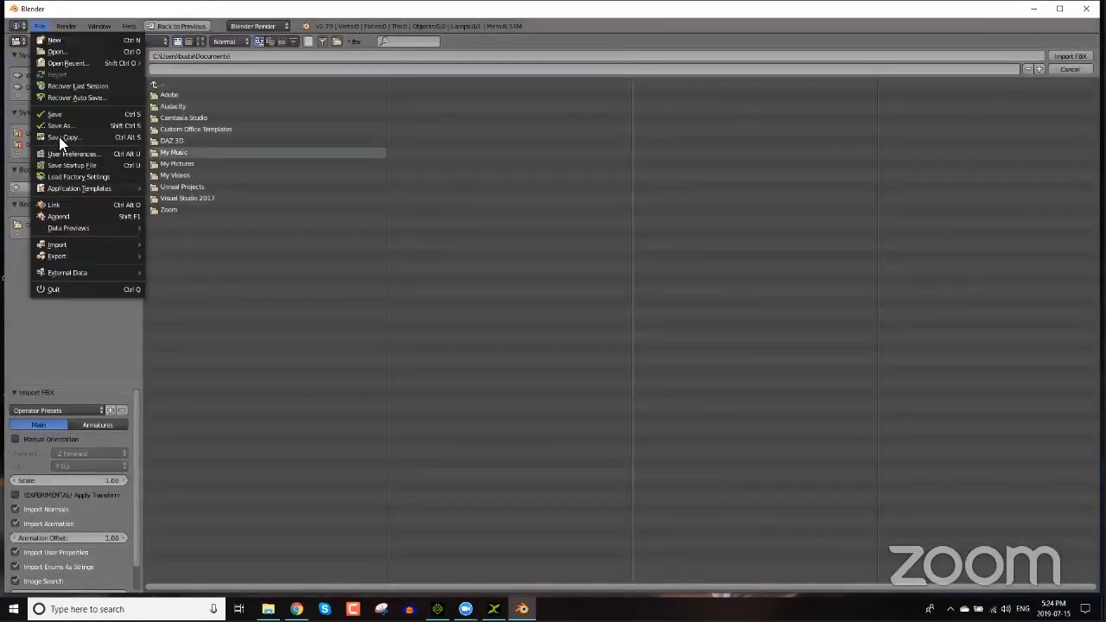
mouse_move(78, 245)
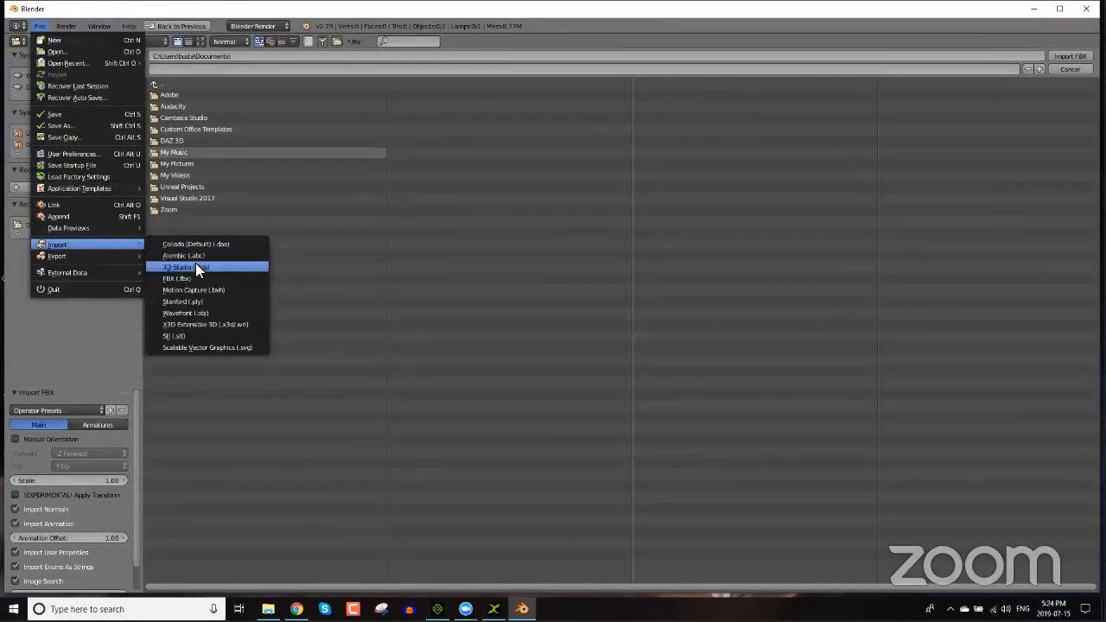
left_click(197, 312)
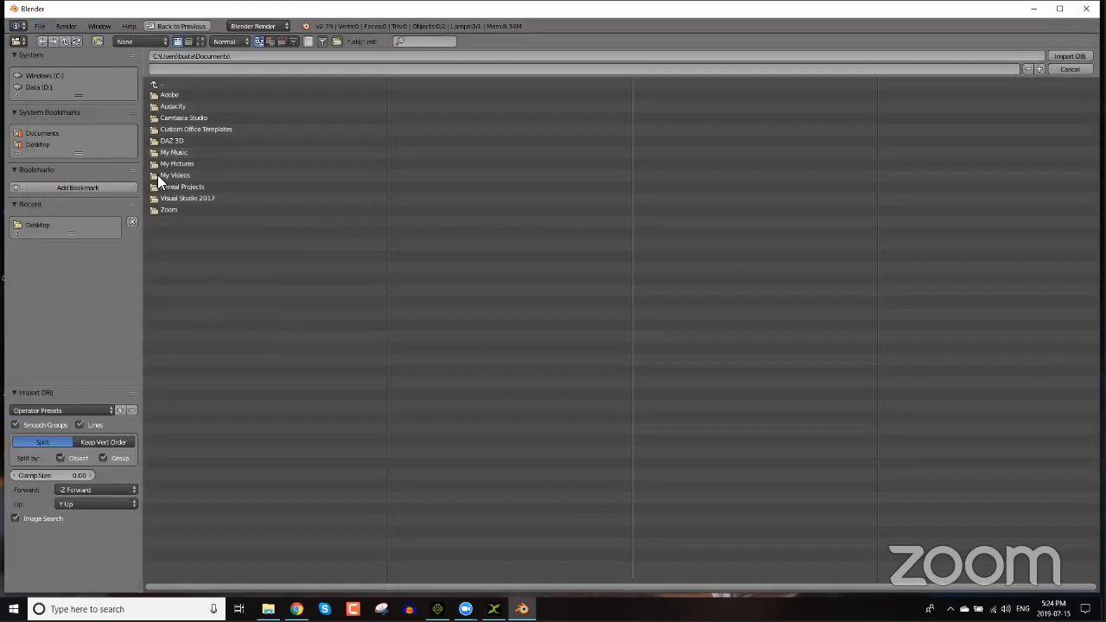
left_click(43, 145)
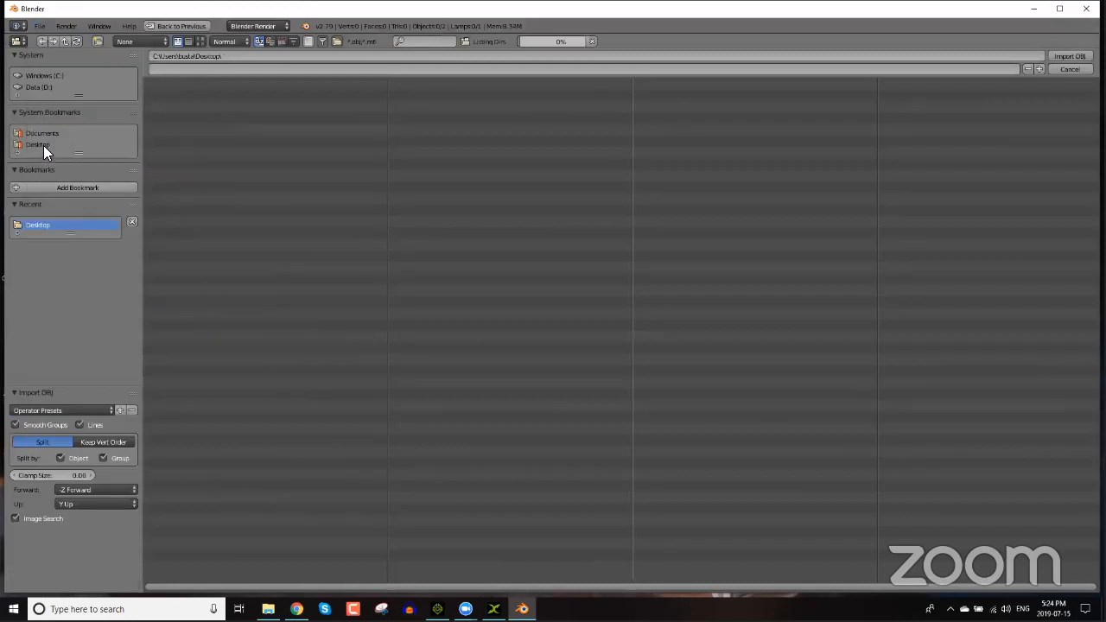
left_click(177, 107)
left_click(171, 95)
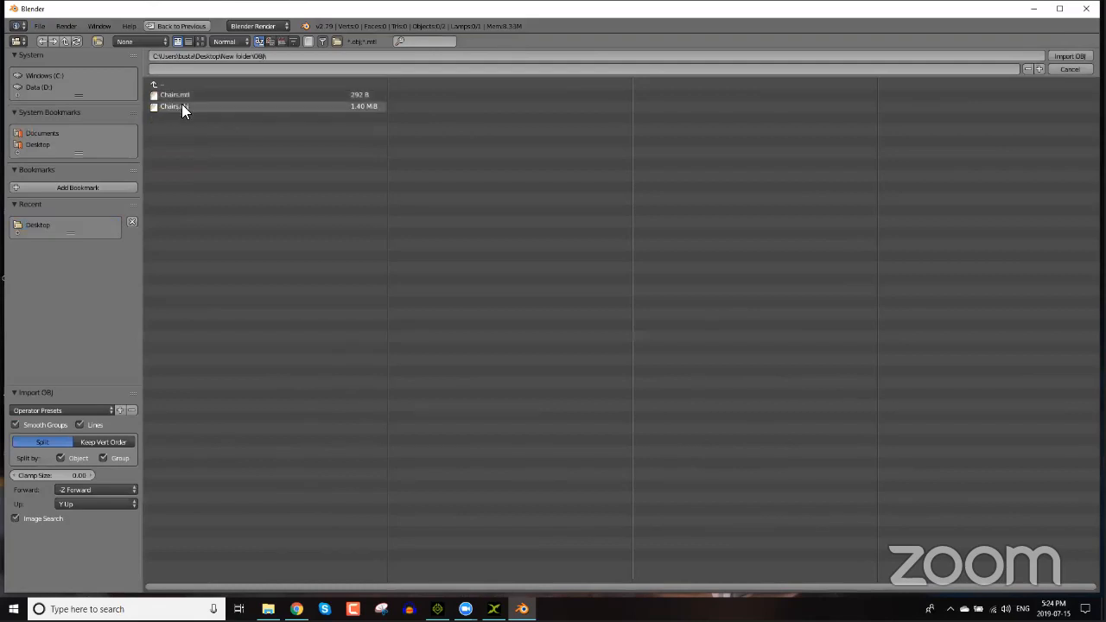
double_click(173, 106)
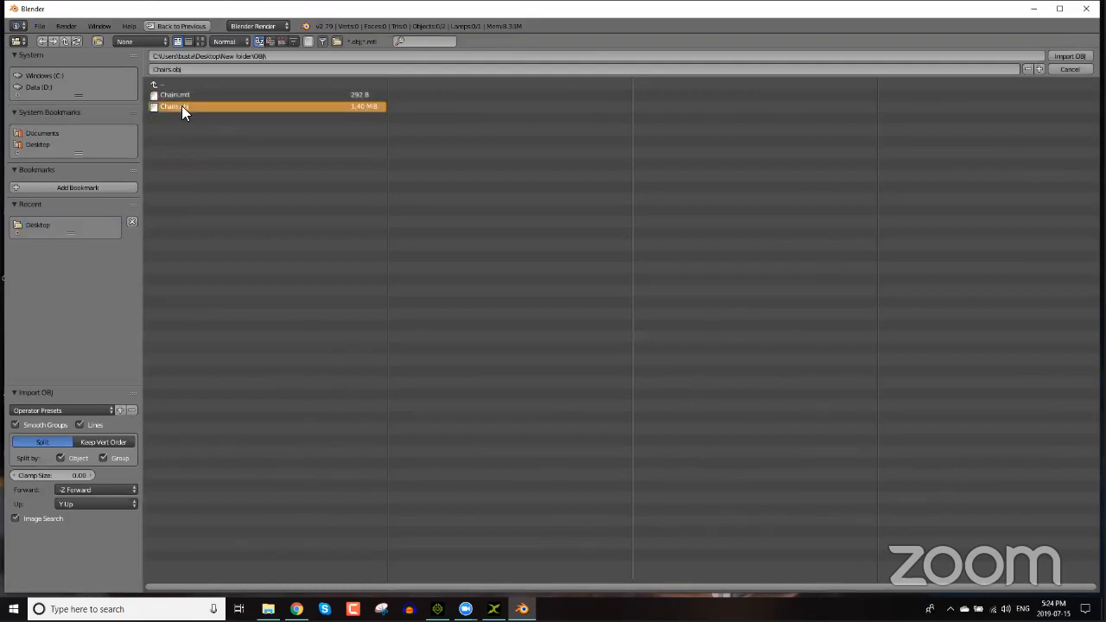
Step: Examine the imported DiningChair mesh's location relative to the scene origin in Blender
scroll(650, 291, "down", 7)
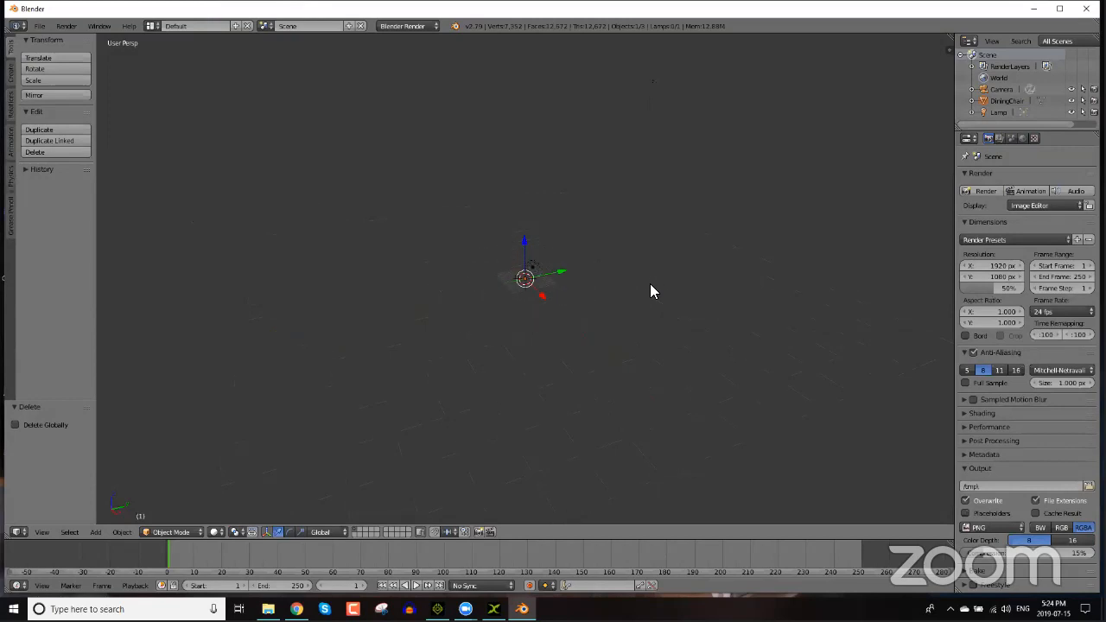
scroll(649, 285, "up", 3)
scroll(648, 284, "down", 6)
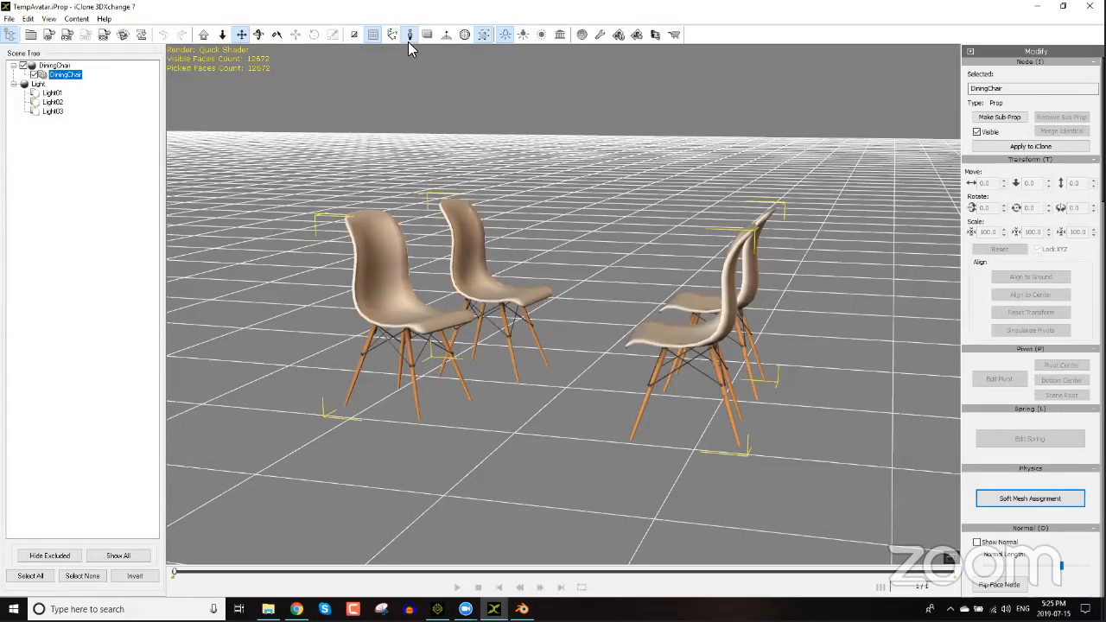
Step: Switch to 3DXchange and show the human reference dummy to compare its size and position with the dining chairs
left_click(410, 38)
left_click_drag(577, 299, 658, 264)
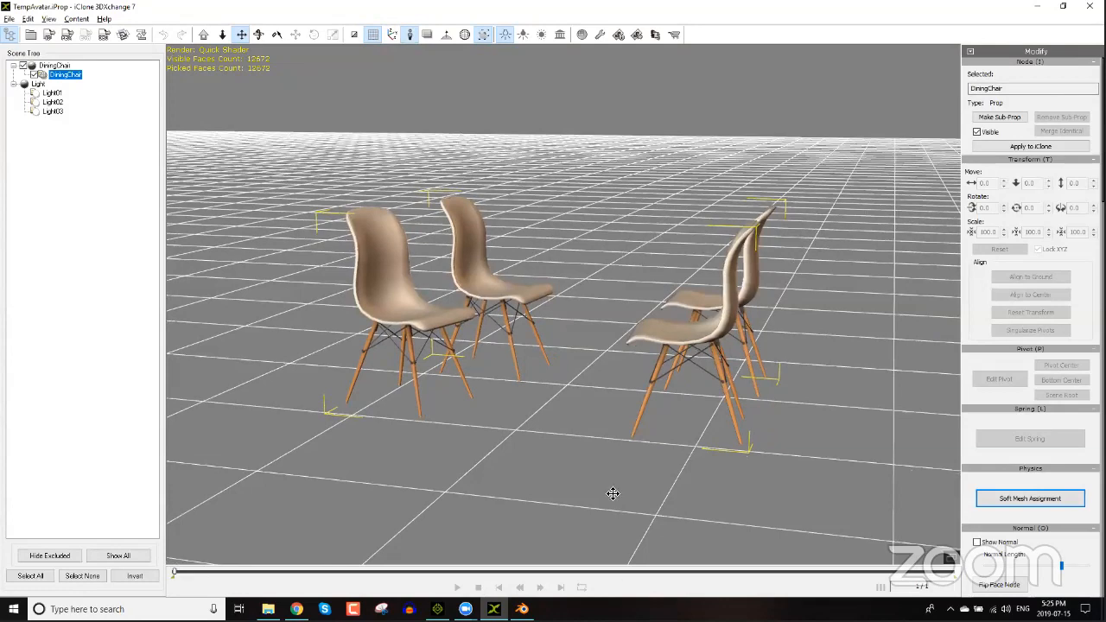
left_click_drag(440, 386, 508, 411)
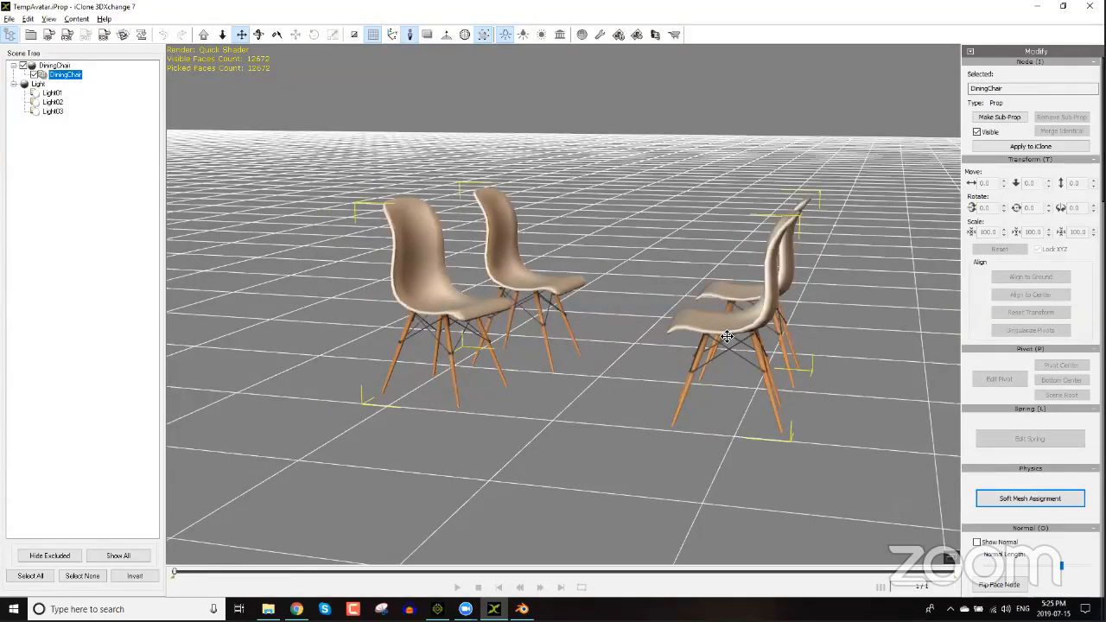
scroll(726, 340, "down", 5)
left_click_drag(625, 314, 647, 300)
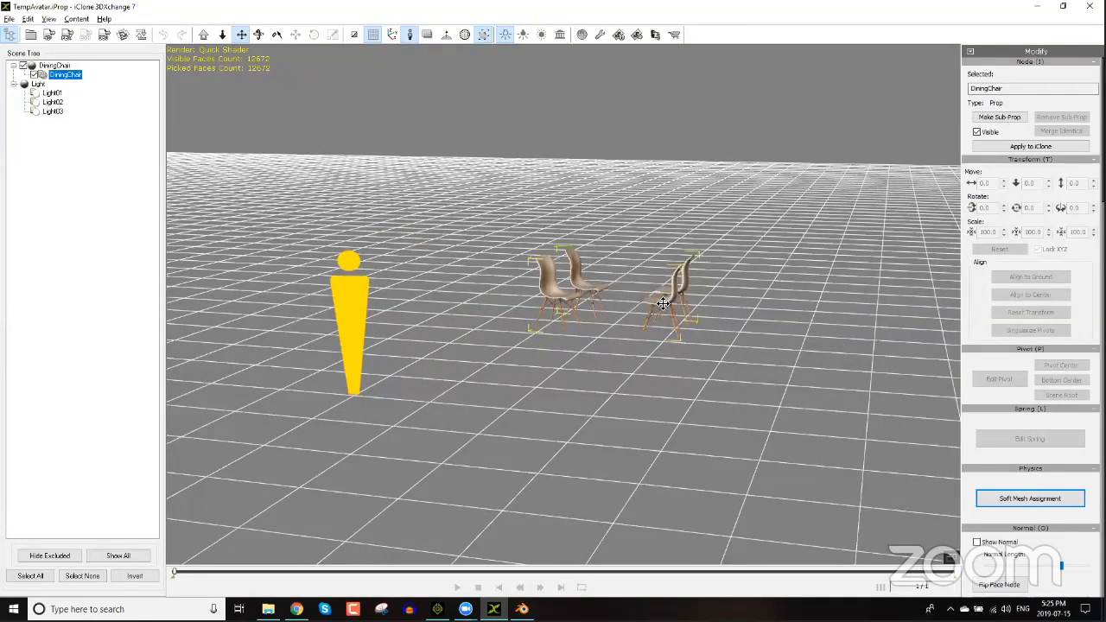
scroll(622, 316, "up", 1)
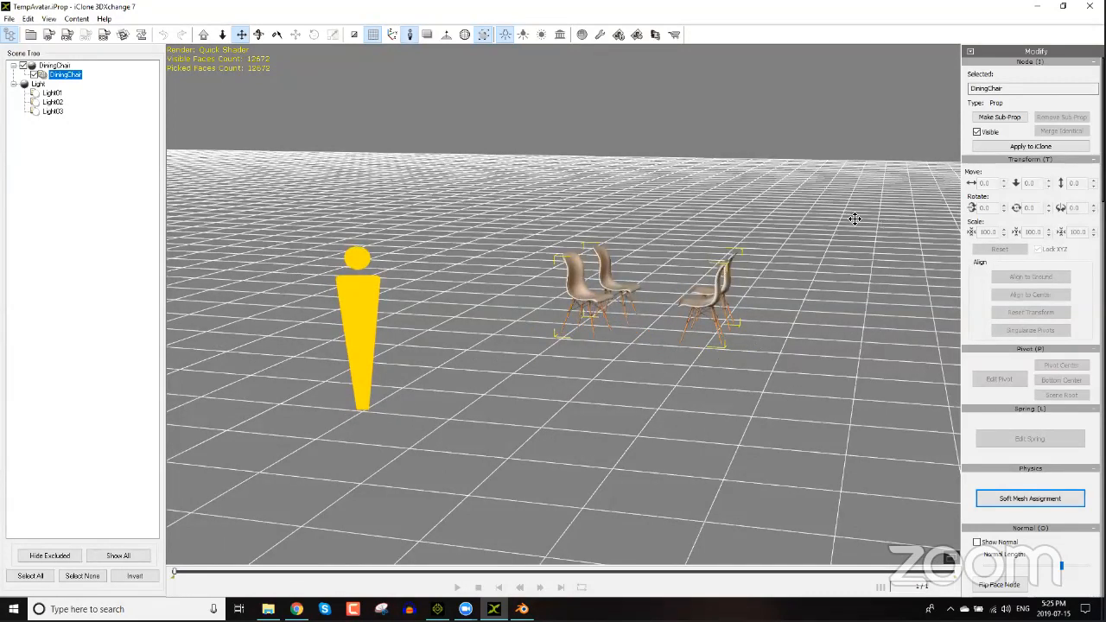
Step: Reset the root DiningChair node's transform in 3DXchange and scale the chairs uniformly to about 83
left_click(54, 65)
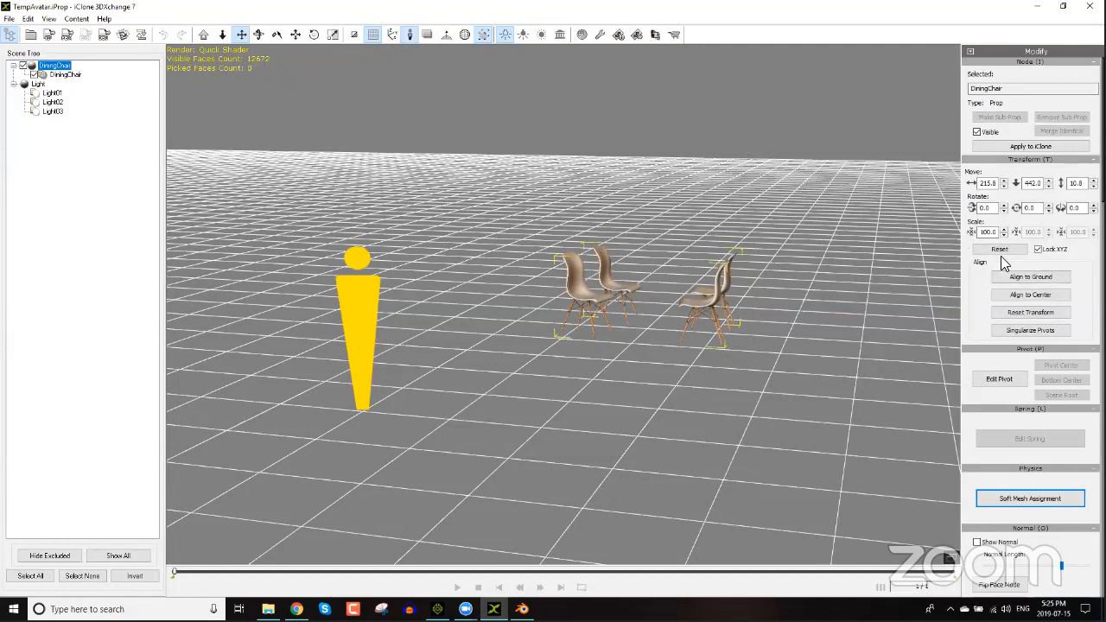
left_click(1000, 250)
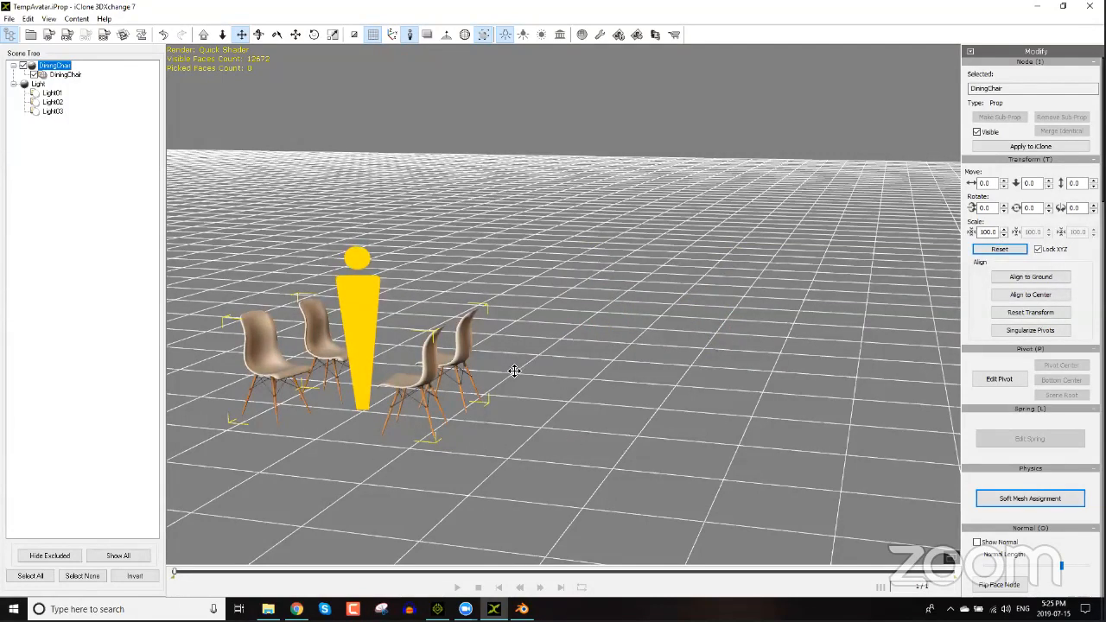
key("Home")
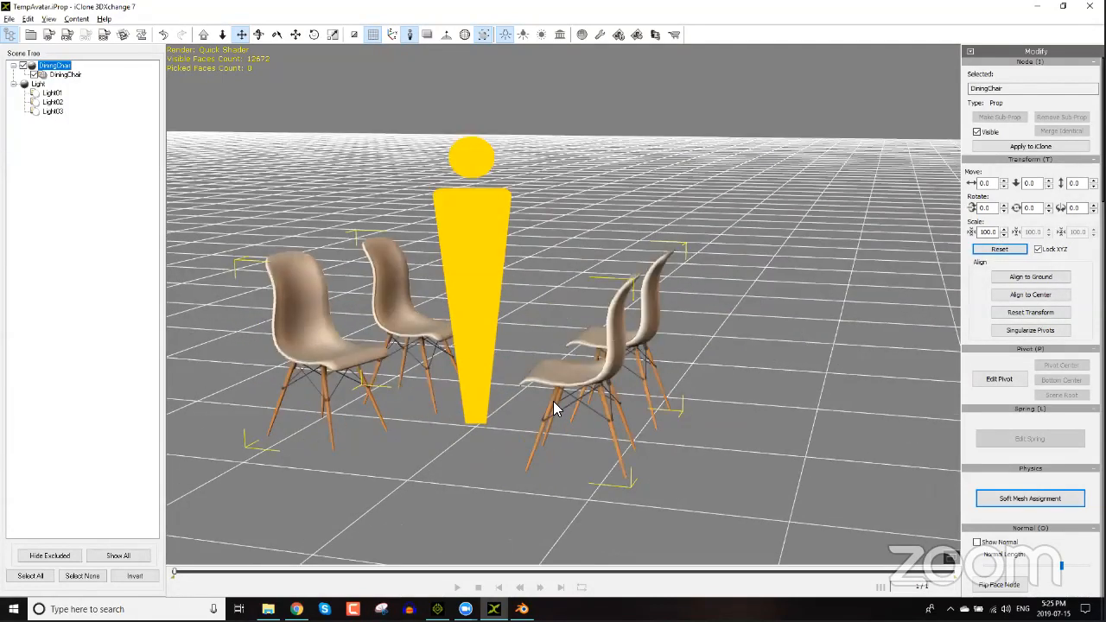
middle_click_drag(557, 410, 569, 421)
left_click_drag(486, 436, 518, 453)
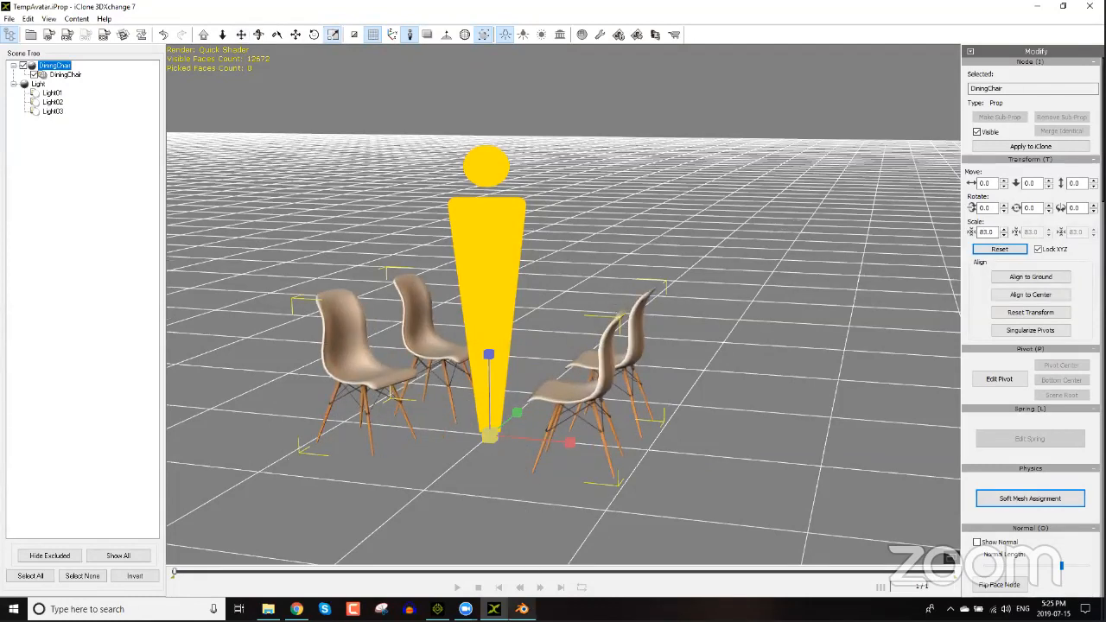
Step: Switch to Blender and move the DiningChair object freely by about X 17.6, Y -3.8 and Z -30.5
mouse_move(533, 590)
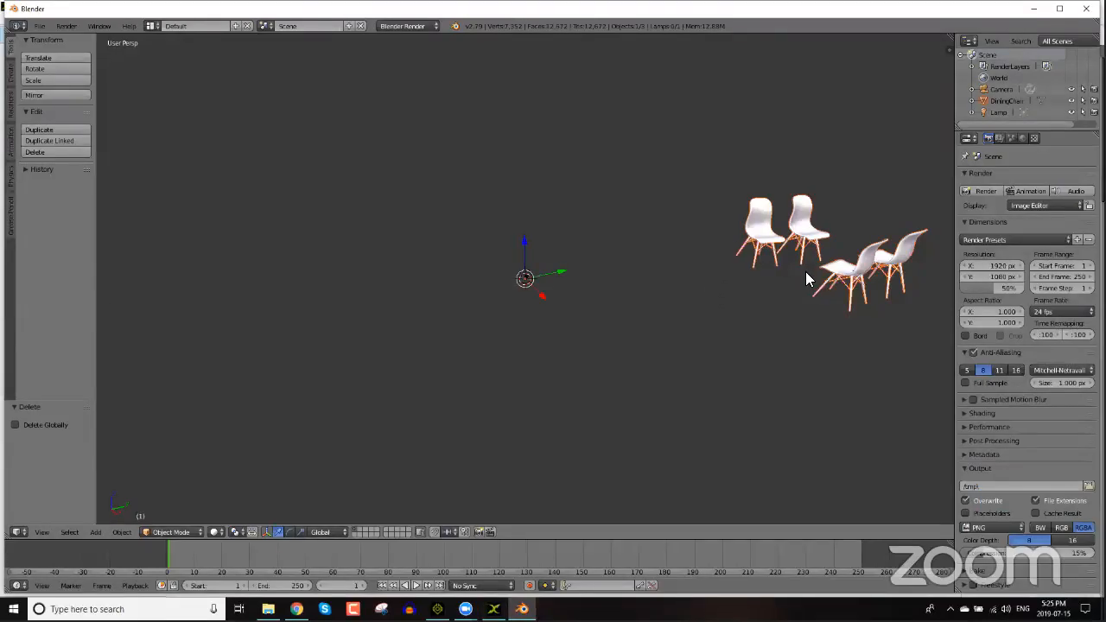
middle_click_drag(847, 233, 669, 284)
right_click_drag(669, 287, 650, 350)
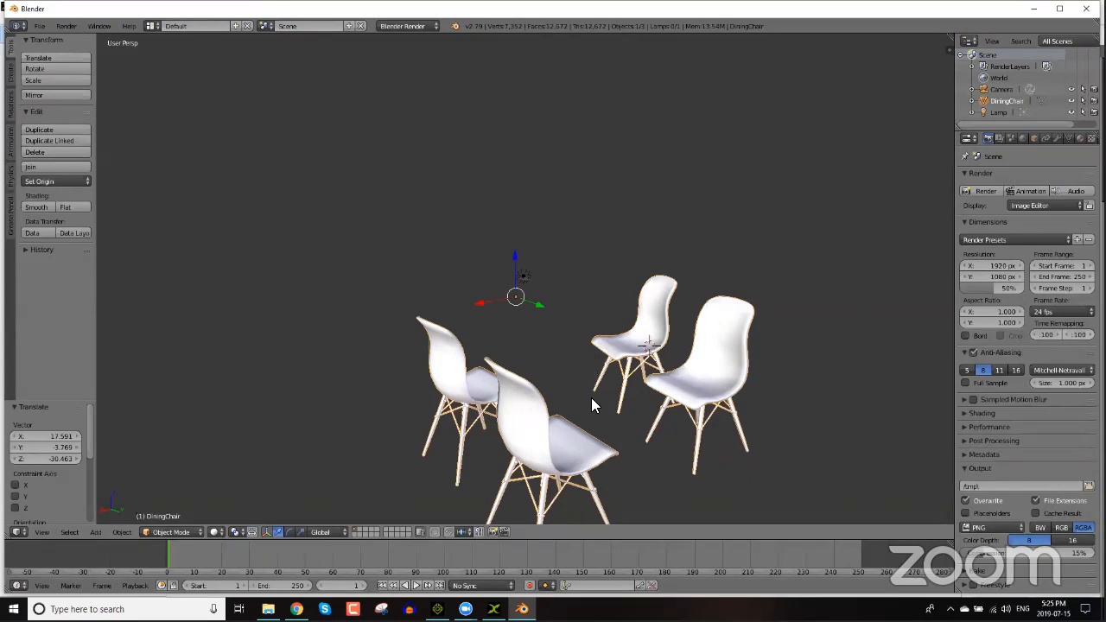
Step: Display the DiningChair object as wireframe and put it into Edit Mode
key("z")
key("z")
key("z")
left_click(186, 530)
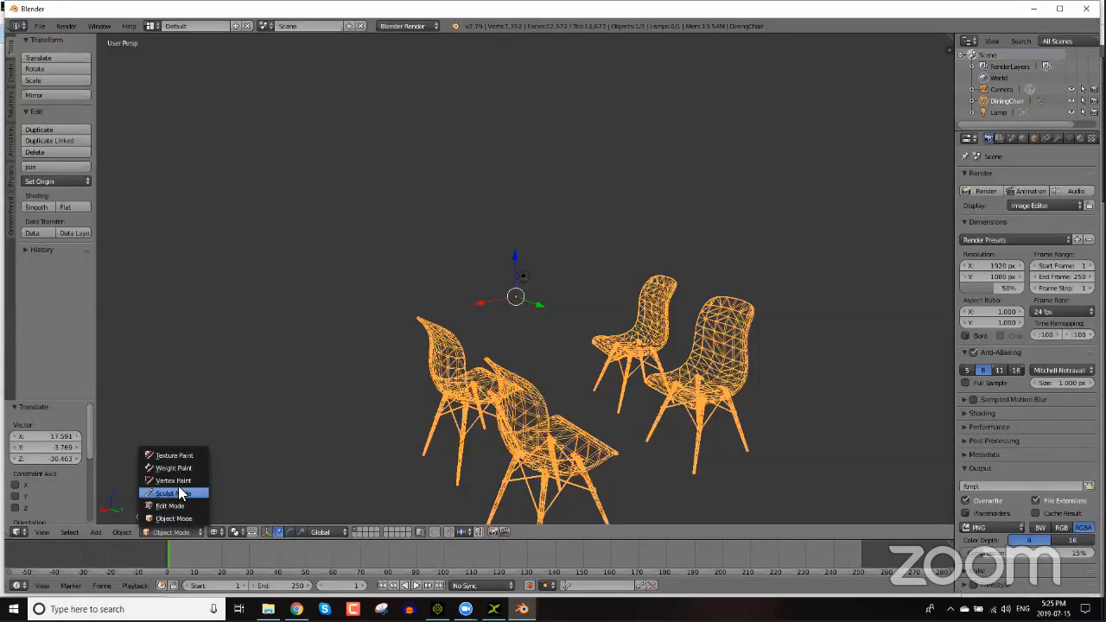
key("Return")
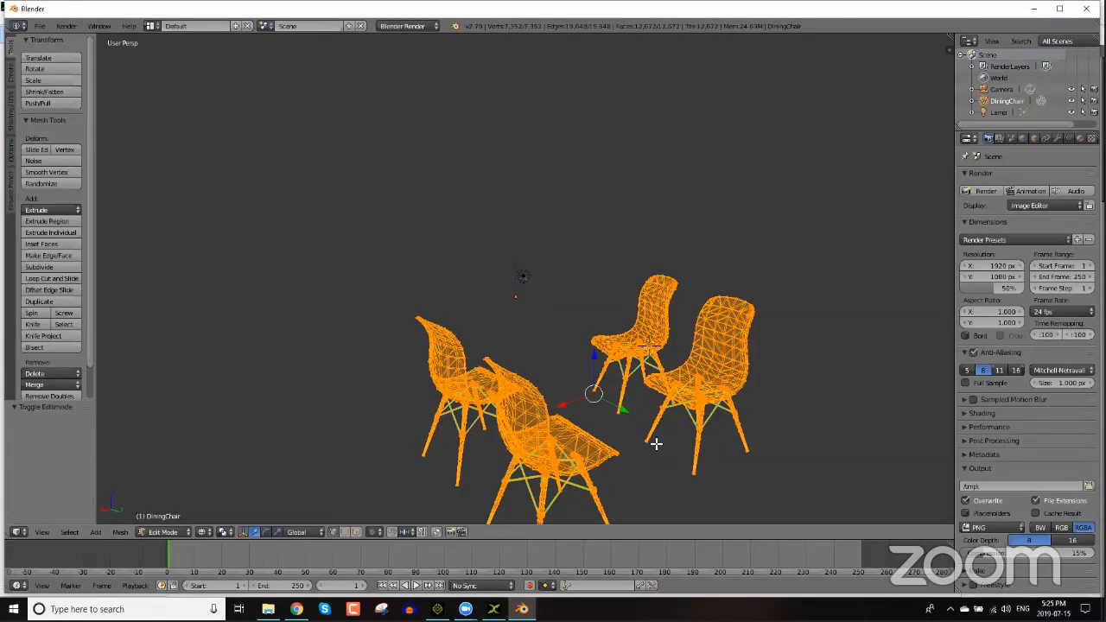
Step: Compare wireframe and solid viewport shading on the chair mesh, finishing with Solid
key("z")
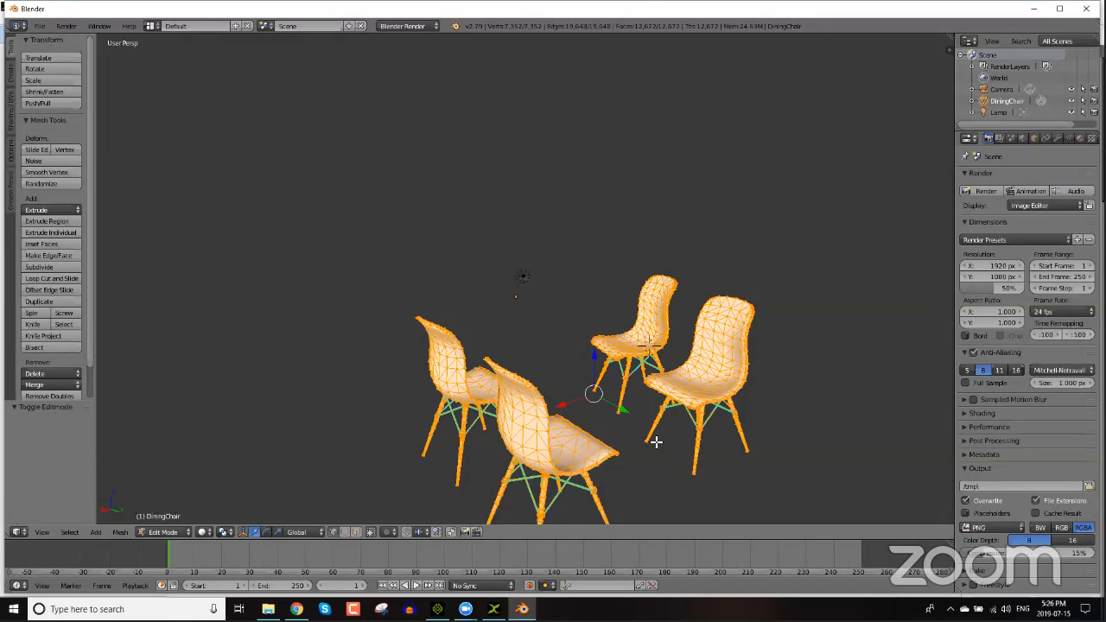
key("z")
key("z")
key("z")
key("z")
left_click(205, 531)
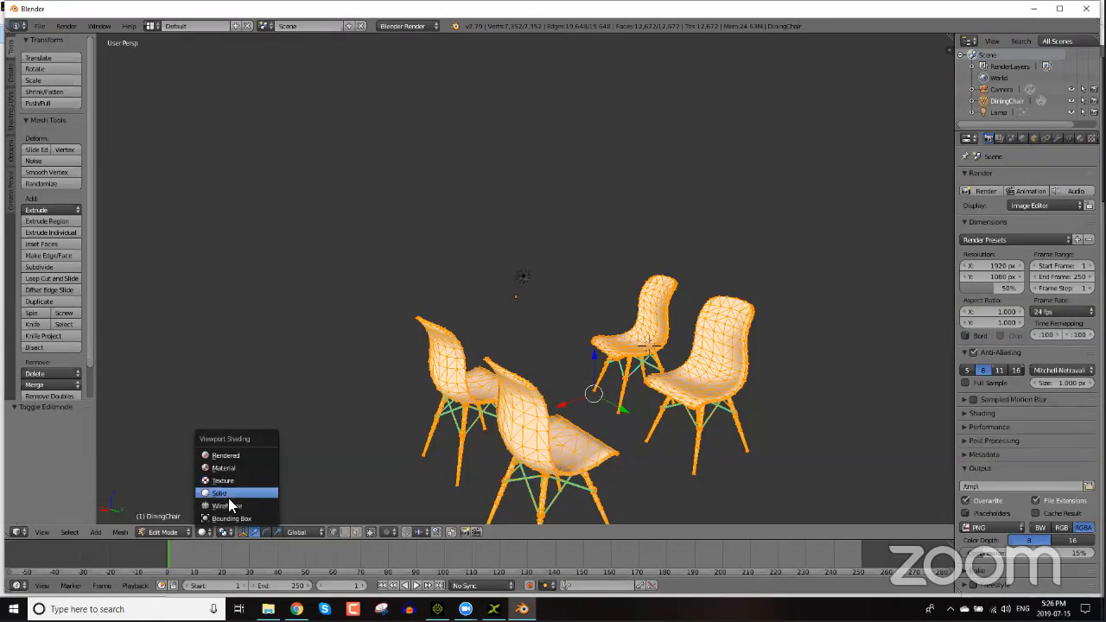
left_click(230, 505)
key("z")
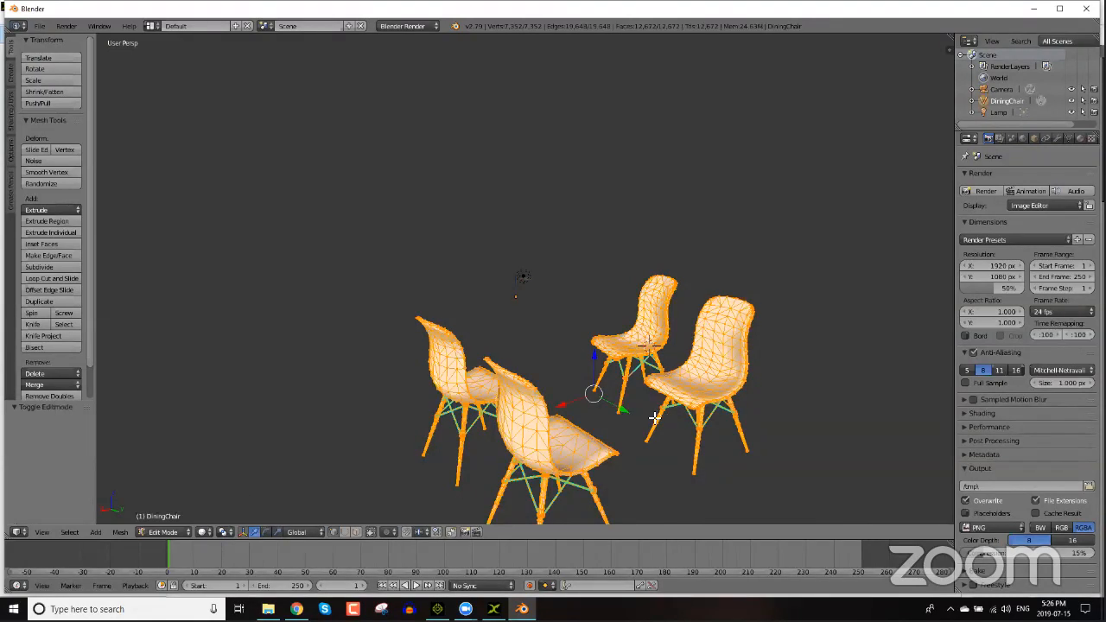
Step: Move the whole chair mesh in Edit Mode by about X -85, Y -109 and Z 200.6
scroll(557, 293, "down", 2)
scroll(552, 302, "up", 6)
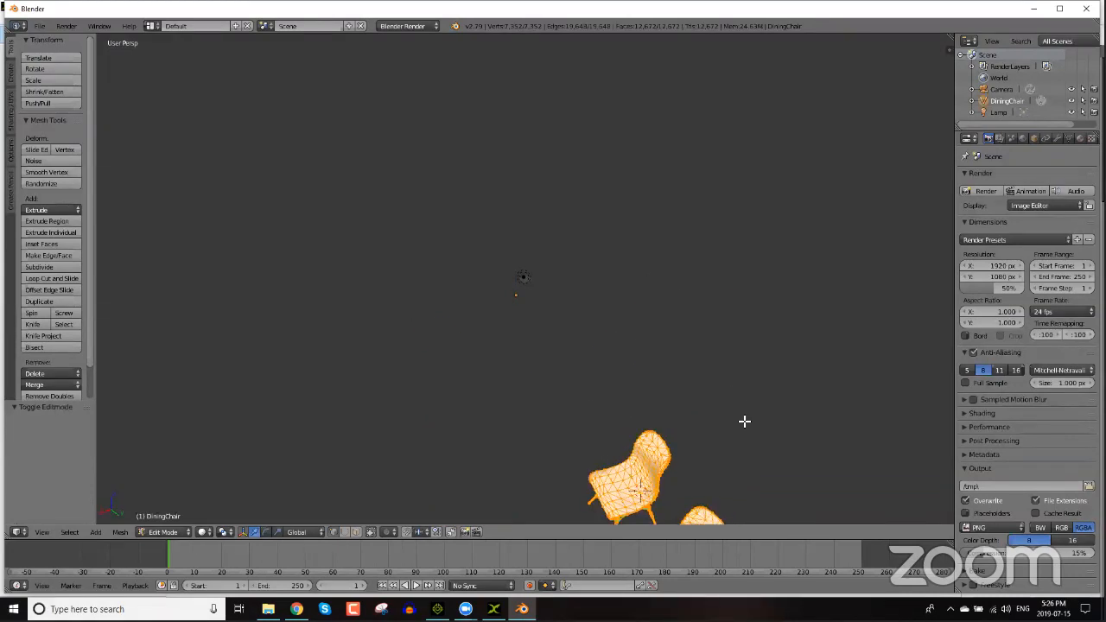
key("g")
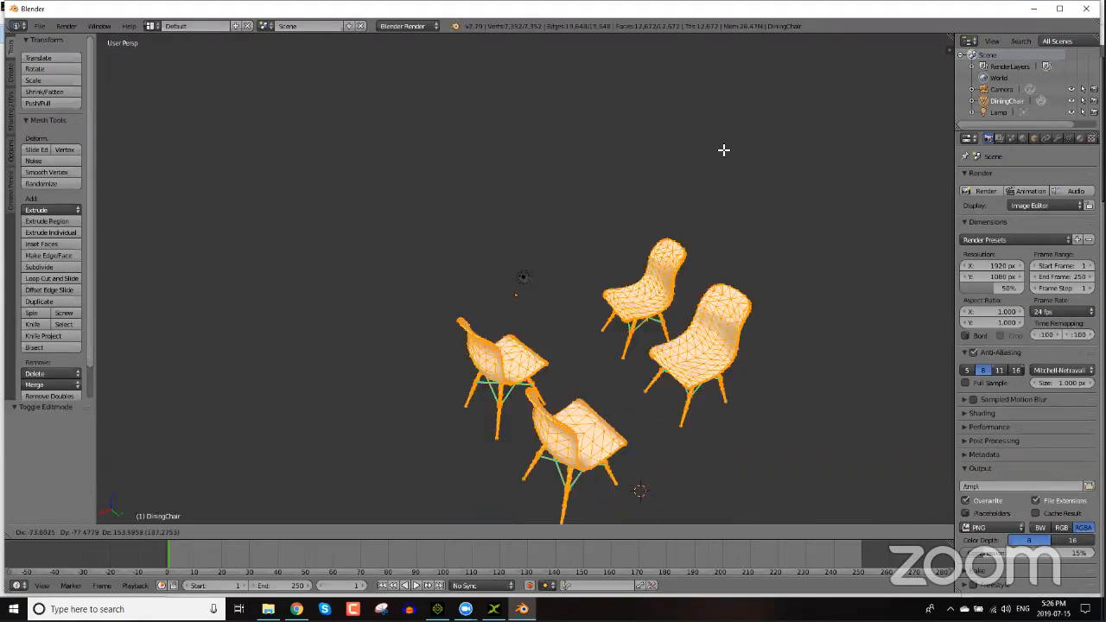
left_click(707, 345)
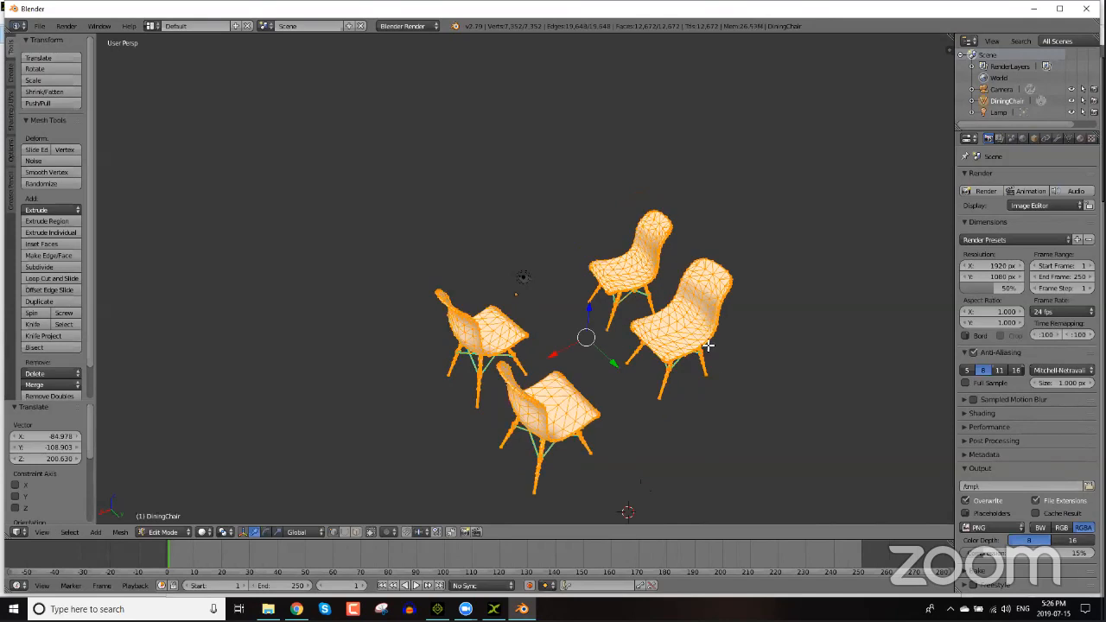
Step: Try moving the whole chair mesh by a further X -57, Y -94 and Z 64 or so, and undo that move
middle_click_drag(717, 332, 715, 365)
key("g")
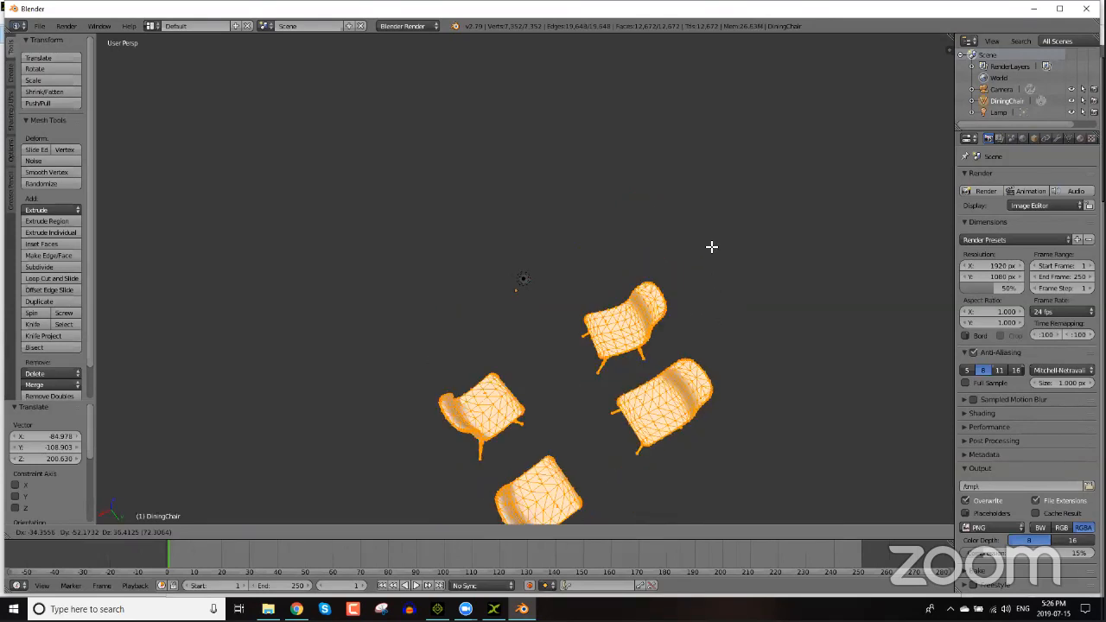
left_click(674, 251)
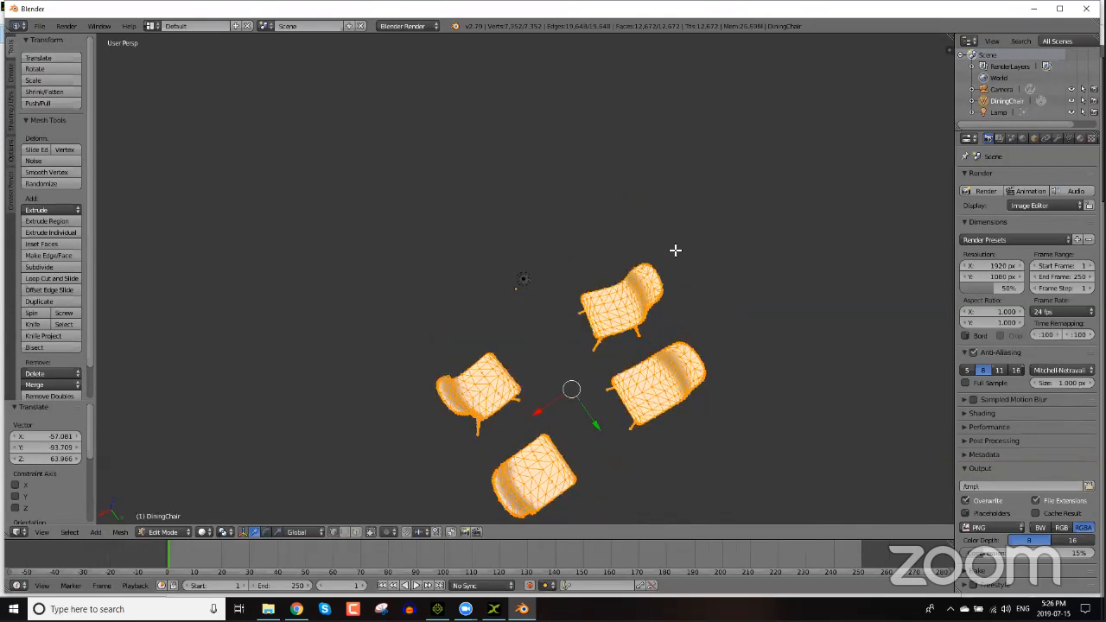
key("ctrl+z")
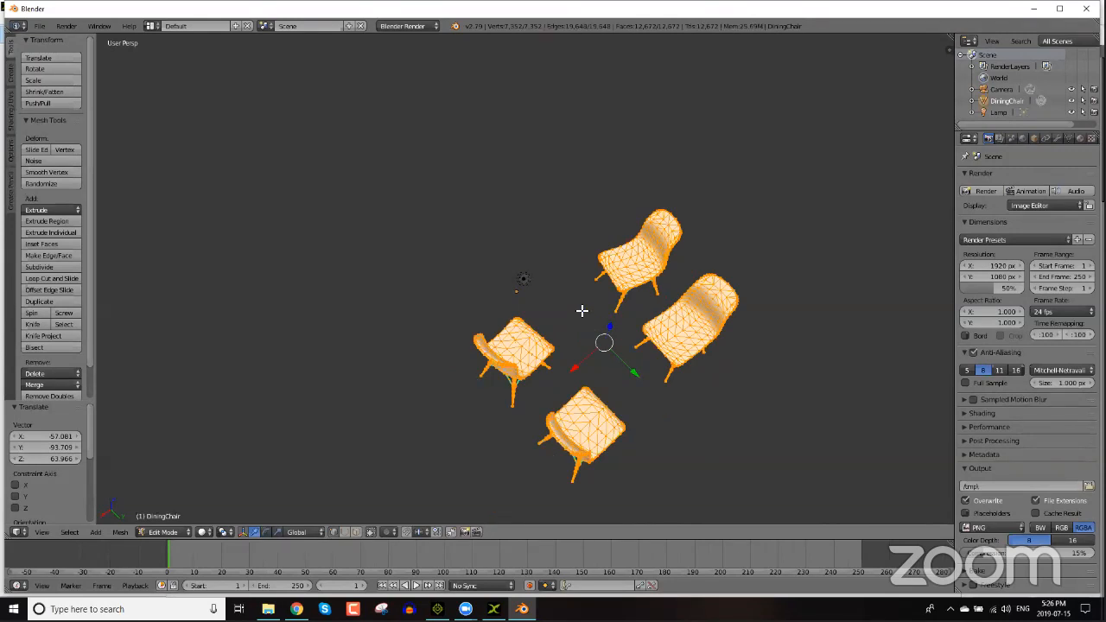
Step: Try to isolate part of the chair mesh with circle select and lasso select
key("c")
scroll(621, 331, "up", 3)
key("ctrl+c")
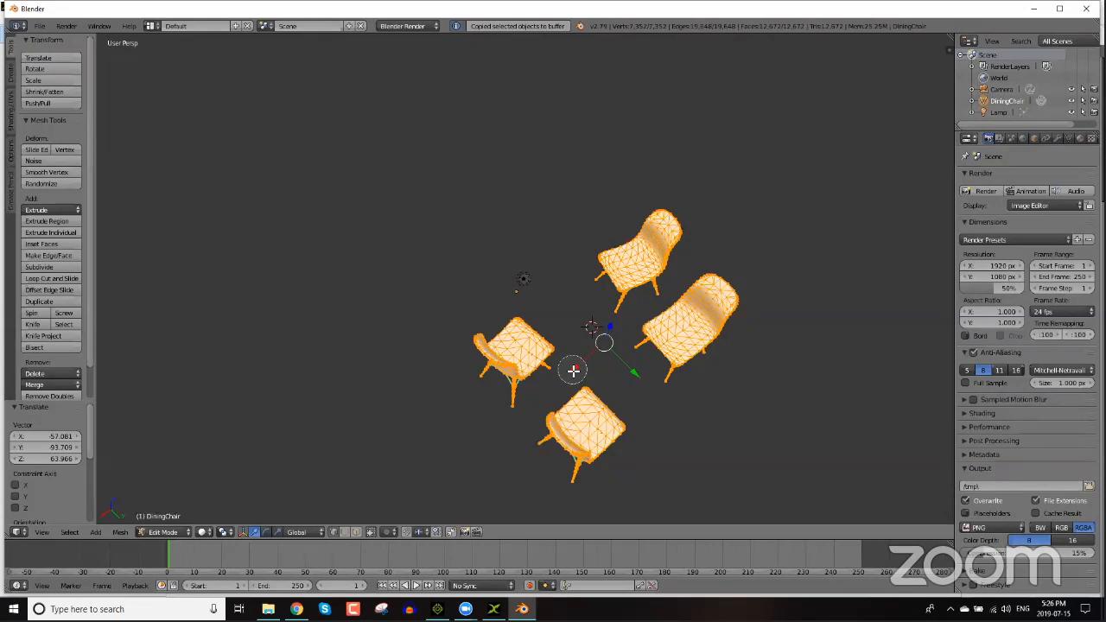
mouse_move(581, 318)
left_mouse_down("ctrl")
mouse_move(523, 434)
mouse_move(571, 503)
mouse_move(820, 370)
mouse_move(700, 139)
mouse_move(612, 153)
mouse_move(570, 256)
mouse_move(578, 282)
left_mouse_up("ctrl")
left_click(579, 300)
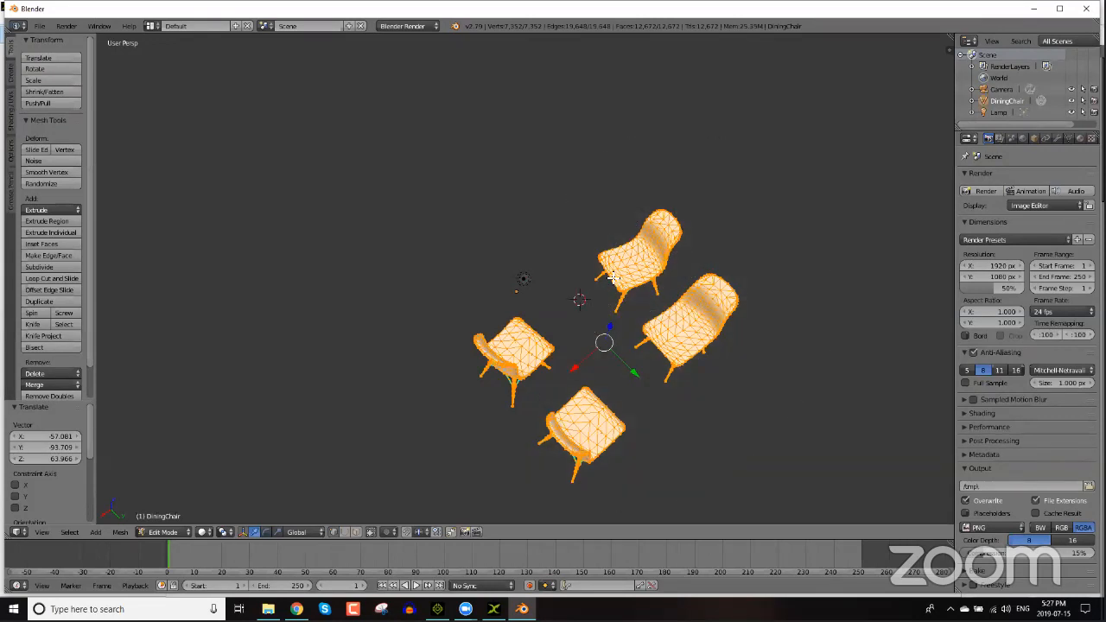
Step: Try lasso-selecting the rearmost chair in wireframe display, first in Edit Mode and again in Object Mode
key("z")
mouse_move(584, 231)
left_mouse_down("ctrl")
mouse_move(585, 316)
mouse_move(518, 469)
mouse_move(733, 496)
mouse_move(671, 161)
mouse_move(639, 184)
mouse_move(656, 216)
left_mouse_up("ctrl")
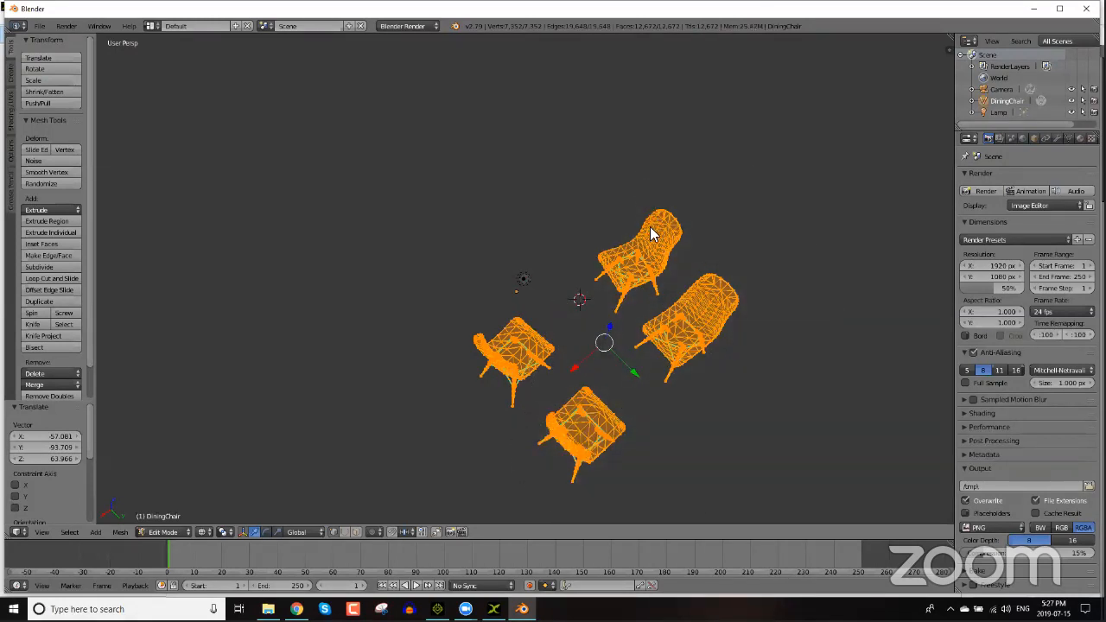
key("Tab")
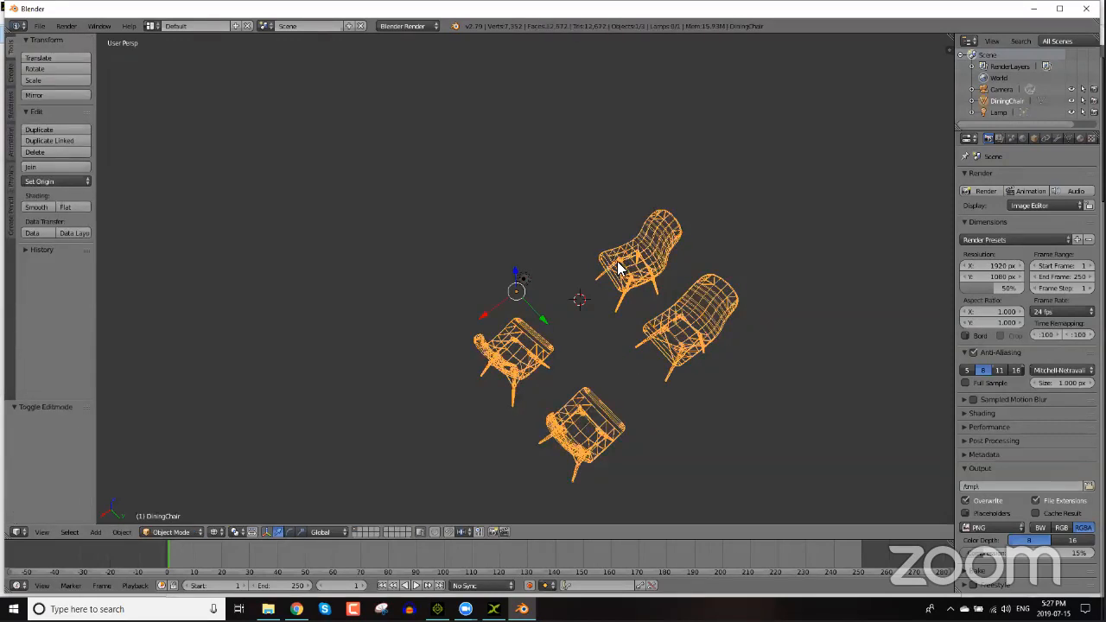
mouse_move(589, 226)
left_mouse_down("ctrl")
mouse_move(583, 322)
mouse_move(521, 429)
mouse_move(580, 516)
mouse_move(748, 425)
mouse_move(675, 166)
mouse_move(673, 184)
left_mouse_up("ctrl")
Step: Return the viewport to solid shading and put the DiningChair object back into Edit Mode
key("shift+z")
key("shift+z")
key("shift+z")
key("shift+z")
key("shift+z")
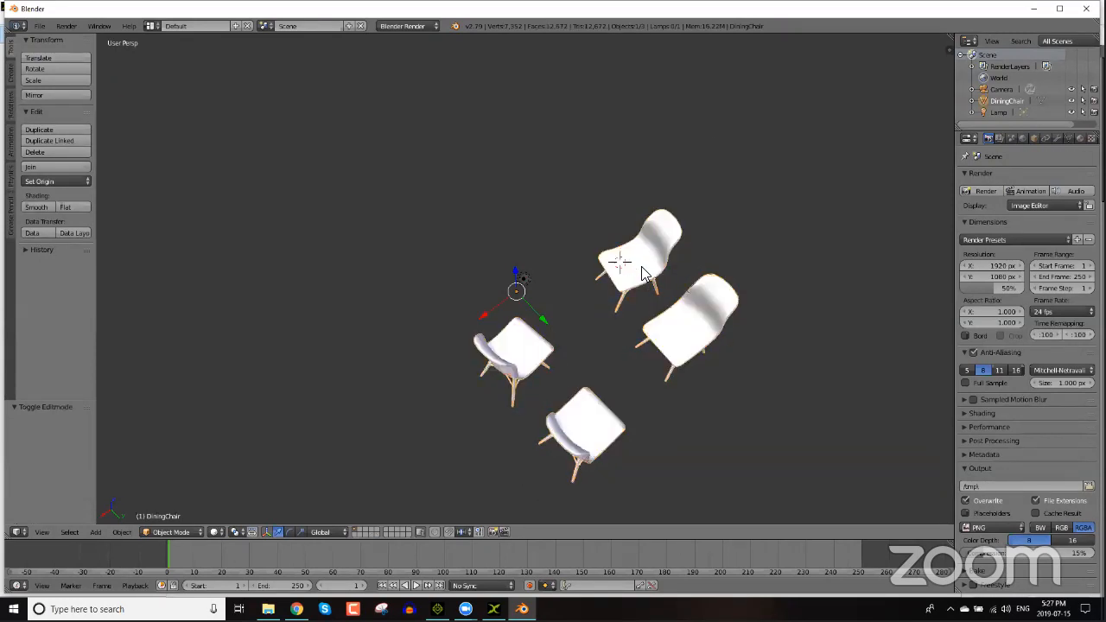
key("Tab")
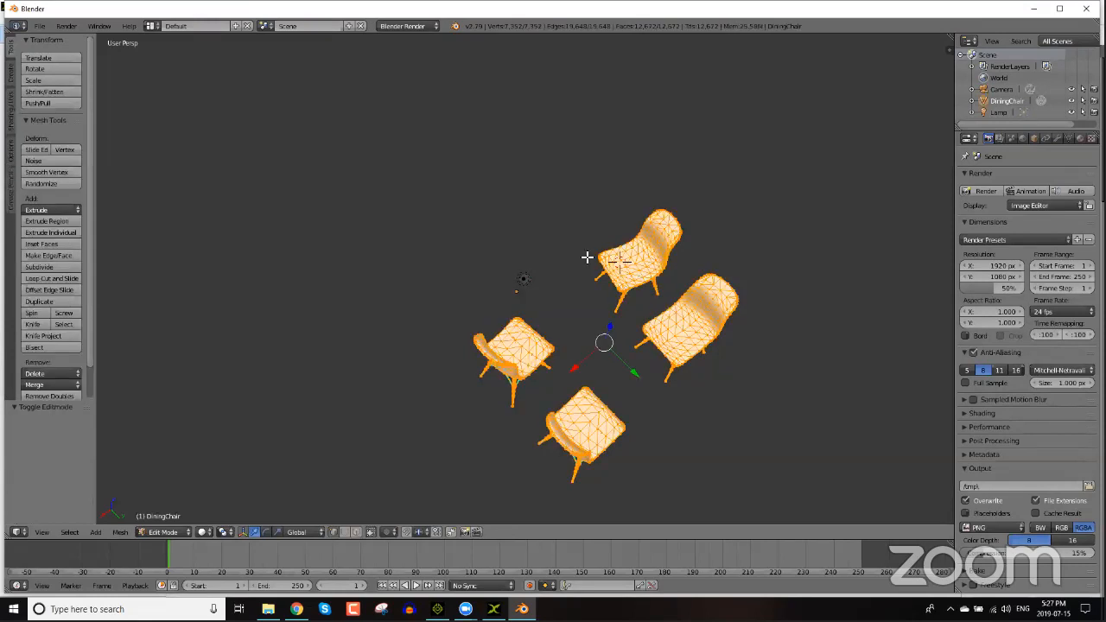
Step: Try lasso-selecting chairs and deleting the selected vertices, and undo the deletion
mouse_move(573, 252)
left_mouse_down("ctrl")
mouse_move(575, 311)
mouse_move(515, 424)
mouse_move(511, 484)
mouse_move(675, 487)
left_mouse_up("ctrl")
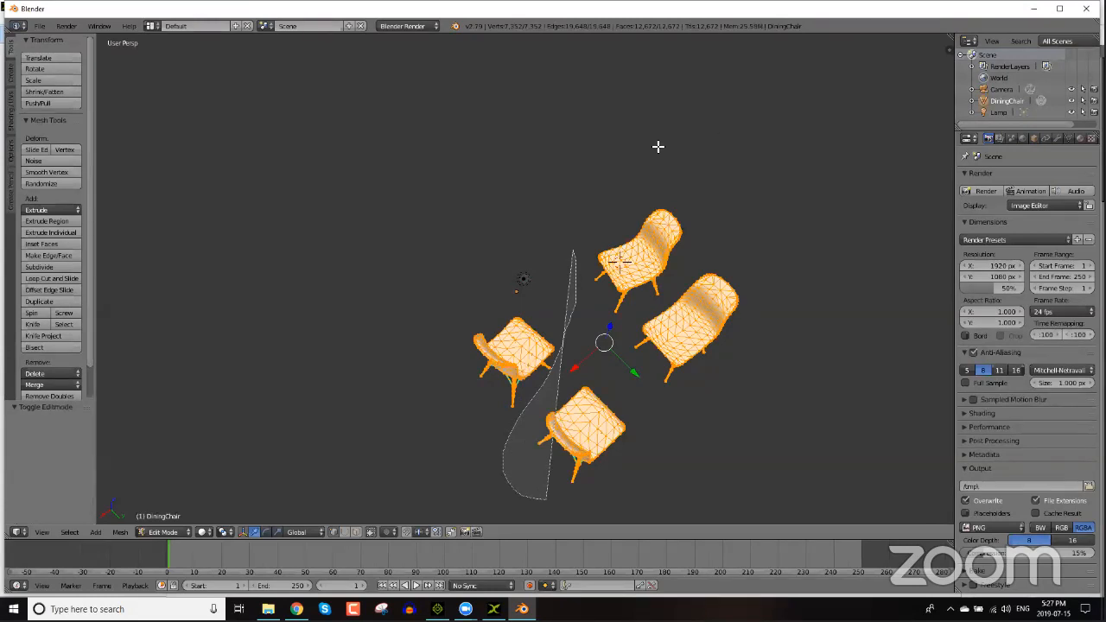
left_click_drag(614, 208, 615, 210, "ctrl")
key("x")
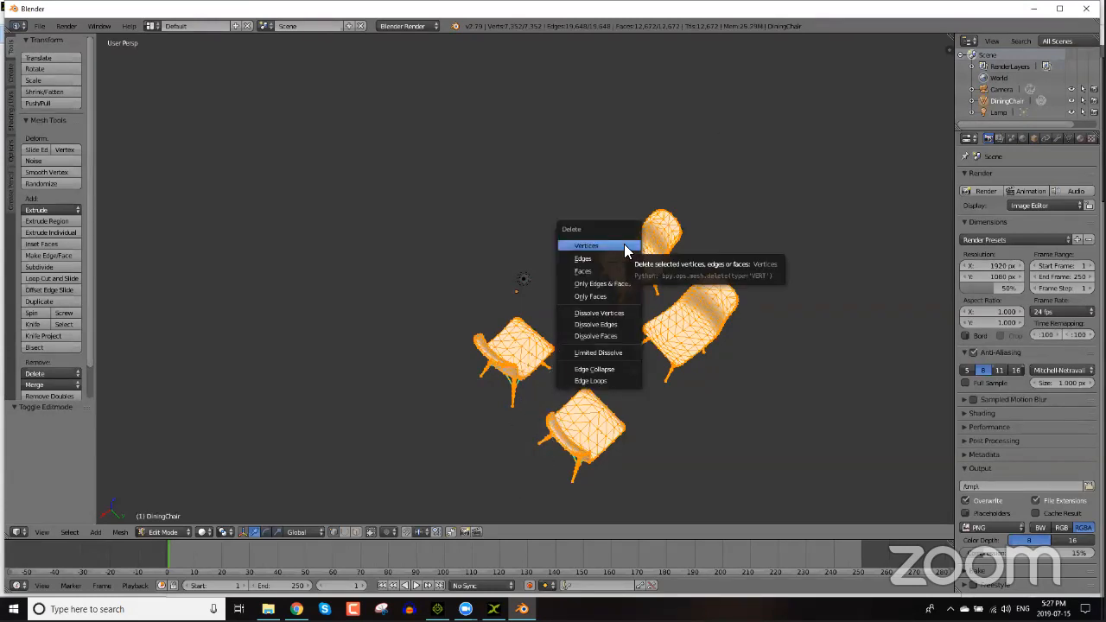
left_click(626, 248)
key("ctrl+z")
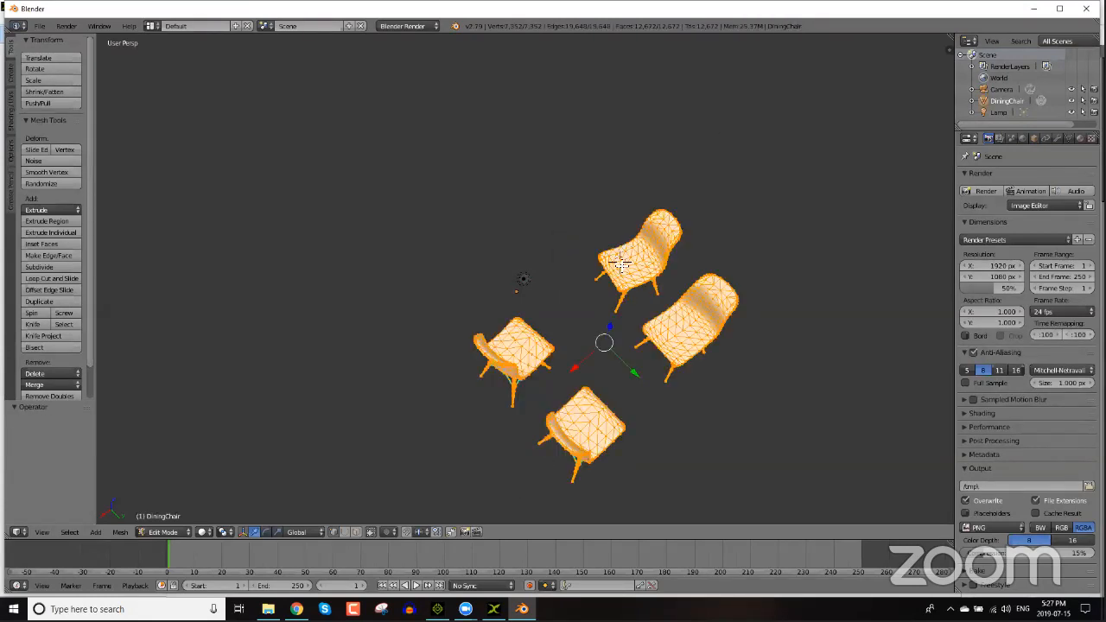
Step: Deselect the whole mesh, lasso-select every chair except the leftmost one, and delete the selected vertices
key("a")
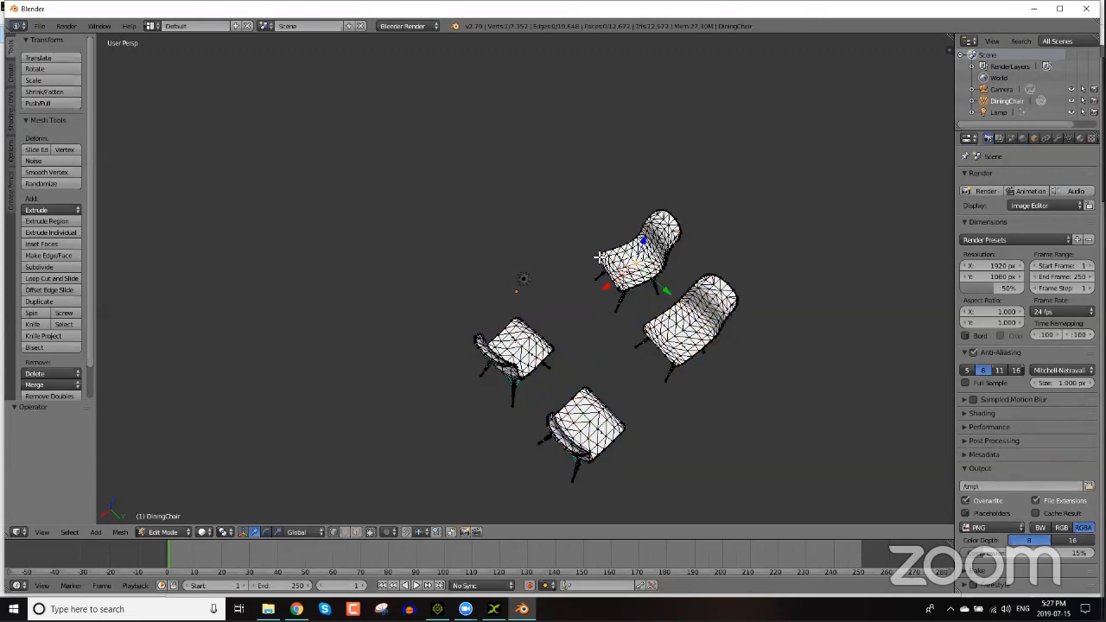
mouse_move(574, 238)
left_mouse_down("ctrl")
mouse_move(593, 371)
mouse_move(538, 403)
mouse_move(550, 474)
mouse_move(780, 346)
mouse_move(668, 170)
mouse_move(658, 191)
left_mouse_up("ctrl")
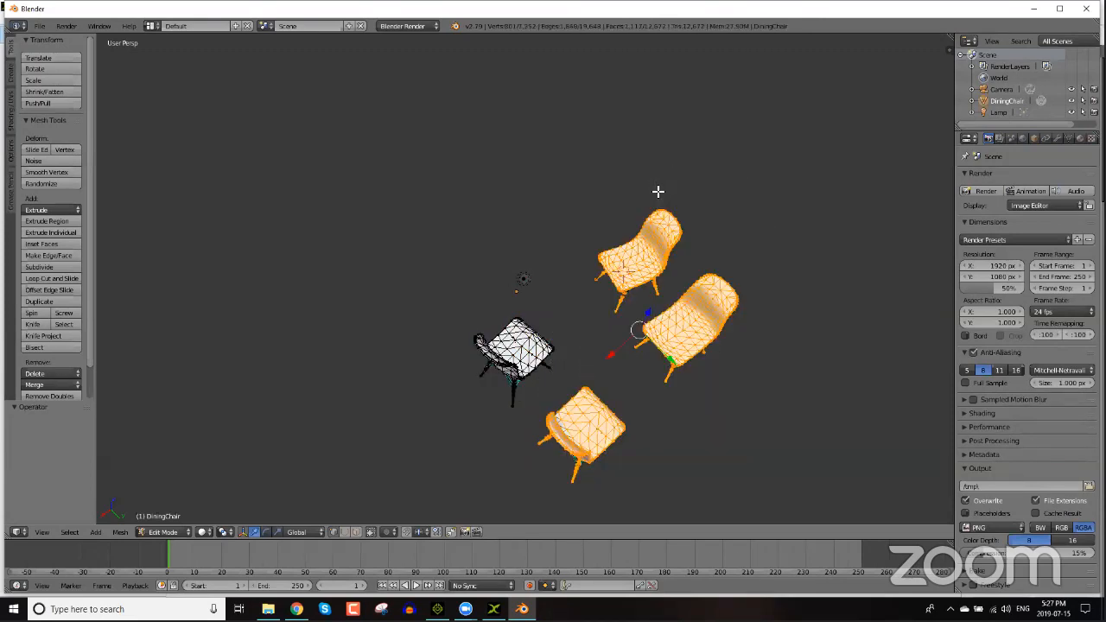
key("x")
left_click(658, 191)
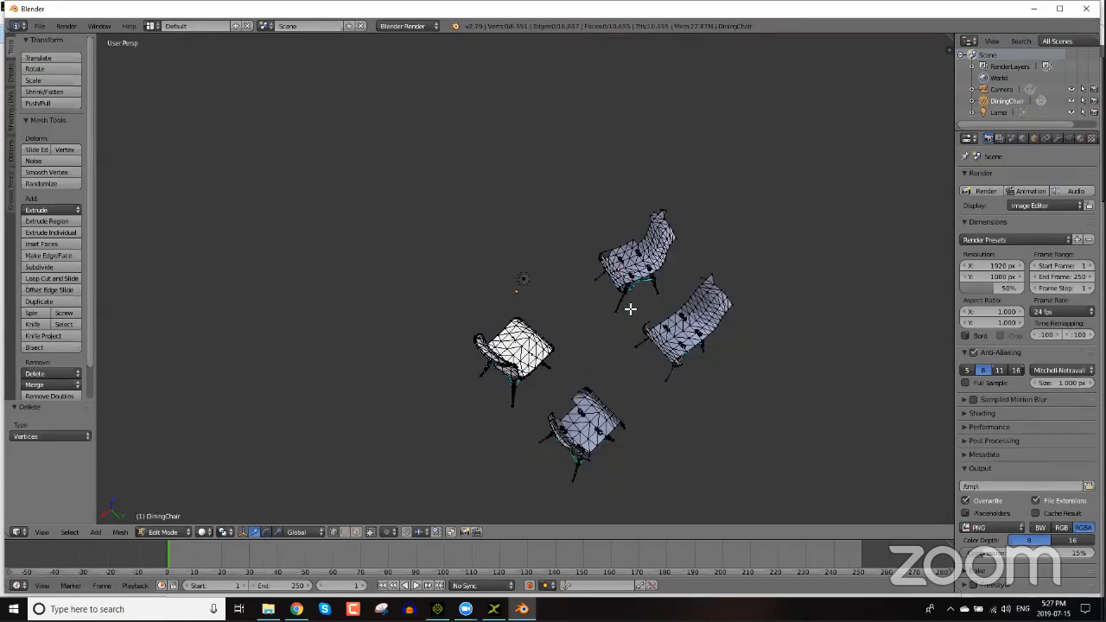
Step: Lasso-select the three unwanted chairs and delete their vertices, repeating the selection and deletion until only their leg frames remain
mouse_move(575, 366)
left_mouse_down("ctrl")
mouse_move(518, 432)
mouse_move(703, 476)
mouse_move(664, 168)
mouse_move(596, 208)
mouse_move(593, 251)
left_mouse_up("ctrl")
key("x")
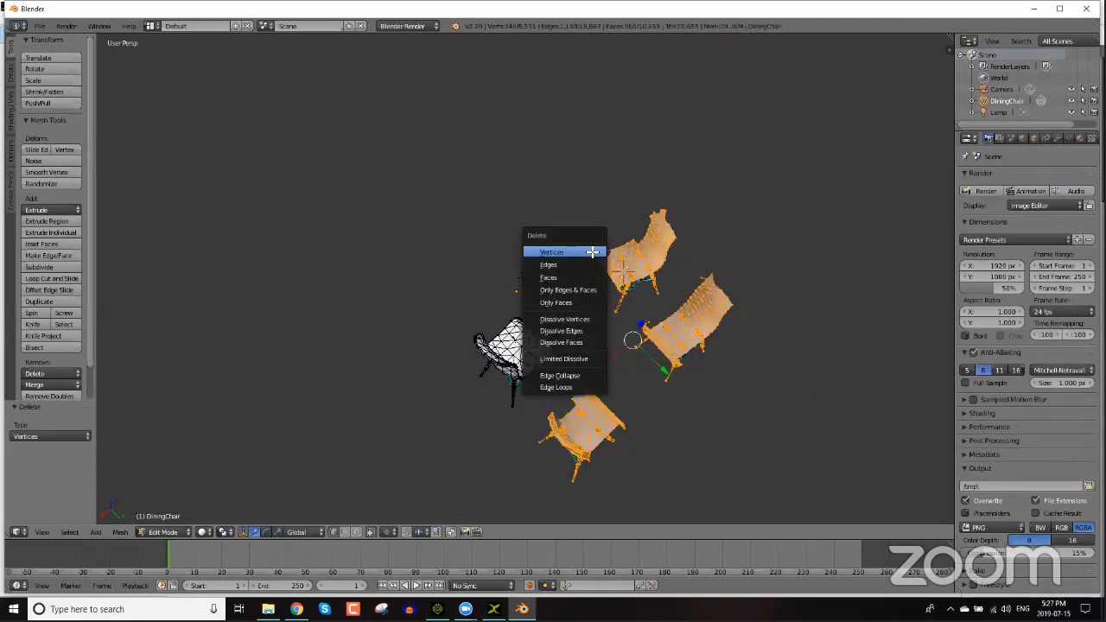
left_click(573, 372)
mouse_move(574, 304)
left_mouse_down("ctrl")
mouse_move(523, 439)
mouse_move(593, 500)
mouse_move(762, 326)
mouse_move(593, 201)
mouse_move(592, 237)
mouse_move(605, 235)
left_mouse_up("ctrl")
key("x")
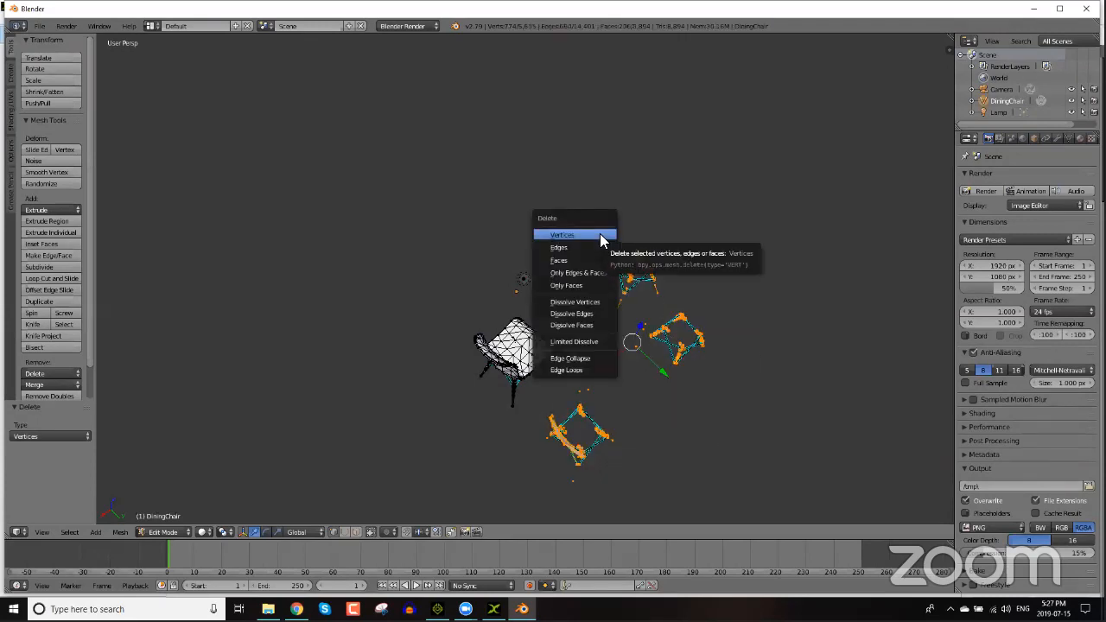
left_click(602, 237)
mouse_move(585, 241)
left_mouse_down("ctrl")
mouse_move(580, 352)
mouse_move(524, 432)
mouse_move(713, 237)
mouse_move(663, 216)
left_mouse_up("ctrl")
key("x")
left_click(666, 218)
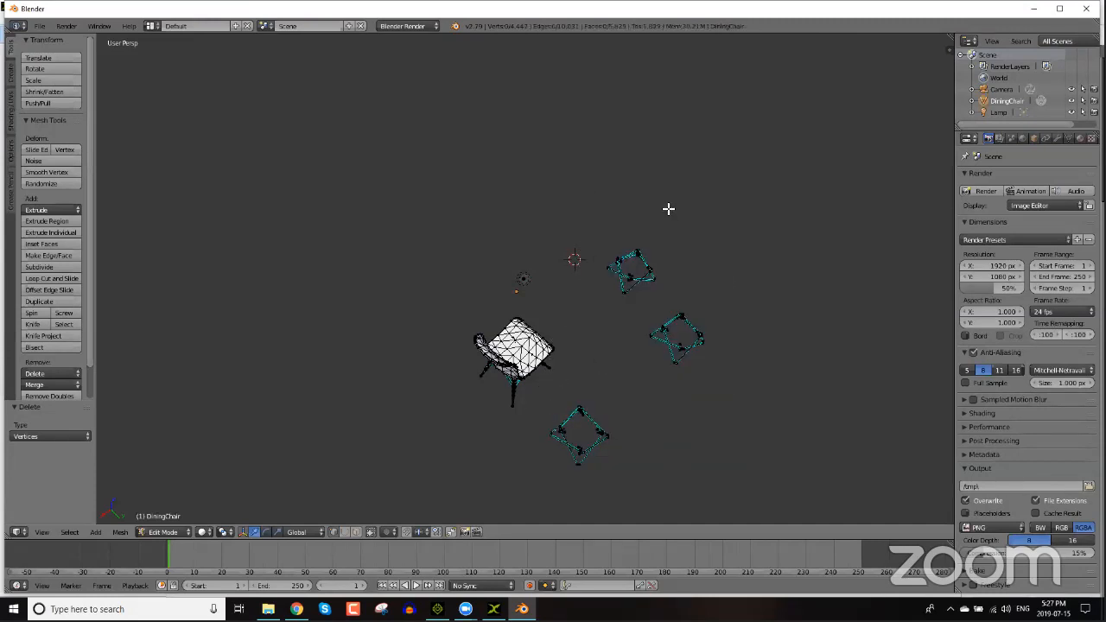
Step: Lasso-select the leg frames left from the three unwanted chairs and delete their vertices in two passes
mouse_move(569, 322)
left_mouse_down("ctrl")
mouse_move(575, 380)
mouse_move(545, 405)
mouse_move(671, 491)
mouse_move(657, 201)
mouse_move(607, 230)
left_mouse_up("ctrl")
key("x")
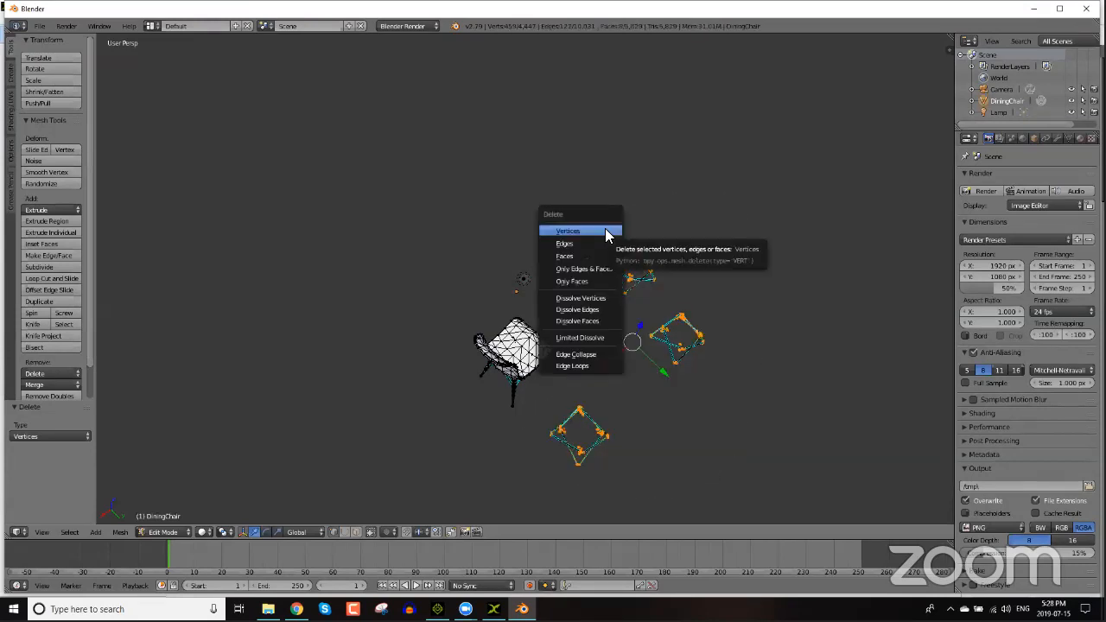
left_click(605, 232)
mouse_move(594, 242)
left_mouse_down("ctrl")
mouse_move(540, 420)
mouse_move(636, 517)
mouse_move(767, 227)
mouse_move(635, 229)
left_mouse_up("ctrl")
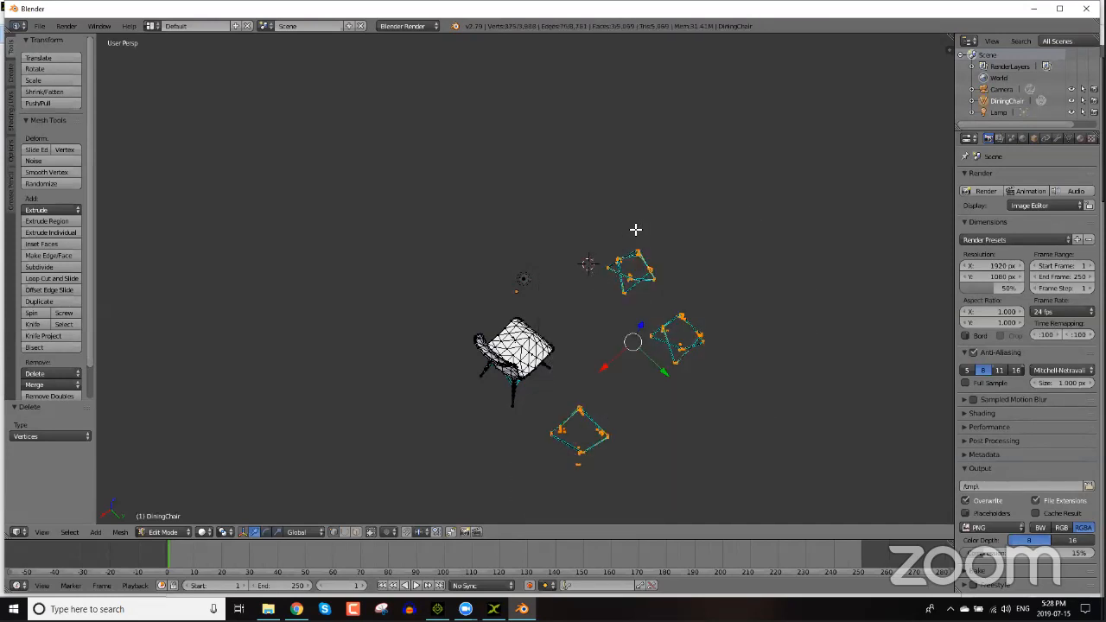
key("x")
left_click(627, 233)
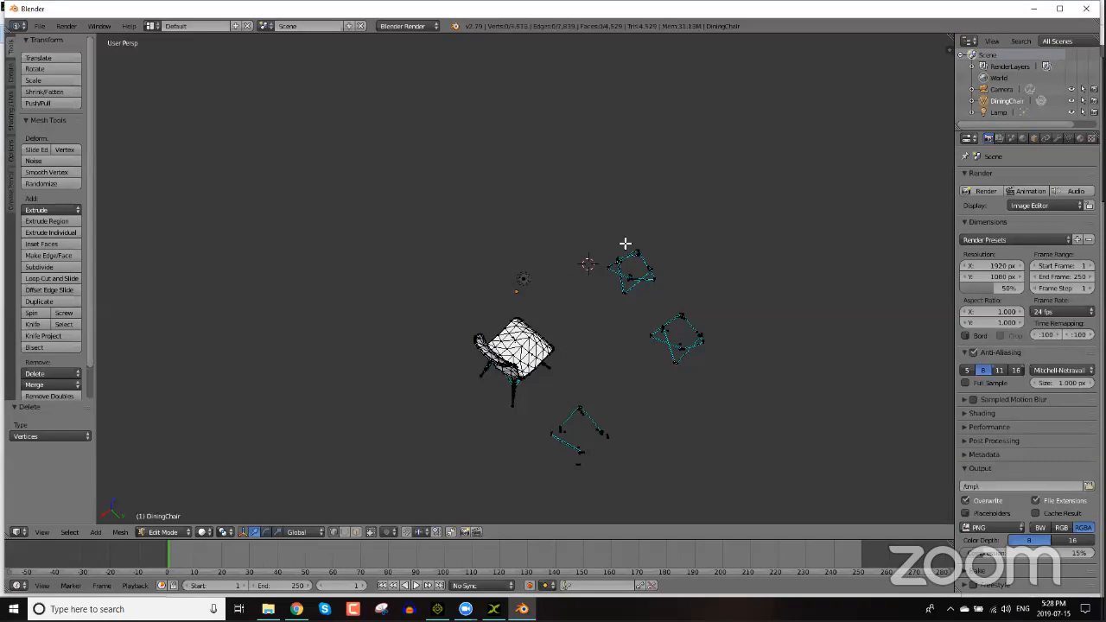
Step: Lasso-select the remaining leg fragments, concentrating on the two rear unwanted chairs, and delete their vertices
middle_click_drag(642, 394, 645, 334)
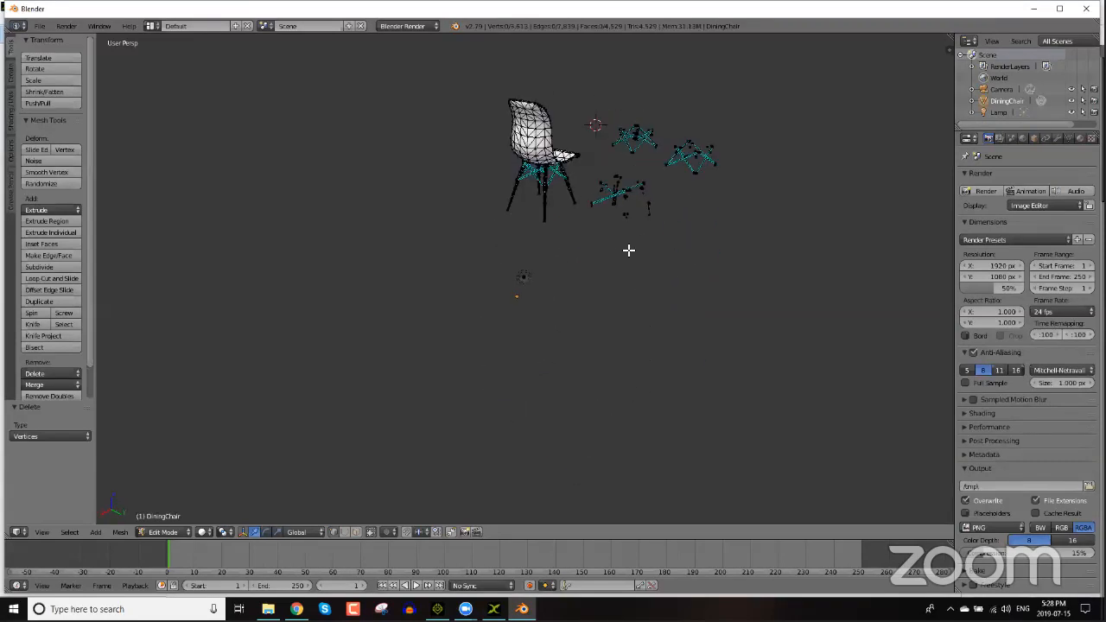
scroll(642, 253, "up", 4)
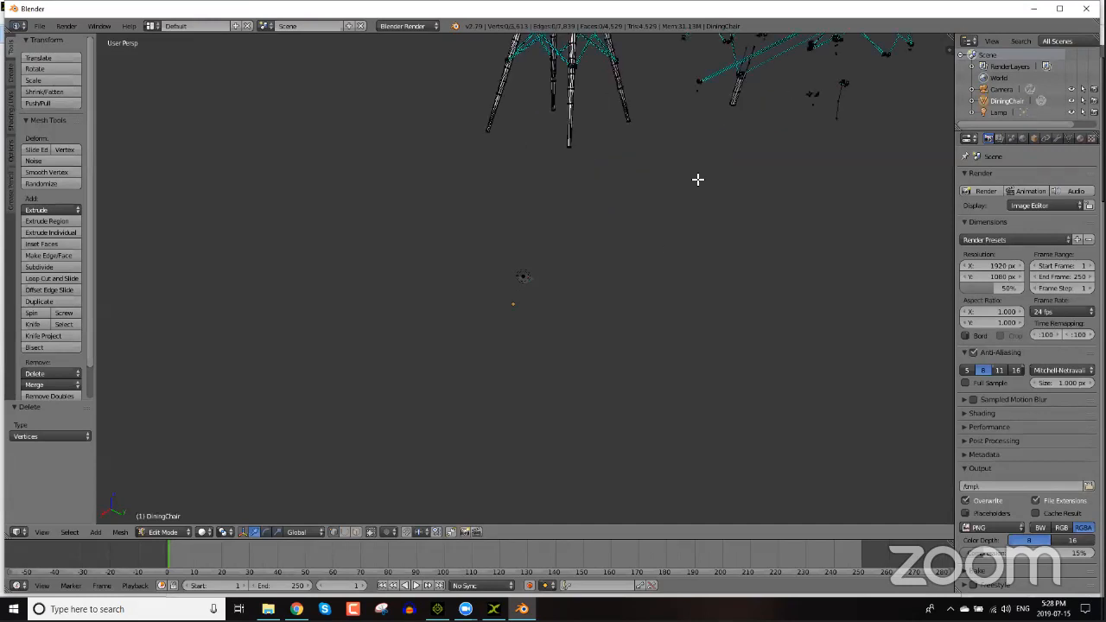
middle_click_drag(694, 174, 701, 163)
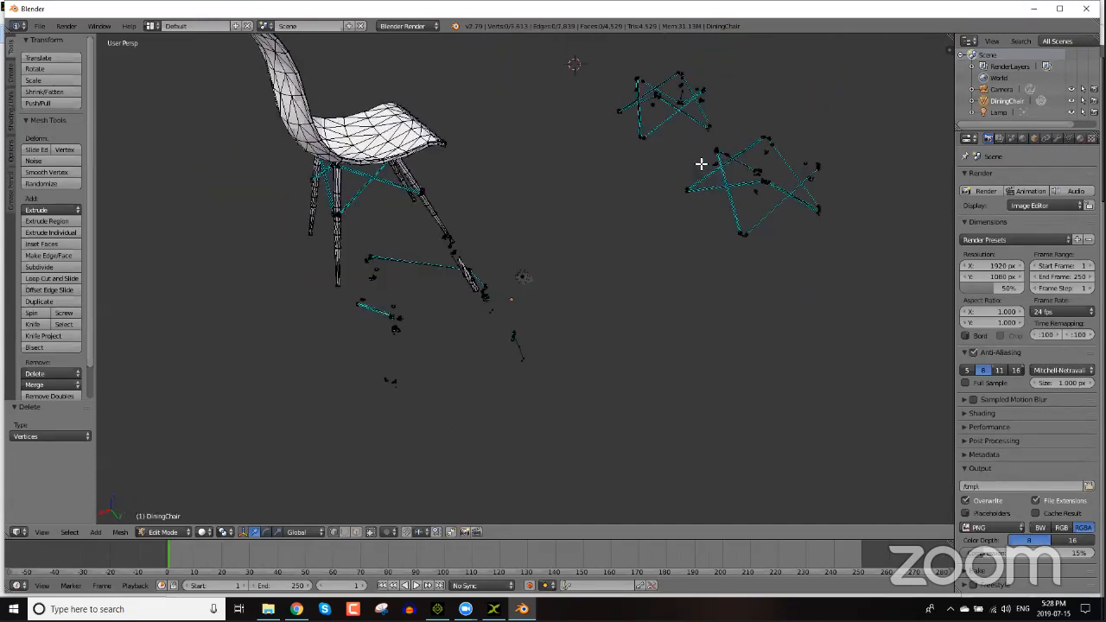
middle_click_drag(659, 265, 778, 102)
left_click_drag(778, 102, 772, 108, "ctrl")
key("x")
left_click(771, 104)
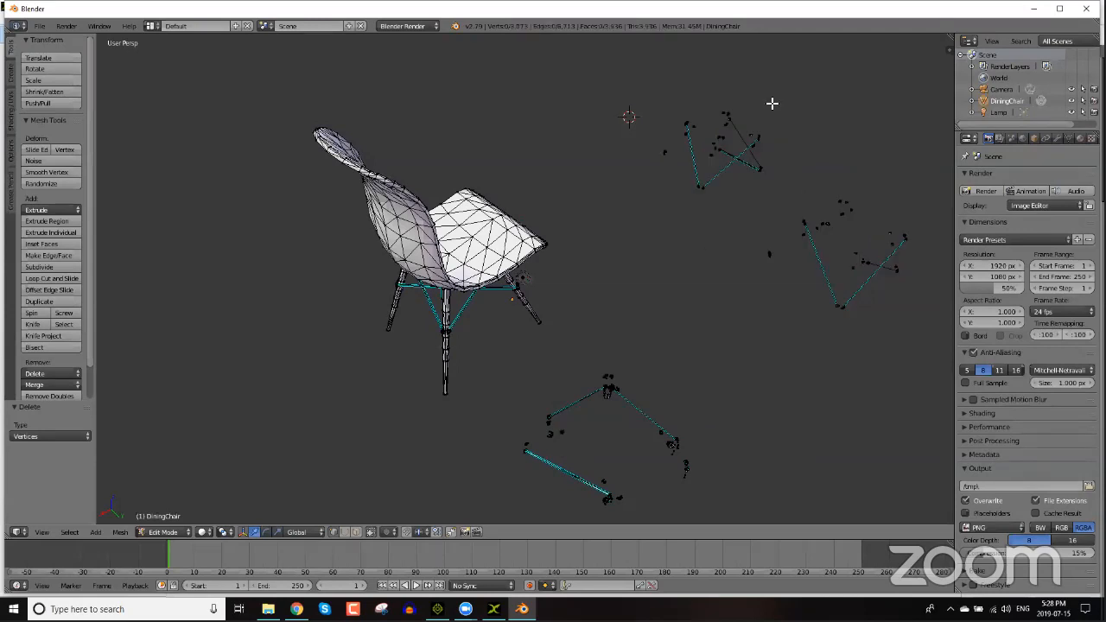
mouse_move(666, 102)
left_mouse_down("ctrl")
mouse_move(659, 282)
mouse_move(849, 164)
mouse_move(856, 138)
mouse_move(876, 138)
left_mouse_up("ctrl")
key("x")
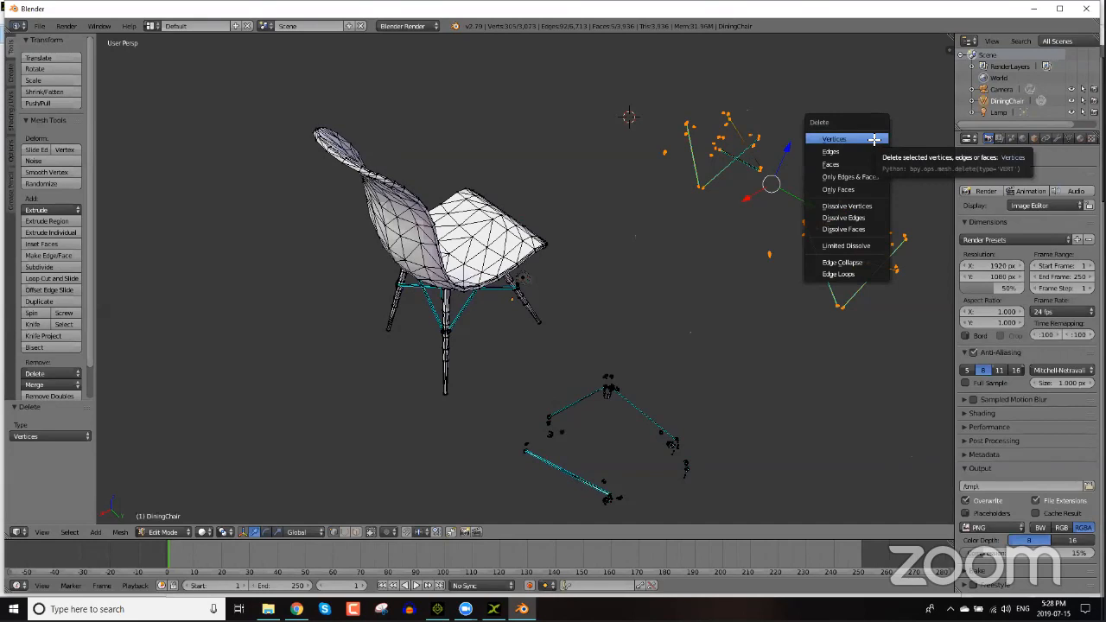
left_click(834, 137)
Step: Delete the vertices of the front unwanted chair's leg fragments, followed by another lasso deletion across all leftover fragments
left_click(581, 369)
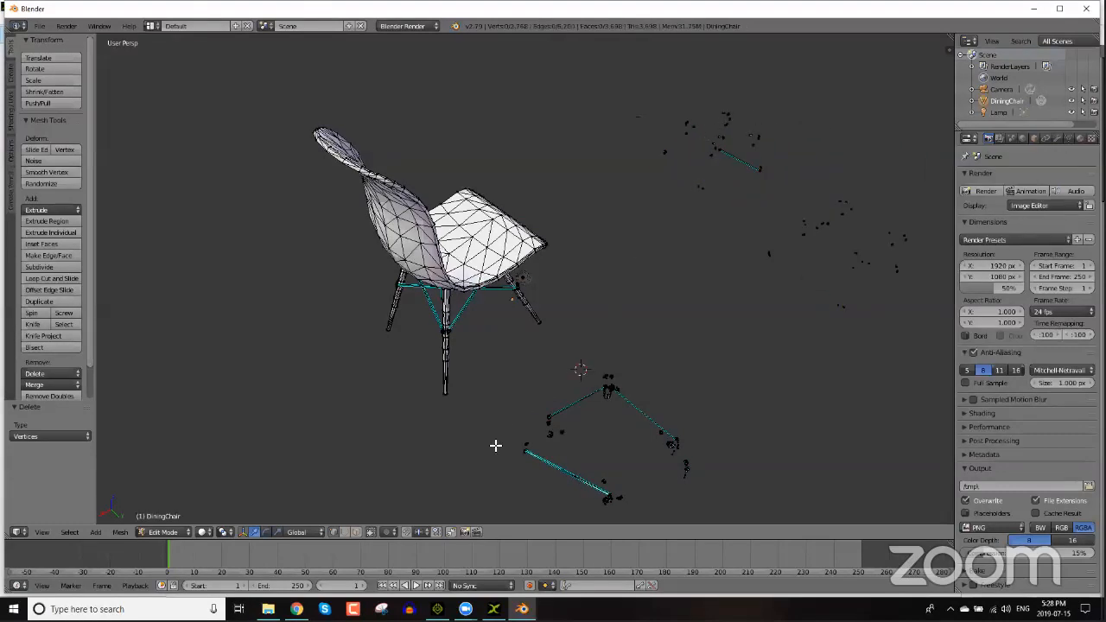
mouse_move(530, 405)
left_mouse_down("ctrl")
mouse_move(516, 493)
mouse_move(800, 372)
mouse_move(531, 363)
left_mouse_up("ctrl")
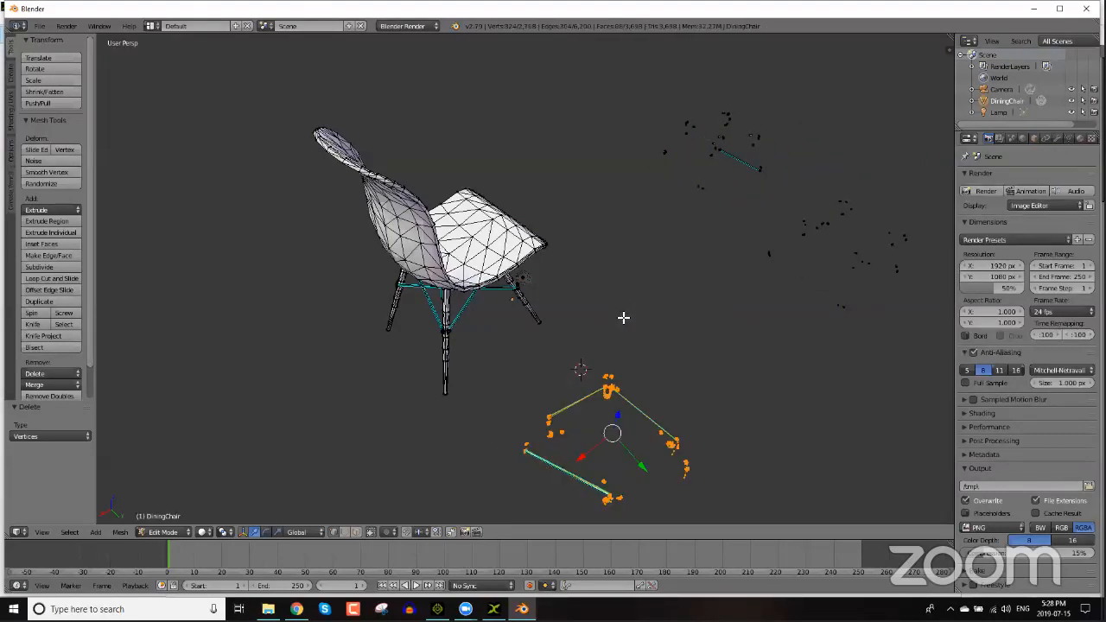
key("x")
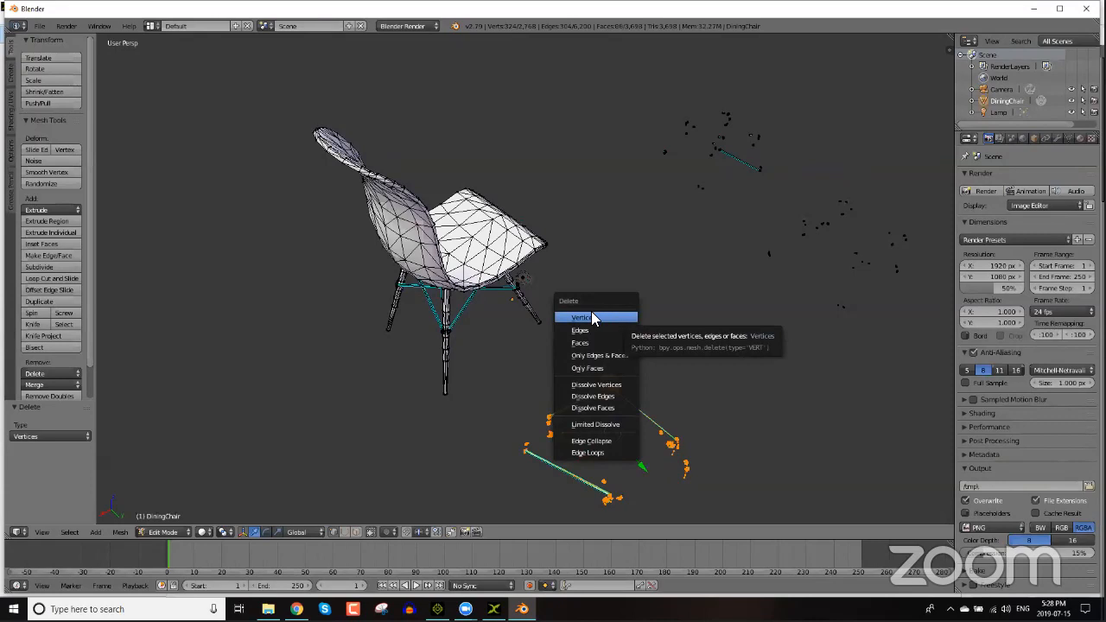
left_click(594, 316)
mouse_move(527, 405)
left_mouse_down("ctrl")
mouse_move(575, 506)
mouse_move(869, 440)
mouse_move(990, 182)
mouse_move(903, 109)
mouse_move(666, 79)
left_mouse_up("ctrl")
key("x")
left_click(665, 80)
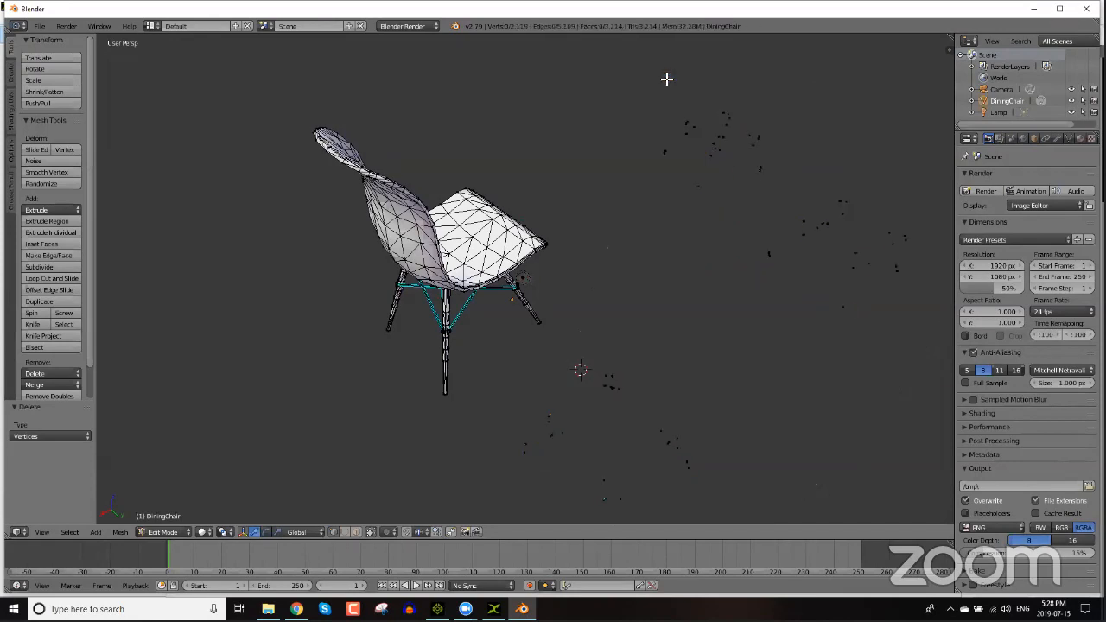
Step: In wireframe display, lasso-select and delete the stray vertices around the remaining chair, and return to solid shading
key("z")
mouse_move(605, 132)
left_mouse_down("ctrl")
mouse_move(622, 281)
mouse_move(491, 476)
mouse_move(912, 433)
mouse_move(890, 109)
mouse_move(809, 65)
left_mouse_up("ctrl")
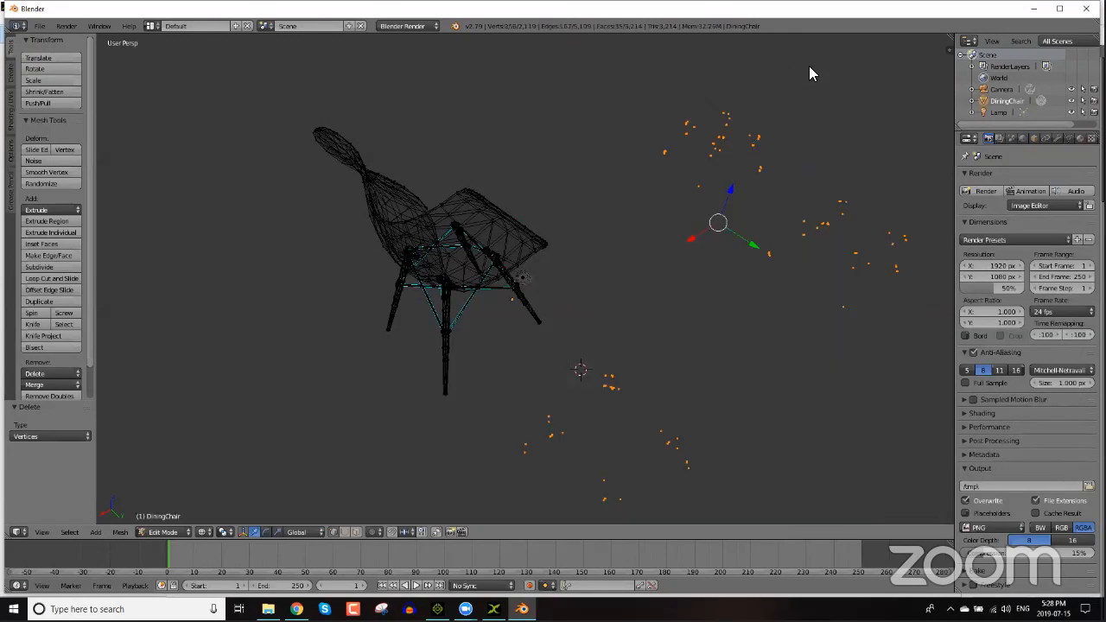
key("x")
left_click(813, 67)
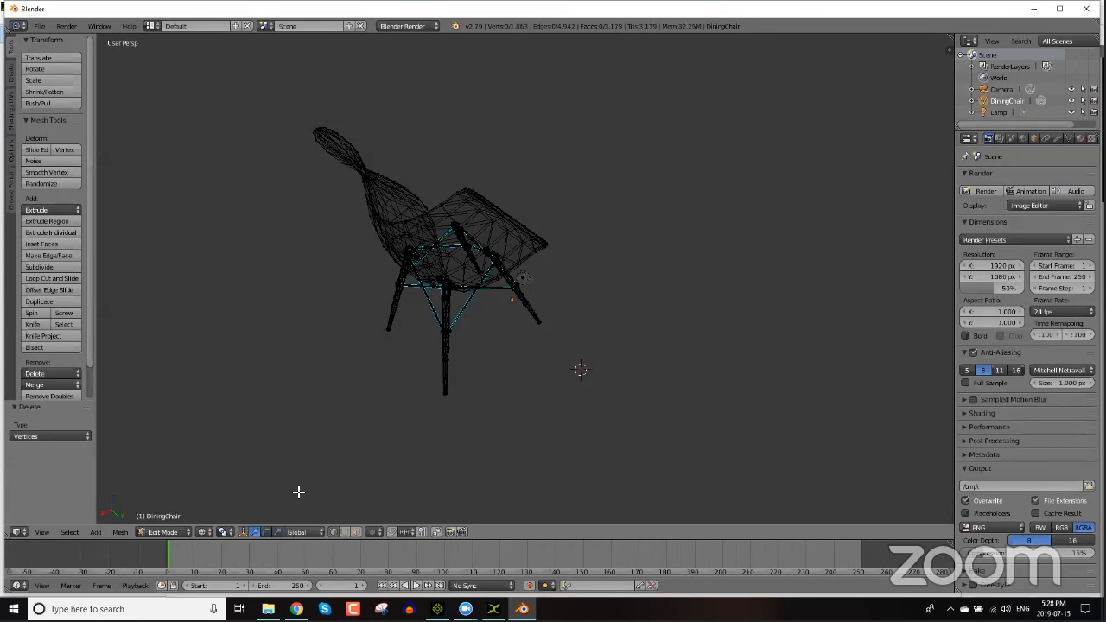
key("z")
key("z")
key("z")
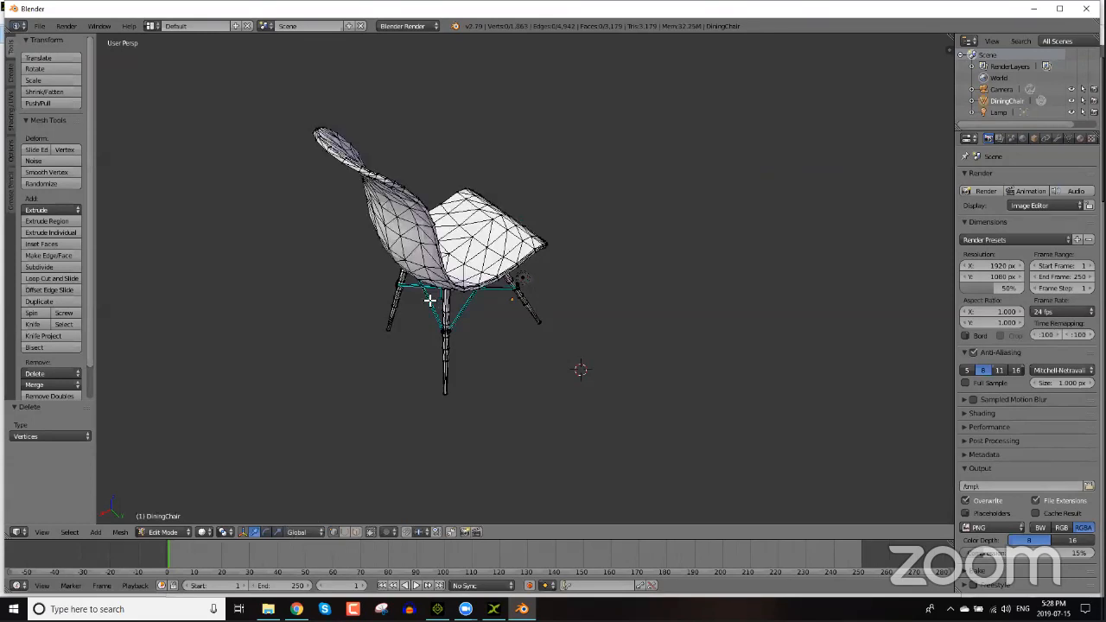
left_click(204, 530)
middle_click_drag(486, 259, 457, 259)
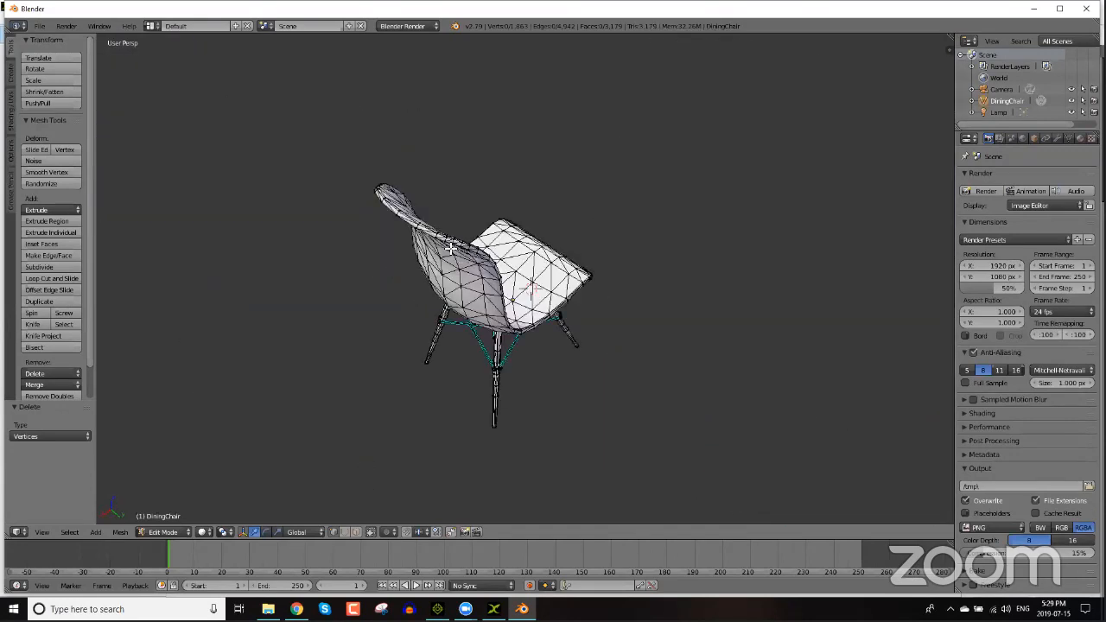
Step: Export the single chair as an FBX file named "chair singular" to the Desktop
left_click(38, 27)
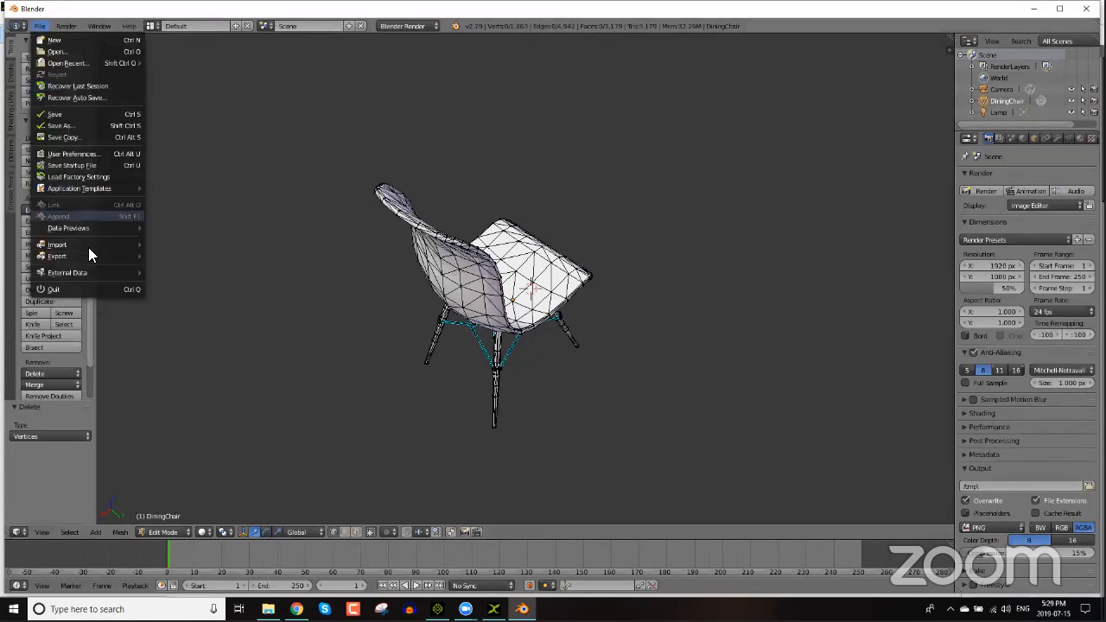
mouse_move(89, 259)
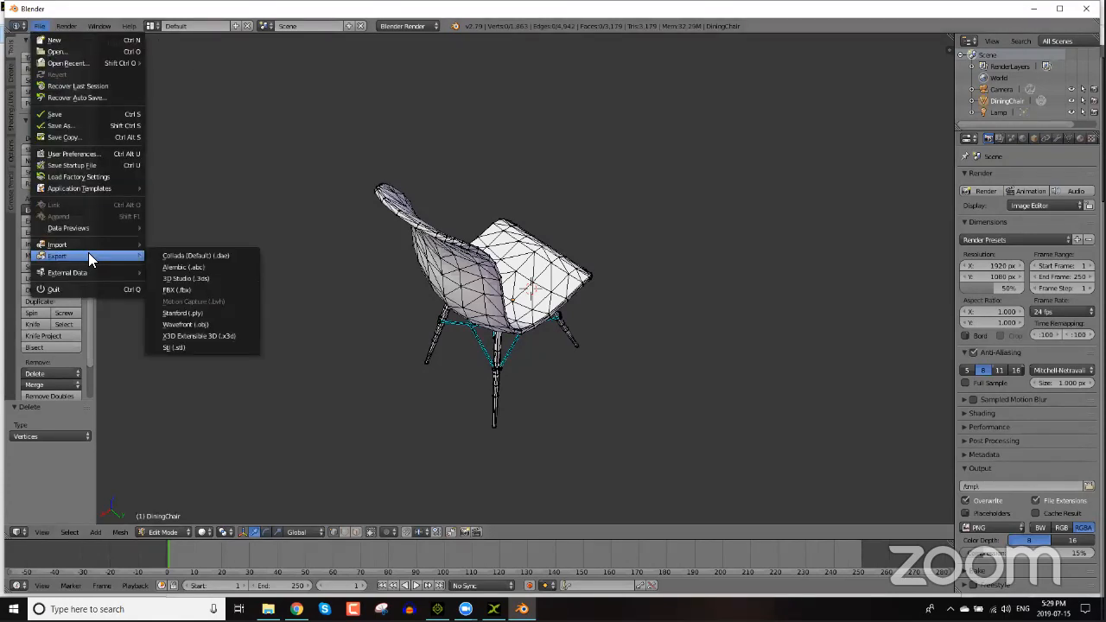
left_click(192, 291)
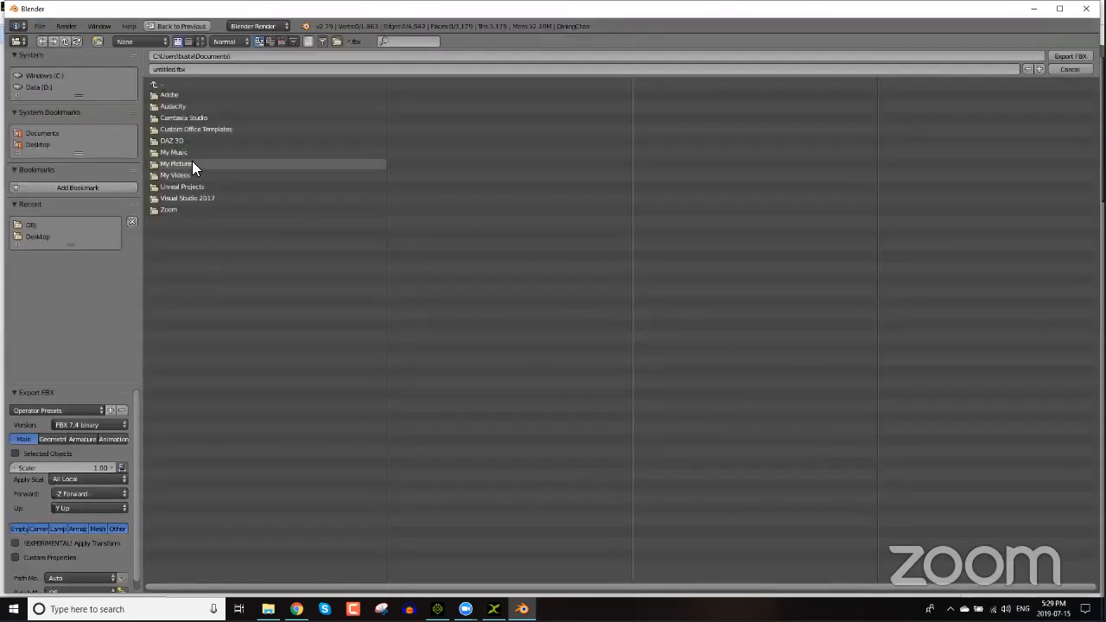
left_click(51, 145)
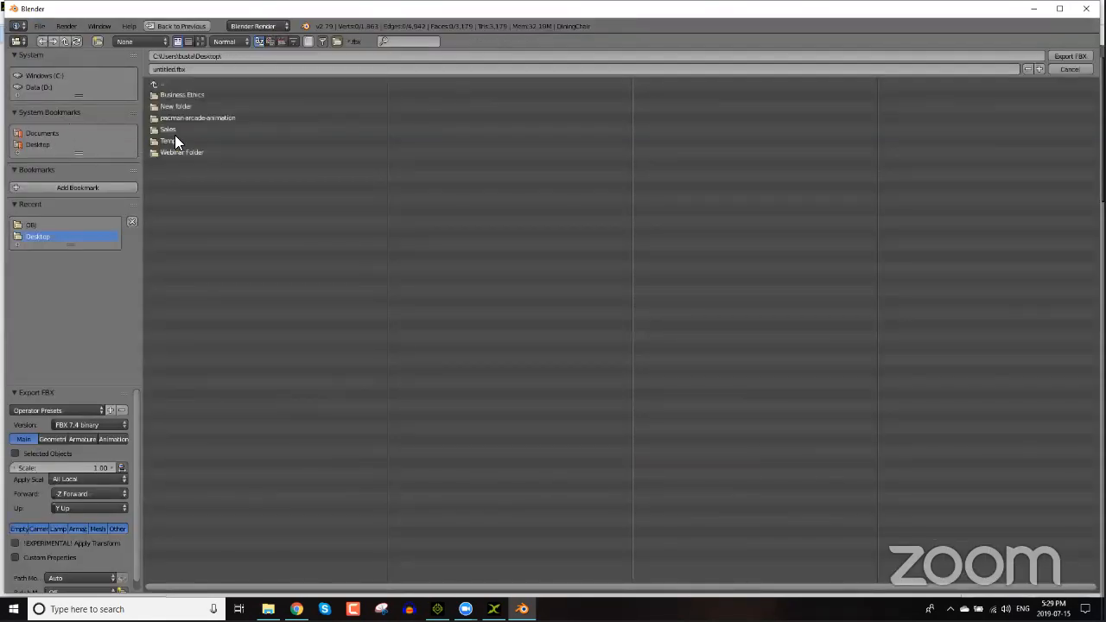
left_click(212, 69)
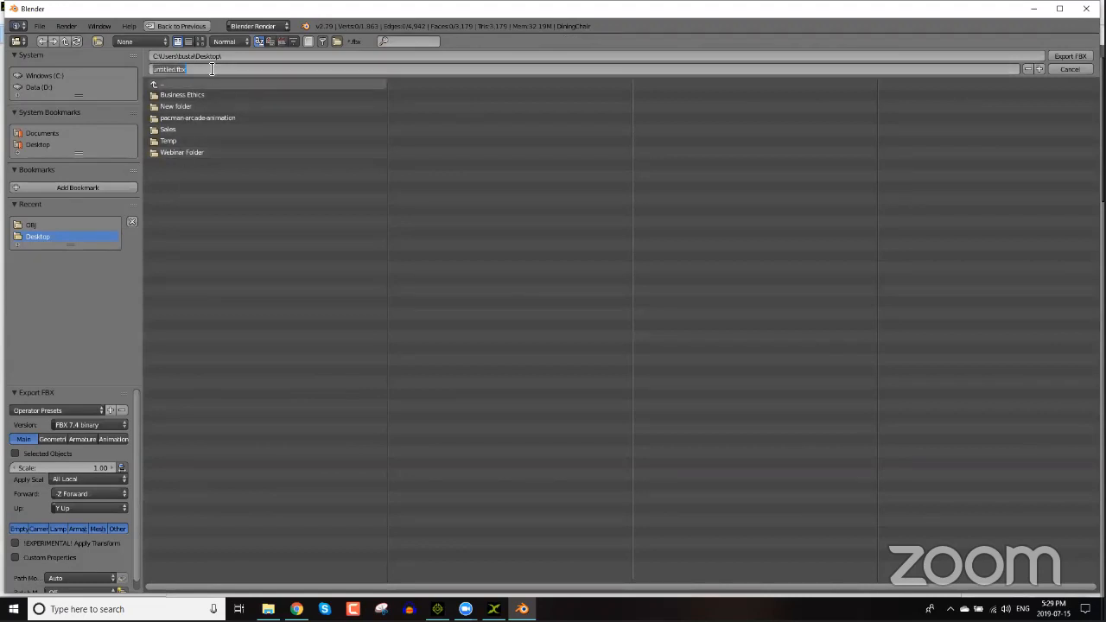
type("chair singular")
key("Return")
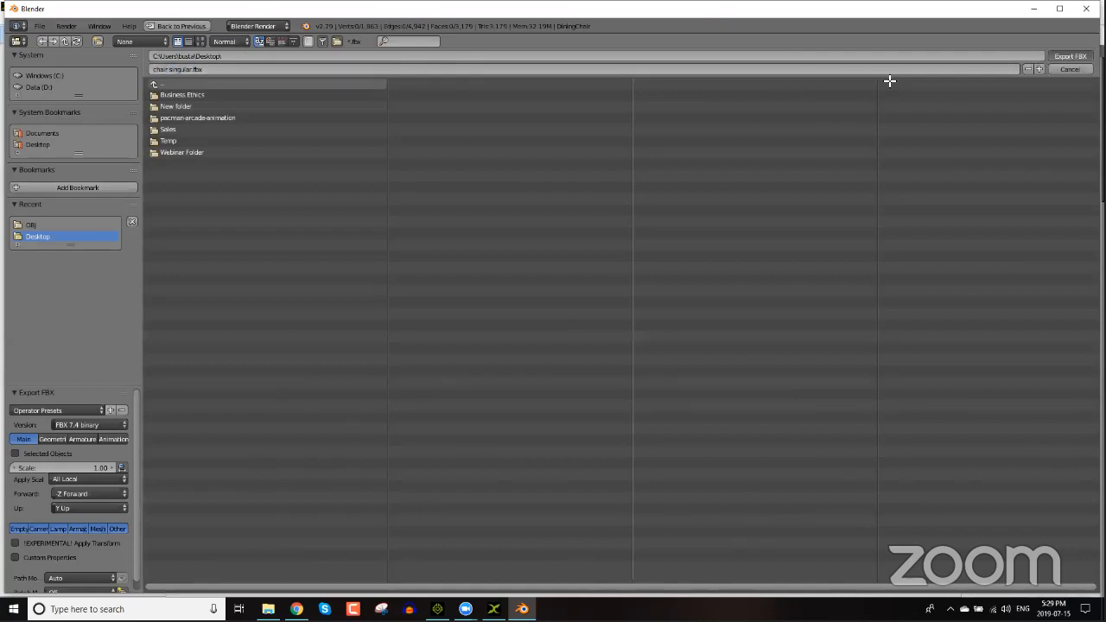
left_click(1069, 56)
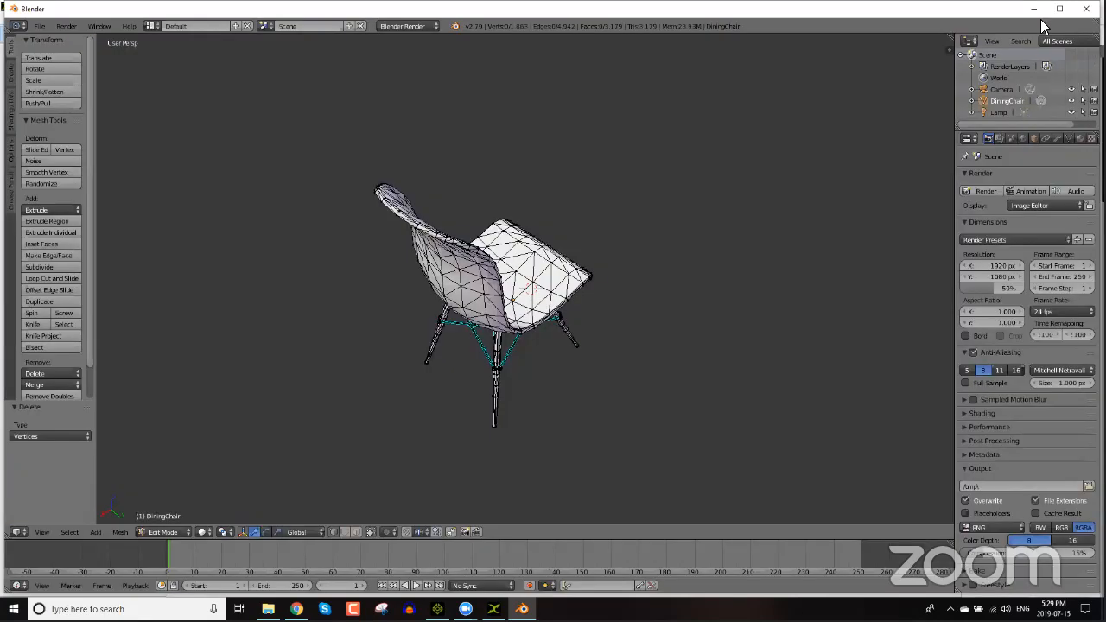
Step: Switch to iClone 3DXchange and open chair singular.fbx in place of the loaded four-chair prop
left_click(5, 20)
left_click(52, 47)
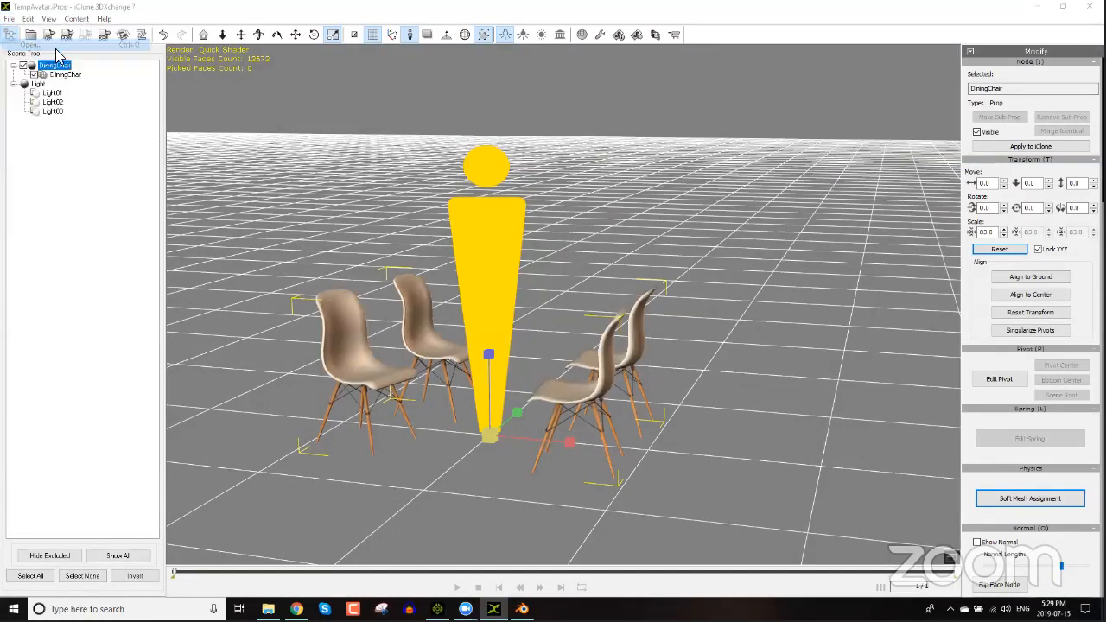
left_click(497, 304)
key("Return")
left_click(581, 327)
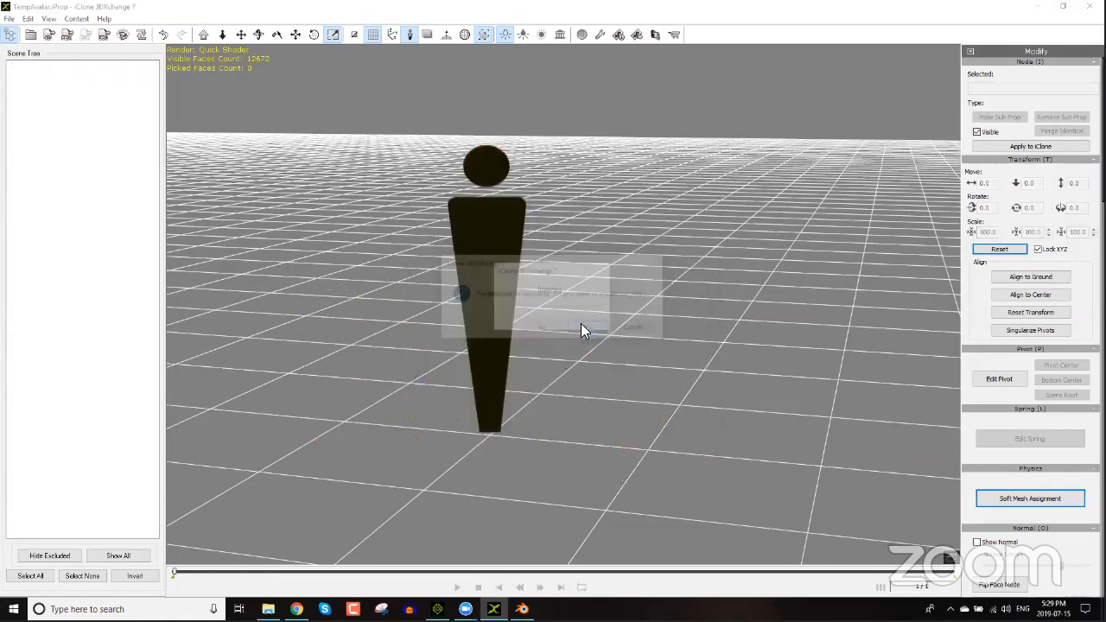
left_click(532, 364)
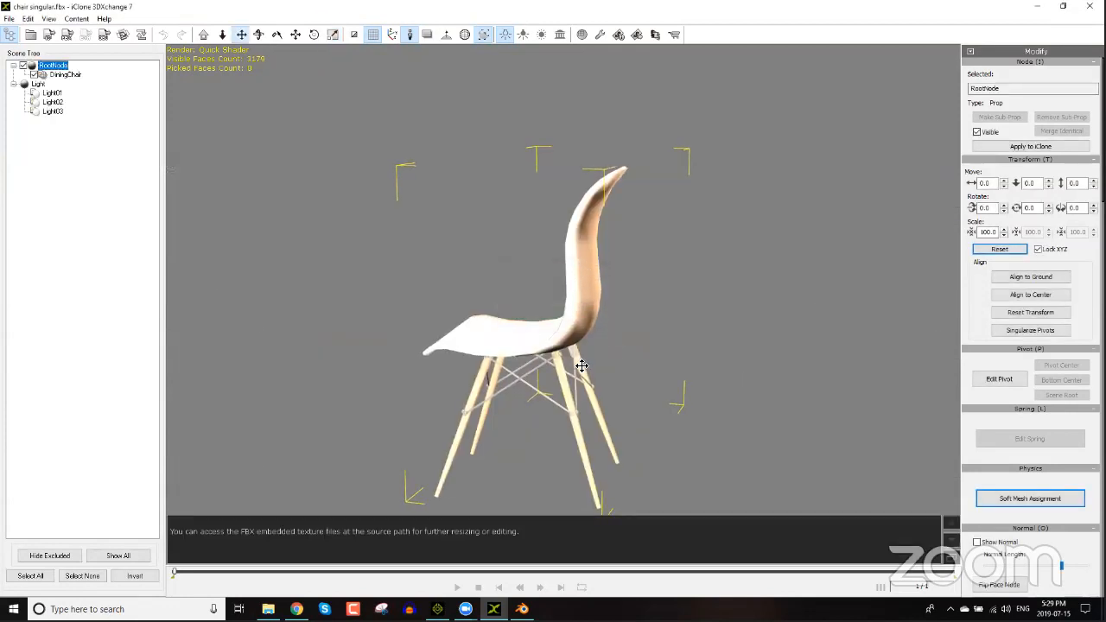
Step: Align the imported chair's RootNode to the ground and to the center
key("ctrl+g")
right_click_drag(545, 291, 570, 361)
left_click_drag(570, 360, 559, 239)
mouse_move(559, 239)
middle_mouse_down()
mouse_move(531, 247)
mouse_move(547, 249)
middle_mouse_up()
left_click(995, 255)
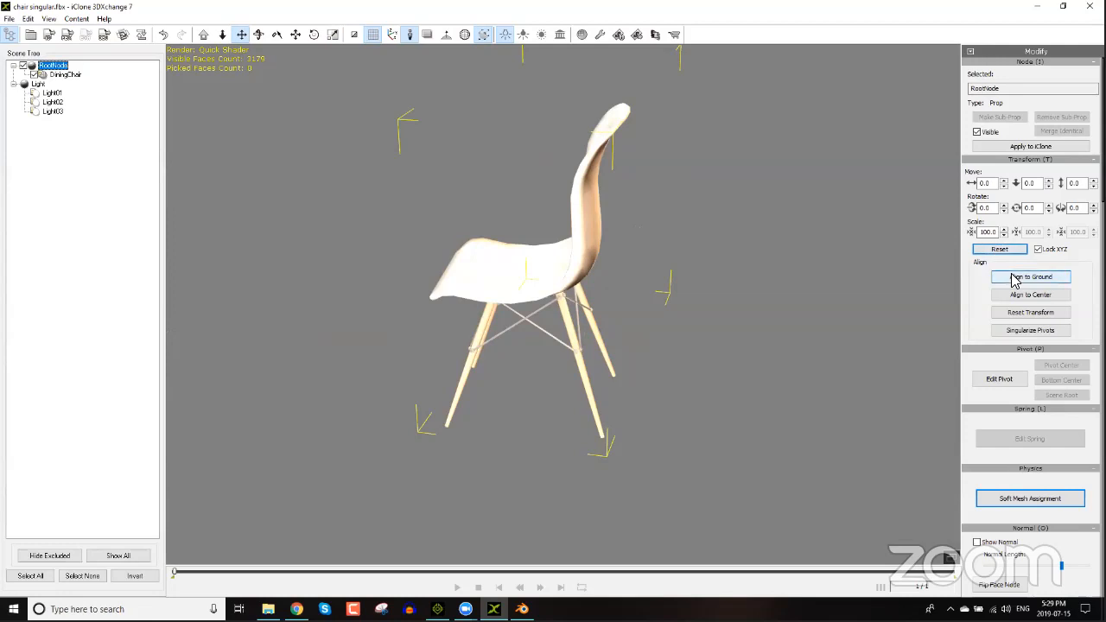
left_click(1015, 278)
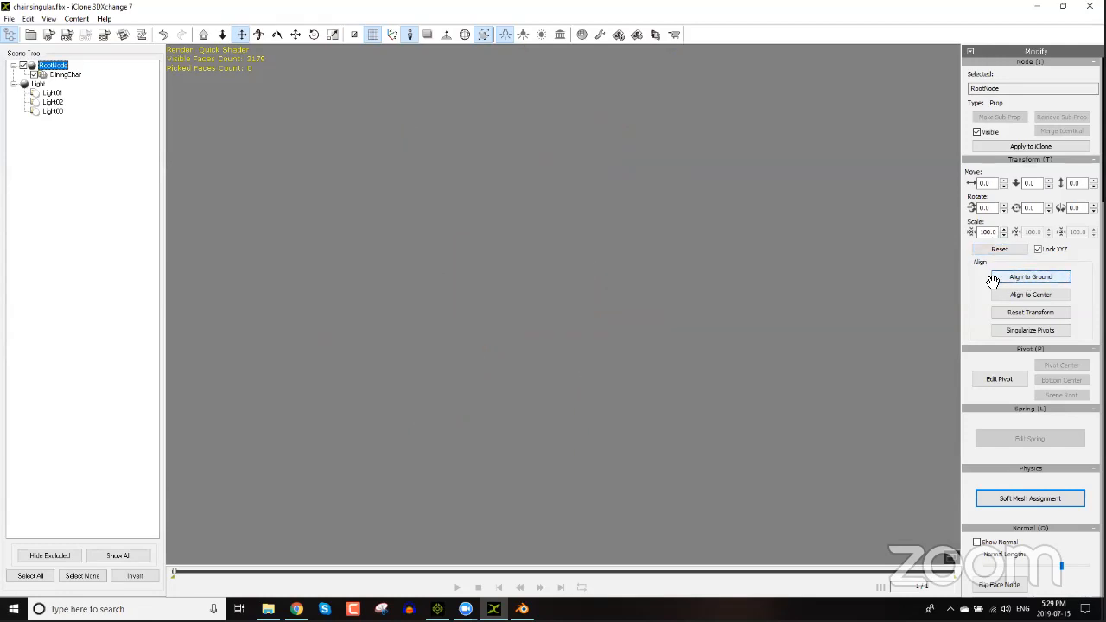
left_click(1021, 296)
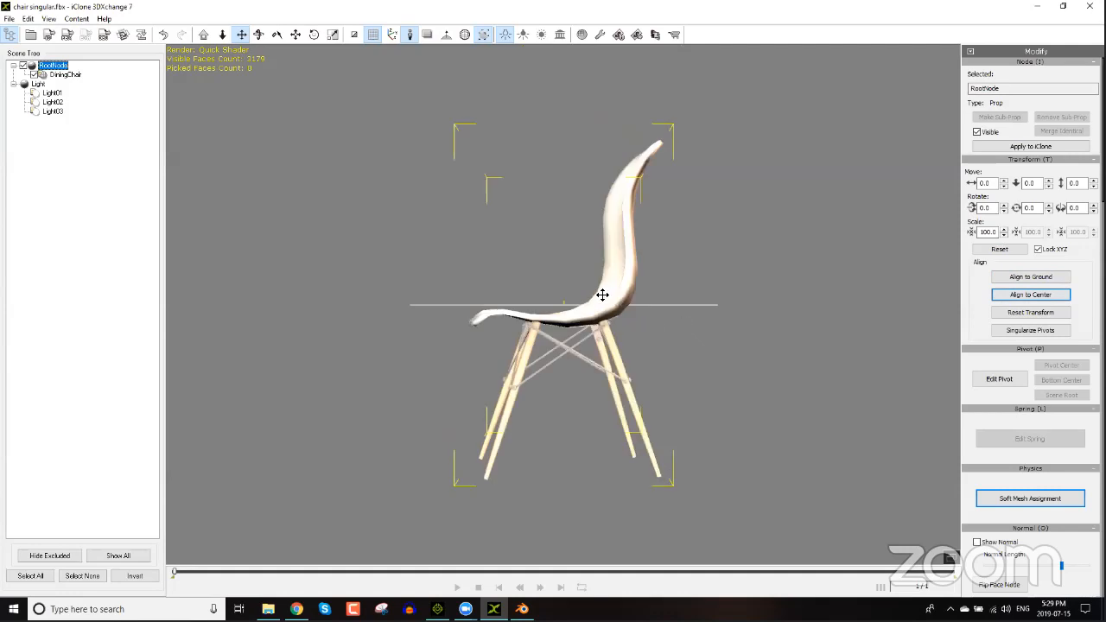
Step: Set the uniform scale of the chair's RootNode to 1
right_click_drag(588, 271, 721, 424)
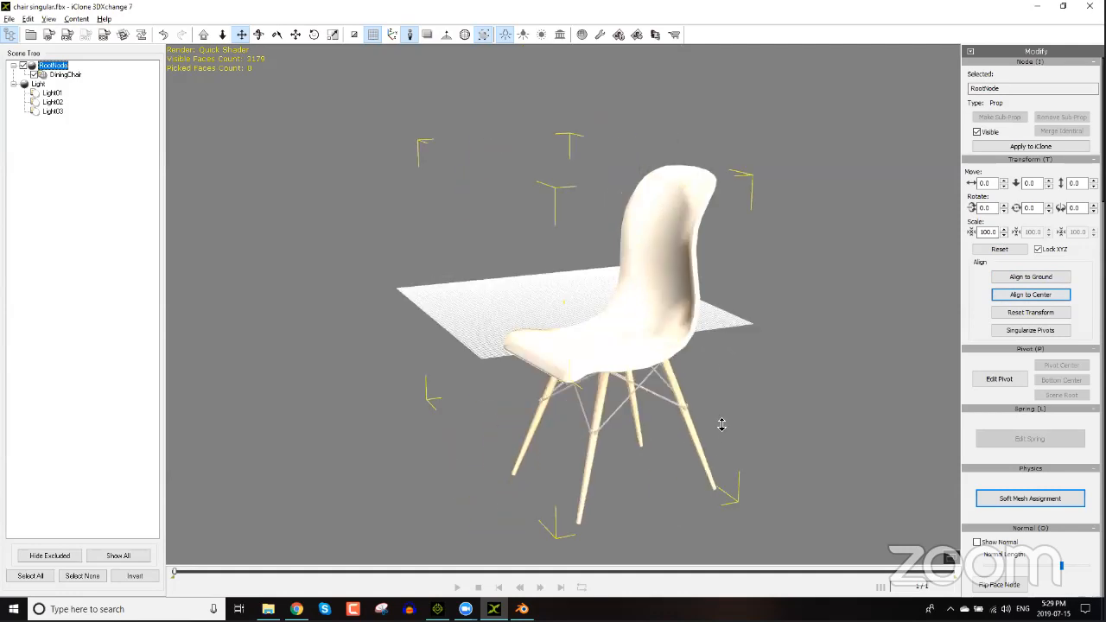
right_click_drag(510, 408, 1009, 255)
double_click(985, 232)
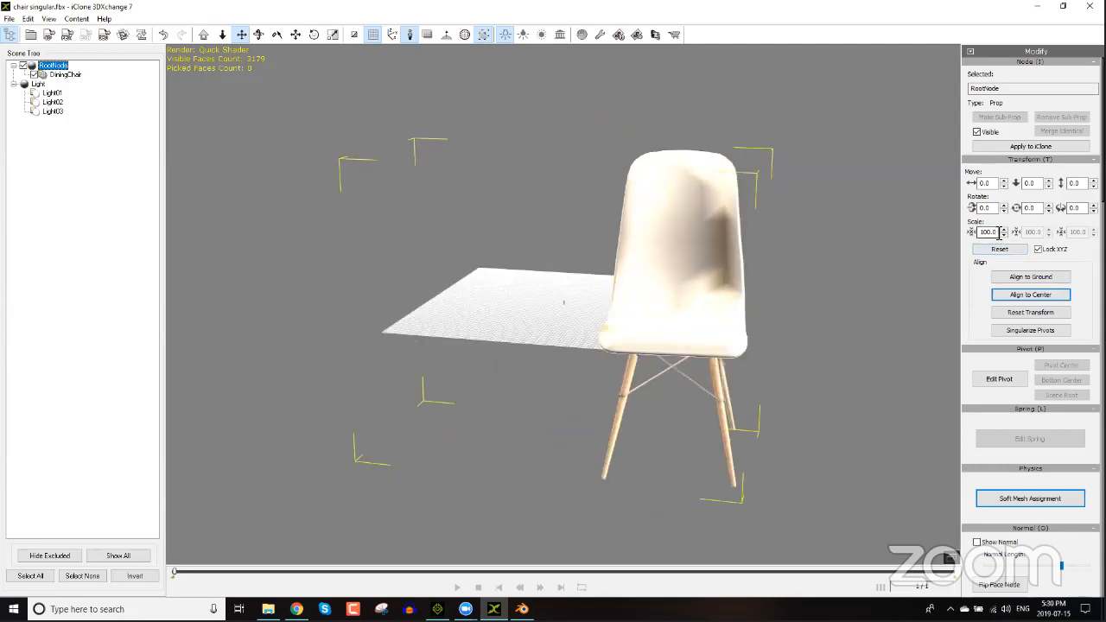
type("1")
key("Return")
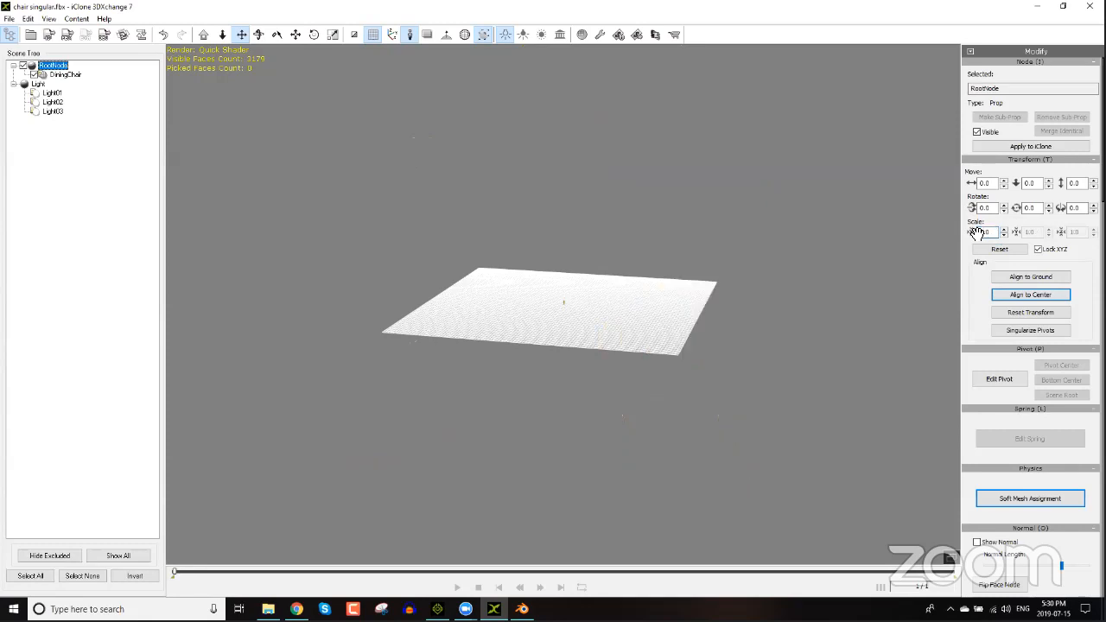
Step: Realign the chair's RootNode to the center and to the ground
key("f")
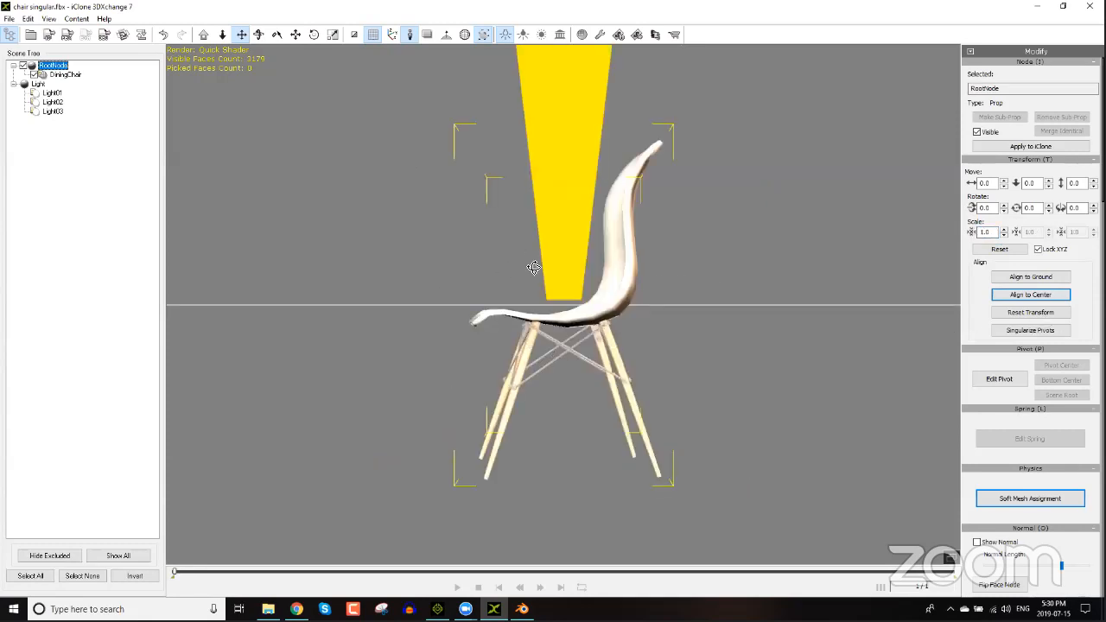
right_click_drag(849, 277, 822, 241)
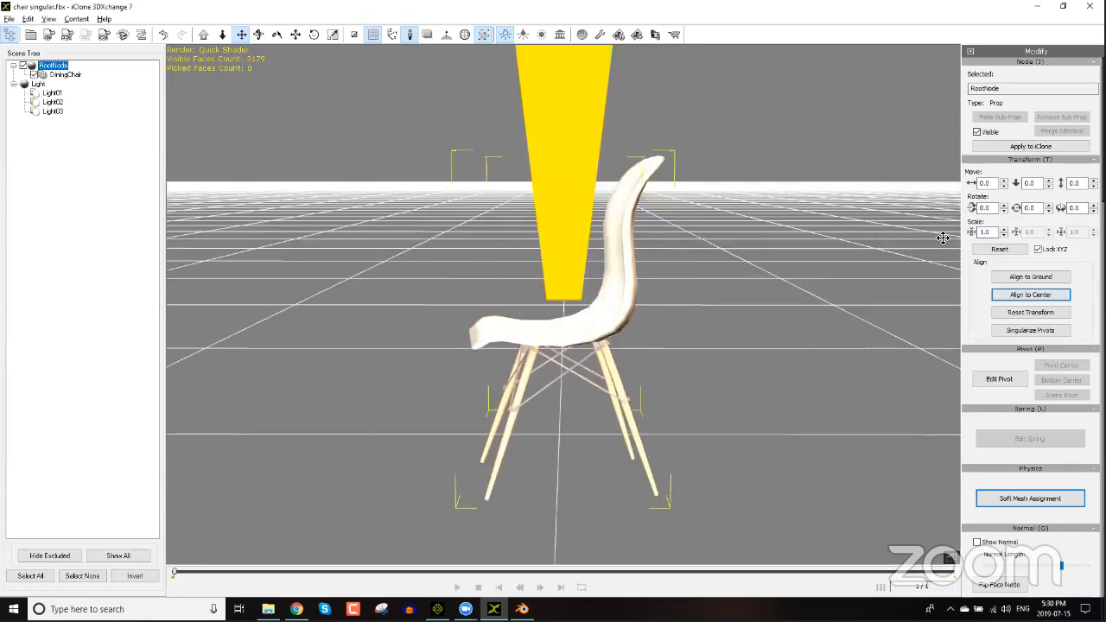
right_click_drag(943, 237, 881, 268)
left_click(1003, 294)
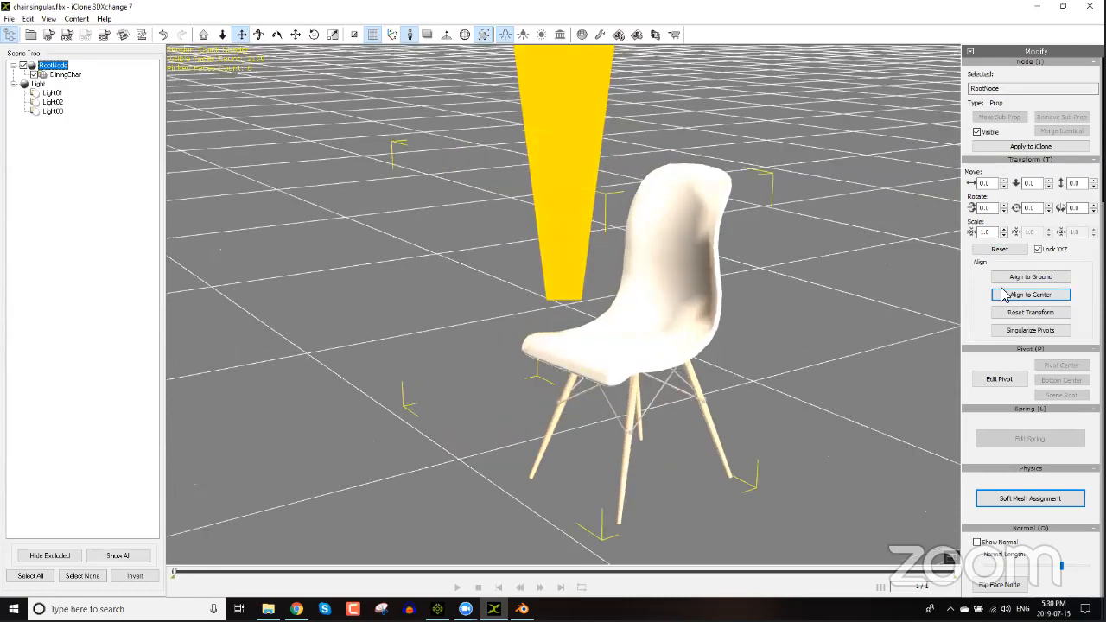
left_click(1041, 279)
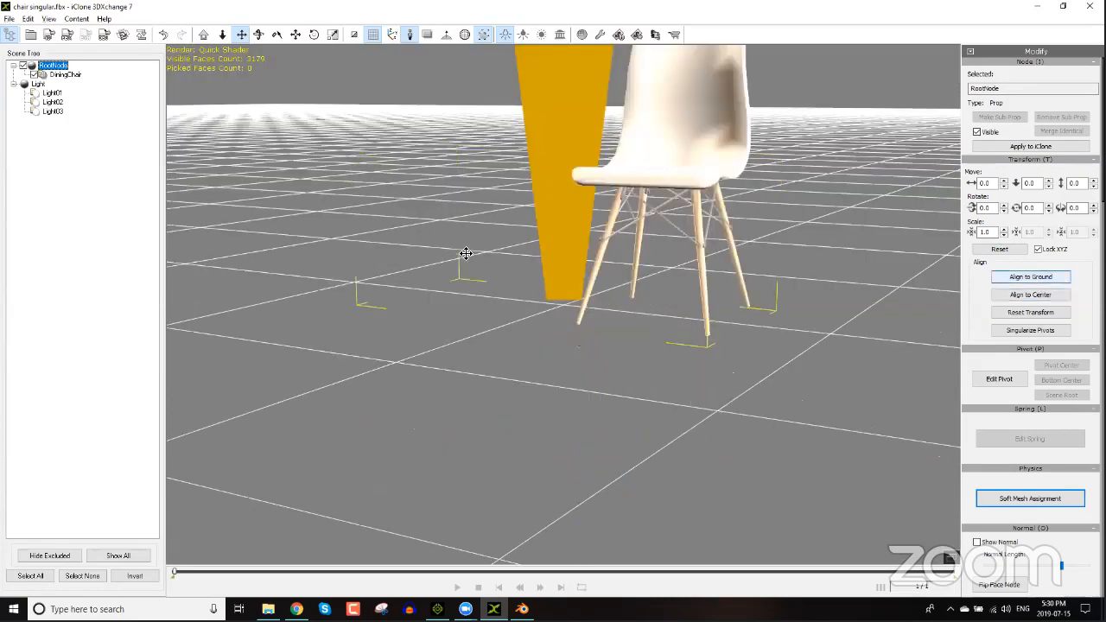
Step: Reset the RootNode's transform and set its uniform scale to 1
left_click(1002, 249)
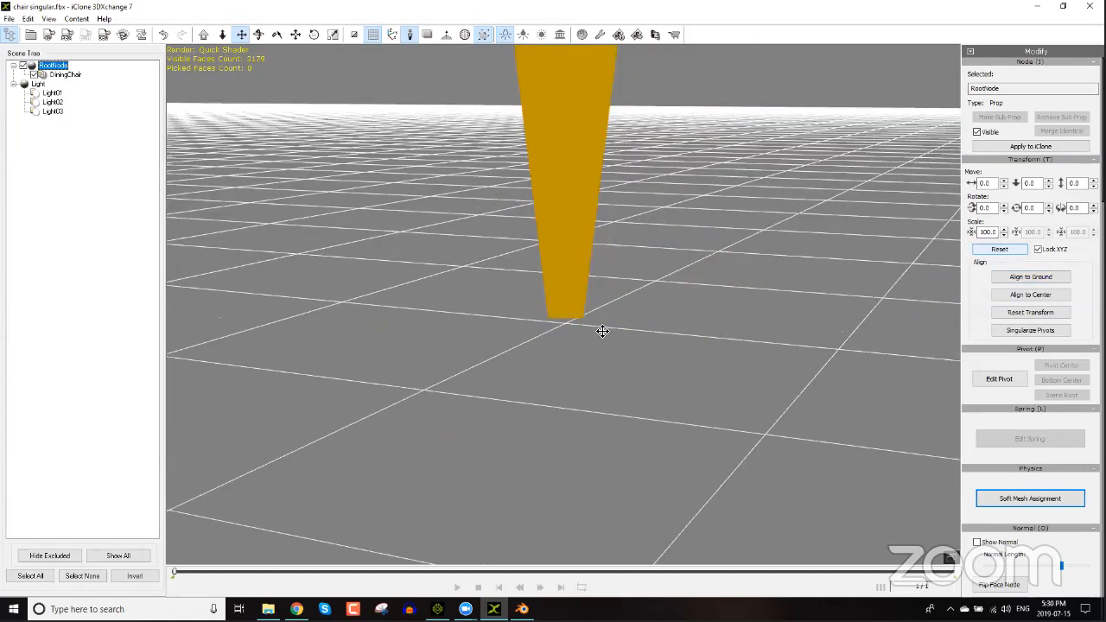
right_click_drag(679, 321, 715, 316)
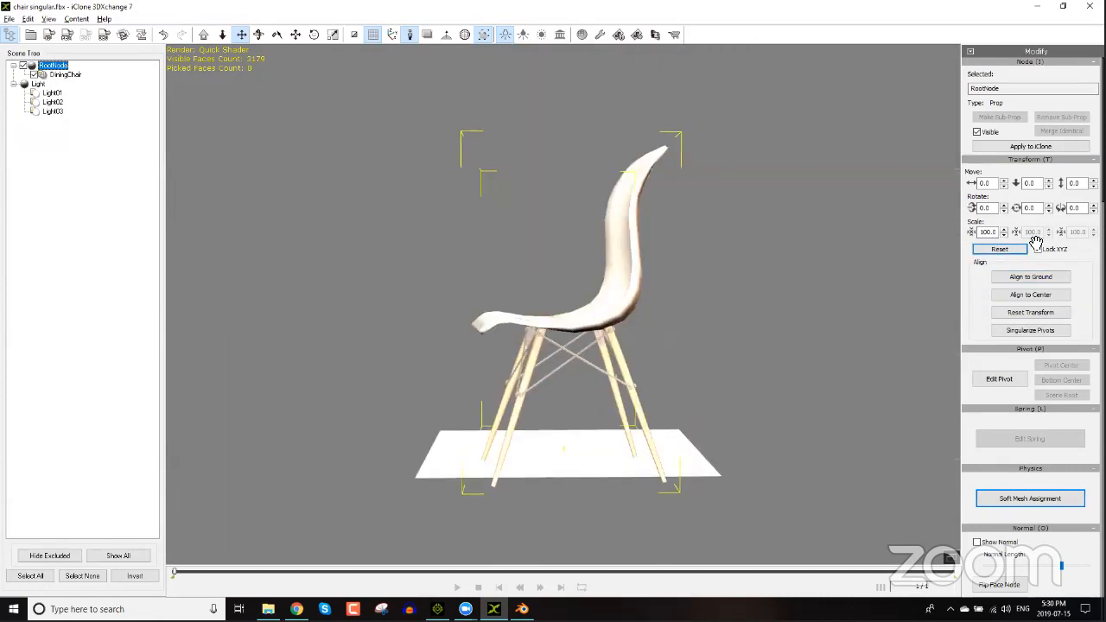
left_click(1000, 249)
double_click(1000, 233)
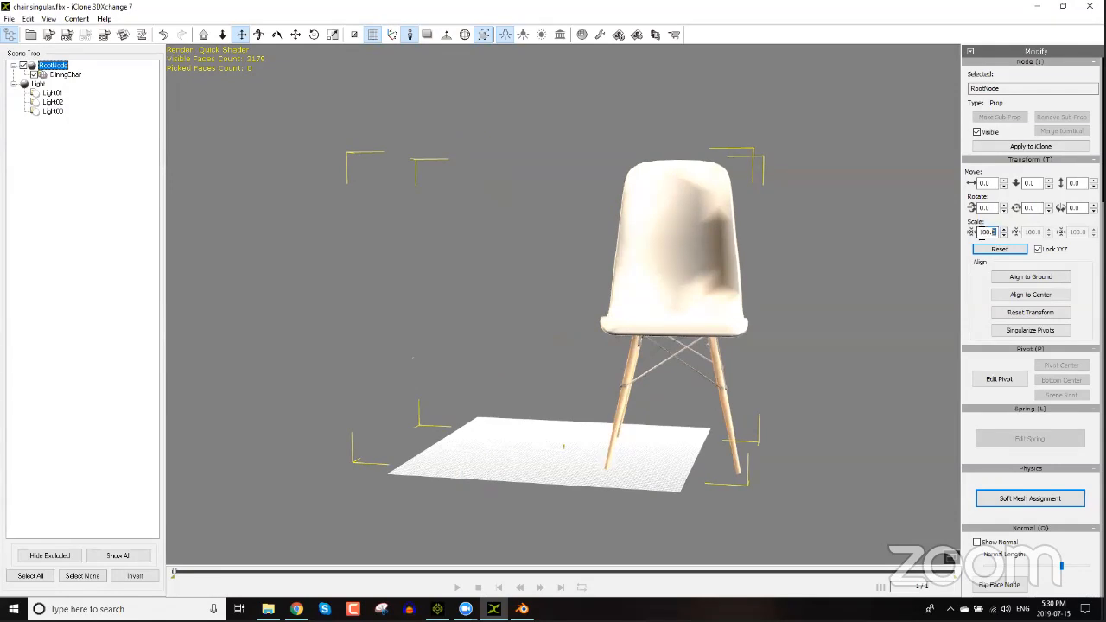
type("1")
key("Return")
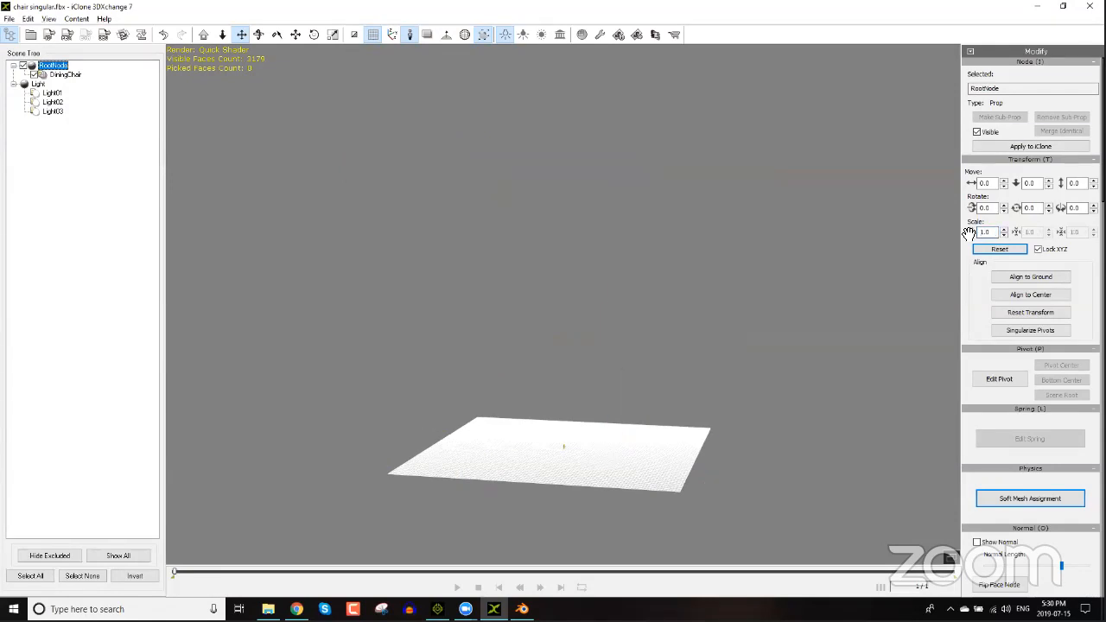
Step: Examine the chair's size and position against the yellow human reference dummy from several angles
key("f")
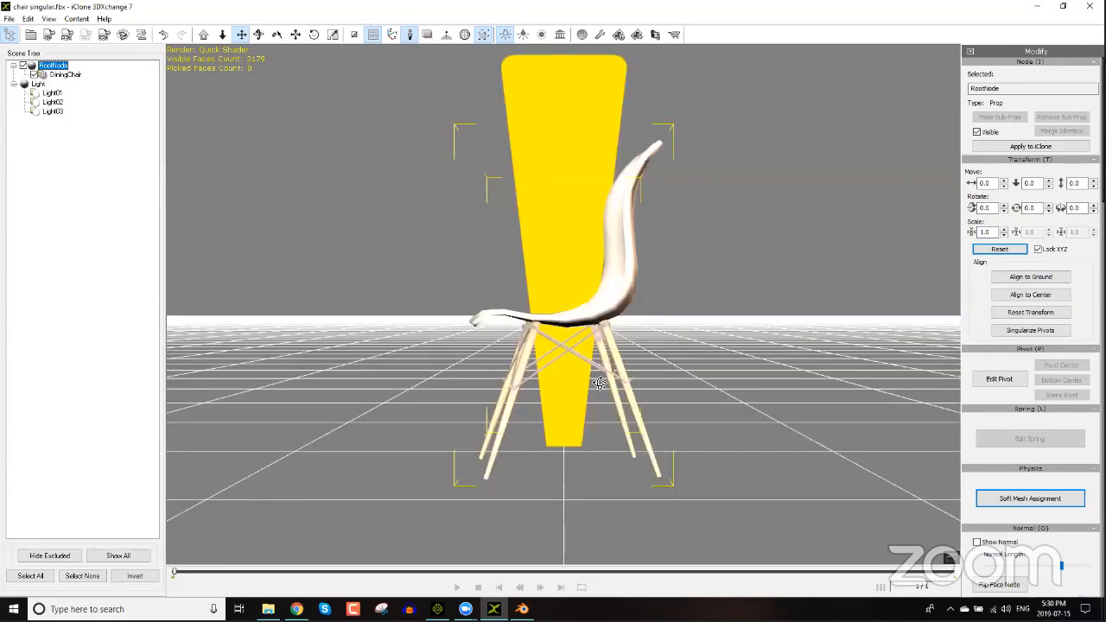
left_click(412, 34)
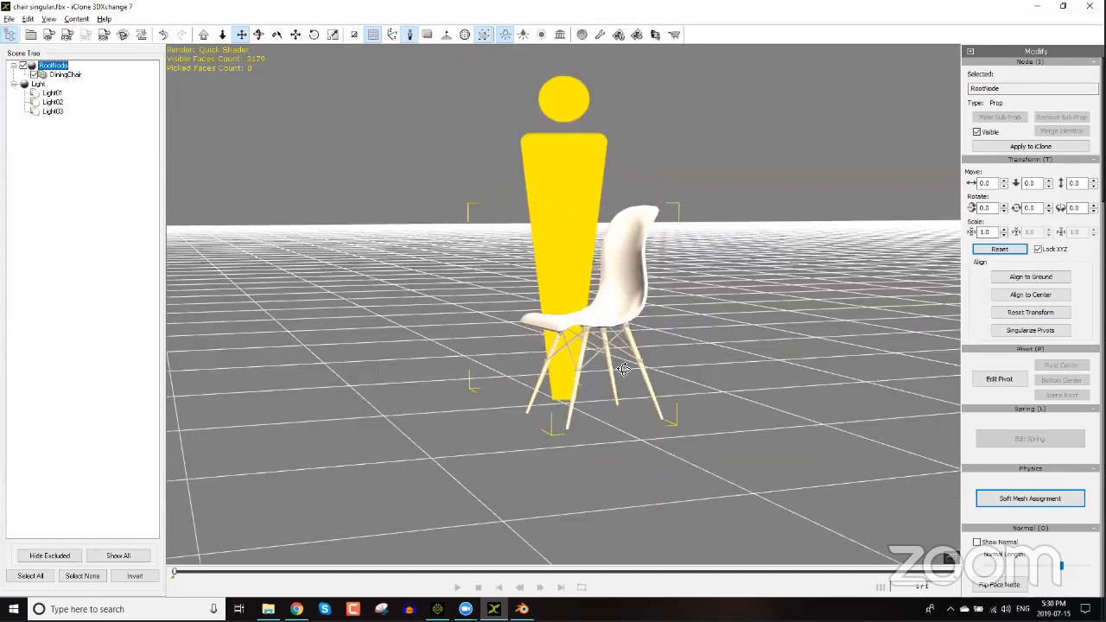
right_click_drag(624, 370, 655, 432)
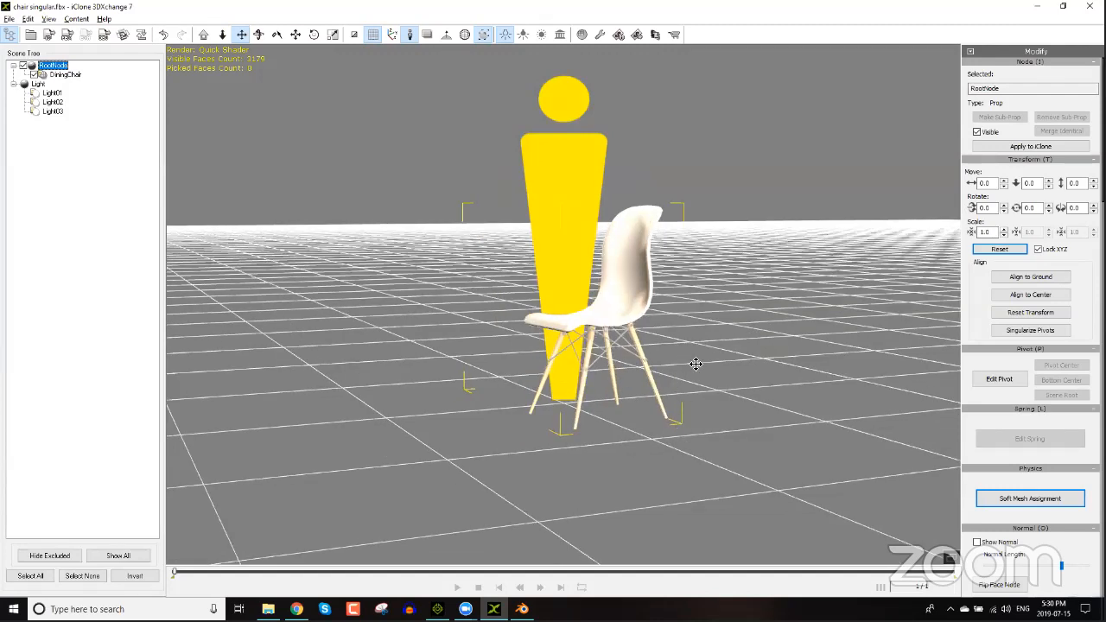
right_click_drag(655, 365, 583, 374)
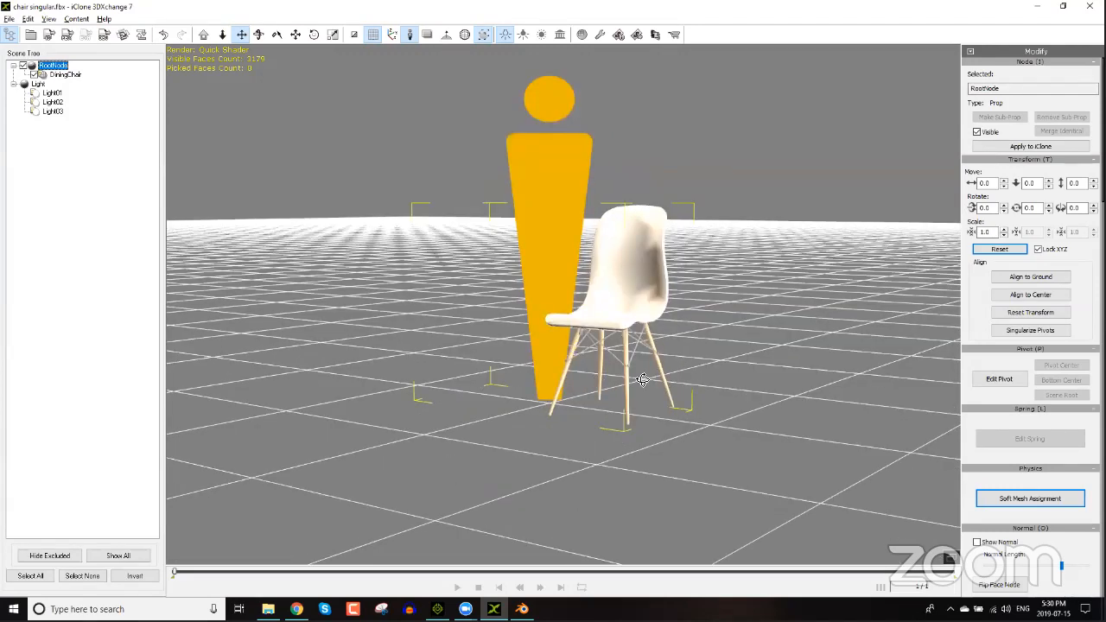
right_click_drag(880, 281, 770, 287)
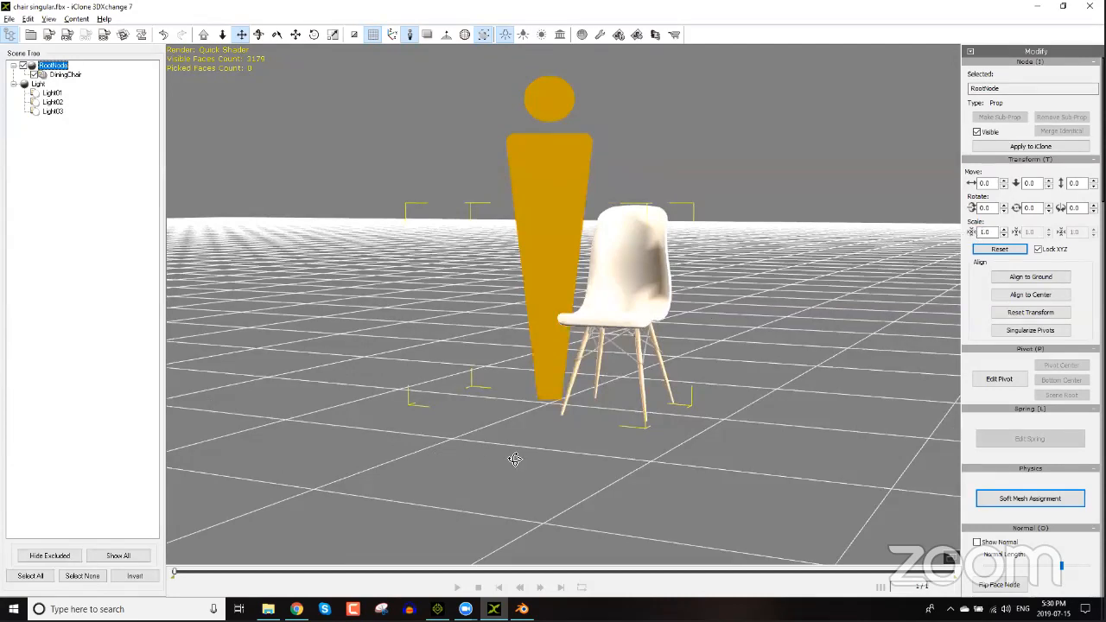
right_click_drag(657, 424, 366, 434)
scroll(365, 435, "up", 3)
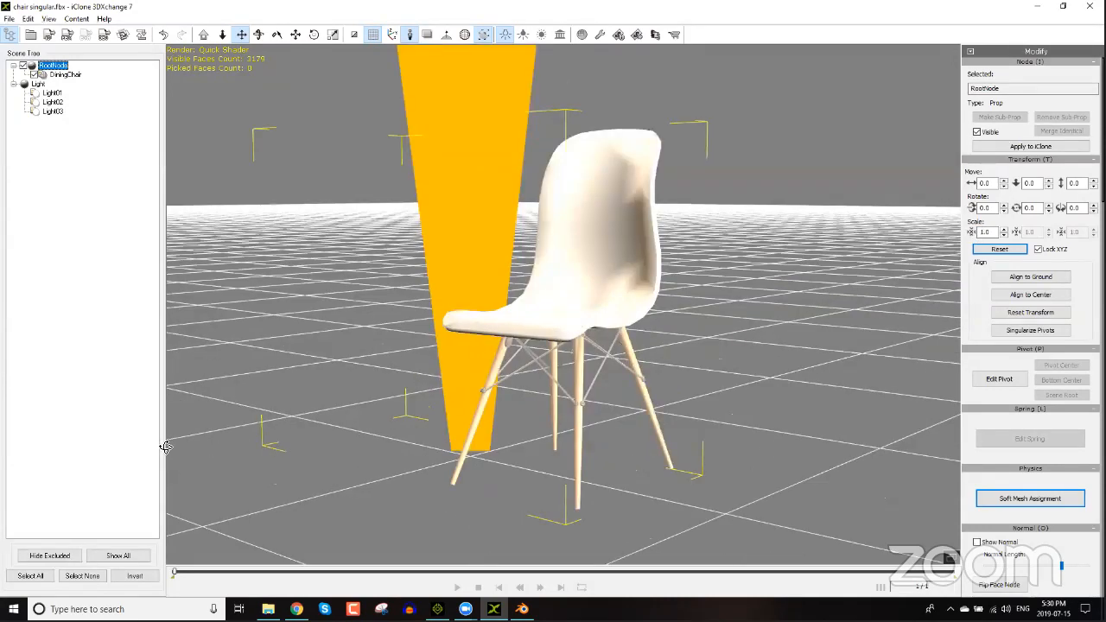
Step: Display the scene axes and singularize the pivots of the chair's RootNode
left_click(394, 35)
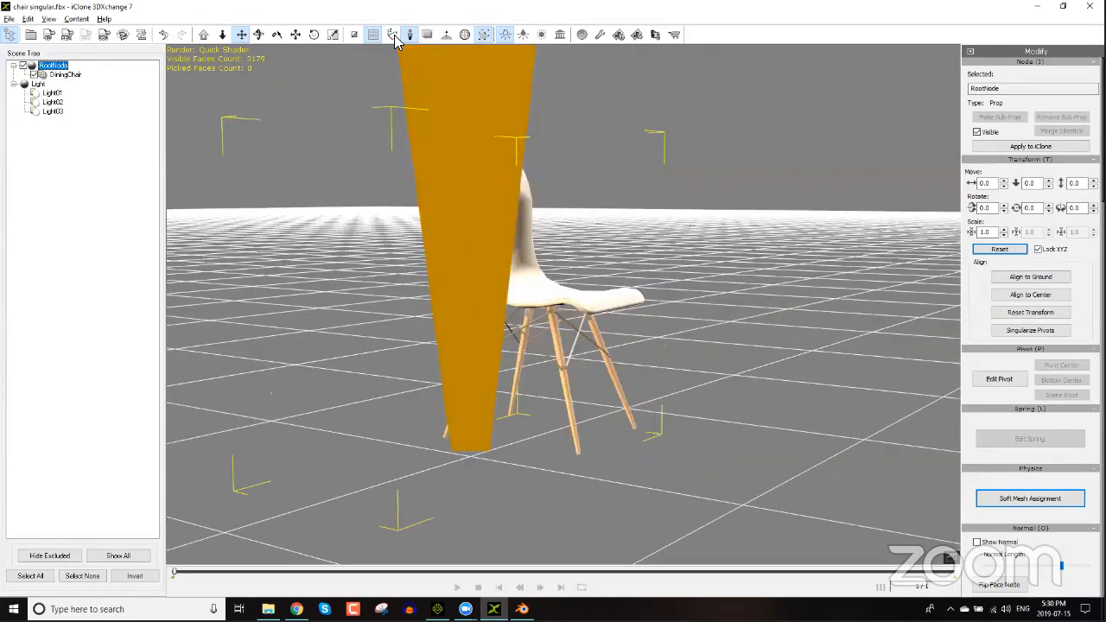
right_click_drag(447, 437, 420, 500)
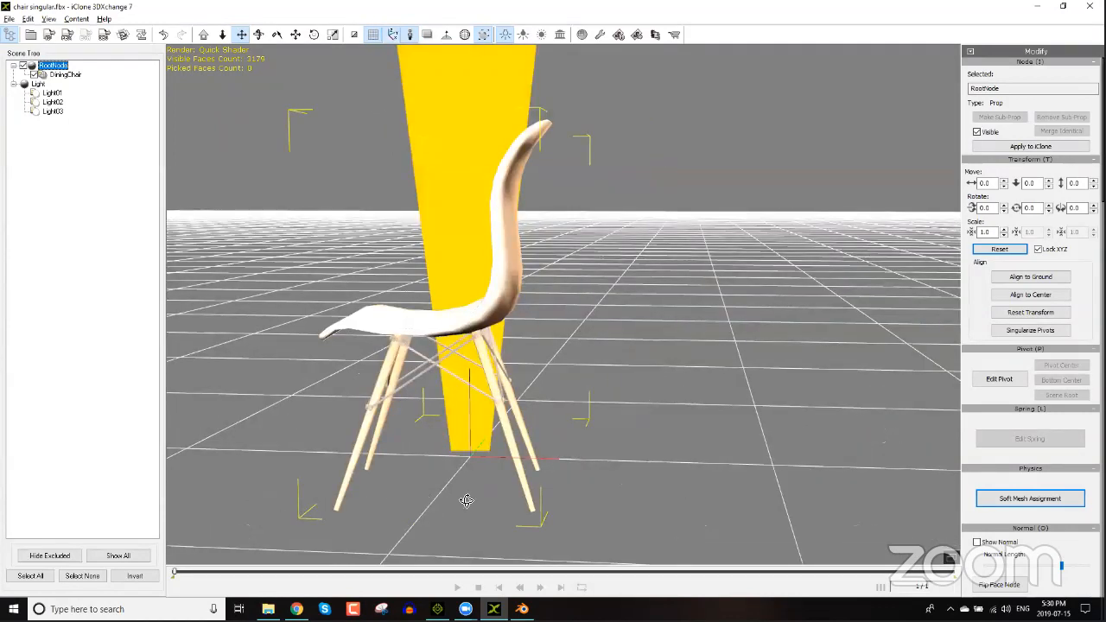
right_click_drag(750, 489, 798, 464)
right_click_drag(563, 280, 948, 267)
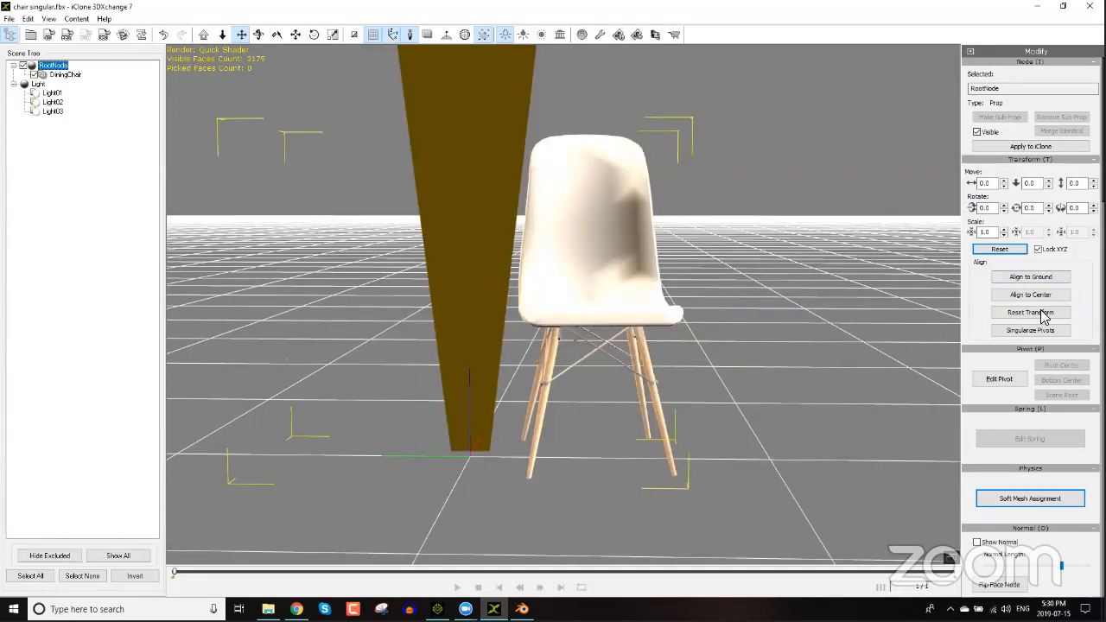
left_click(1040, 333)
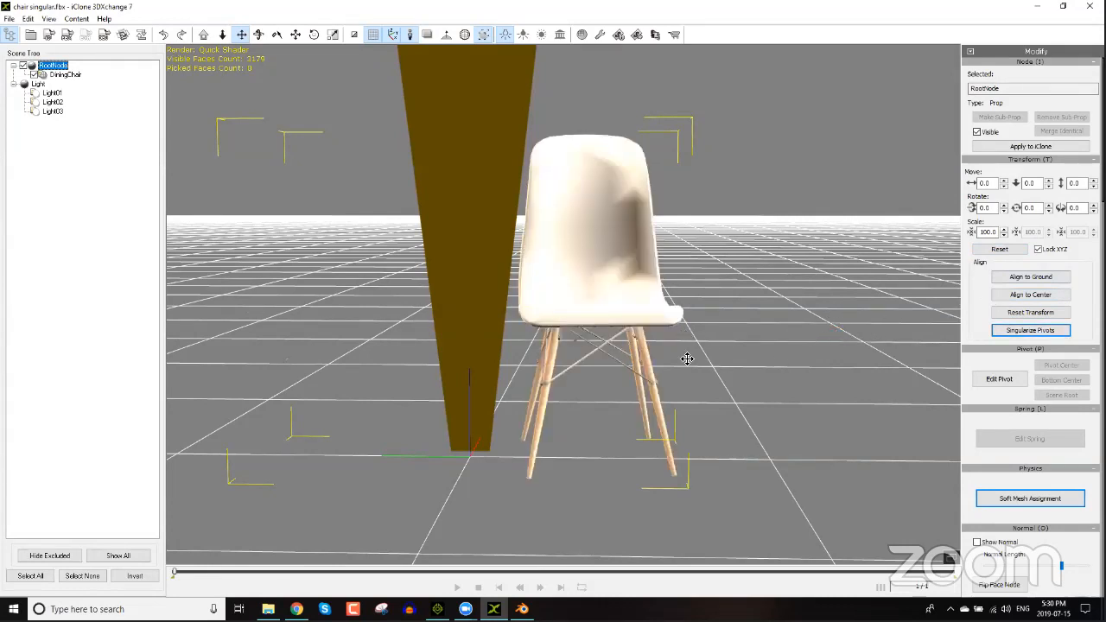
Step: Edit the RootNode's pivot, trying Pivot Center and Bottom Center before setting it to Scene Root
key("w")
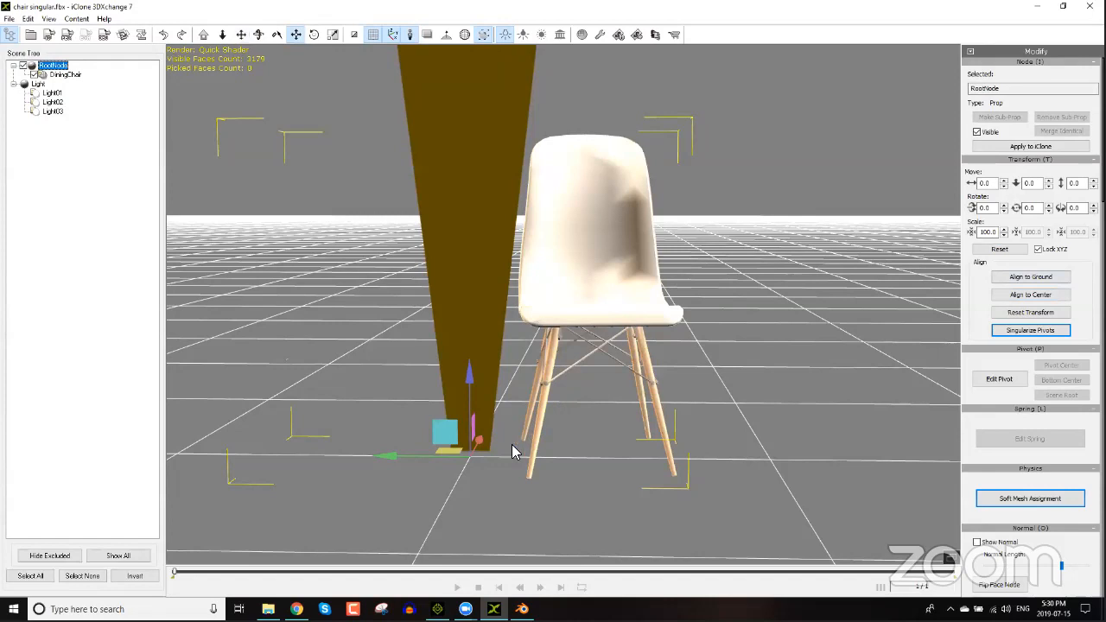
left_click(1002, 380)
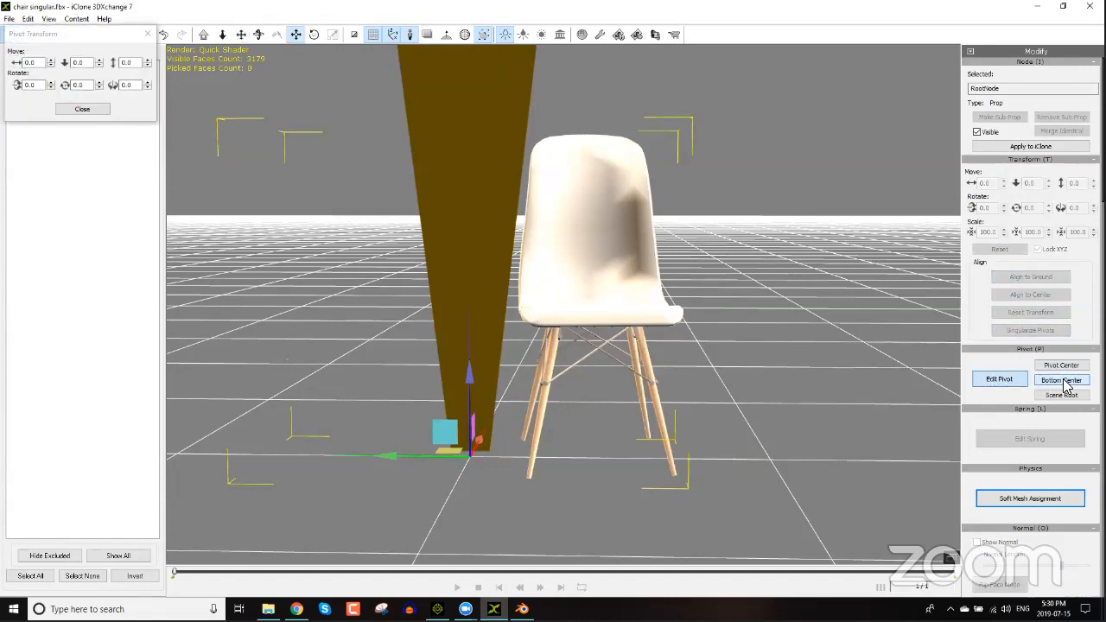
left_click(1062, 366)
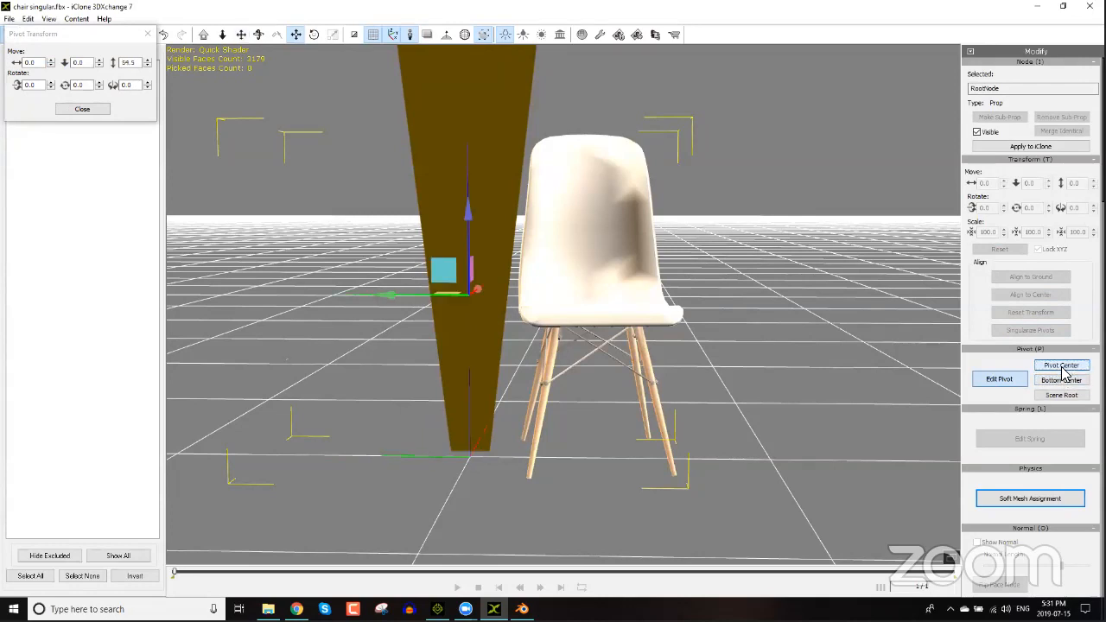
left_click(1062, 381)
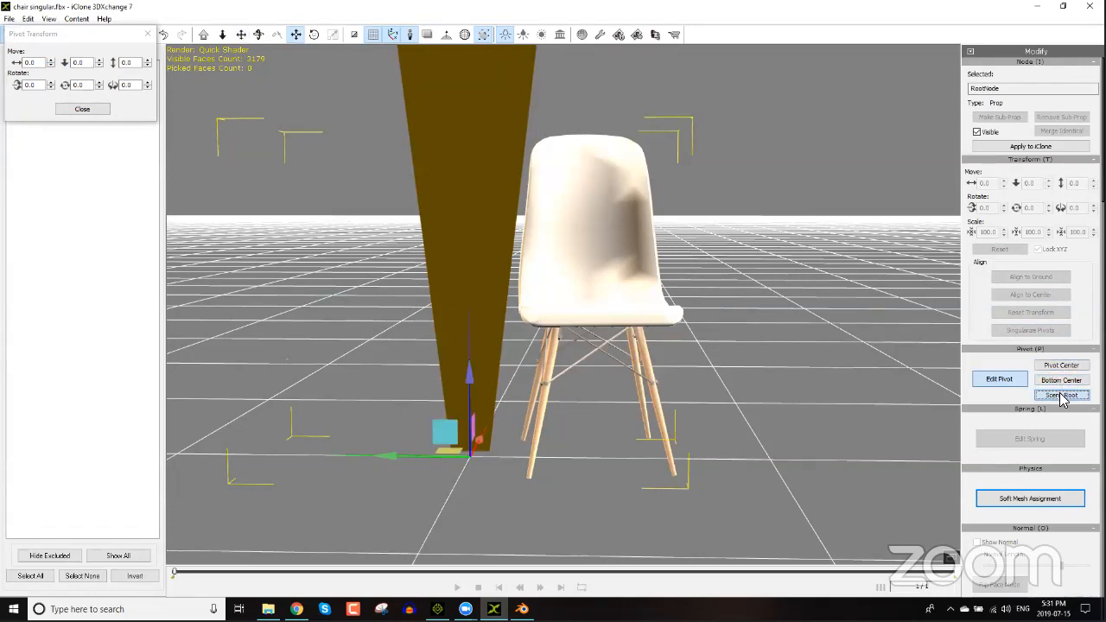
left_click(1061, 396)
left_click(83, 109)
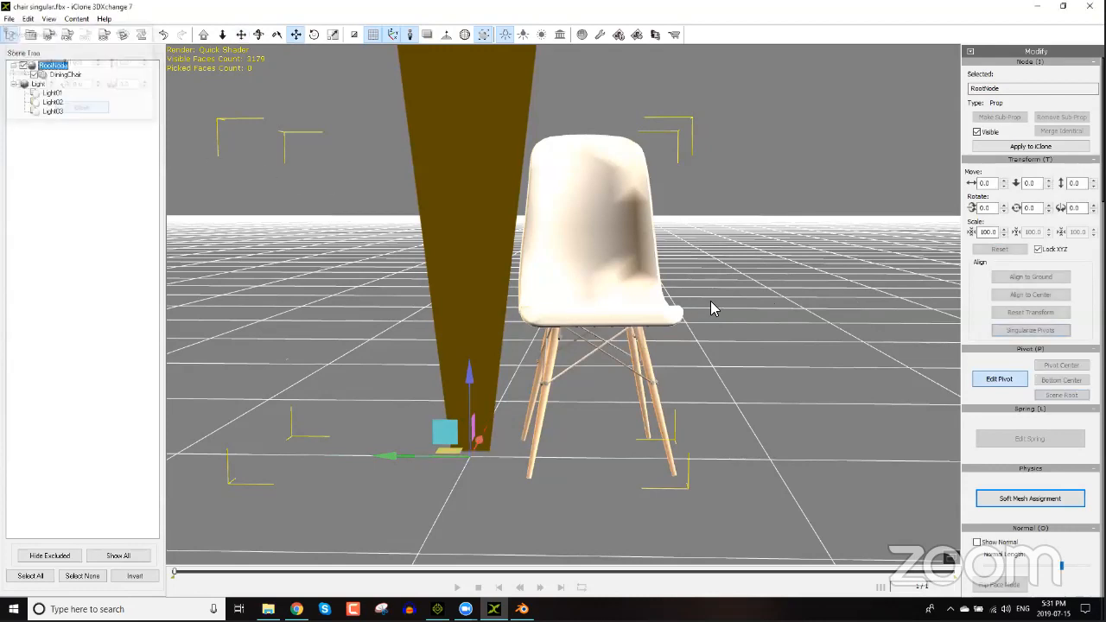
Step: Export the whole chair to the Desktop as an iClone 7 prop named "chair singular" with 2048x2048 maximum textures
right_click_drag(493, 305, 461, 309)
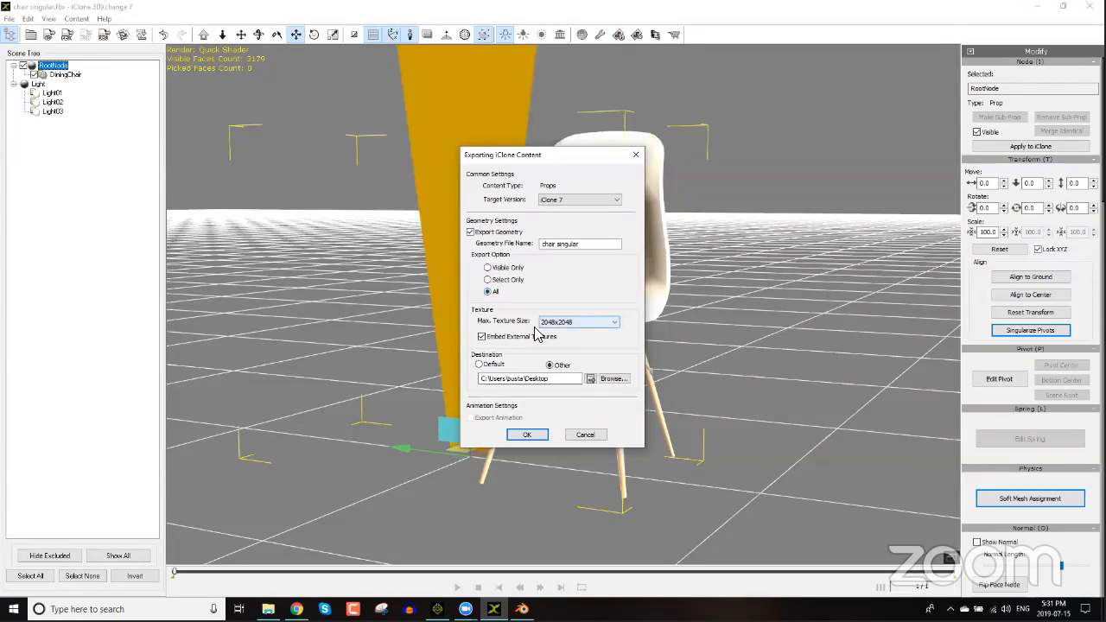
left_click(529, 435)
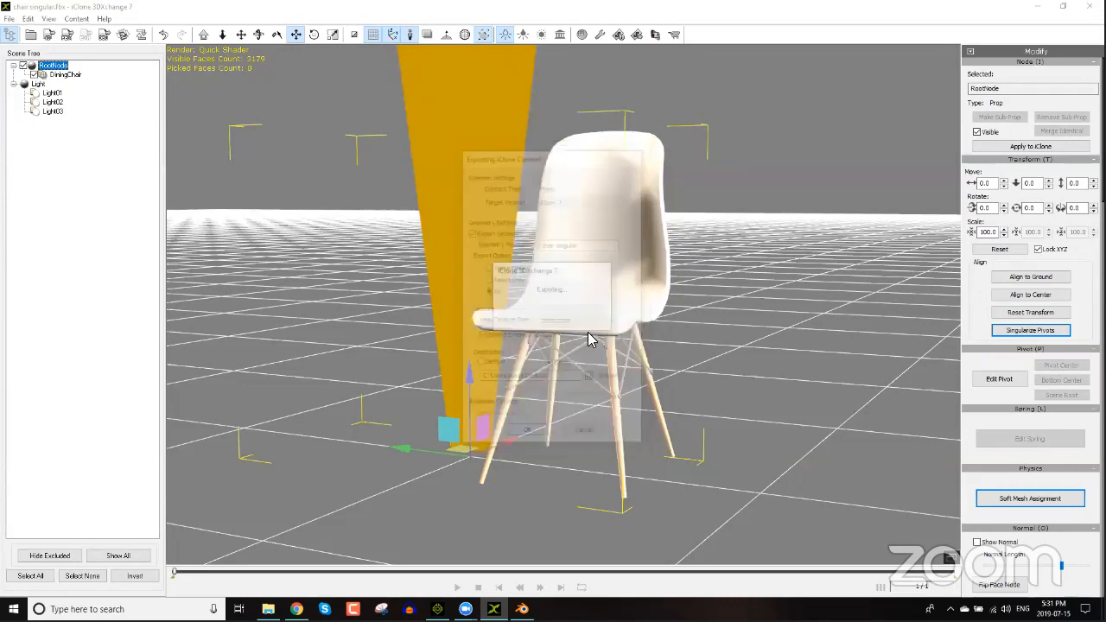
key("Return")
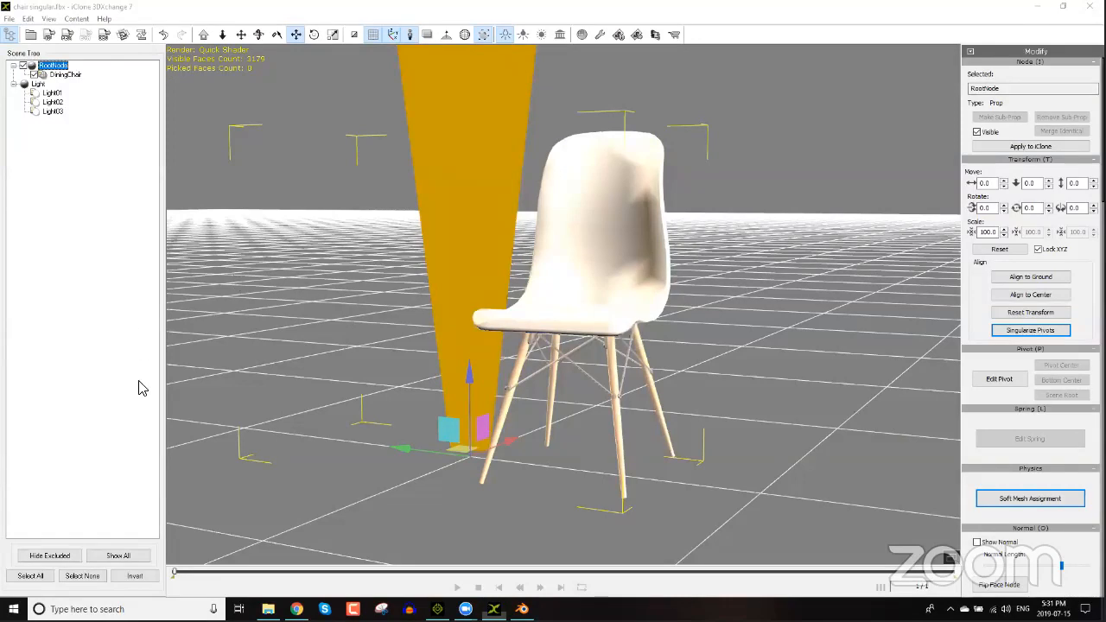
Step: Bring the exported chair singular prop from the Desktop into the iClone loft scene and rotate it to about 168° around Z
key("super+d")
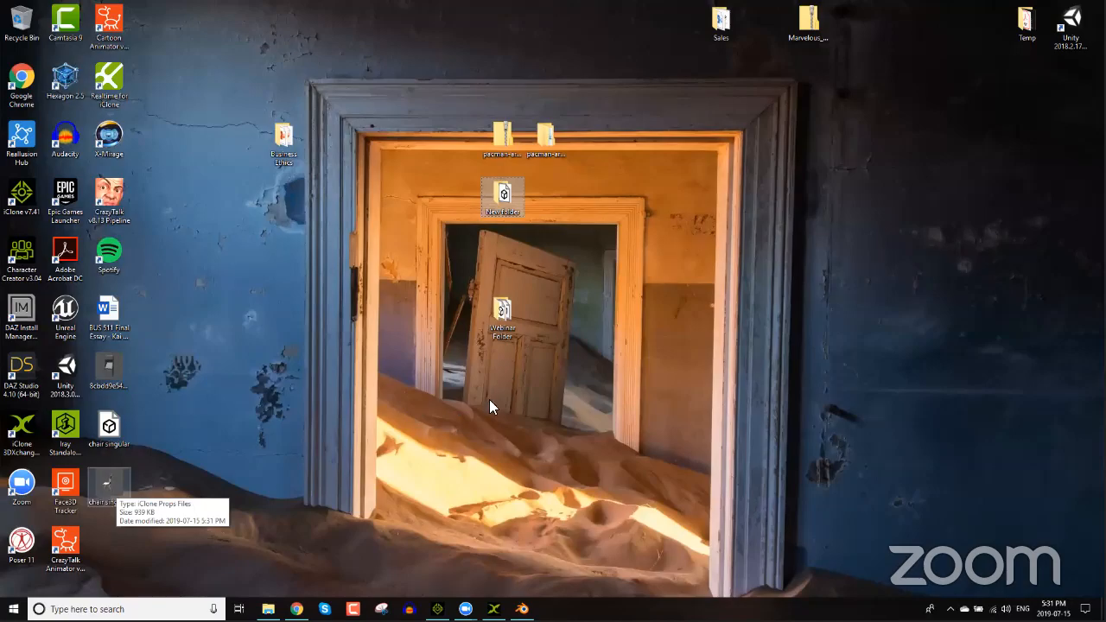
left_click_drag(480, 404, 473, 346)
right_click_drag(478, 345, 525, 369)
left_click_drag(527, 368, 596, 361)
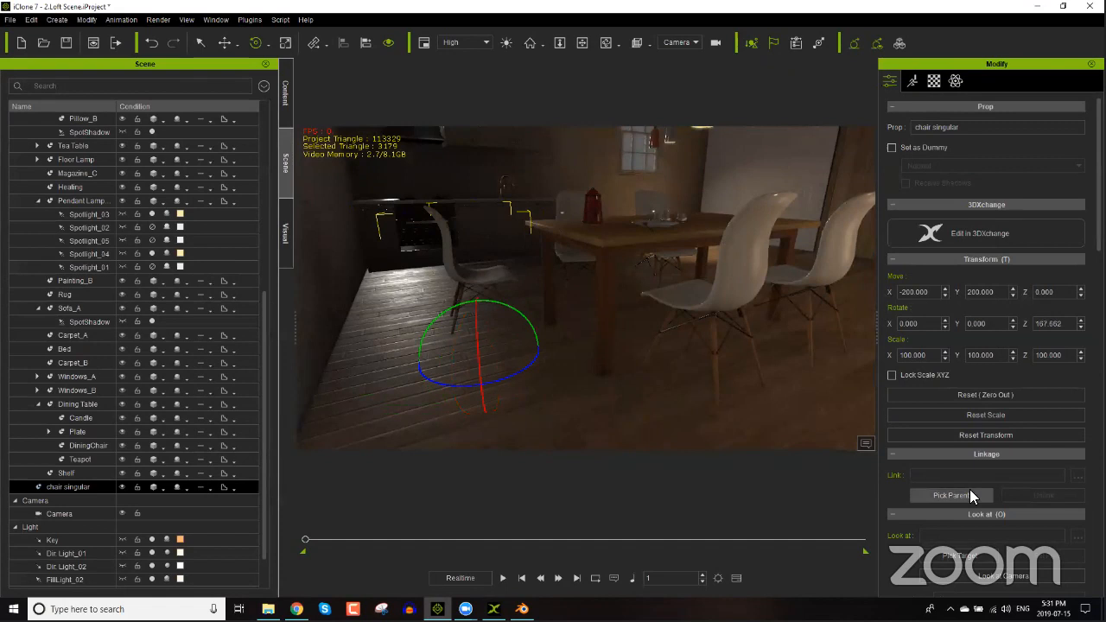
Step: Set the pivot of the chair singular prop to the center point of the Middle quick set
scroll(1068, 276, "down", 10)
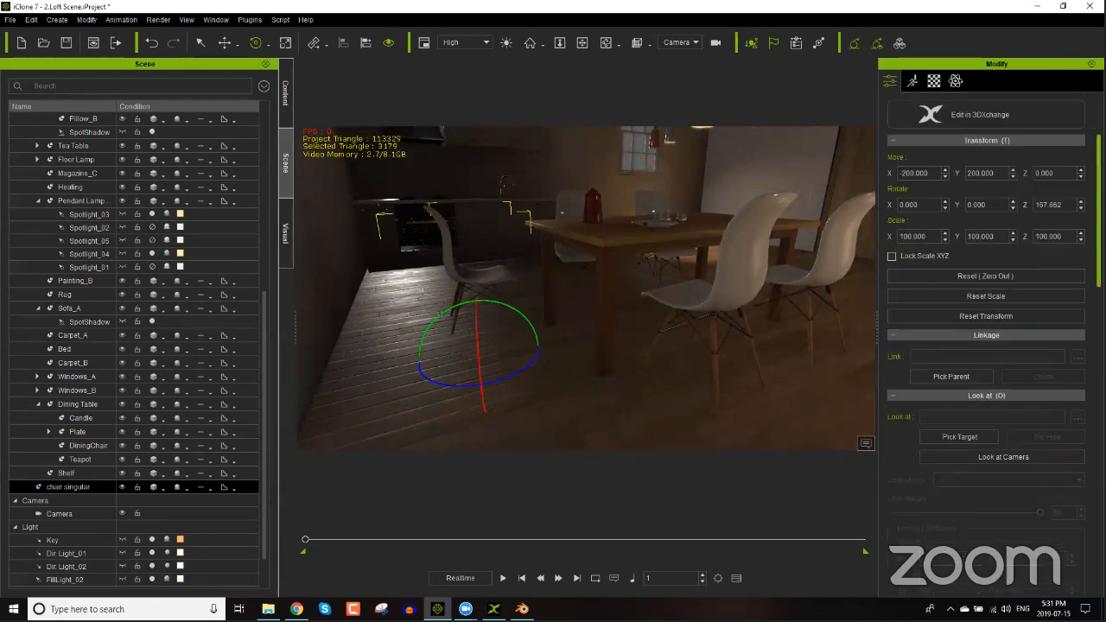
scroll(986, 345, "down", 5)
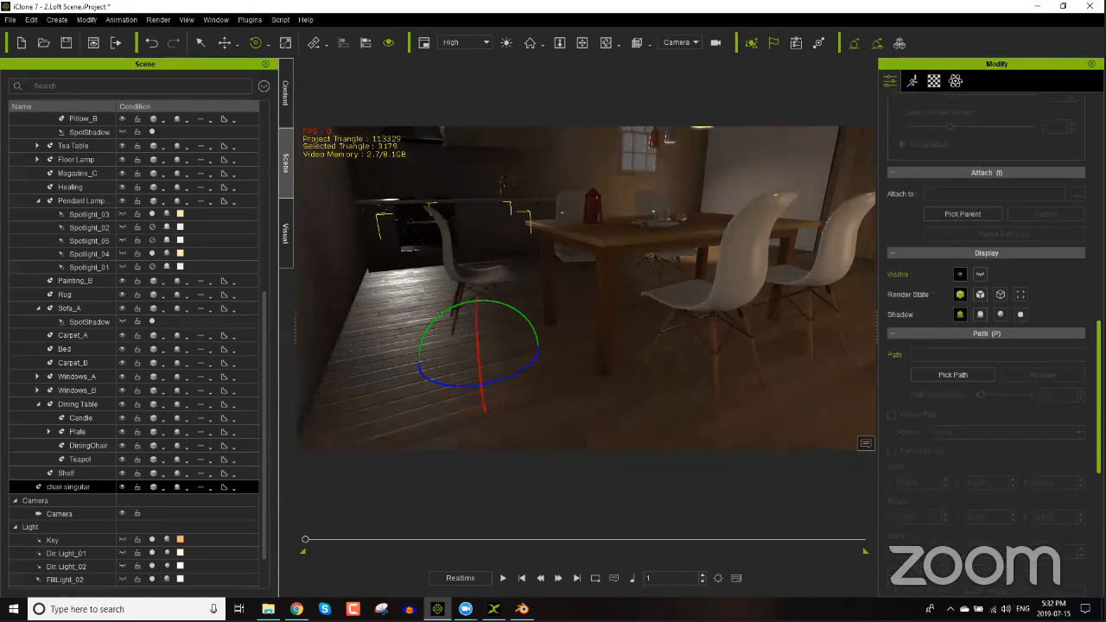
scroll(1047, 441, "down", 5)
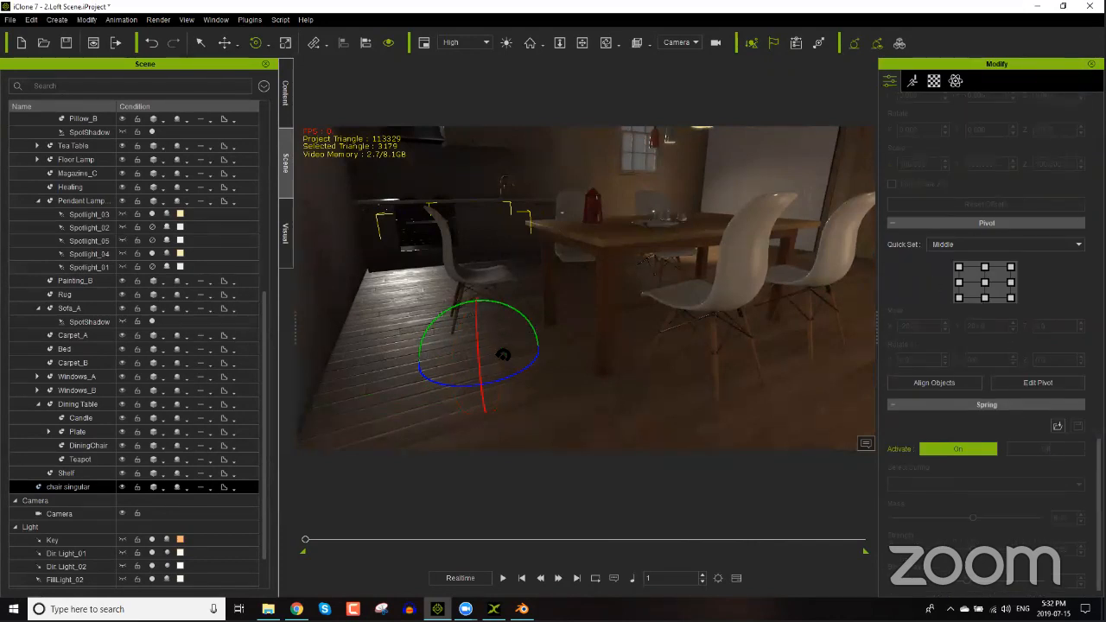
key("w")
right_click_drag(555, 340, 492, 301)
middle_click_drag(492, 300, 592, 311)
right_click_drag(608, 305, 601, 312)
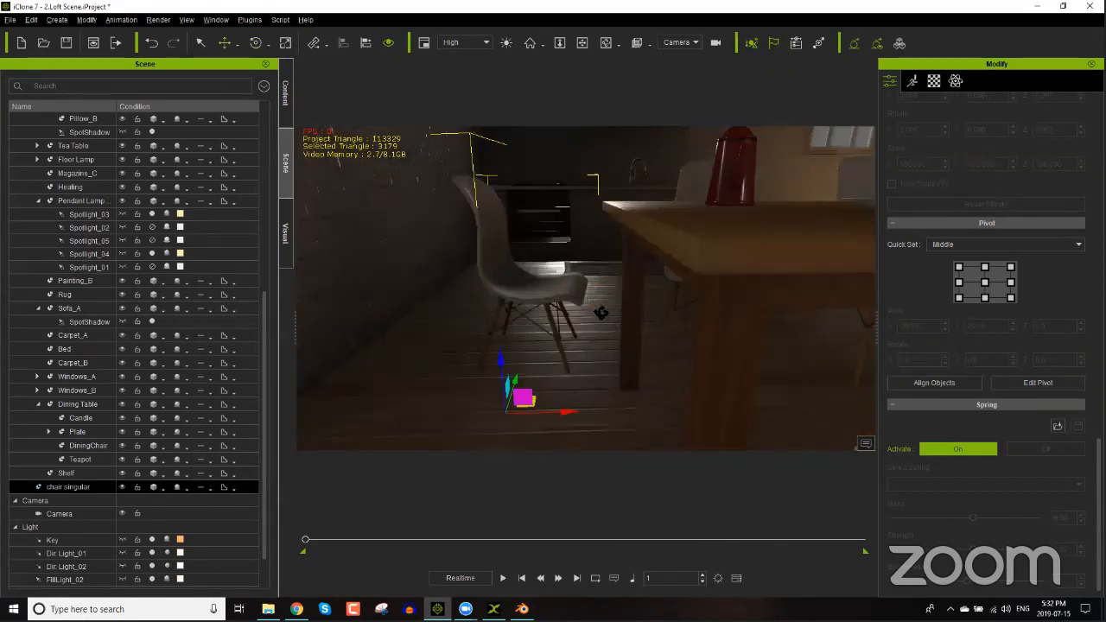
left_click(984, 281)
Step: Reposition the chair singular prop's pivot beneath the chair near floor level, at about Y 238.8
right_click_drag(568, 287, 365, 221)
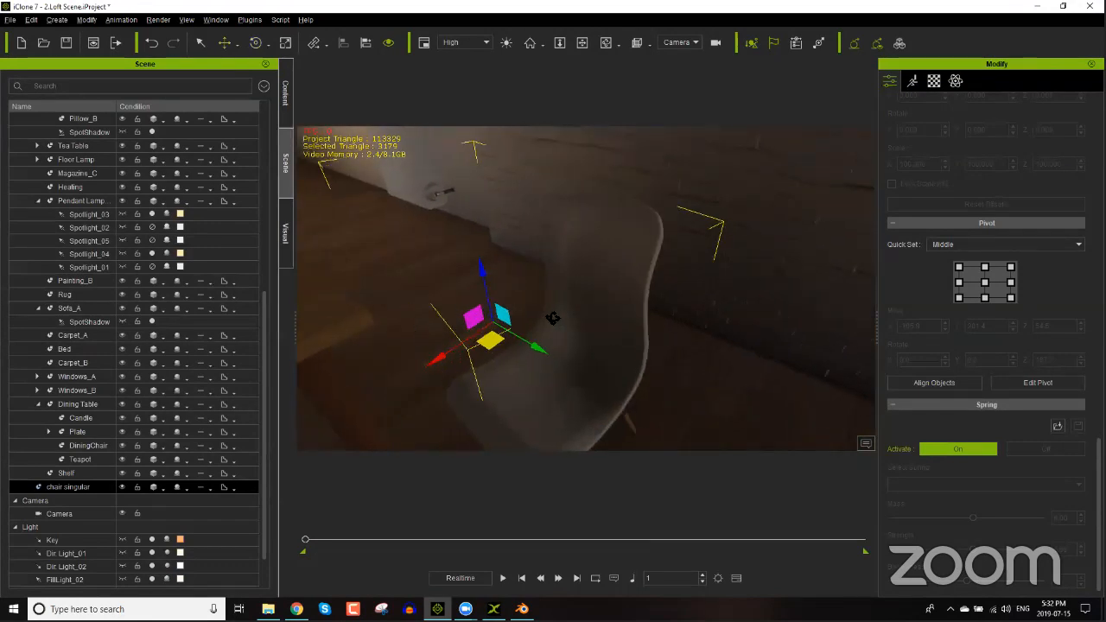
right_click_drag(454, 321, 612, 342)
left_click(1040, 384)
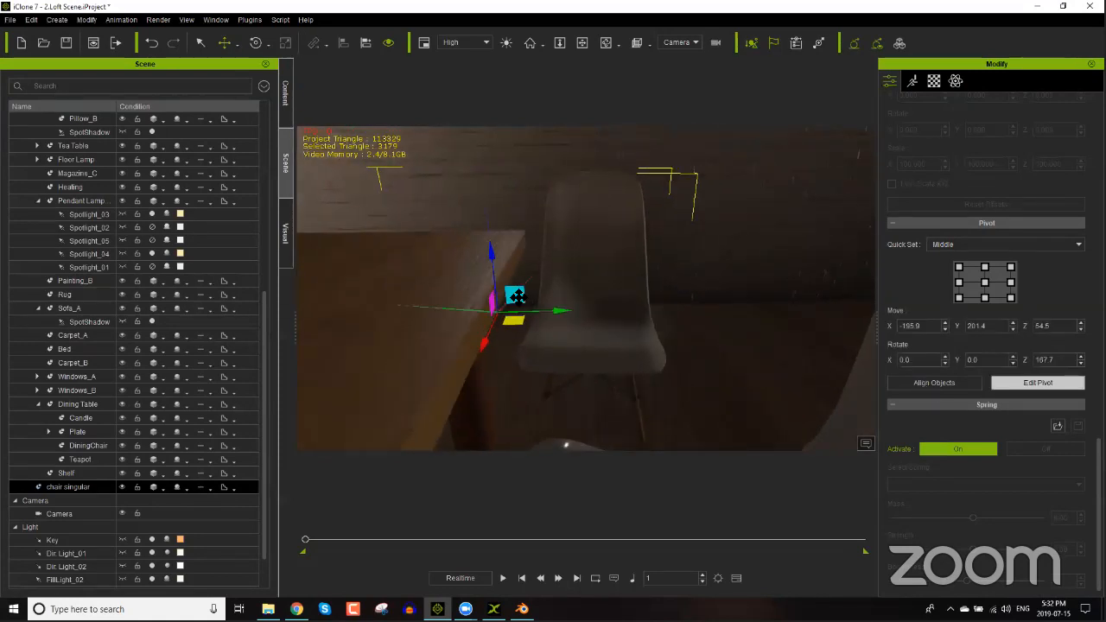
left_click_drag(601, 396, 621, 403)
right_click_drag(620, 403, 593, 283)
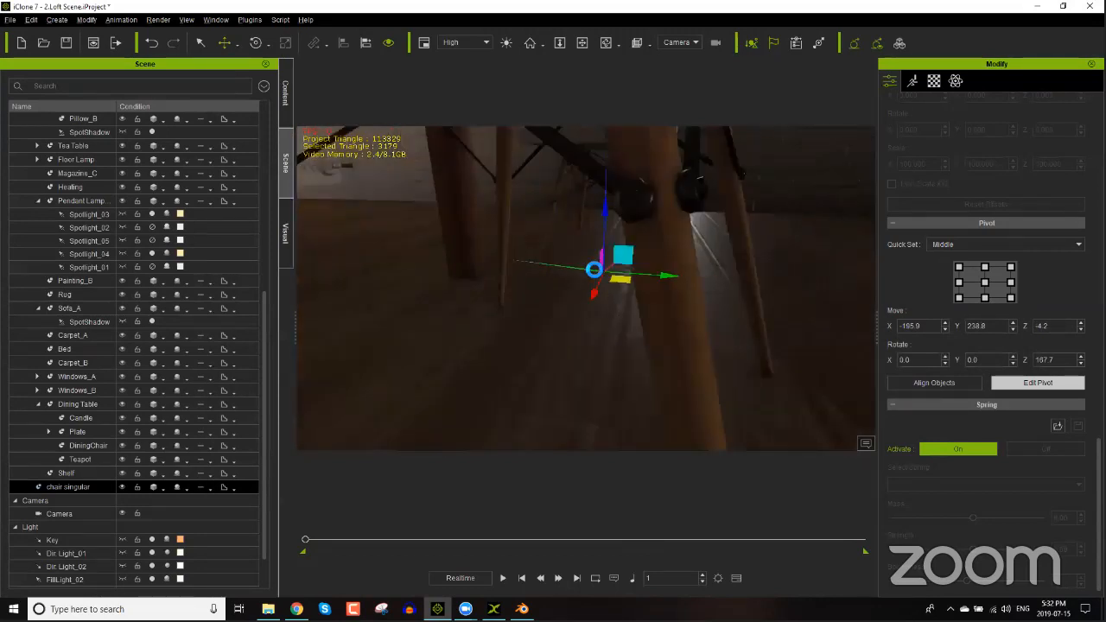
right_click_drag(590, 219, 598, 228)
left_click_drag(594, 209, 596, 168)
left_click(1051, 384)
Step: Rotate the chair singular prop around its new pivot and raise it slightly
right_click_drag(468, 232, 527, 206)
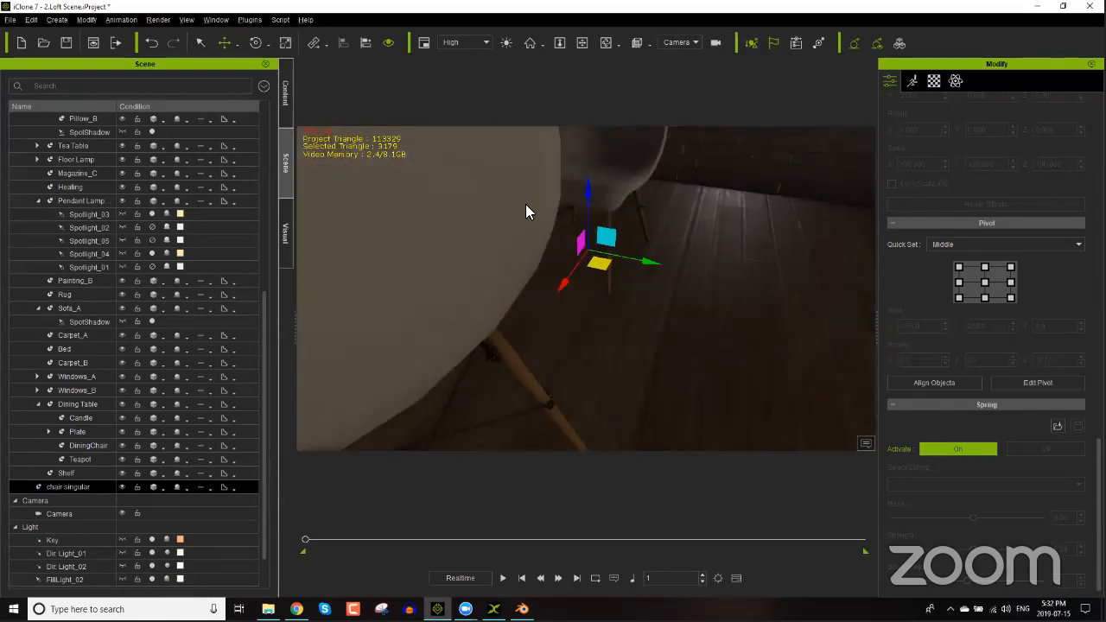
right_click_drag(500, 262, 593, 364)
key("e")
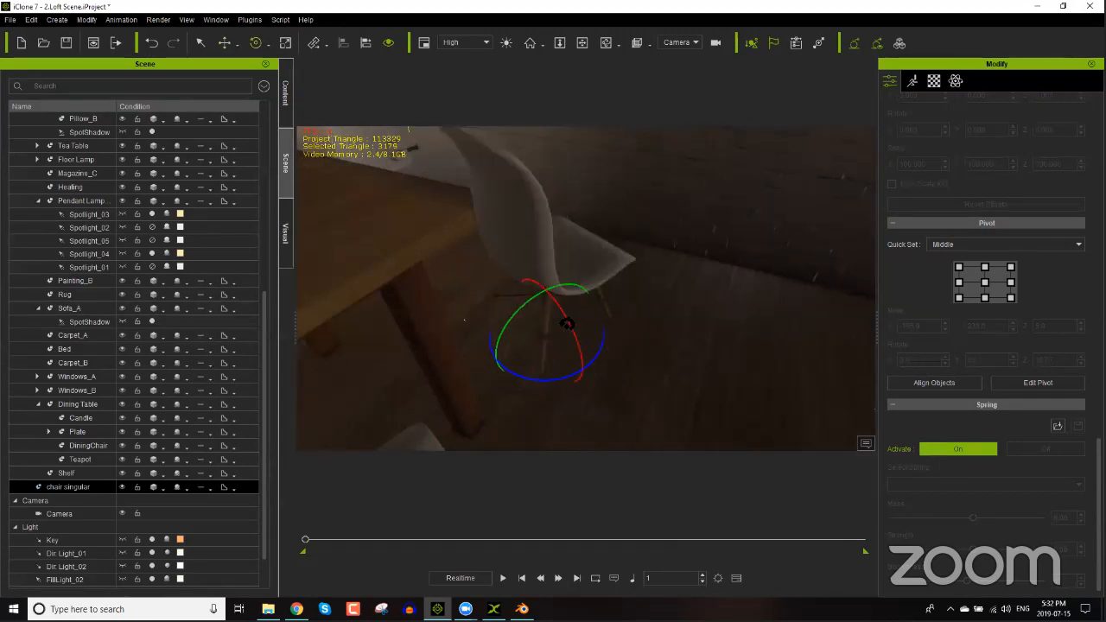
left_click_drag(553, 282, 506, 319)
right_click_drag(506, 320, 536, 307)
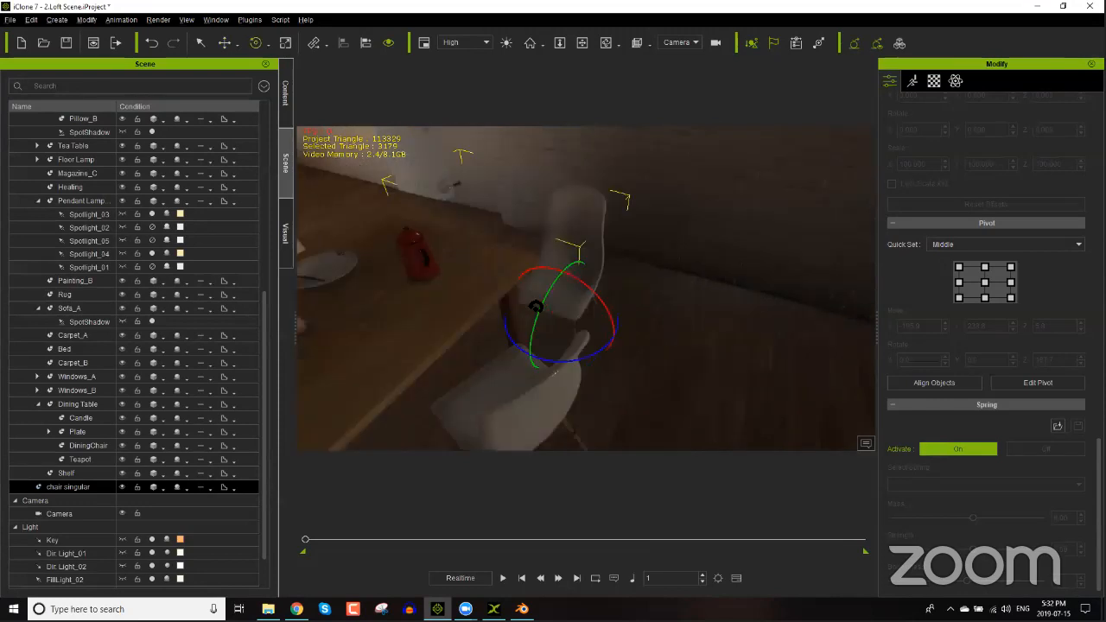
key("w")
left_click_drag(561, 273, 564, 261)
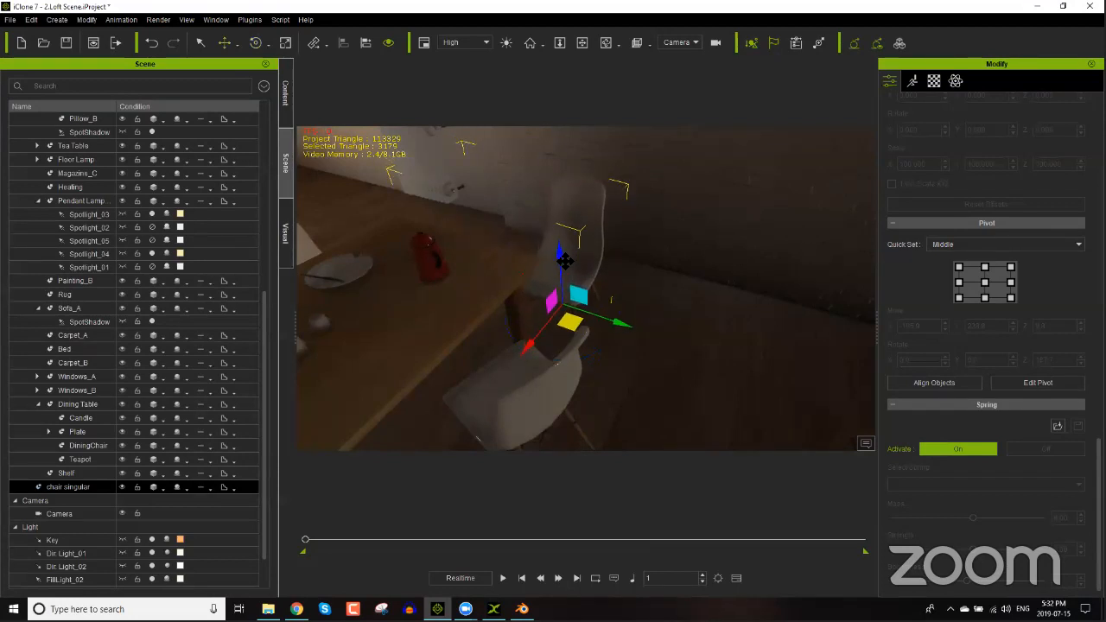
Step: Duplicate the chair twice along the green Y axis to form a row of three beside the wall
left_click_drag(619, 323, 714, 371, "ctrl")
right_click_drag(691, 348, 535, 331)
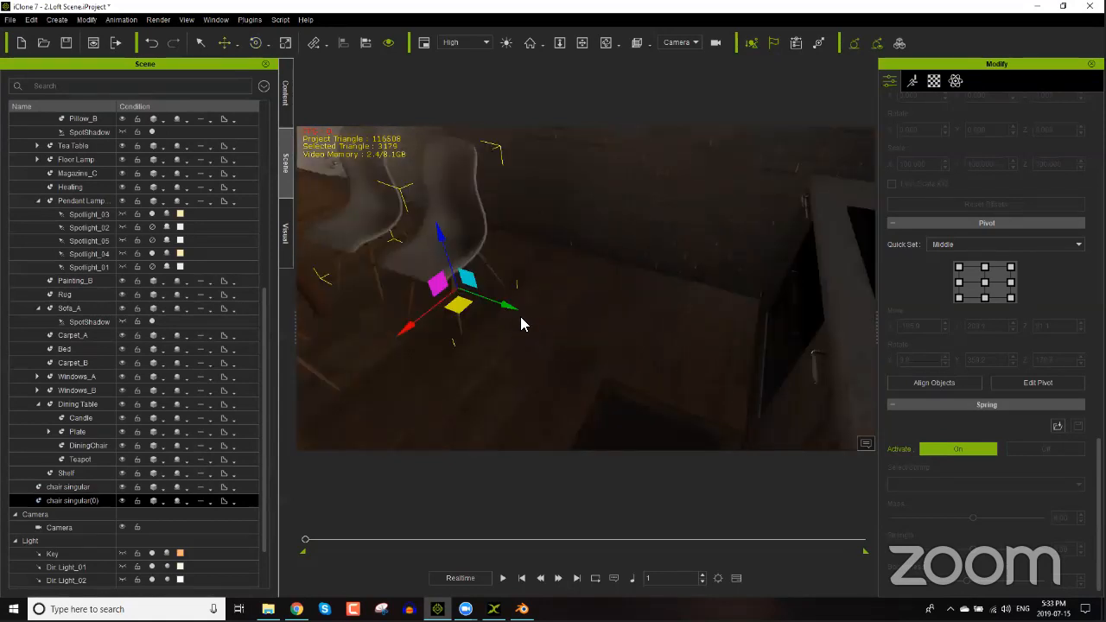
left_click_drag(515, 309, 609, 336, "ctrl")
right_click_drag(409, 309, 639, 310)
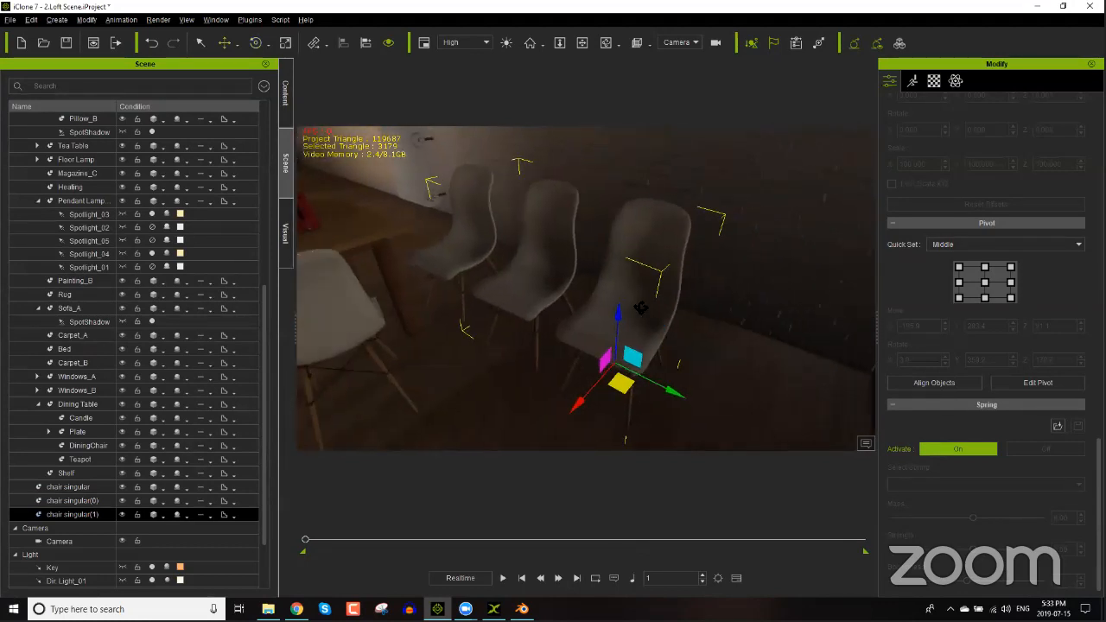
Step: Save the selected chair as a custom prop named "Single chair" and place one at the table end of the row, slightly raised
left_click(286, 102)
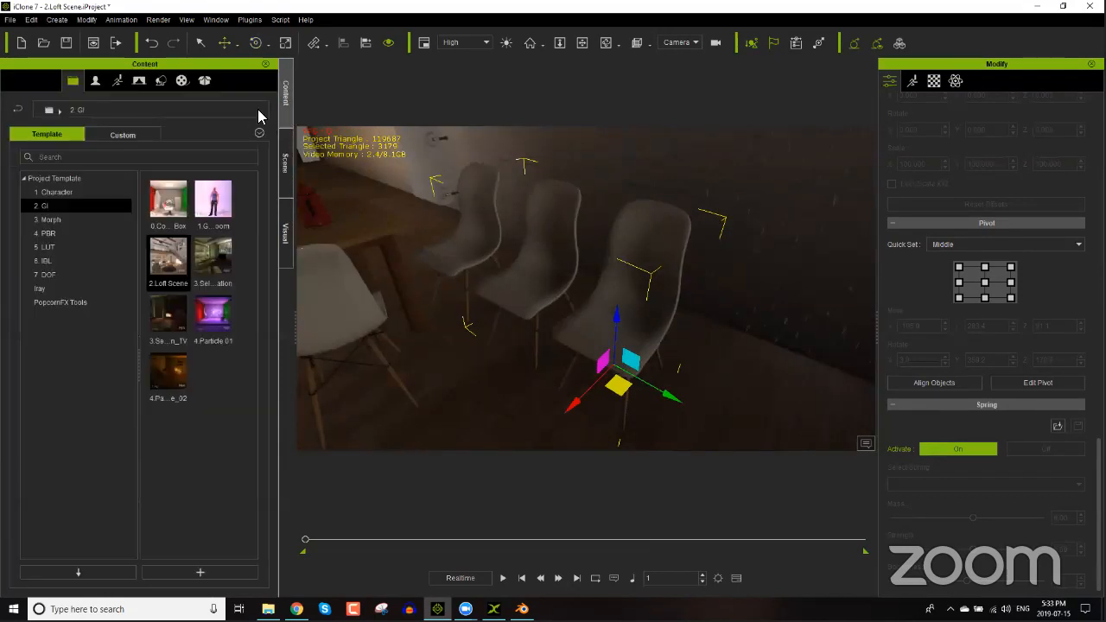
left_click(157, 83)
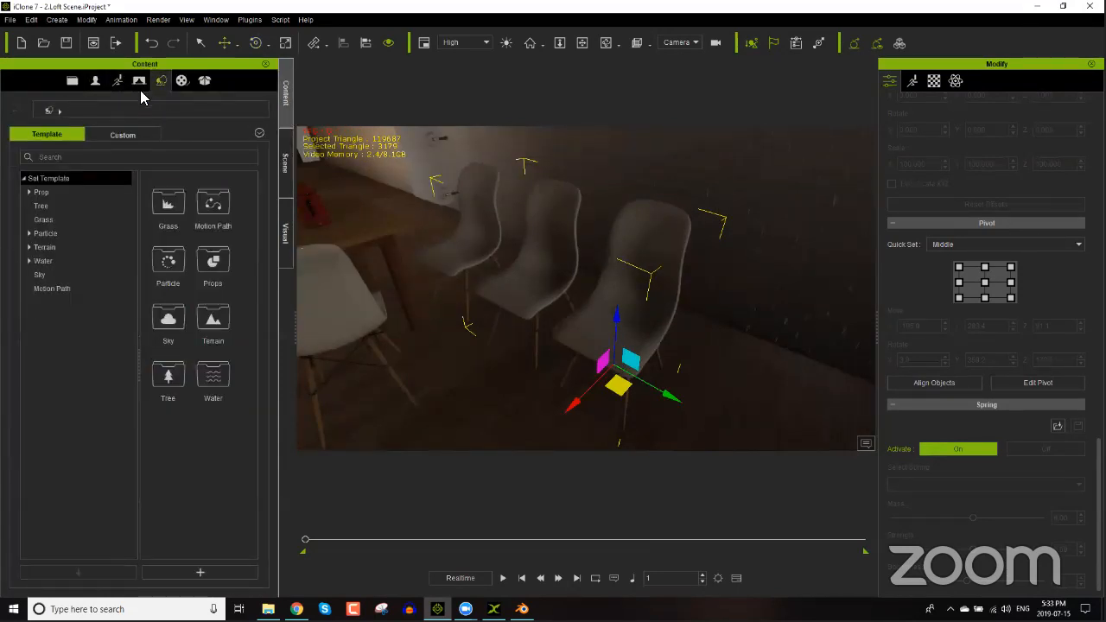
left_click(116, 135)
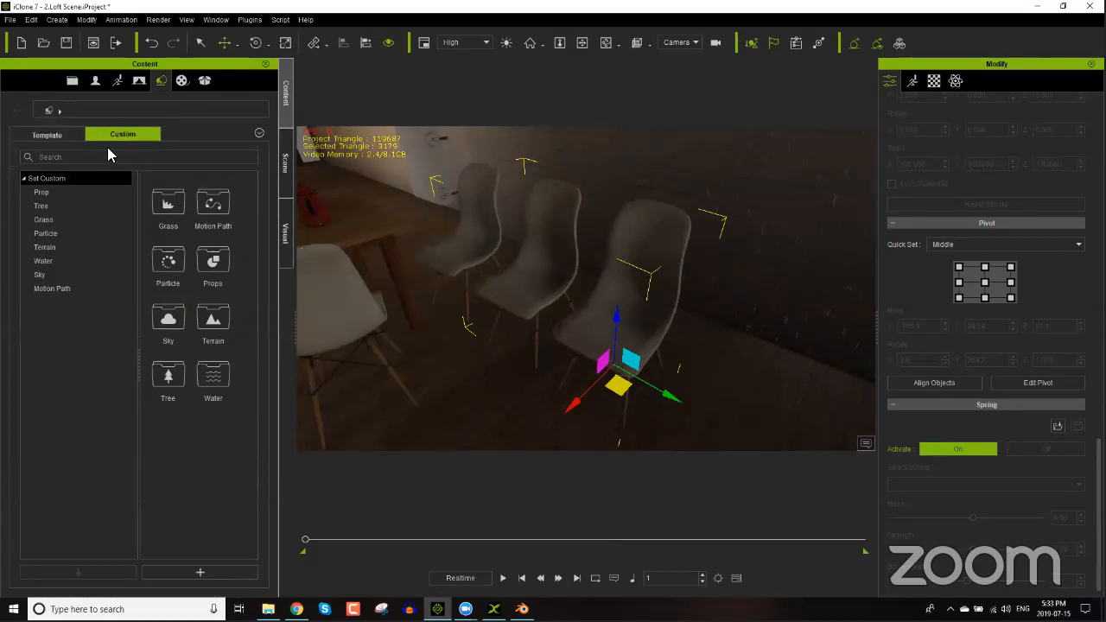
left_click(102, 195)
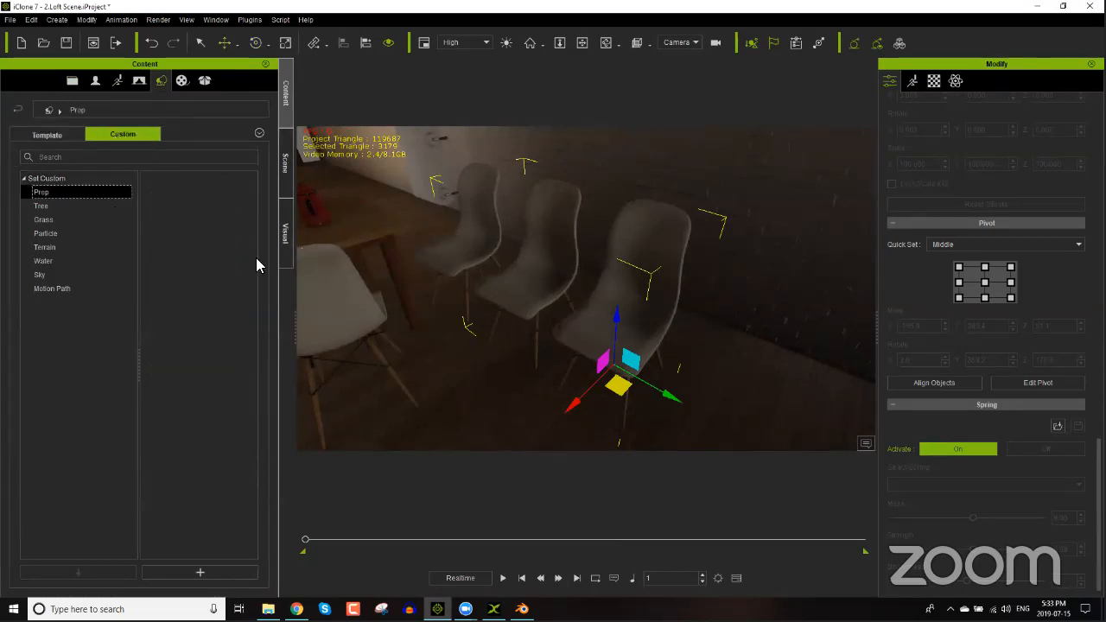
left_click(205, 571)
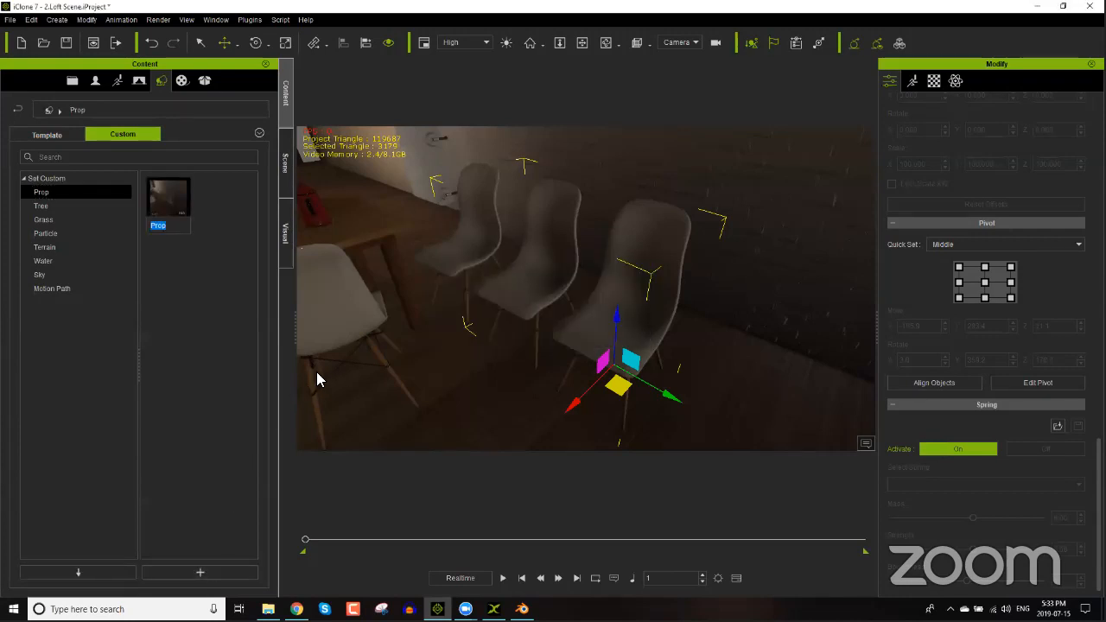
type("Single chair")
key("Return")
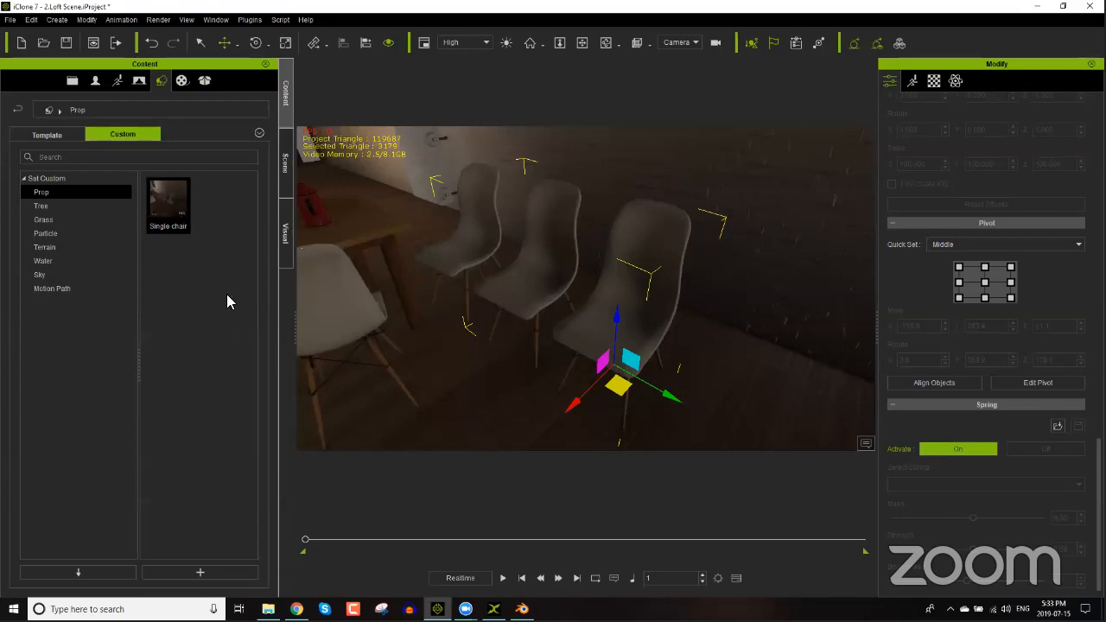
left_click_drag(173, 207, 432, 264)
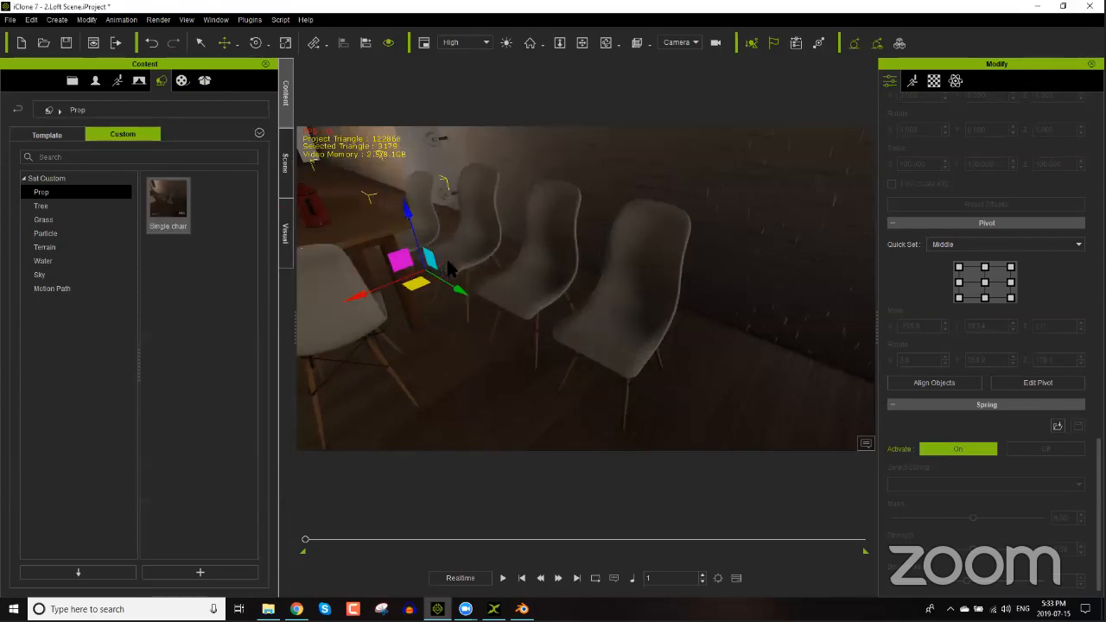
left_click_drag(413, 209, 410, 200)
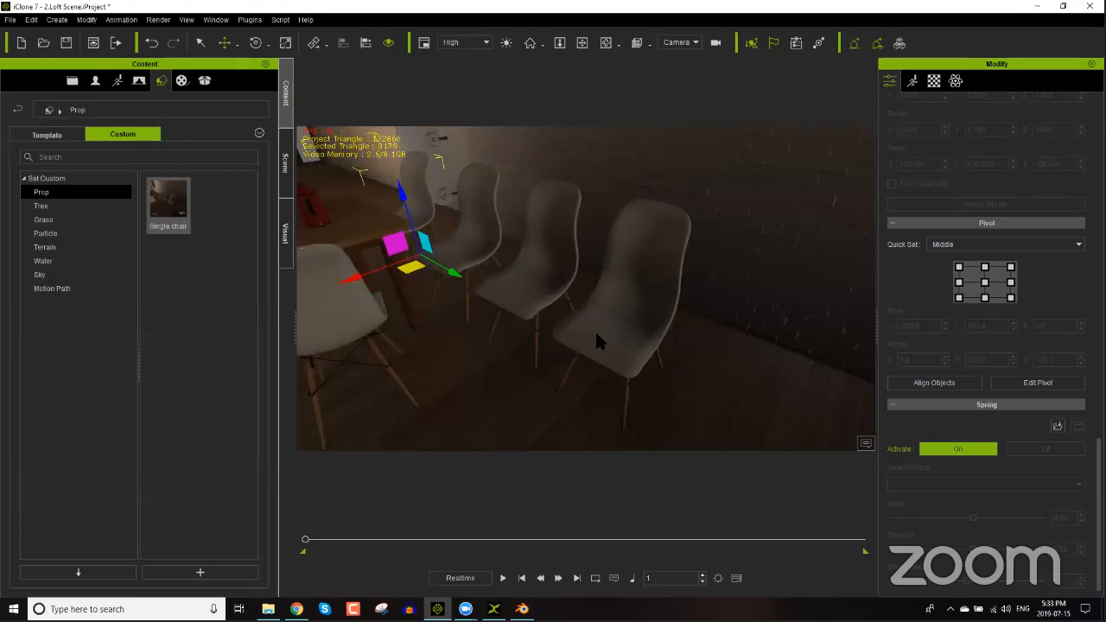
Step: Examine the DiningChair material's PBR texture channels and strength on the chair farthest from the table
left_click(629, 324)
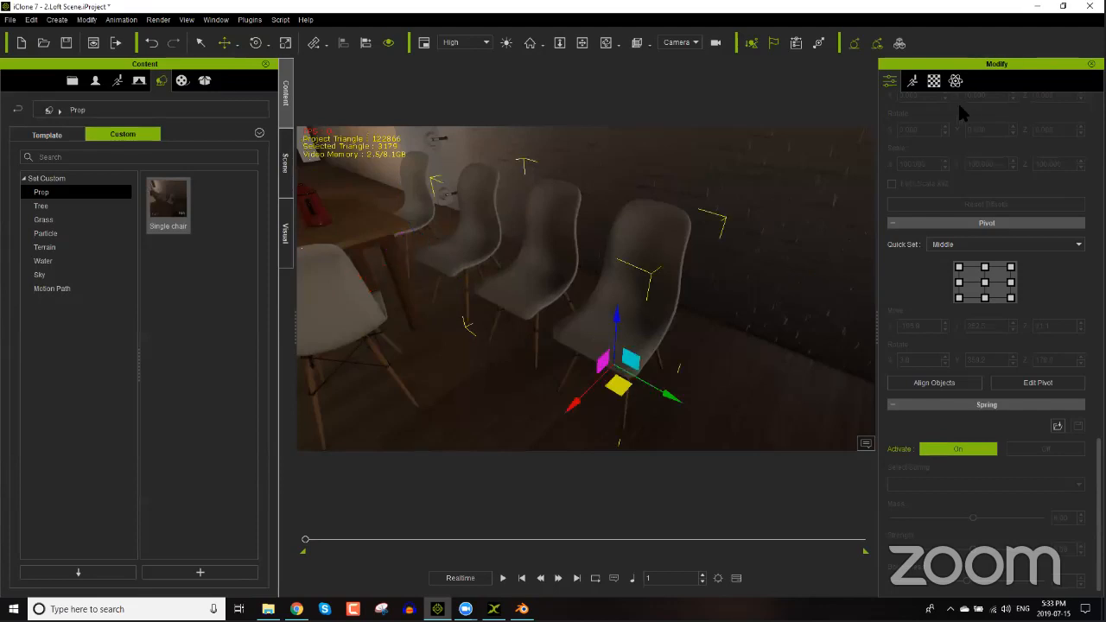
left_click(934, 81)
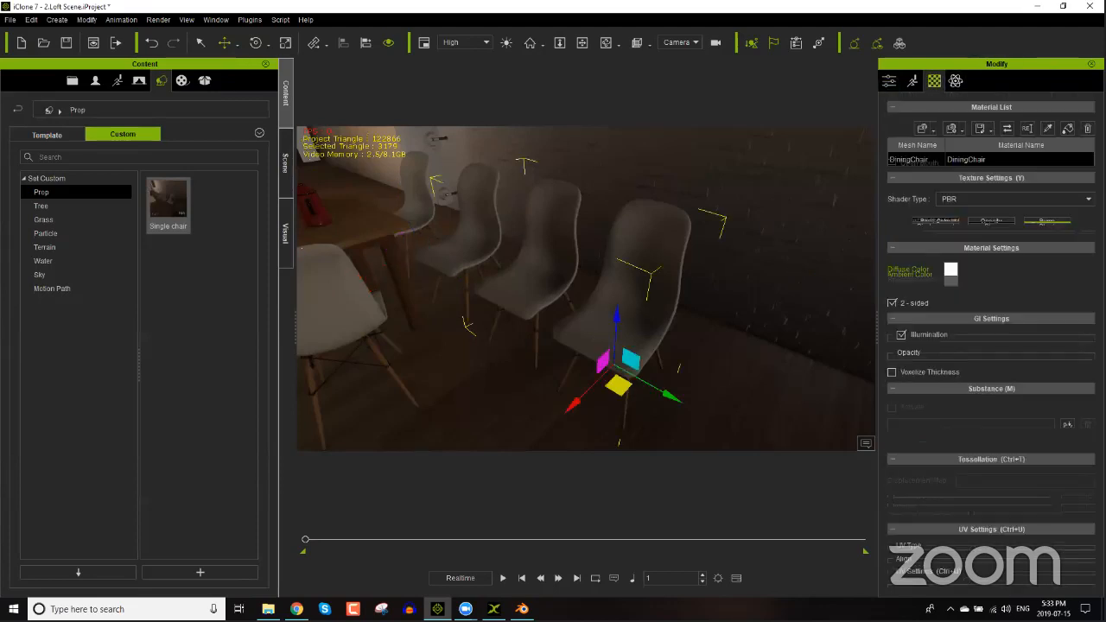
scroll(938, 194, "down", 5)
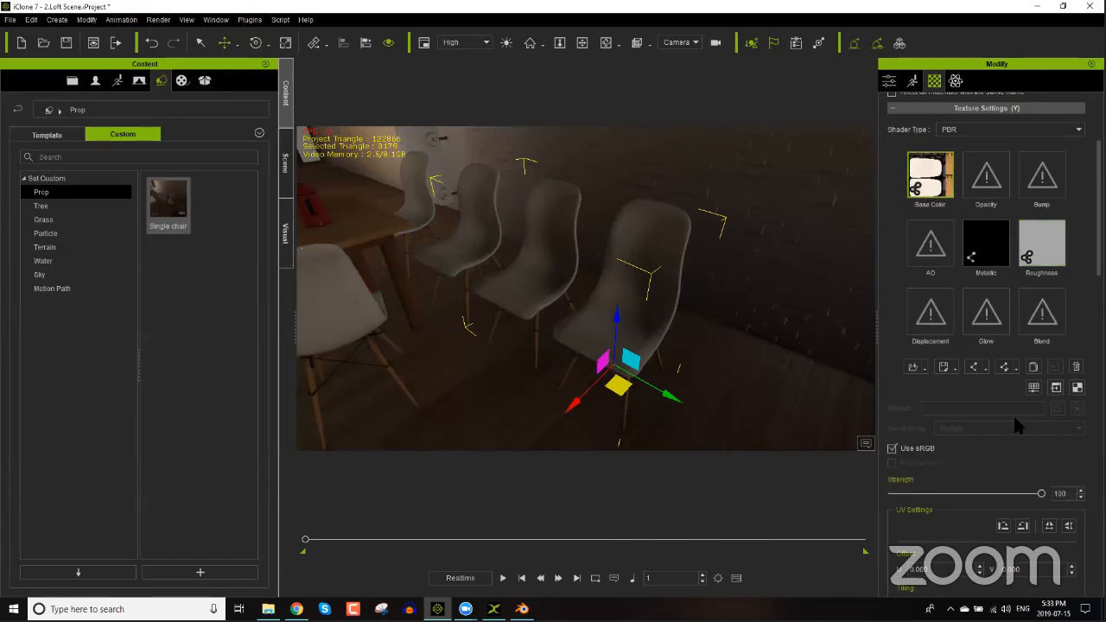
mouse_move(1040, 493)
left_mouse_down()
mouse_move(952, 496)
mouse_move(1060, 494)
left_mouse_up()
scroll(985, 346, "up", 3)
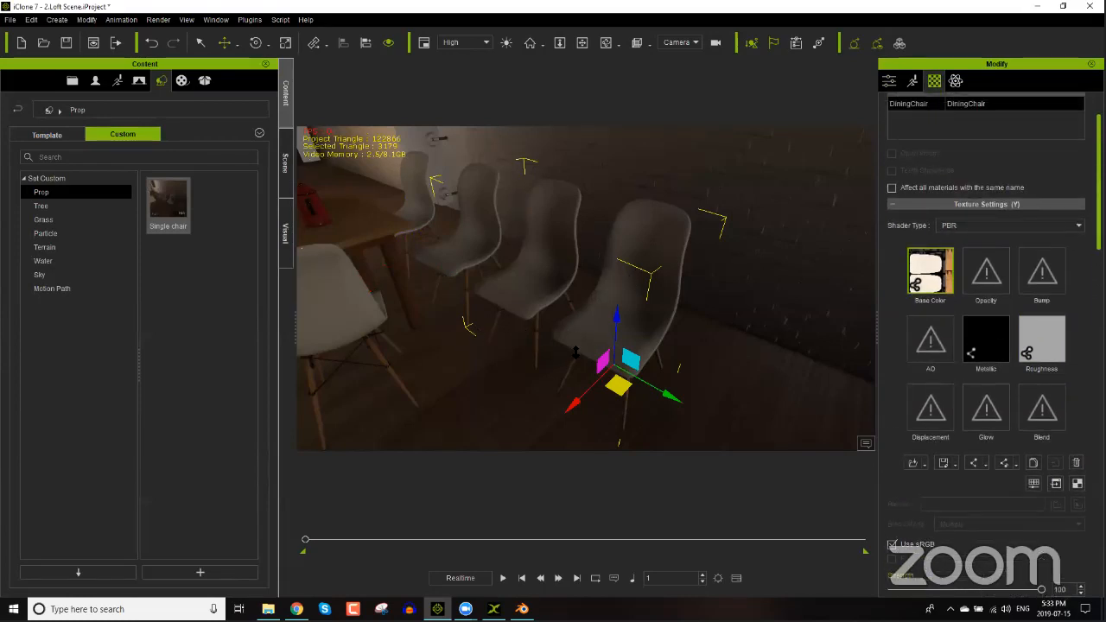
scroll(575, 355, "down", 4)
Step: Delete the three single chairs nearest the table, keeping only the last chair in the row
left_click(520, 212)
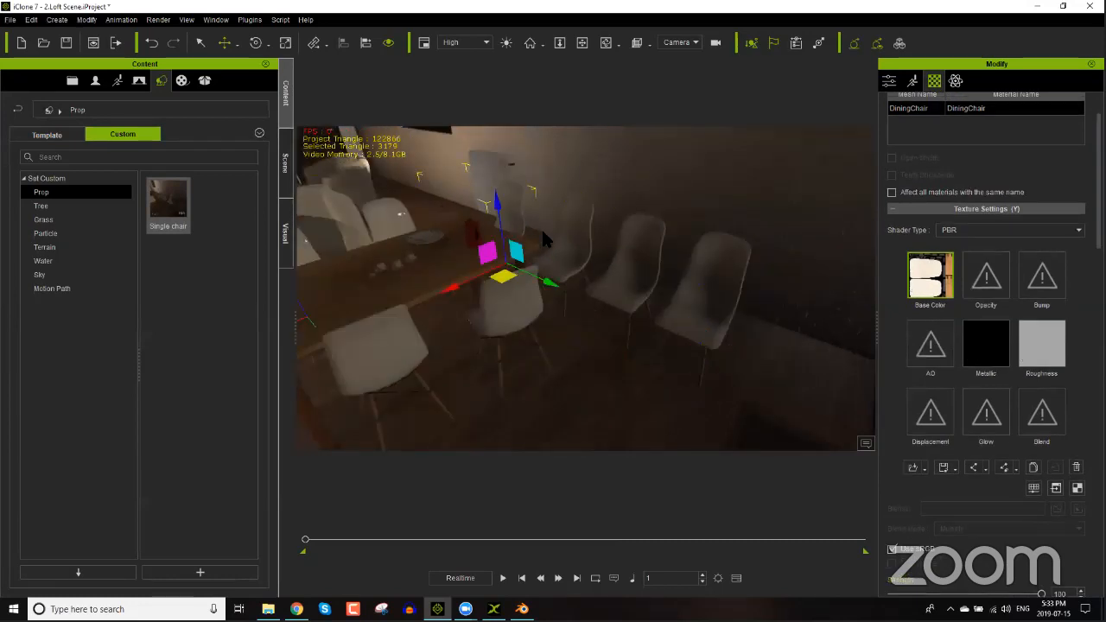
left_click(554, 240)
left_click(571, 259)
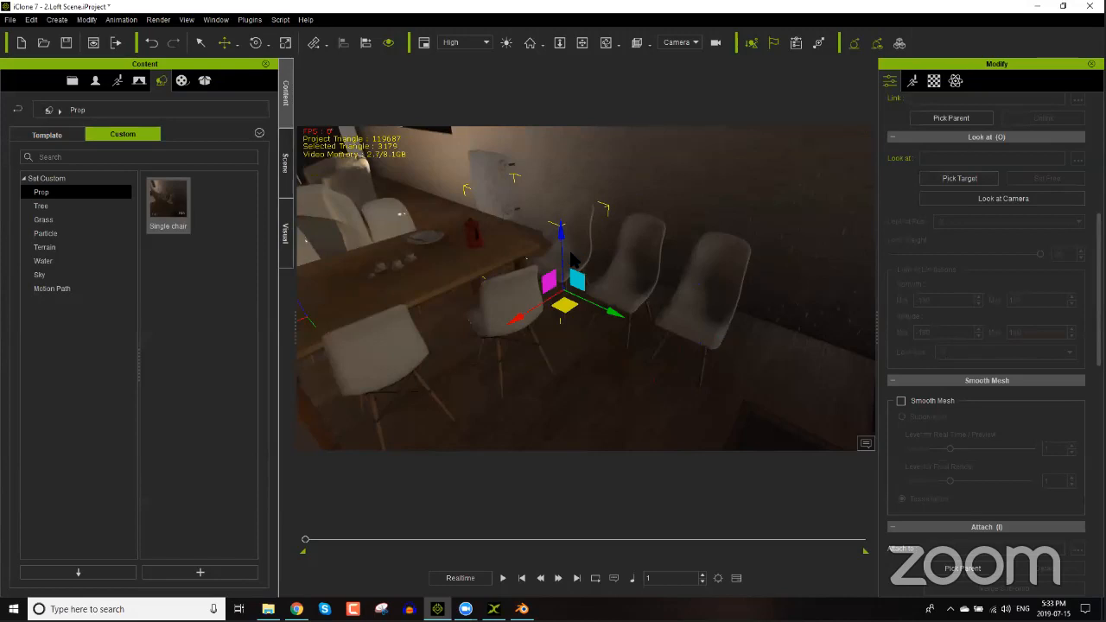
left_click(623, 267)
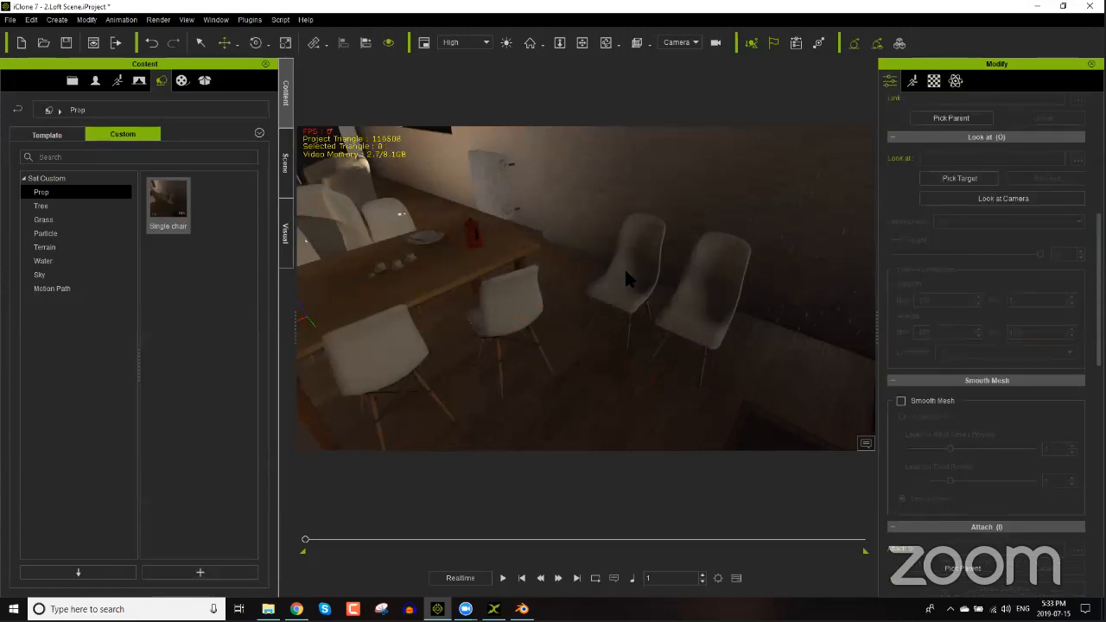
key("Delete")
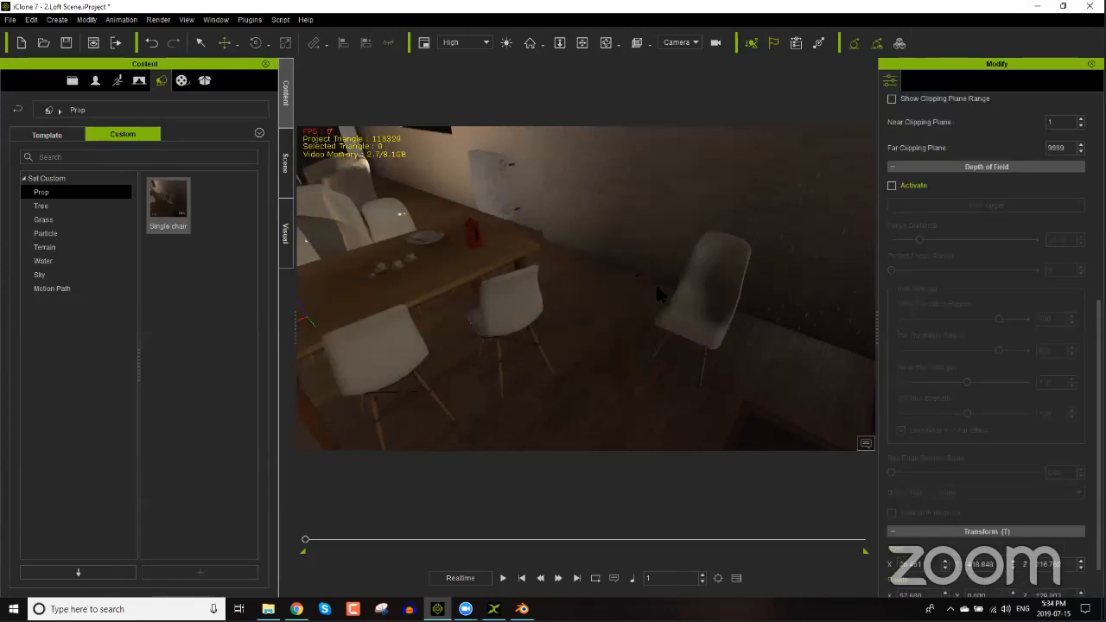
Step: Move the remaining single chair to the end of the dining table, opposite the existing side chairs near the teapot
left_click(713, 328)
left_click(699, 341)
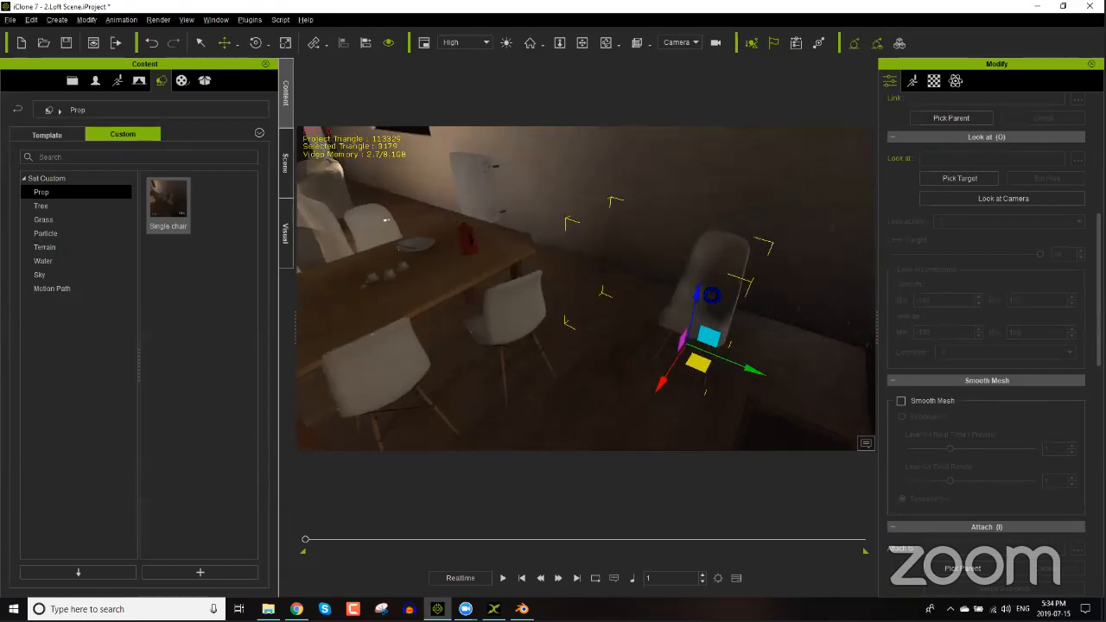
right_click_drag(704, 289, 744, 343)
left_click_drag(744, 344, 406, 214)
right_click_drag(575, 316, 550, 306)
left_click_drag(549, 306, 567, 274)
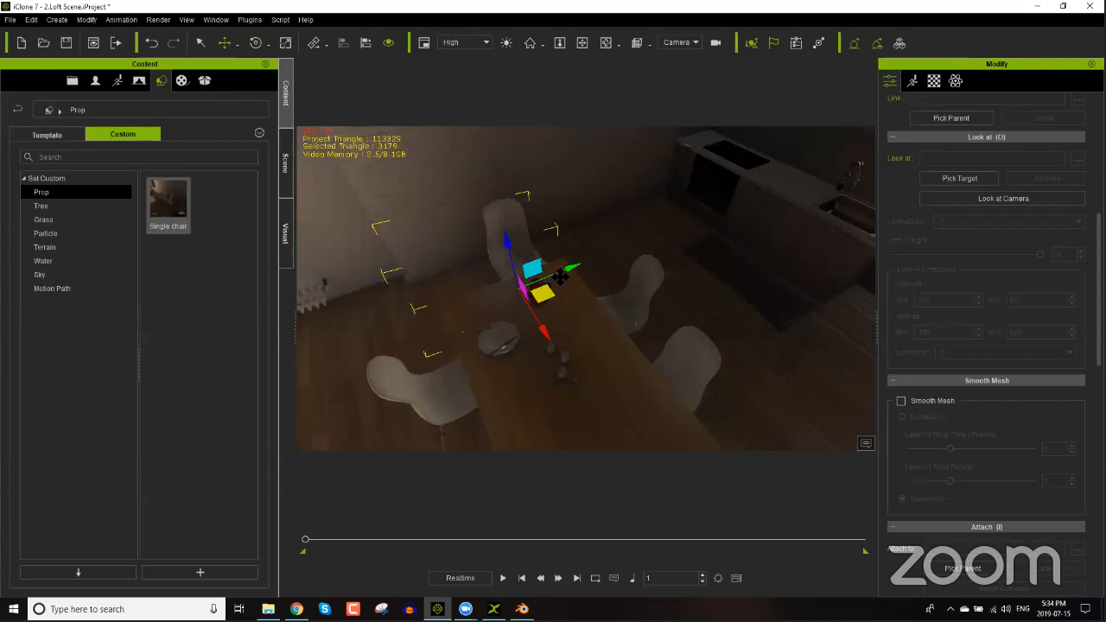
left_click_drag(539, 285, 540, 281)
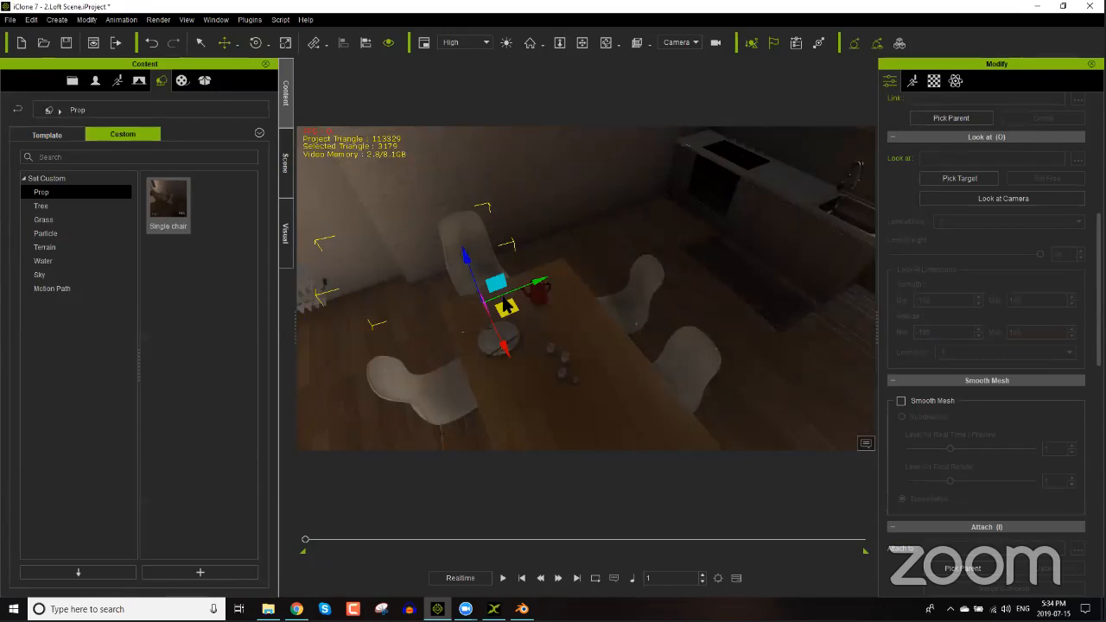
right_click_drag(555, 365, 648, 397)
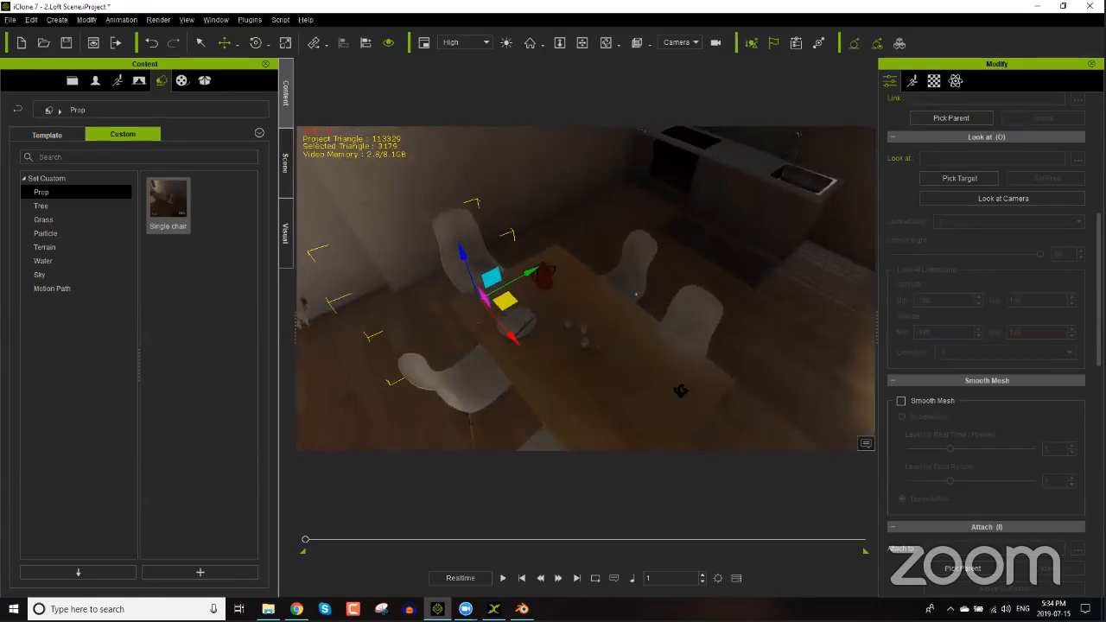
right_click_drag(565, 323, 587, 270)
right_click_drag(666, 329, 677, 287)
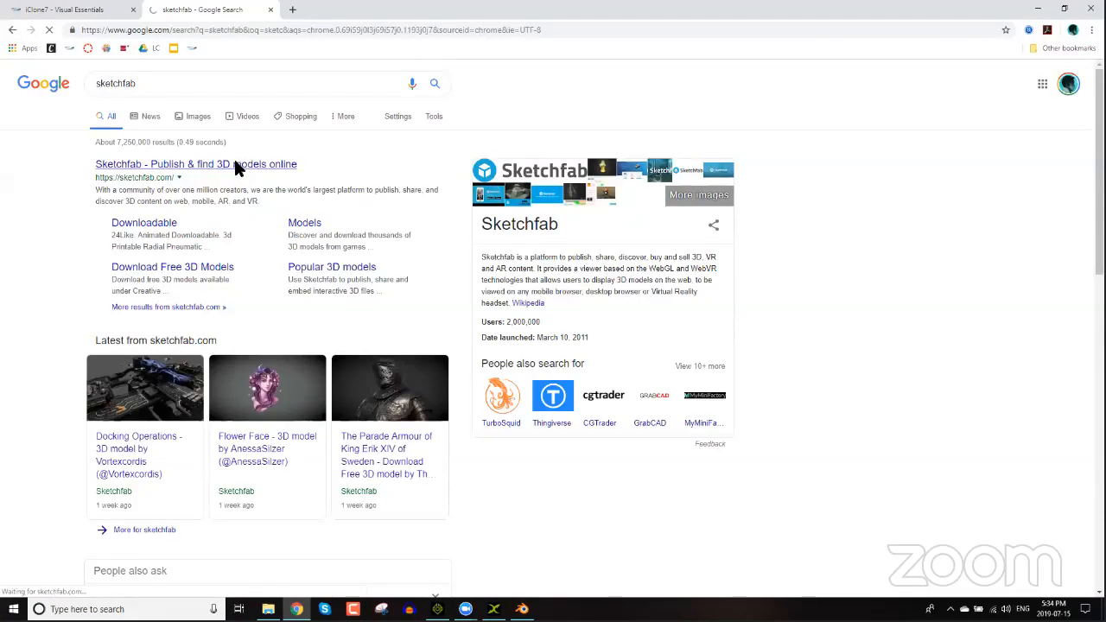
Step: Switch to Chrome, search Sketchfab for "arcade", and inspect the Pacman Arcade + animation model in its 3D viewer
left_click(237, 163)
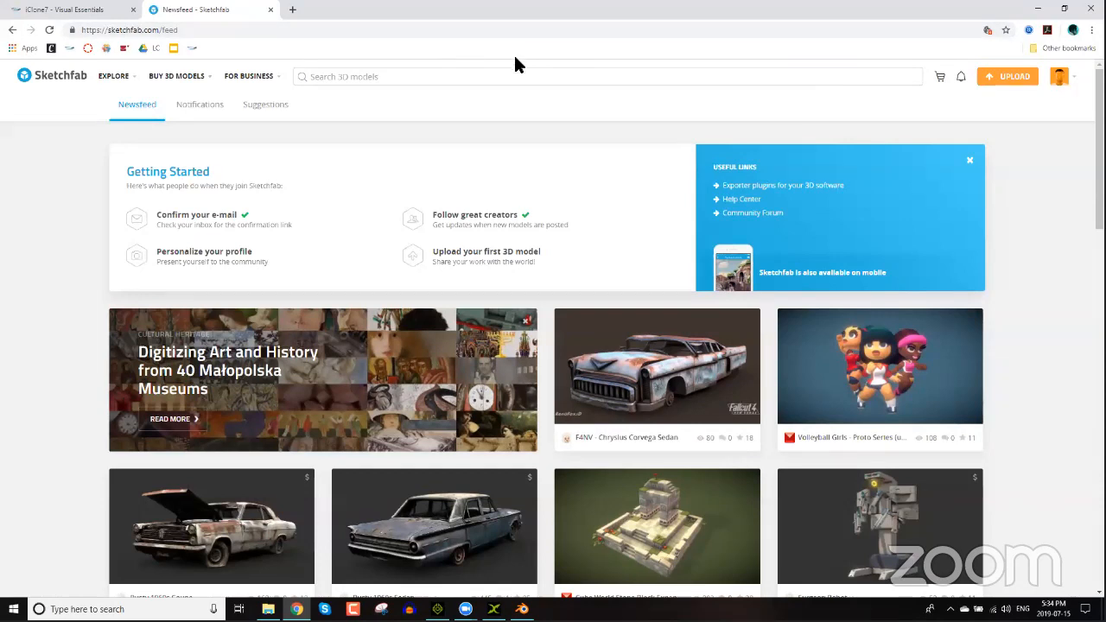
left_click(380, 79)
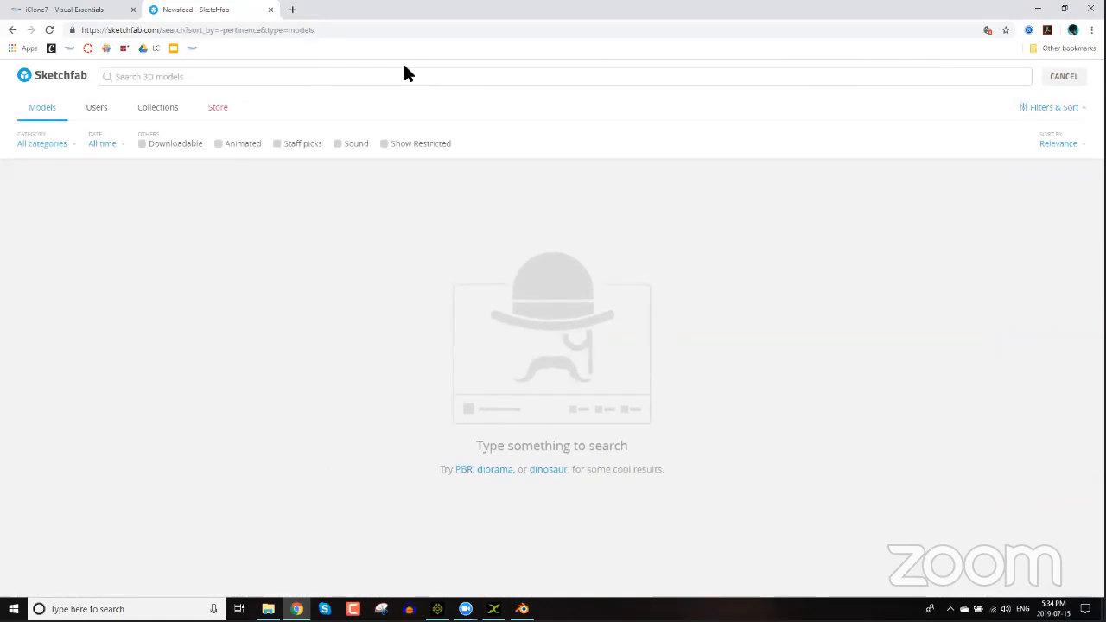
type("arcade")
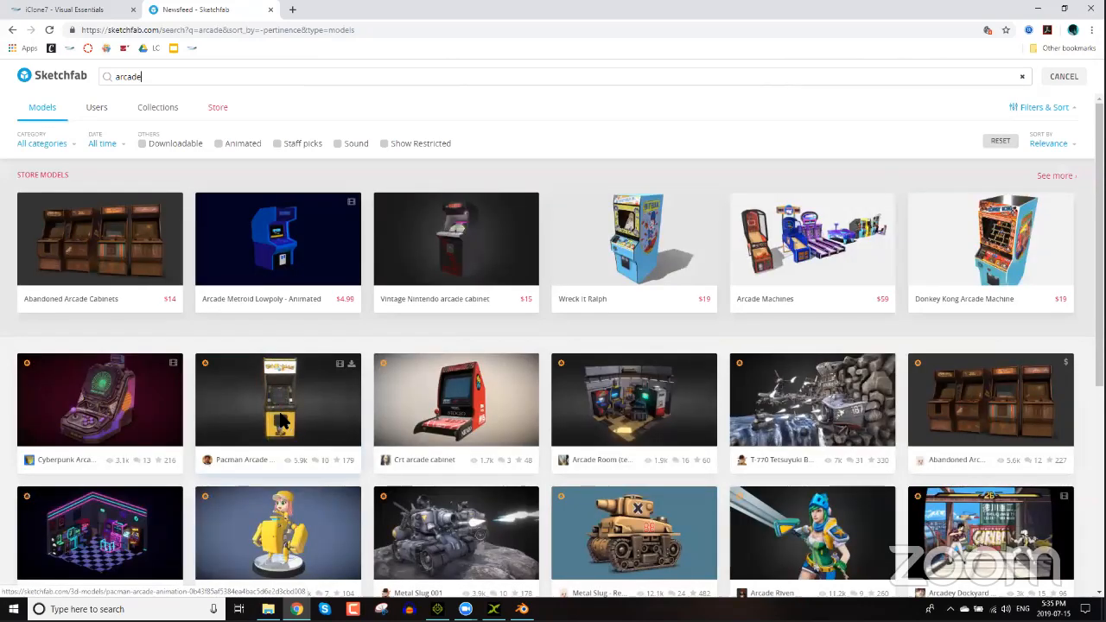
left_click(286, 421)
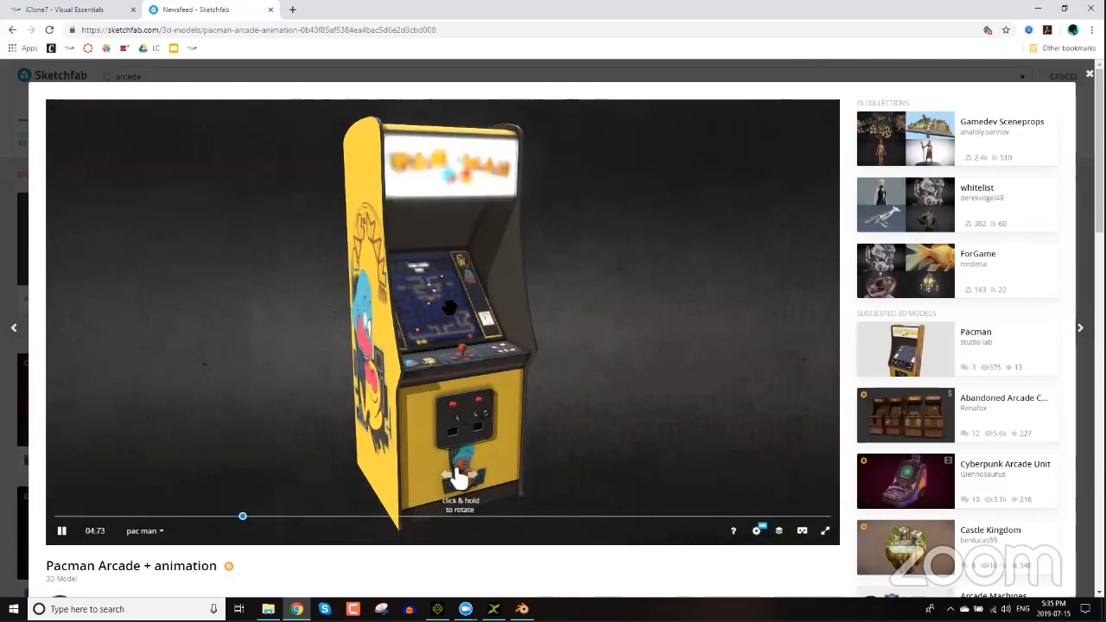
left_click_drag(483, 344, 449, 347)
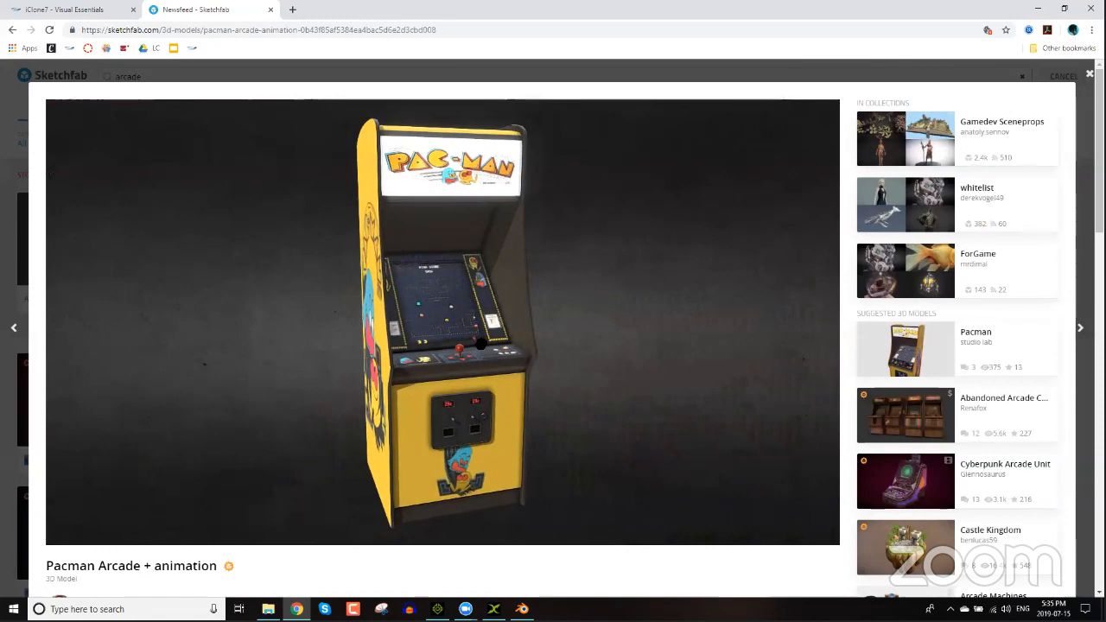
Step: Download the Pacman Arcade + animation model from Sketchfab in its original FBX format
left_click_drag(564, 339, 838, 337)
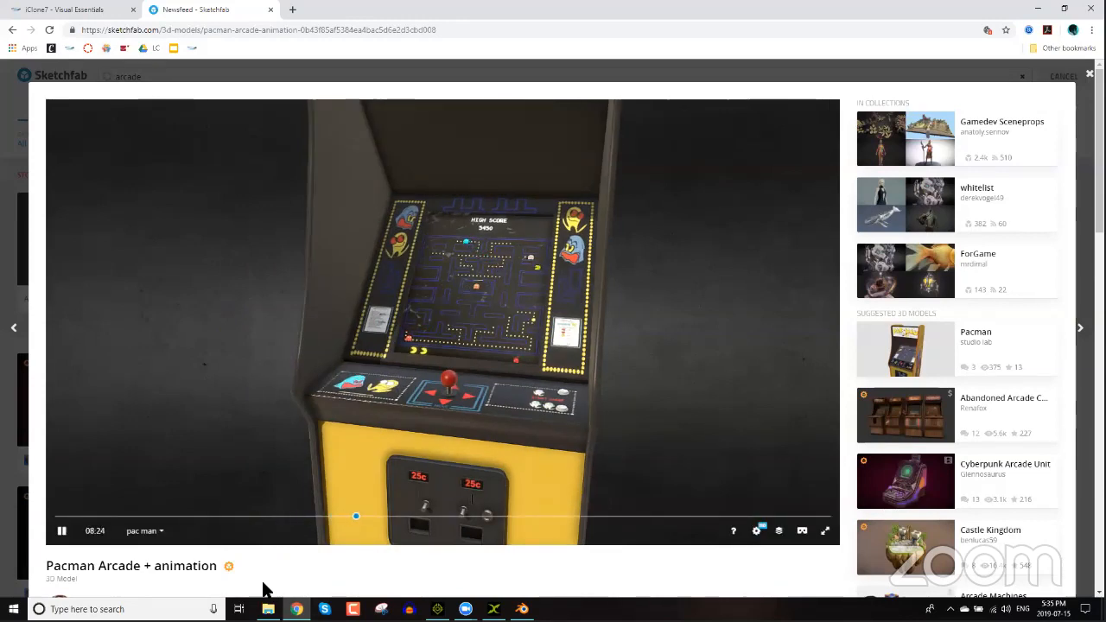
scroll(257, 563, "down", 5)
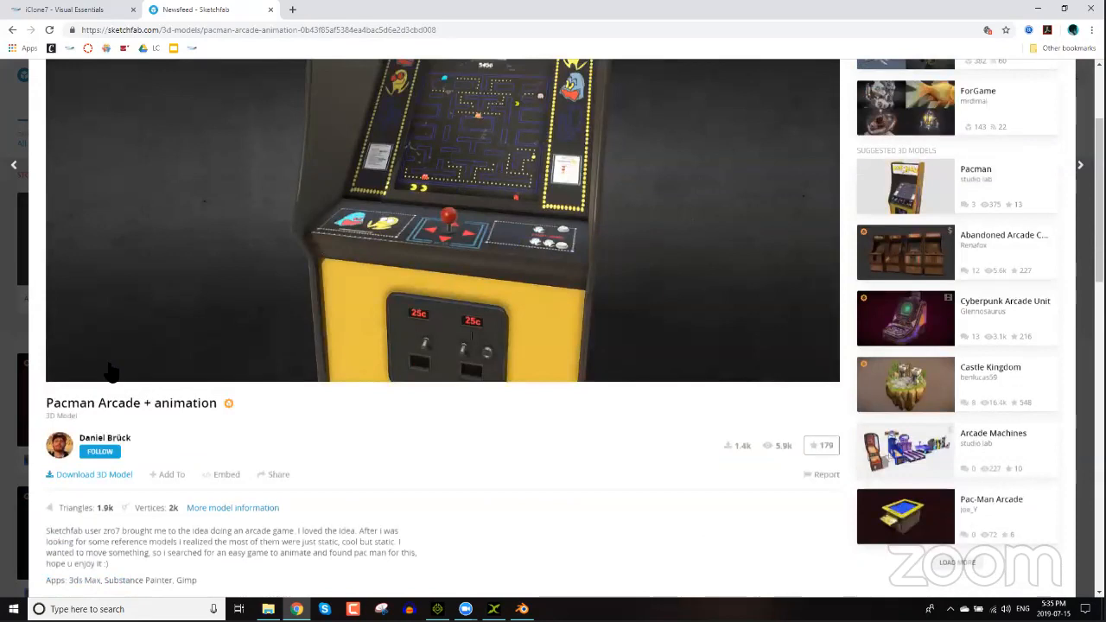
scroll(98, 358, "down", 2)
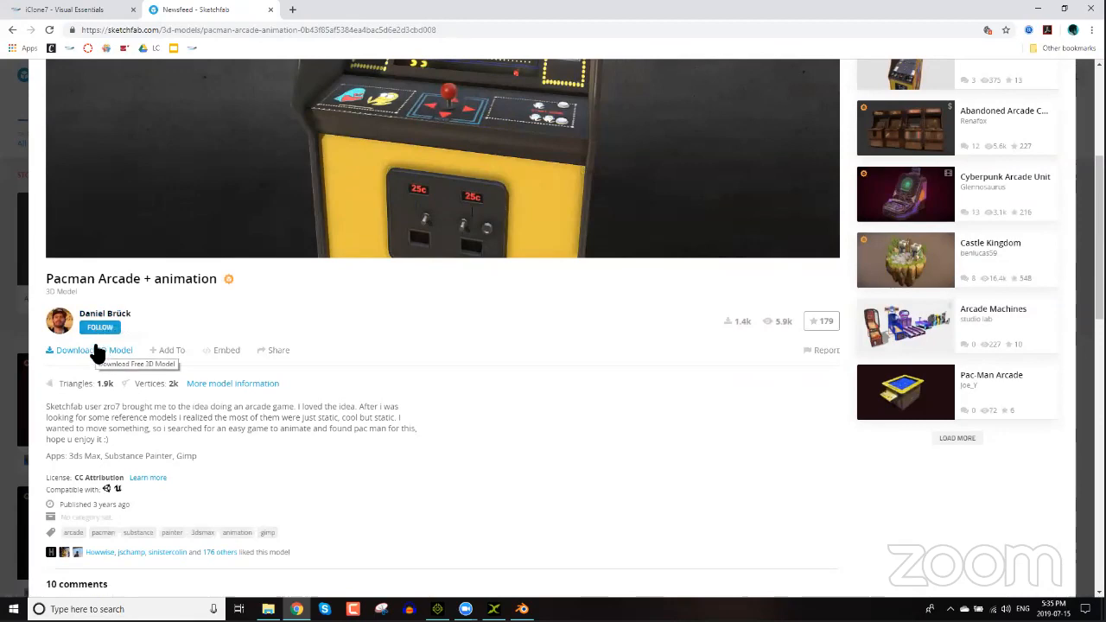
left_click(93, 345)
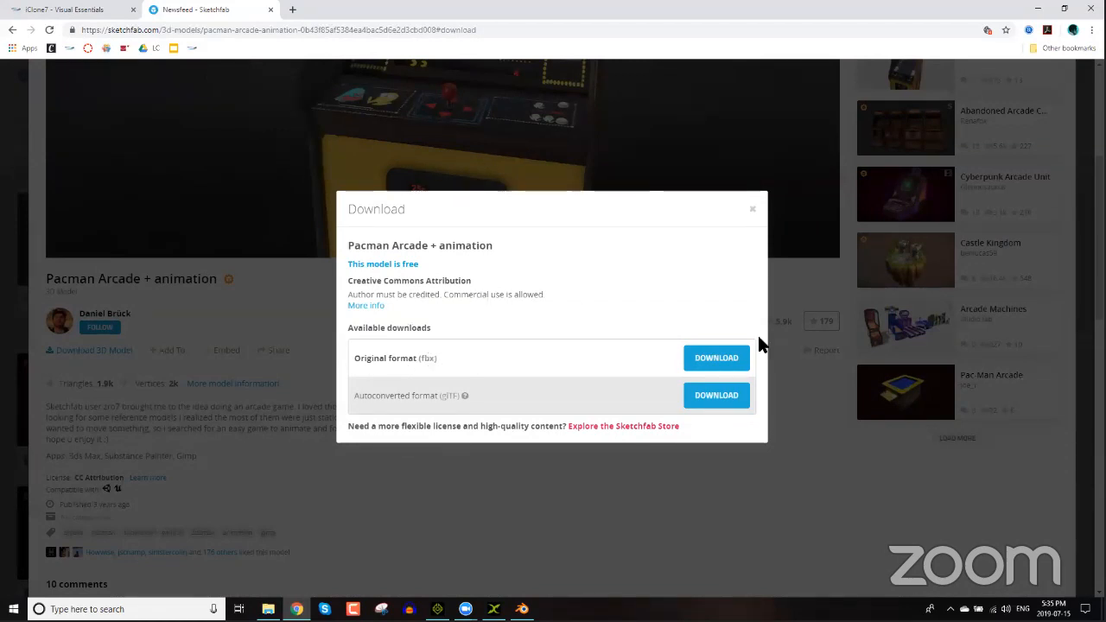
left_click(721, 360)
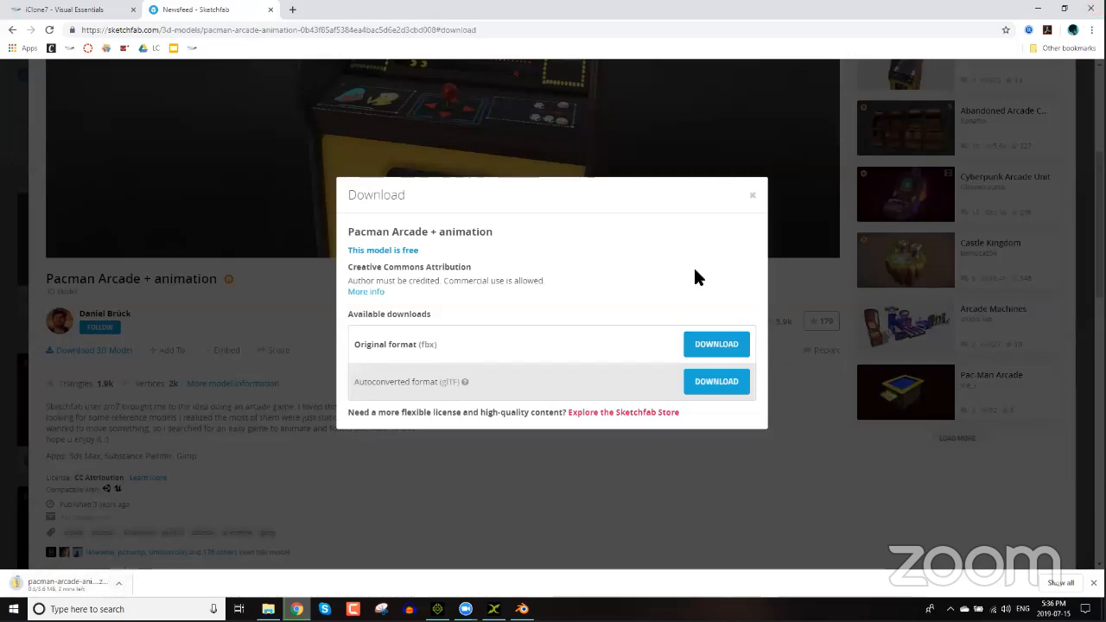
left_click(753, 197)
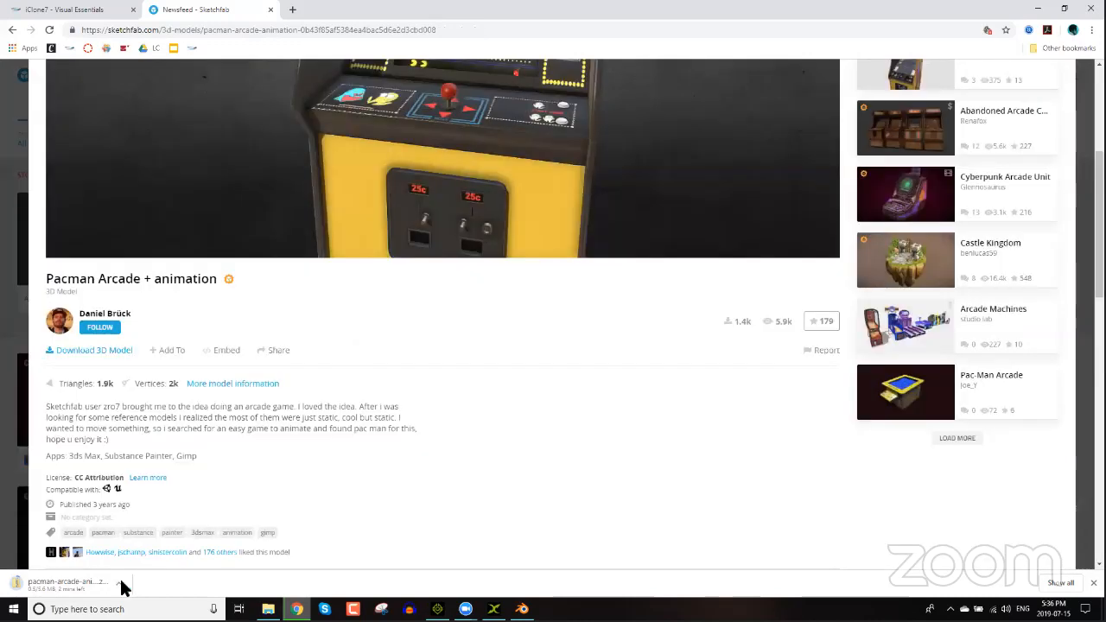
Step: Open the pacman-arcade-animation folder on the desktop and look through its source and textures subfolders
key("super+d")
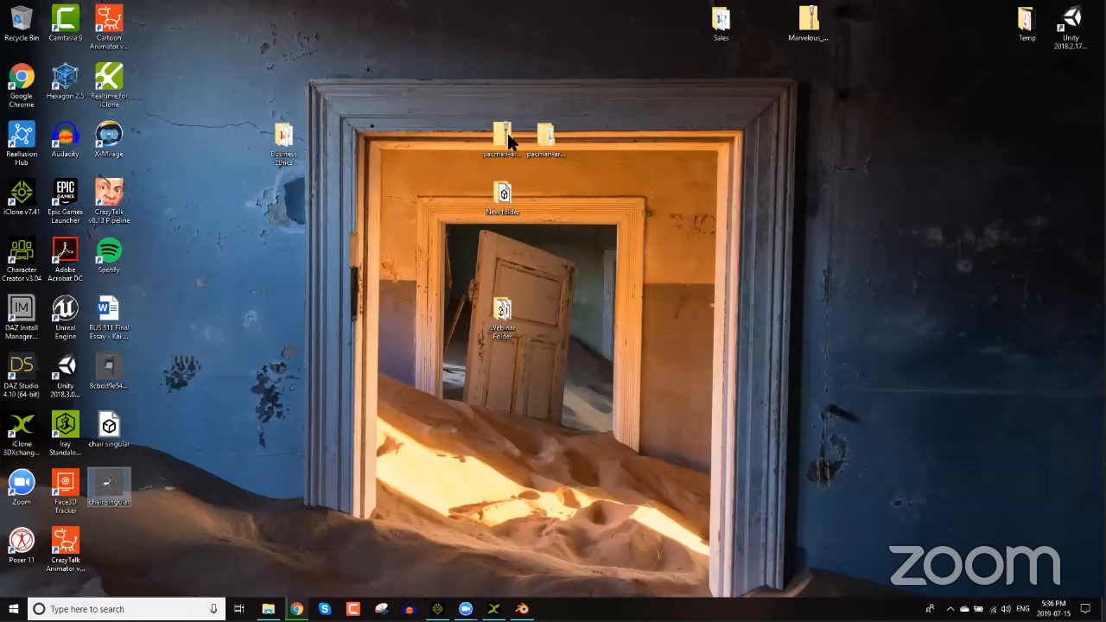
double_click(537, 137)
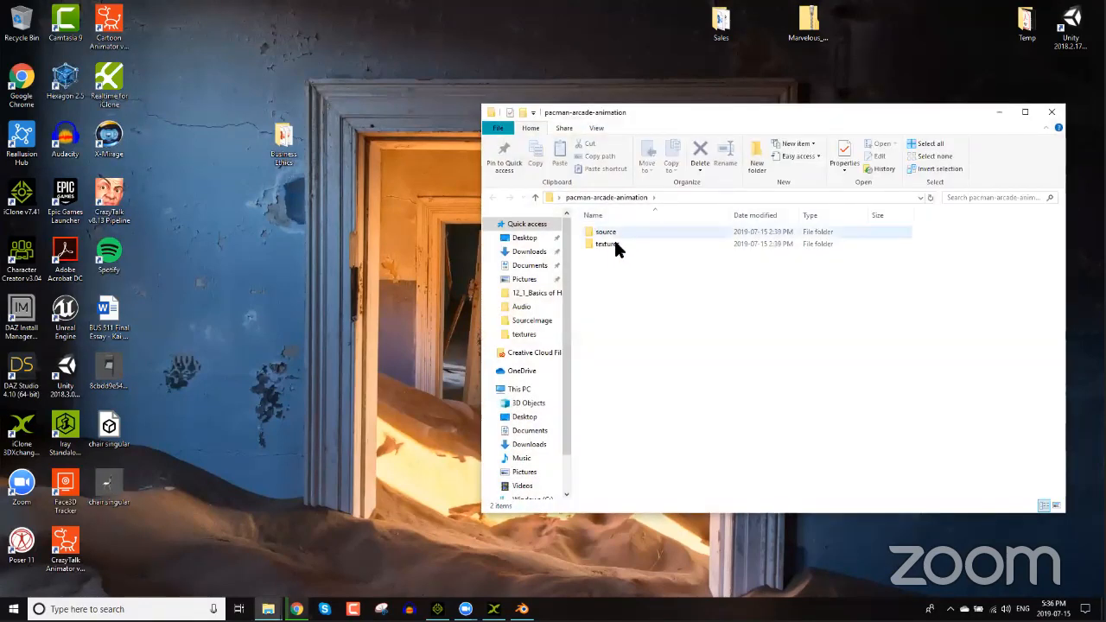
double_click(604, 233)
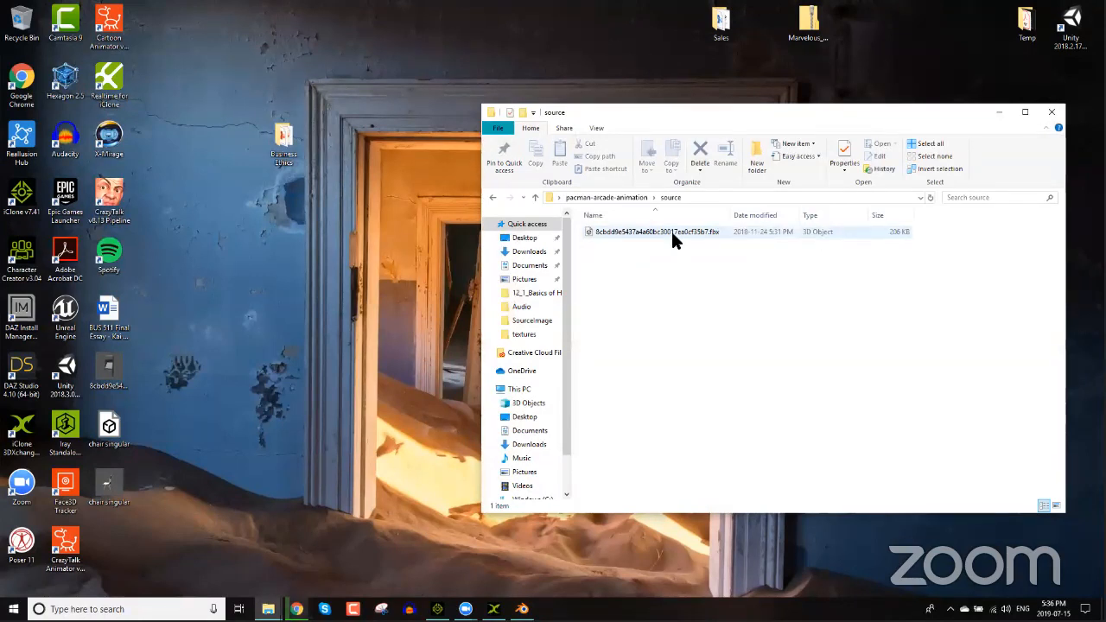
left_click(630, 196)
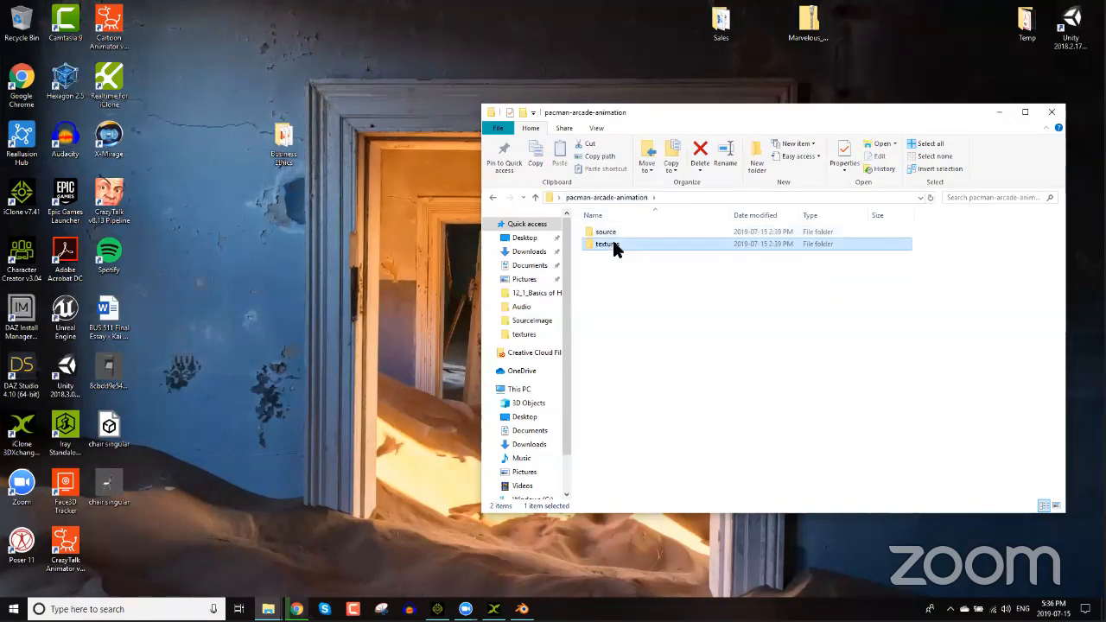
double_click(609, 244)
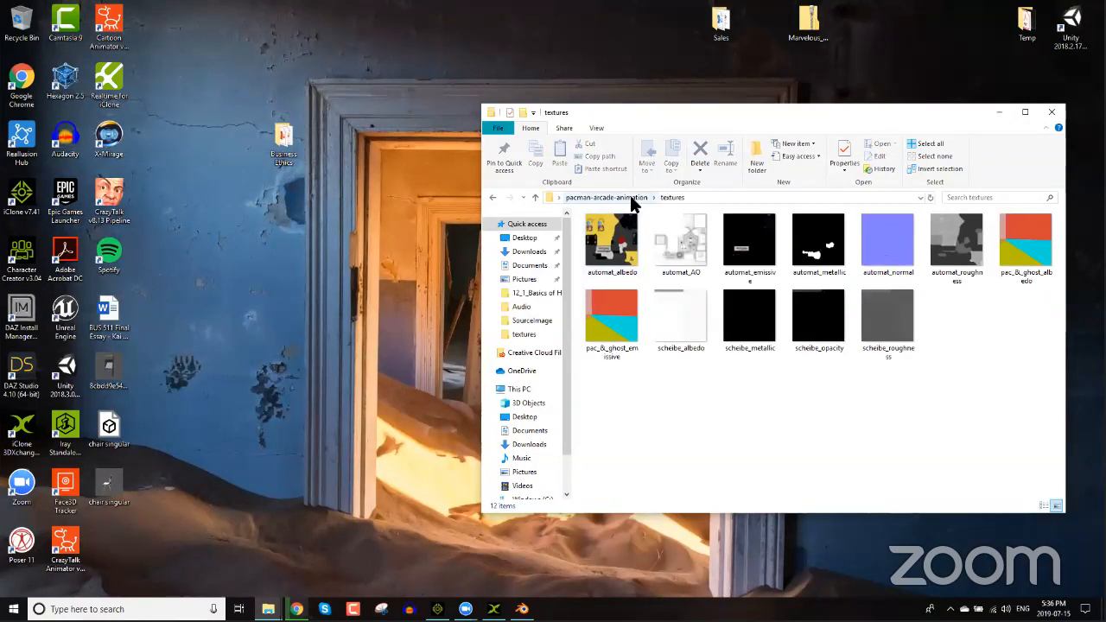
left_click(630, 197)
Step: Import the arcade FBX from the source folder into 3DXchange with animation and smooth curve enabled, and check the model's front
double_click(610, 231)
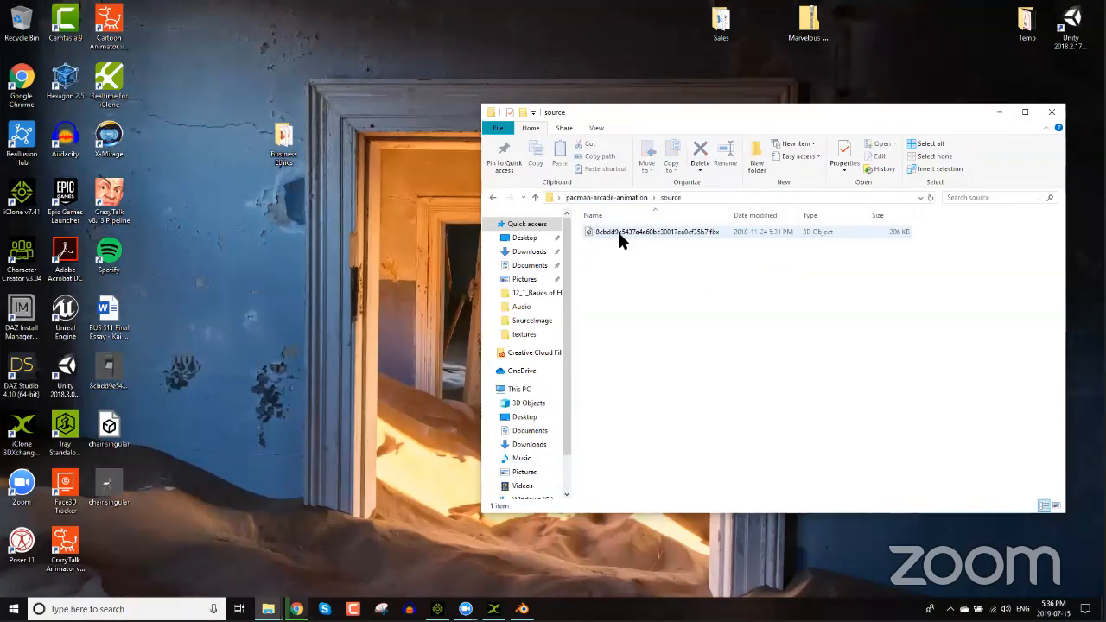
left_click(618, 230)
left_click_drag(579, 492, 497, 604)
left_click_drag(498, 405, 522, 301)
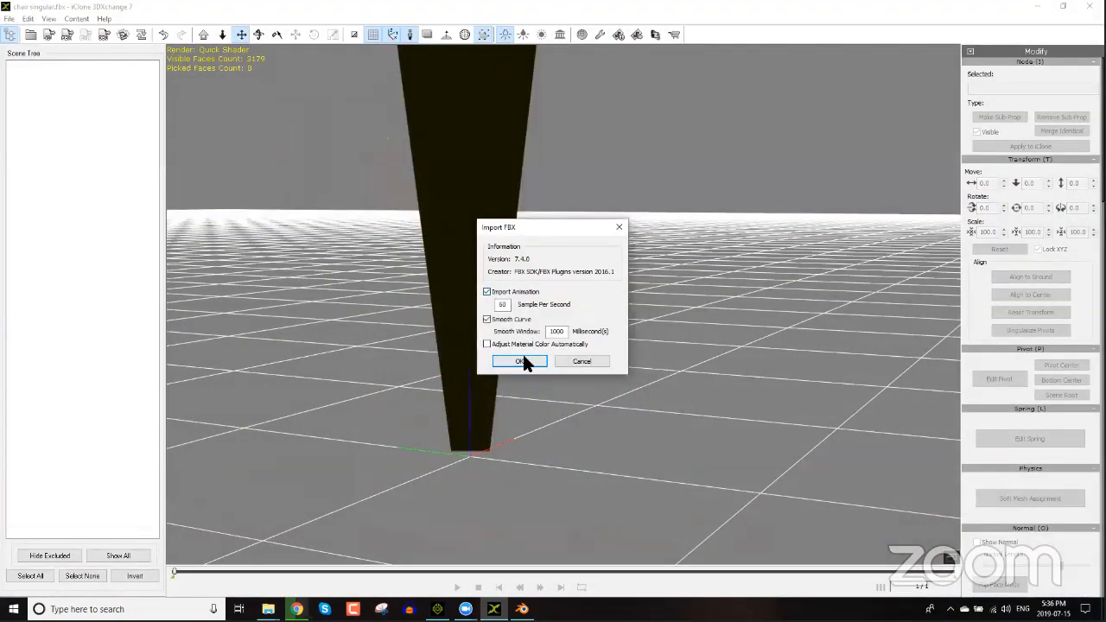
left_click(522, 361)
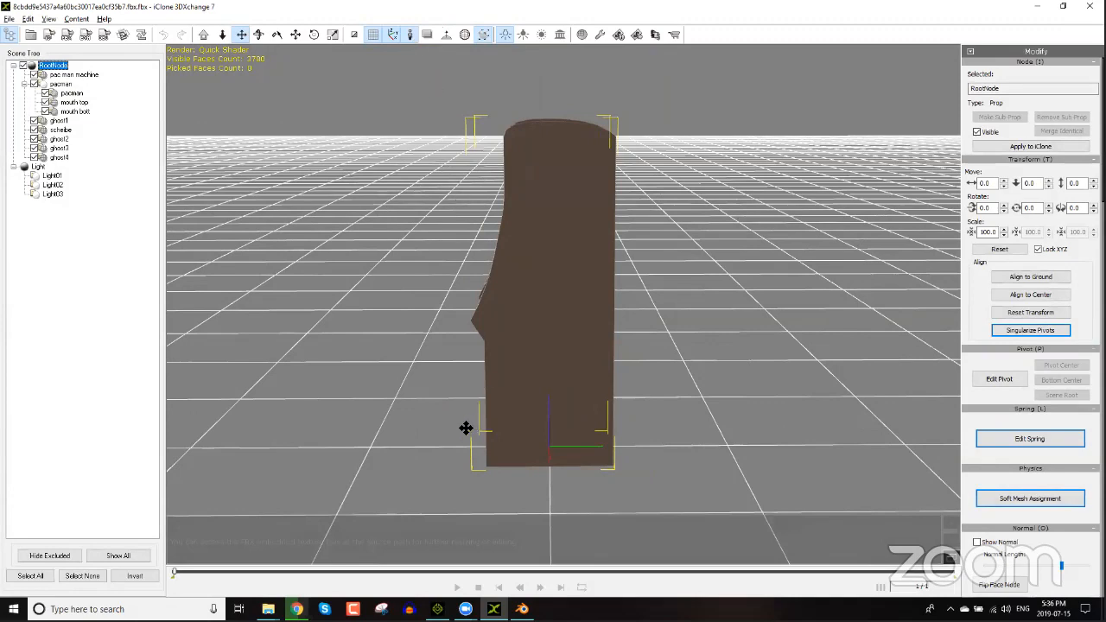
right_click_drag(489, 422, 561, 456)
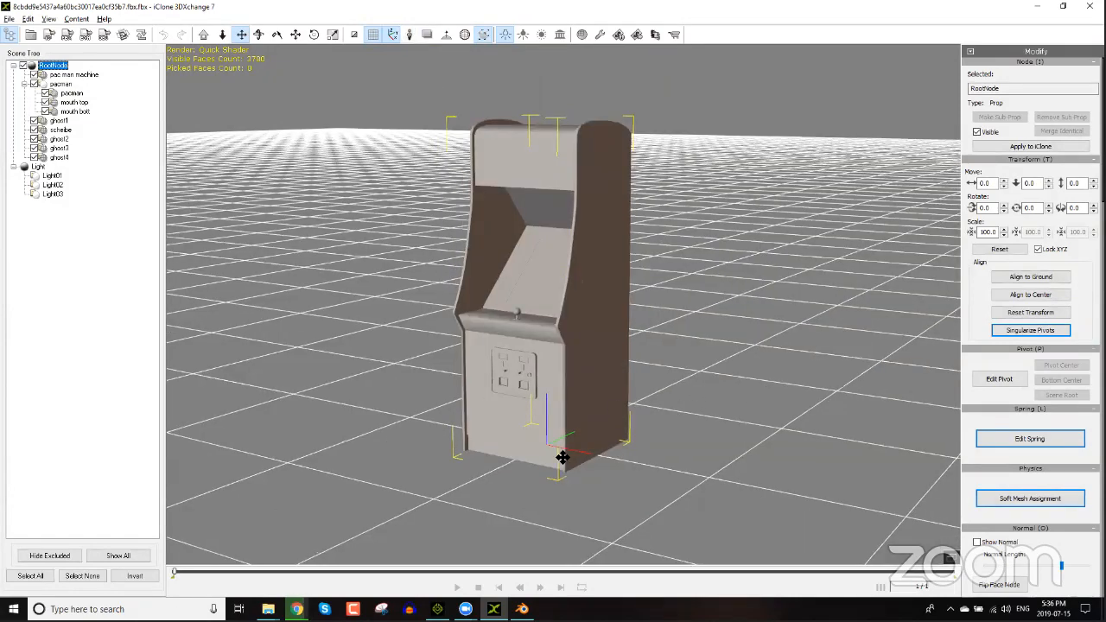
right_click_drag(535, 393, 257, 153)
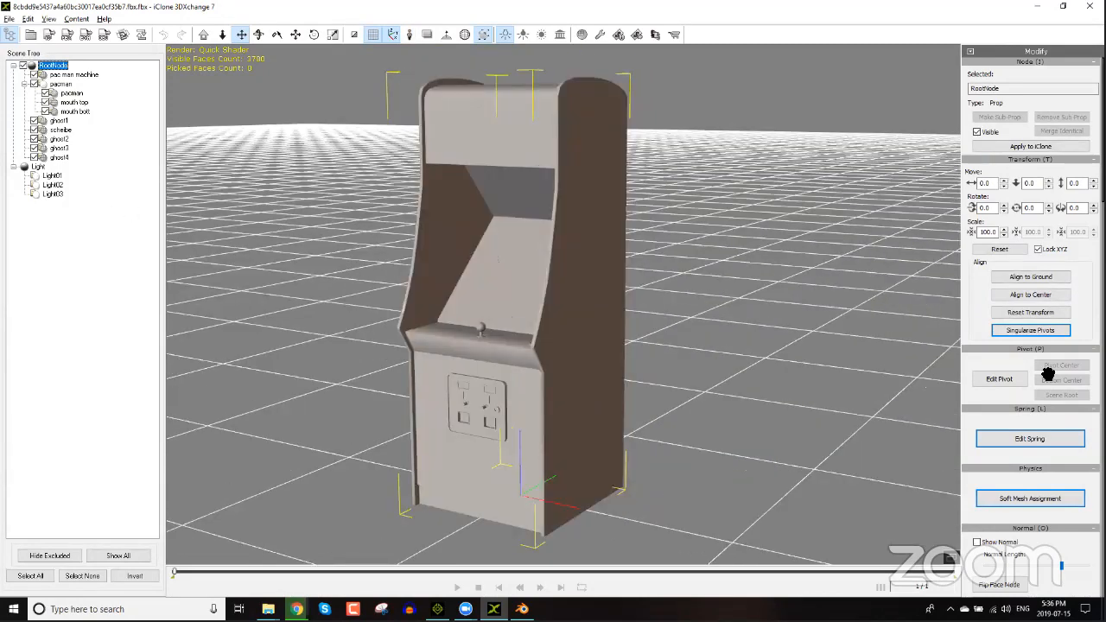
right_click_drag(992, 348, 870, 329)
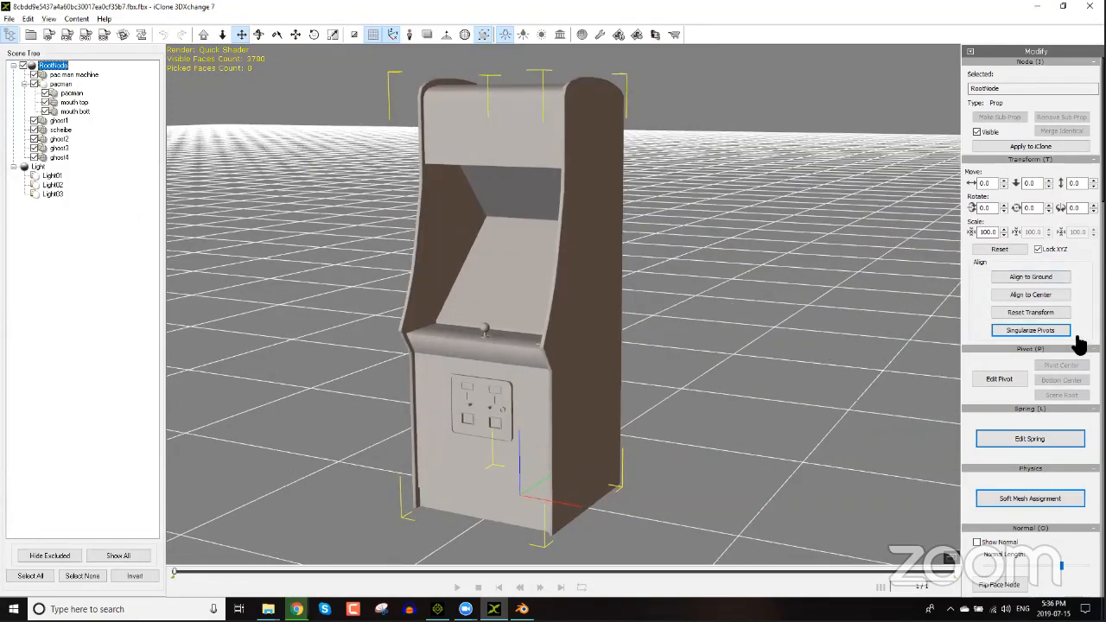
Step: Export the arcade model to iClone's default content folder with 2048x2048 maximum textures, embedded external textures and animation included
scroll(1078, 339, "down", 5)
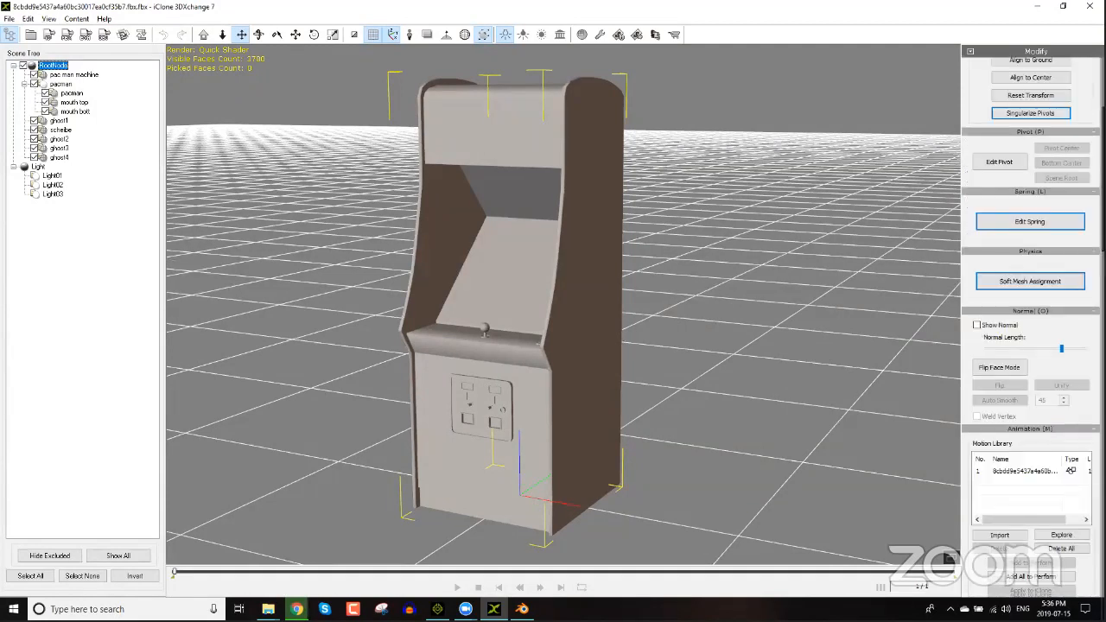
scroll(1070, 471, "down", 5)
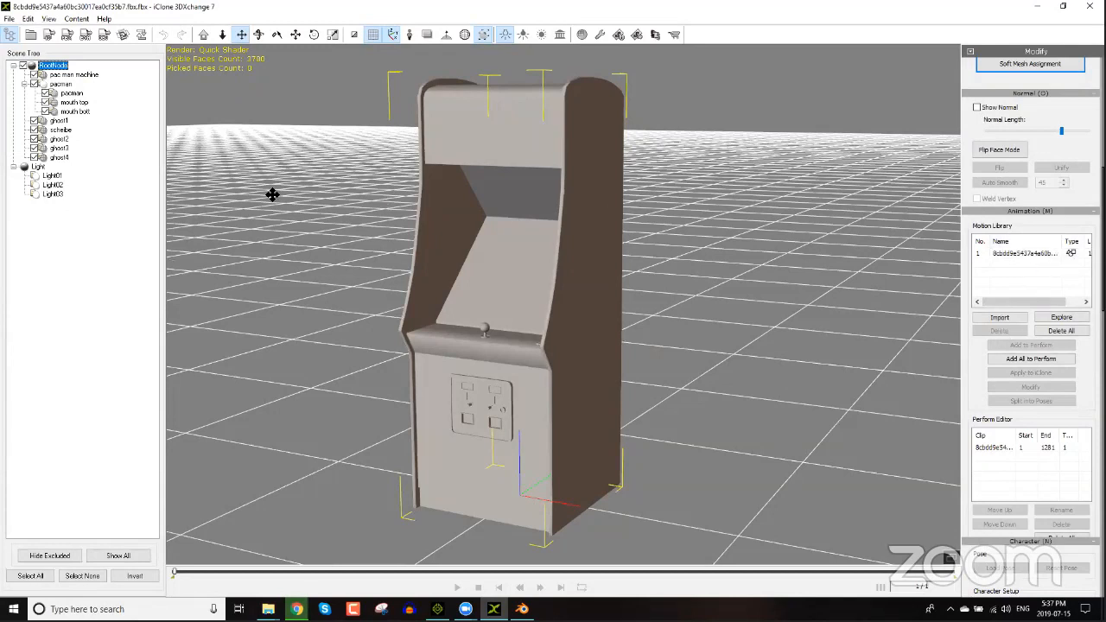
left_click(48, 36)
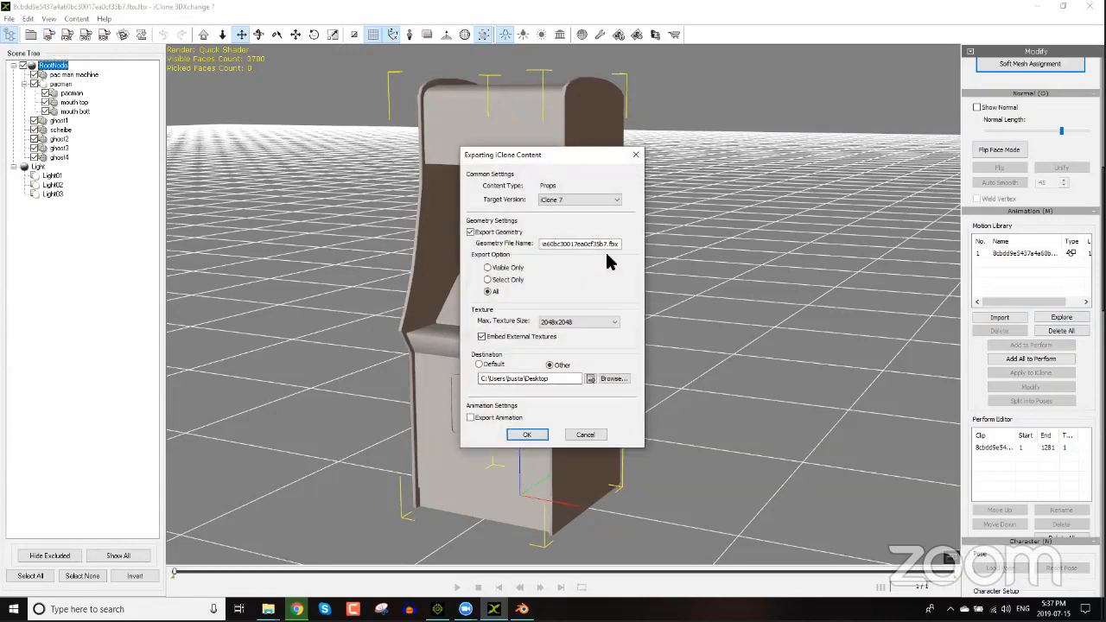
left_click(488, 366)
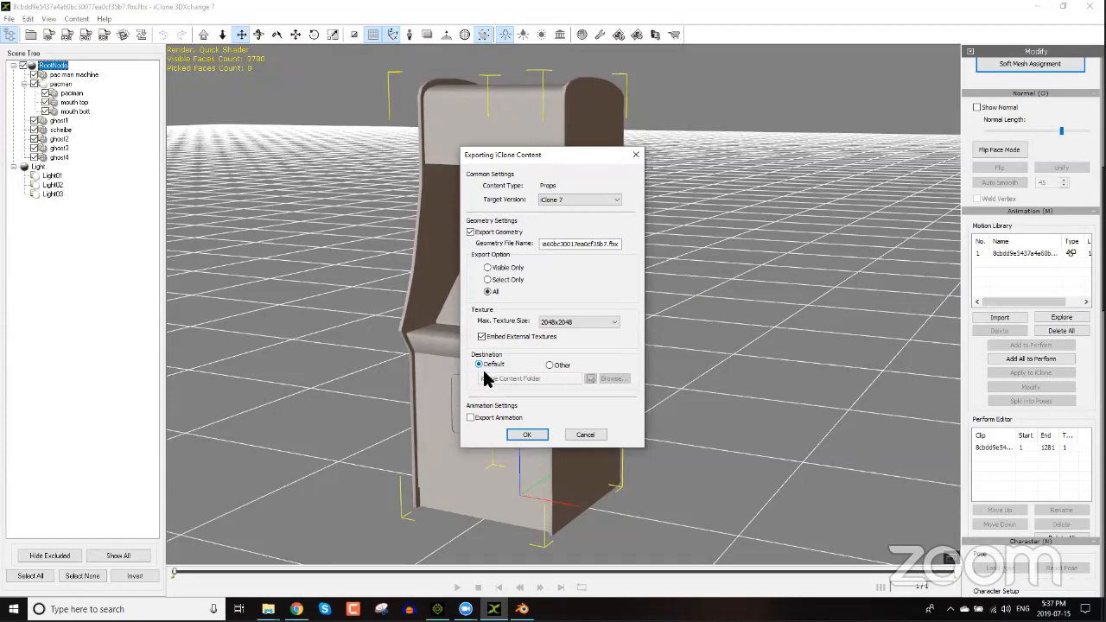
left_click(570, 325)
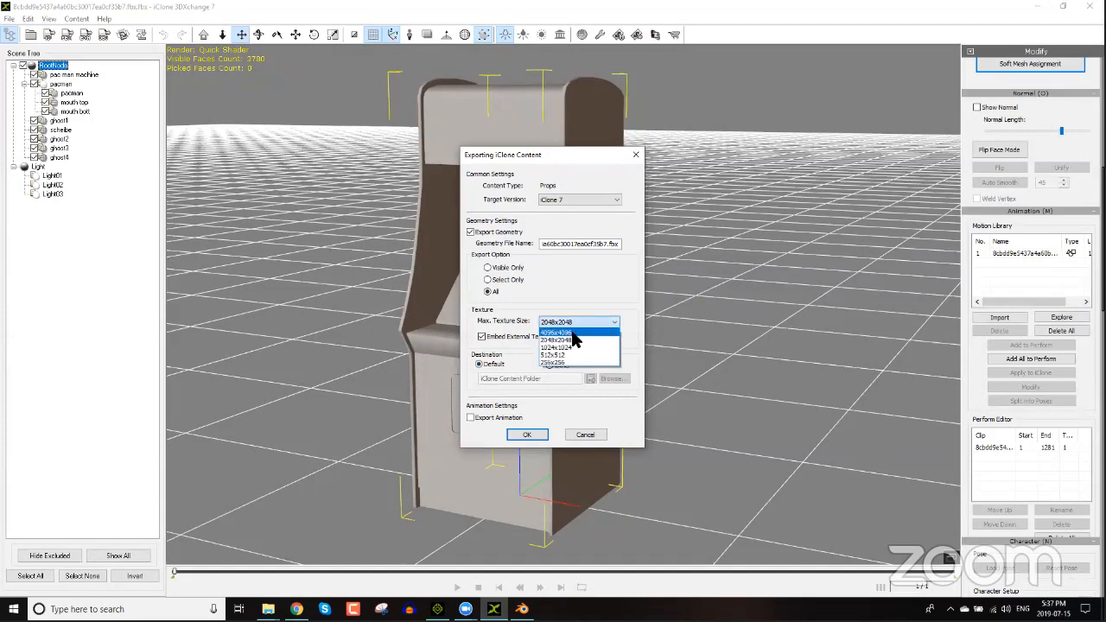
left_click(572, 332)
left_click(585, 324)
left_click(560, 339)
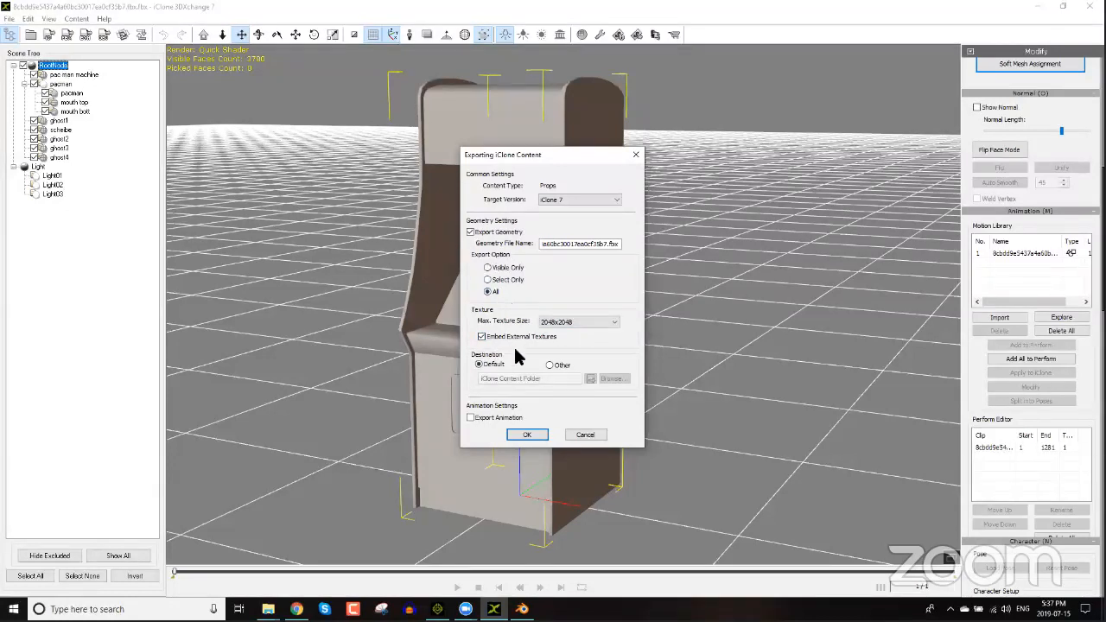
left_click(513, 418)
left_click(528, 435)
left_click(574, 328)
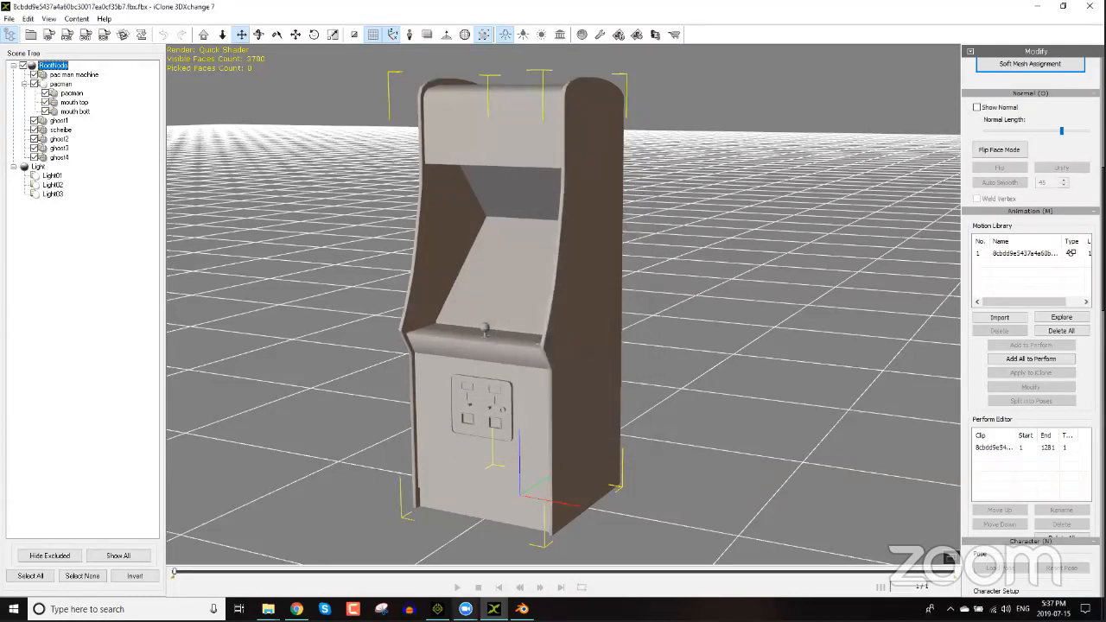
Step: Switch to iClone and rename the exported arcade prop in the custom prop library as "arcade cabinet"
left_click(438, 609)
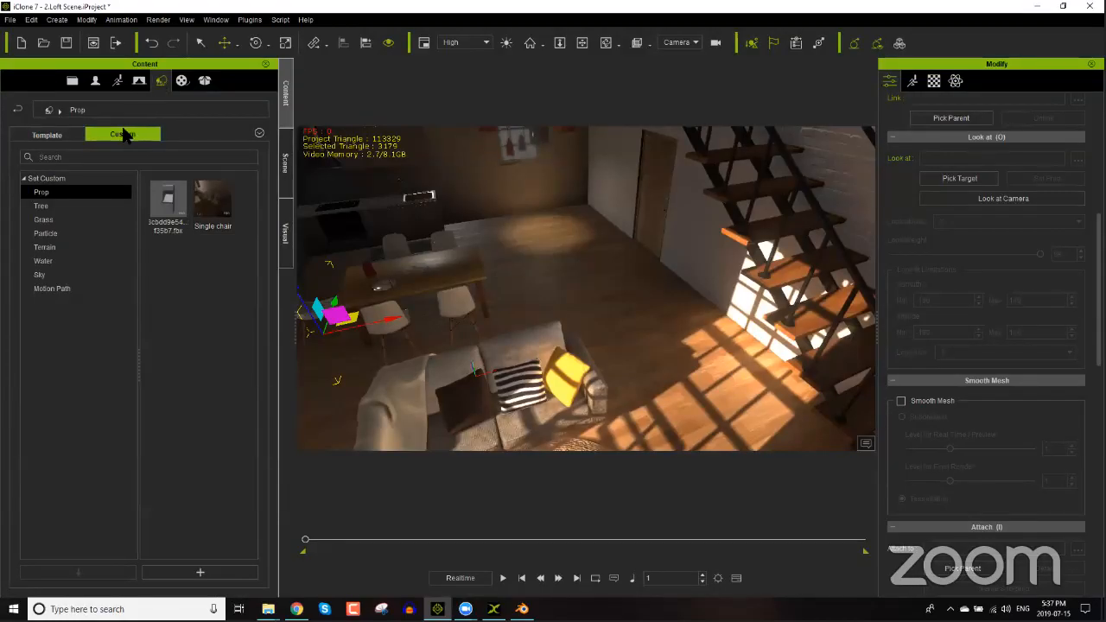
left_click(73, 134)
left_click(113, 137)
left_click(170, 226)
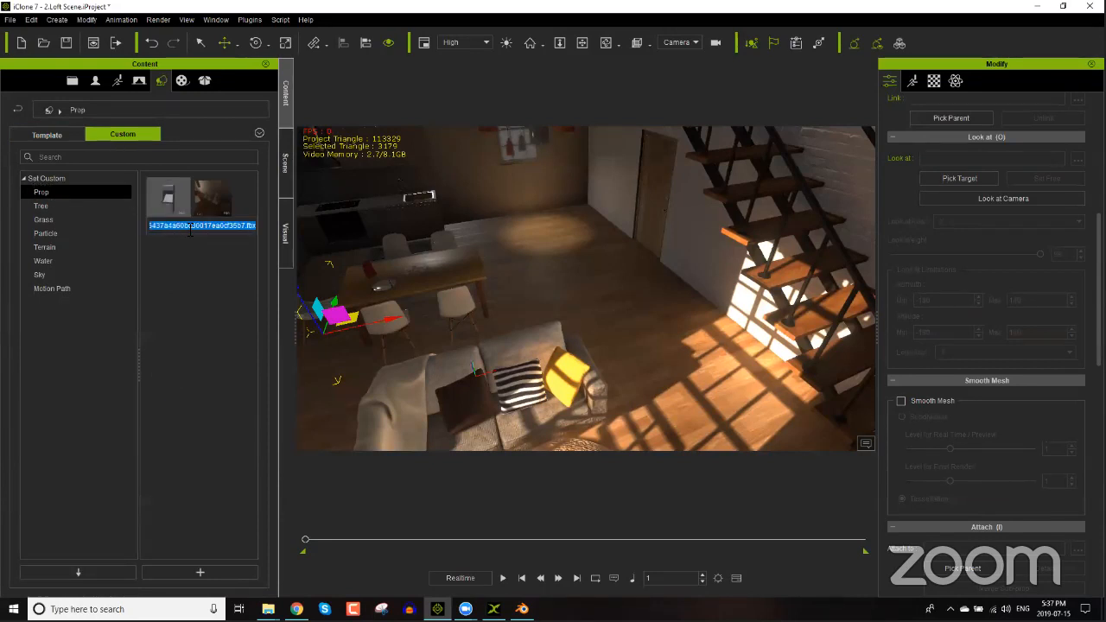
type("arcade cabi")
key("Return")
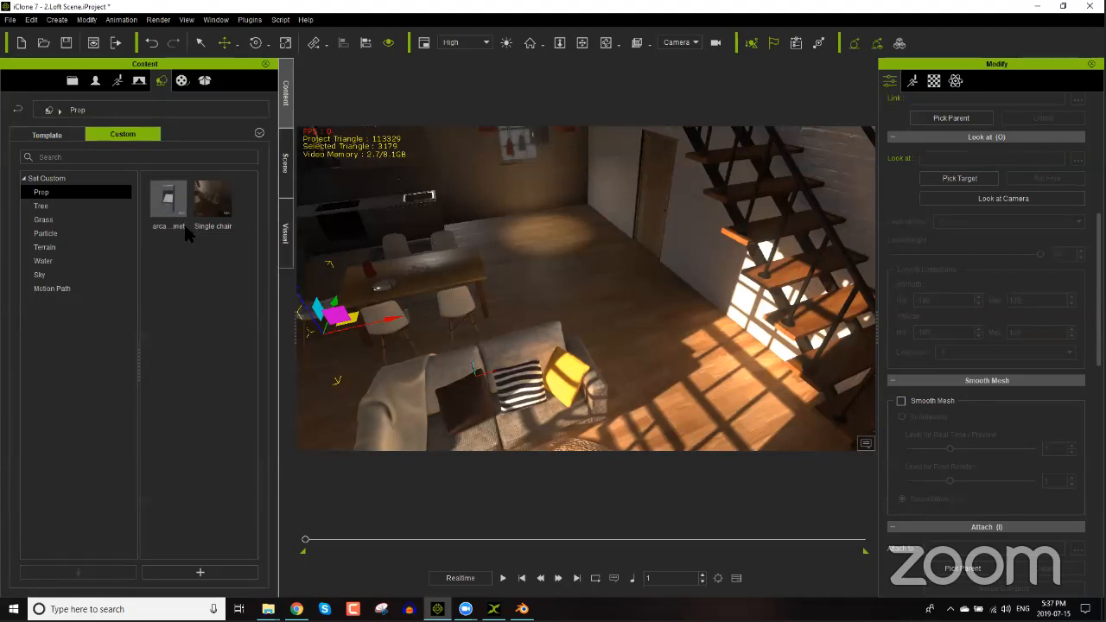
Step: Add the arcade cabinet to the loft floor near the staircase and set its Z rotation to -90
left_click_drag(171, 211, 665, 301)
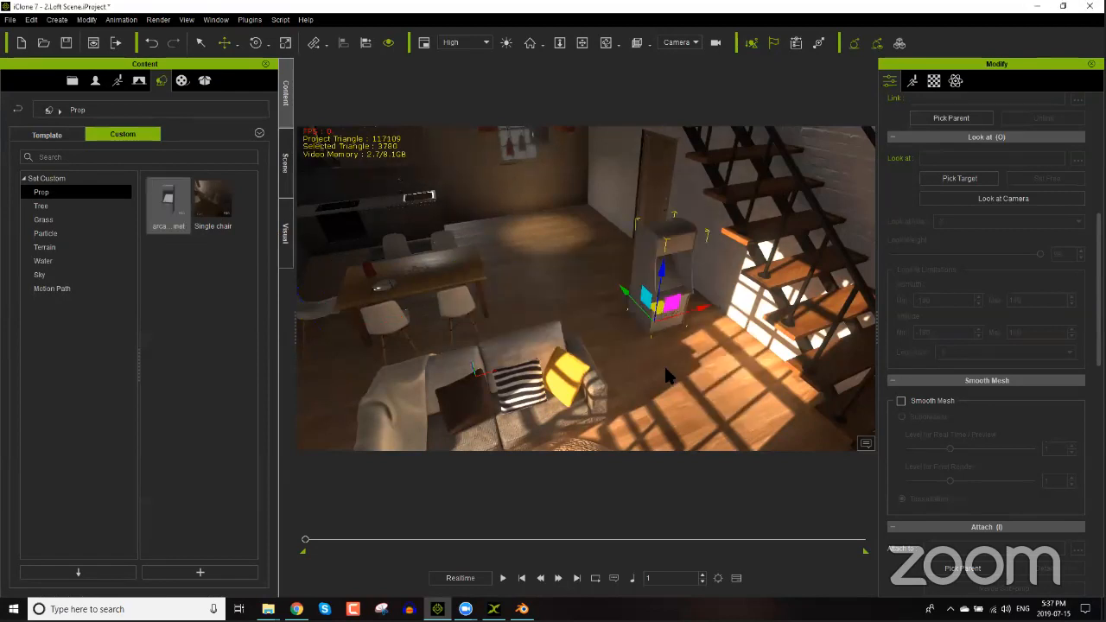
scroll(707, 324, "down", 5)
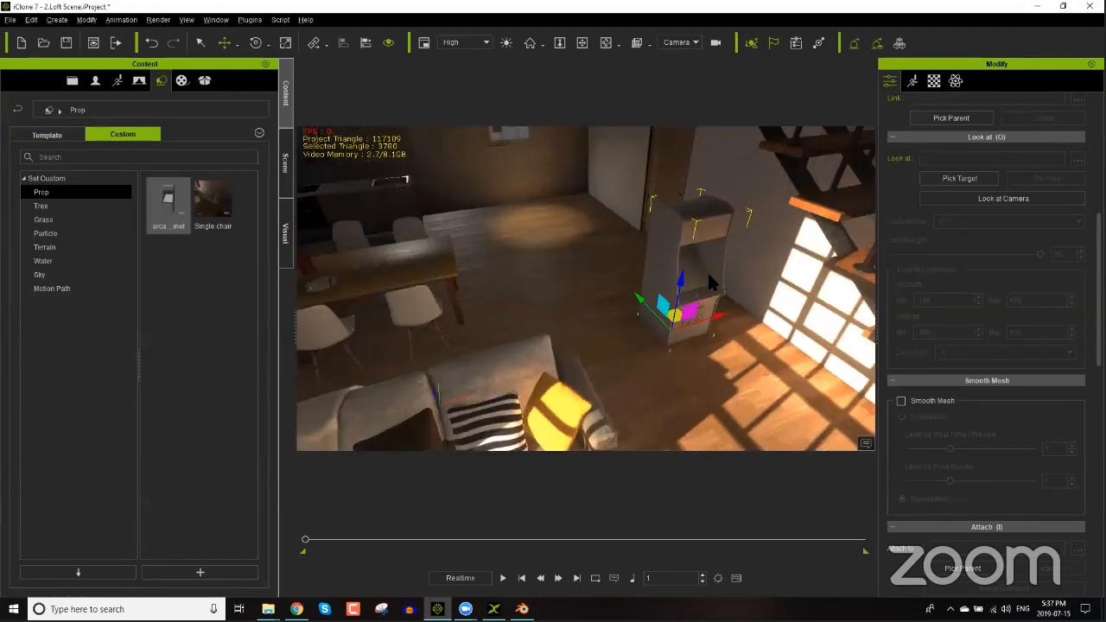
right_click_drag(726, 367, 689, 409)
key("e")
left_click_drag(600, 427, 544, 359)
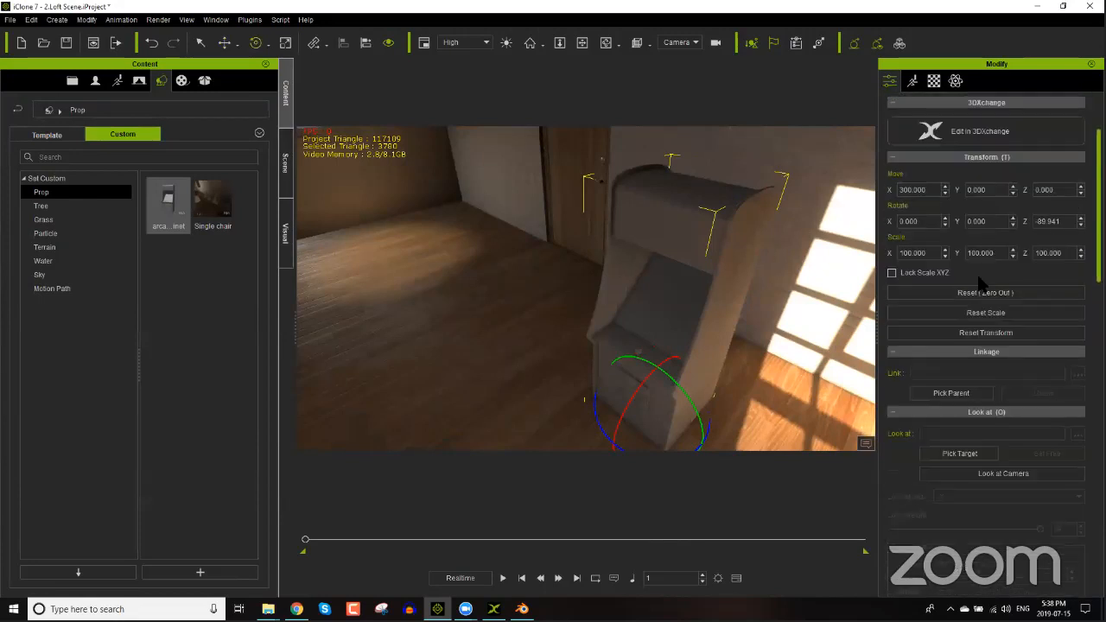
left_click_drag(598, 426, 809, 397)
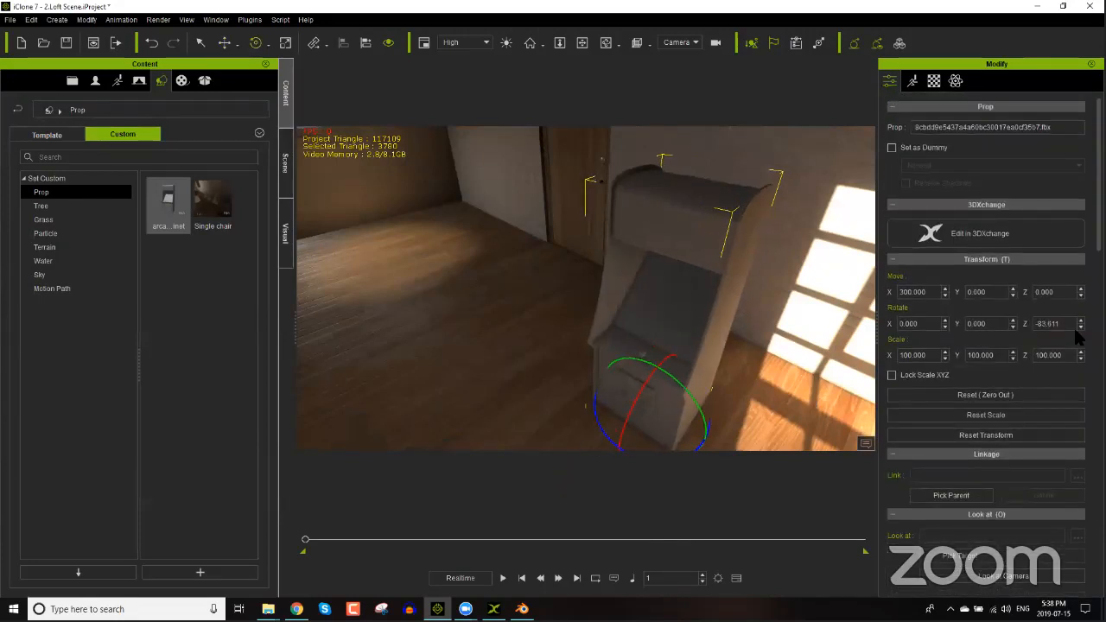
type("-90")
key("Return")
Step: Move the arcade cabinet against the brick wall beside the wooden door, at about X 377, Y 28
key("w")
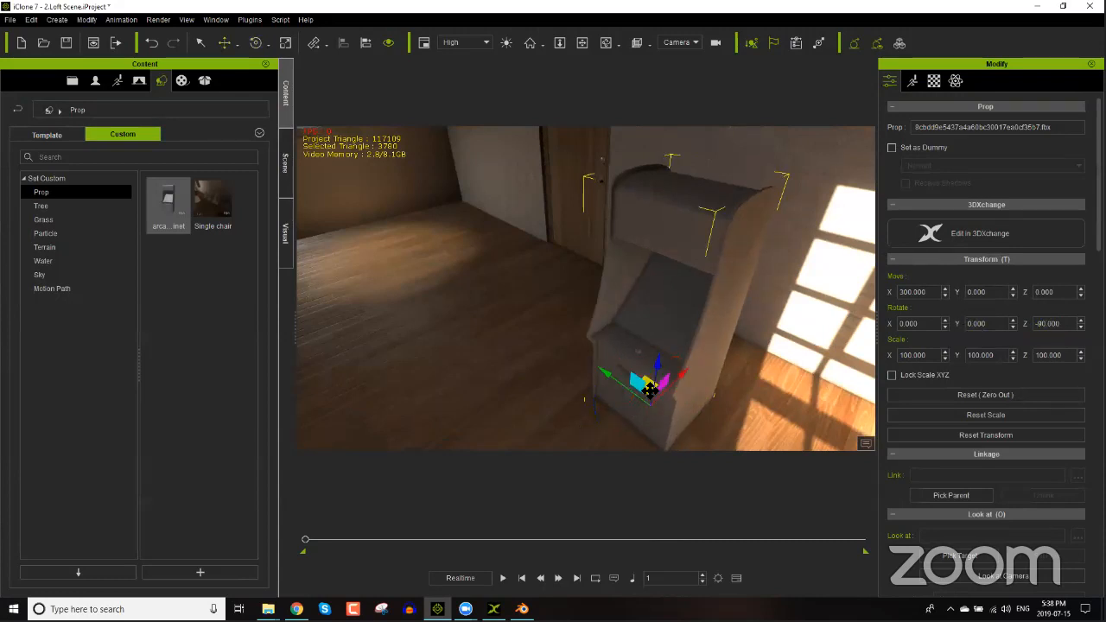
left_click_drag(648, 384, 672, 326)
middle_click_drag(666, 297, 646, 374)
right_click_drag(795, 256, 689, 309)
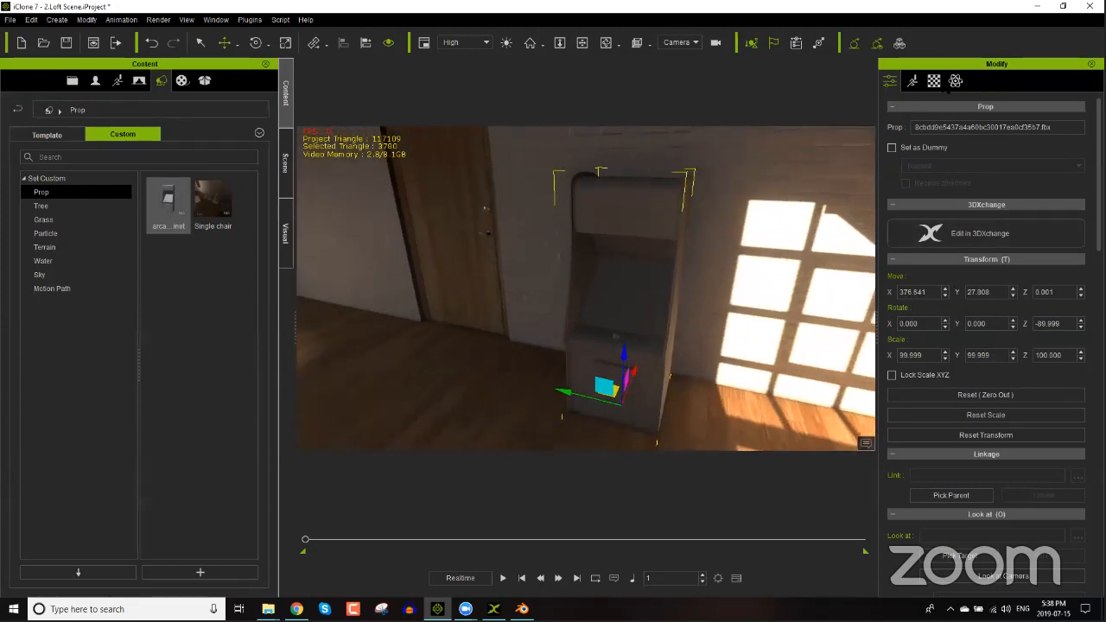
Step: Open the arcade cabinet's material settings and inspect the prop with the auxiliary light switched on, then restore the scene lighting
left_click(935, 83)
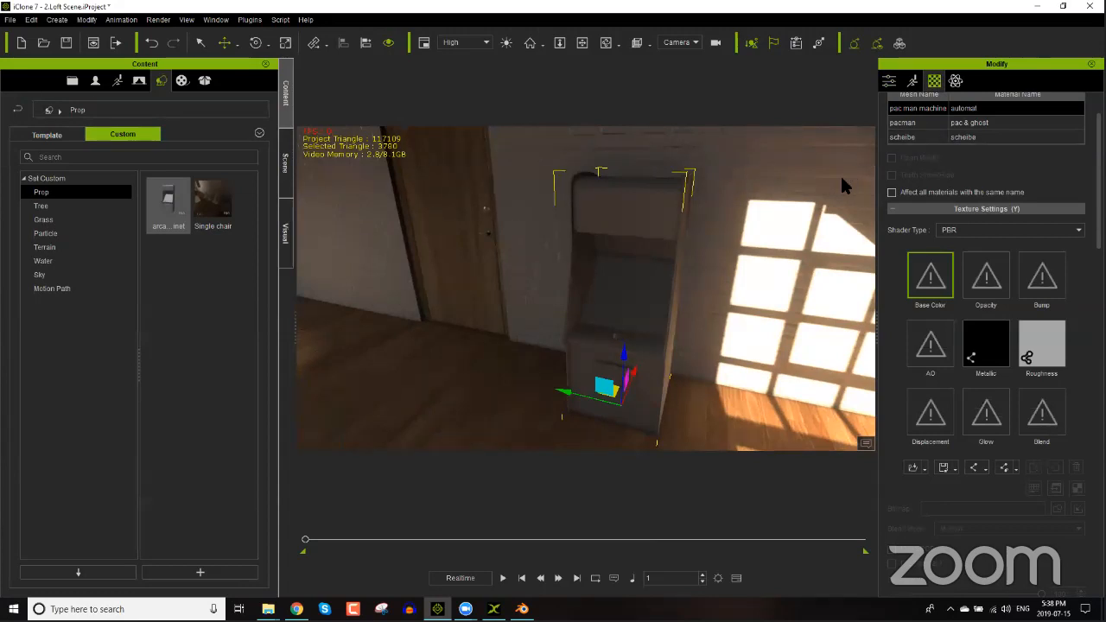
left_click(507, 44)
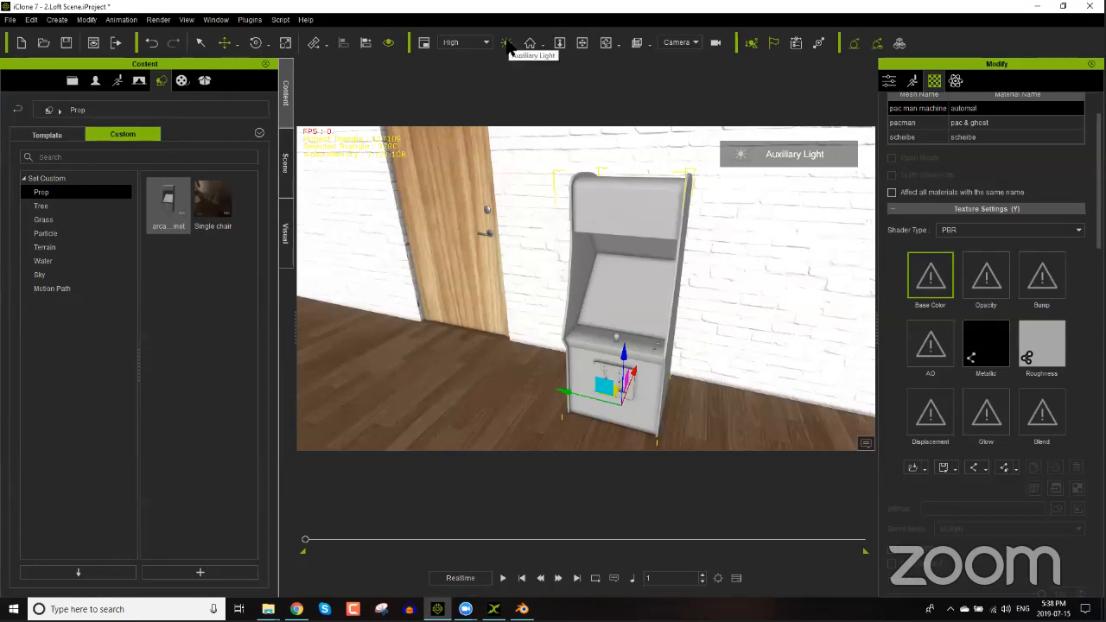
middle_click_drag(435, 188, 352, 188)
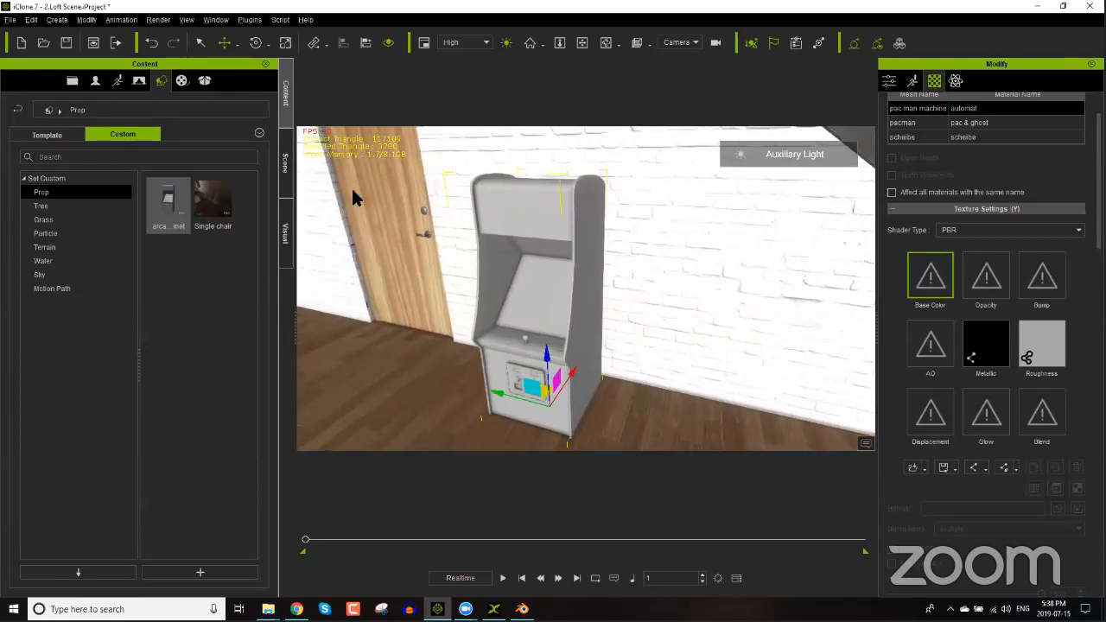
right_click_drag(396, 176, 384, 169)
mouse_move(394, 171)
middle_mouse_down()
mouse_move(383, 170)
mouse_move(392, 170)
middle_mouse_up()
right_click_drag(390, 171, 377, 157)
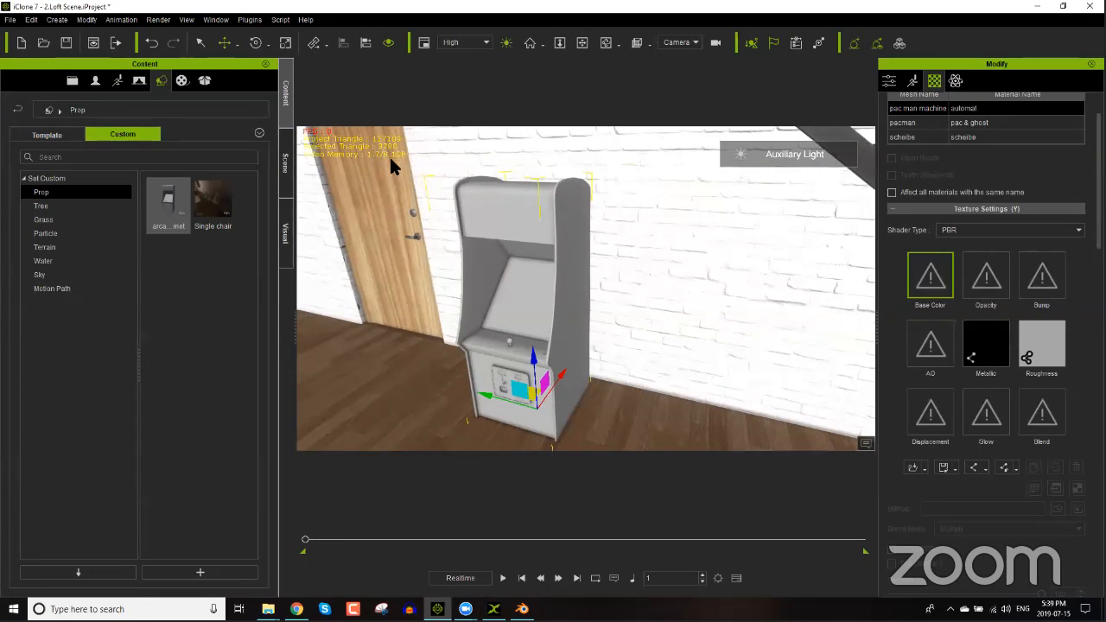
left_click(505, 43)
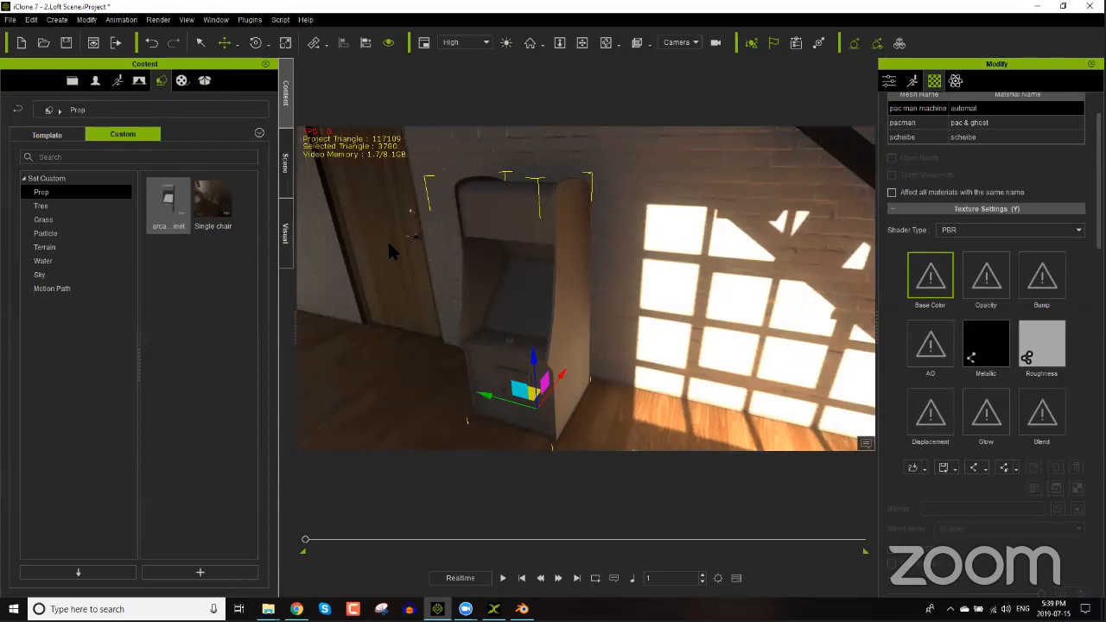
right_click_drag(413, 227, 503, 304)
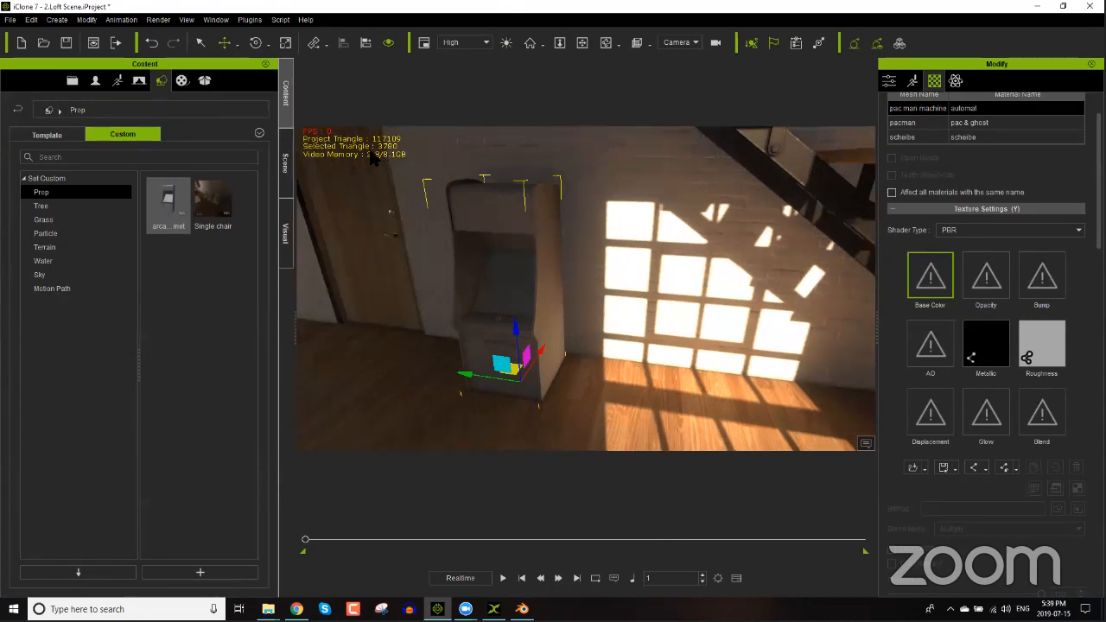
Step: Turn on the auxiliary light and frame the arcade cabinet from the front
left_click(506, 45)
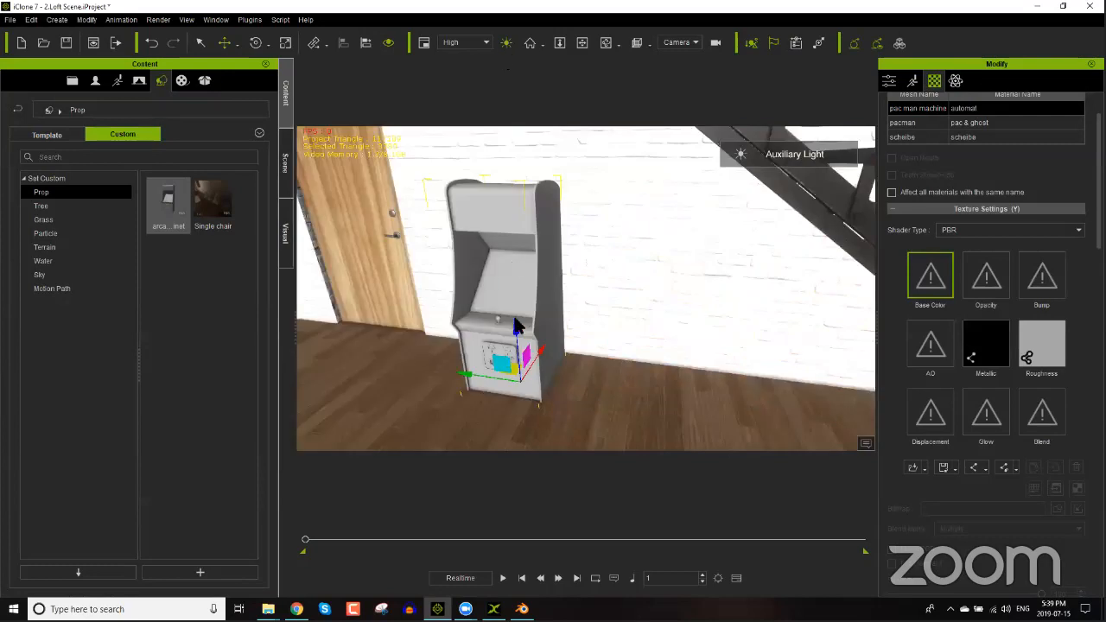
middle_click_drag(562, 358, 562, 246)
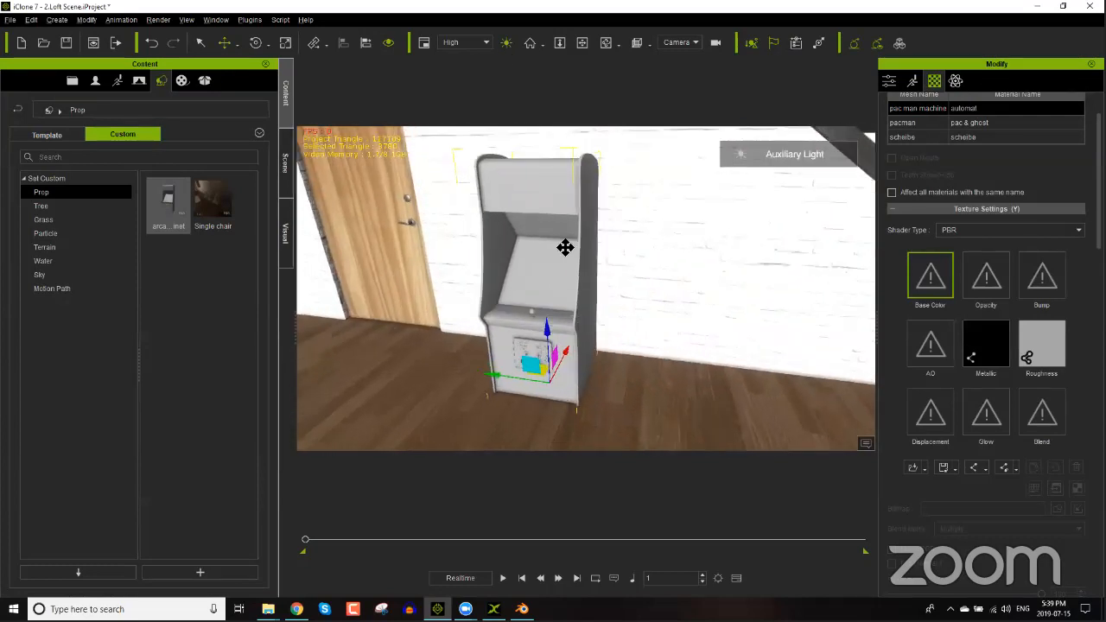
middle_click_drag(562, 316, 825, 245)
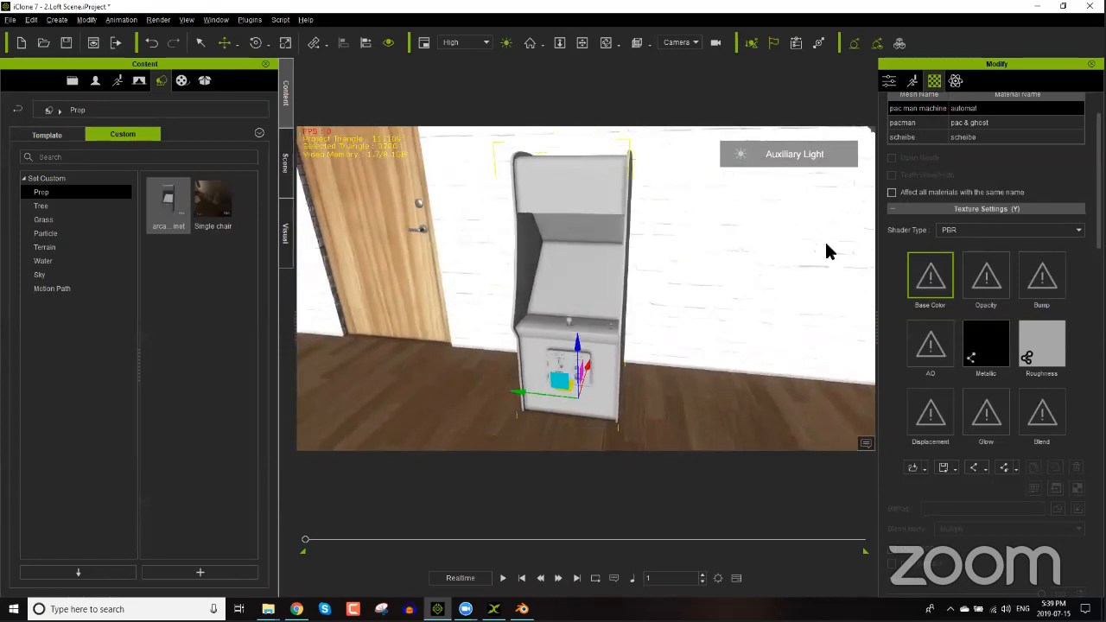
scroll(1071, 210, "up", 2)
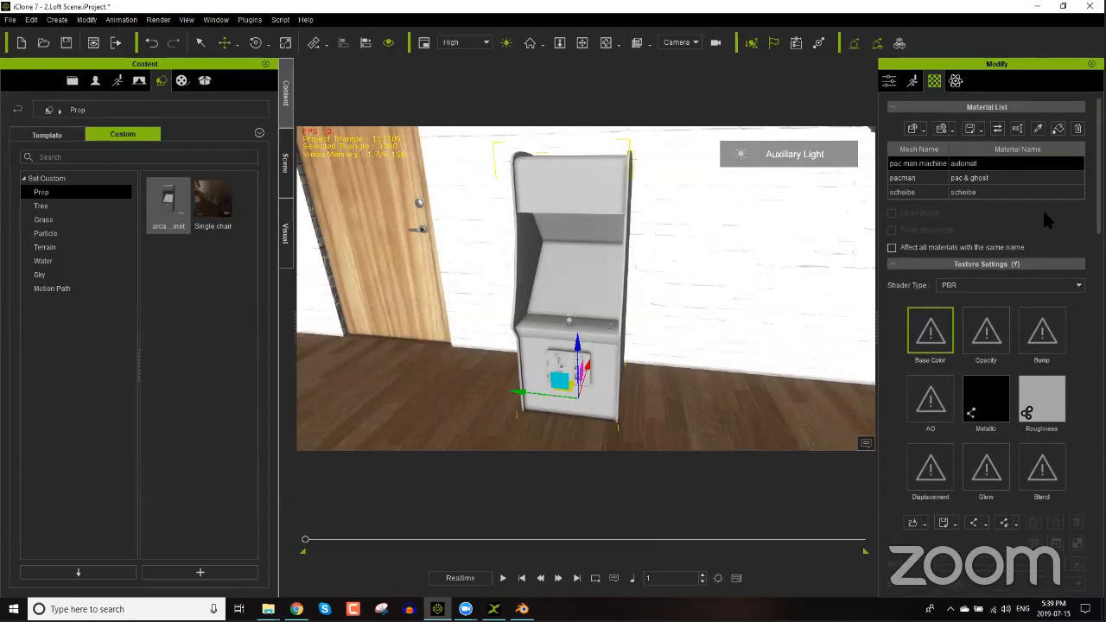
Step: Examine the cabinet's mesh and material entries pacman and scheibe, returning to the pac man machine mesh with the automat material
left_click(978, 179)
left_click(978, 191)
left_click(978, 178)
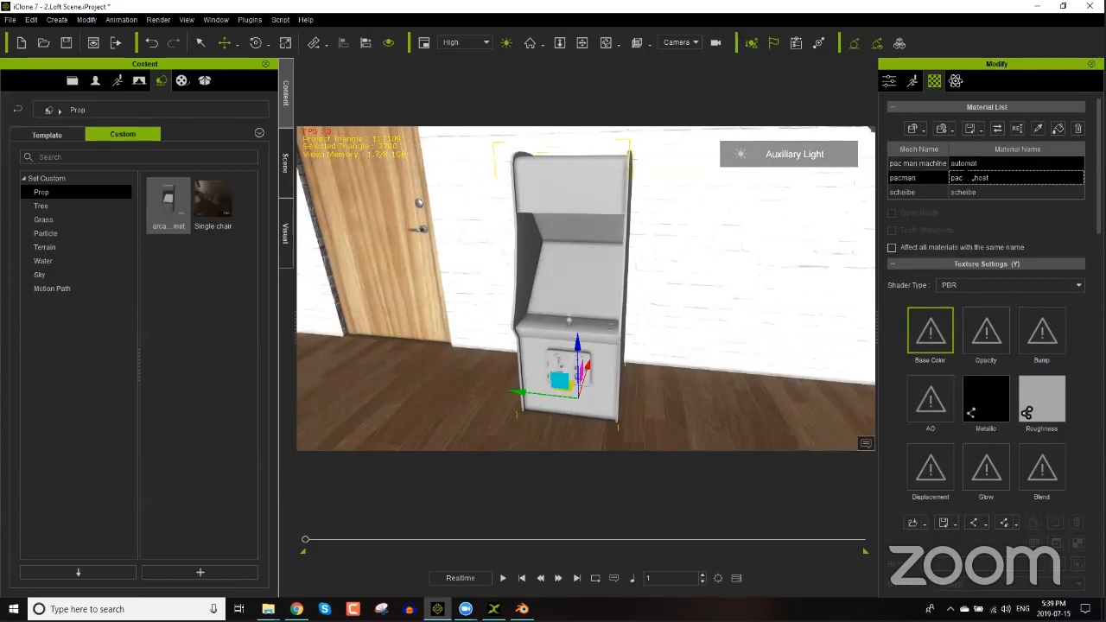
left_click(930, 167)
left_click(931, 179)
left_click(922, 164)
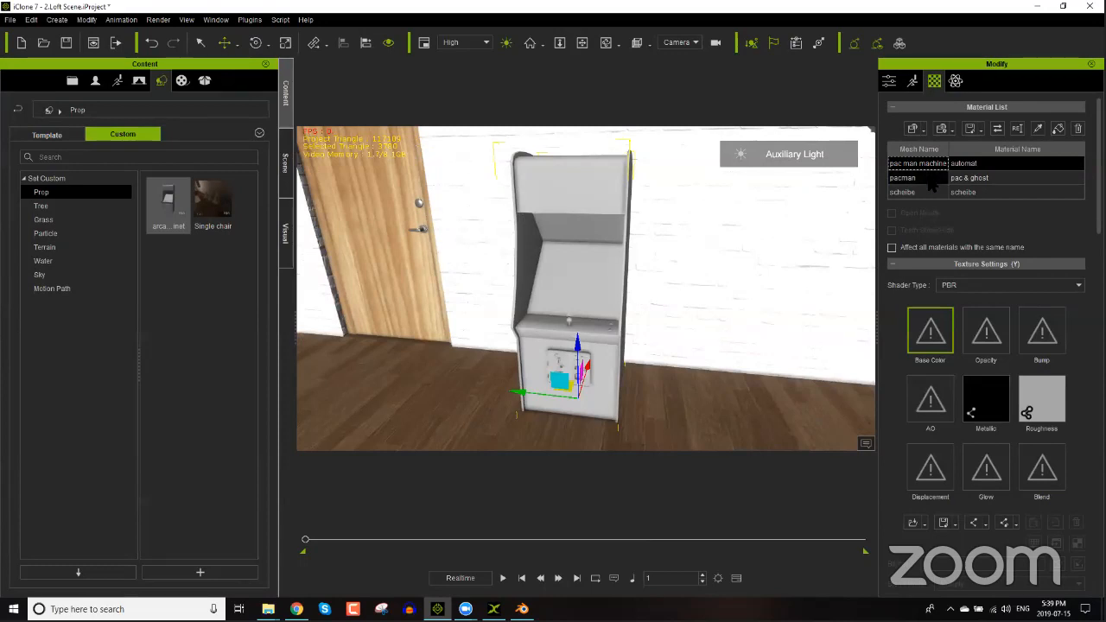
left_click(927, 178)
left_click(908, 193)
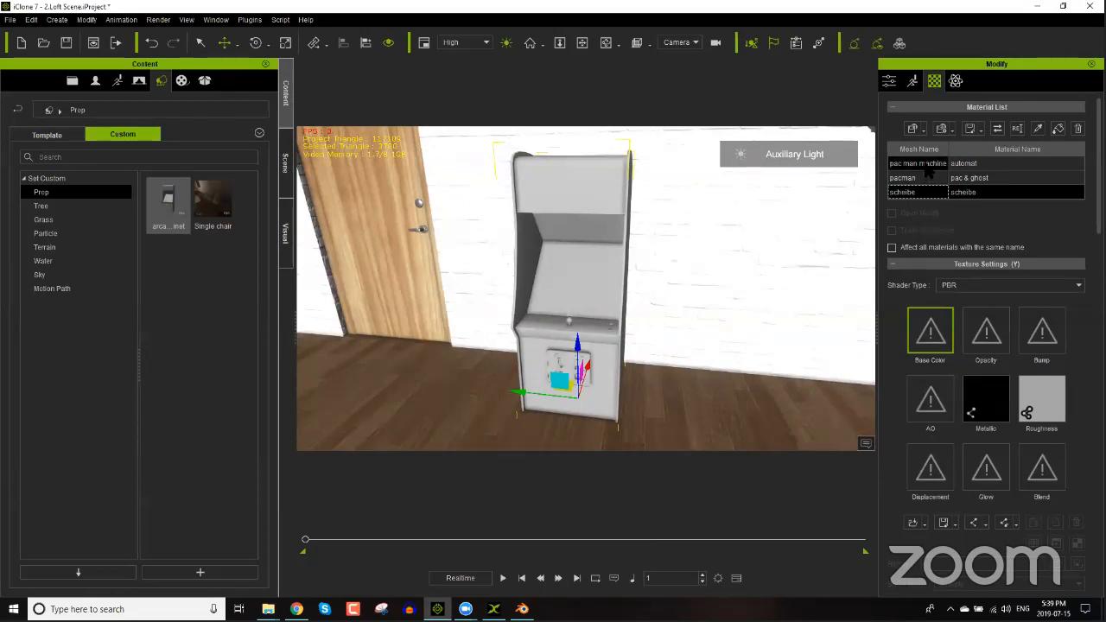
left_click(927, 165)
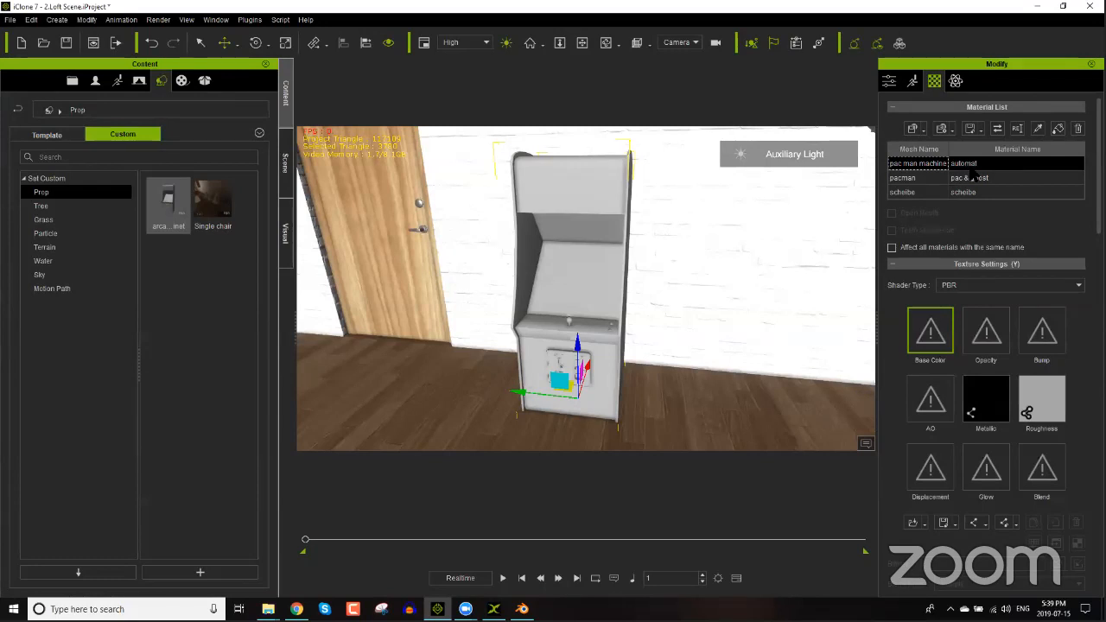
Step: Load automat_albedo from the pacman-arcade-animation textures folder as the automat material's Base Color map
double_click(942, 335)
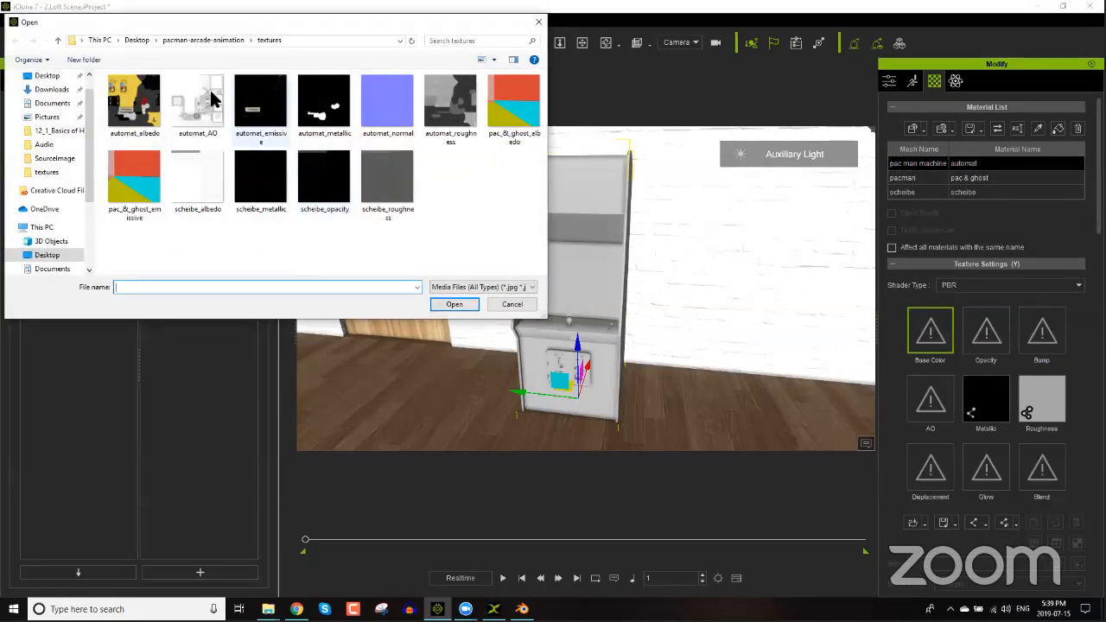
left_click(207, 40)
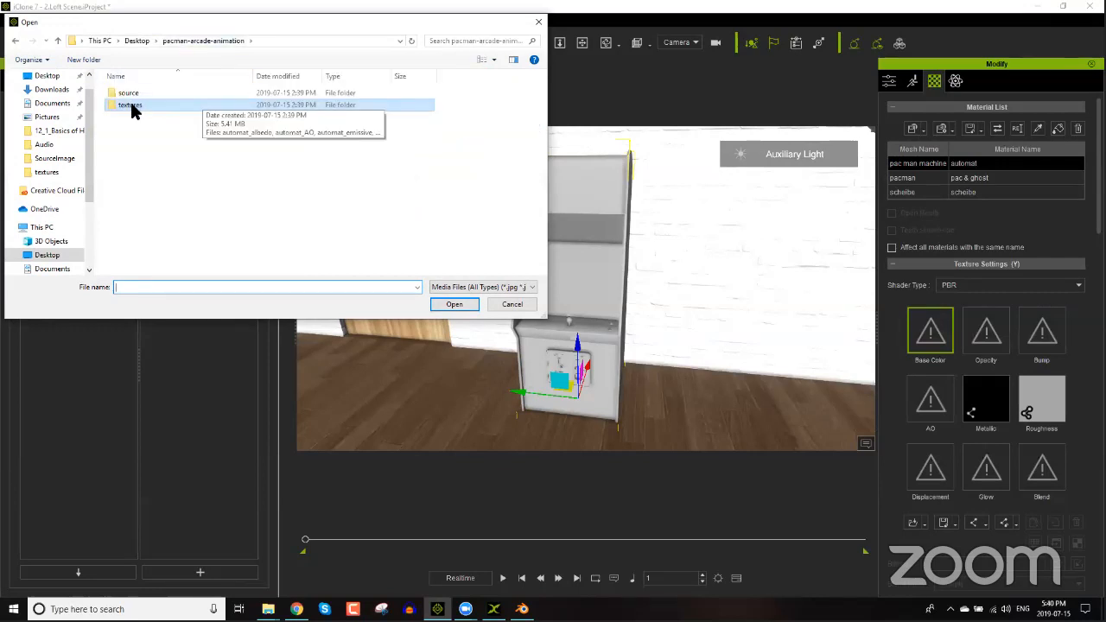
double_click(130, 104)
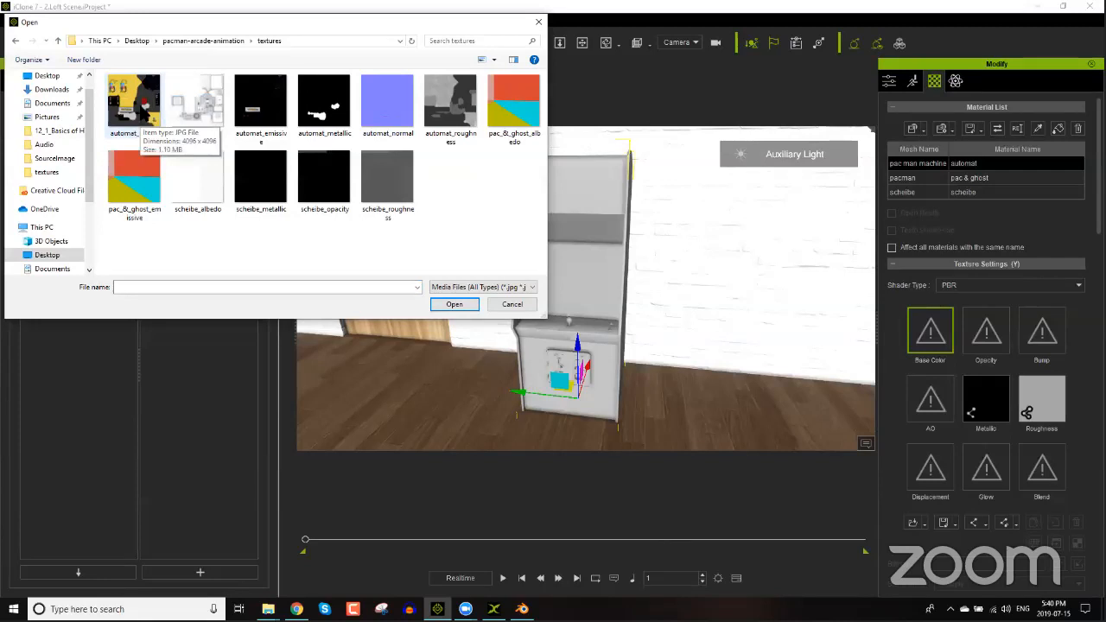
left_click(138, 111)
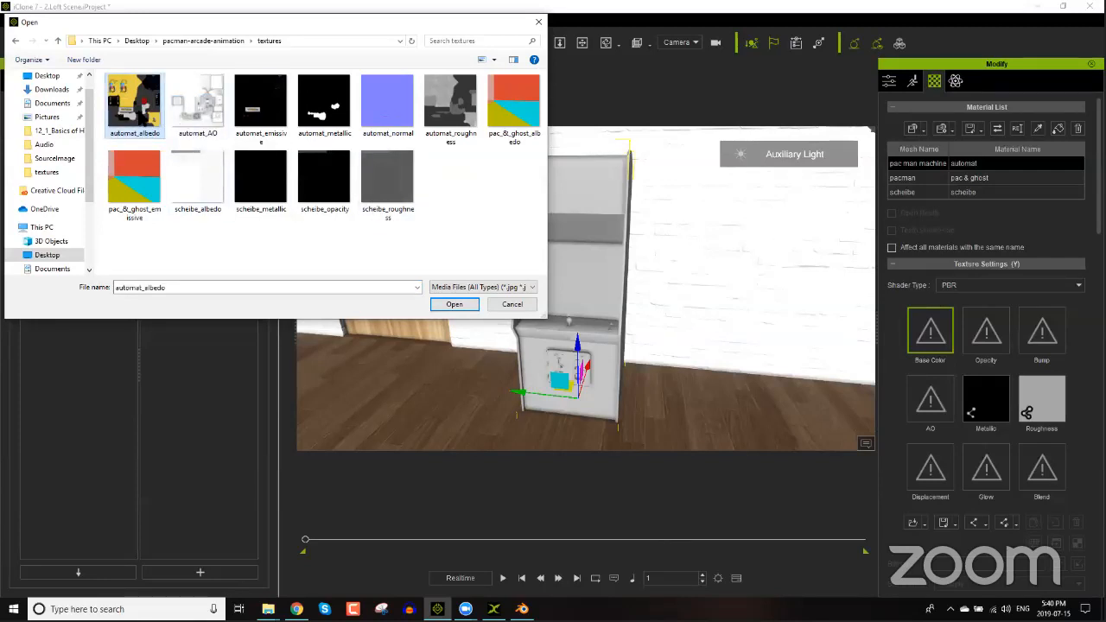
key("Return")
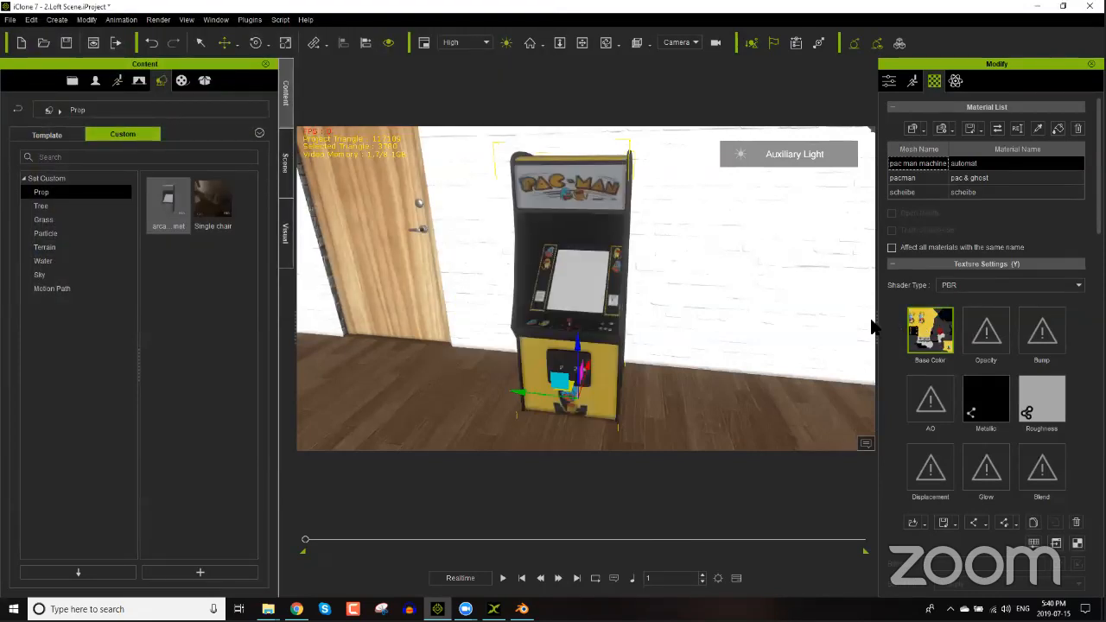
Step: Load automat_normal into the automat material's Bump channel, importing it as a Normal Map
scroll(649, 377, "up", 3)
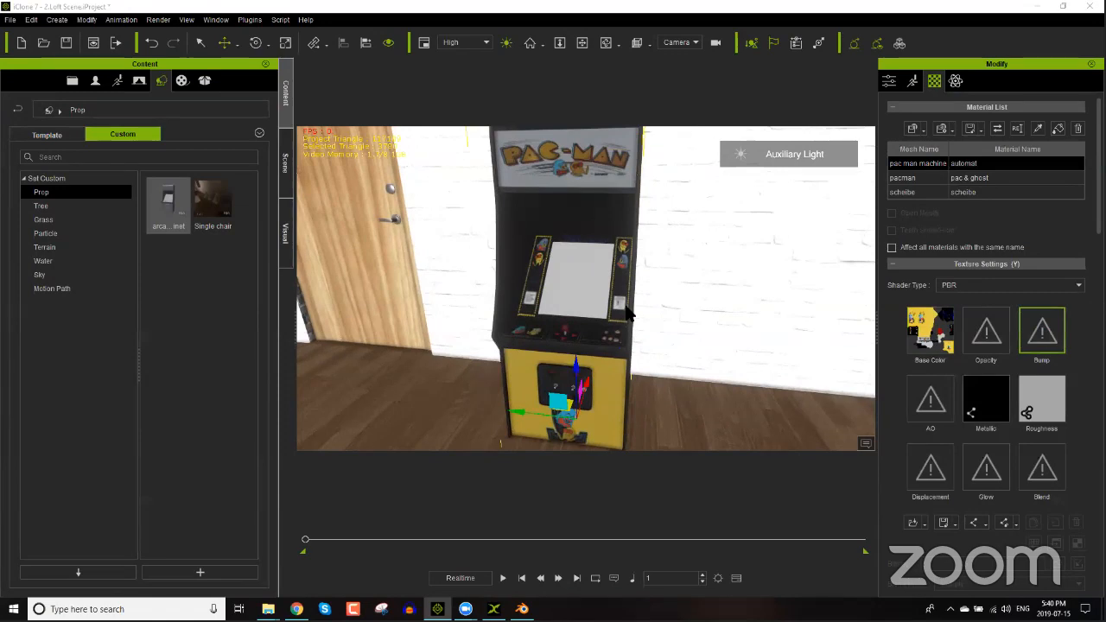
double_click(1041, 335)
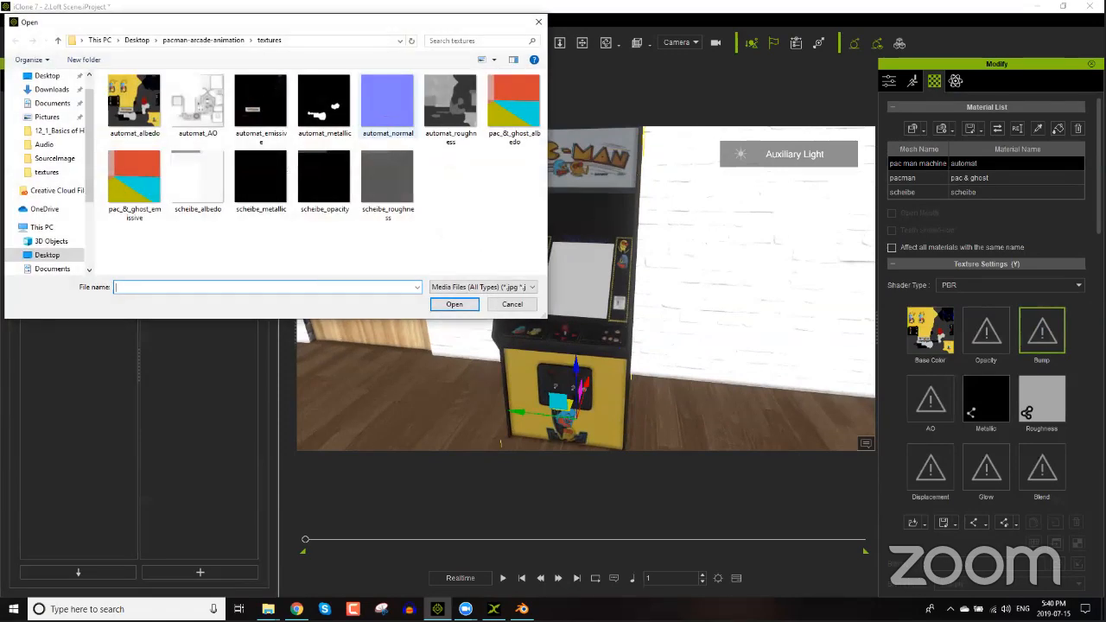
double_click(387, 101)
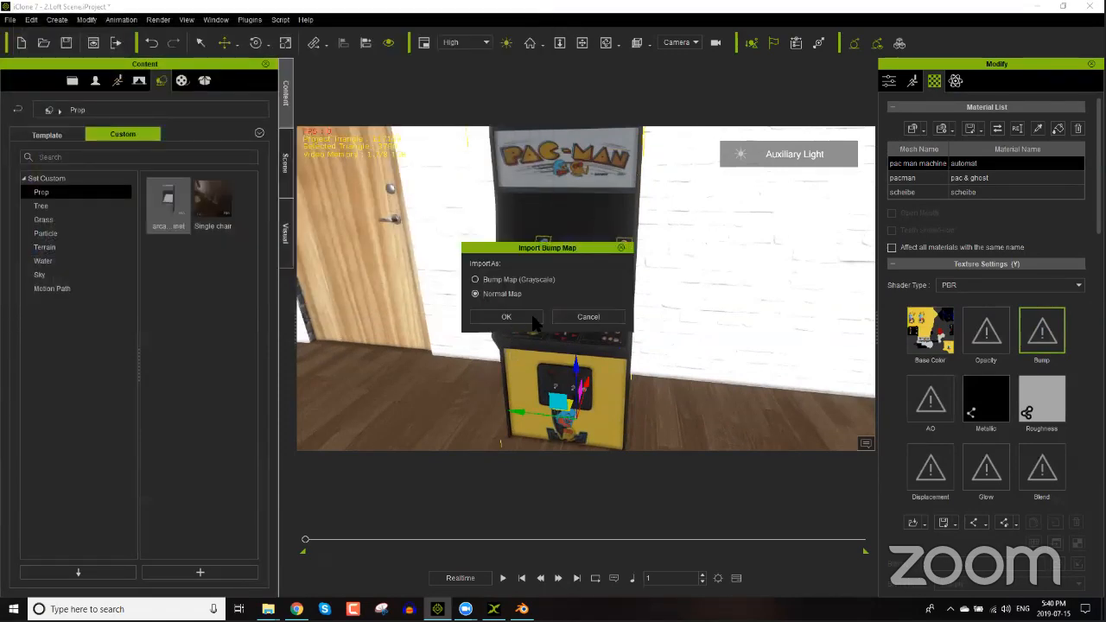
key("Return")
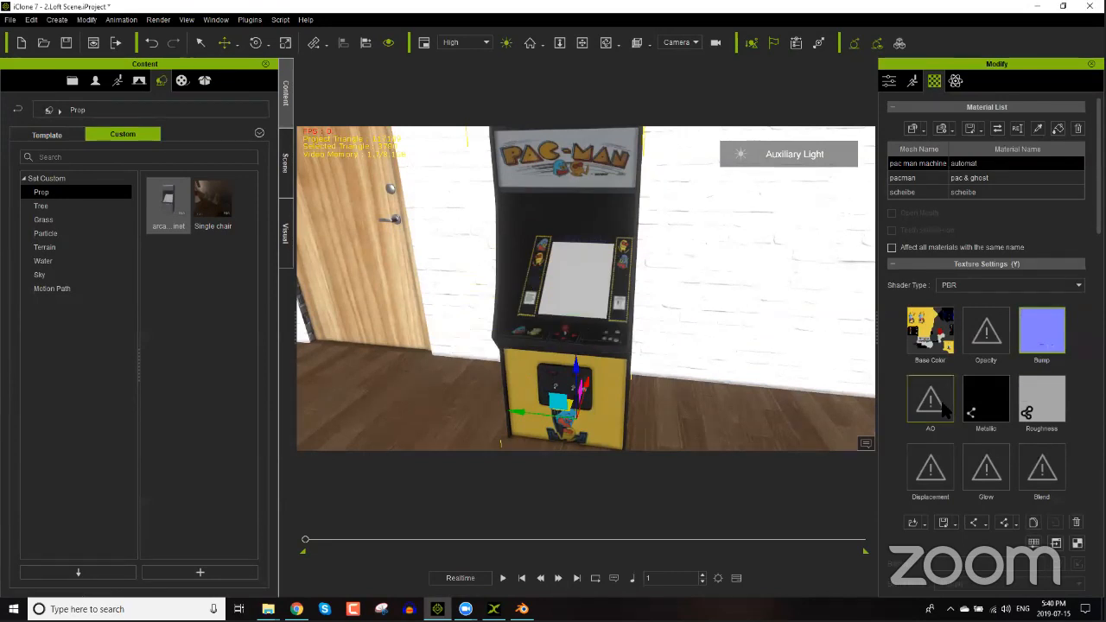
Step: Load automat_AO into the automat material's AO channel, keeping the auxiliary light on
right_click_drag(646, 390, 639, 398)
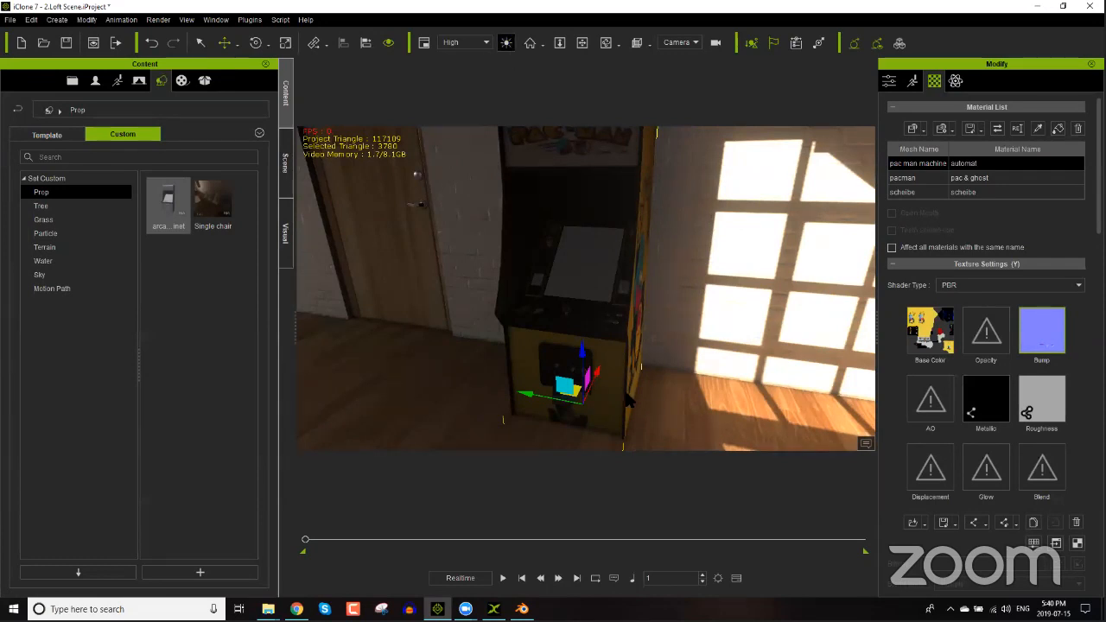
left_click(505, 42)
scroll(612, 353, "up", 3)
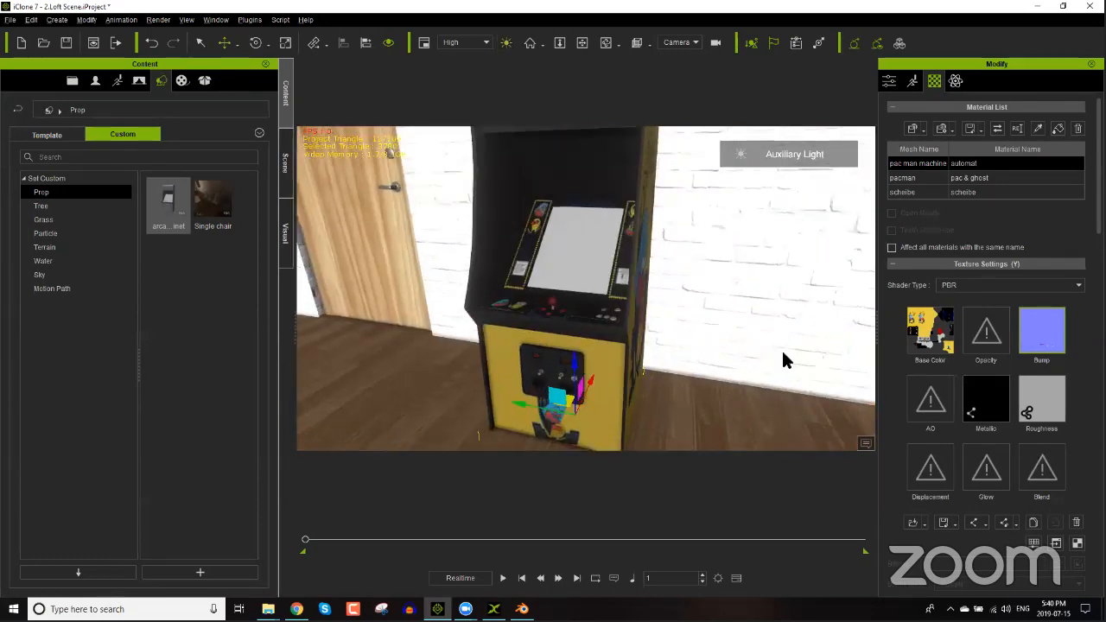
scroll(782, 360, "up", 3)
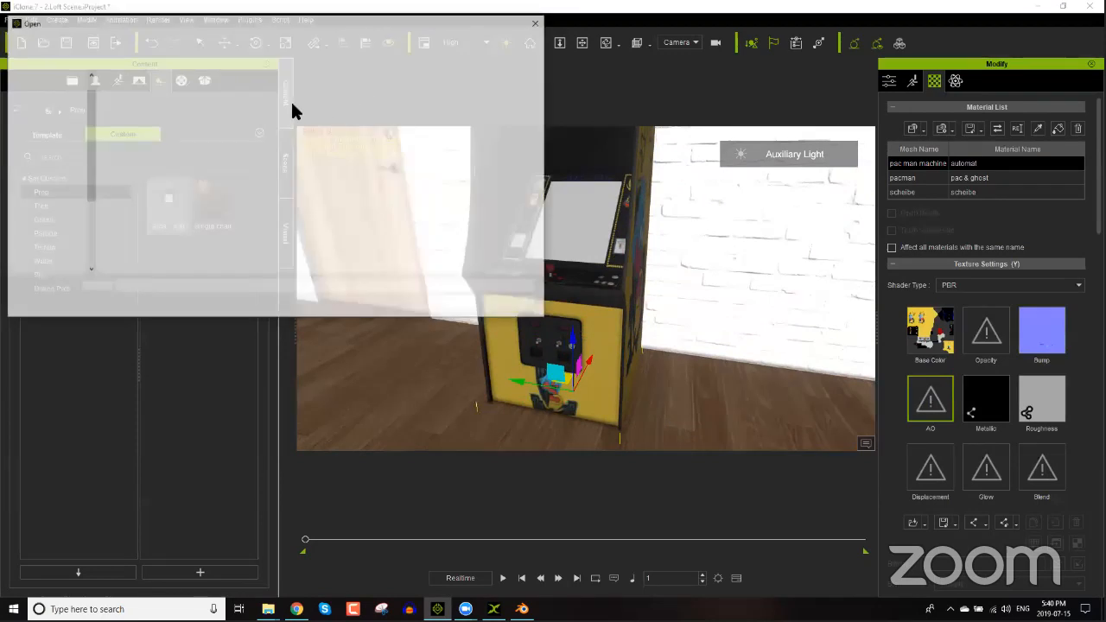
double_click(210, 112)
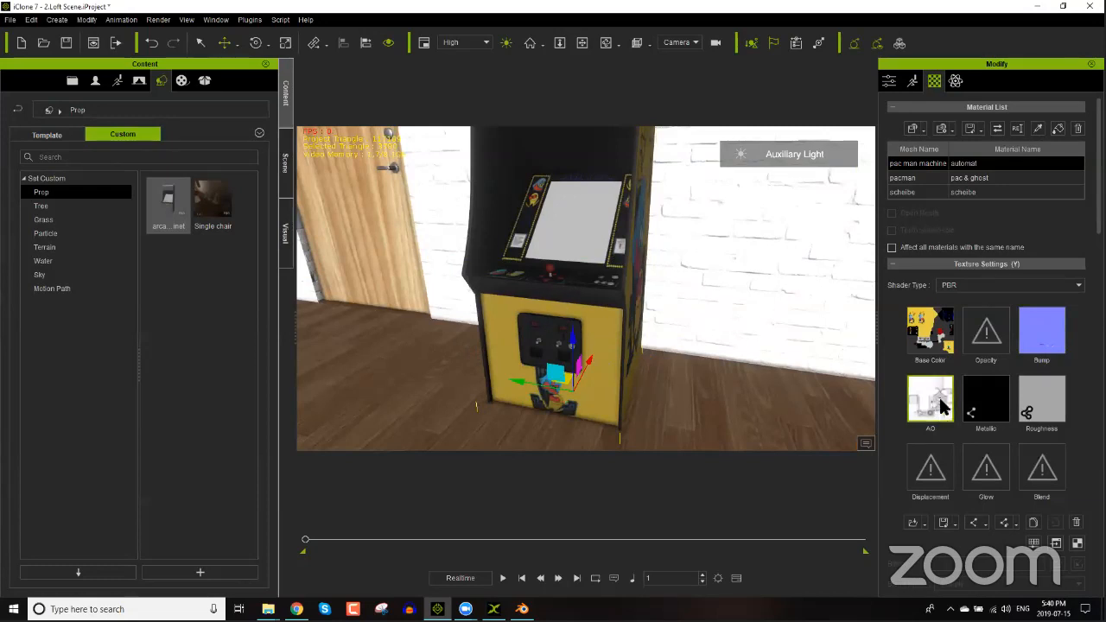
Step: Turn off the auxiliary light and test the AO map's Strength on the automat material
left_click(505, 44)
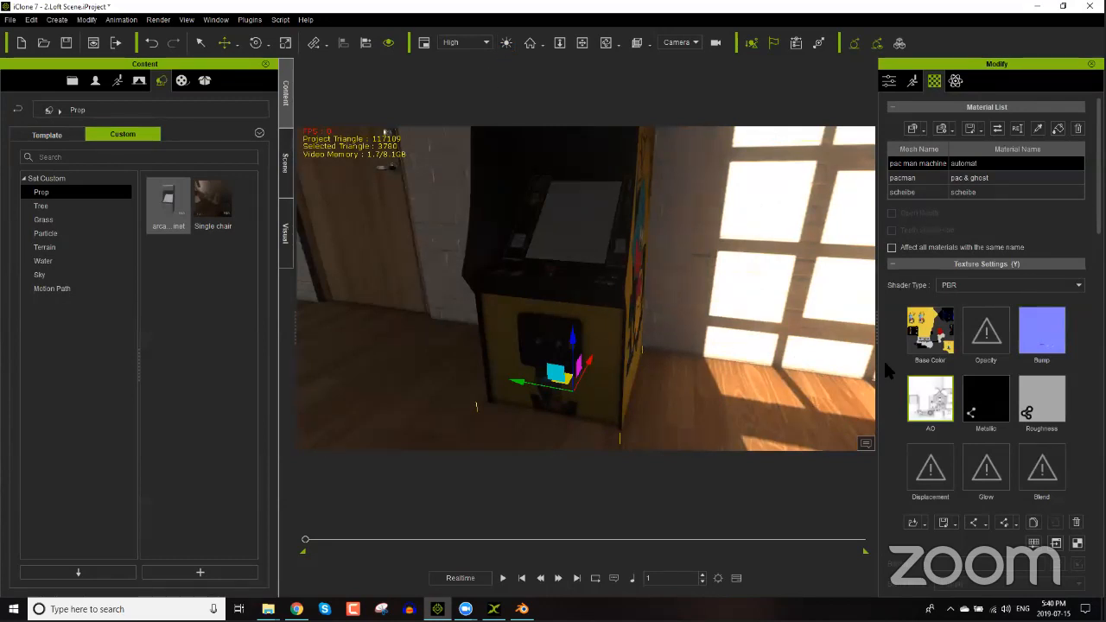
scroll(1055, 435, "down", 4)
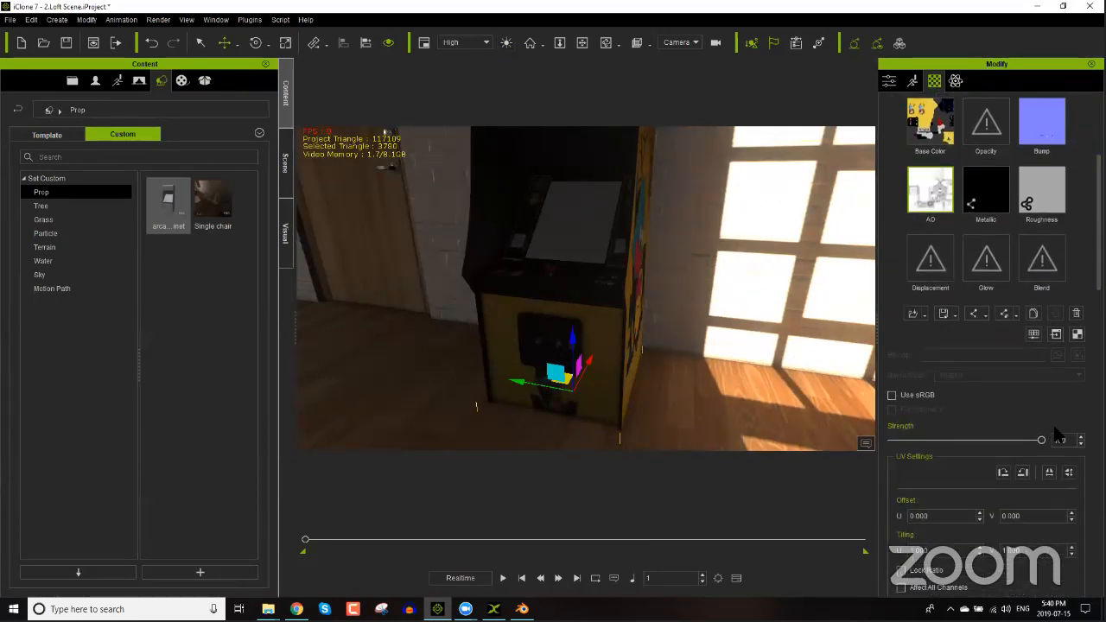
mouse_move(1041, 441)
left_mouse_down()
mouse_move(908, 457)
mouse_move(1032, 456)
left_mouse_up()
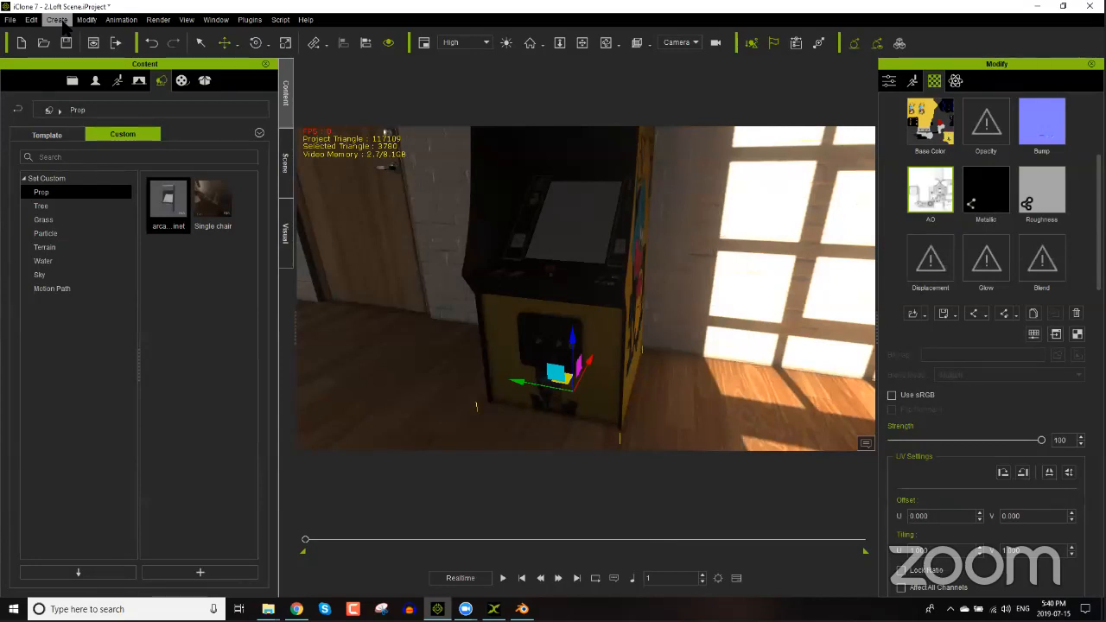
Step: Activate image based lighting for the scene and raise its Strength to 95
left_click(61, 20)
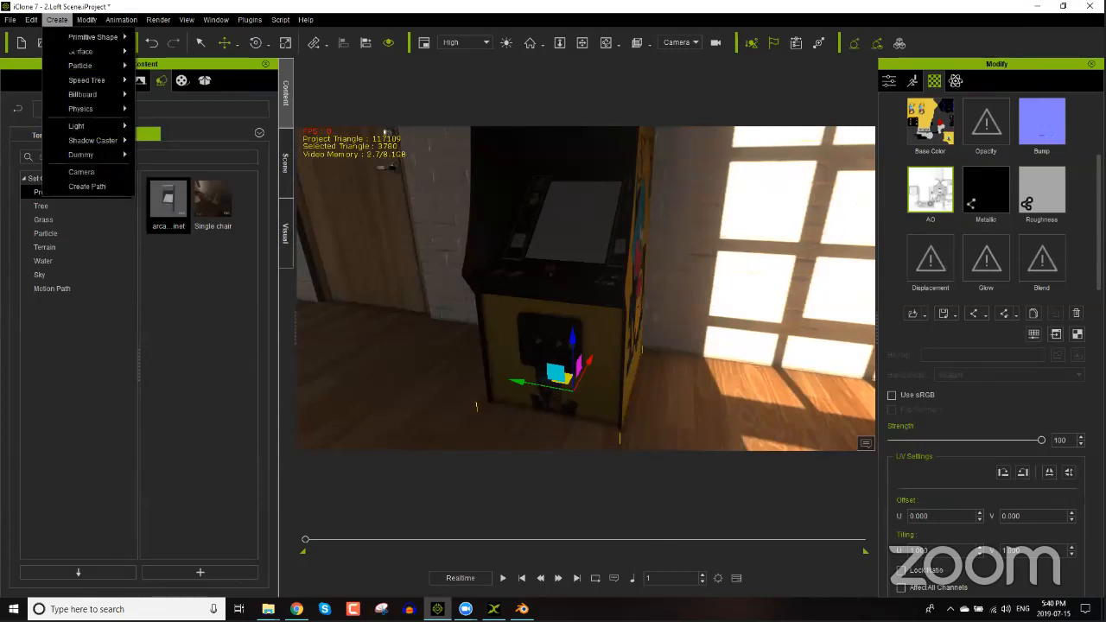
mouse_move(96, 127)
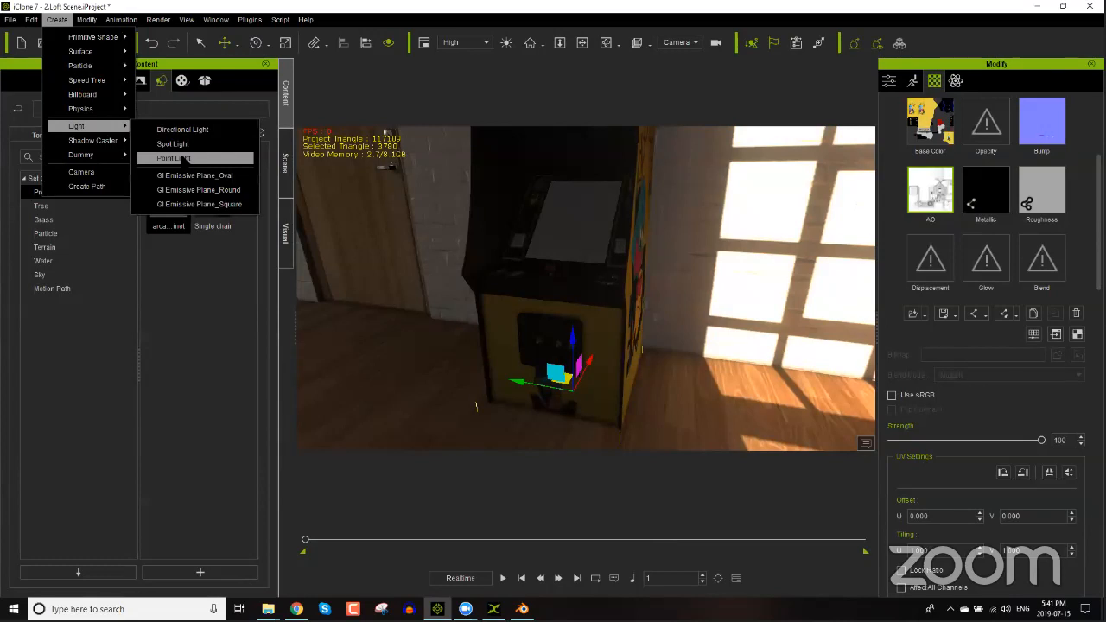
left_click(281, 256)
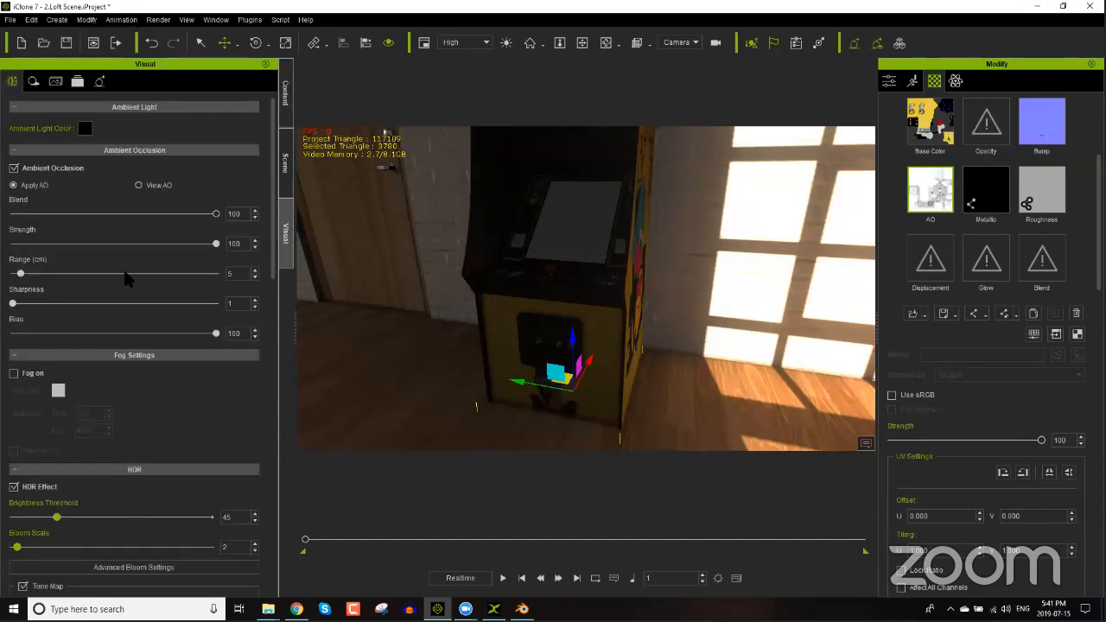
scroll(123, 270, "down", 5)
scroll(122, 273, "down", 3)
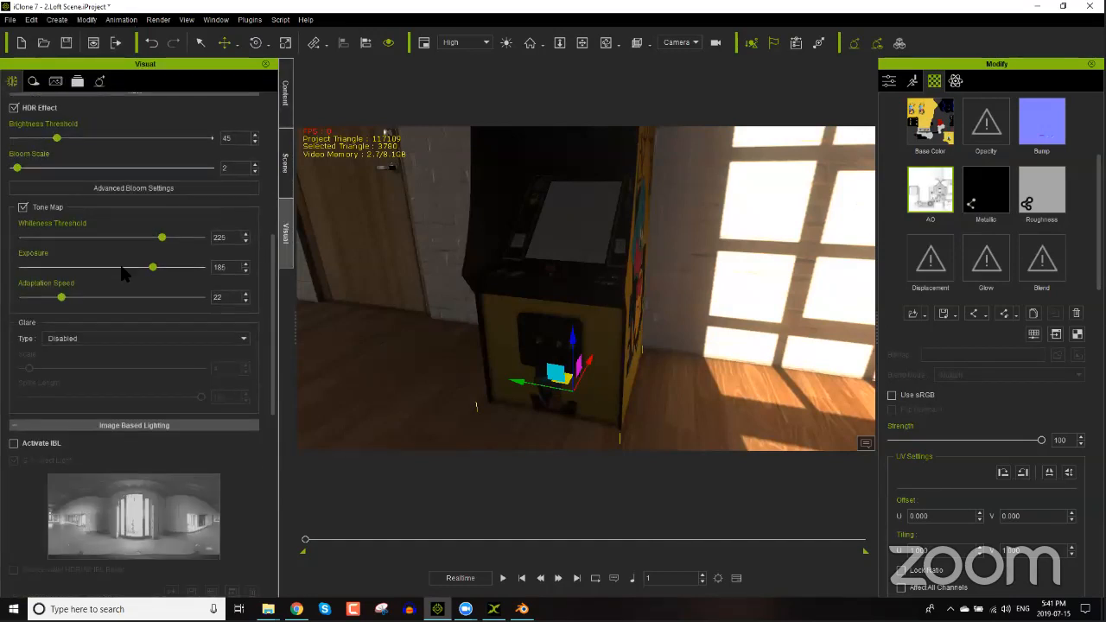
left_click(50, 273)
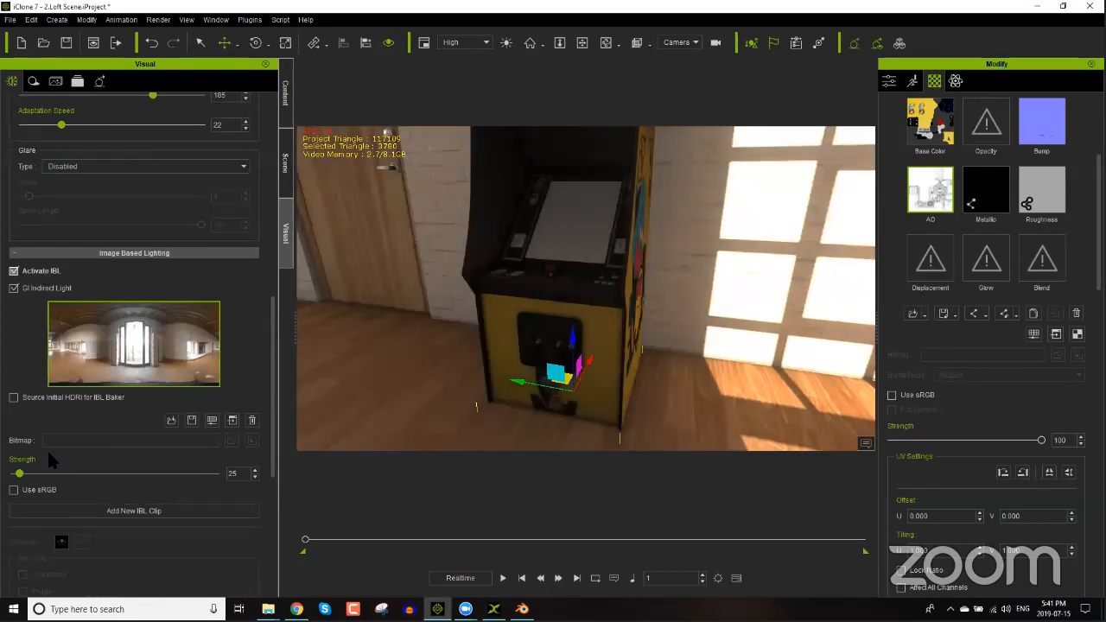
left_click_drag(19, 474, 33, 474)
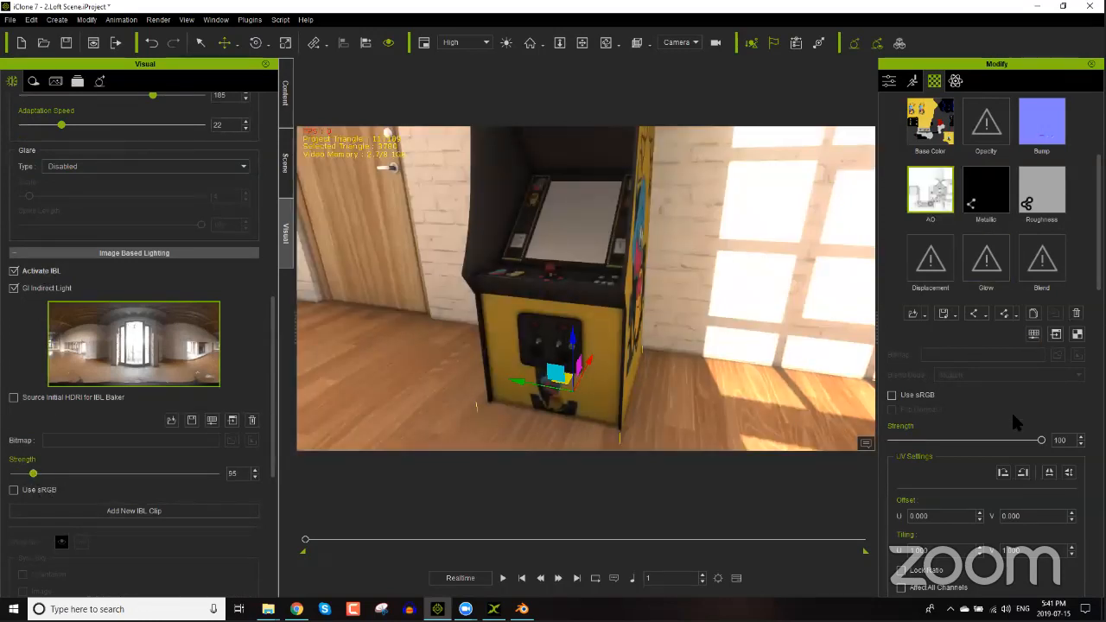
Step: Compare the cabinet's shading around the coin panel with the AO Strength at 0 and at 100, ending at 100
left_click_drag(1034, 441, 826, 462)
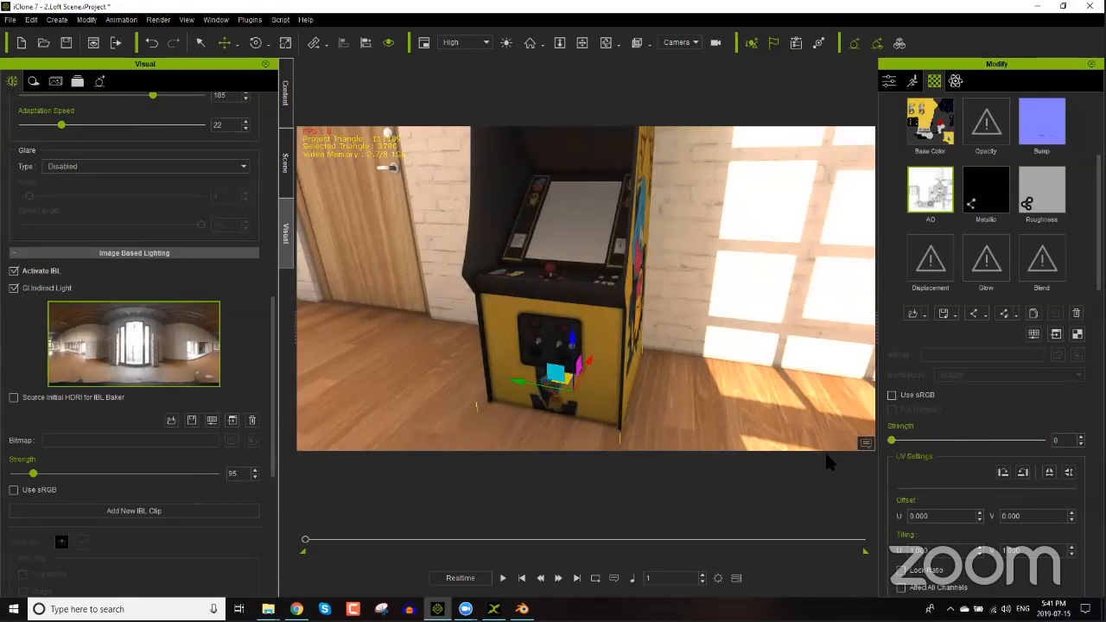
left_click_drag(920, 458, 1080, 449)
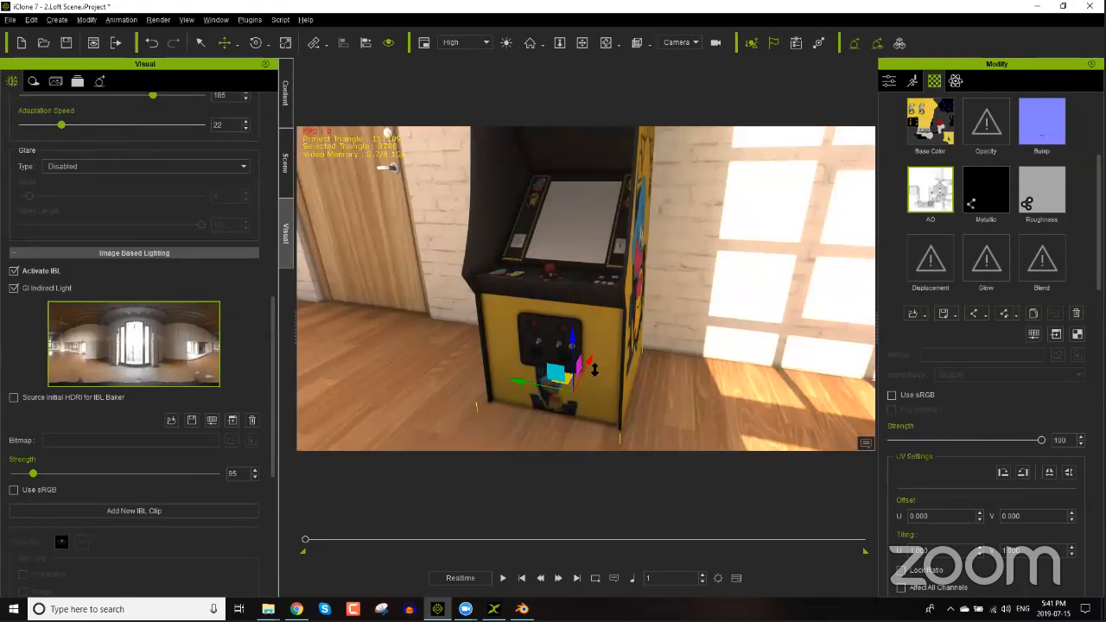
scroll(596, 371, "up", 5)
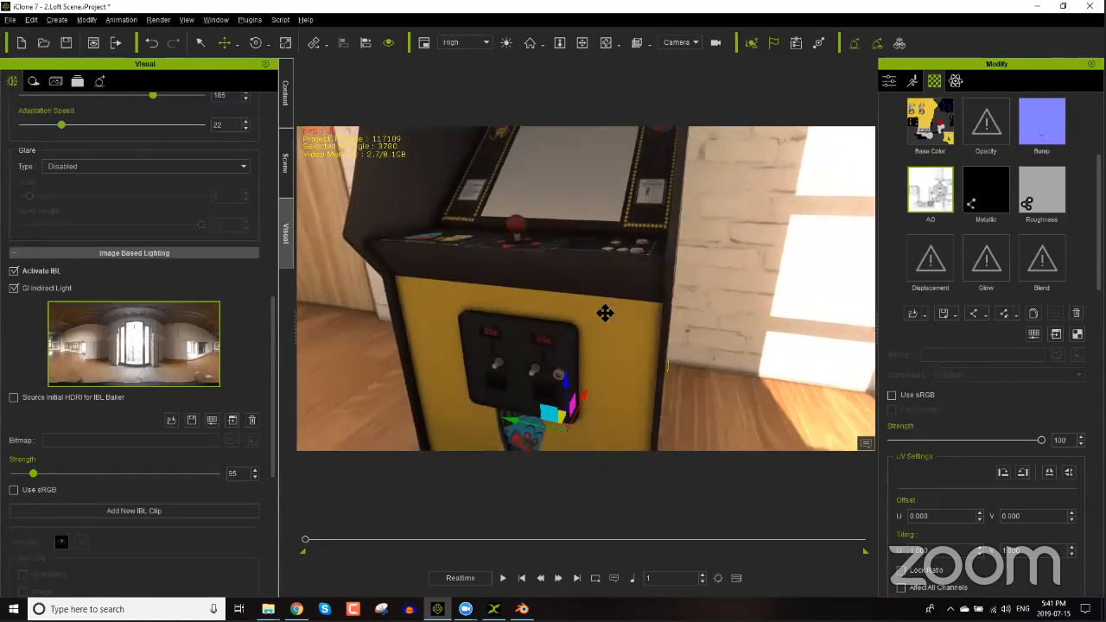
scroll(602, 313, "up", 2)
left_click_drag(1042, 442, 803, 455)
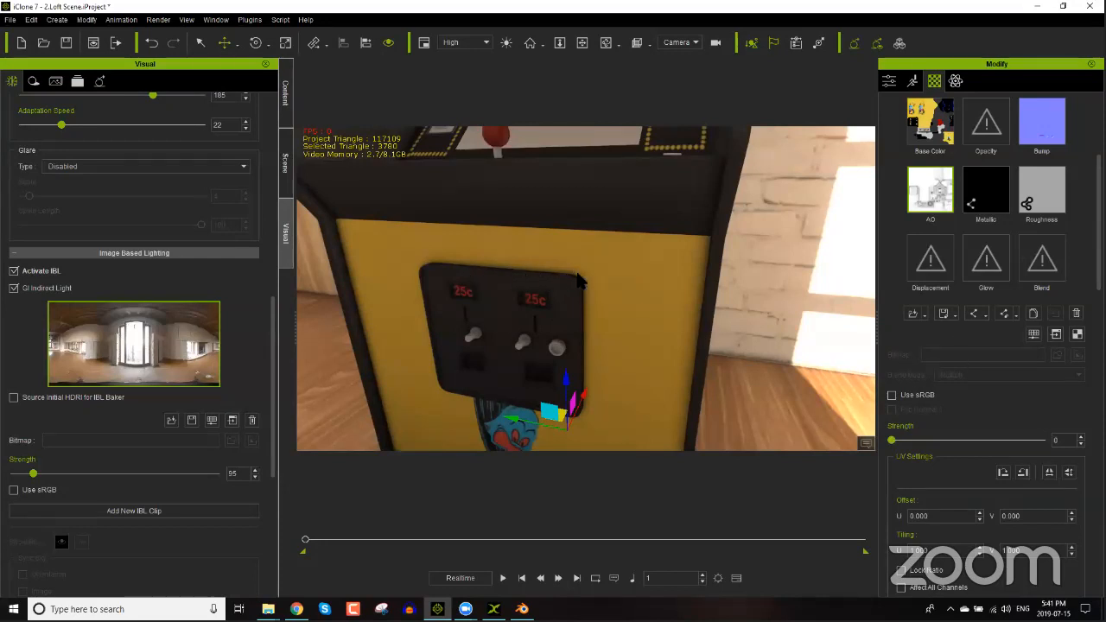
left_click_drag(892, 441, 1081, 449)
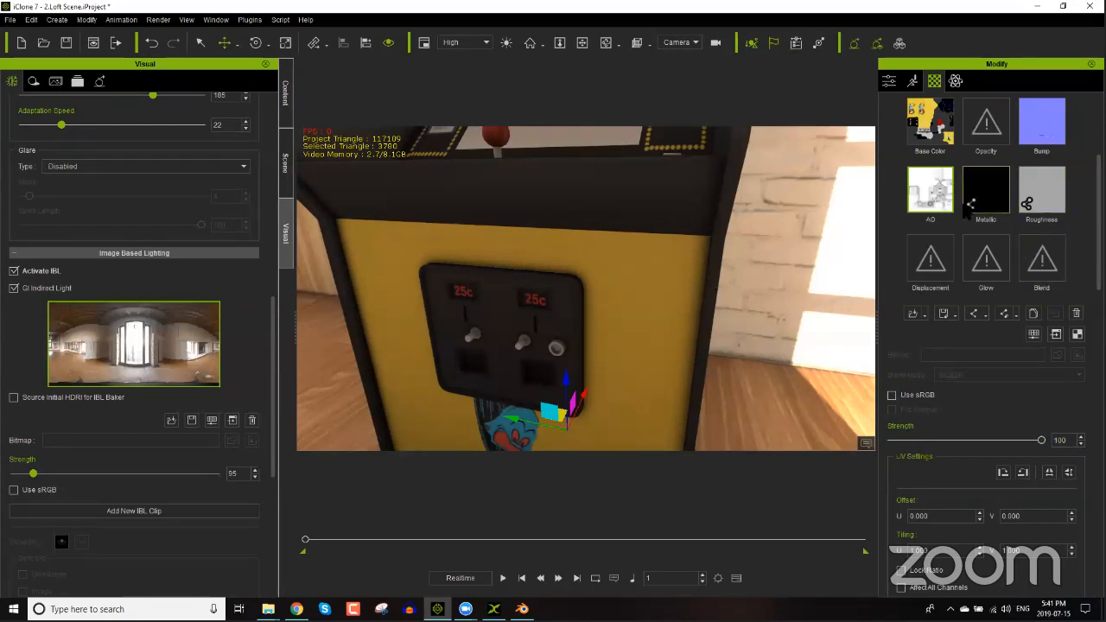
Step: Load automat_emissive into the automat material's Glow channel and lower its Strength to 73
middle_click_drag(608, 200, 604, 308)
scroll(607, 308, "down", 5)
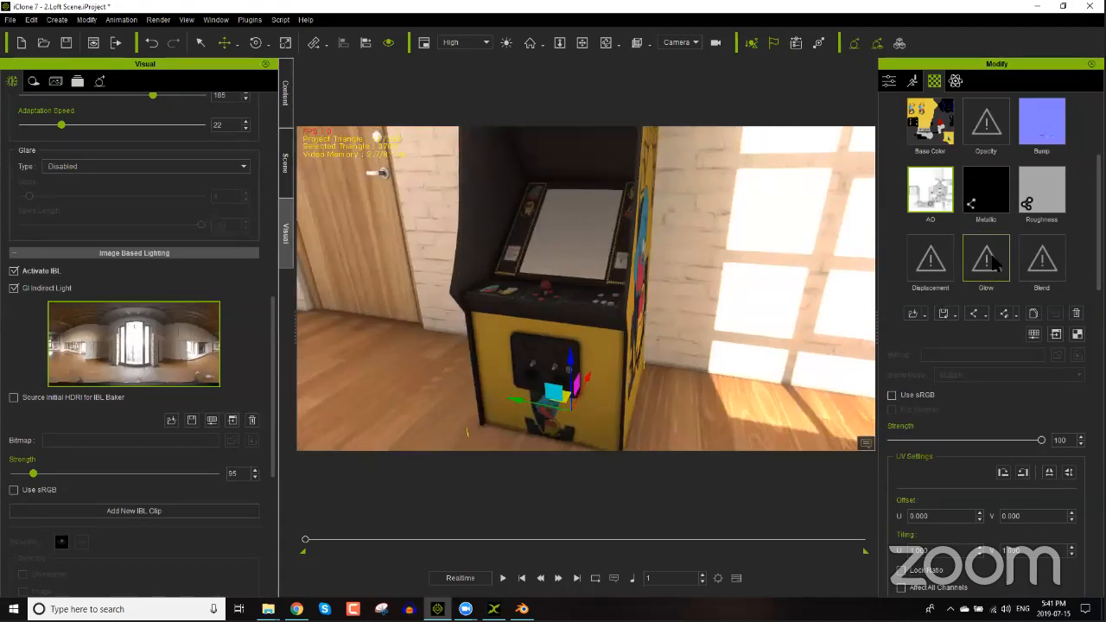
double_click(985, 259)
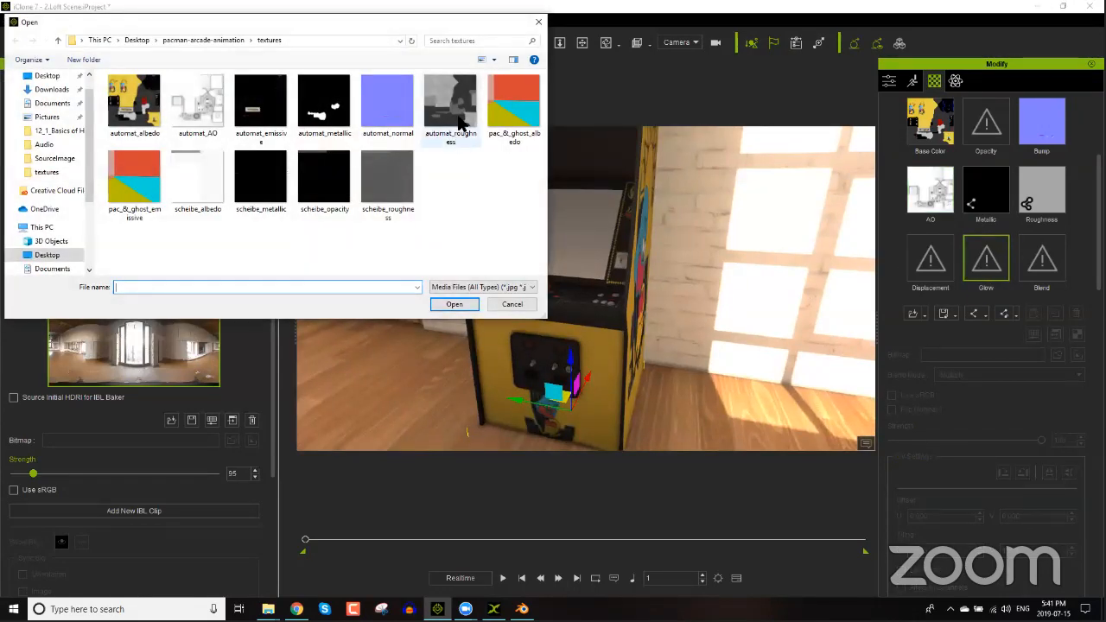
double_click(260, 104)
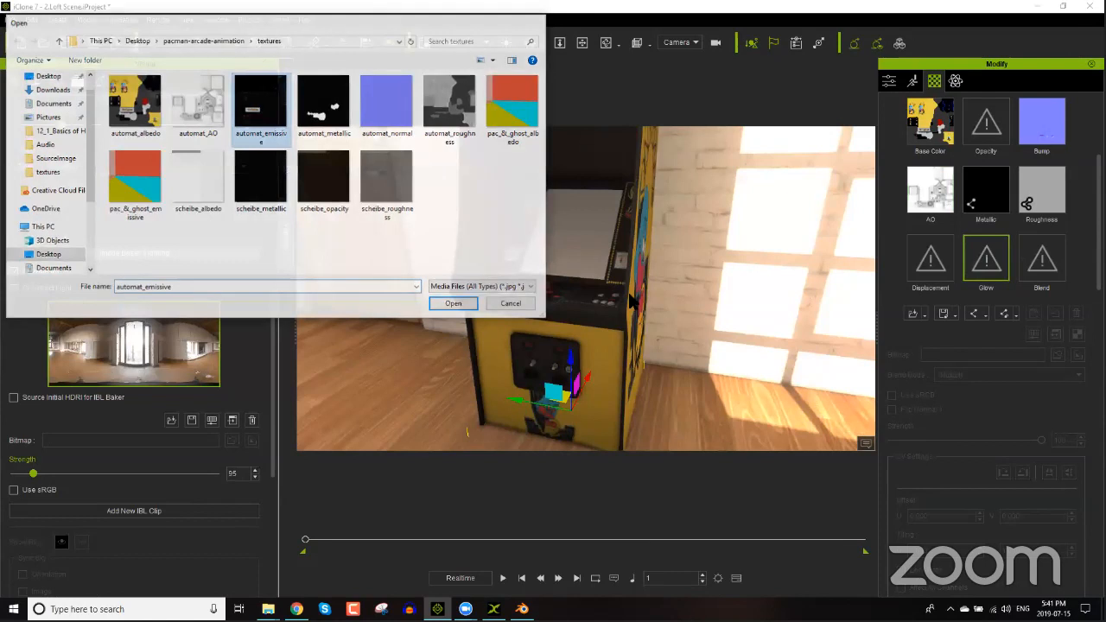
middle_click_drag(618, 275, 520, 159)
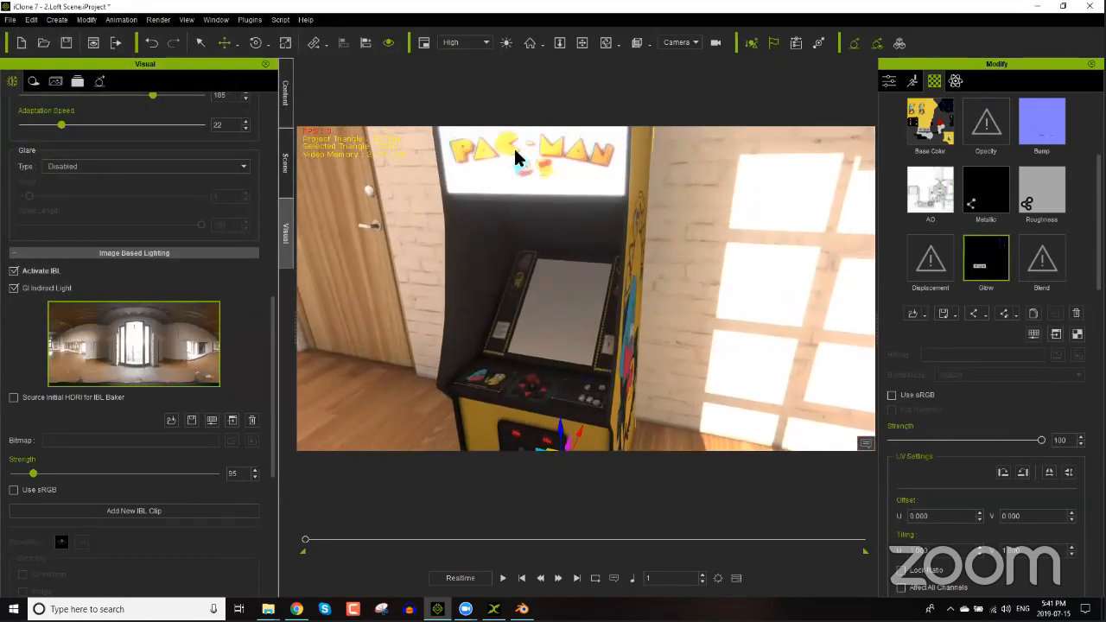
left_click_drag(1040, 441, 1014, 443)
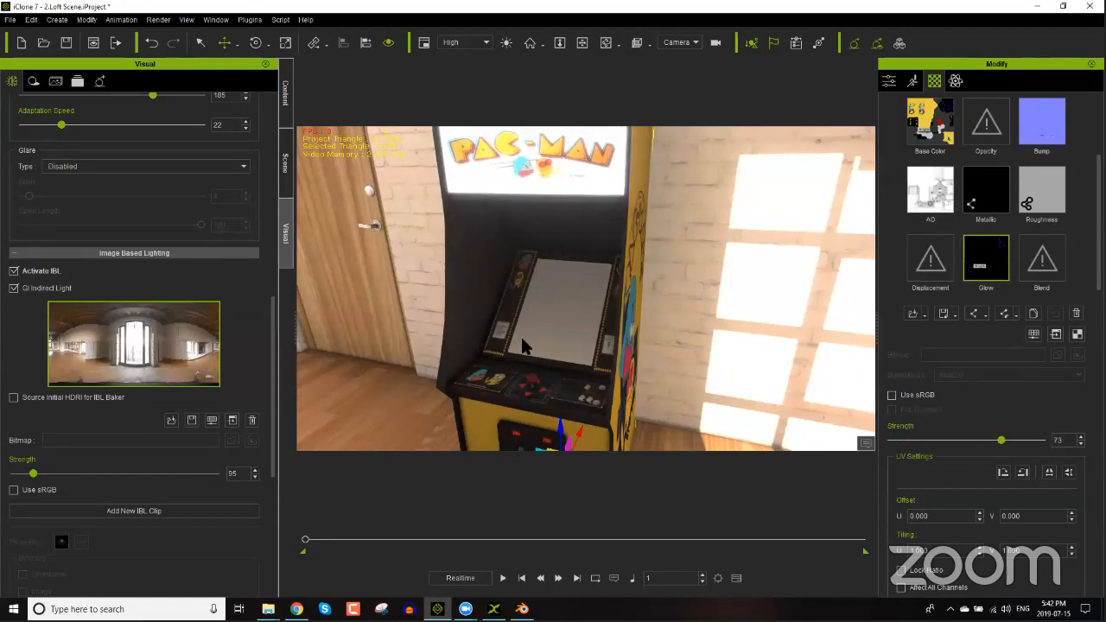
Step: Load automat_metallic into the automat material's Metallic channel, importing it as a unique texture
left_click(990, 195)
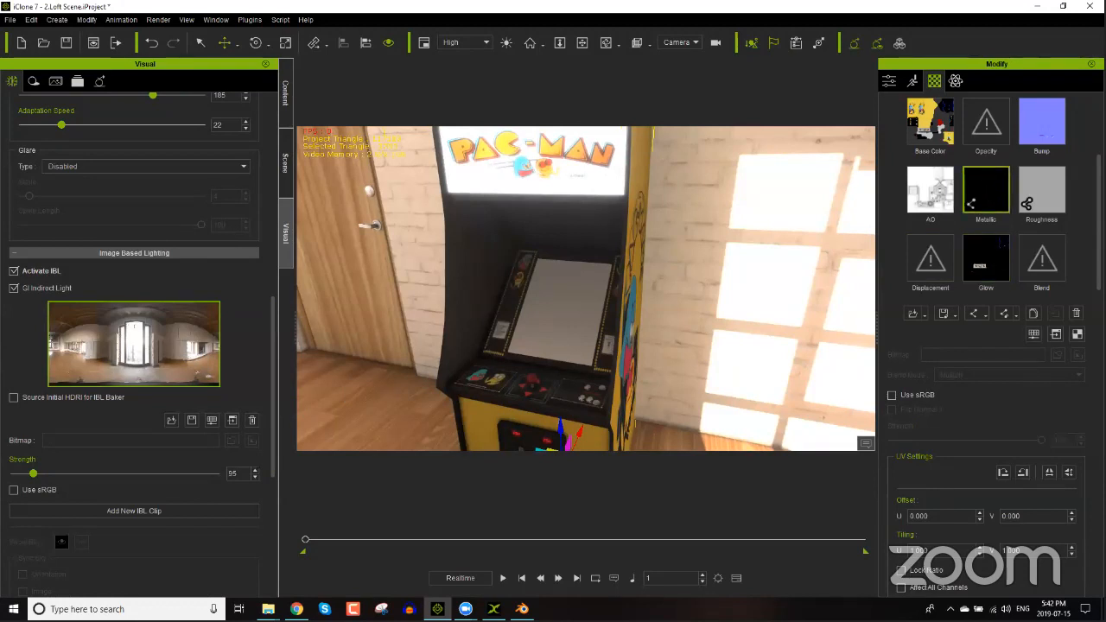
double_click(988, 193)
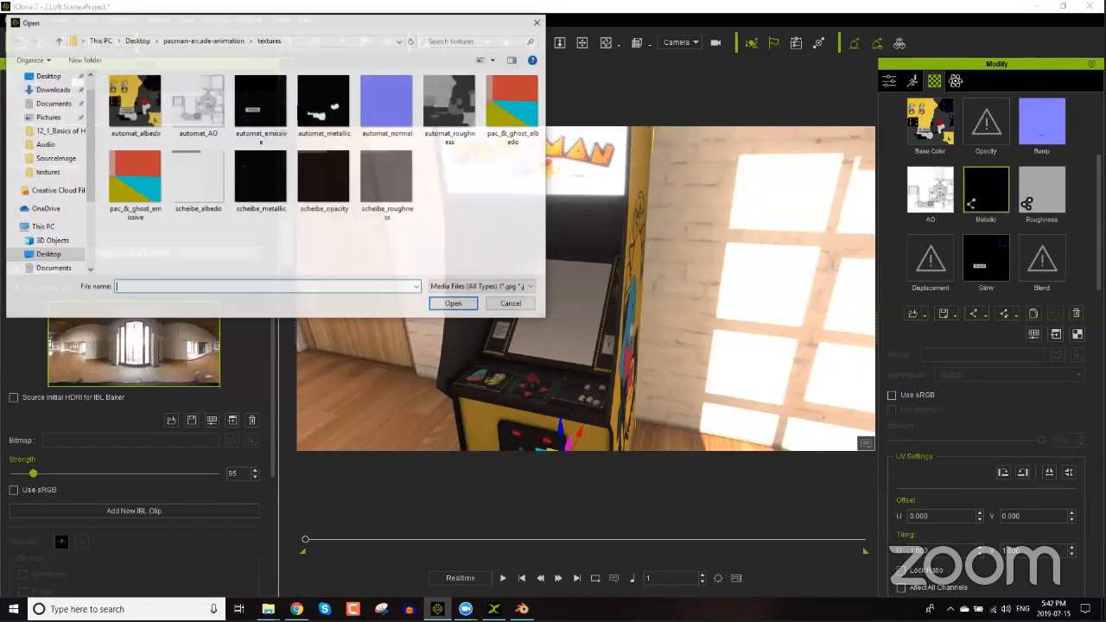
double_click(320, 111)
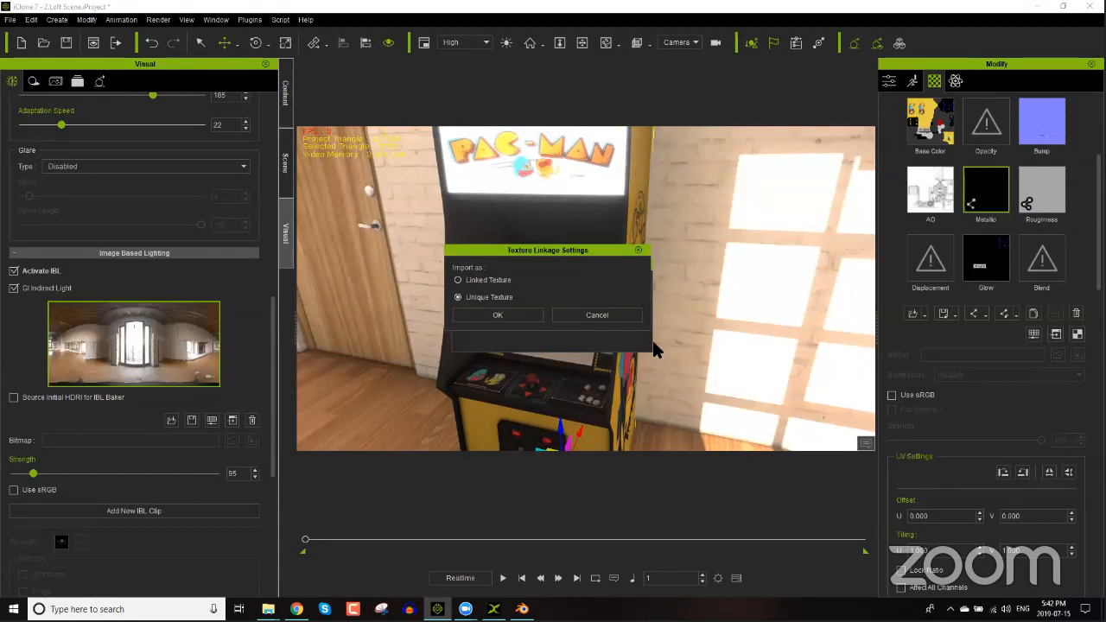
left_click(525, 316)
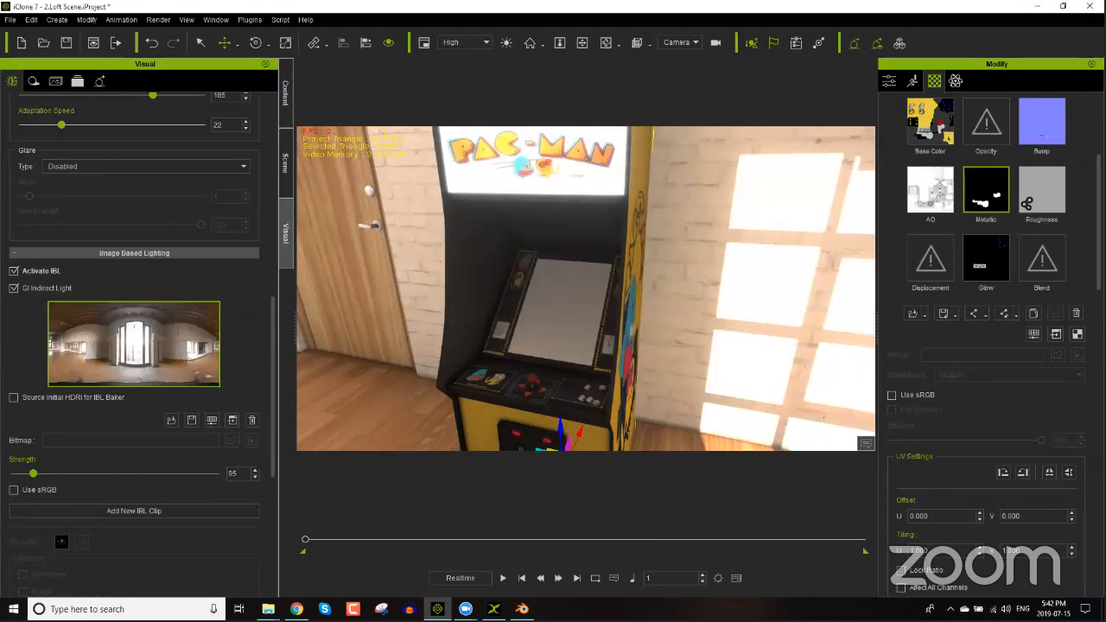
Step: Load automat_roughness into the automat material's Roughness channel
double_click(1043, 197)
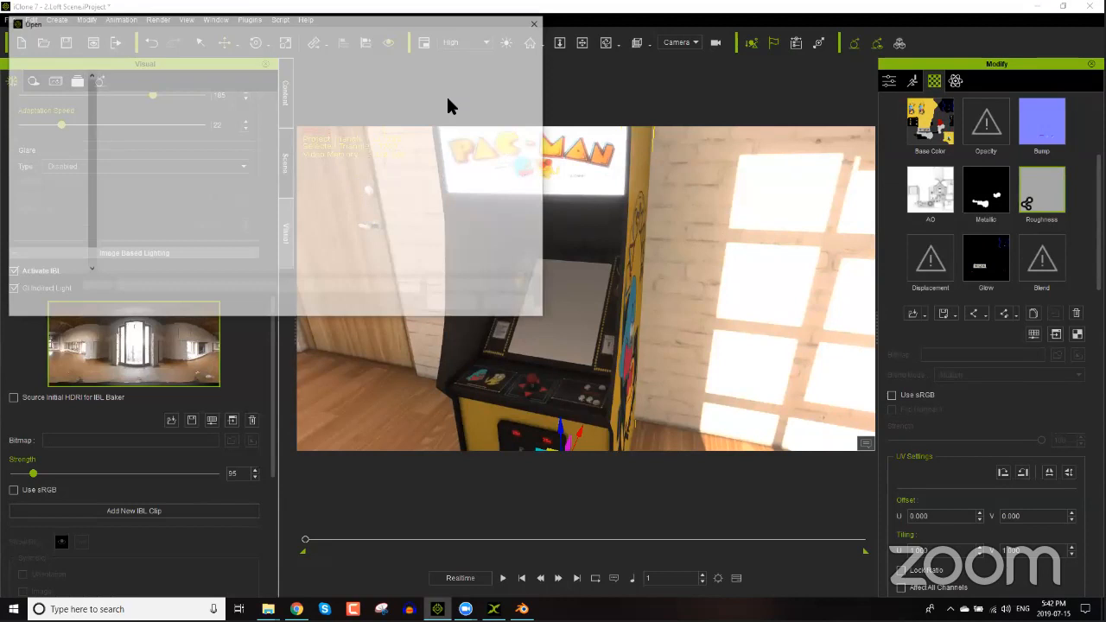
double_click(449, 102)
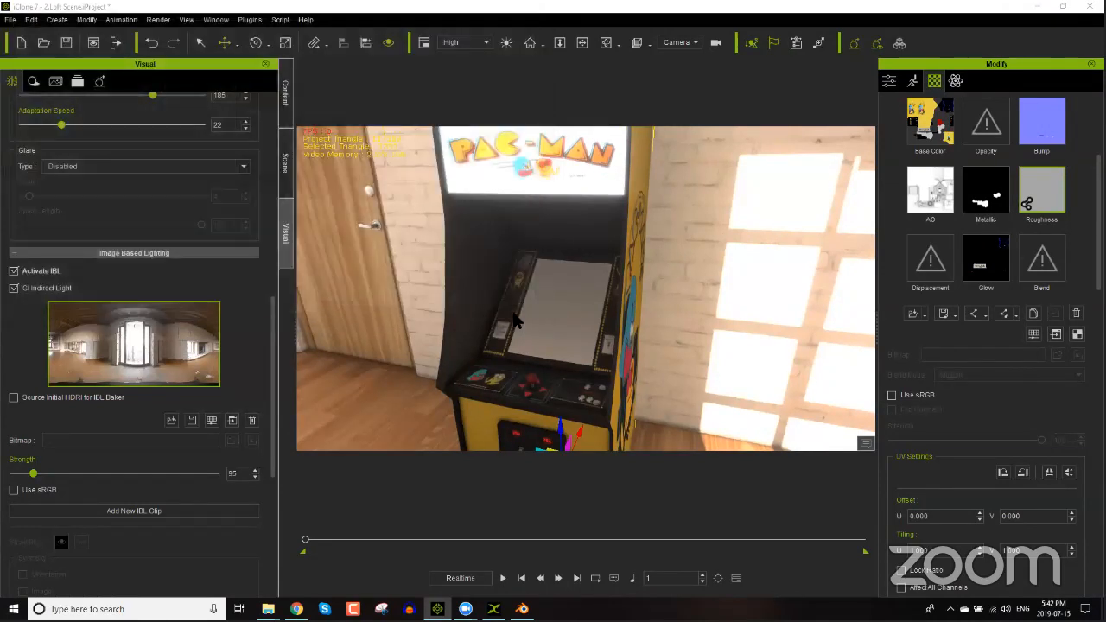
middle_click_drag(532, 376, 513, 340)
Step: Select the automat material's Metallic channel and lower the scene's image based lighting Strength to 29
left_click(990, 199)
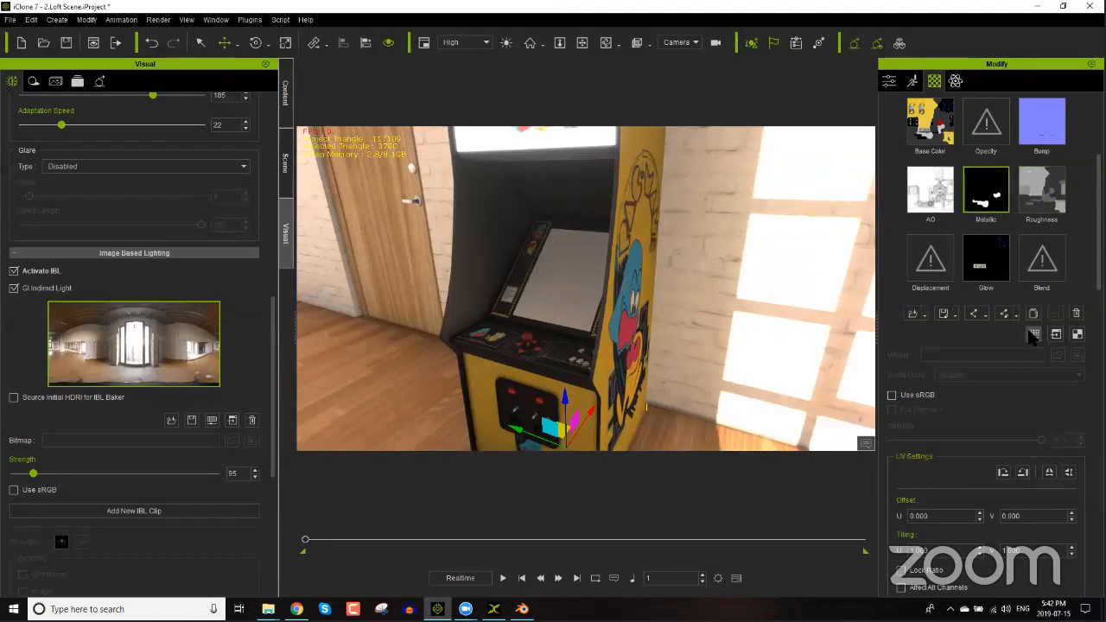
left_click_drag(33, 474, 20, 473)
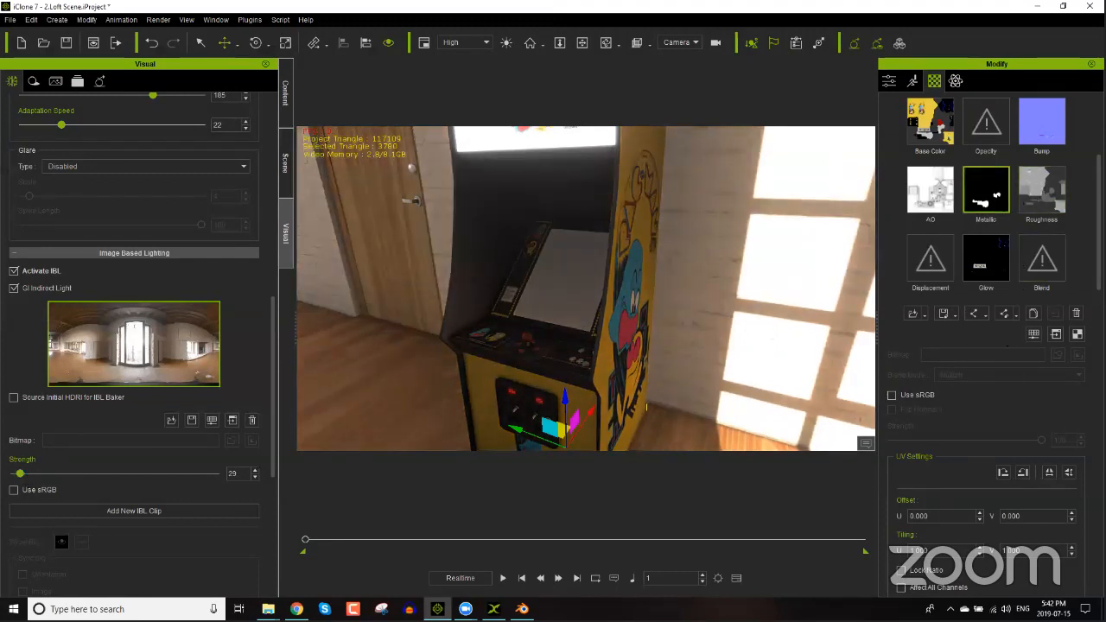
mouse_move(640, 378)
right_mouse_down()
mouse_move(662, 361)
mouse_move(631, 362)
right_mouse_up()
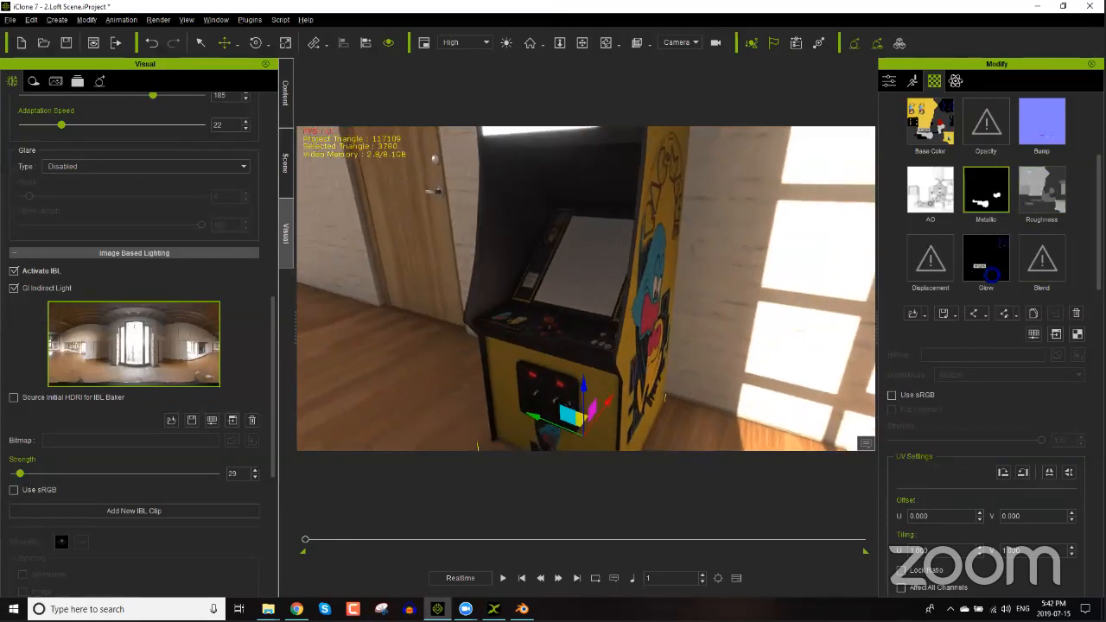
Step: Open the color adjustment for the automat Metallic map and test its Brightness at 73 on the cabinet's side
left_click(1033, 335)
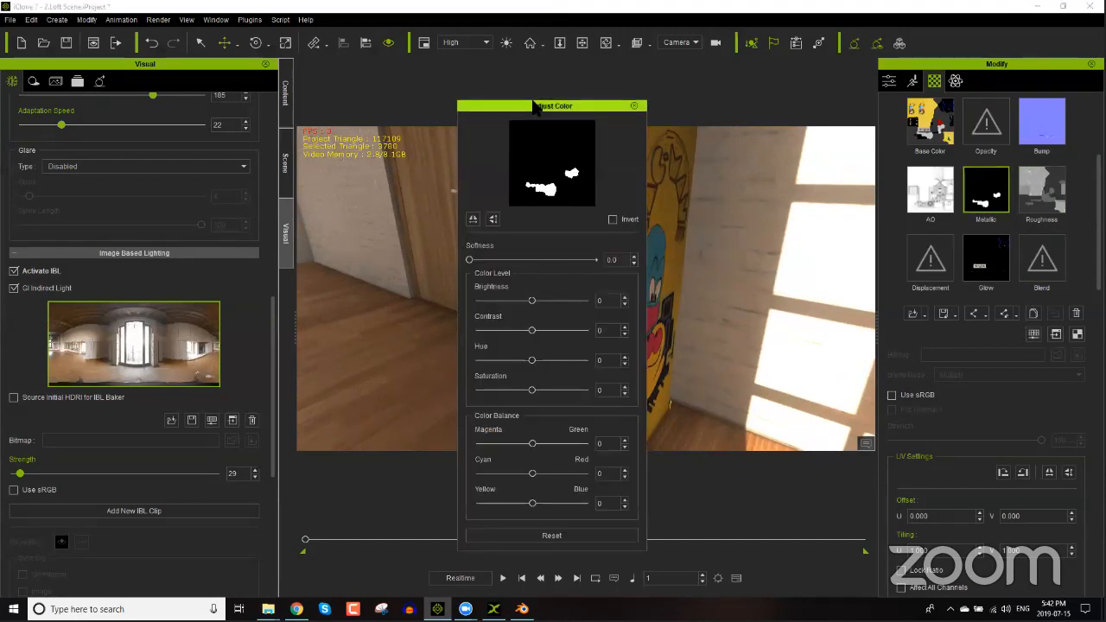
left_click_drag(533, 104, 484, 110)
left_click_drag(382, 118, 247, 116)
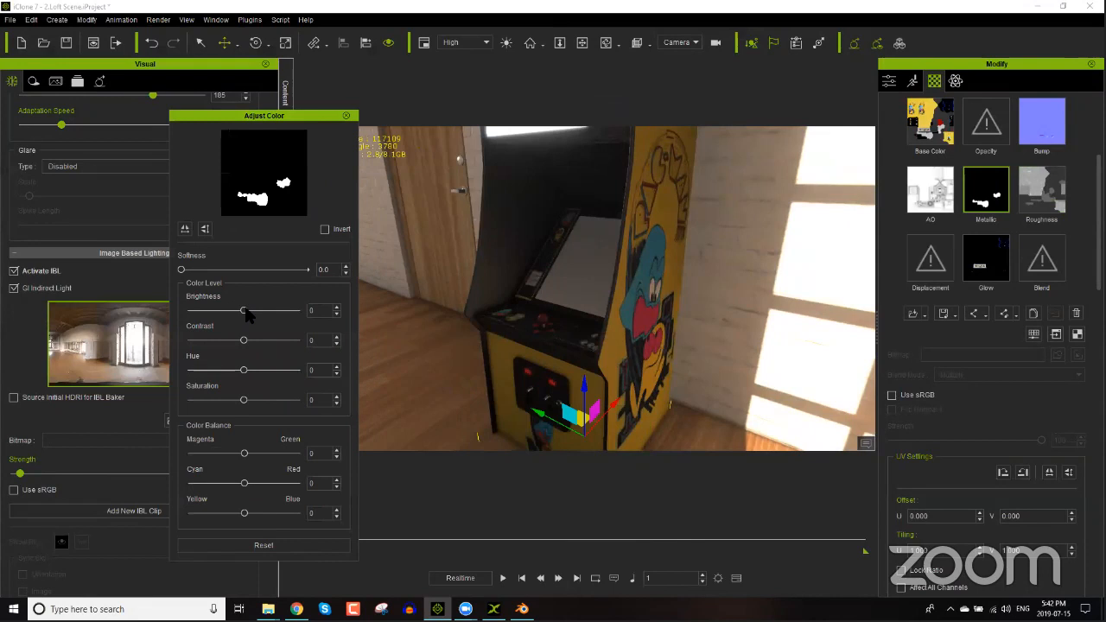
mouse_move(268, 316)
left_mouse_down()
mouse_move(279, 313)
mouse_move(247, 316)
mouse_move(268, 312)
left_mouse_up()
left_click_drag(263, 314, 285, 315)
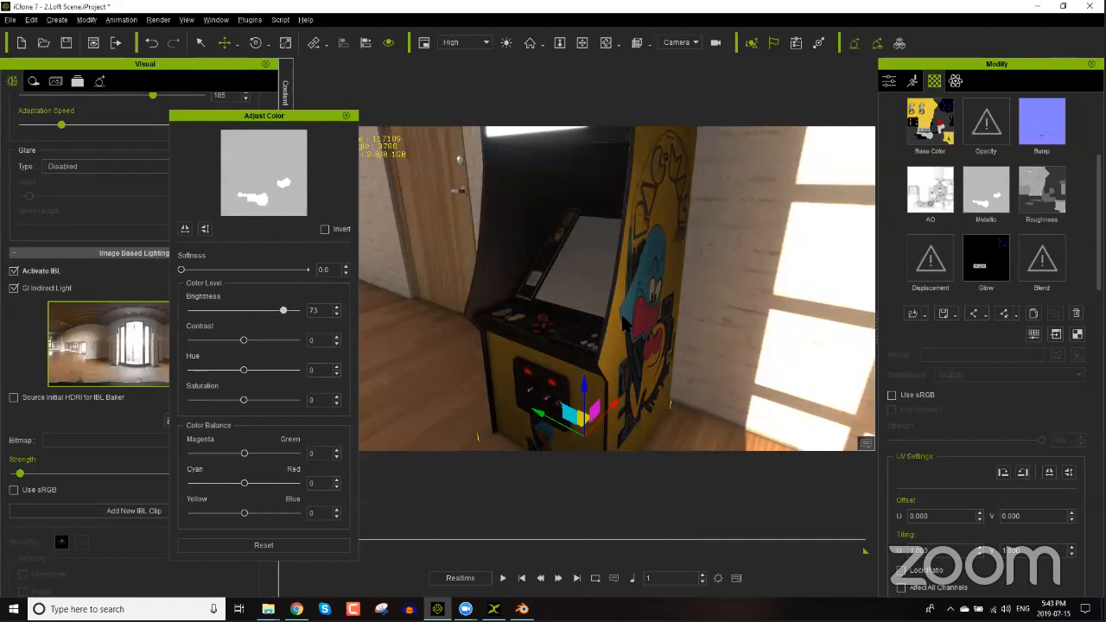
right_click_drag(626, 327, 706, 293)
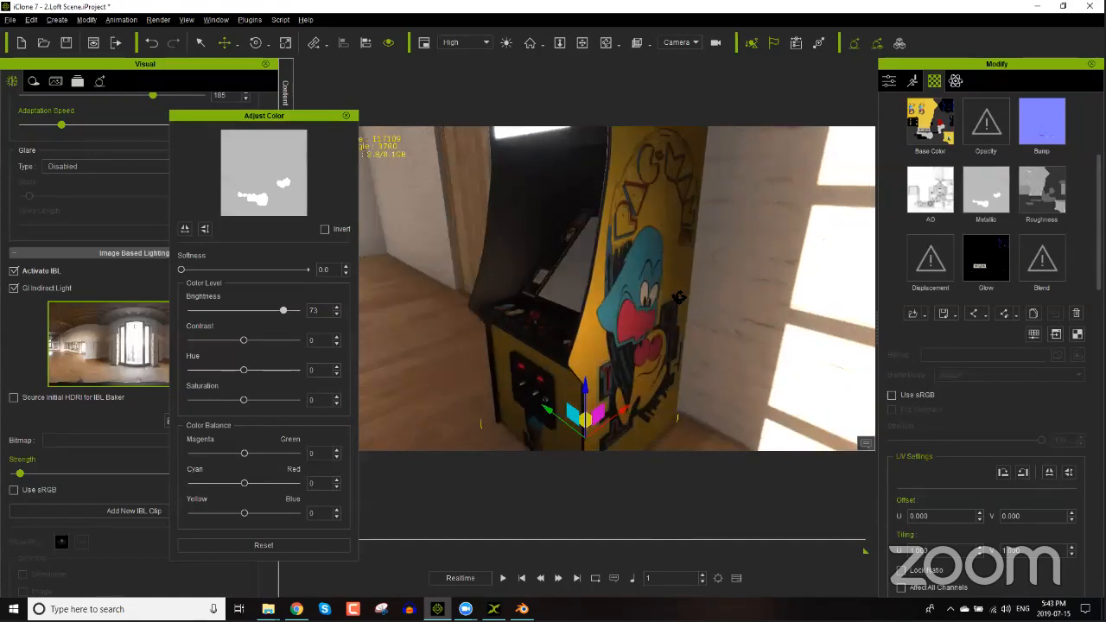
Step: Set the automat Metallic map's Brightness to -1, check the cabinet's side, and close the color adjustment
left_click_drag(284, 311, 241, 316)
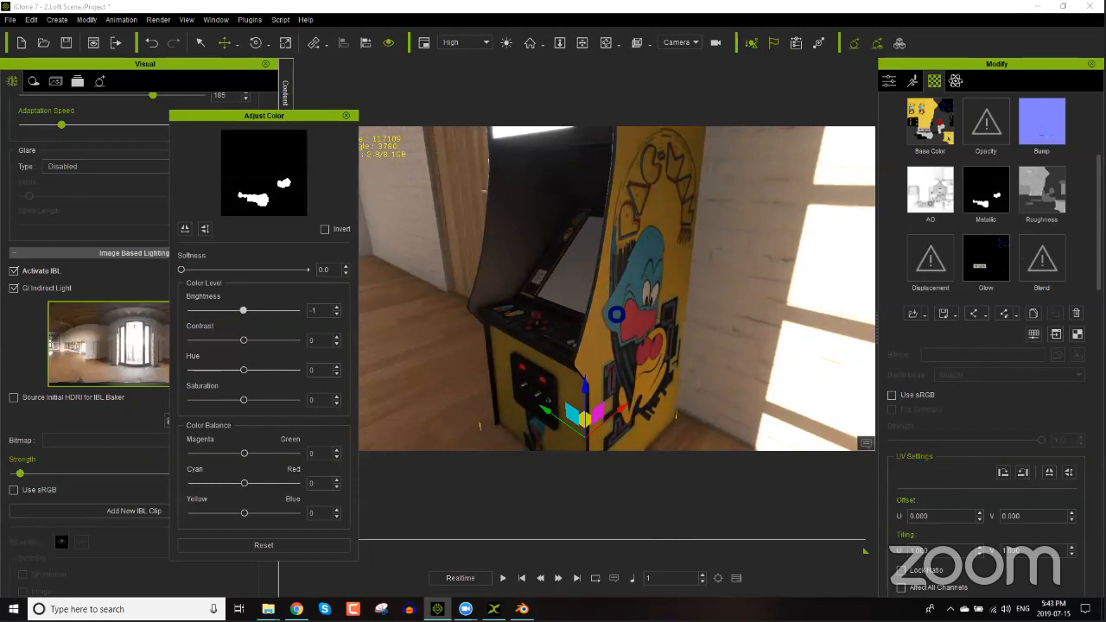
scroll(545, 316, "up", 2)
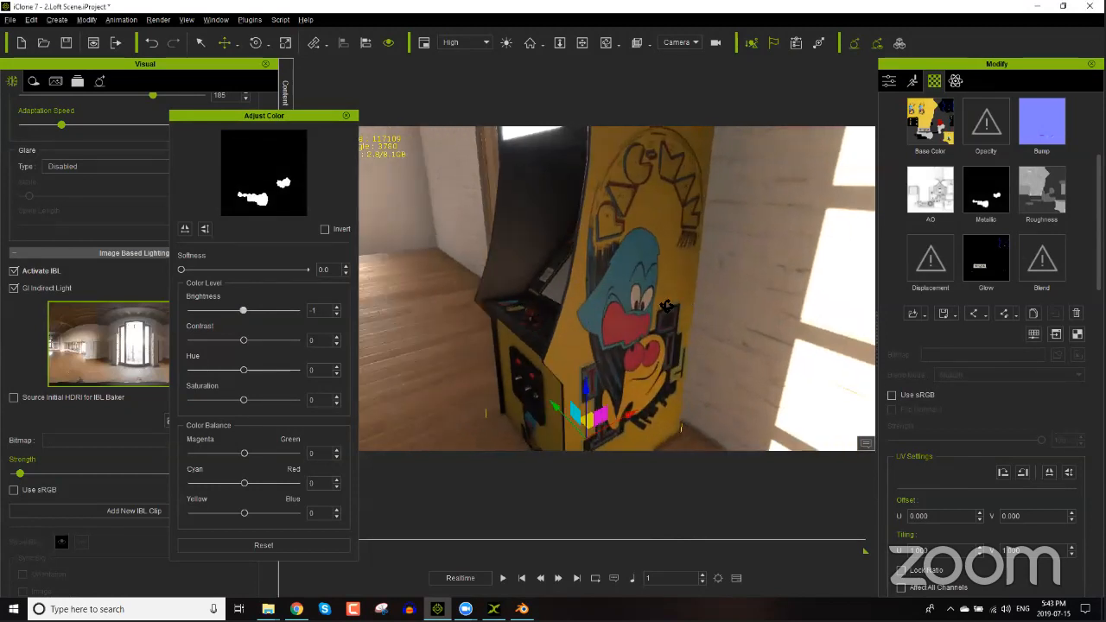
scroll(666, 307, "up", 2)
right_click_drag(611, 319, 568, 283)
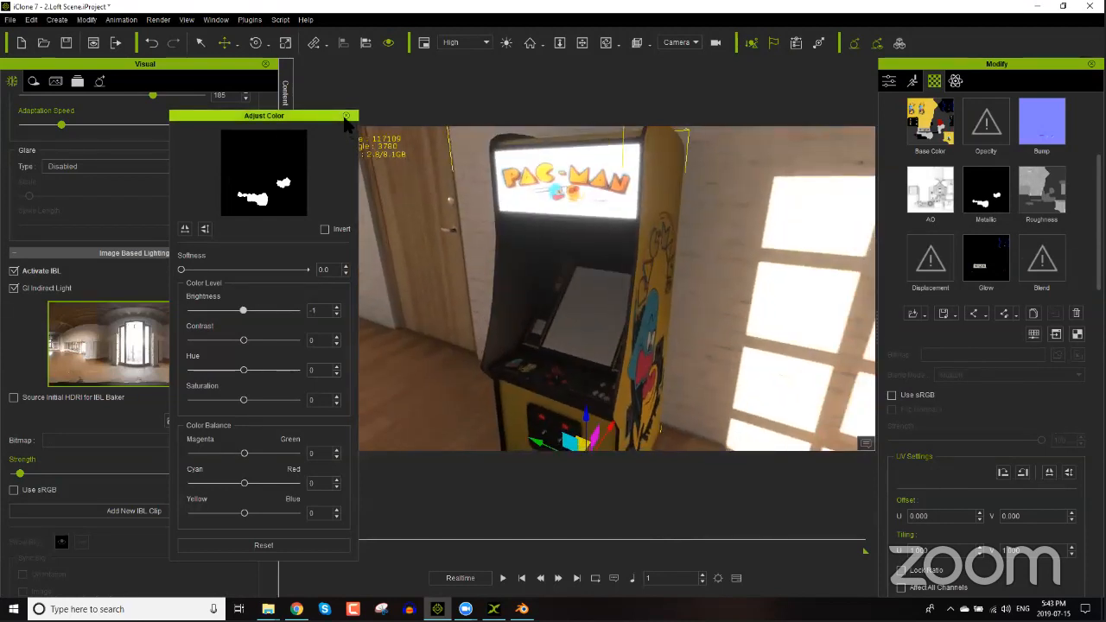
left_click(345, 115)
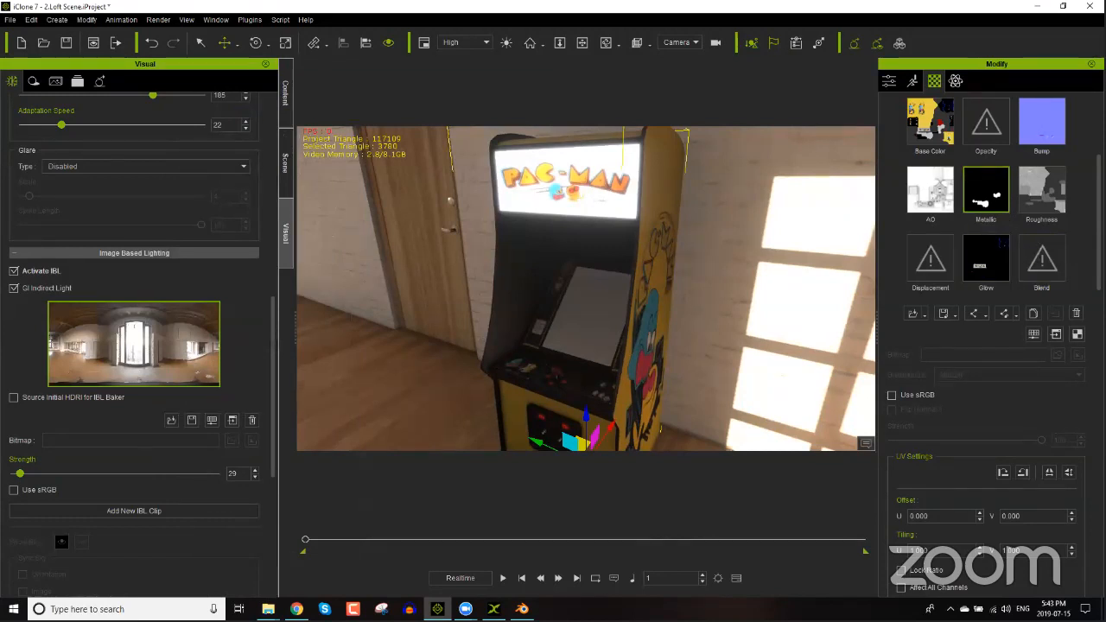
Step: Load pac_&_ghost_albedo into the Base Color channel of the pac & ghost material
scroll(976, 162, "up", 3)
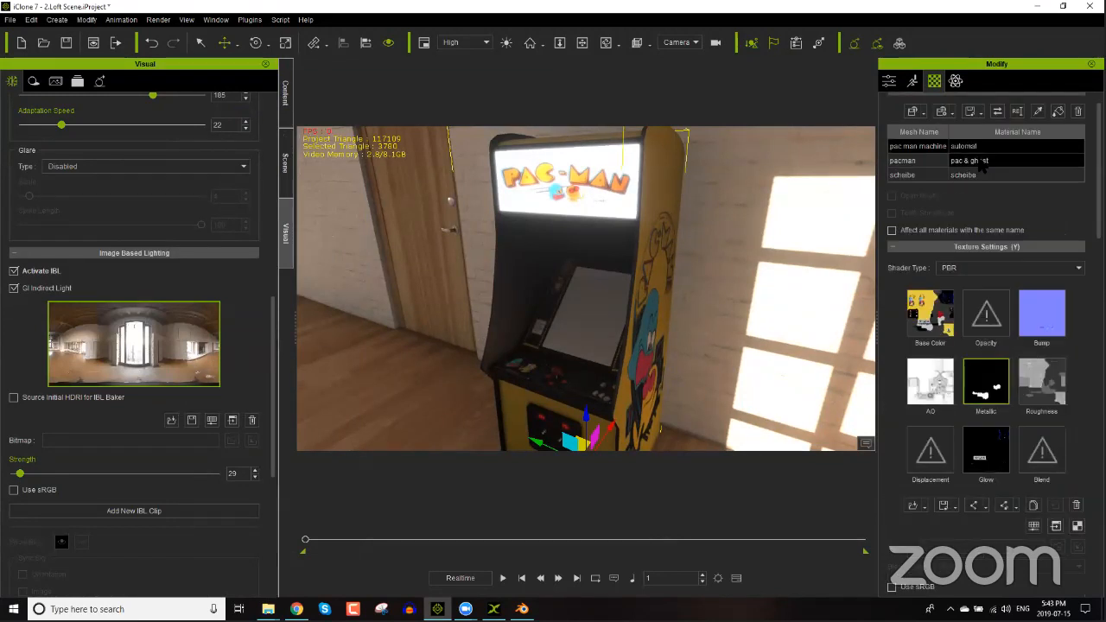
left_click(980, 166)
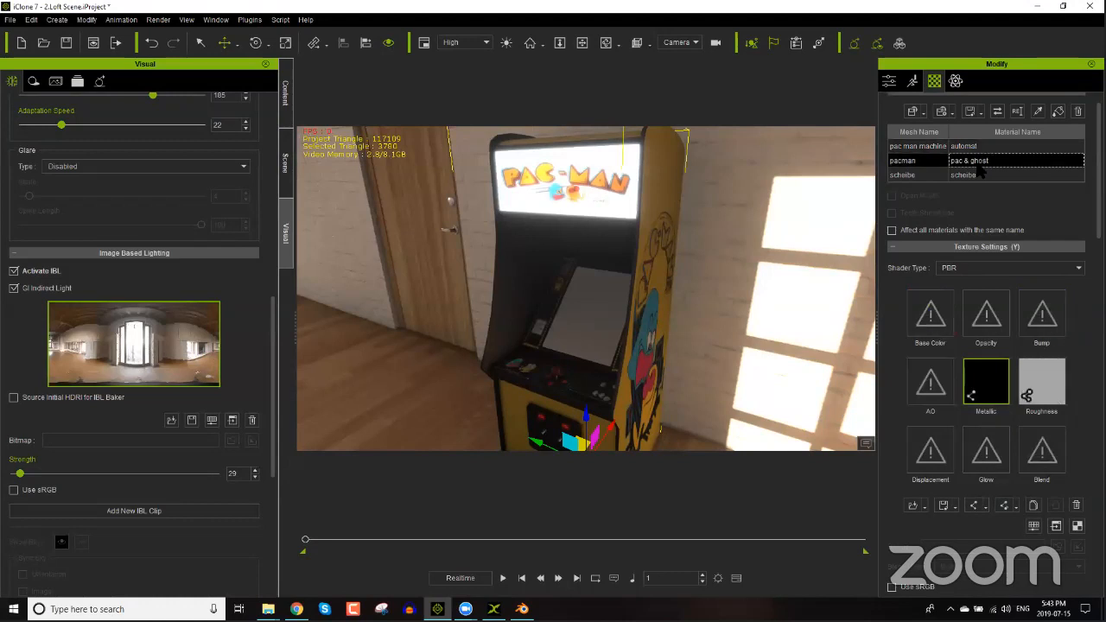
double_click(930, 324)
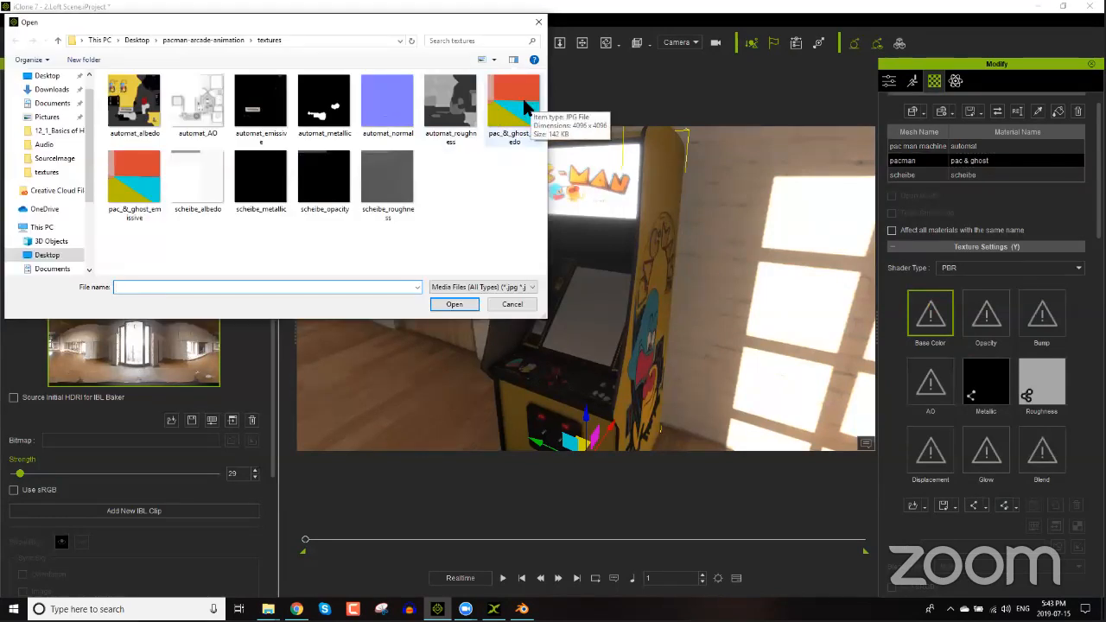
left_click(524, 107)
key("Return")
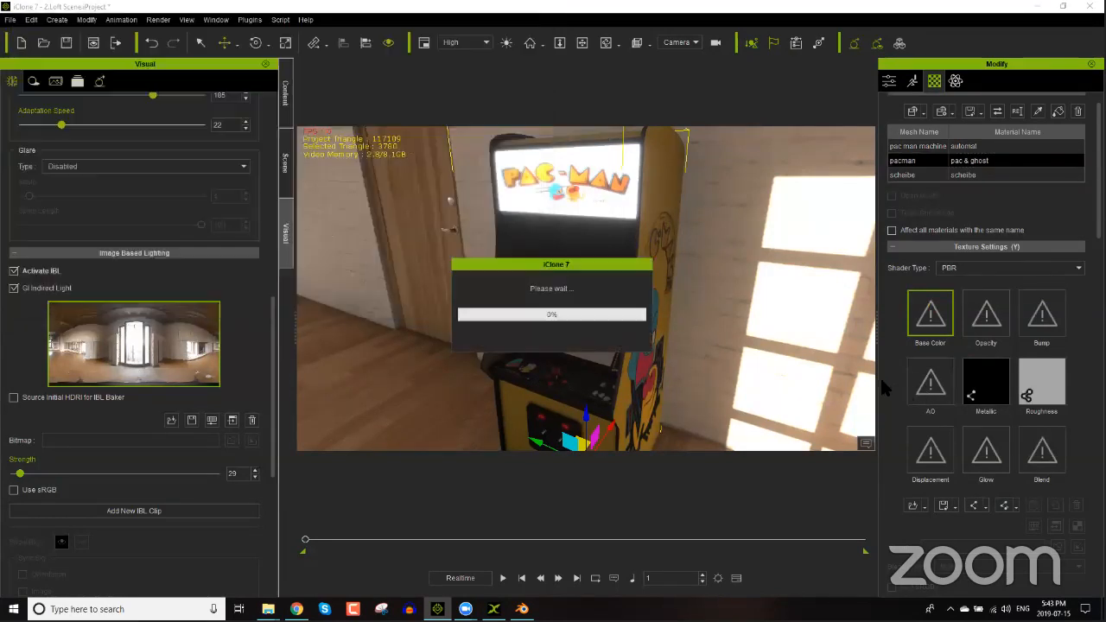
Step: Load pac_&_ghost_emissive into the pac & ghost material's Glow channel, leaving its Opacity channel empty
double_click(988, 464)
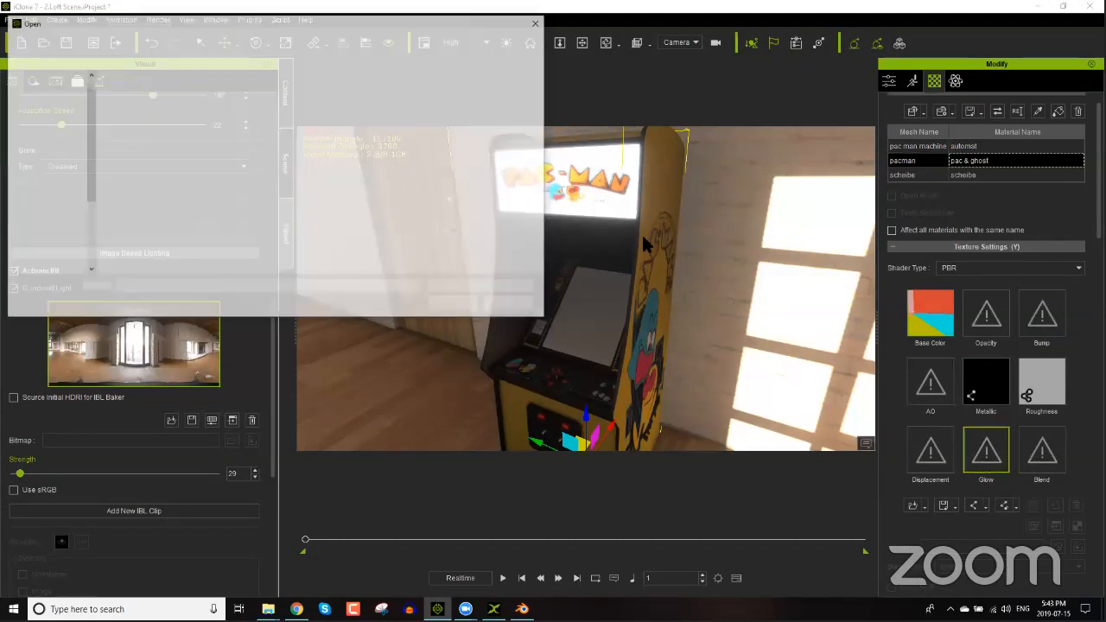
key("Return")
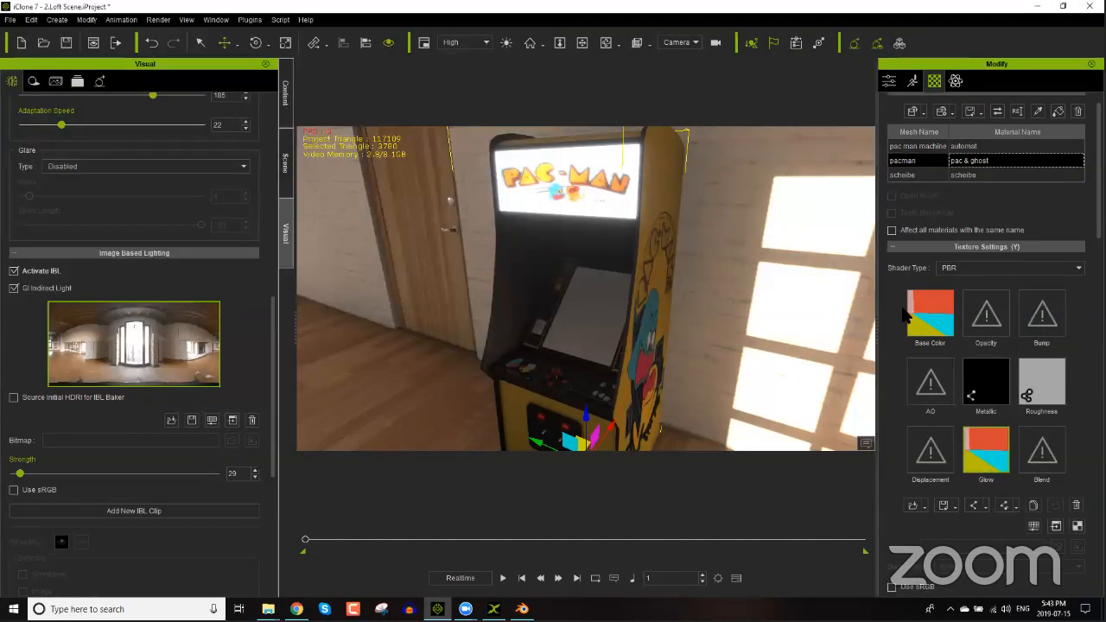
double_click(988, 328)
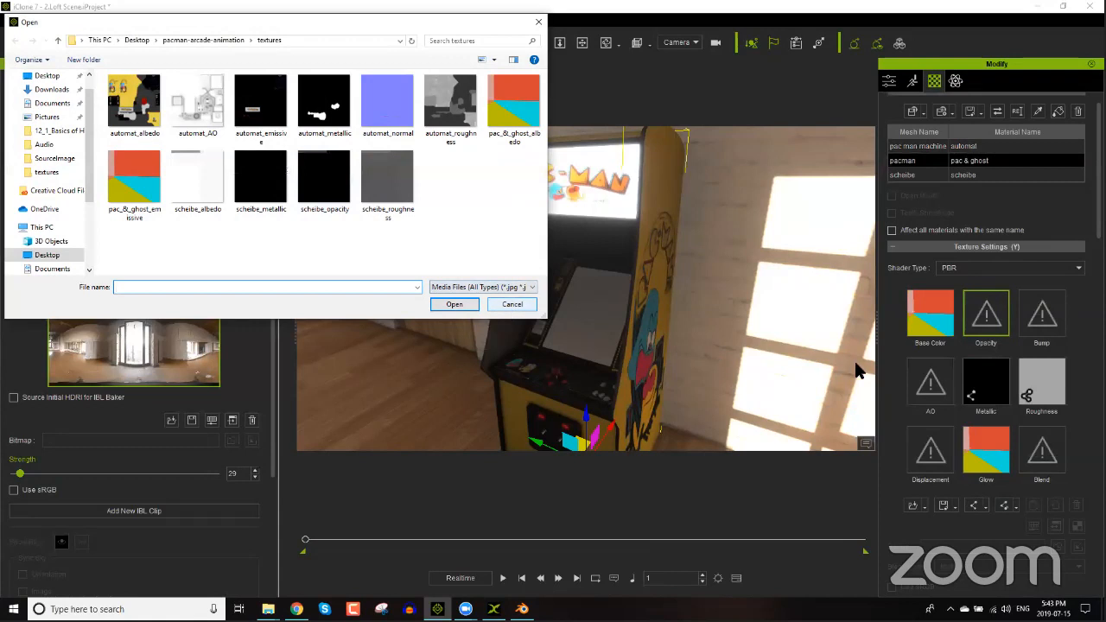
left_click(512, 306)
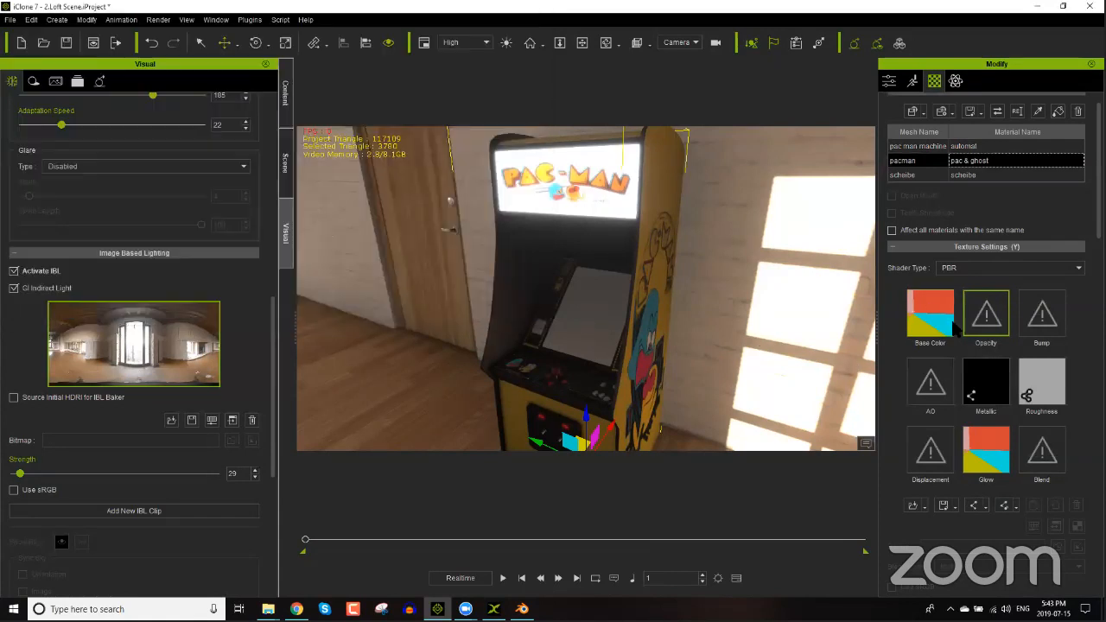
Step: Load scheibe_albedo into the Base Color channel of the scheibe material and view the cabinet's screen
left_click(921, 177)
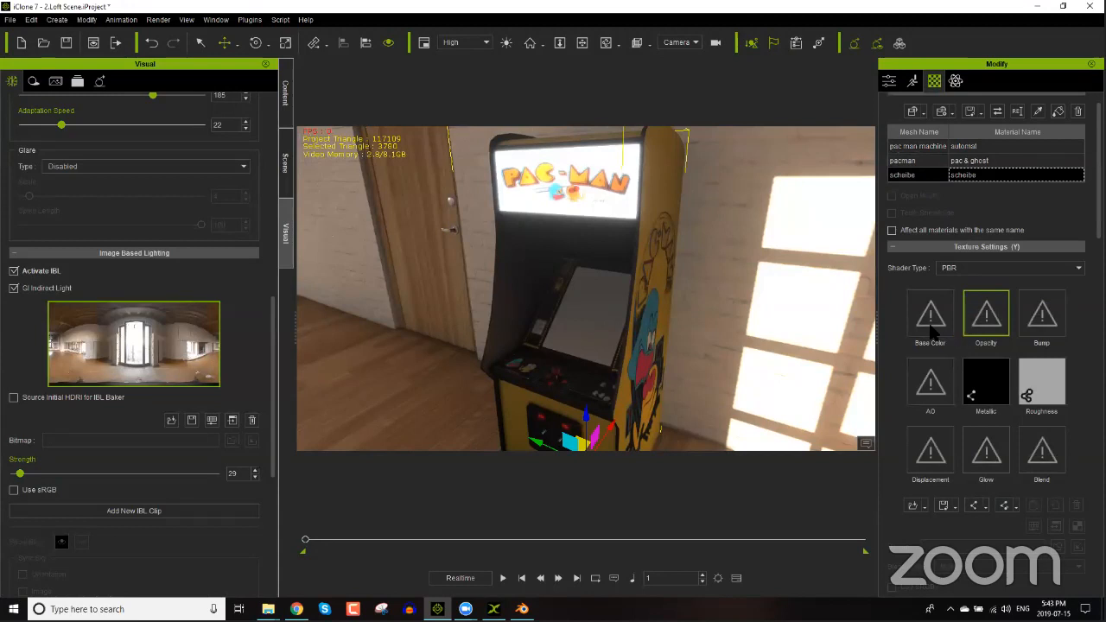
right_click_drag(634, 343, 627, 321)
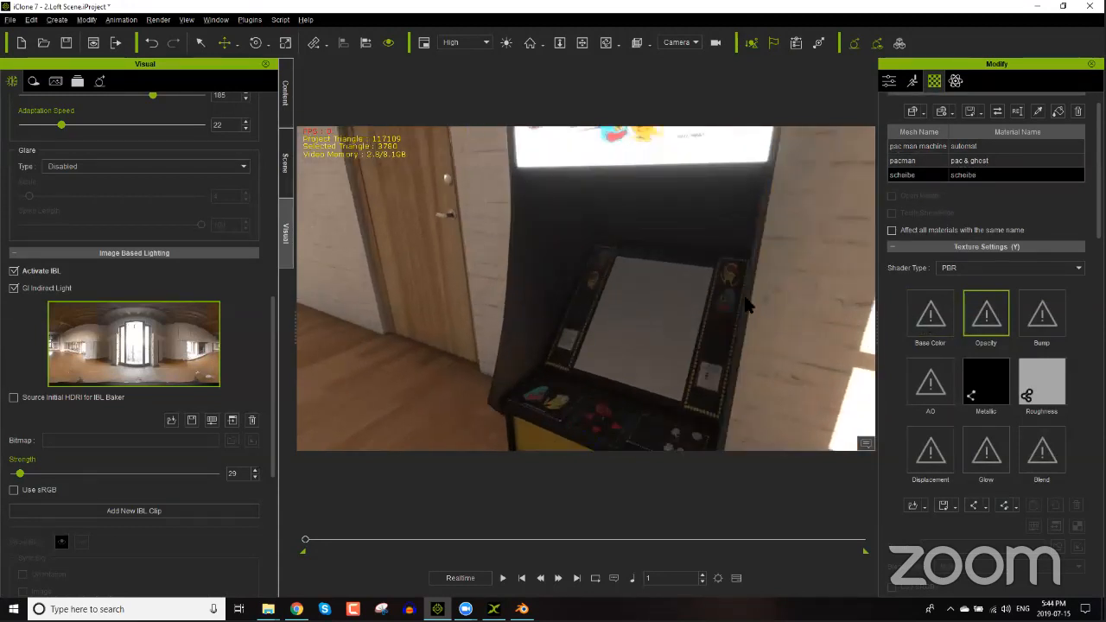
double_click(929, 313)
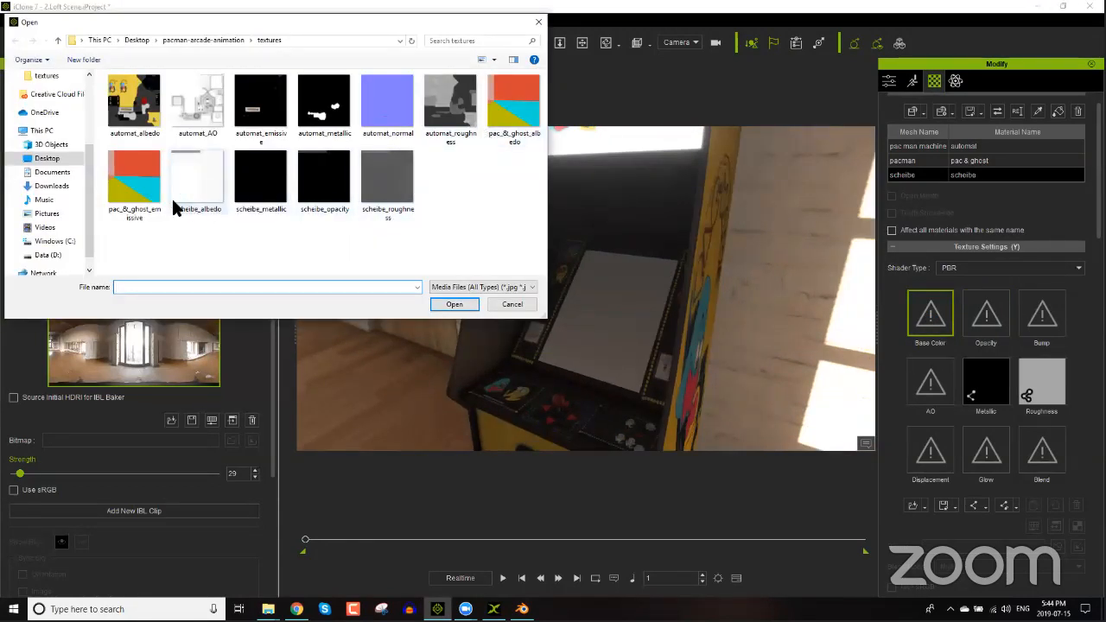
double_click(204, 183)
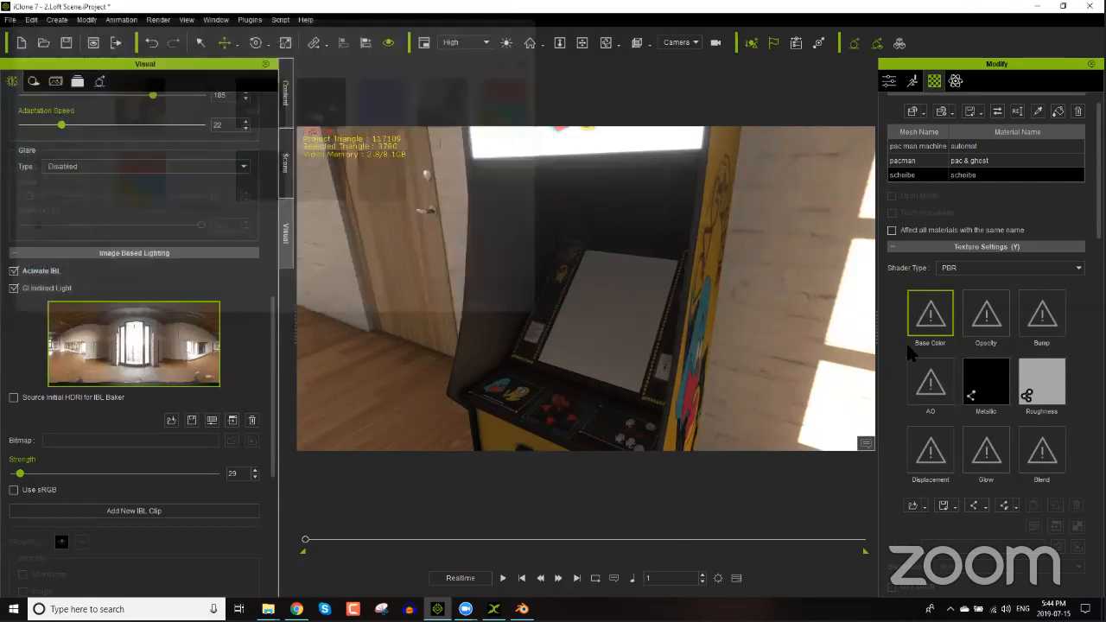
right_click_drag(659, 378, 664, 361)
scroll(587, 247, "up", 2)
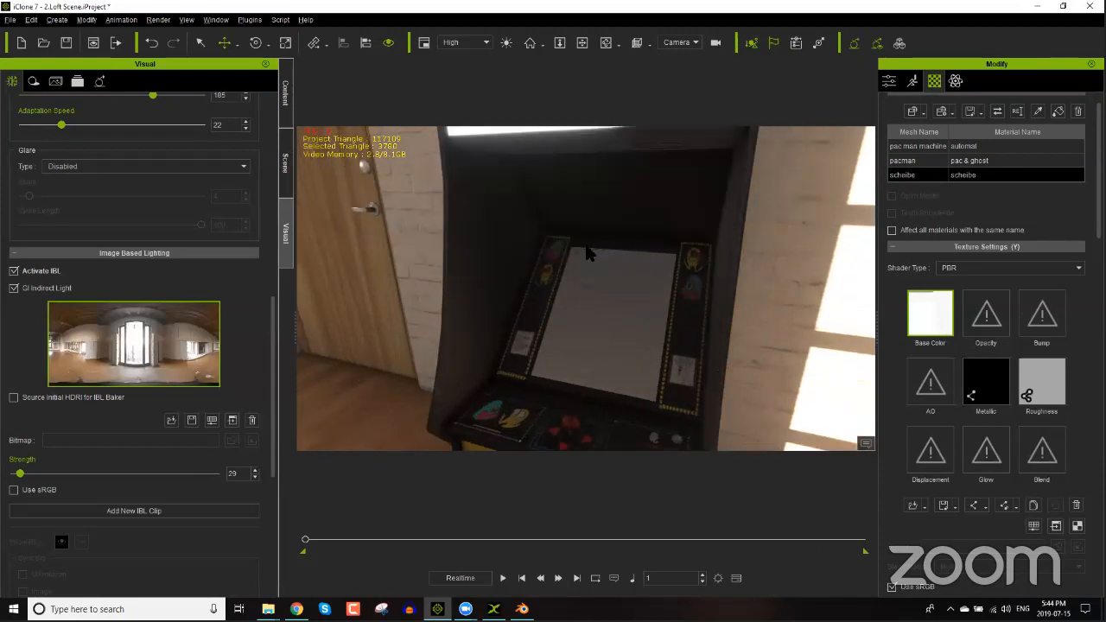
Step: Load scheibe_opacity into the scheibe material's Opacity channel and check the cabinet's game screen
scroll(584, 285, "up", 2)
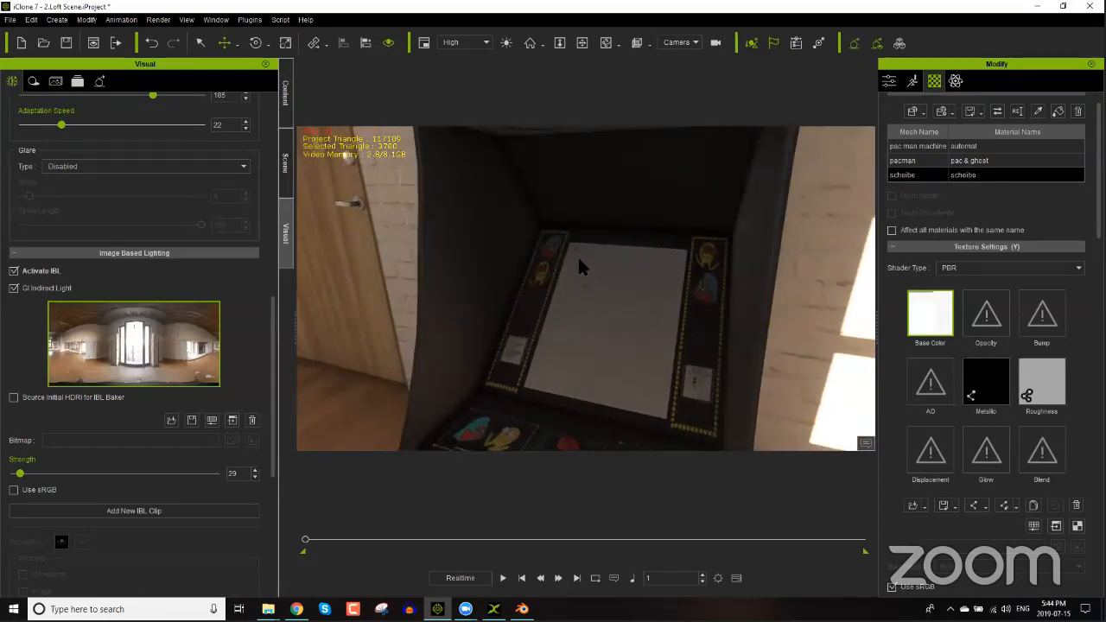
double_click(985, 316)
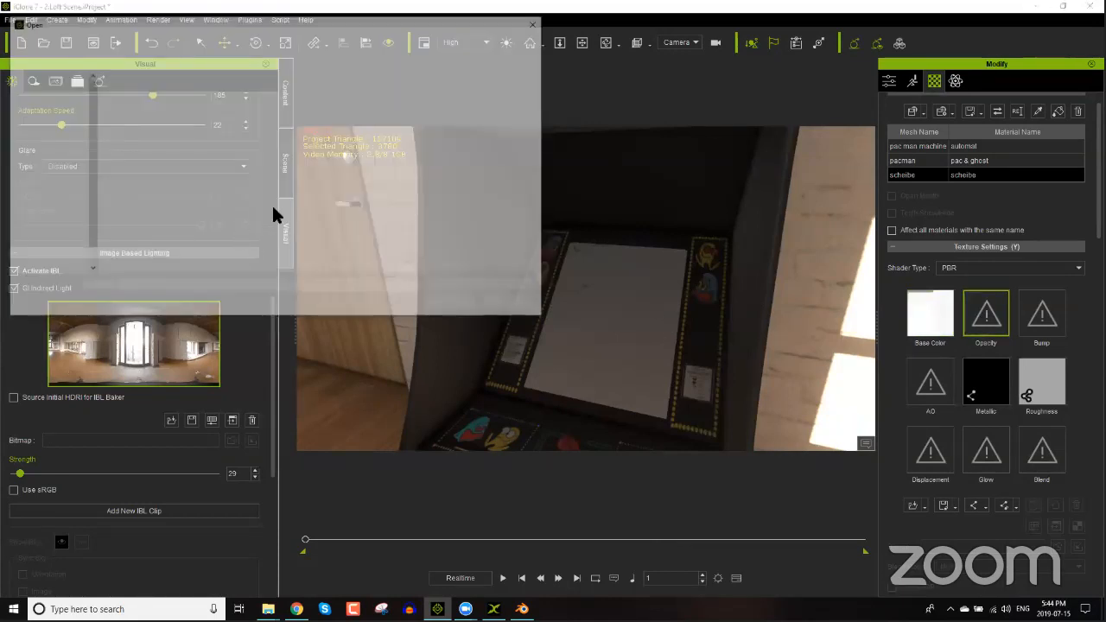
double_click(332, 183)
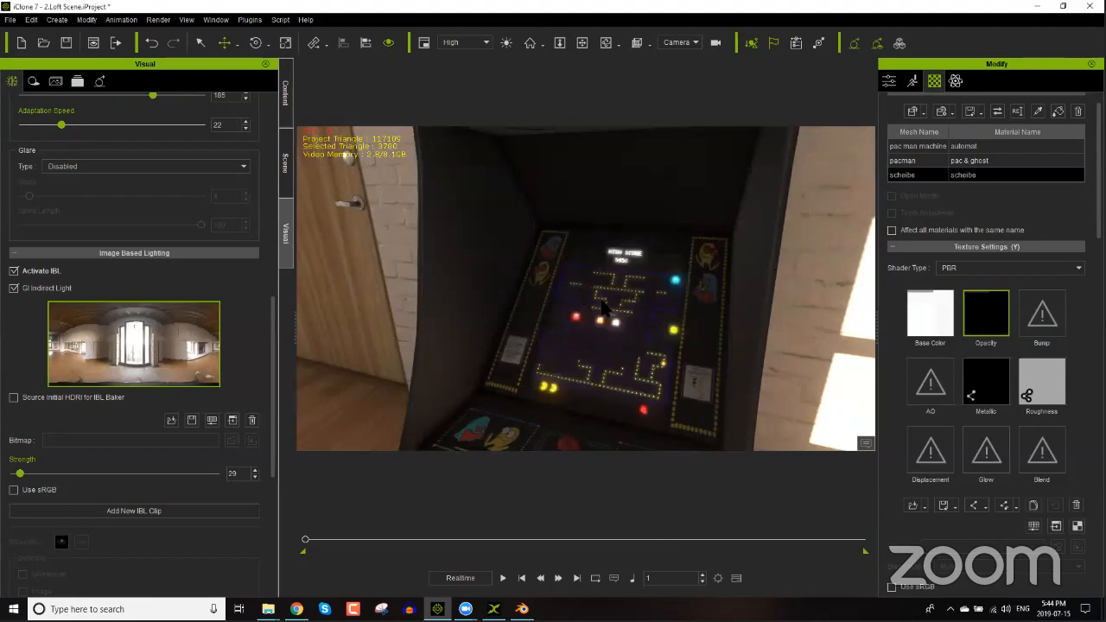
right_click_drag(646, 361, 723, 363)
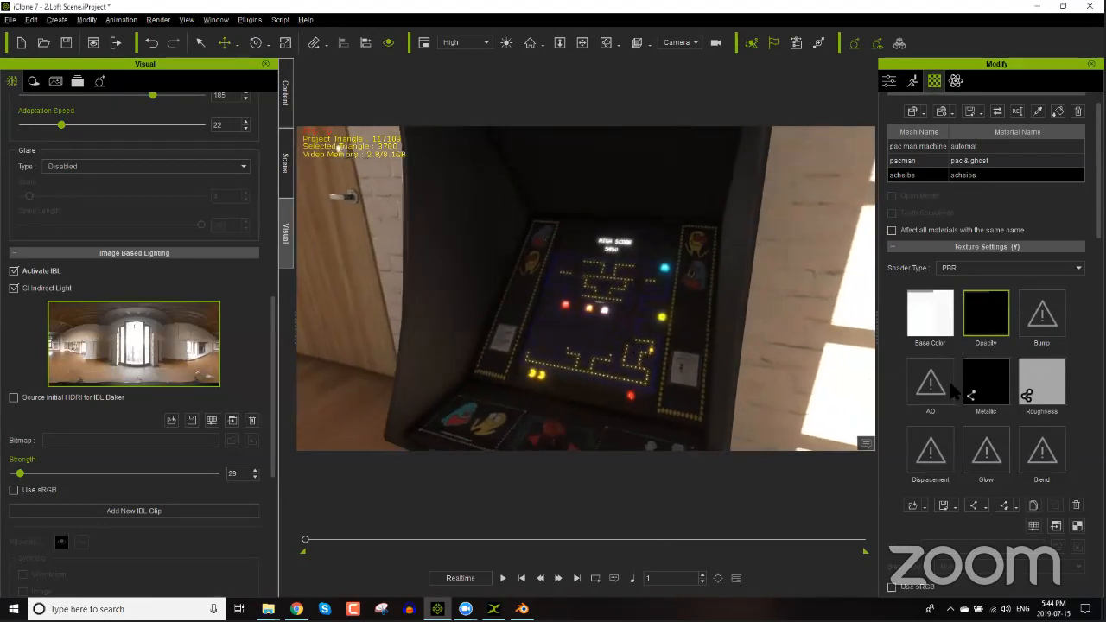
Step: Load scheibe_metallic and scheibe_roughness into the scheibe material's Metallic and Roughness channels, leaving its Glow channel empty
double_click(984, 449)
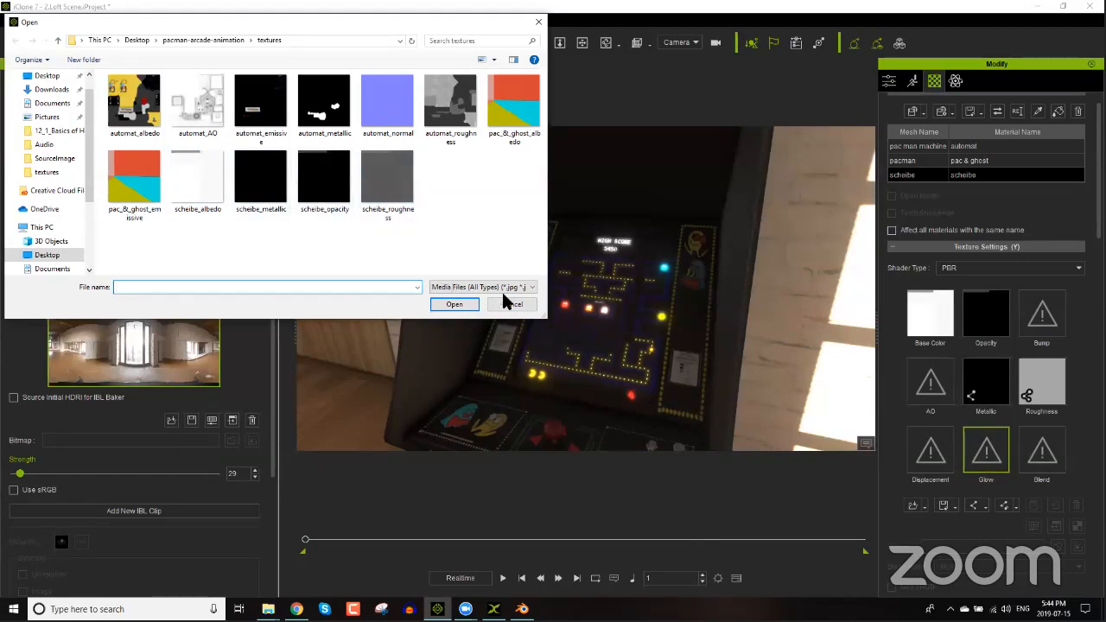
key("Escape")
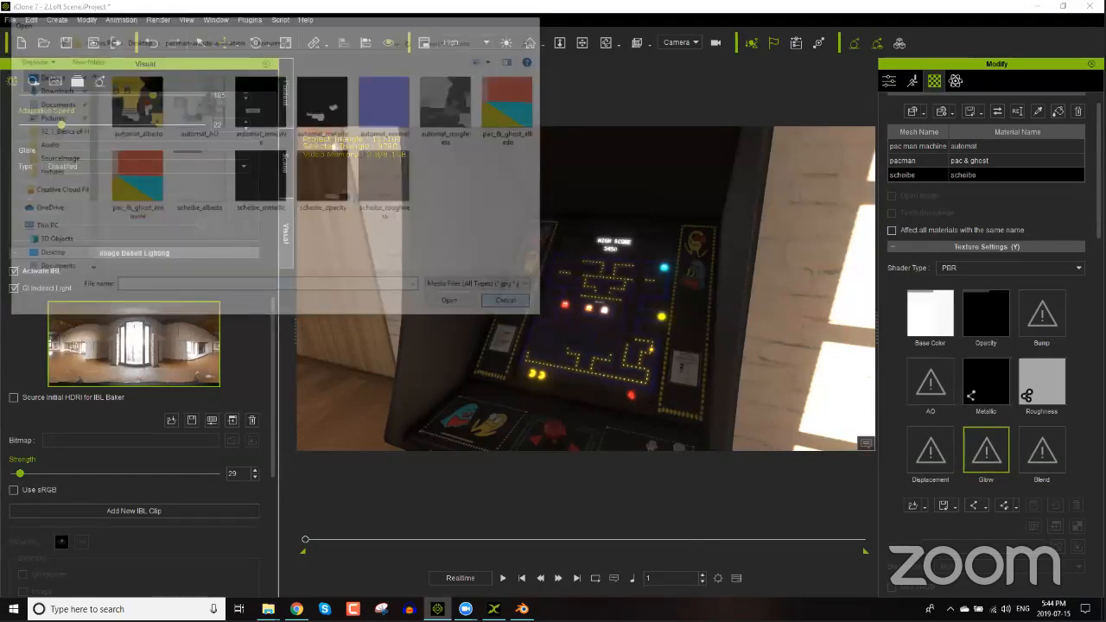
double_click(985, 381)
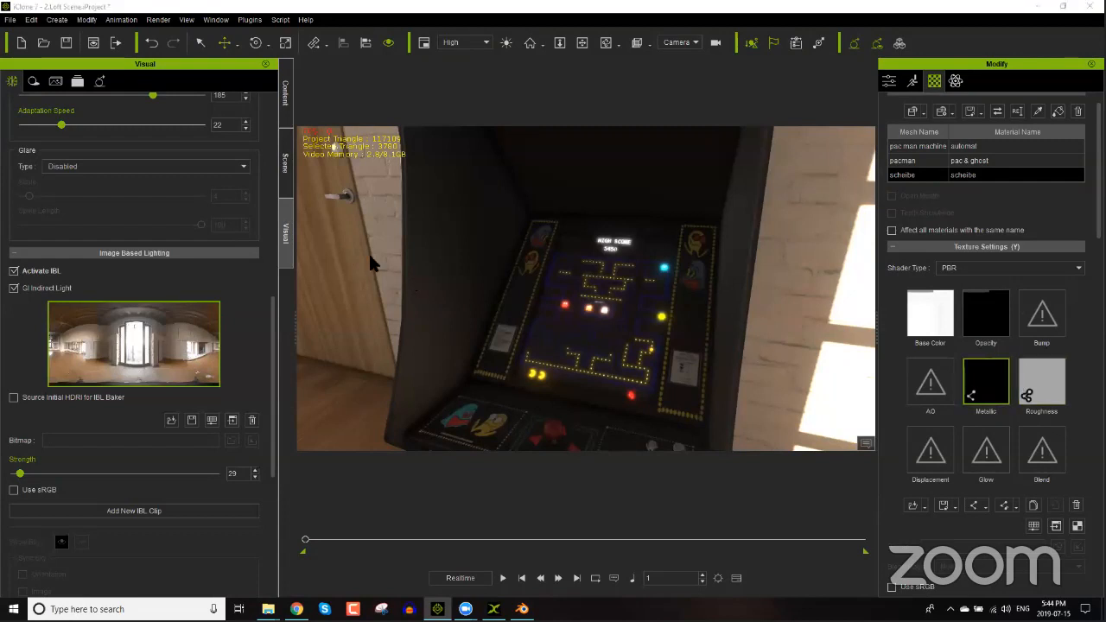
double_click(270, 174)
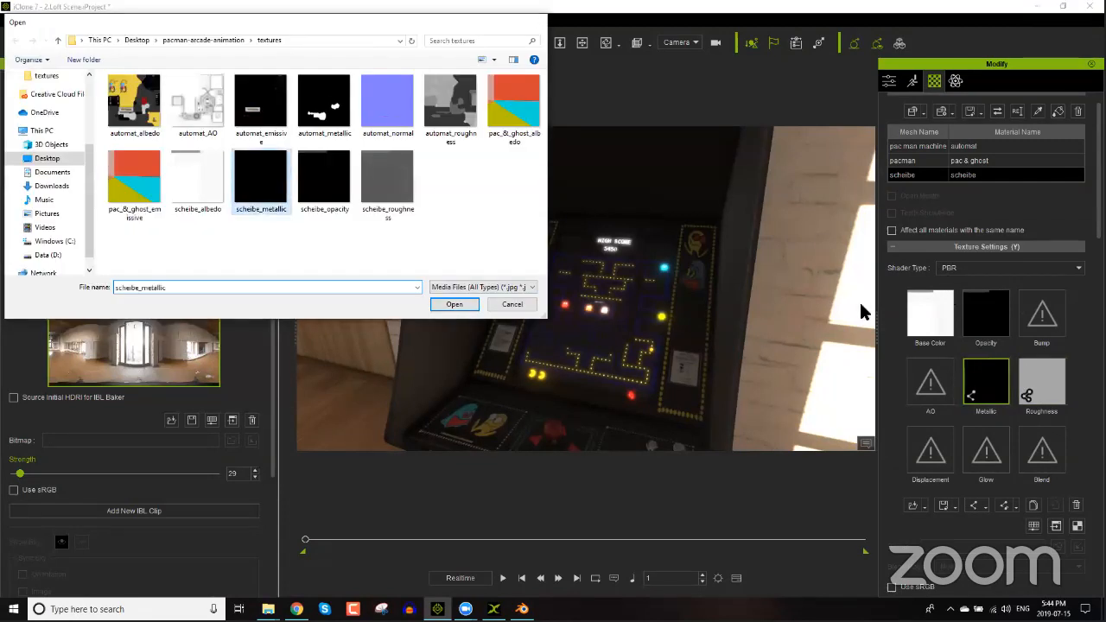
key("Return")
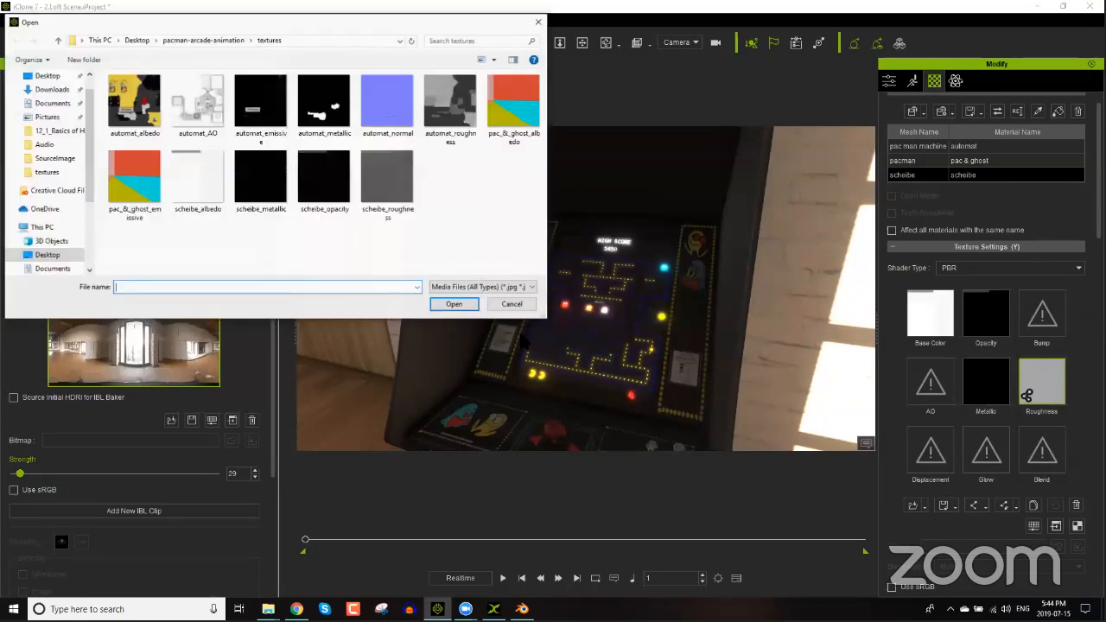
double_click(387, 176)
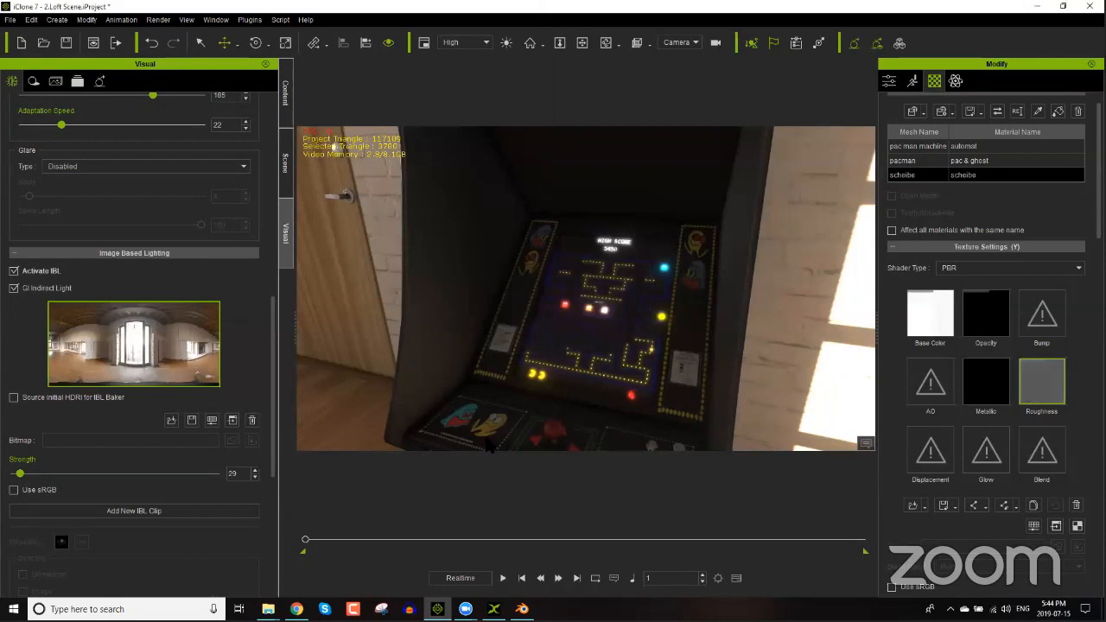
Step: Perform the arcade cabinet's built-in Take 001 animation clip from the first frame
left_click(503, 578)
left_click(521, 578)
right_click(648, 452)
mouse_move(661, 456)
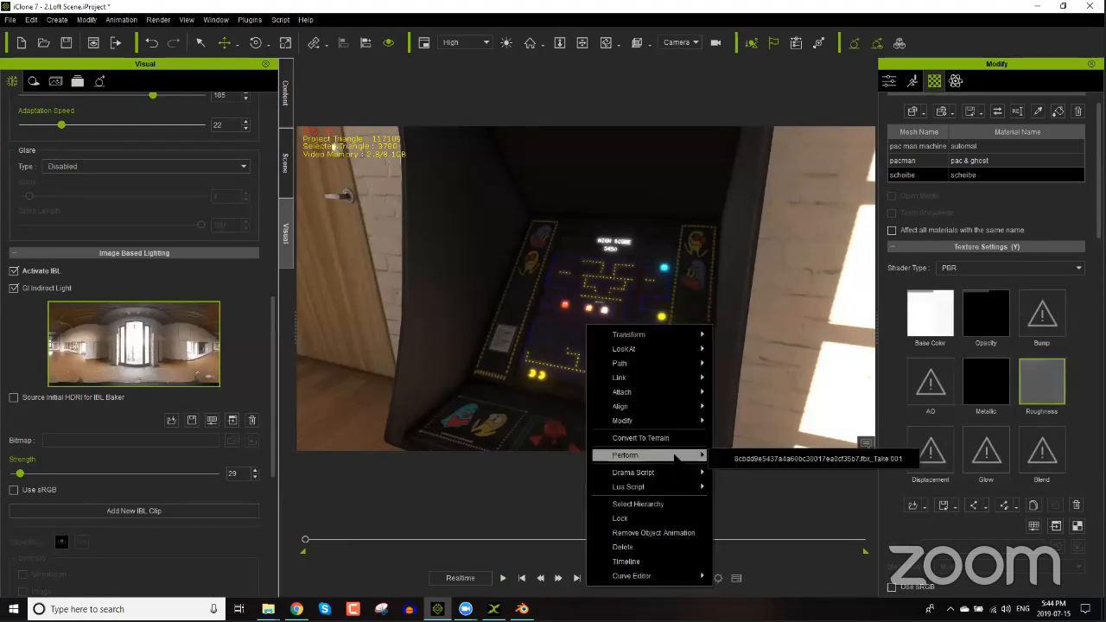
left_click(766, 458)
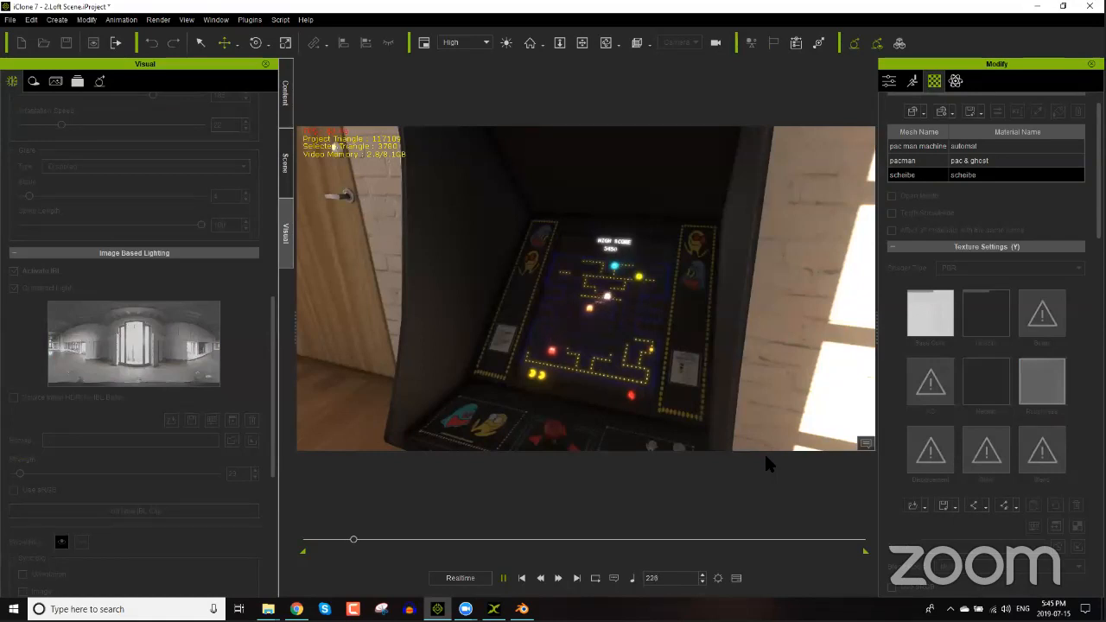
Step: Watch the animated game screen up close during playback and return to the first frame
scroll(703, 374, "up", 1)
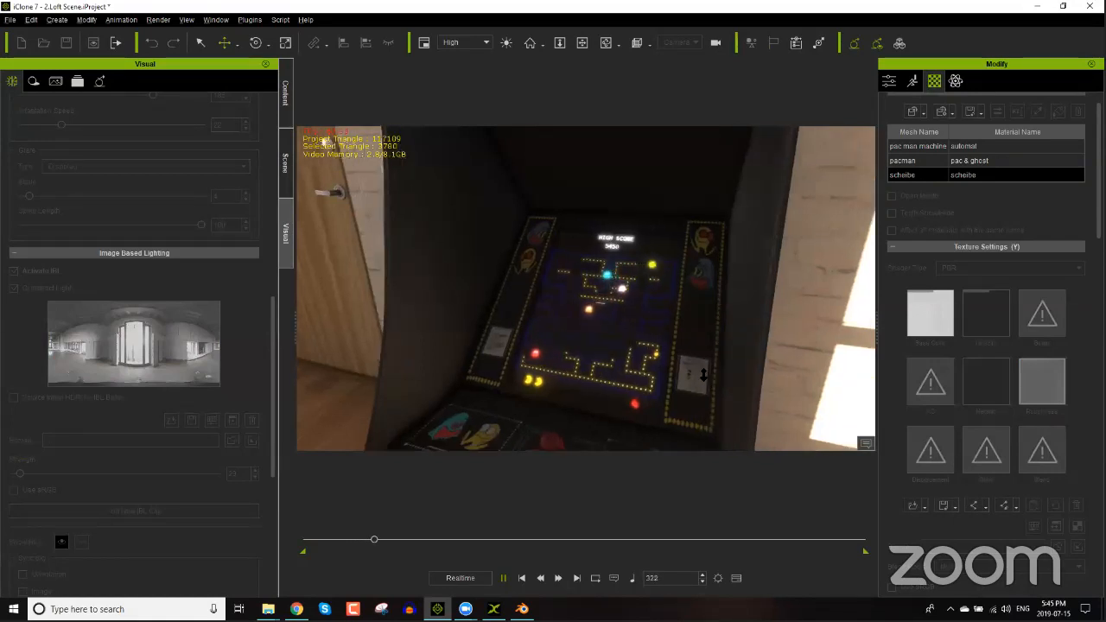
scroll(699, 372, "up", 1)
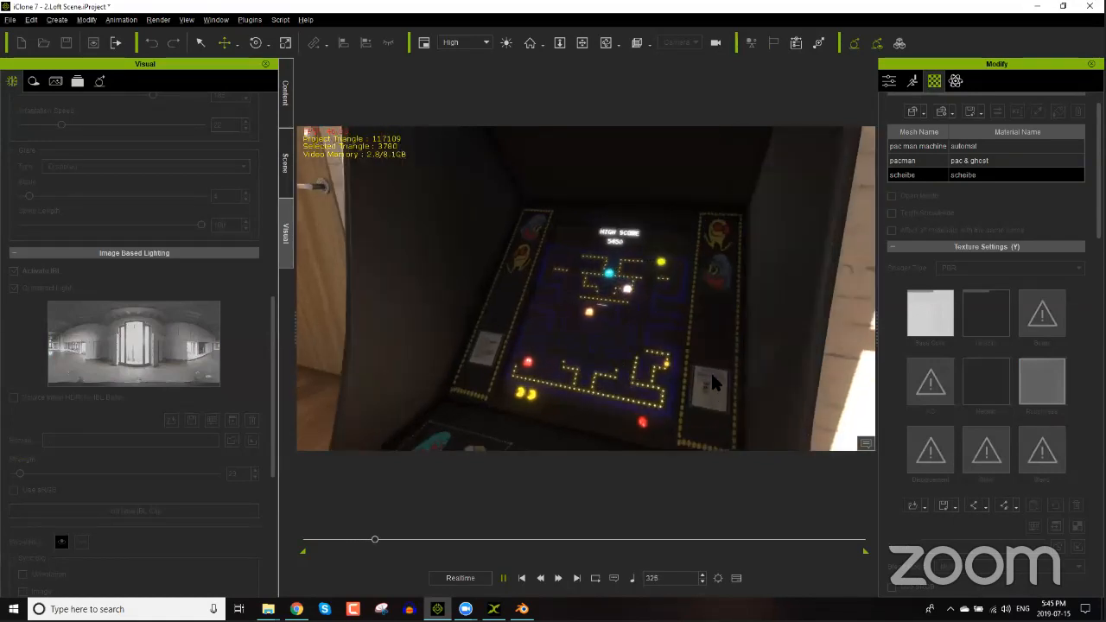
scroll(710, 370, "up", 3)
middle_click_drag(708, 358, 689, 333)
scroll(689, 333, "down", 3)
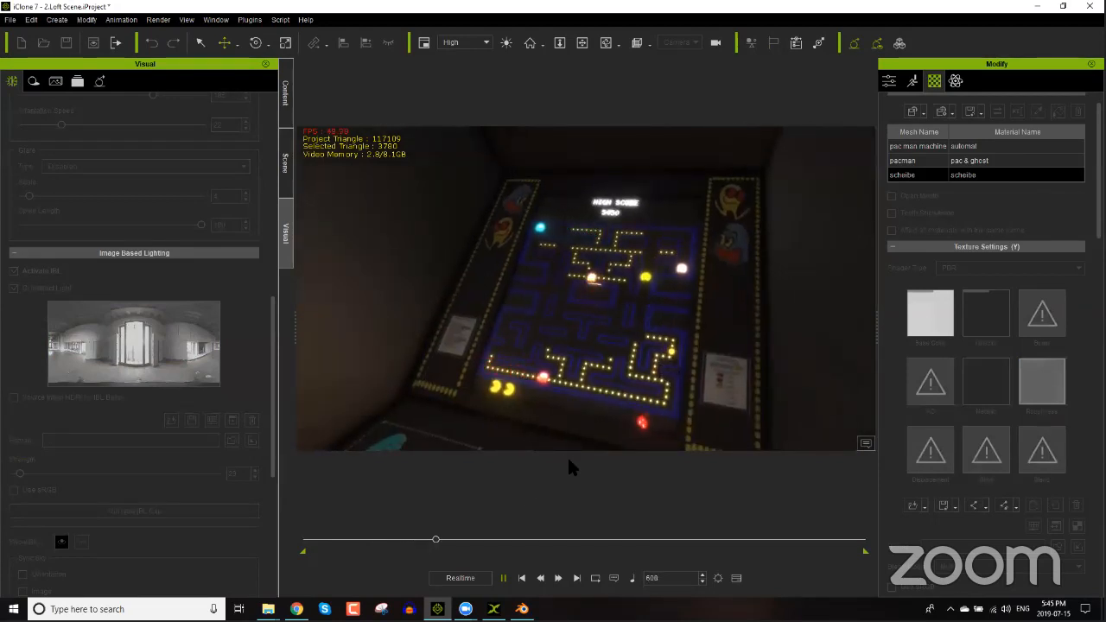
left_click(520, 577)
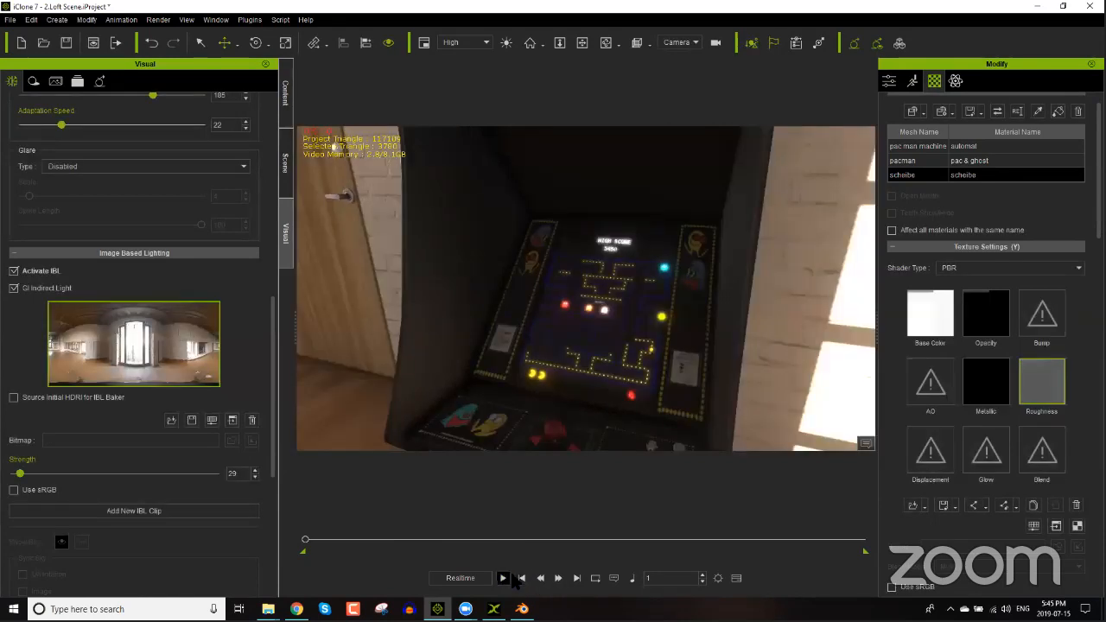
Step: Deactivate IBL and switch off Dir Light_01, Dir Light_02 and the three FillLights to darken the scene
left_click(14, 271)
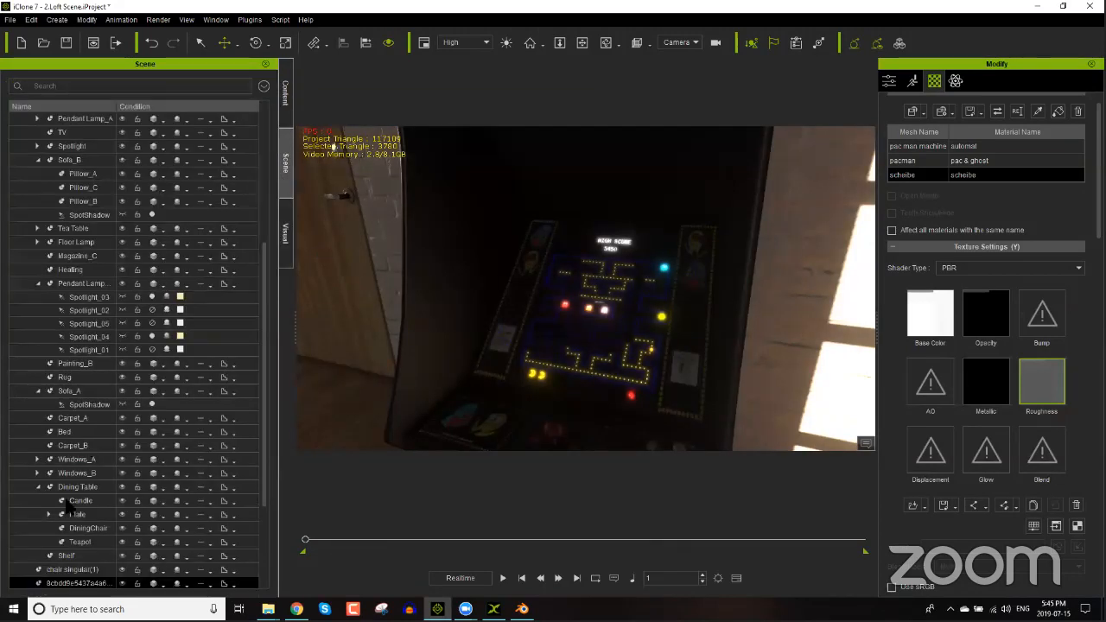
scroll(153, 508, "down", 4)
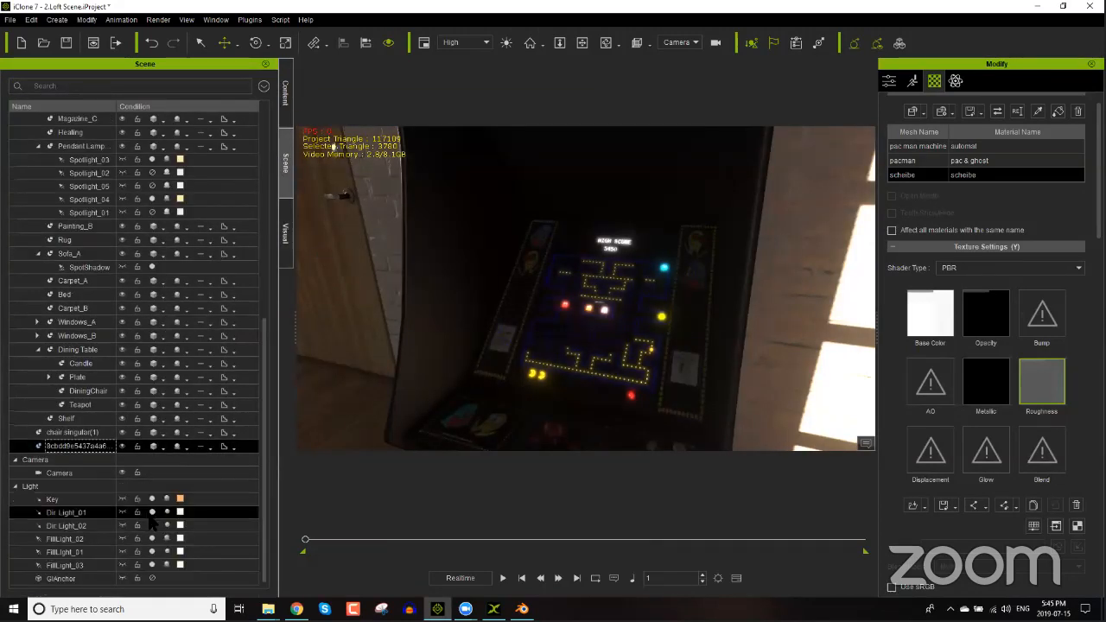
left_click(153, 512)
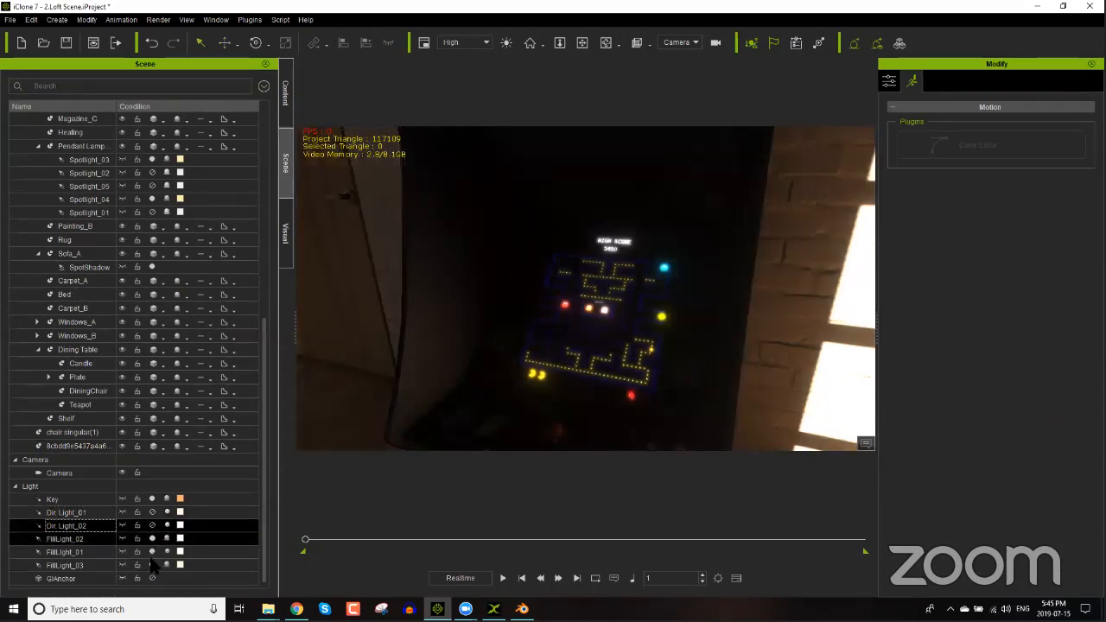
left_click(153, 565)
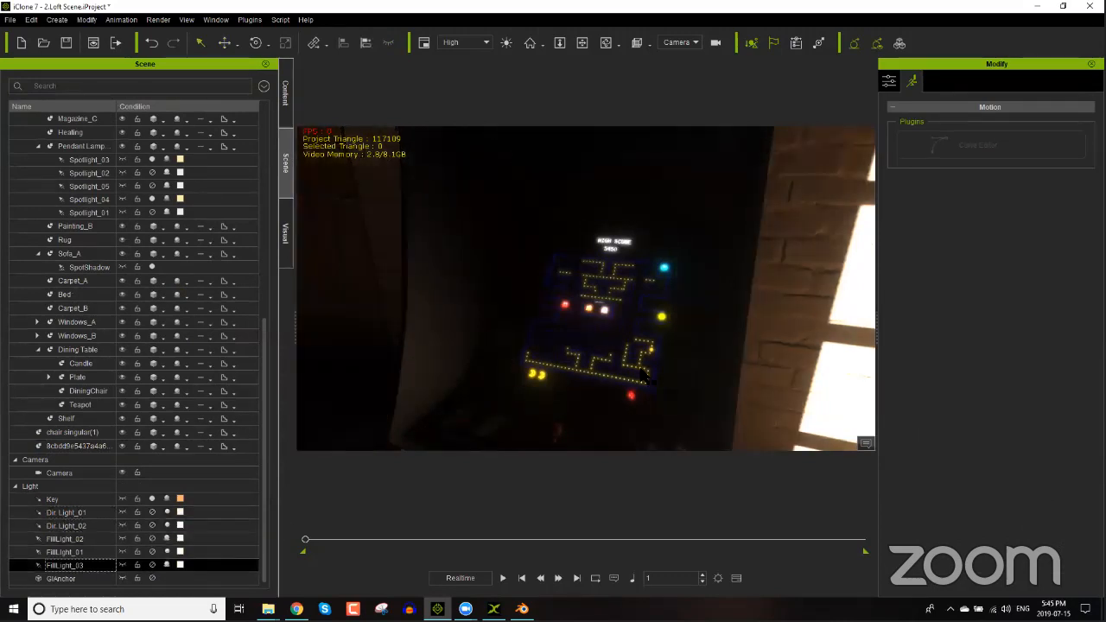
Step: Select the cabinet's pac & ghost material and set its Glow channel strength to the maximum of 100
left_click(639, 312)
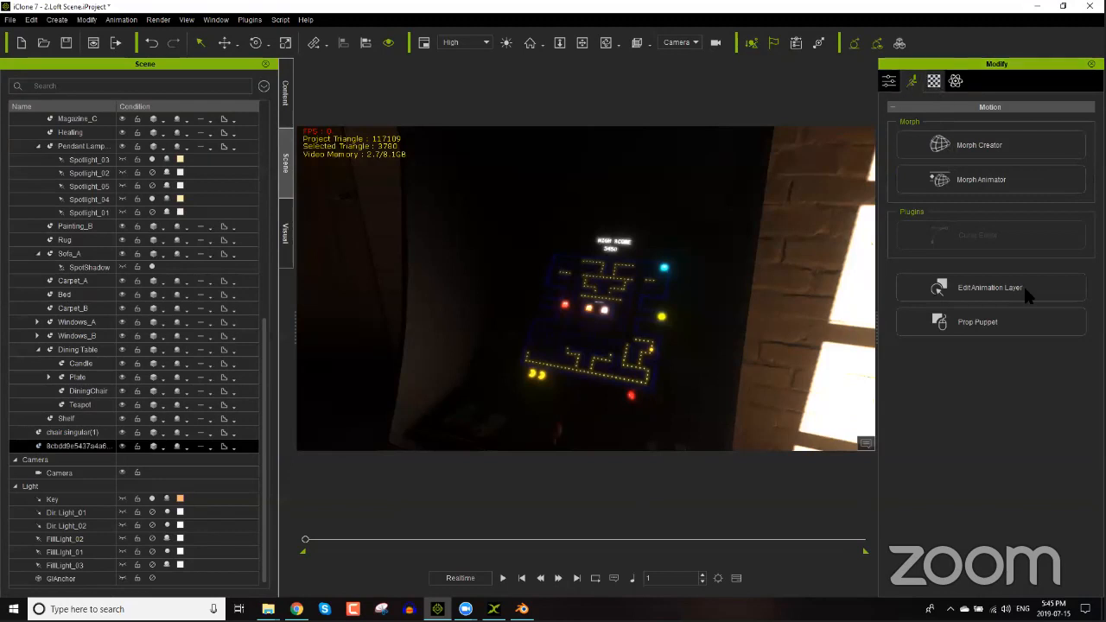
left_click(933, 81)
left_click(963, 161)
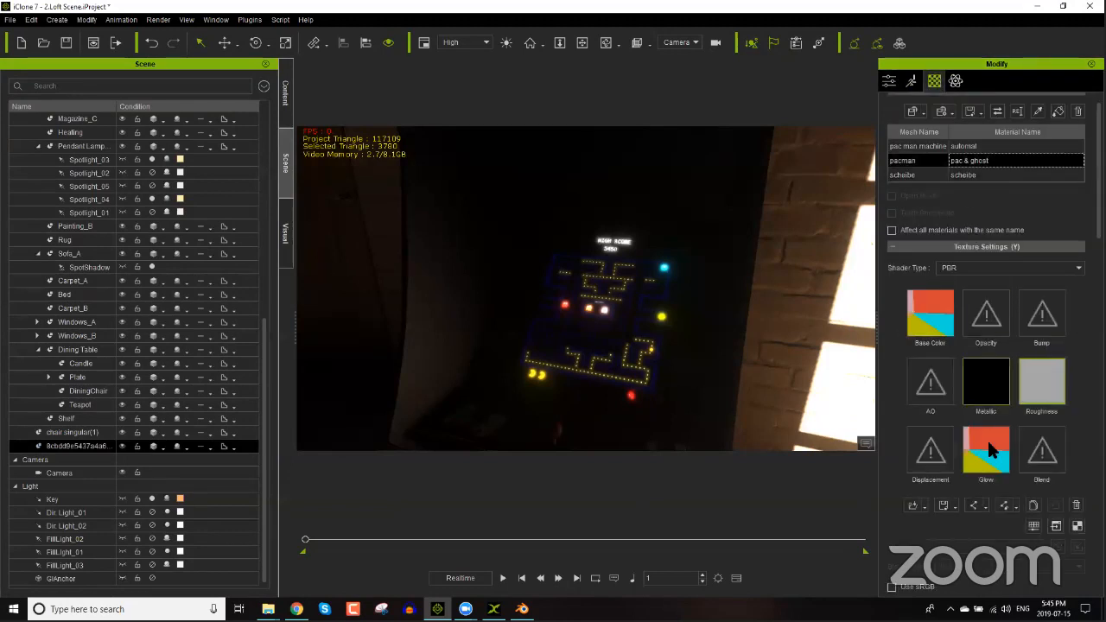
scroll(1041, 536, "down", 3)
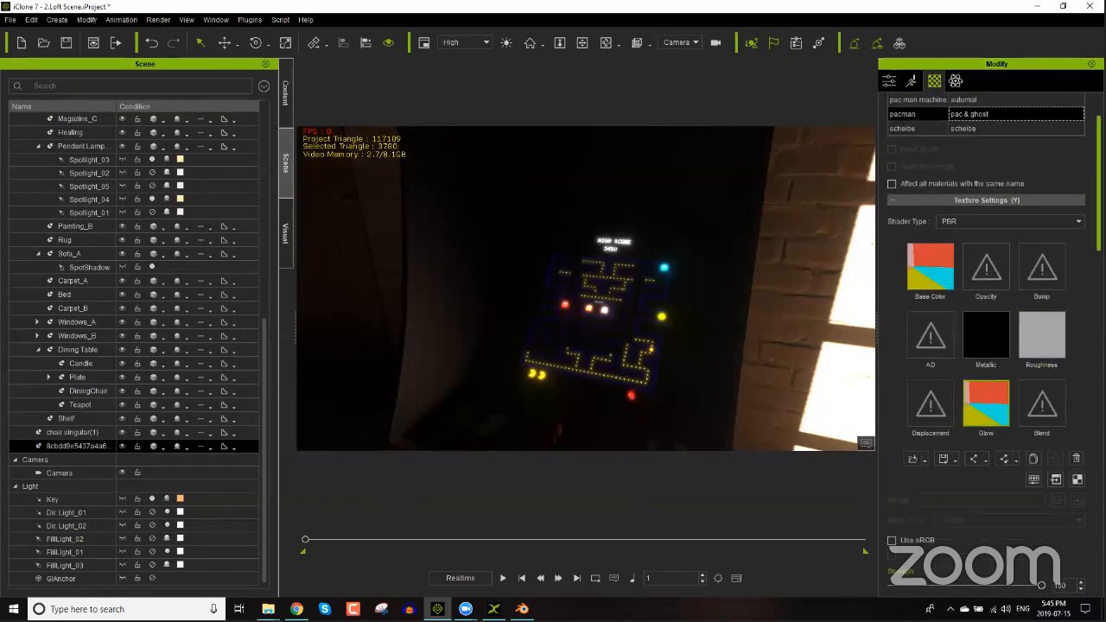
mouse_move(1041, 536)
left_mouse_down()
mouse_move(836, 542)
mouse_move(1051, 533)
left_mouse_up()
scroll(1011, 146, "up", 3)
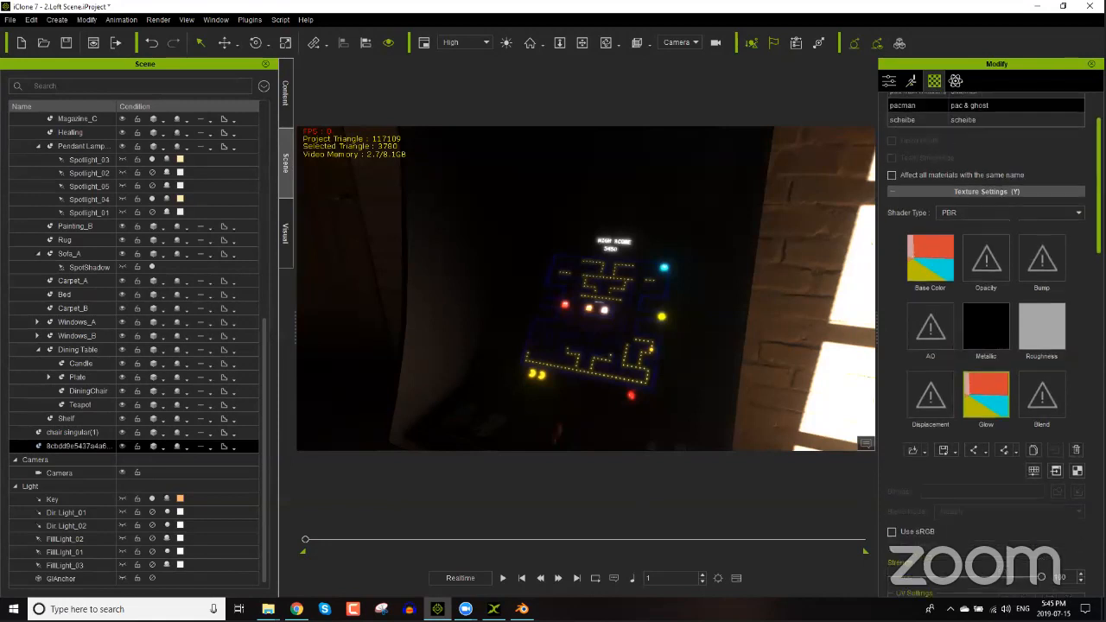
Step: Inspect the Glow channels of the scheibe and automat materials and view the glowing marquee in the dark scene
left_click(1003, 150)
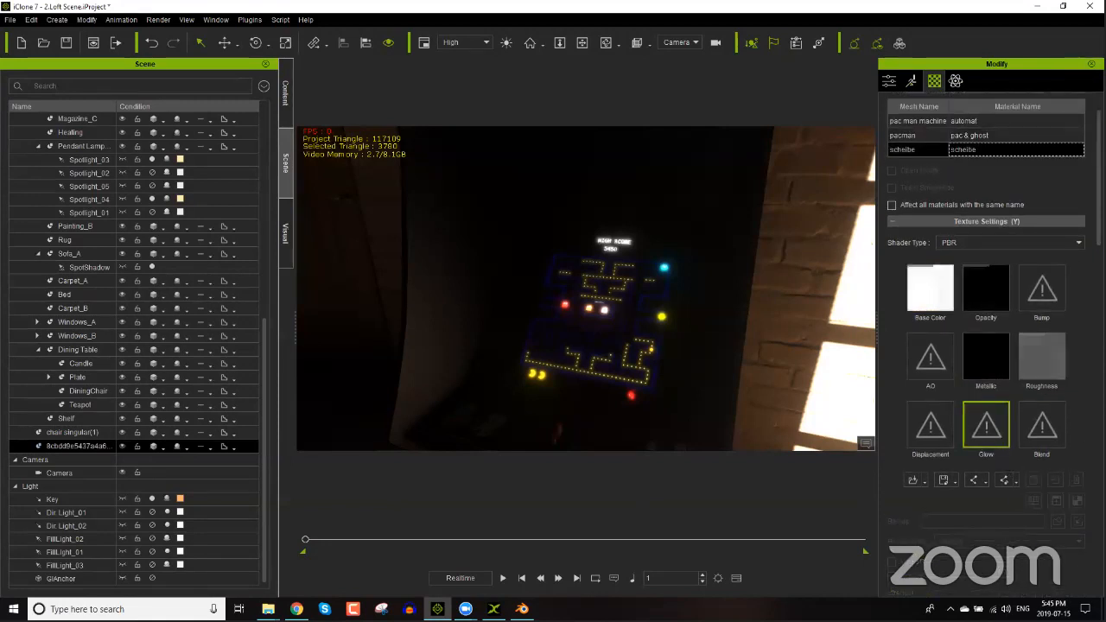
left_click(1002, 121)
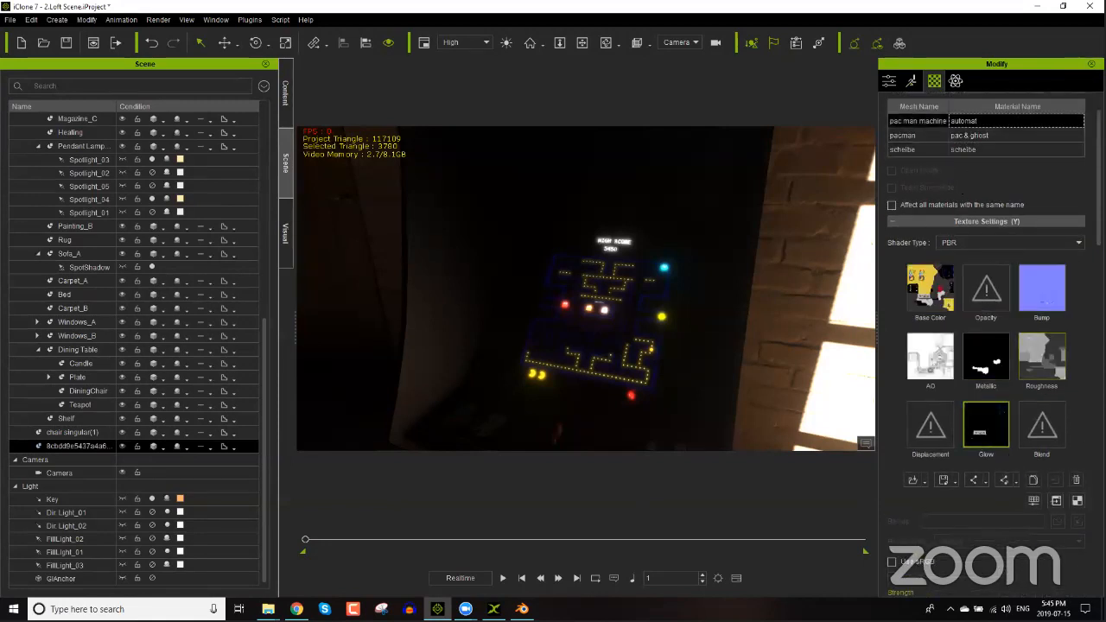
scroll(984, 259, "down", 4)
right_click_drag(707, 348, 691, 311)
right_click_drag(652, 352, 479, 365)
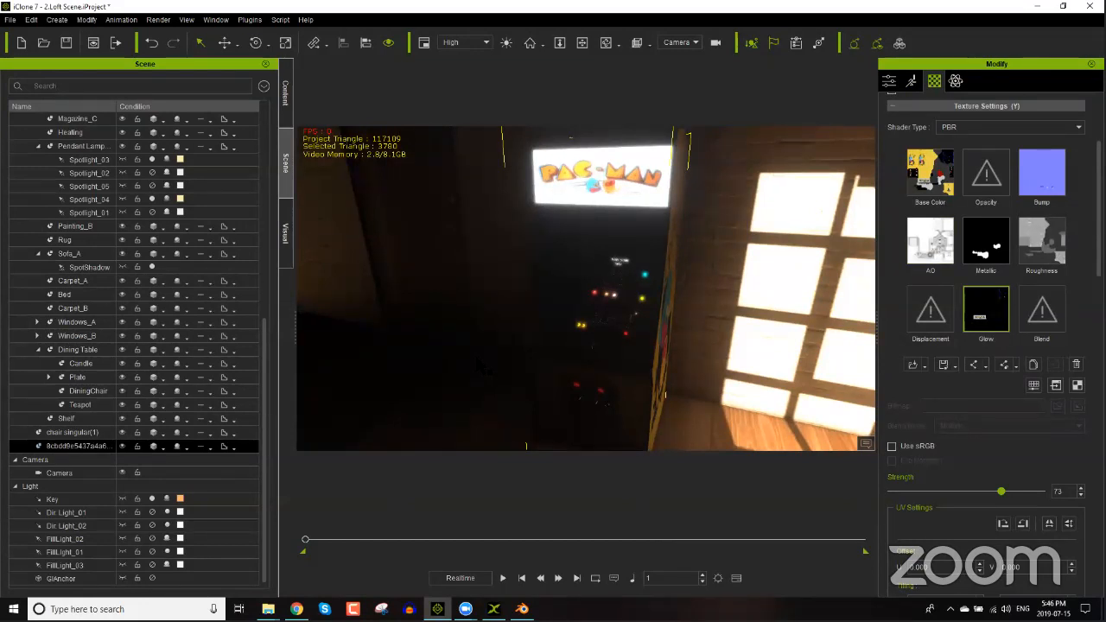
Step: Switch Dir Light_01, Dir Light_02, FillLight_01, FillLight_02 and FillLight_03 back on
left_click(152, 513)
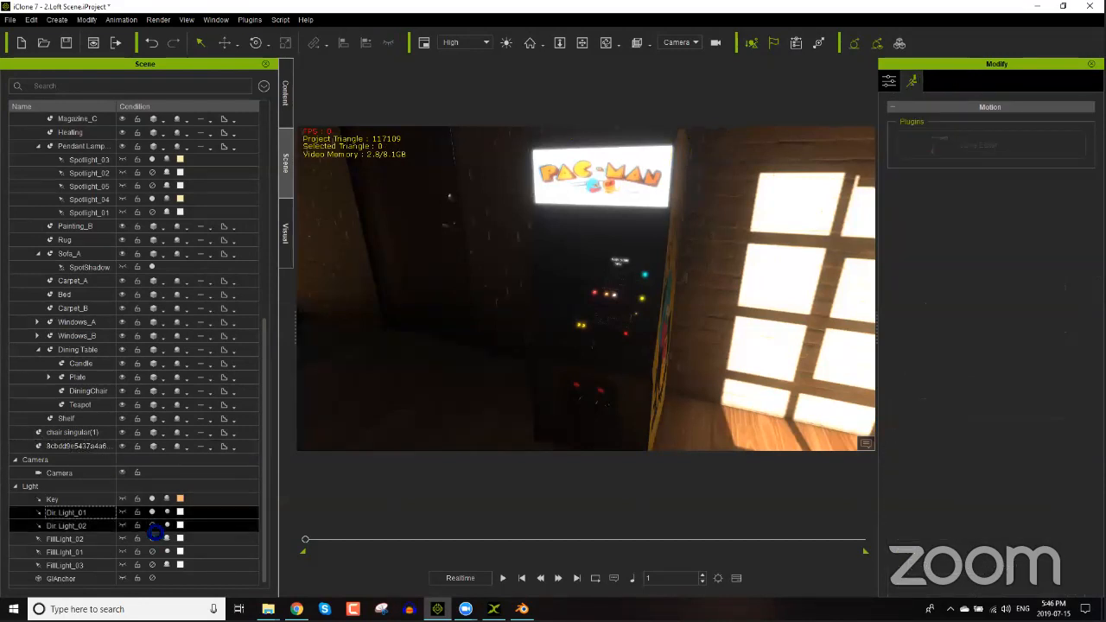
left_click(152, 525)
left_click(153, 538)
left_click(153, 551)
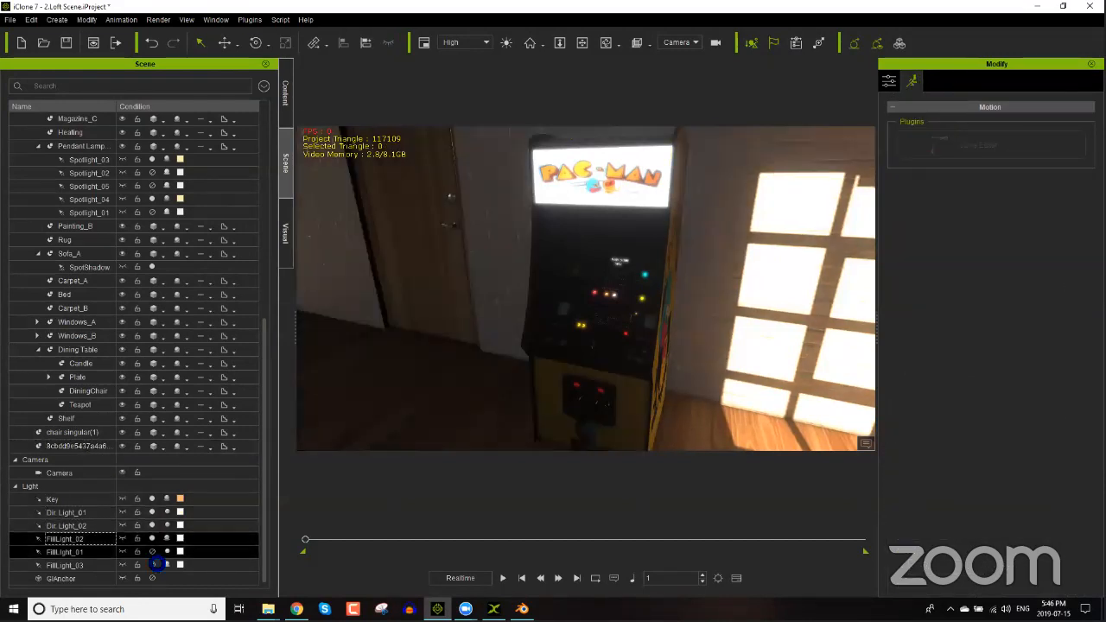
left_click(154, 564)
Step: Add a point light to the scene and frame it in the view
middle_click_drag(534, 314, 646, 301)
left_click(58, 20)
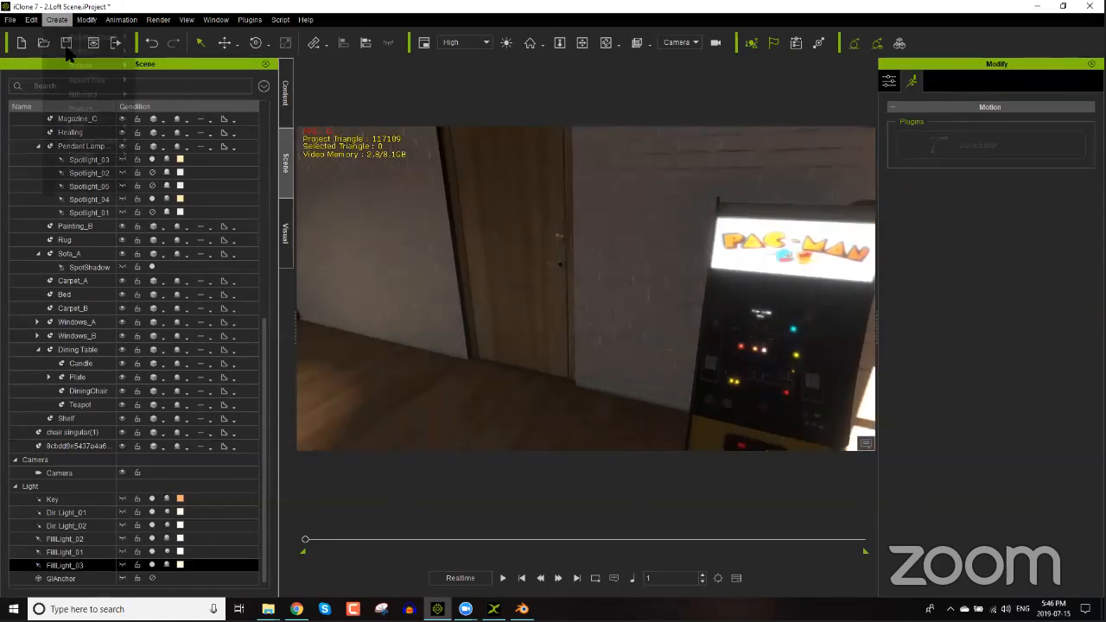
mouse_move(87, 126)
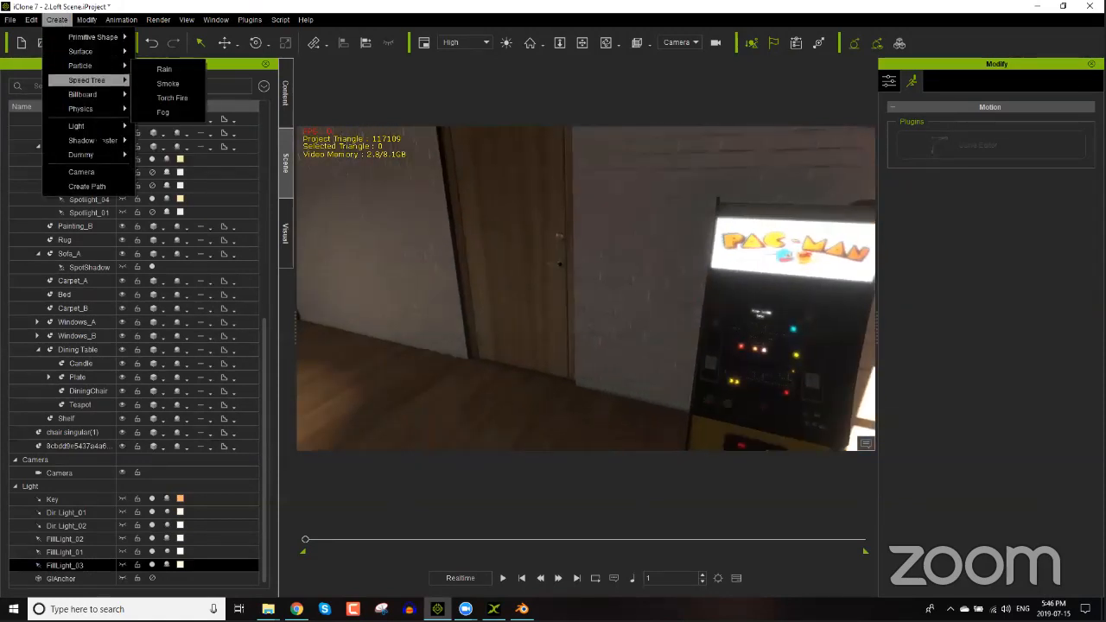
mouse_move(125, 127)
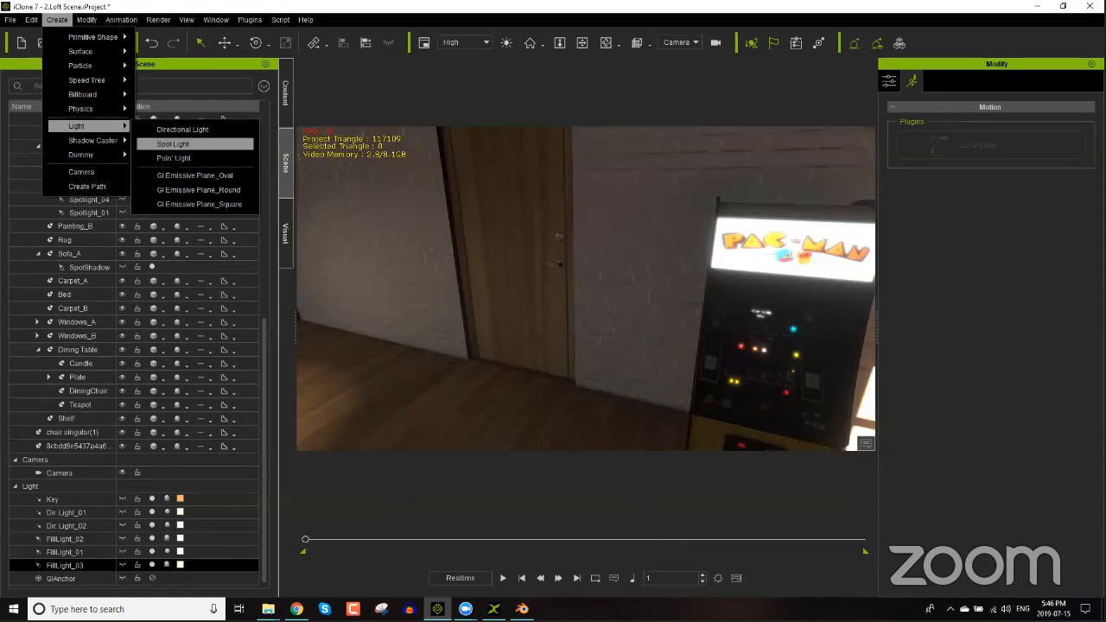
left_click(173, 158)
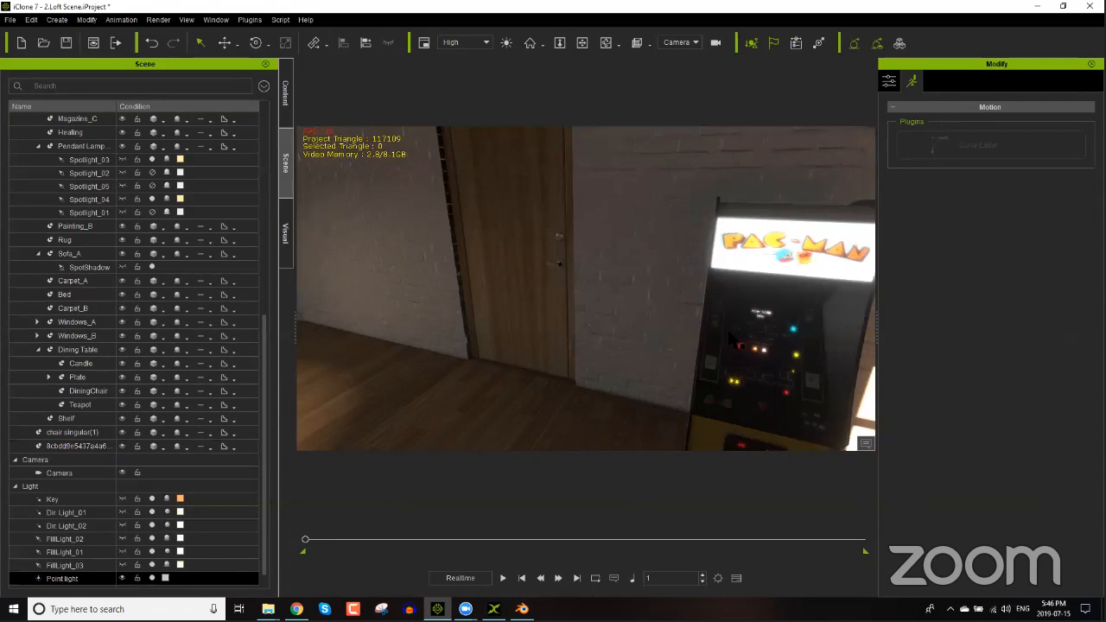
right_click_drag(732, 341, 658, 336)
scroll(378, 401, "down", 5)
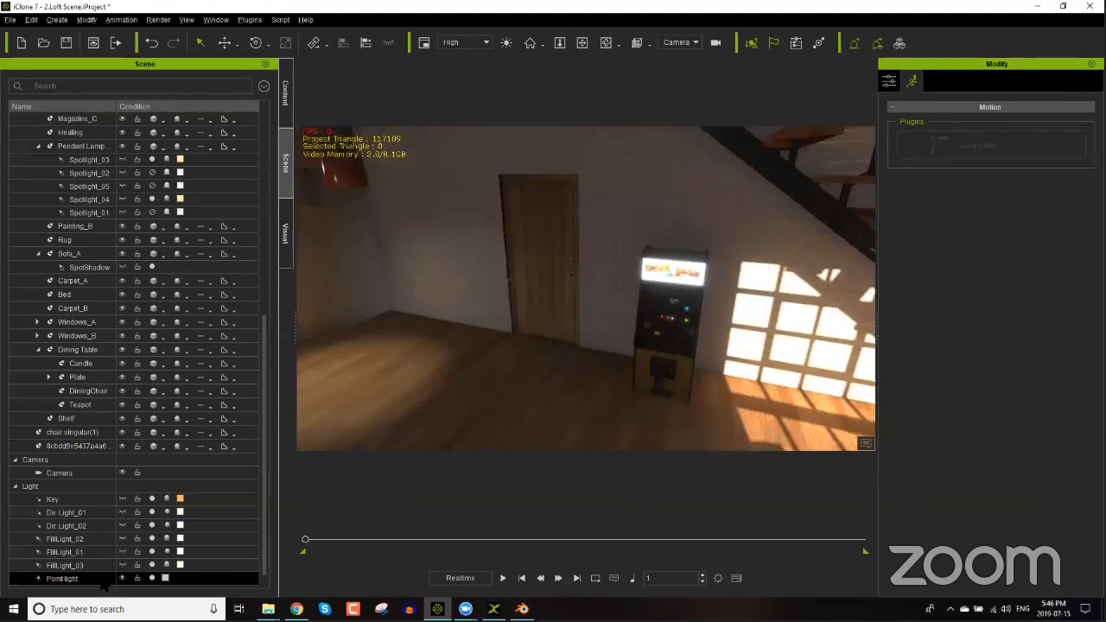
key("f")
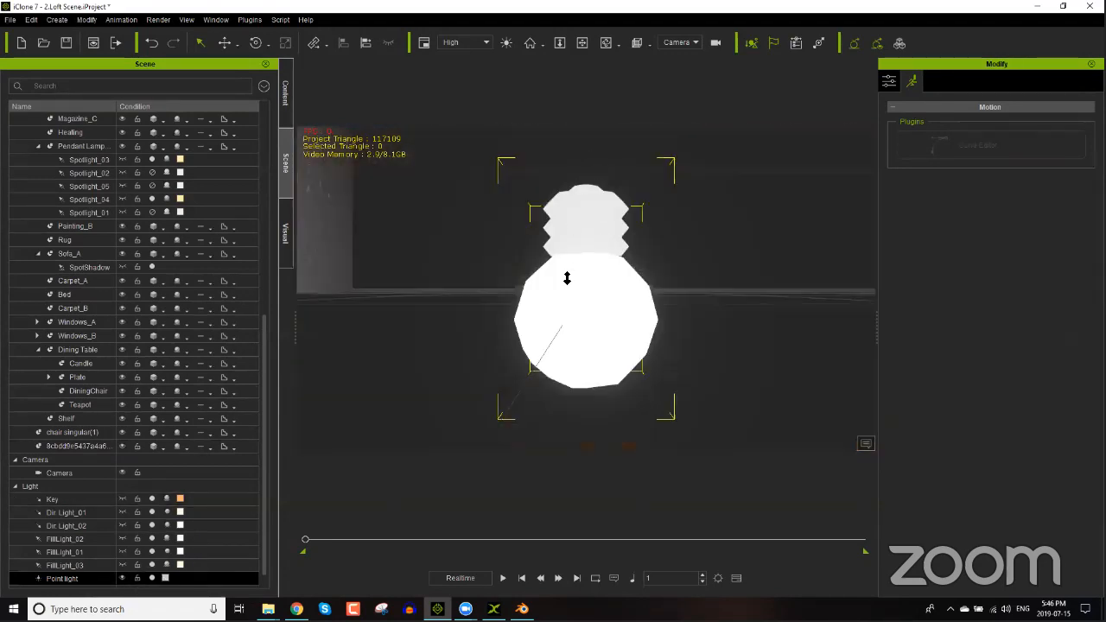
Step: Move the point light into the loft room, in front of the brick wall beside the wooden door
scroll(550, 328, "down", 10)
right_click_drag(617, 286, 716, 326)
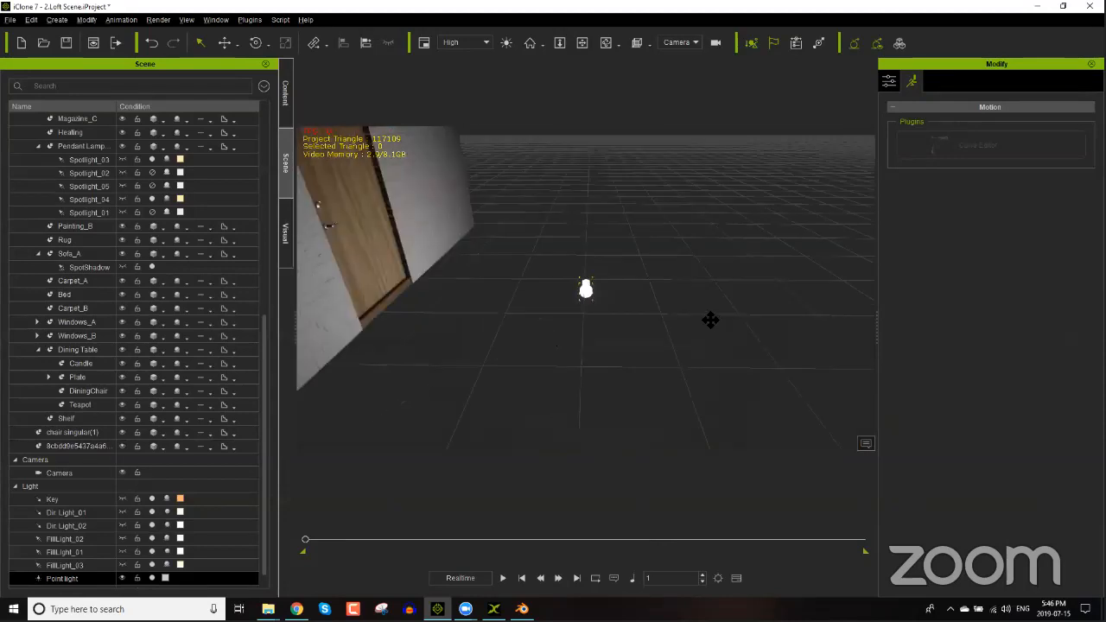
middle_click_drag(713, 319, 718, 306)
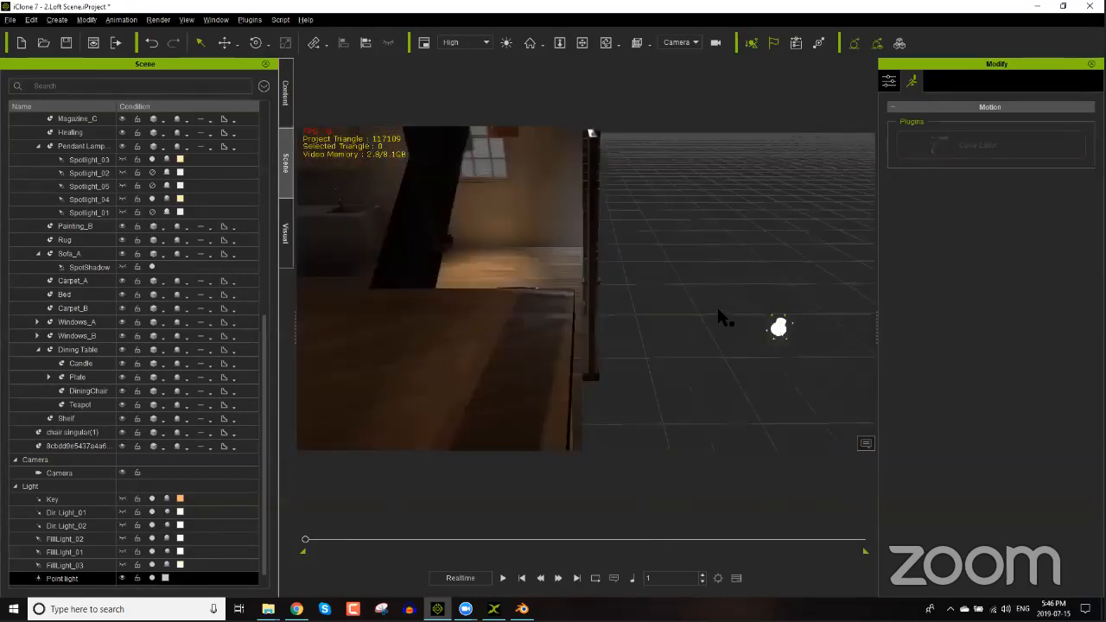
key("w")
left_click_drag(776, 323, 531, 202)
right_click_drag(761, 314, 607, 294)
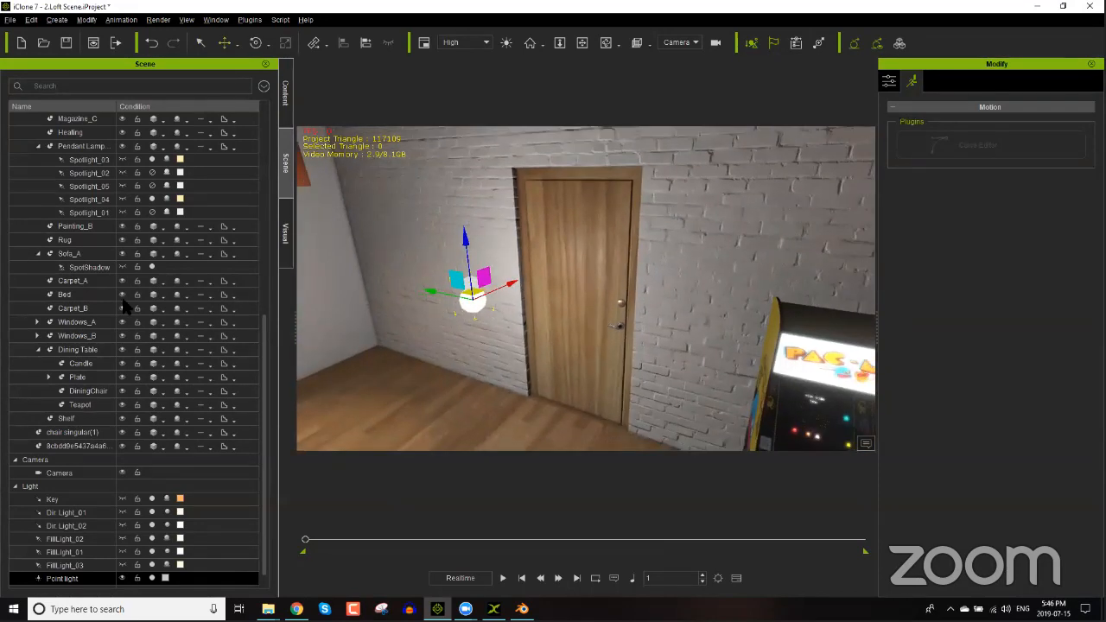
Step: Select Door_B in the scene, examine its PBR texture channels including Bump, and show the content library
scroll(68, 311, "up", 8)
left_click(85, 285)
left_click(934, 80)
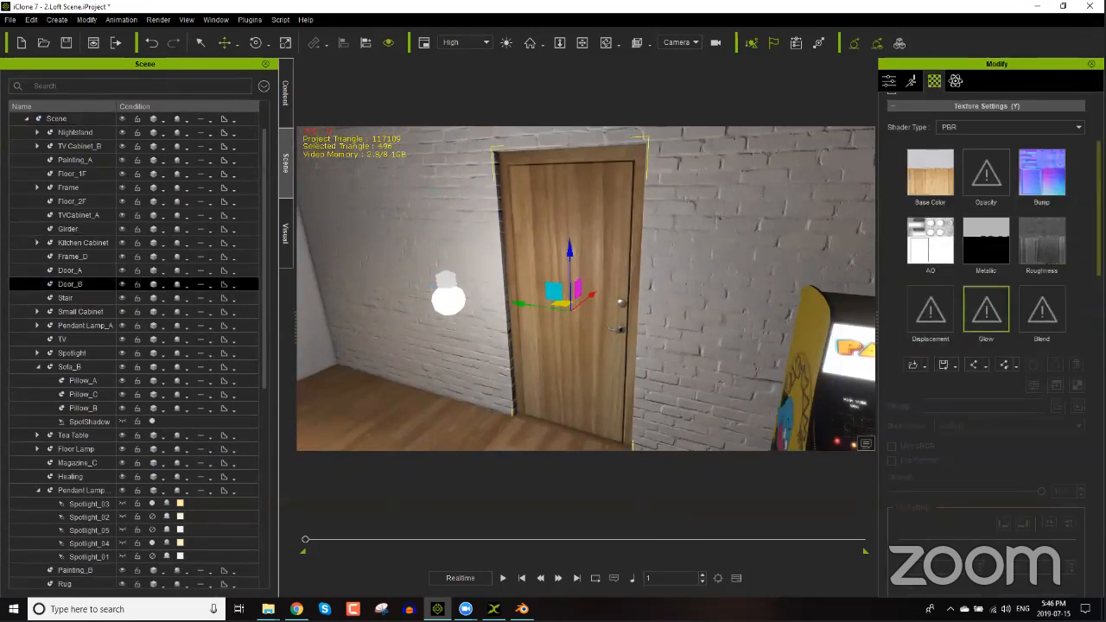
scroll(1049, 215, "up", 1)
left_click(1045, 208)
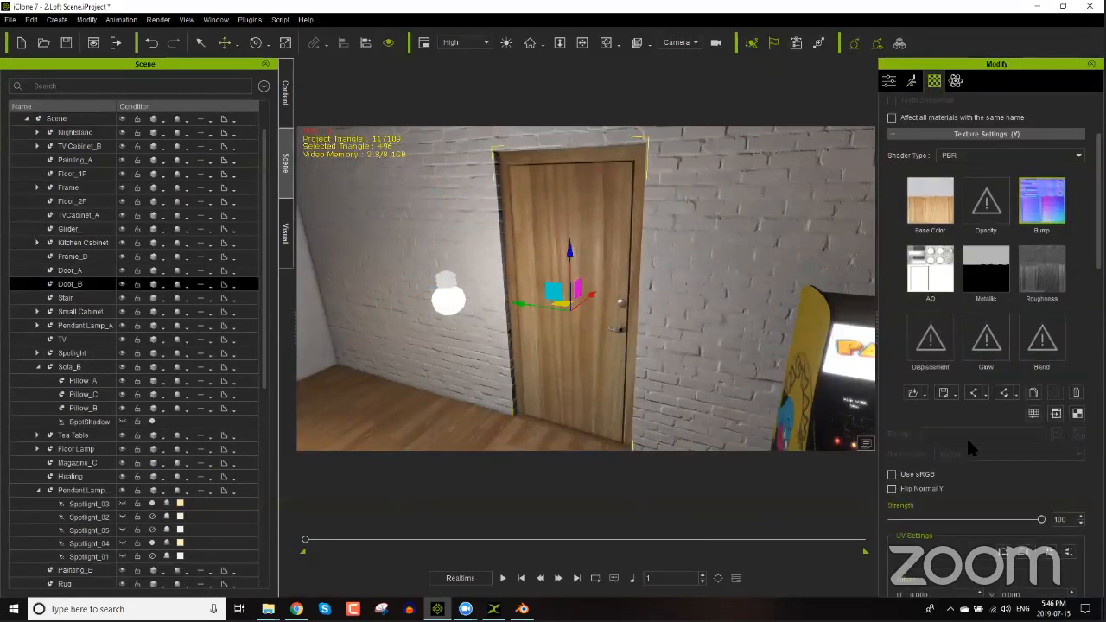
scroll(1028, 195, "up", 4)
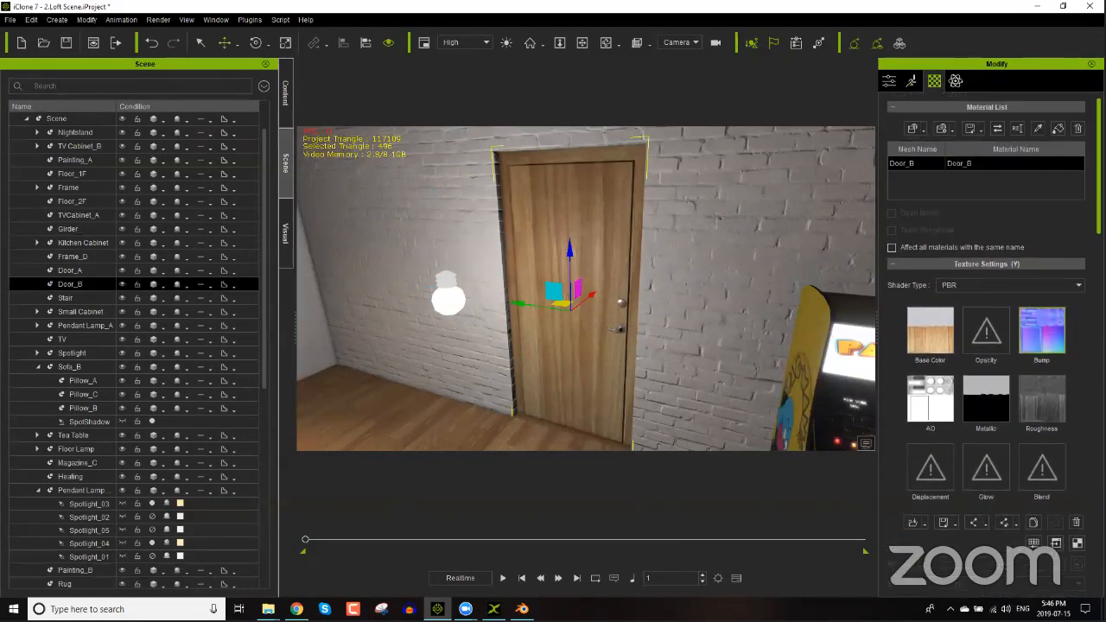
left_click(284, 102)
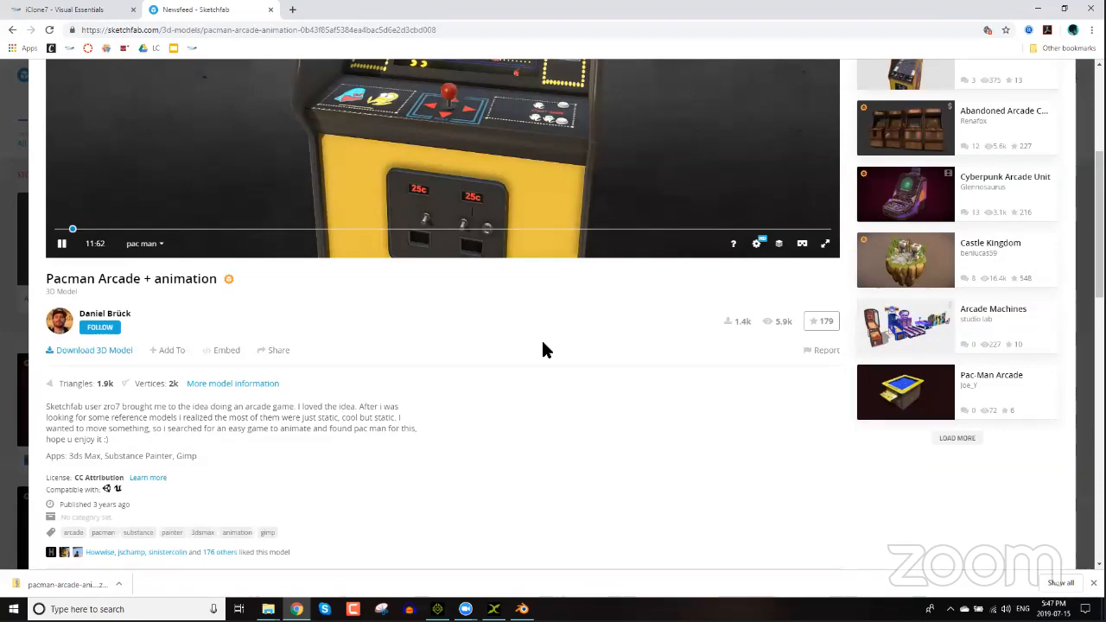
Step: Switch to the browser, review the Visual Essentials bundle contents on the Reallusion Content Store page, and close the browser
key("ctrl+shift+Tab")
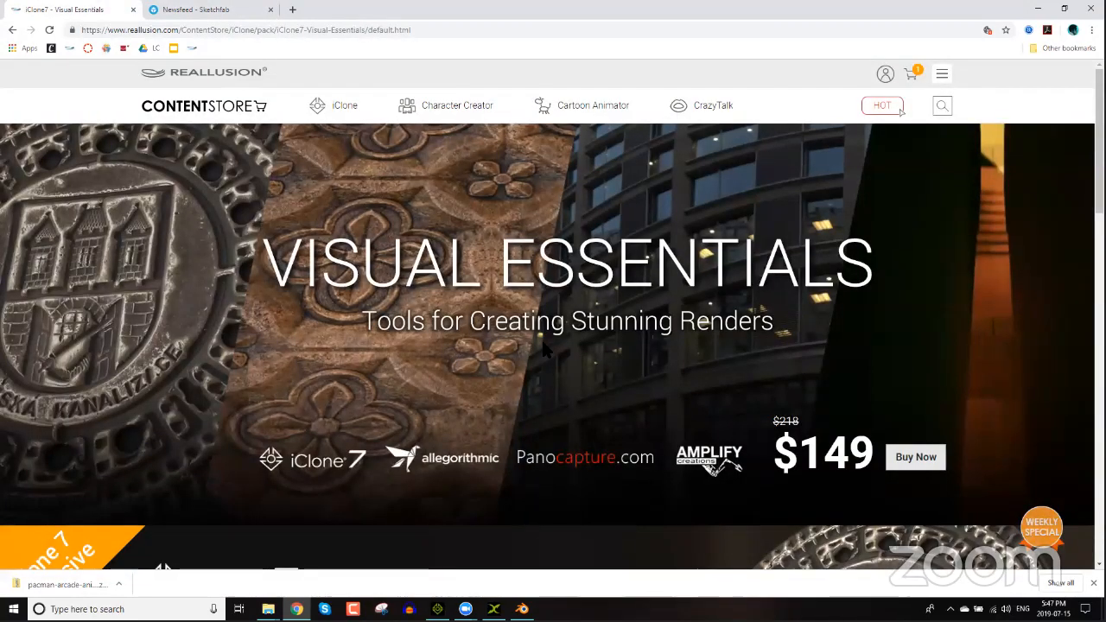
scroll(477, 371, "down", 1)
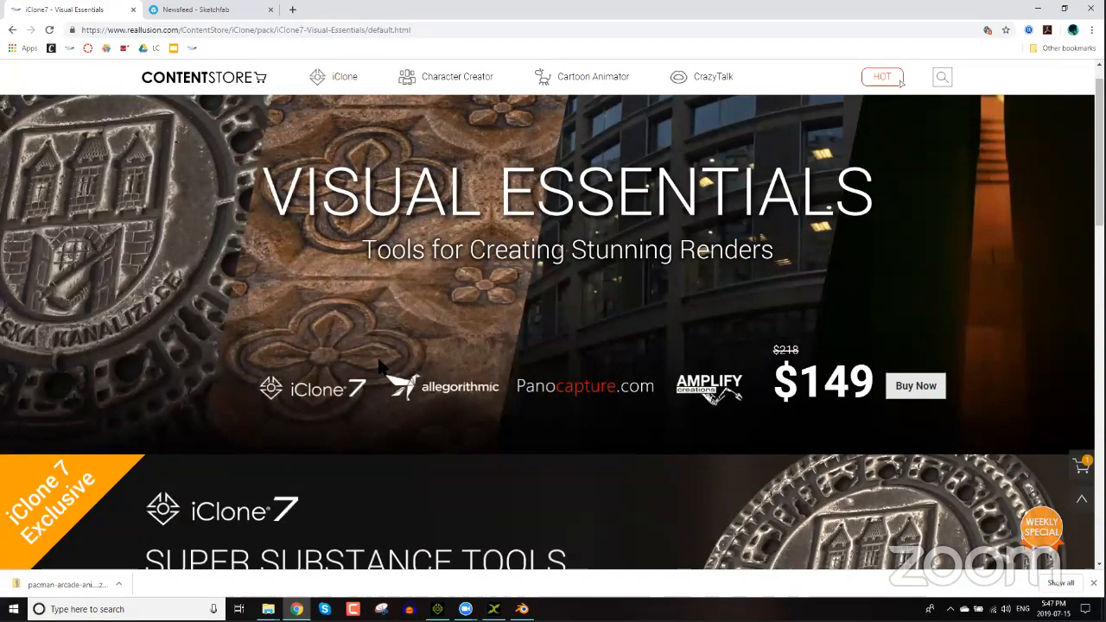
scroll(750, 370, "down", 3)
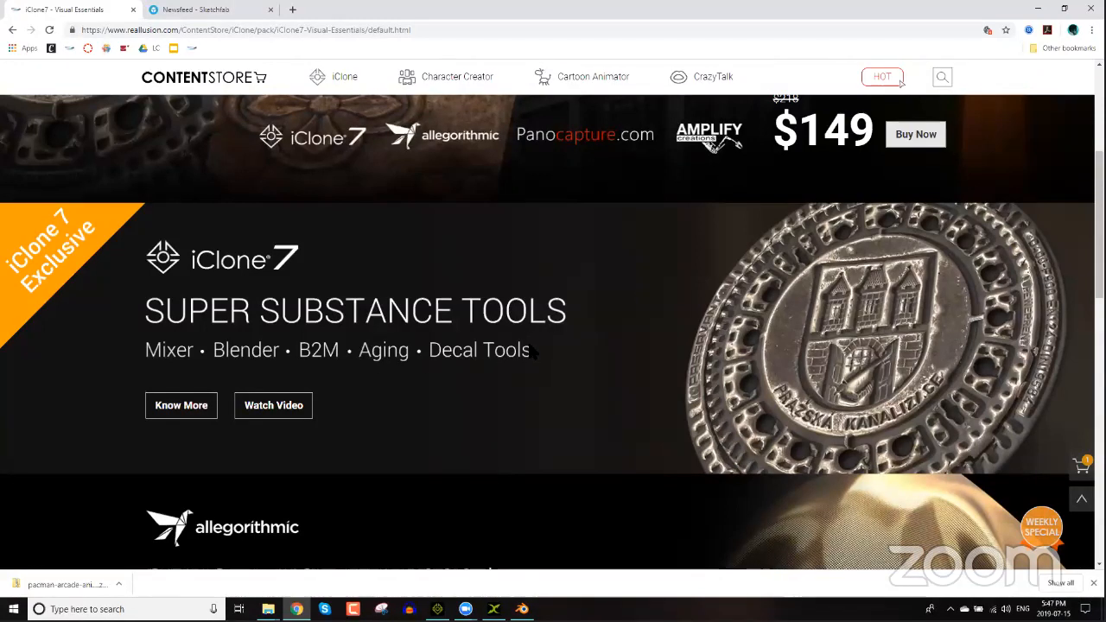
scroll(527, 350, "down", 1)
scroll(585, 328, "down", 2)
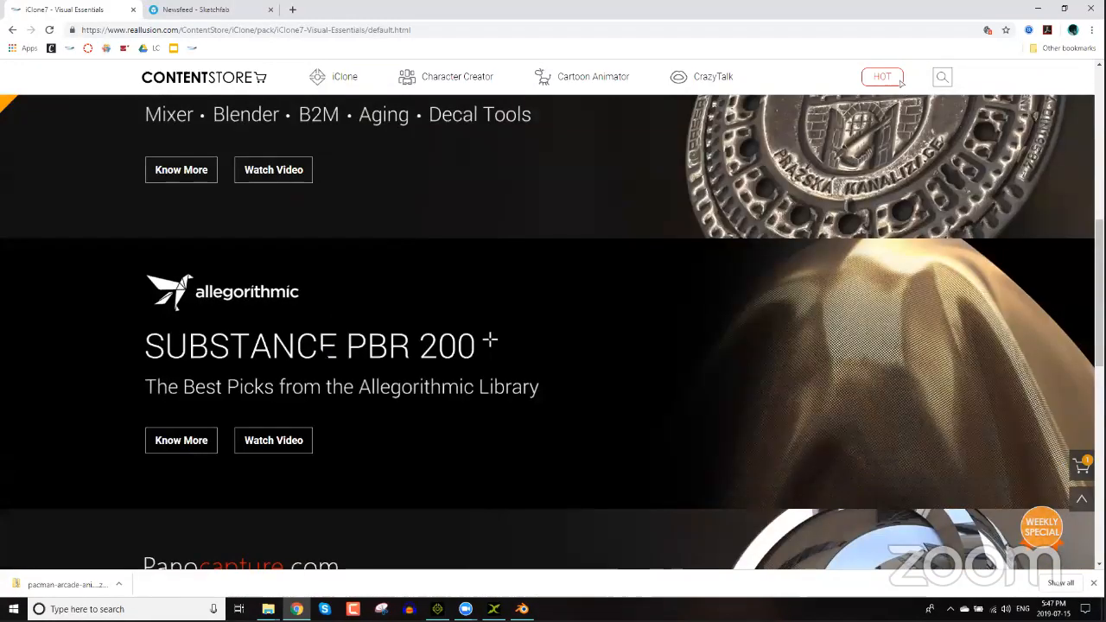
scroll(406, 328, "down", 1)
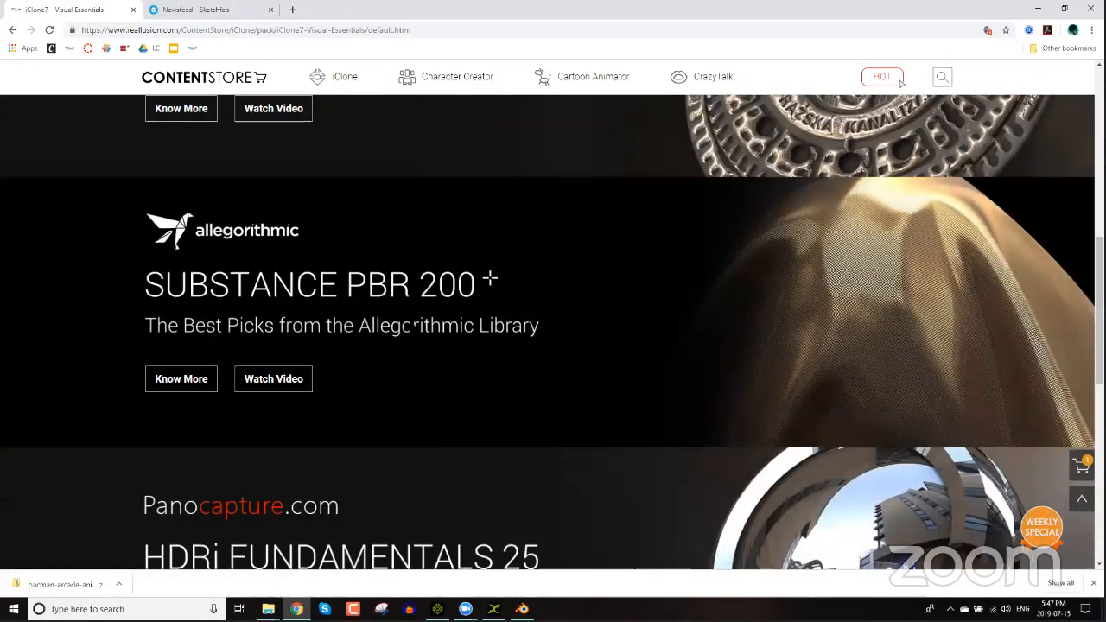
scroll(451, 331, "down", 4)
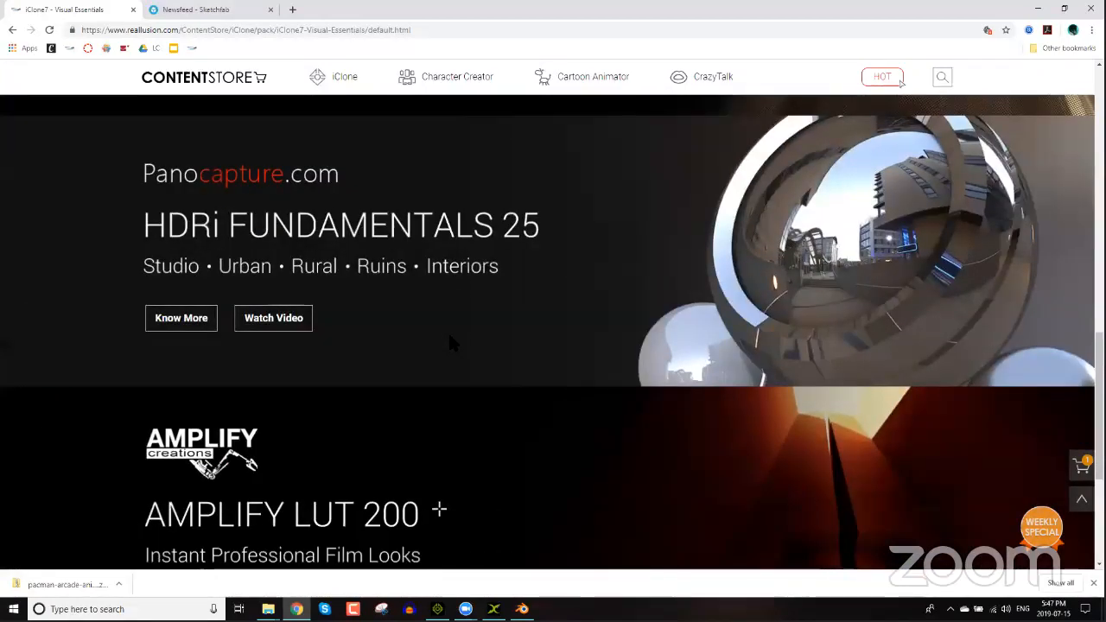
scroll(447, 331, "down", 2)
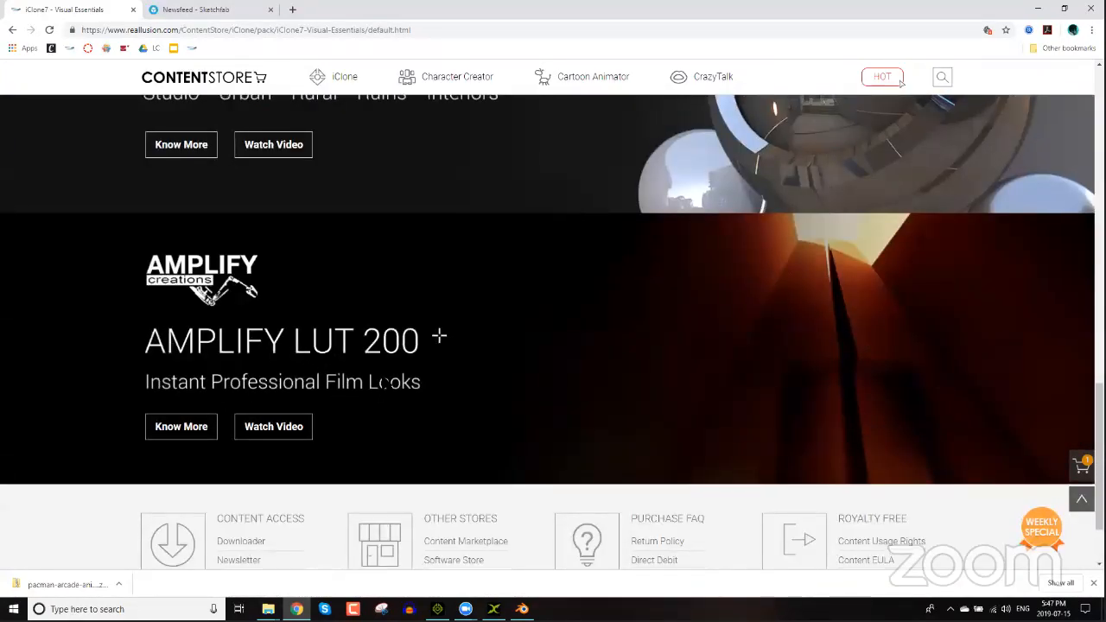
scroll(901, 80, "up", 2)
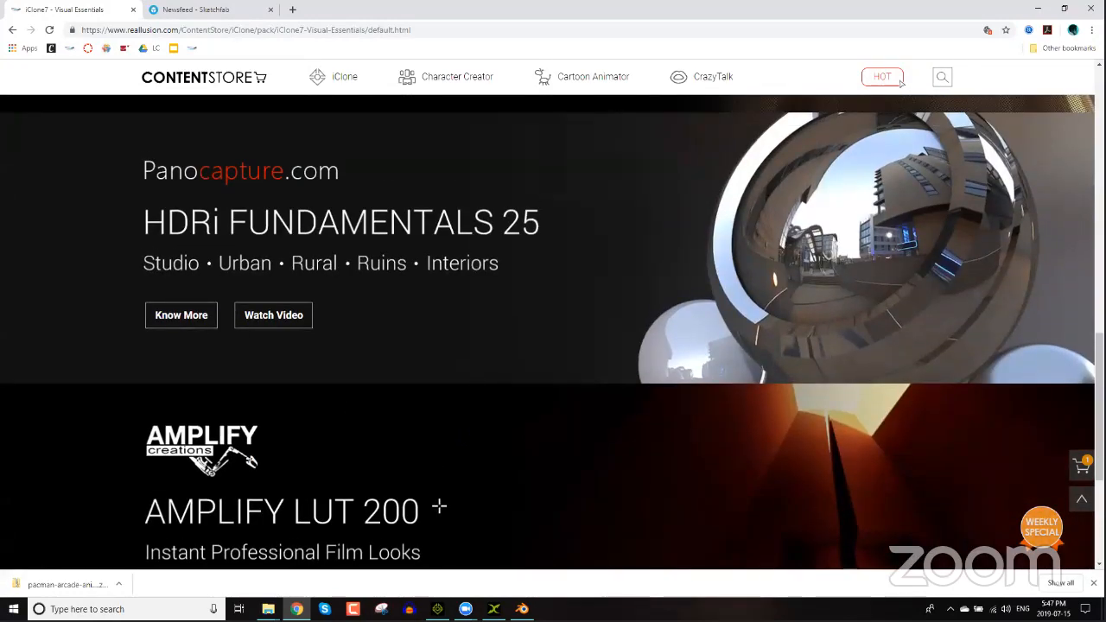
scroll(901, 80, "up", 2)
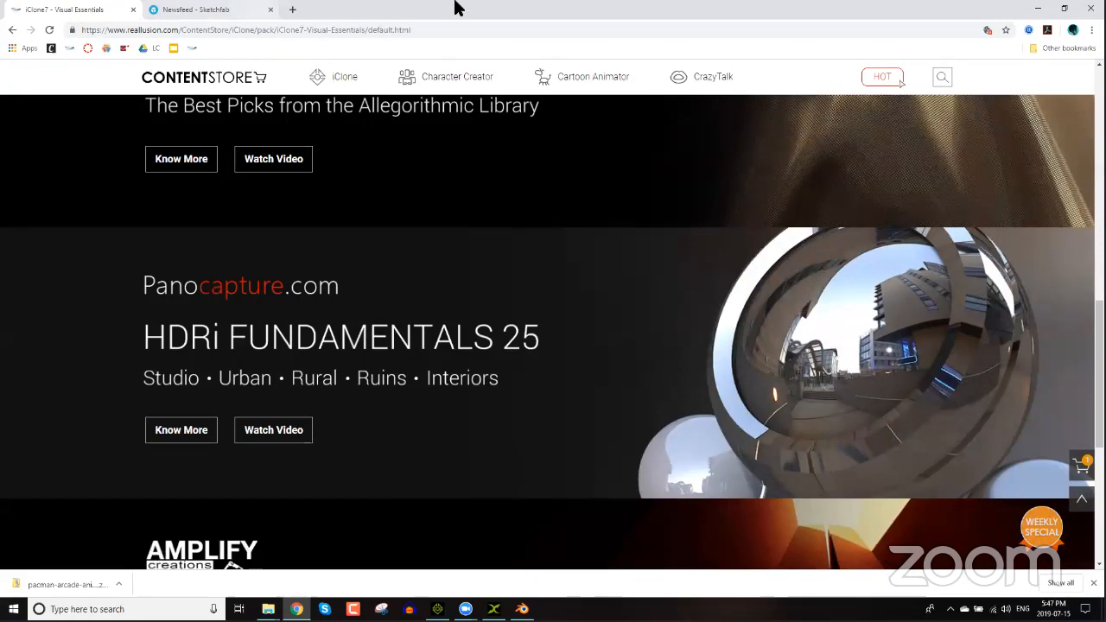
left_click(1091, 8)
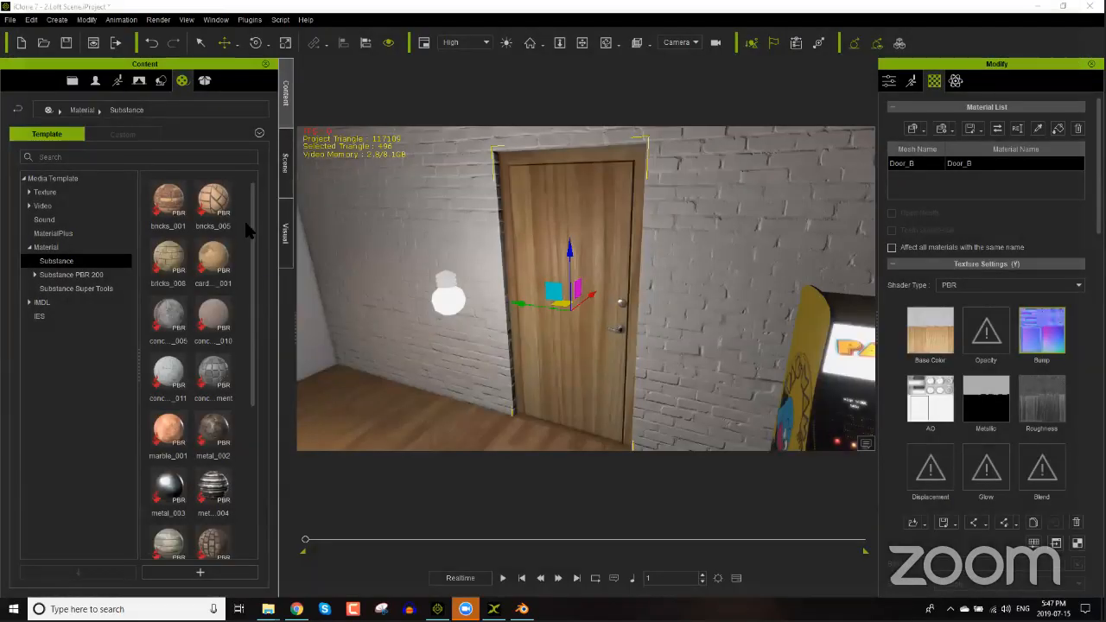
Step: Show the Wood materials of the Substance PBR 200 library
left_click(69, 274)
left_click(35, 275)
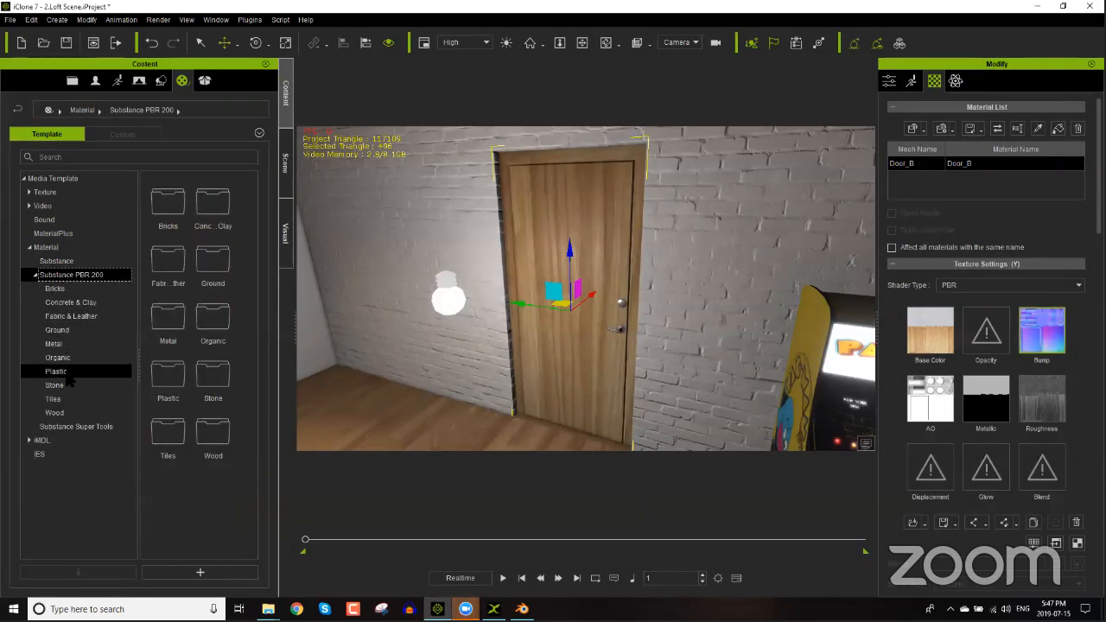
left_click(54, 412)
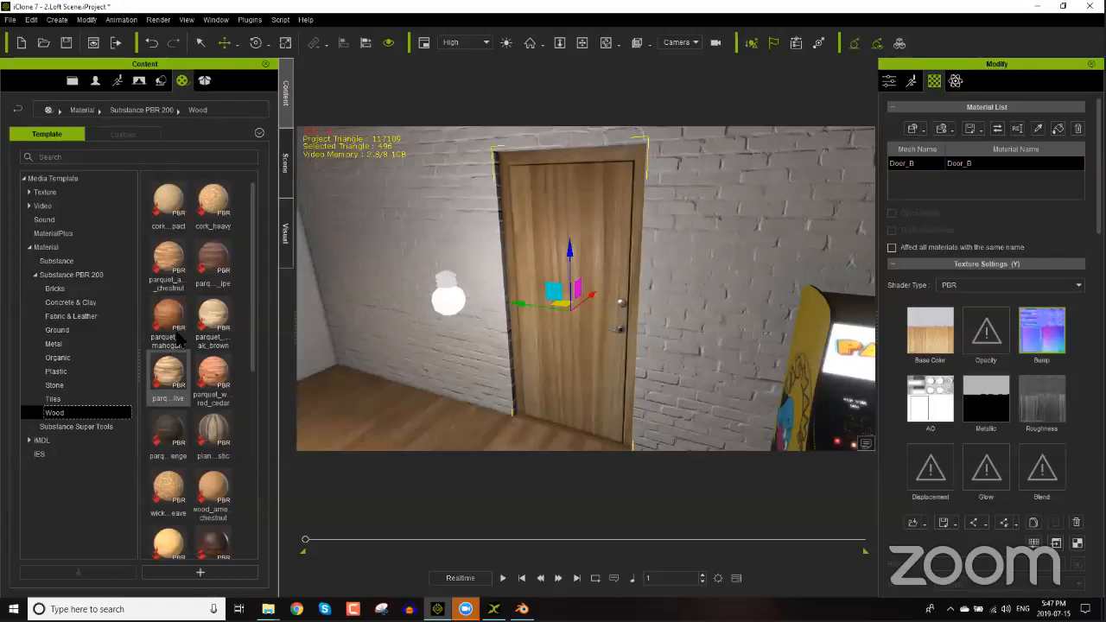
Step: Try the parquet American chestnut material on Door_B, look through its material settings, and undo it
left_click_drag(169, 259, 584, 249)
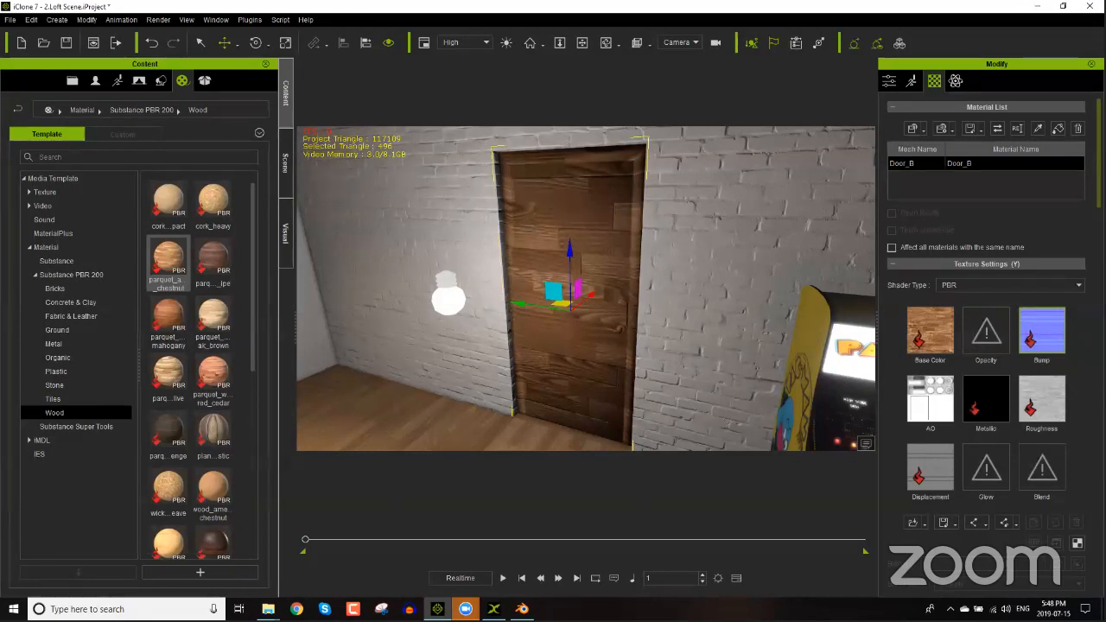
scroll(985, 346, "down", 10)
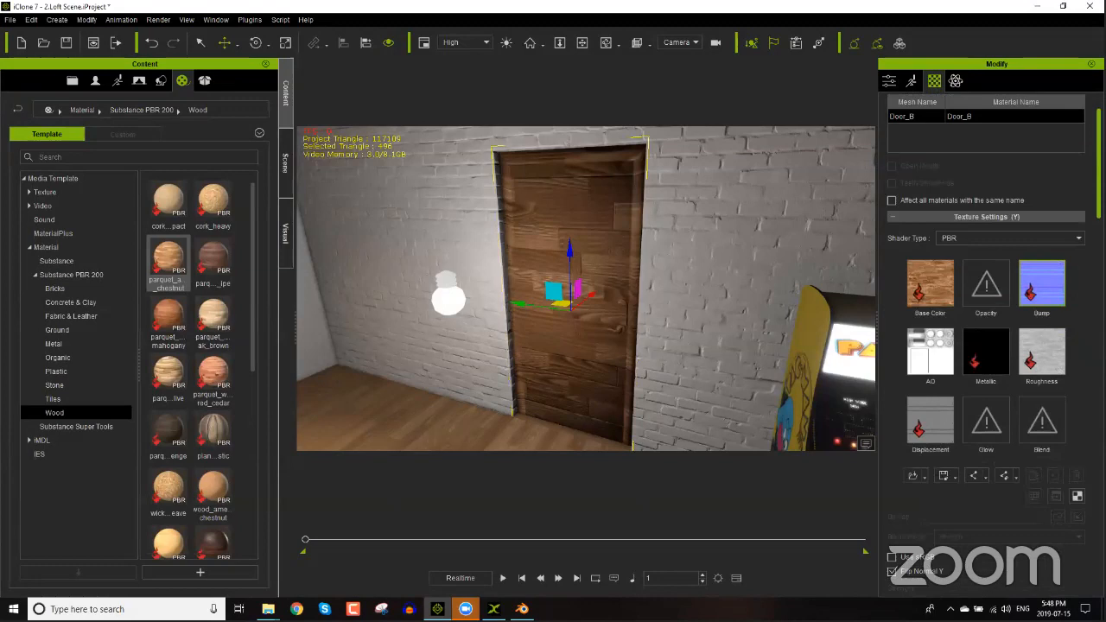
scroll(986, 345, "down", 4)
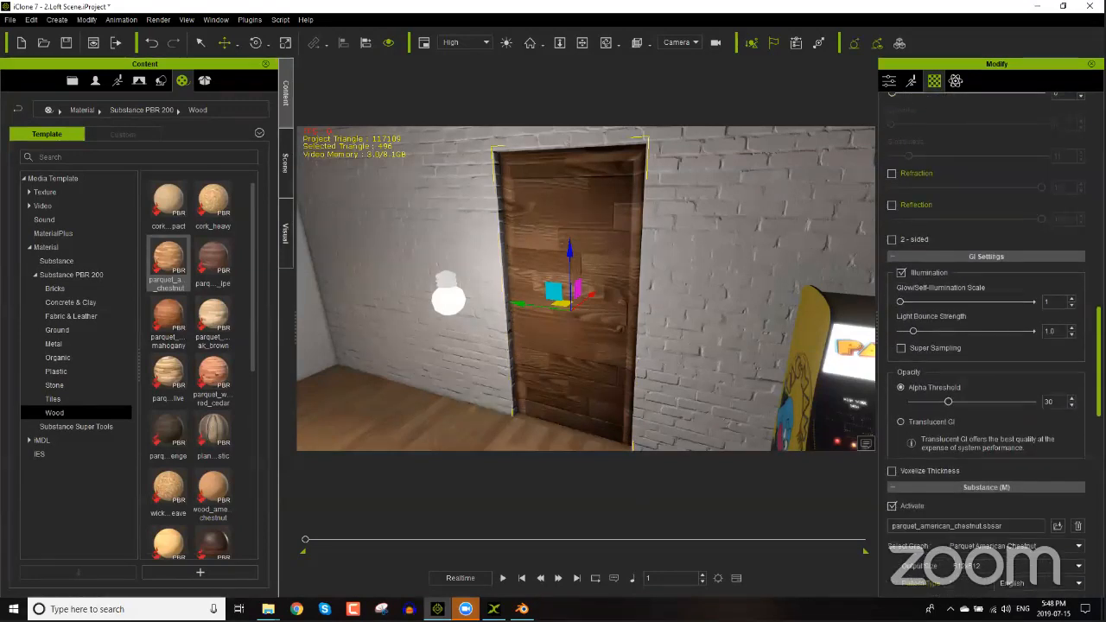
scroll(986, 345, "up", 5)
scroll(986, 346, "up", 5)
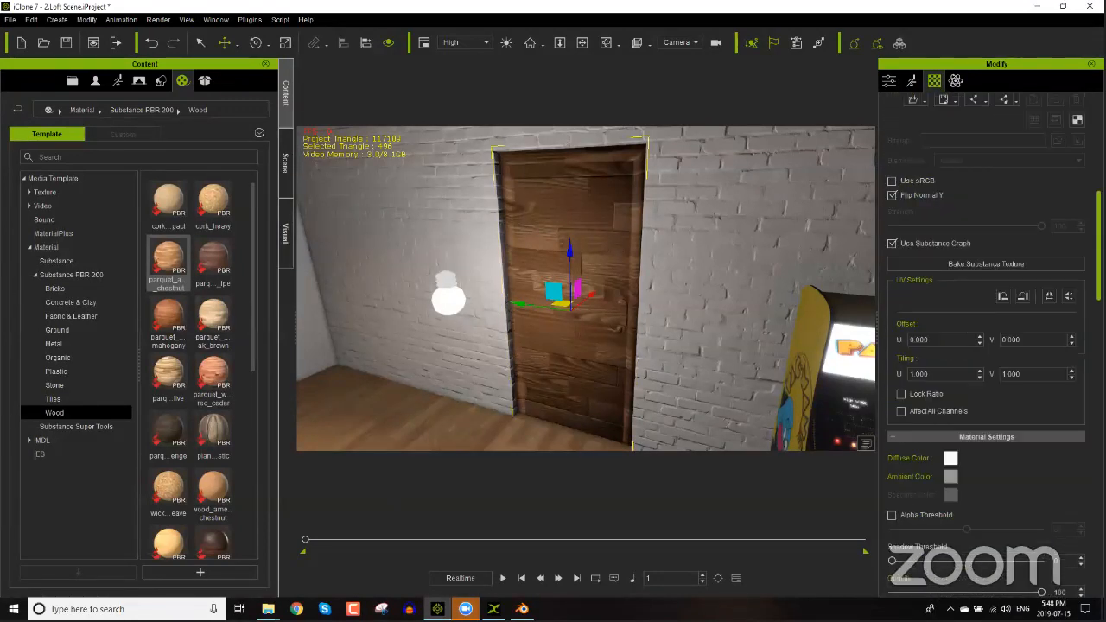
key("ctrl+z")
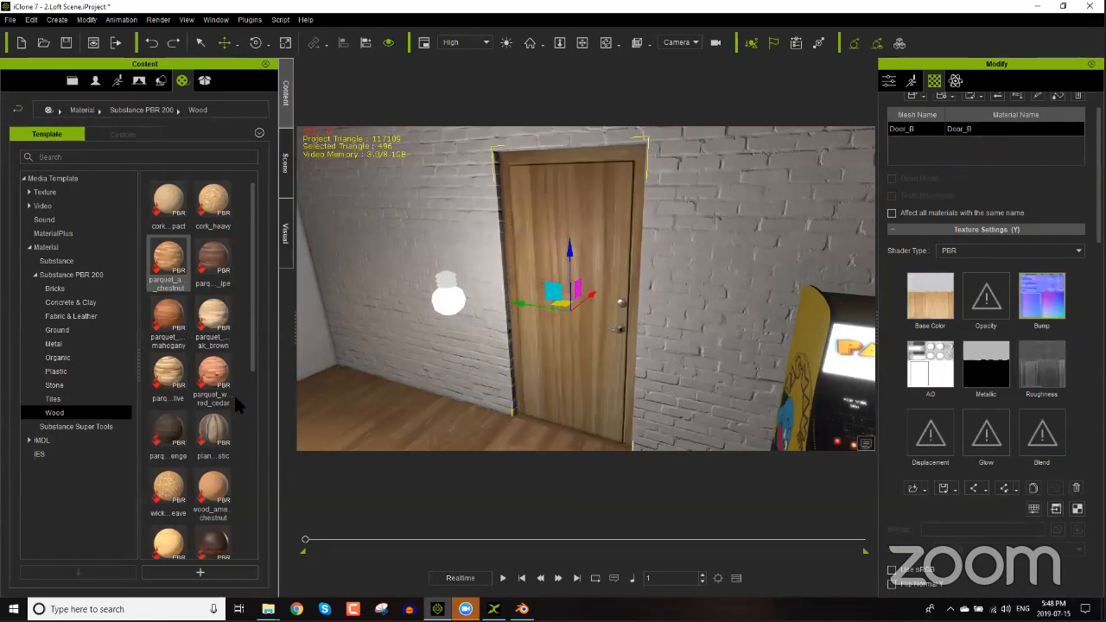
Step: Apply the parquet American chestnut material to the loft floor and select Floor_1F
right_click_drag(461, 406, 521, 386)
left_click_drag(172, 260, 544, 367)
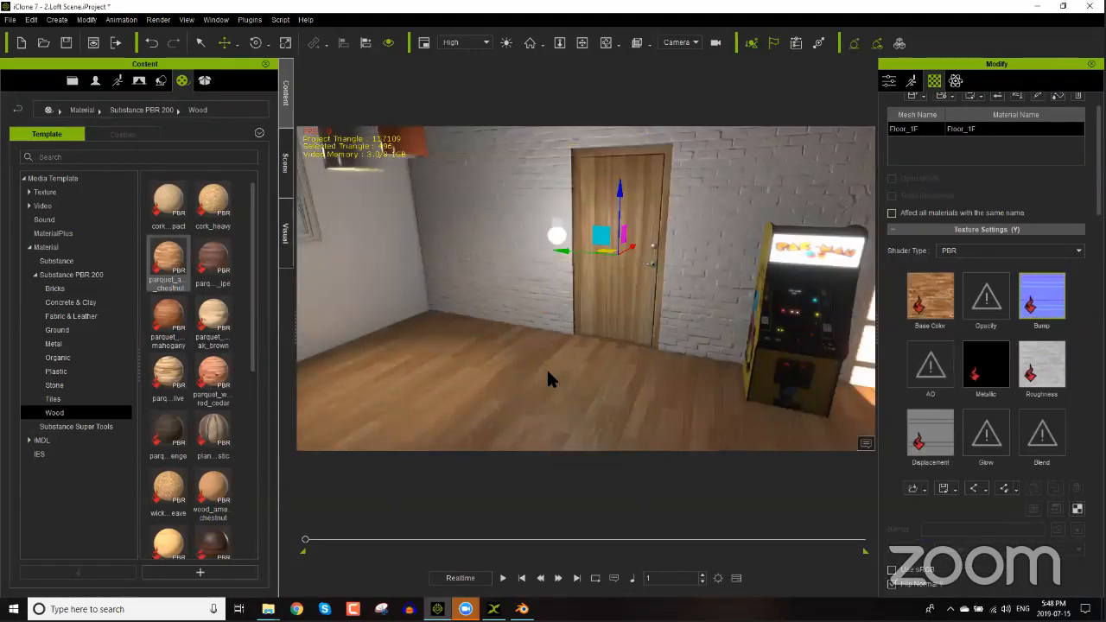
right_click_drag(634, 366, 594, 425)
left_click(594, 424)
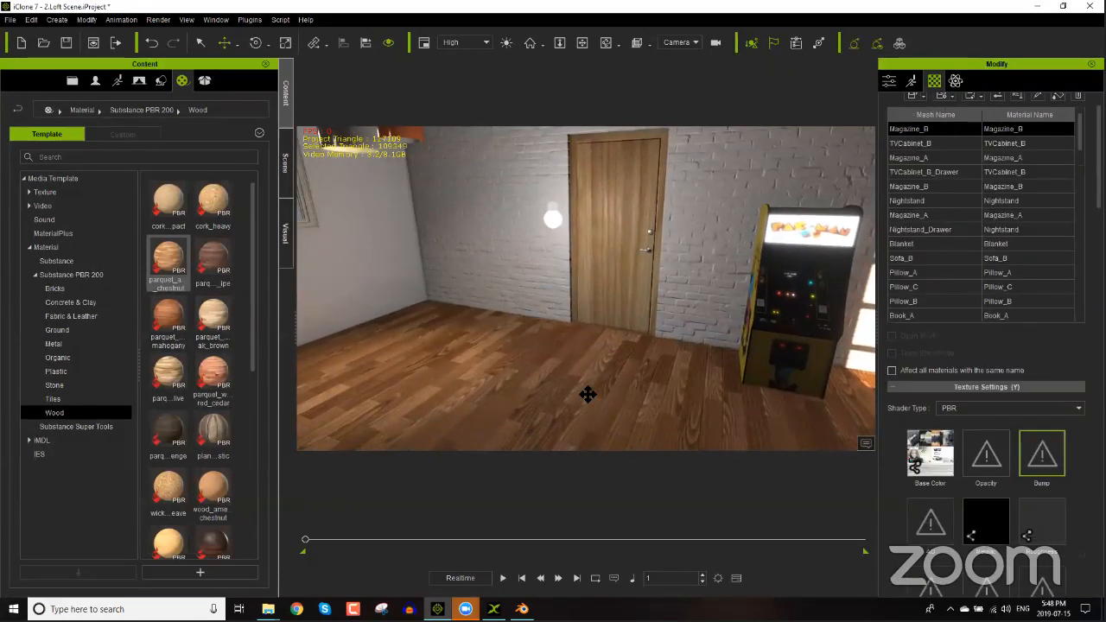
right_click_drag(500, 180, 583, 353)
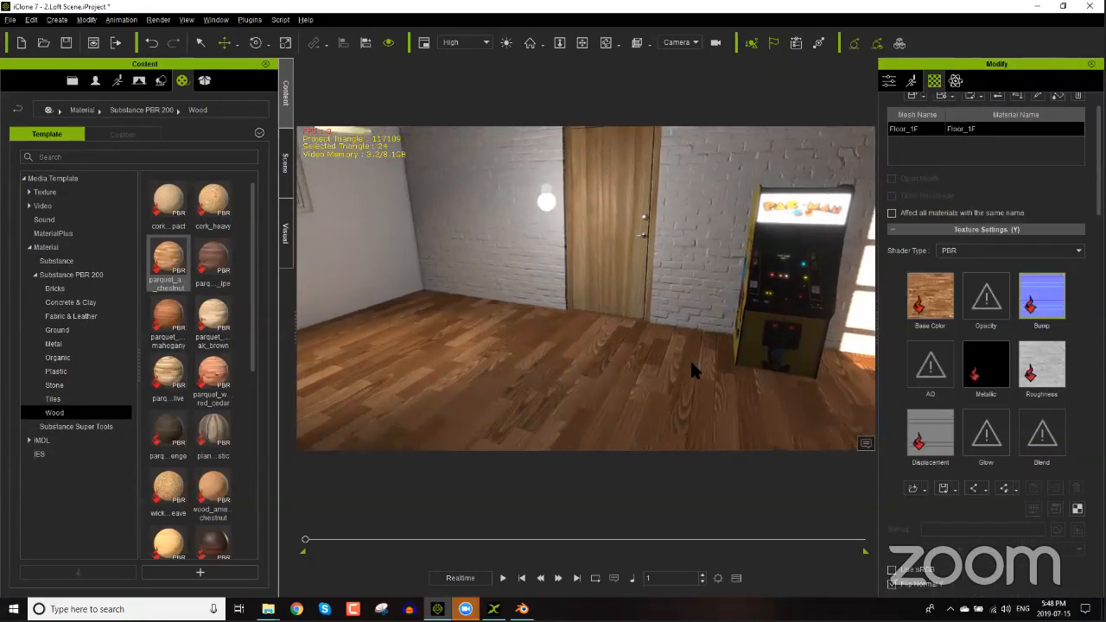
Step: Examine the Floor_1F material's UV tiling and its Substance parameters
scroll(1015, 355, "down", 5)
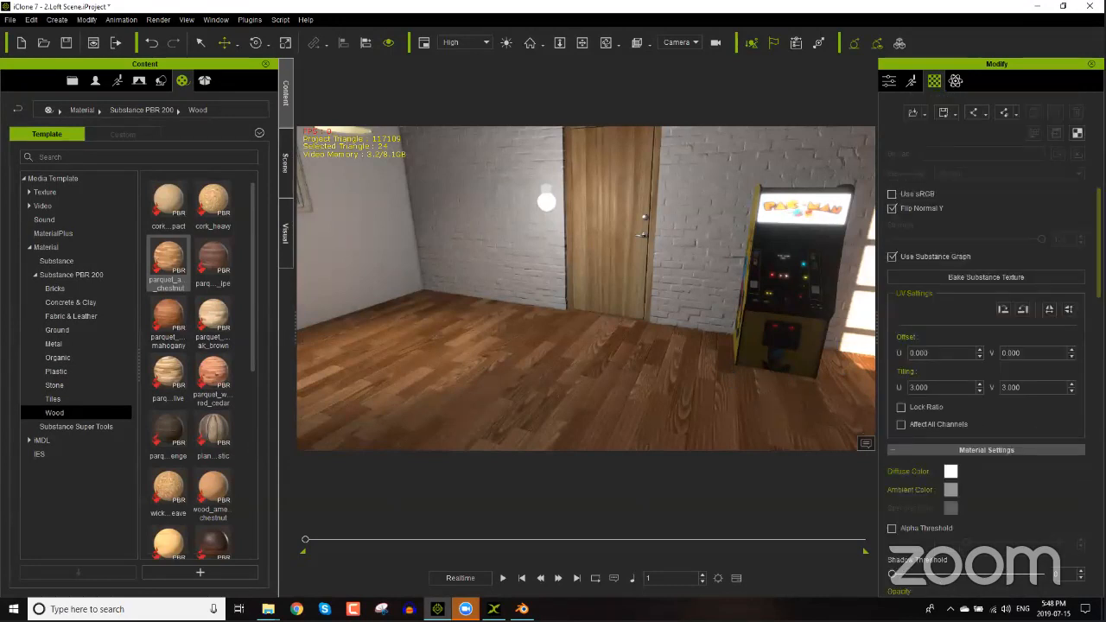
left_click(1012, 278)
scroll(985, 346, "down", 10)
scroll(955, 234, "down", 5)
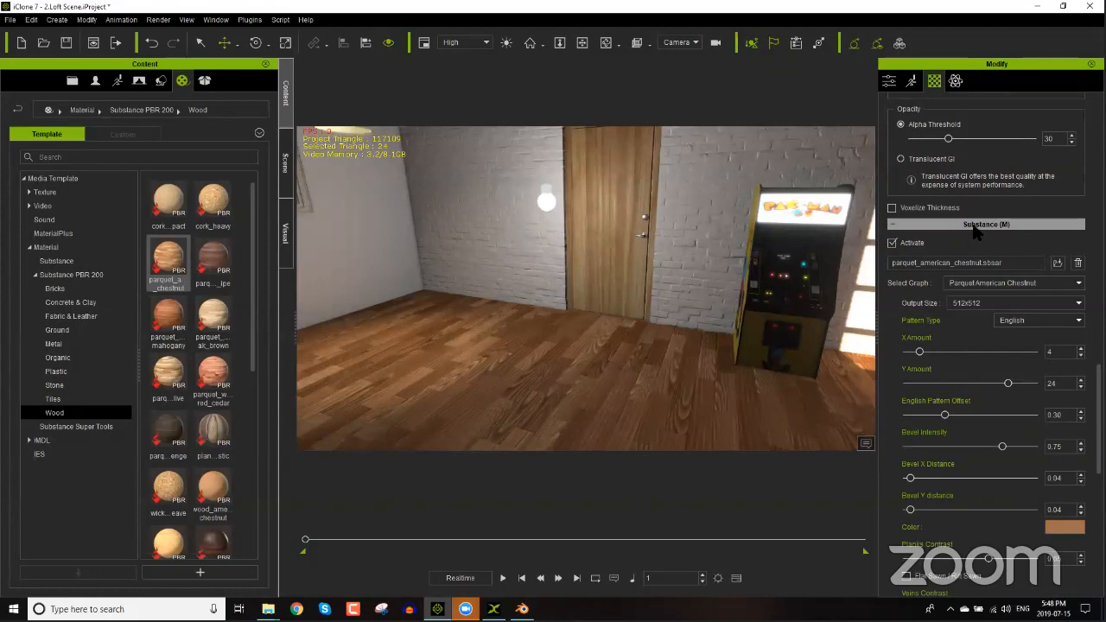
left_click(975, 226)
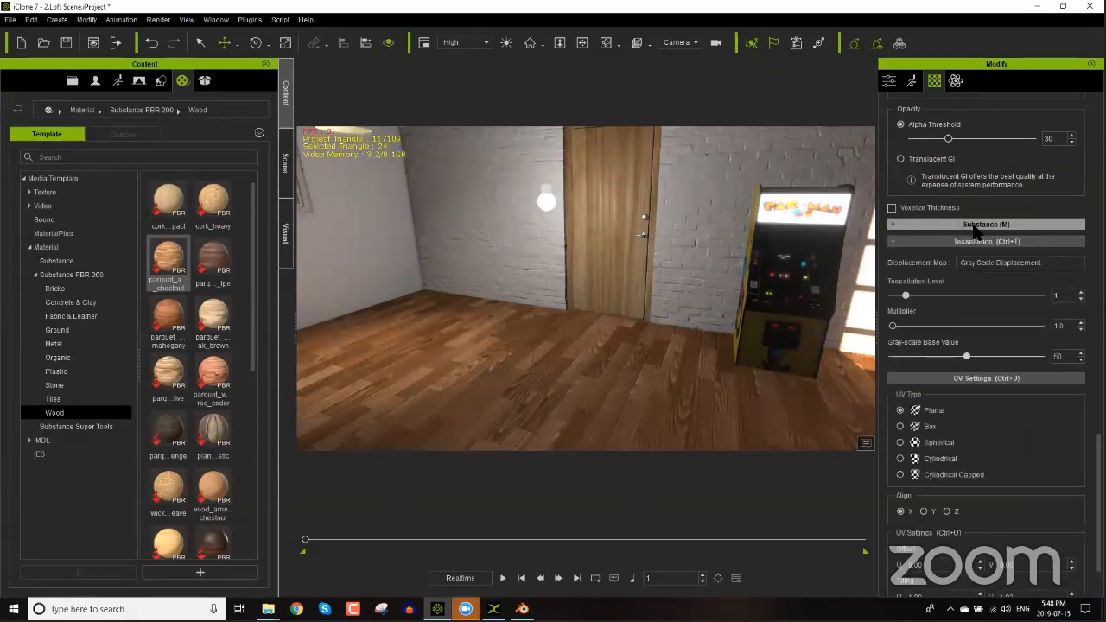
left_click(975, 227)
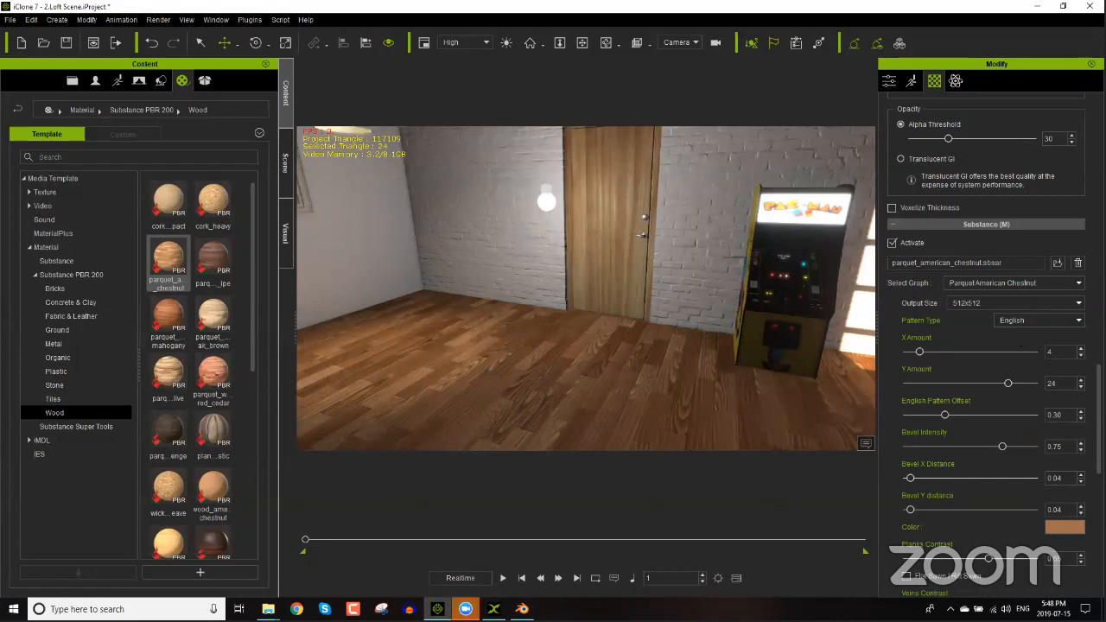
Step: Try different Wood Roughness values for the floor's parquet Substance material and leave it at 0.16
scroll(985, 384, "down", 6)
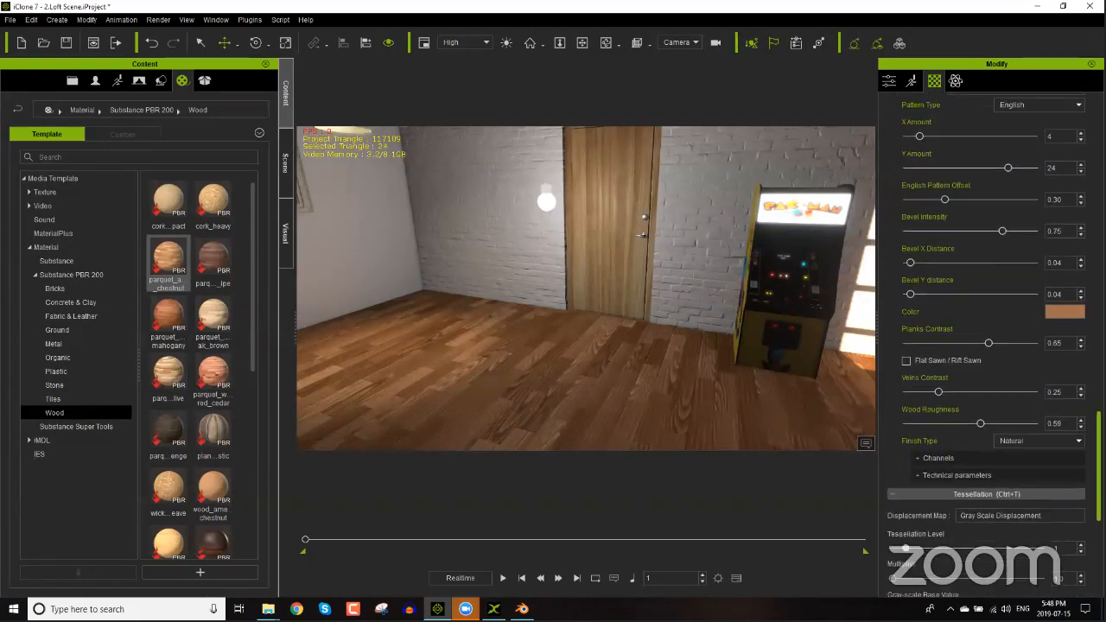
left_click_drag(981, 371, 1053, 373)
left_click(918, 371)
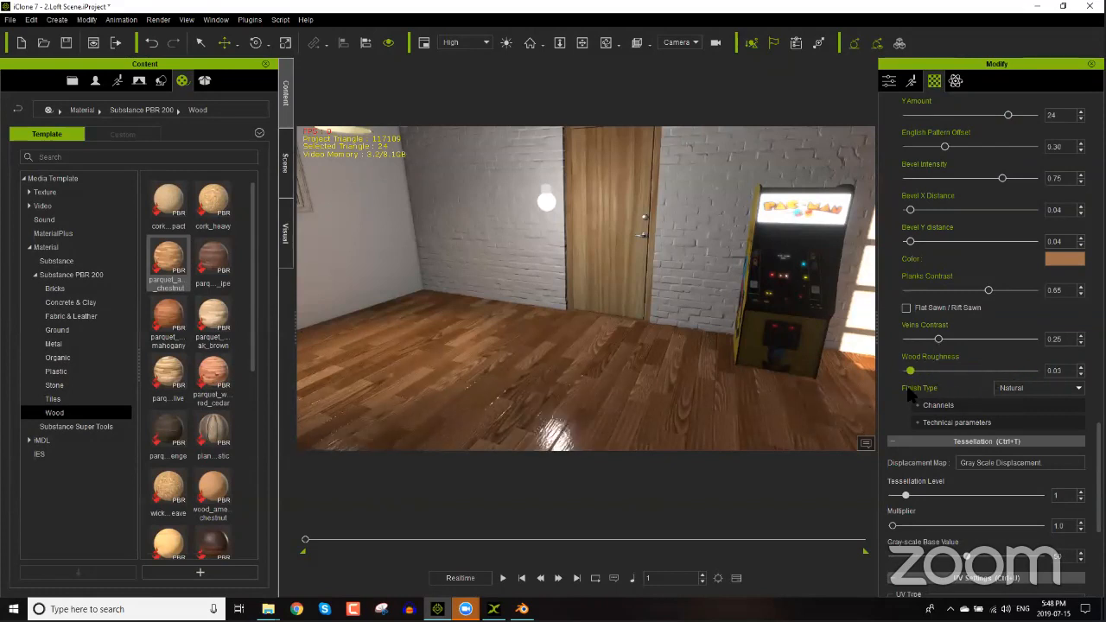
left_click_drag(922, 390, 917, 393)
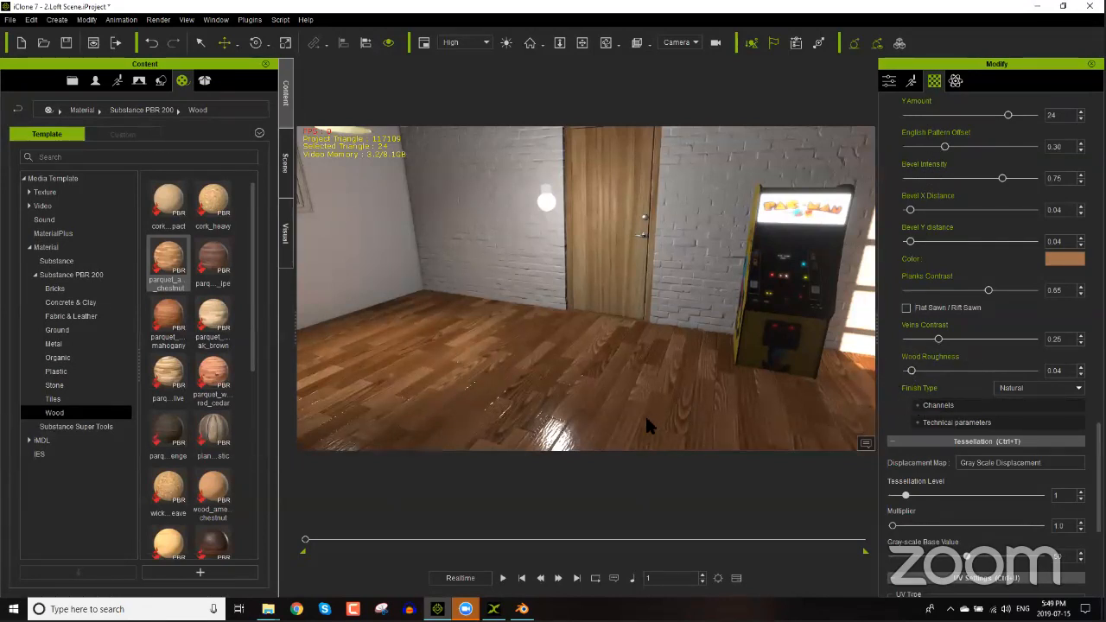
left_click_drag(912, 372, 929, 376)
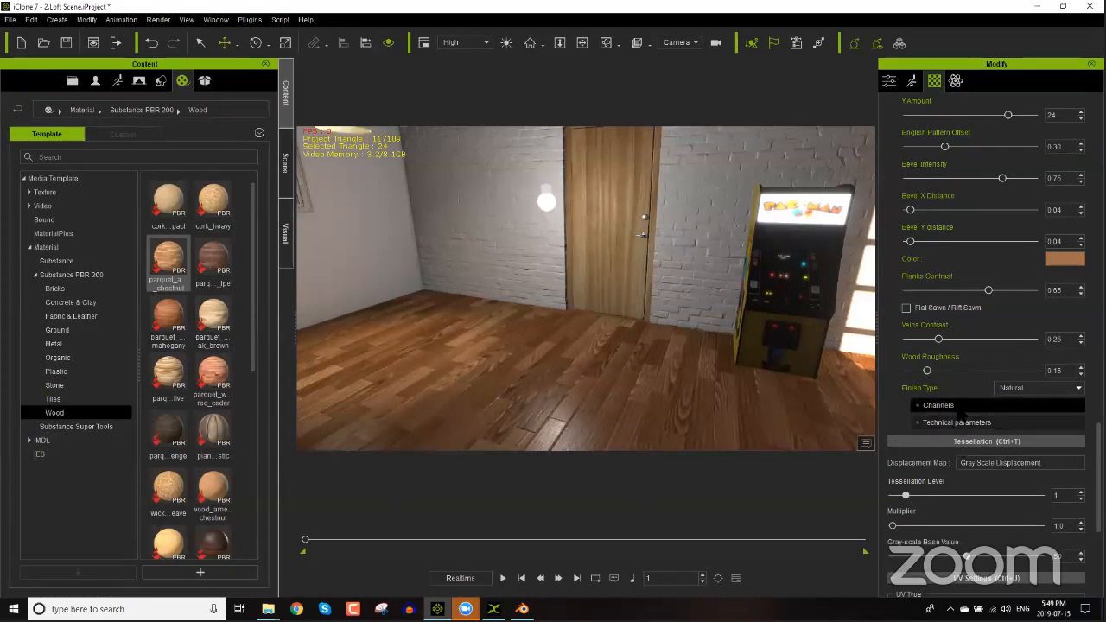
Step: Examine the technical parameters of the floor's parquet Substance material, such as luminosity, contrast and normal intensity
left_click(963, 422)
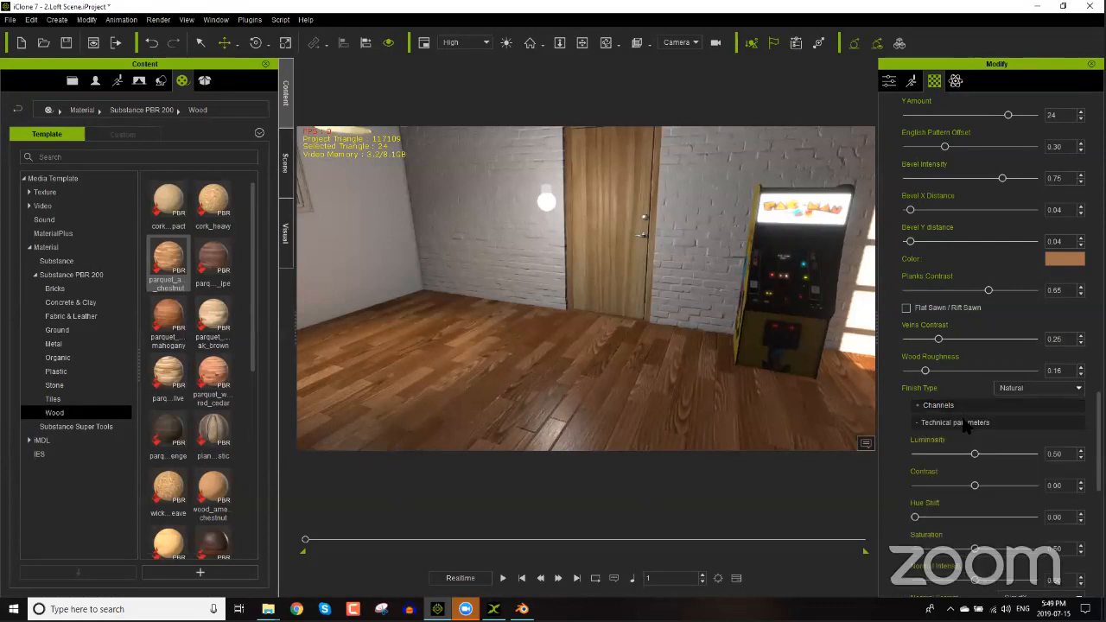
scroll(993, 458, "down", 4)
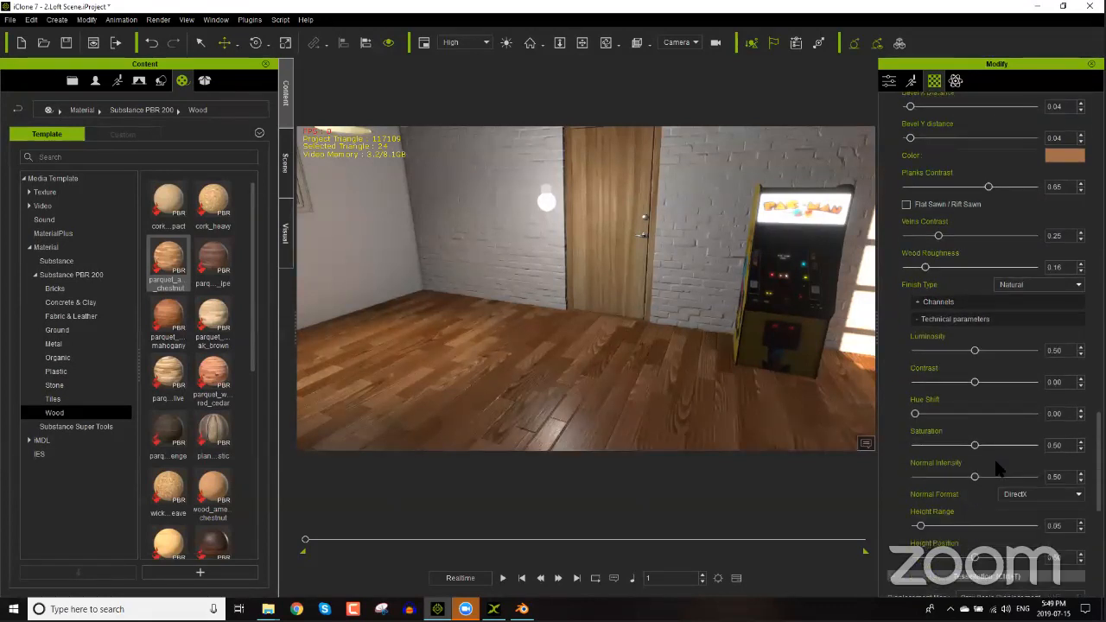
scroll(997, 467, "up", 2)
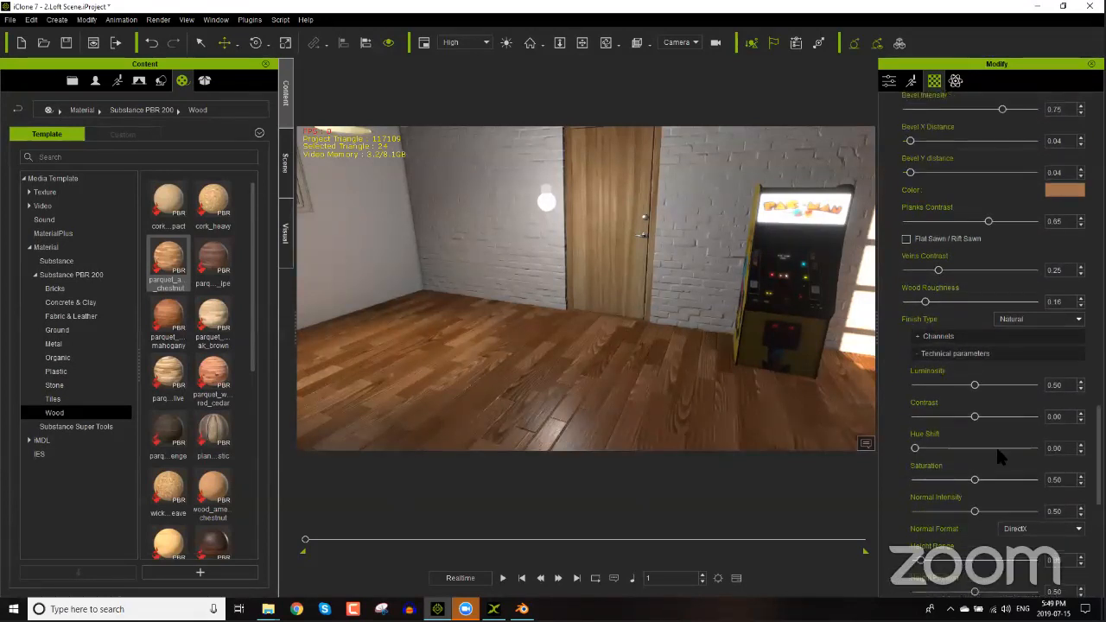
Step: Try the Matte Varnish, Old and Sawn finish types on the floor's parquet material and return it to Natural
left_click(1027, 319)
left_click(1023, 339)
left_click(1028, 319)
left_click(1019, 347)
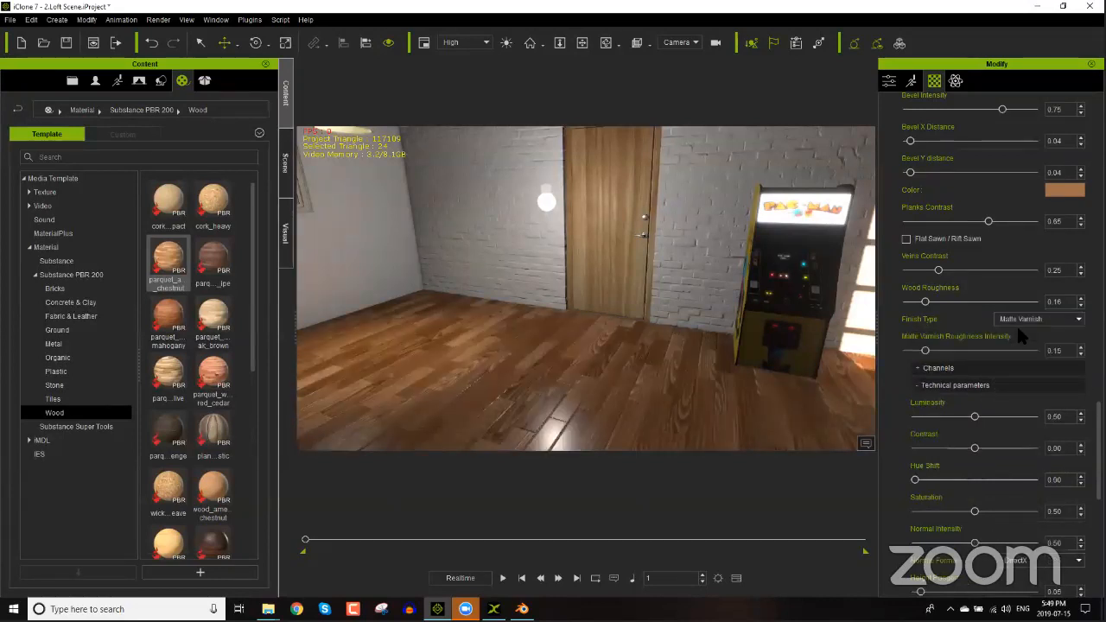
left_click(1019, 318)
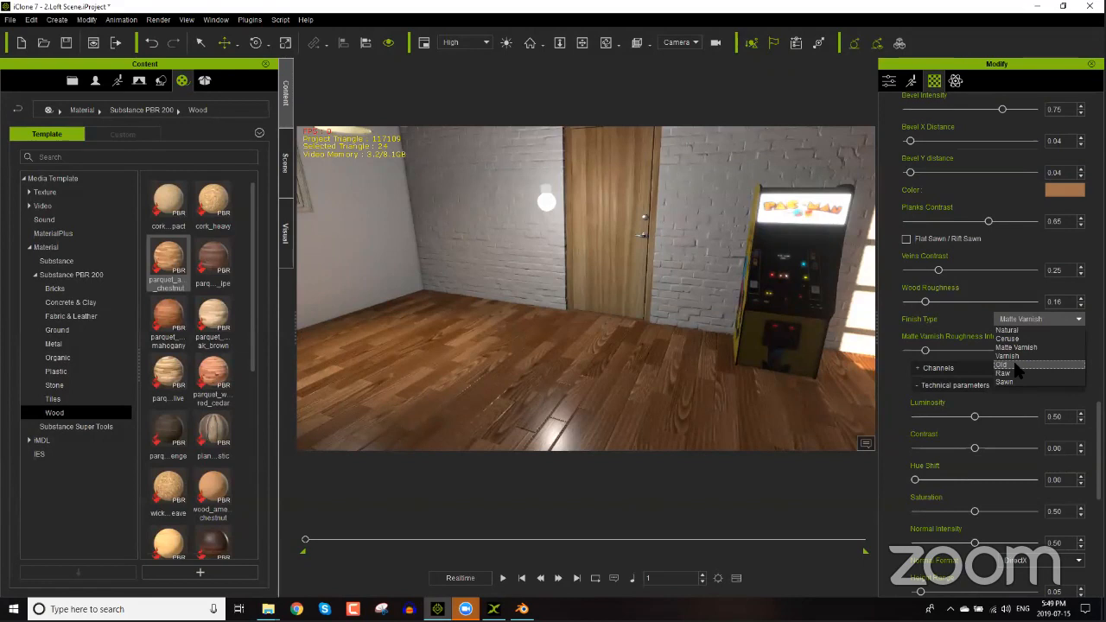
left_click(1012, 359)
left_click(1011, 322)
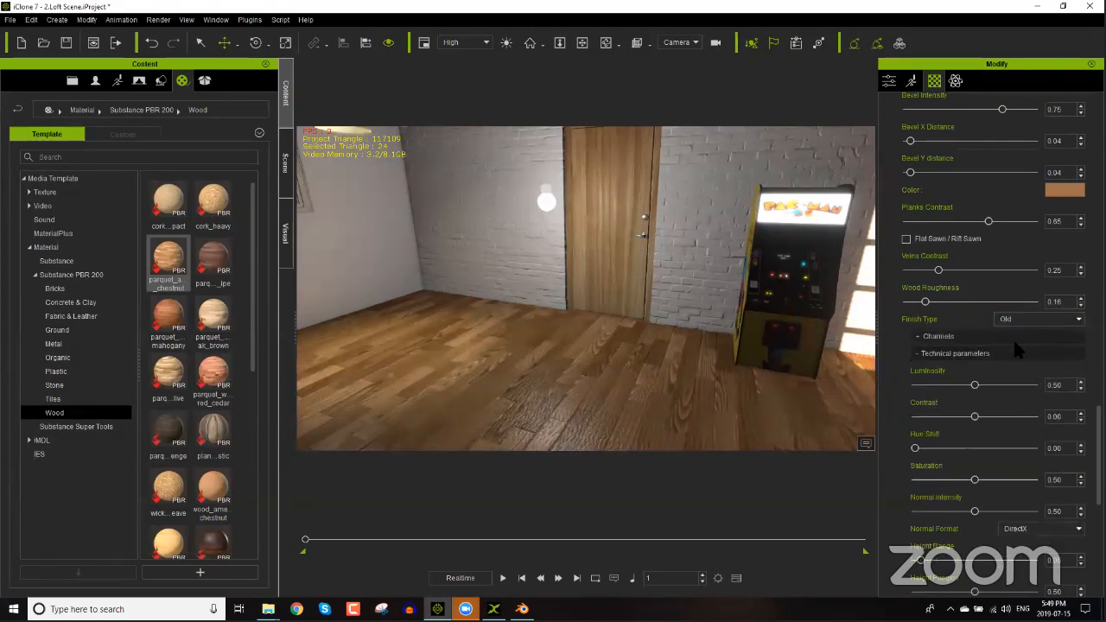
left_click(1013, 370)
left_click(1019, 319)
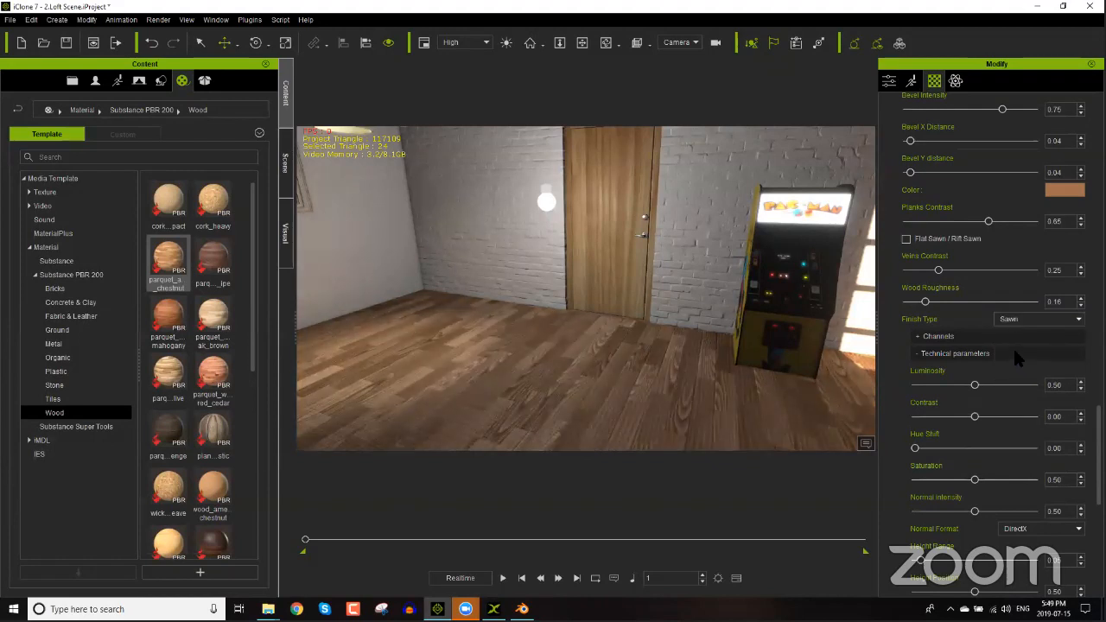
left_click(1017, 321)
left_click(1016, 330)
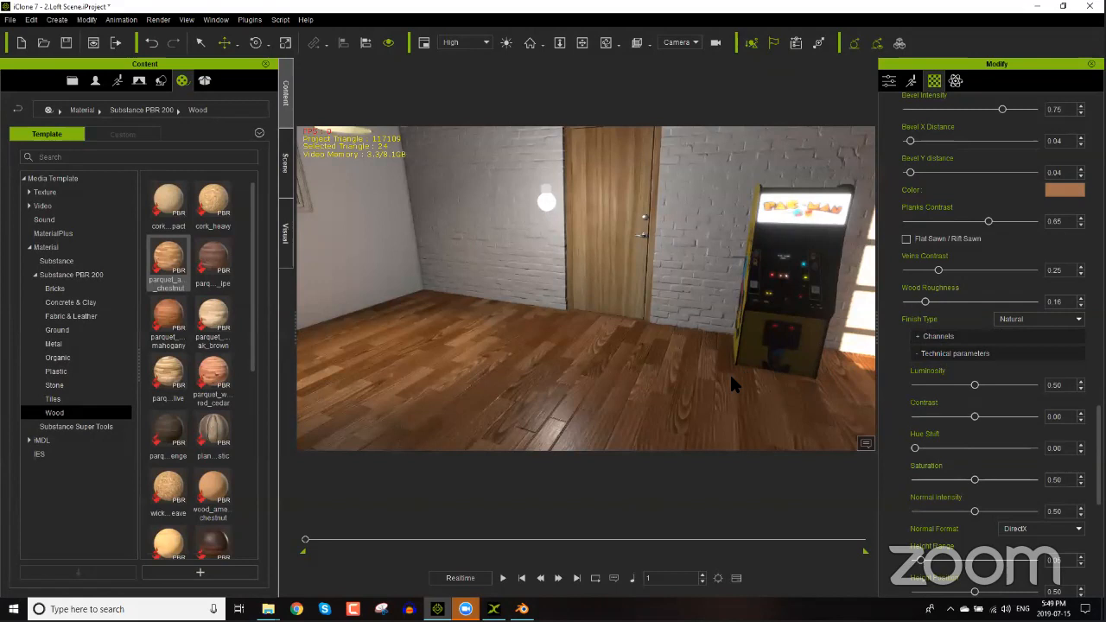
Step: Open the Substance Super Tools material library and preview its mixer and aging tools
scroll(993, 346, "up", 5)
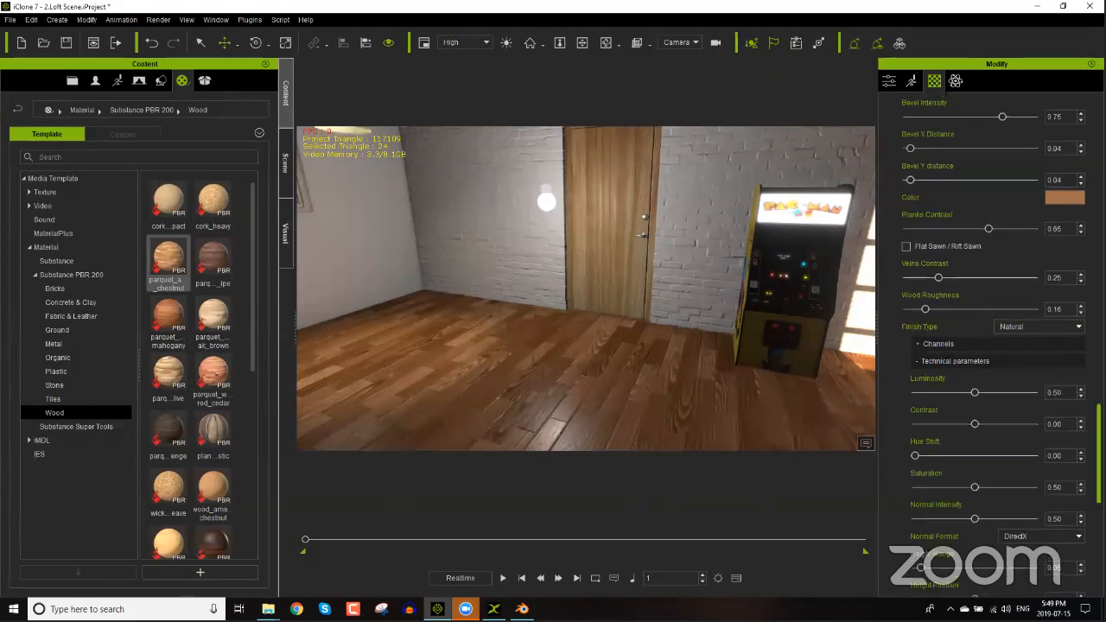
scroll(950, 371, "up", 3)
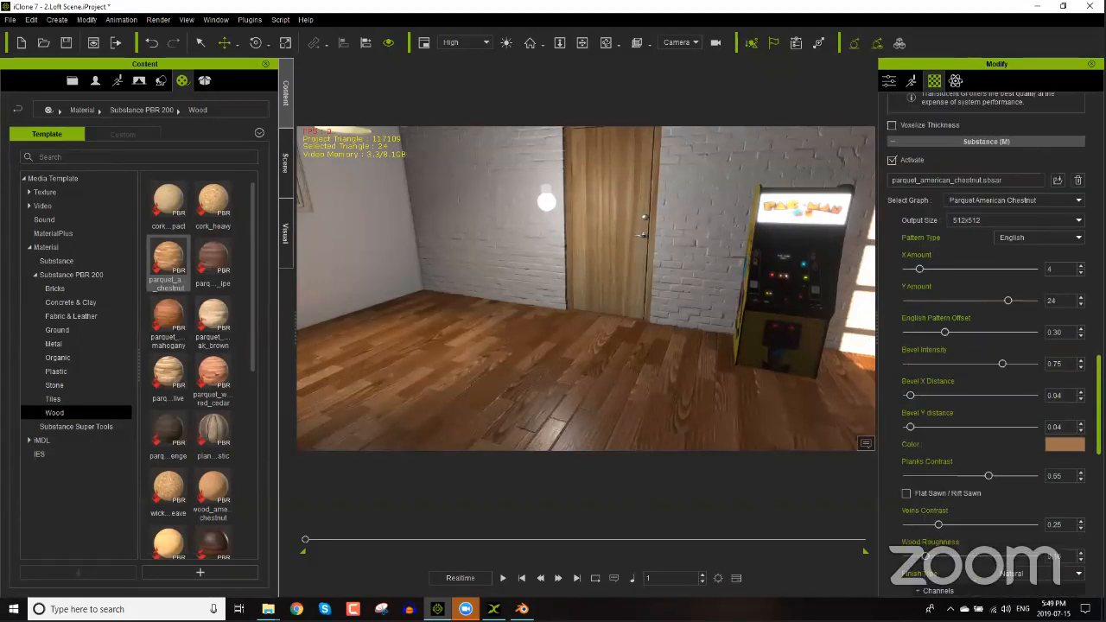
left_click(91, 427)
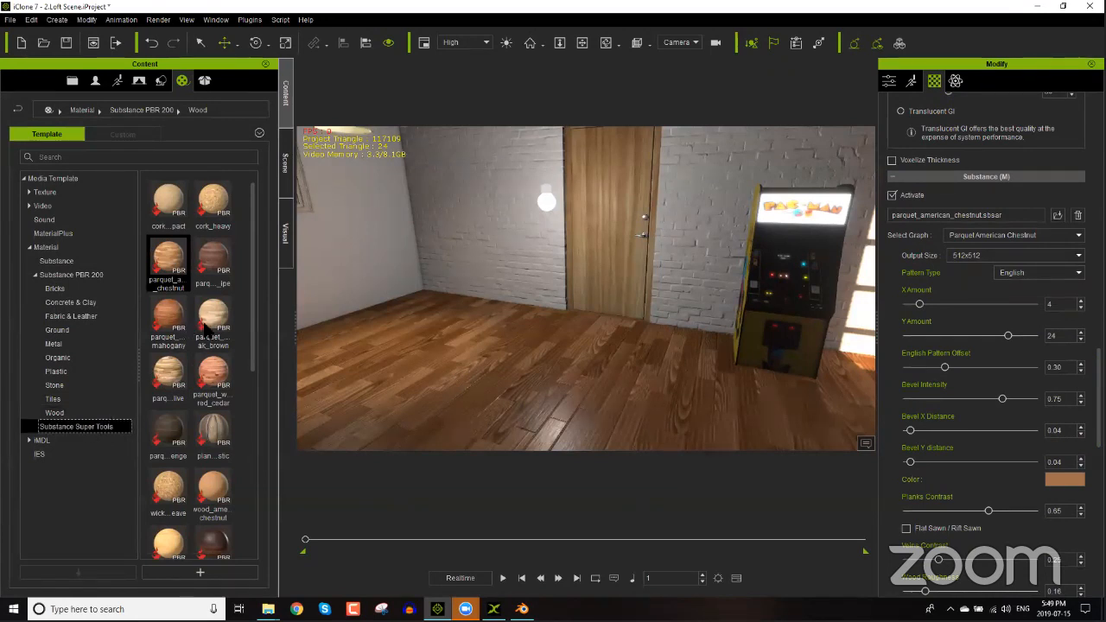
mouse_move(210, 246)
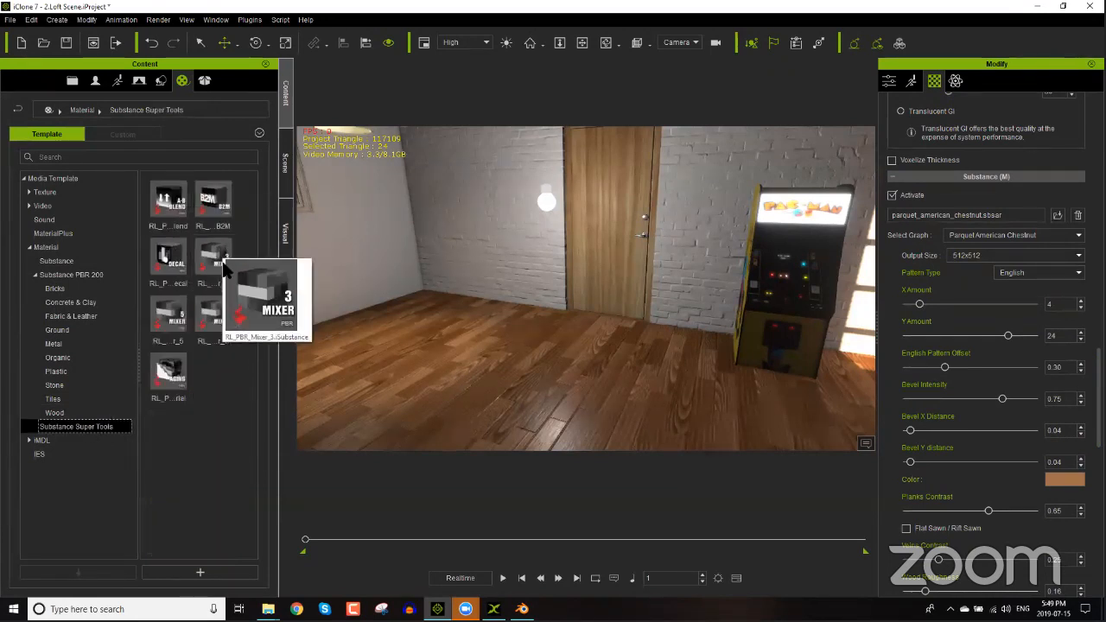
mouse_move(184, 331)
mouse_move(174, 389)
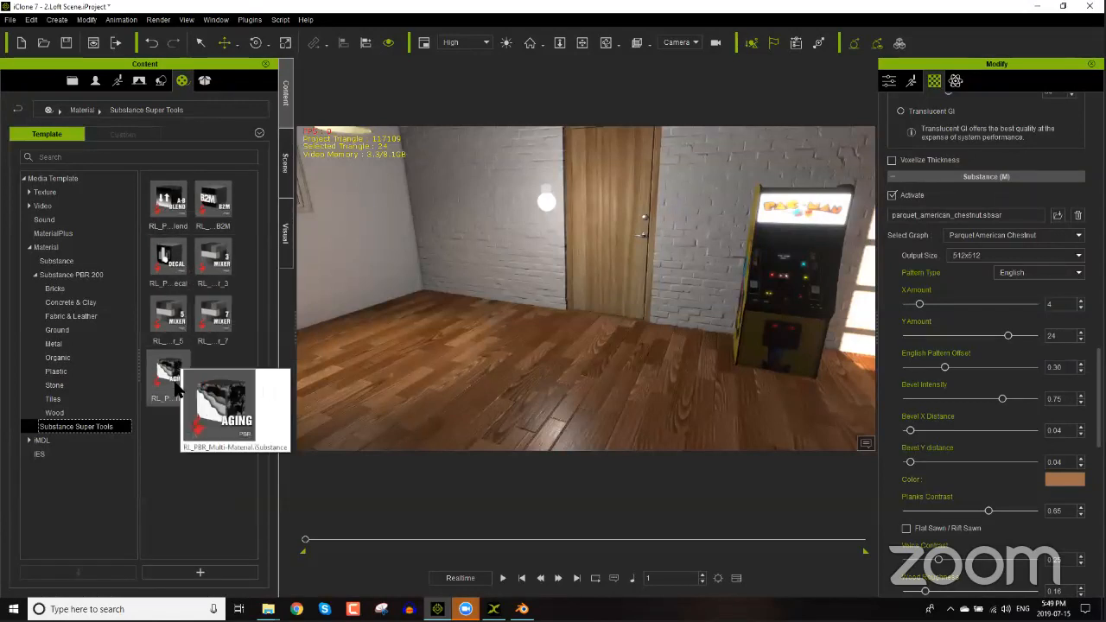
Step: Try the RL_PBR_Multi-Material aging Substance on the door, inspect the worn surface up close, and undo it
left_click_drag(174, 388, 611, 247)
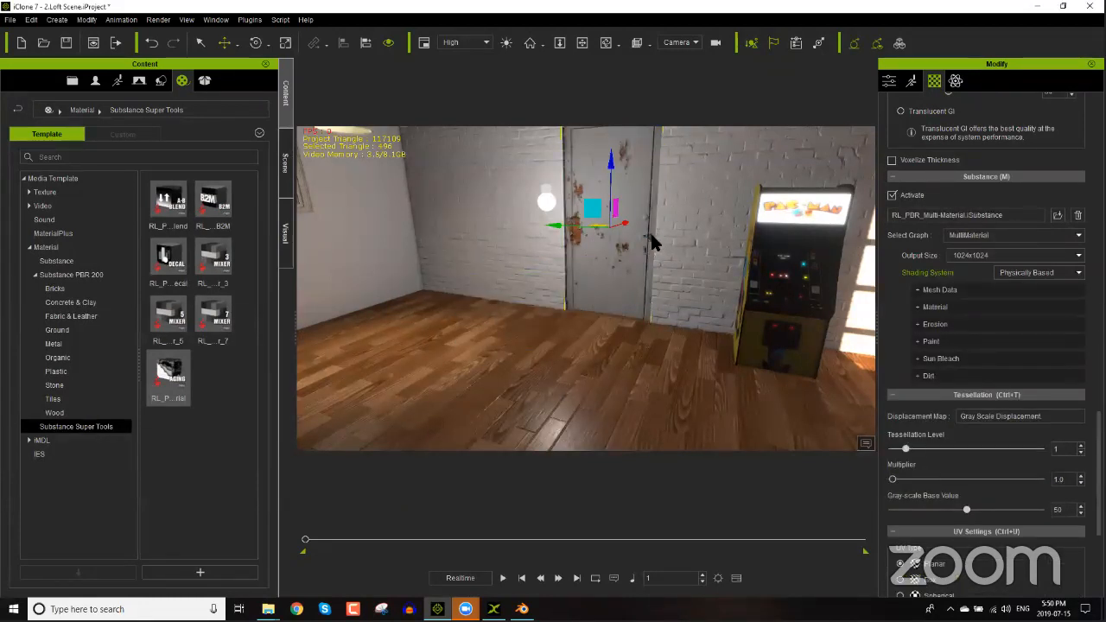
middle_click_drag(654, 249, 666, 335)
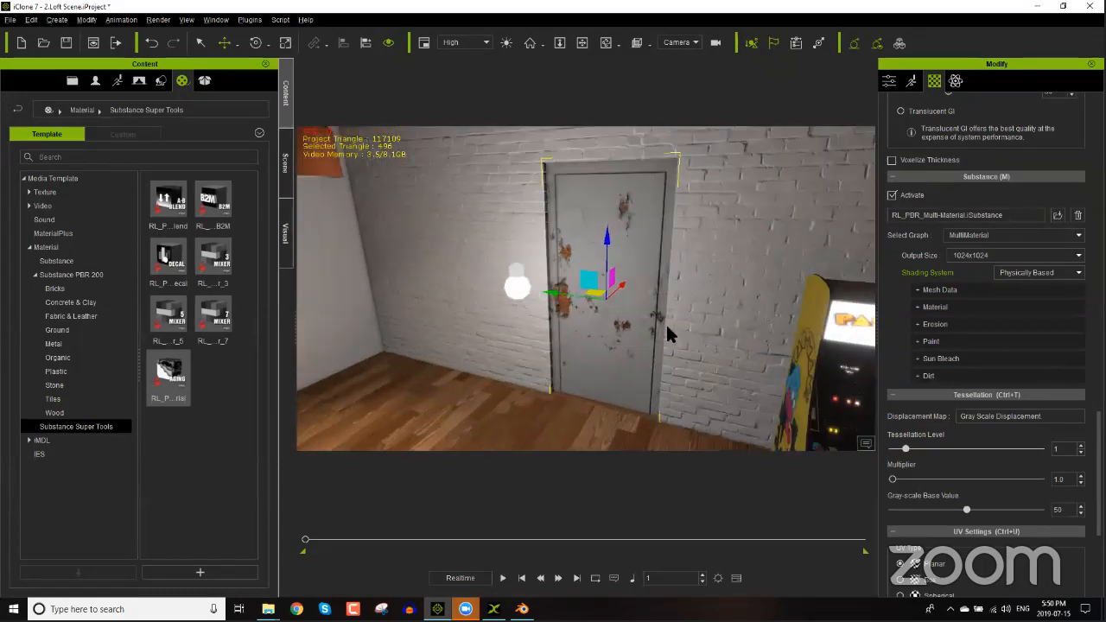
scroll(669, 337, "up", 1)
scroll(691, 363, "up", 2)
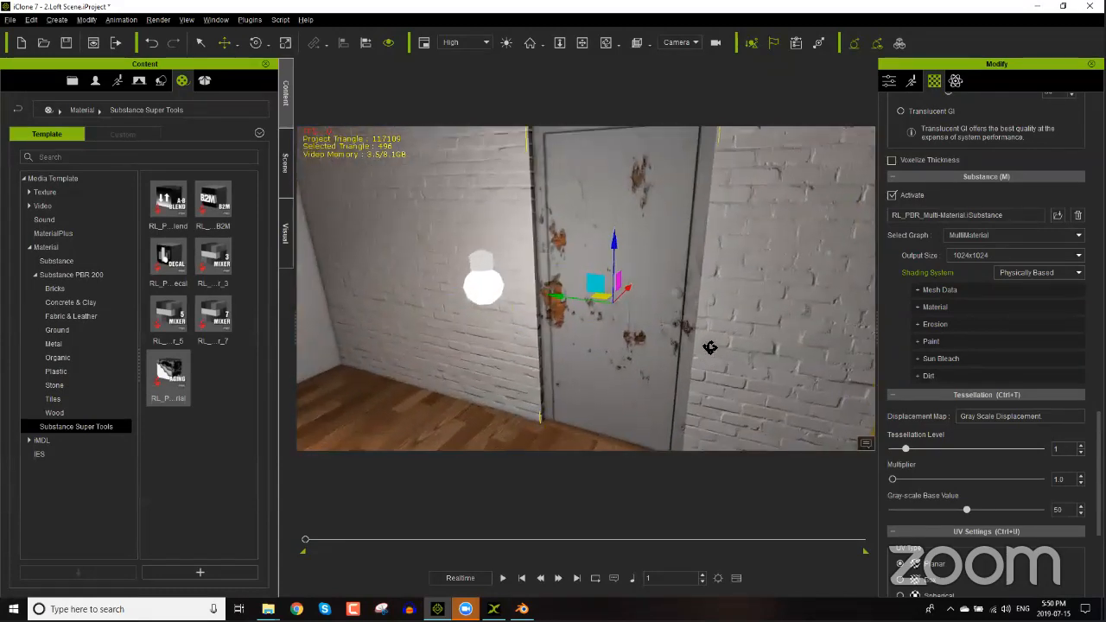
scroll(710, 347, "up", 2)
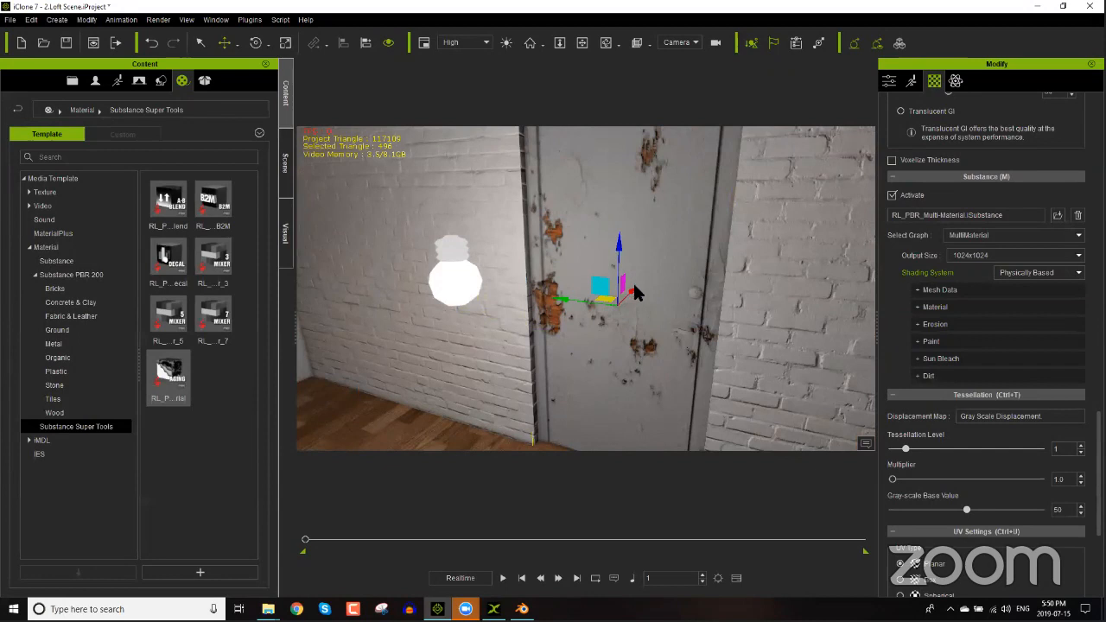
right_click_drag(633, 297, 635, 281)
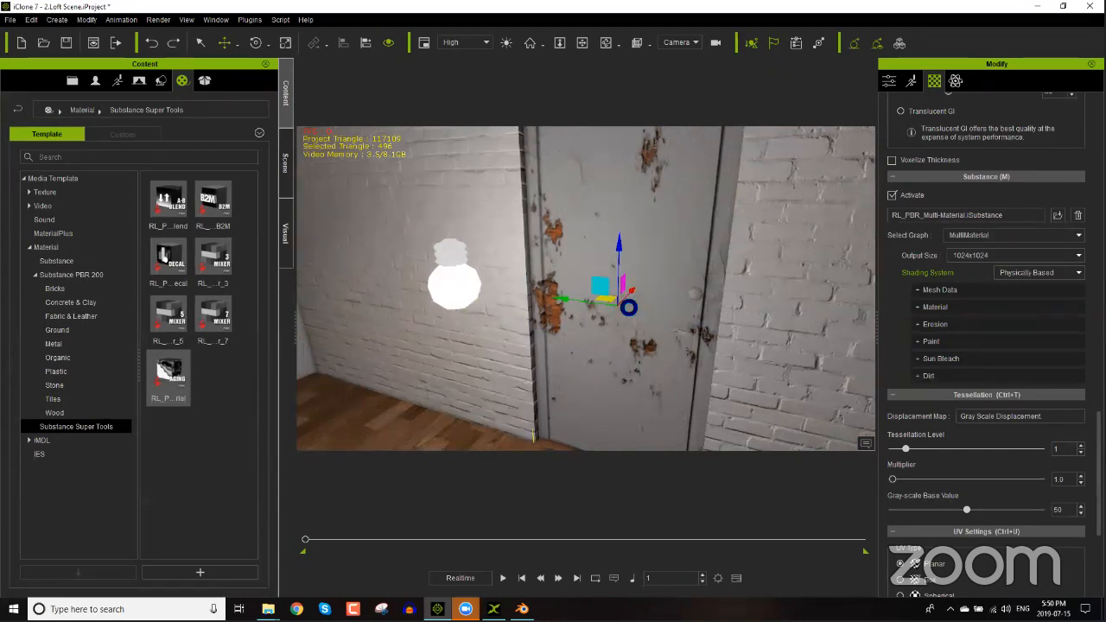
scroll(627, 307, "down", 3)
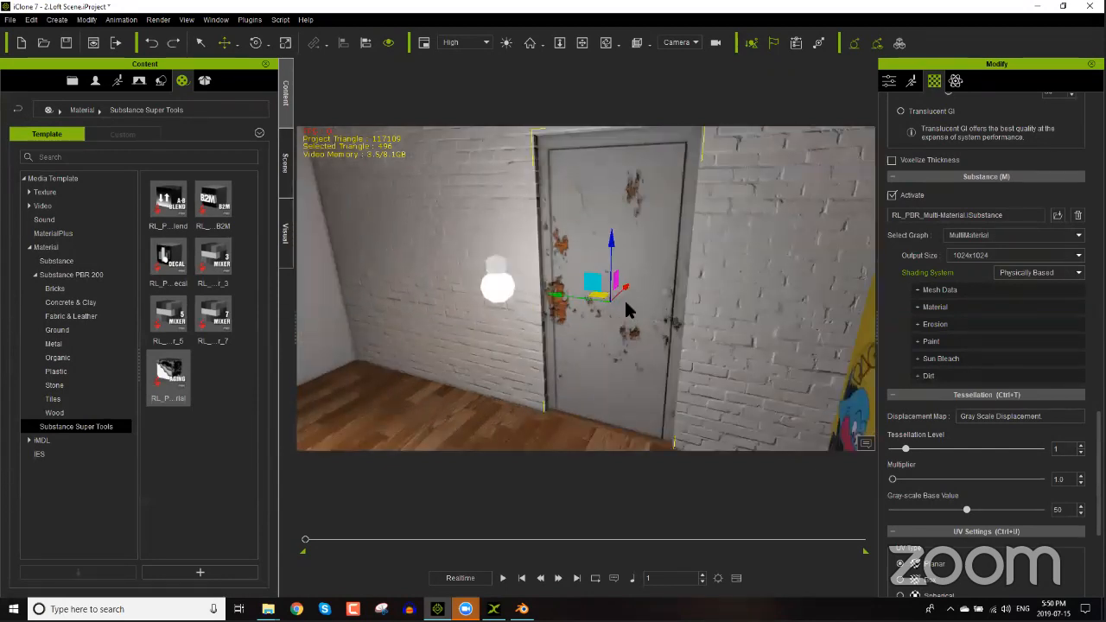
right_click_drag(627, 308, 639, 281)
key("ctrl+z")
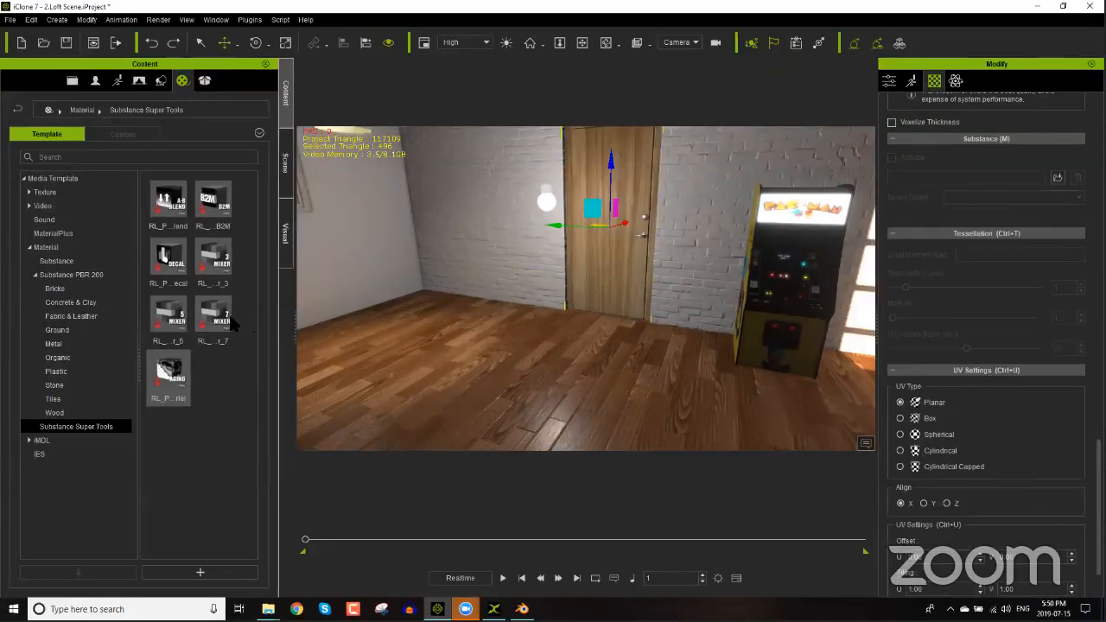
Step: Apply the RL_PBR_Multi-Material Substance to the white brick wall and set its output size to 2048x2048
left_click_drag(178, 376, 500, 216)
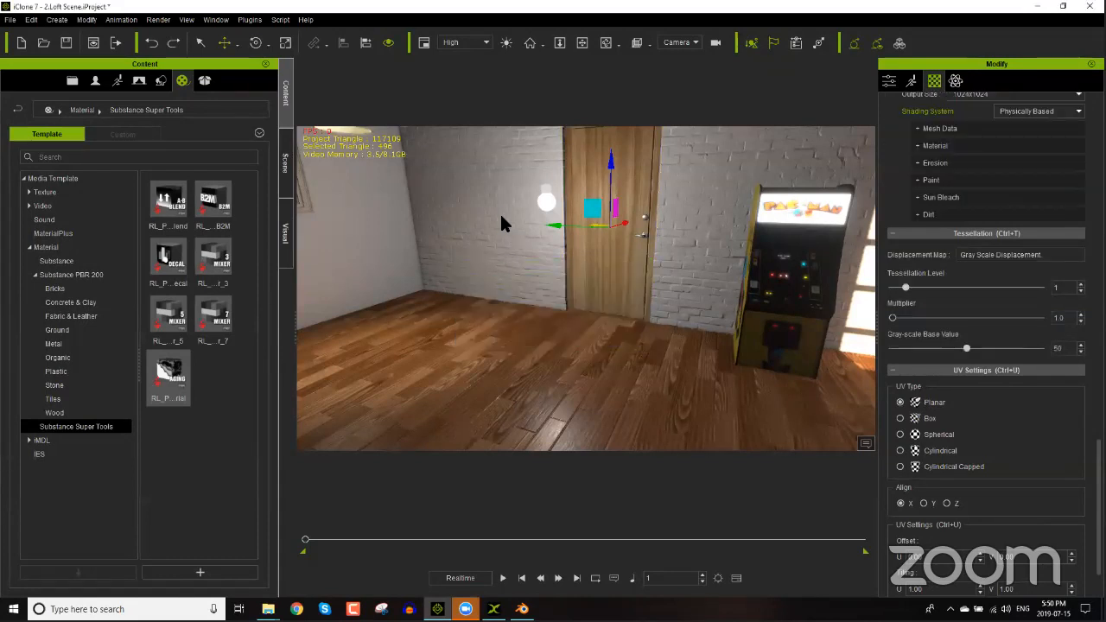
right_click_drag(665, 181, 696, 210)
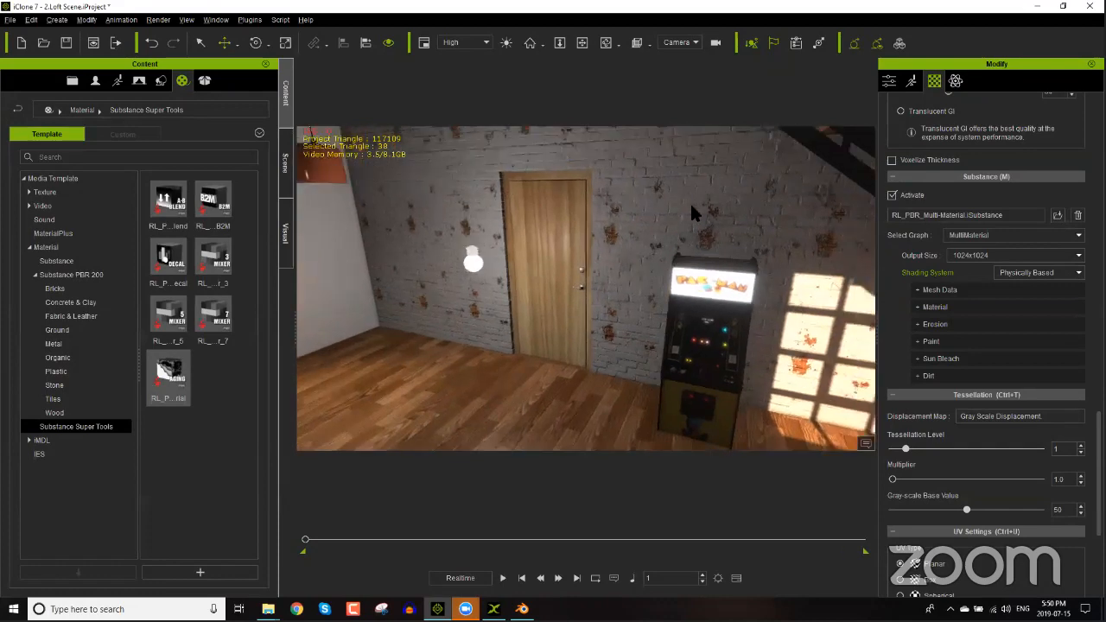
scroll(698, 190, "up", 5)
middle_click_drag(639, 251, 673, 224)
right_click_drag(674, 224, 843, 330)
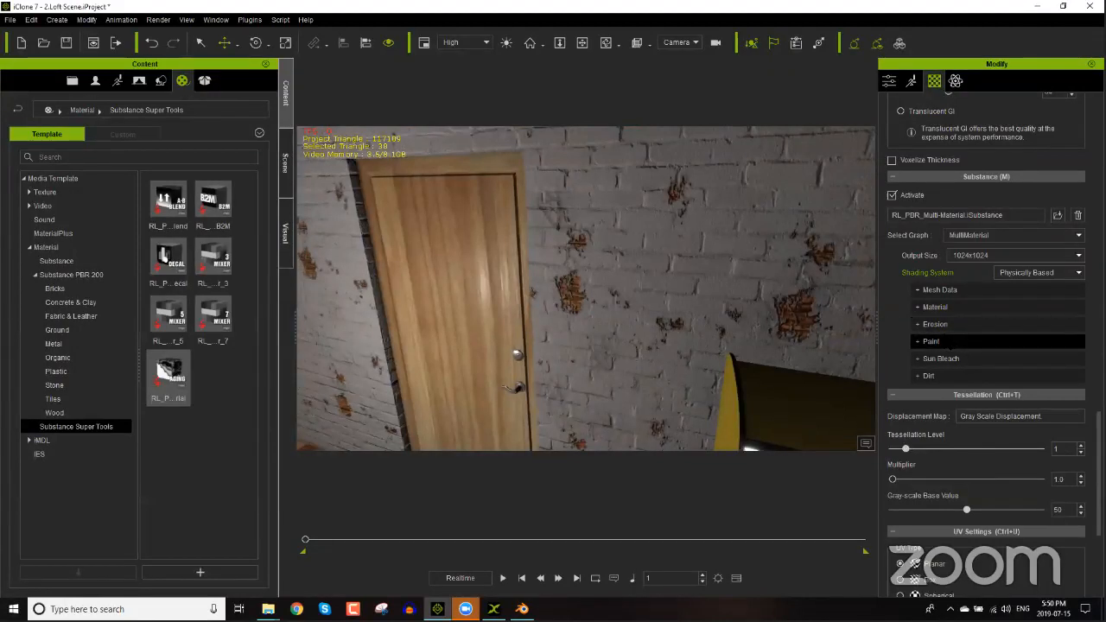
left_click(974, 262)
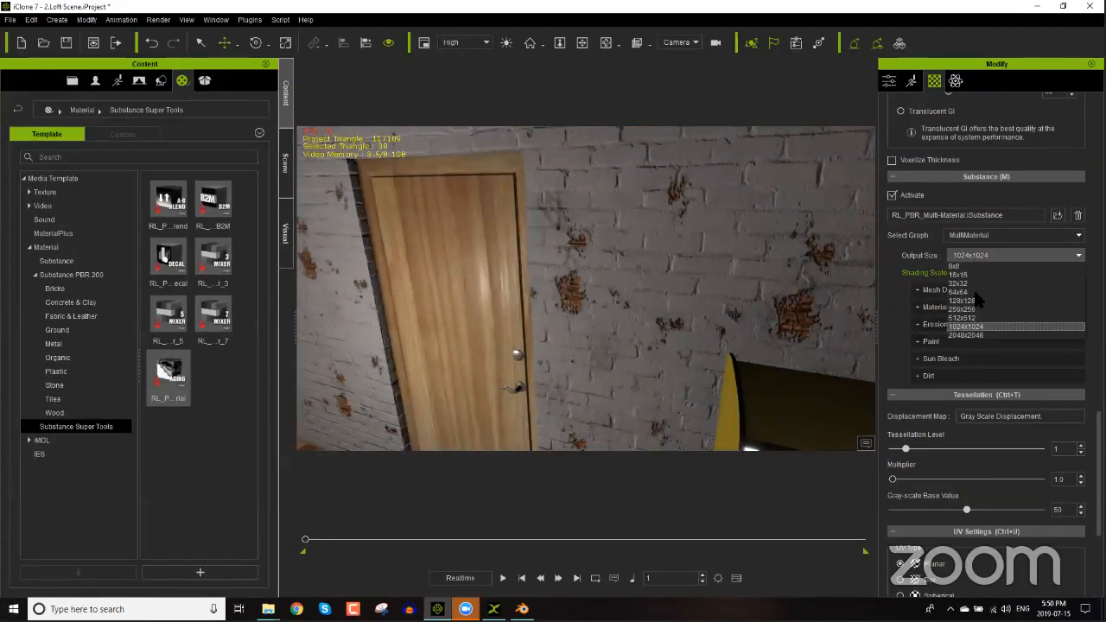
left_click(969, 341)
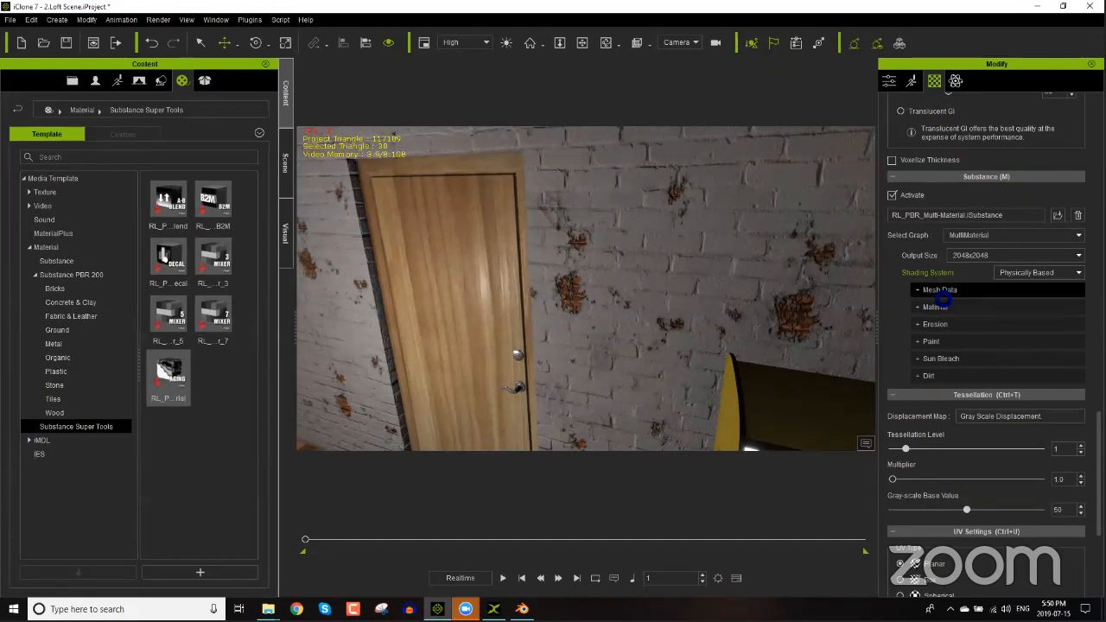
Step: Examine the Mesh Data parameters and input maps of the brick wall's Multi-Material Substance
left_click(939, 291)
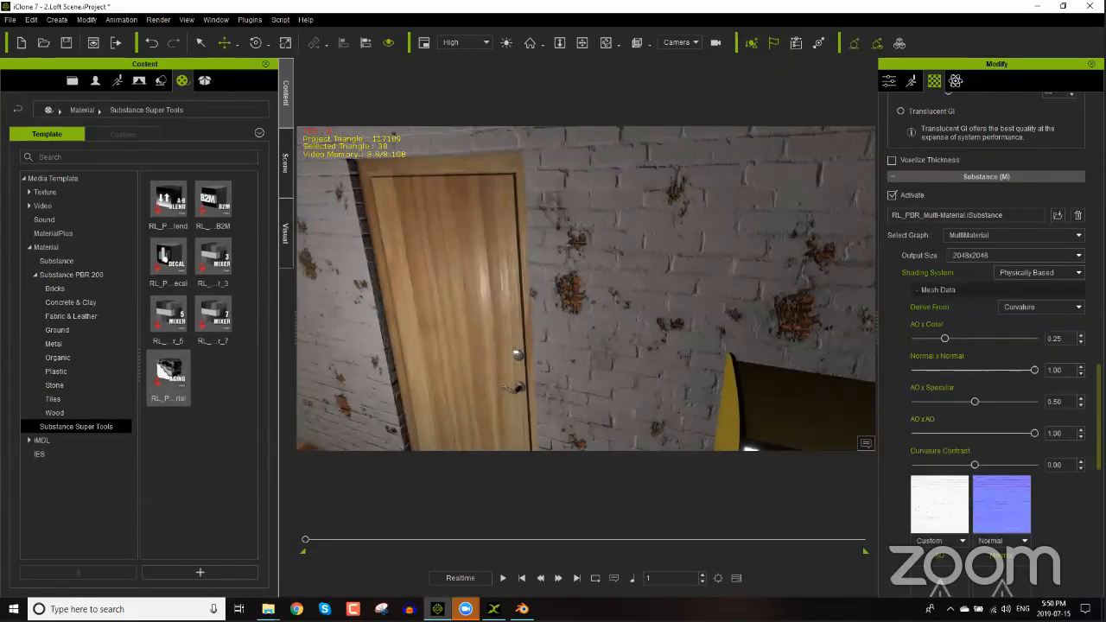
scroll(985, 346, "down", 4)
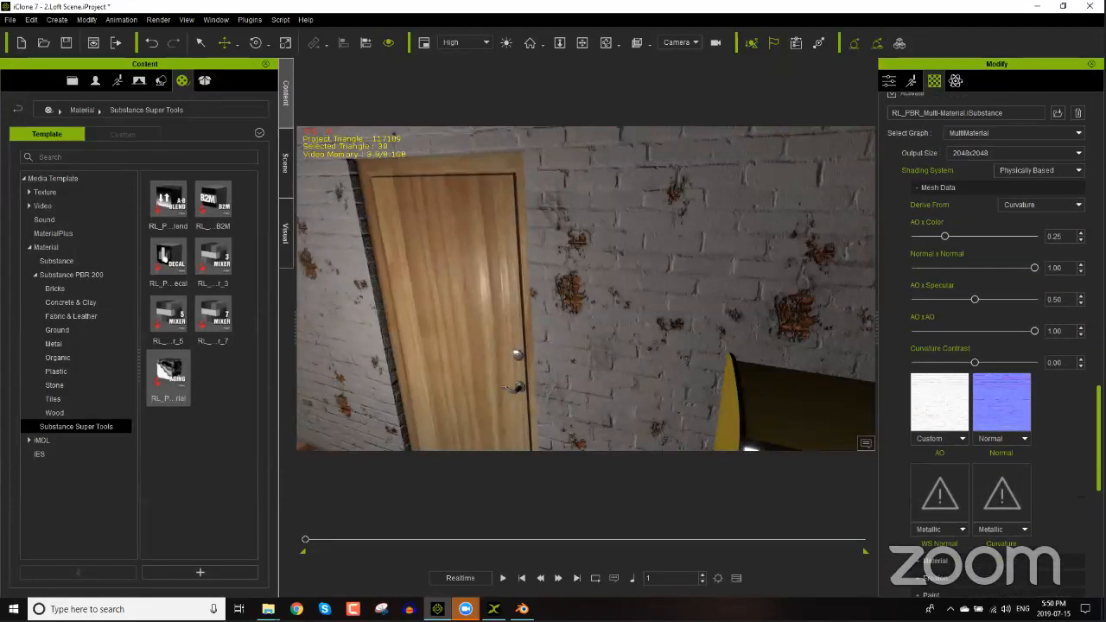
scroll(983, 272, "up", 3)
left_click(973, 278)
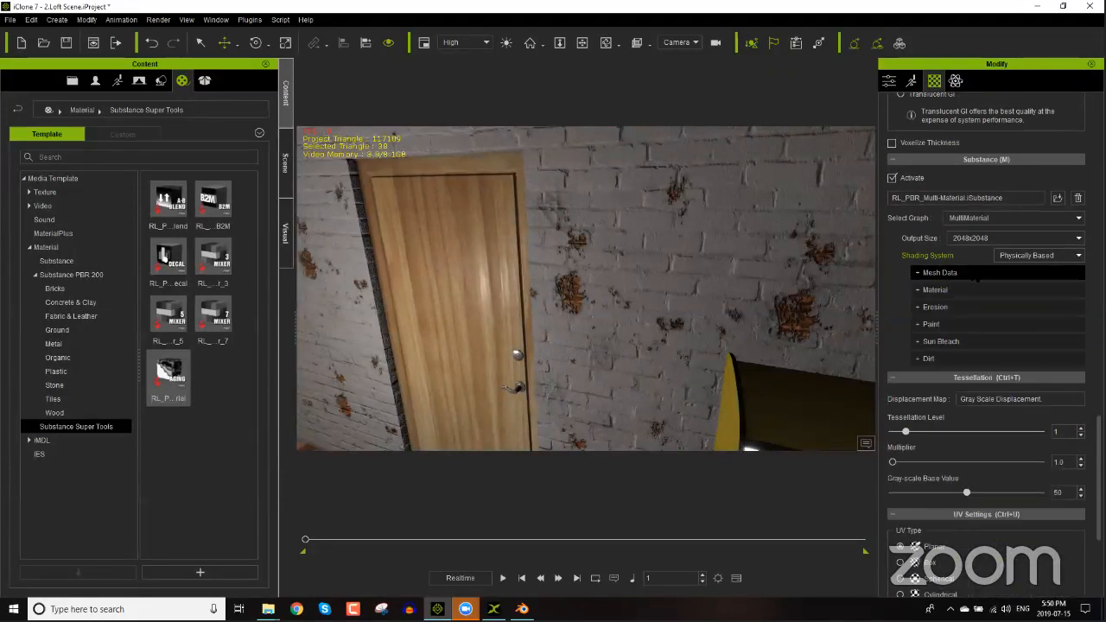
Step: Try Rock as the wall's underlying material type, set it to Metal, and look over its Tweak settings
left_click(954, 291)
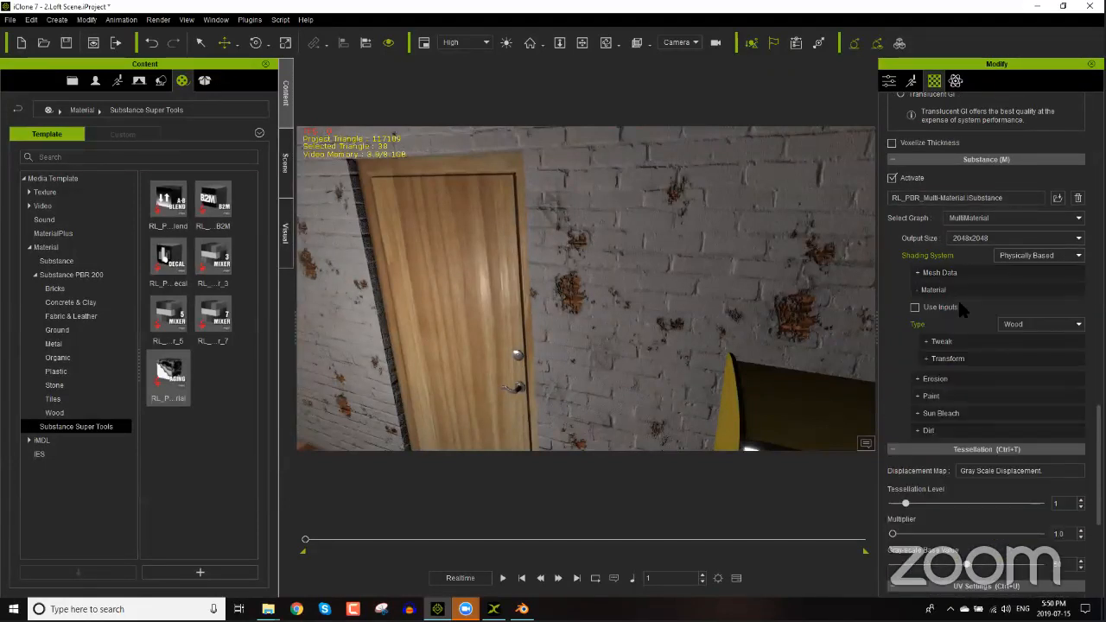
left_click(1021, 324)
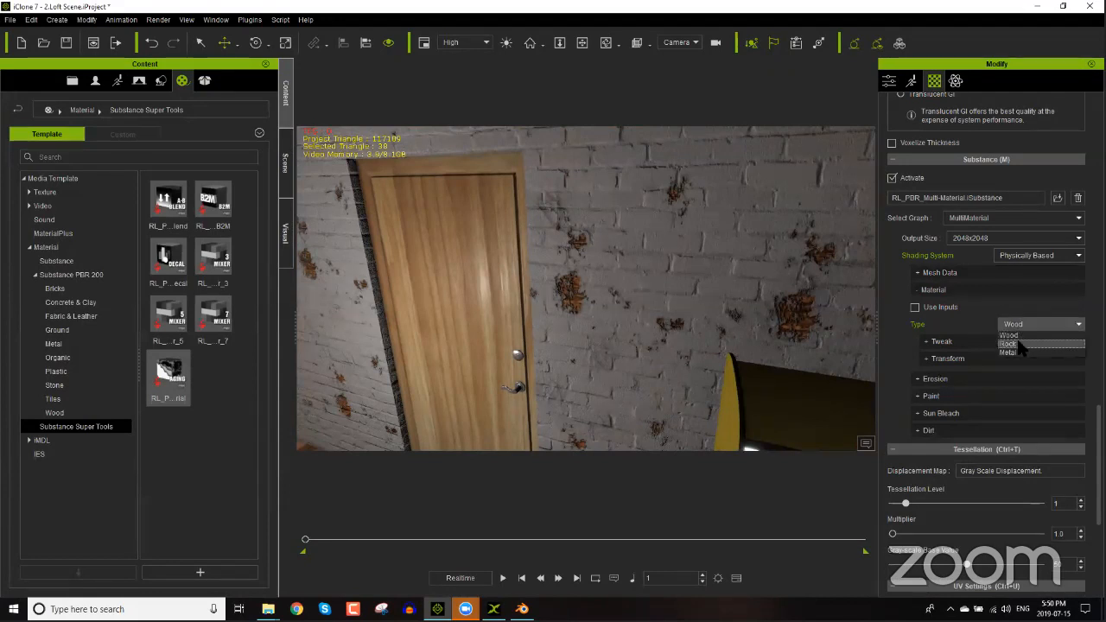
left_click(1016, 336)
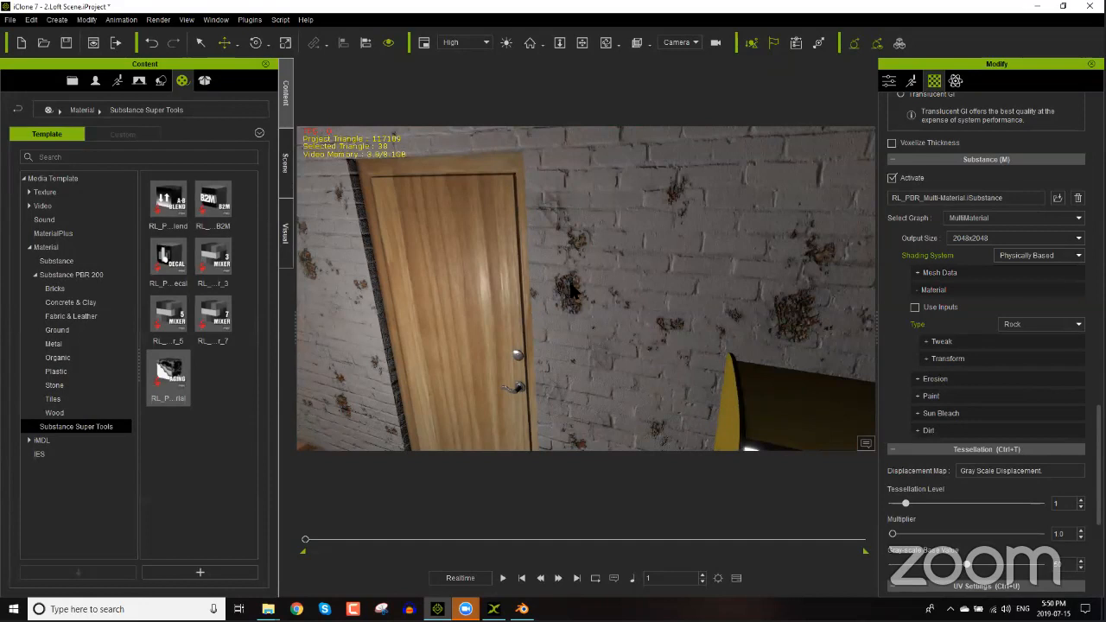
left_click(1025, 324)
left_click(1019, 351)
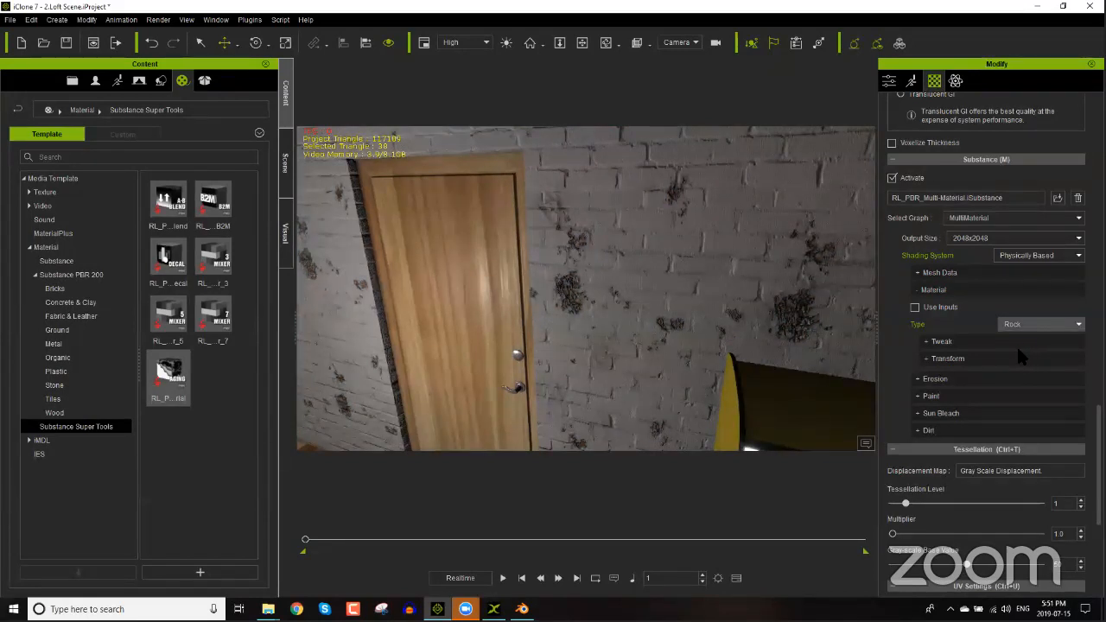
left_click(966, 346)
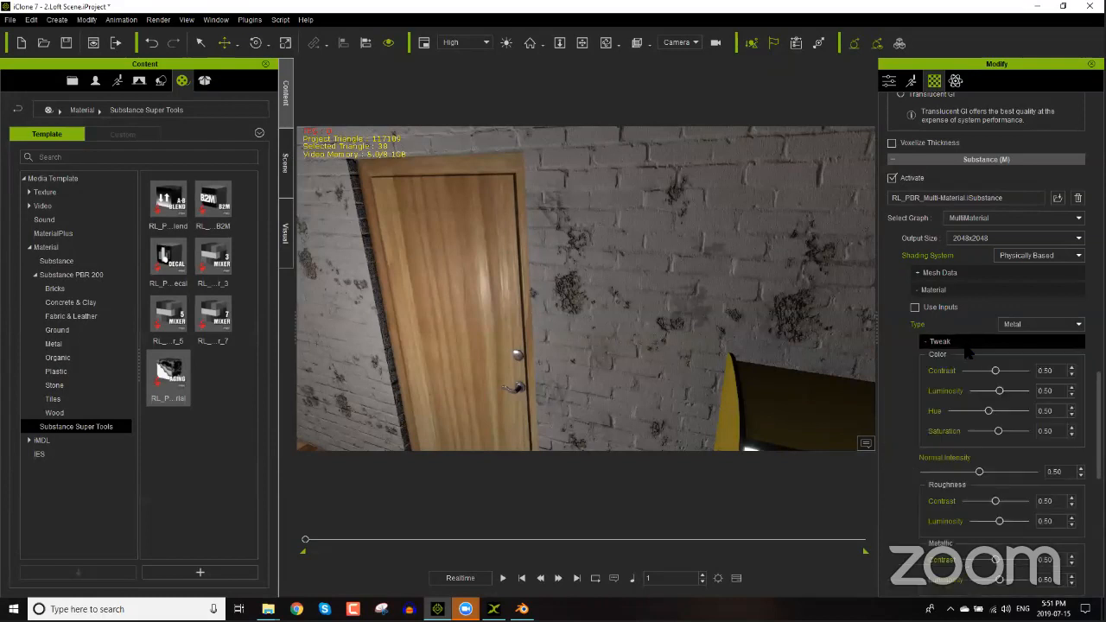
left_click(942, 298)
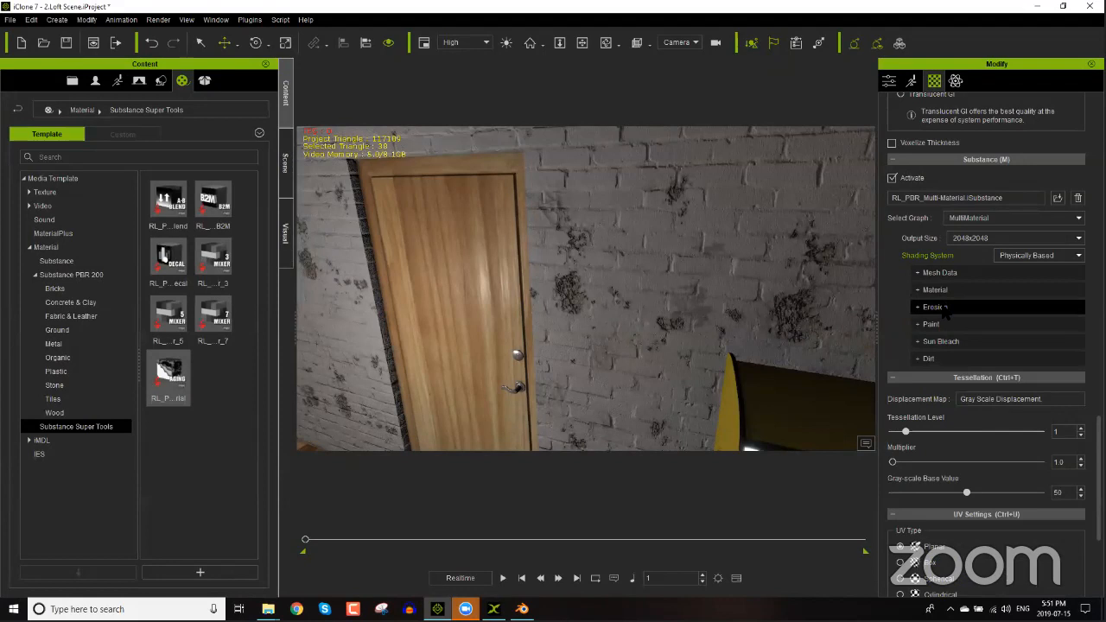
Step: Set the brick wall's Erosion amount to 0.48 and its Edge Decay to 0.61
left_click(937, 307)
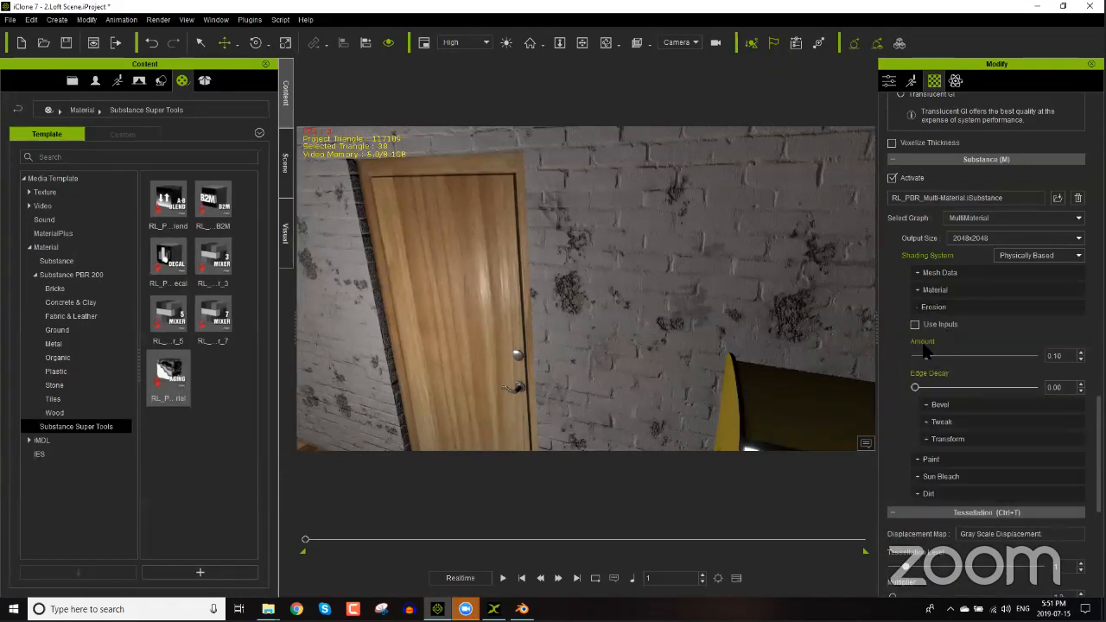
mouse_move(927, 356)
left_mouse_down()
mouse_move(976, 357)
mouse_move(933, 370)
left_mouse_up()
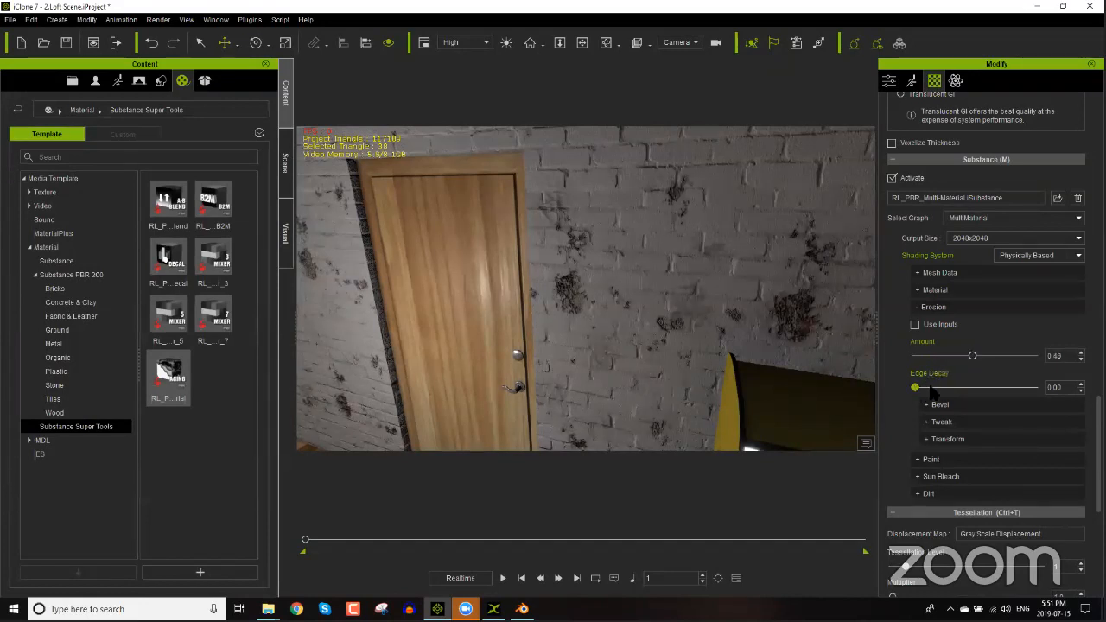
left_click_drag(967, 387, 987, 387)
Step: Enable Dirt on the brick wall's Substance, with an amount of 0.23 and pattern 4
left_click(931, 496)
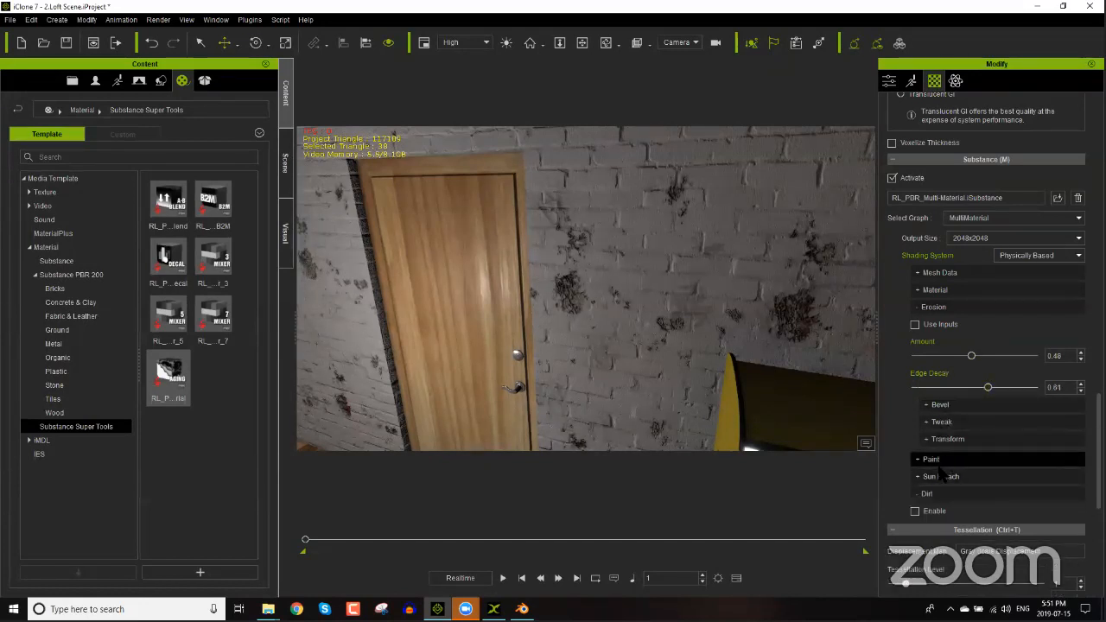
left_click(931, 513)
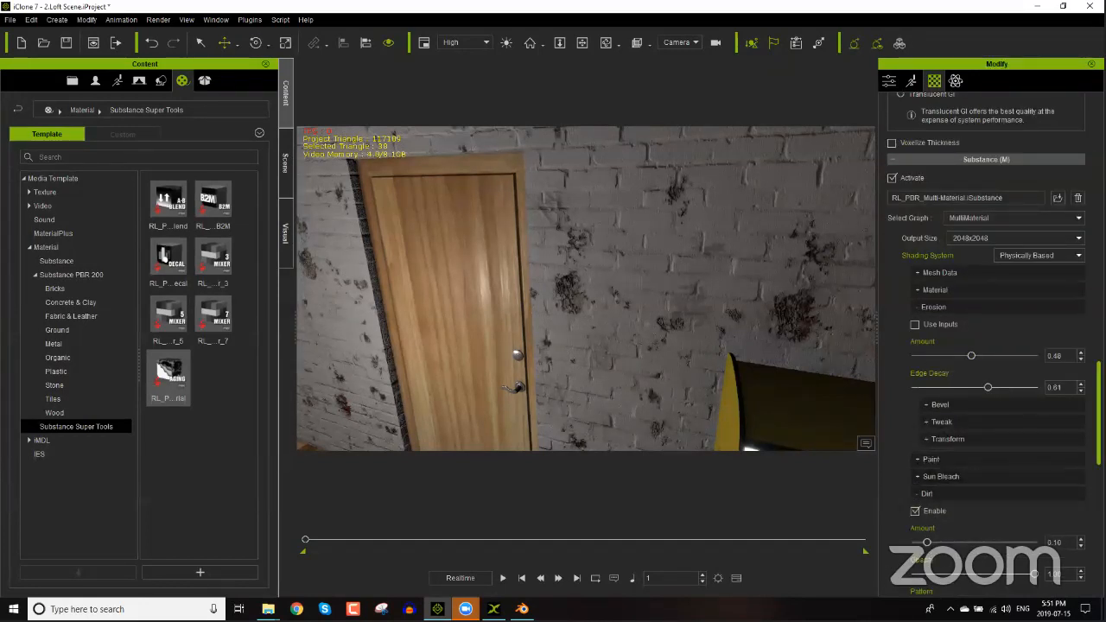
scroll(933, 354, "down", 3)
left_click(950, 354)
left_click(942, 354)
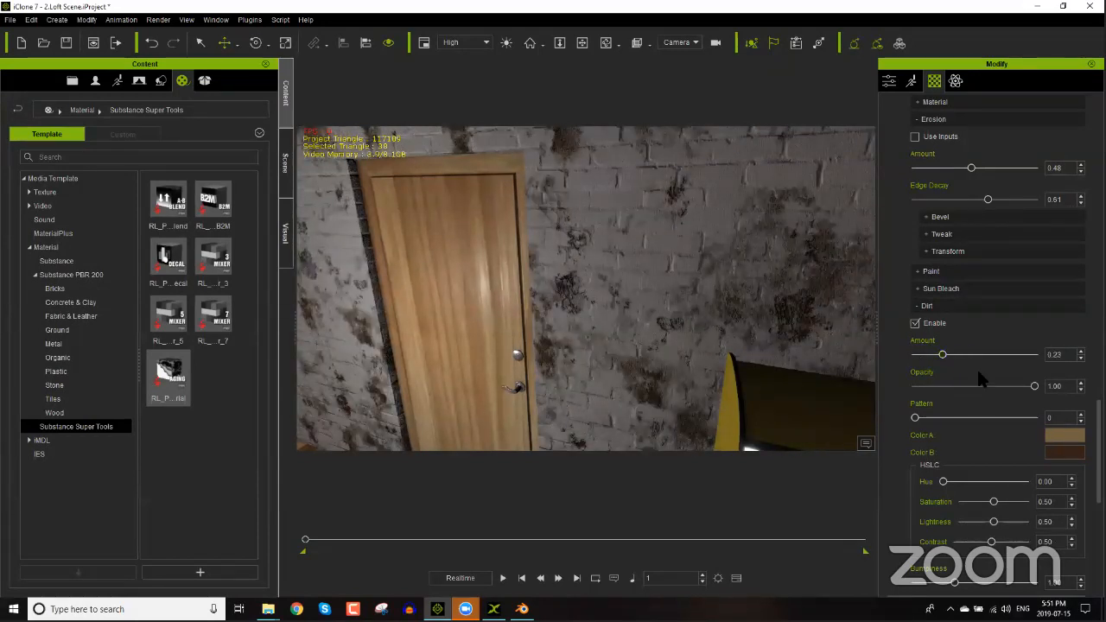
left_click_drag(916, 418, 971, 419)
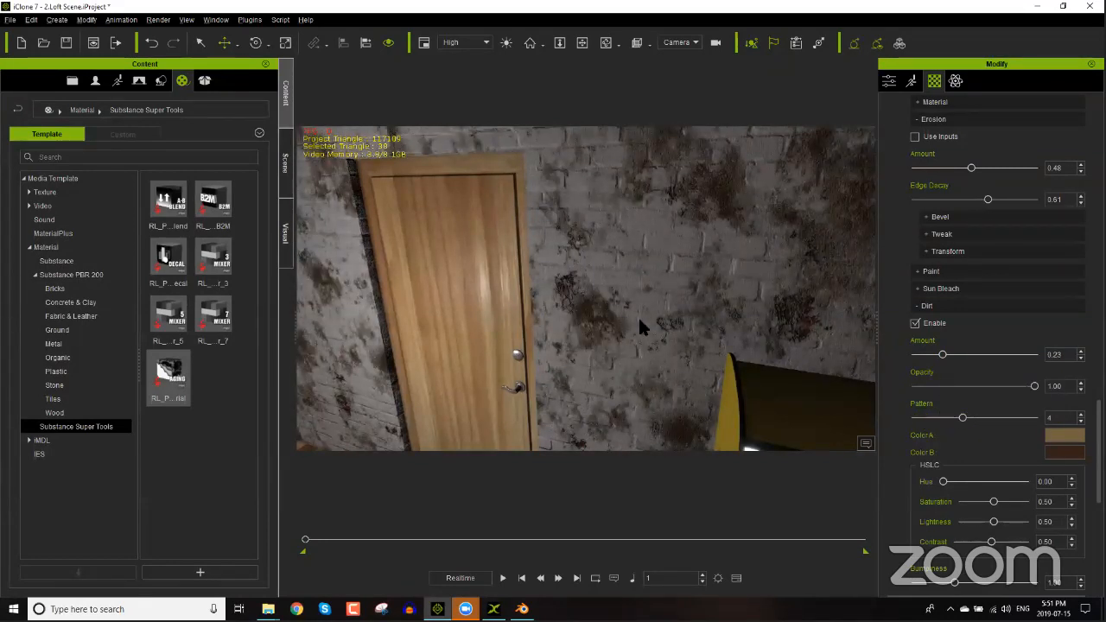
Step: Change the wall's Dirt pattern to 3, reduce its amount to 0.16, and look over the remaining dirt settings
scroll(637, 318, "down", 3)
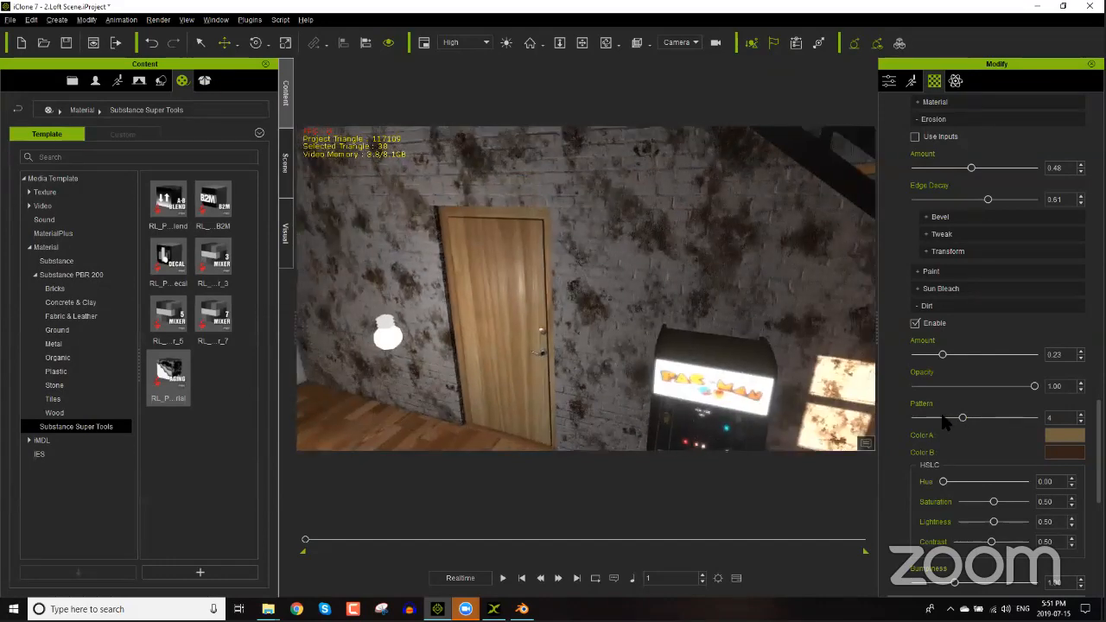
left_click(943, 420)
left_click(938, 357)
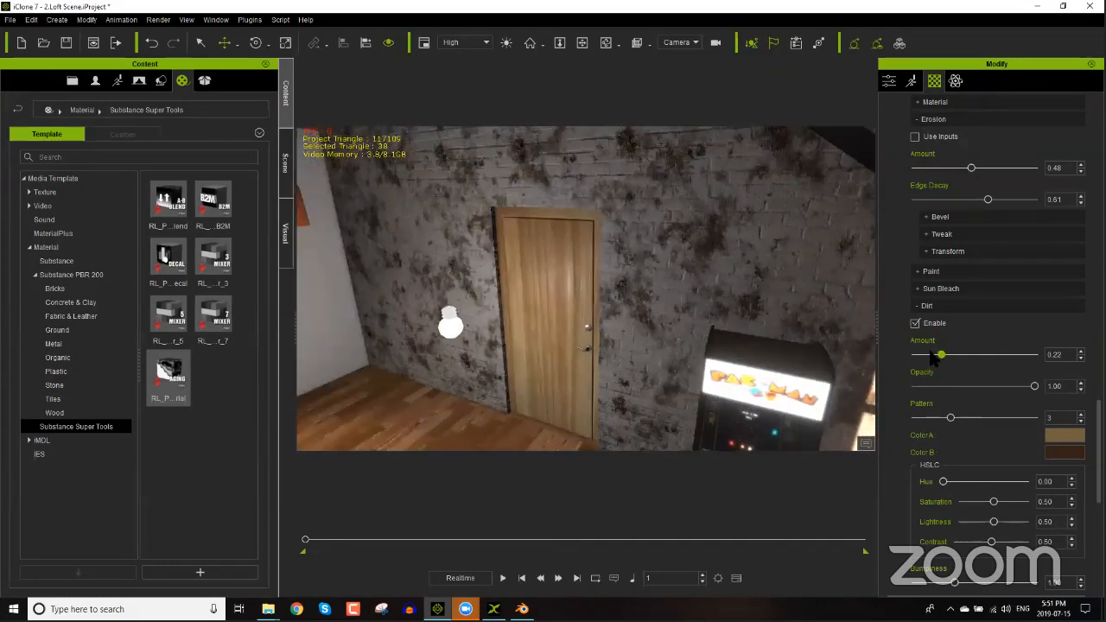
left_click(933, 356)
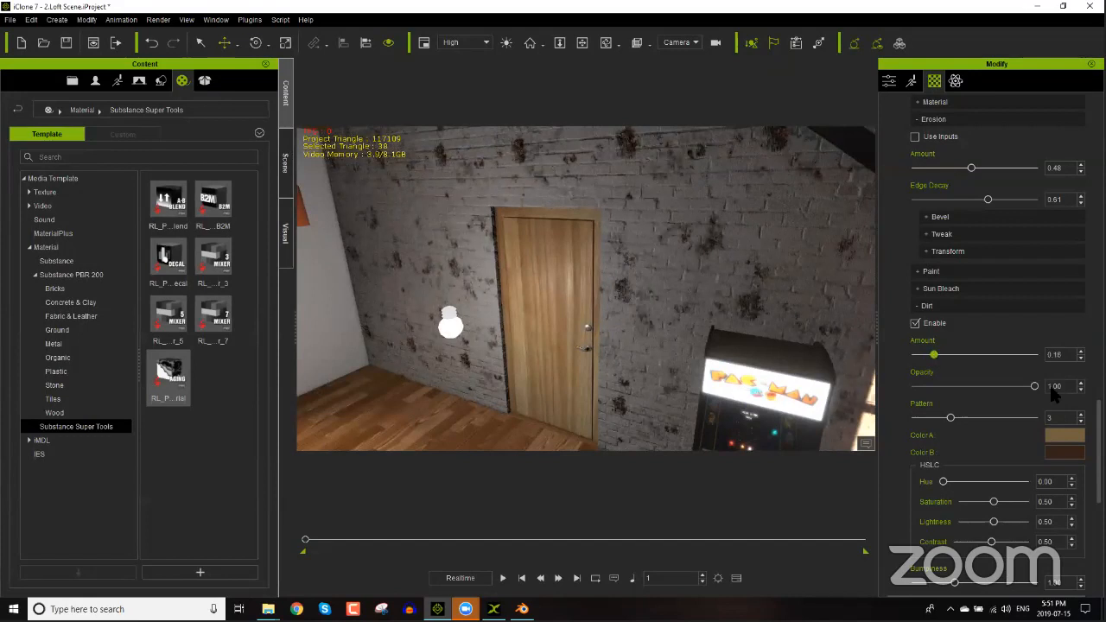
scroll(984, 345, "down", 5)
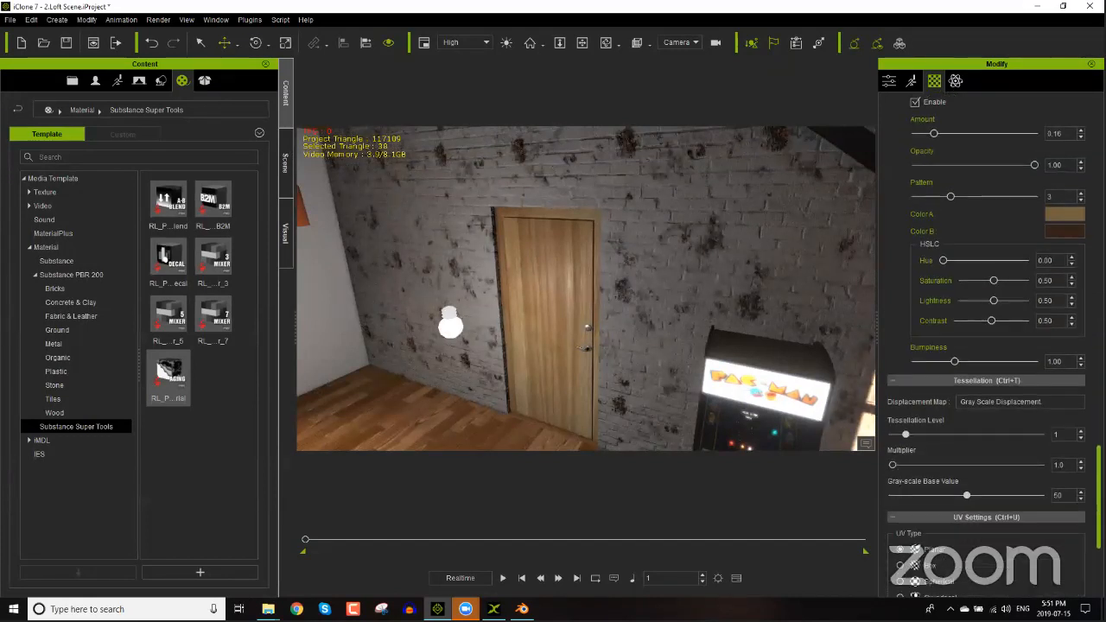
scroll(954, 319, "up", 6)
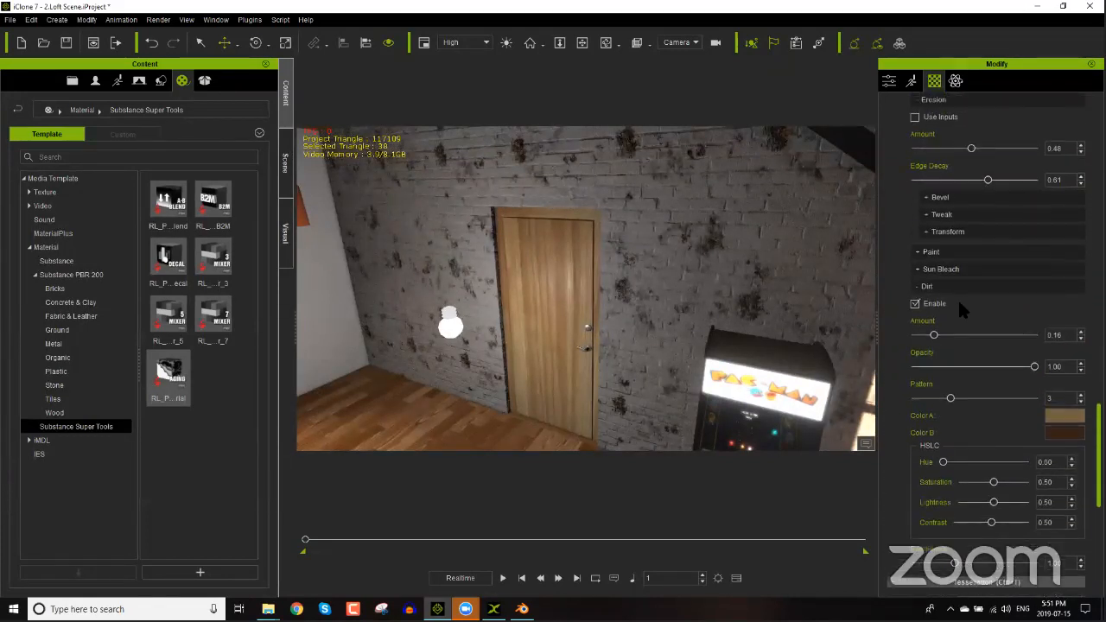
Step: Look over the Sun Bleach option and enable Use Inputs for the wall's Paint layer
left_click(954, 320)
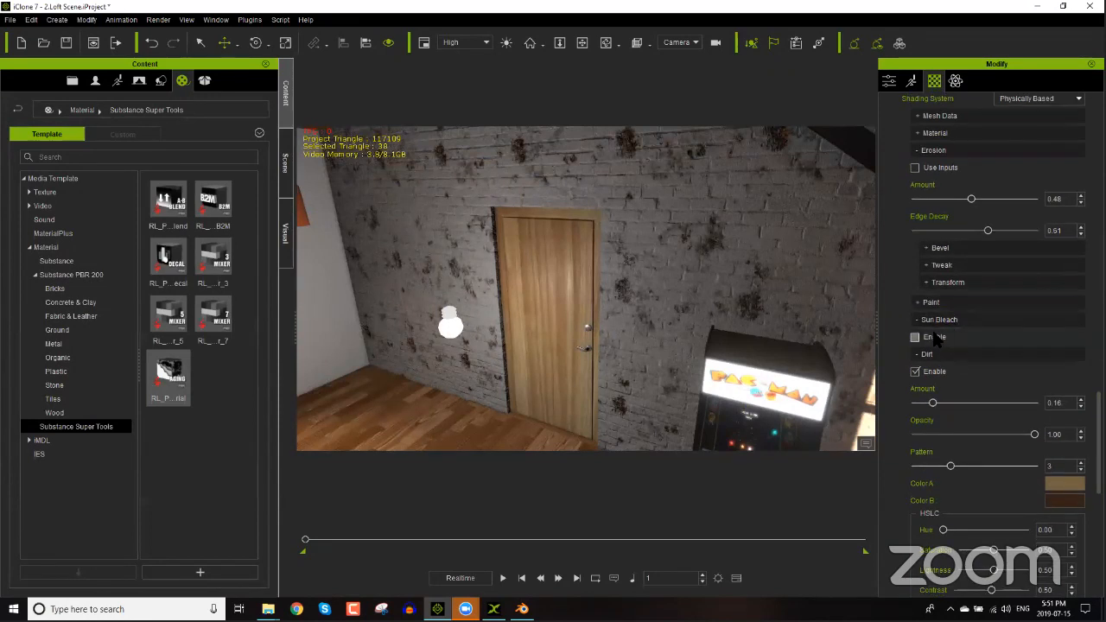
left_click(934, 338)
left_click(926, 336)
left_click(931, 302)
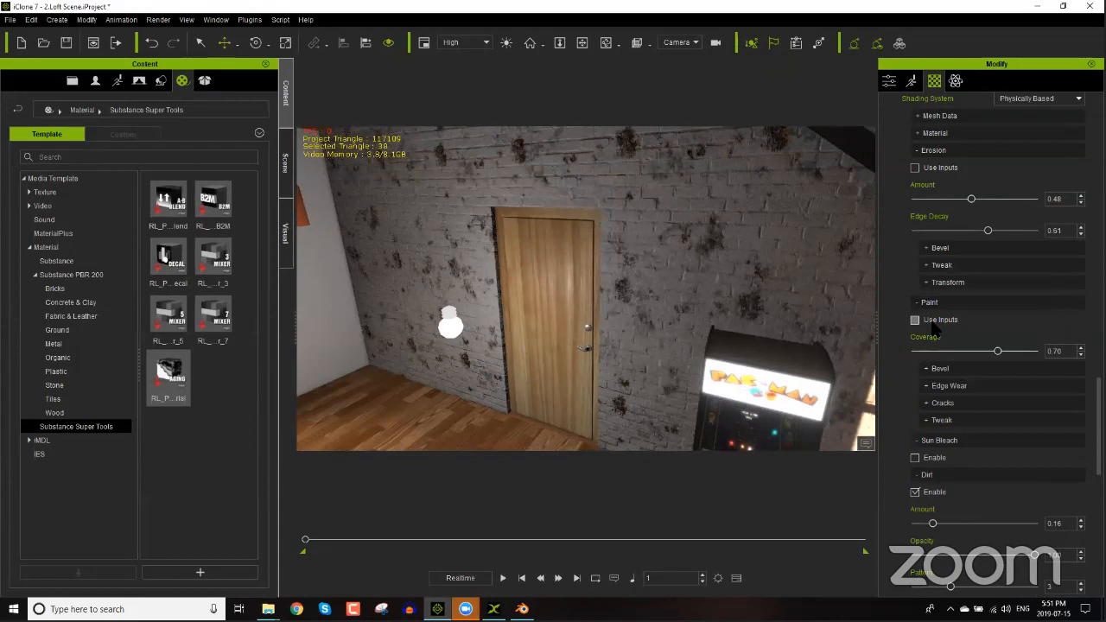
left_click(935, 322)
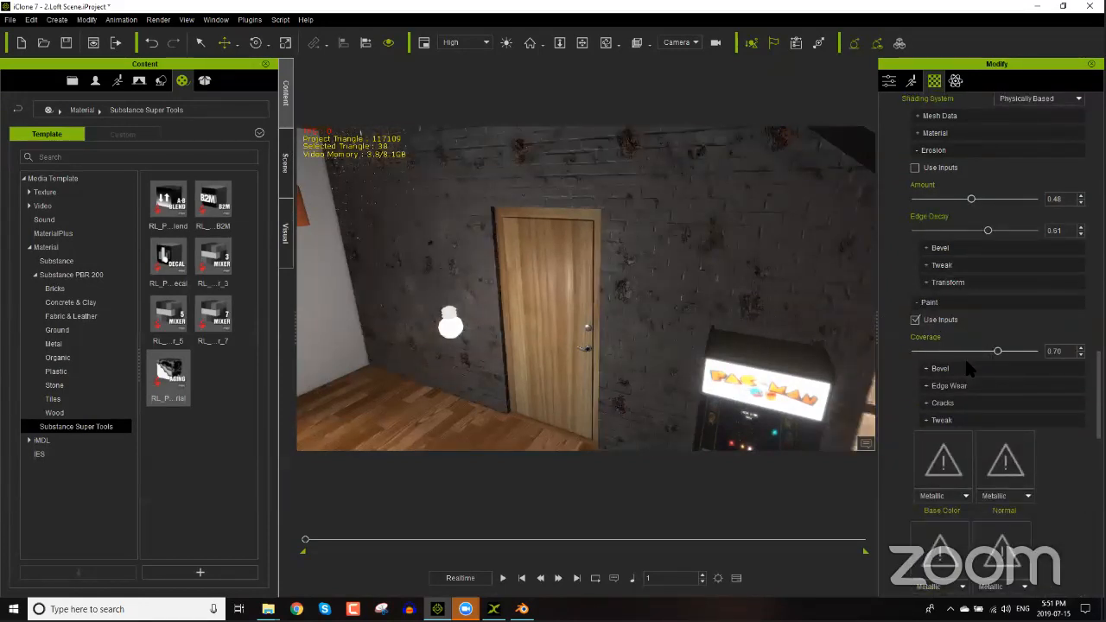
Step: Enable Use Inputs for the wall's underlying Material layer
scroll(950, 314, "up", 4)
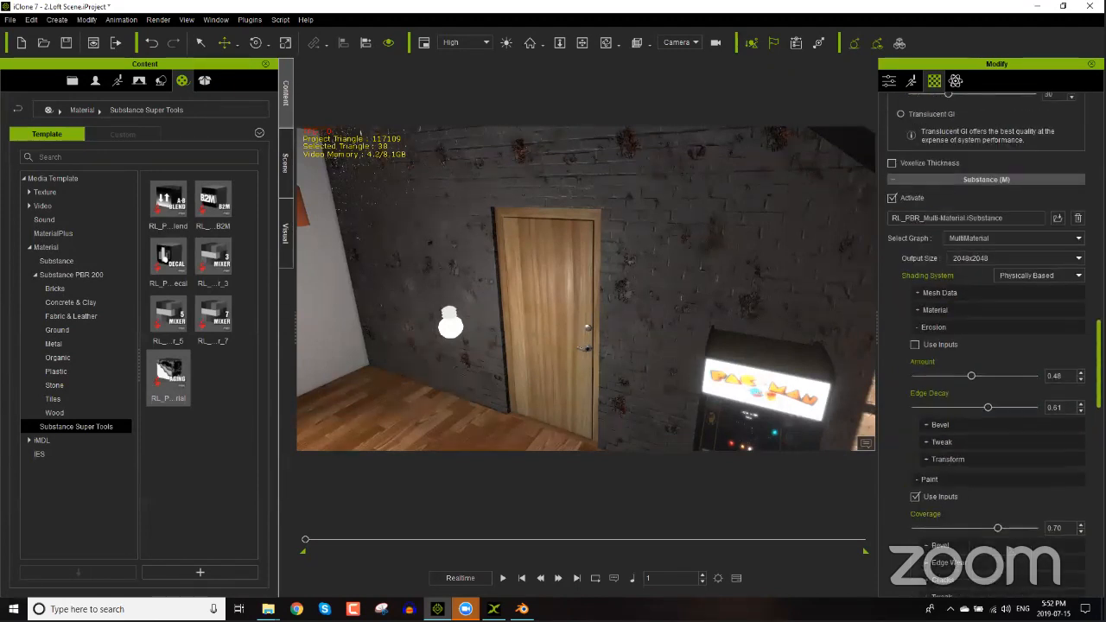
left_click(946, 313)
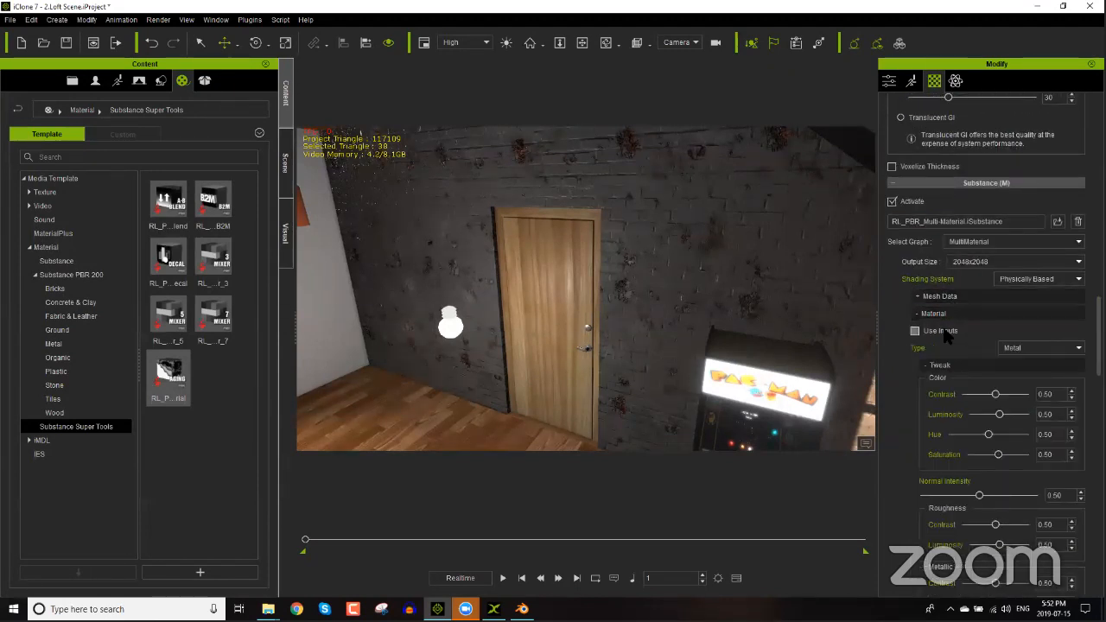
left_click(946, 333)
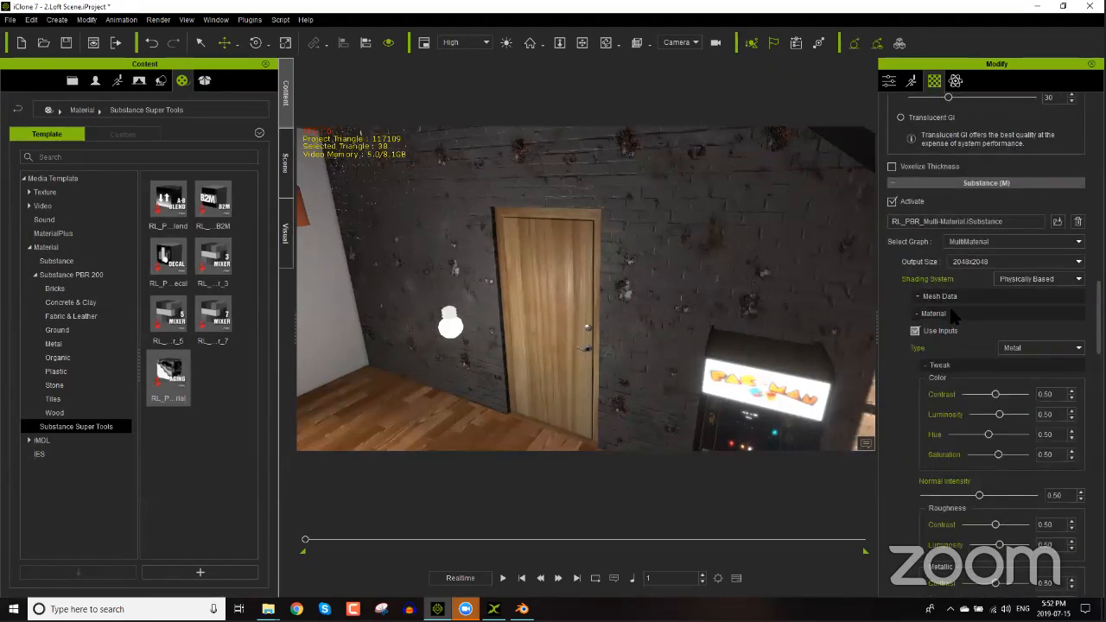
Step: Examine the Mesh Data parameters and input map slots of the wall's Substance
left_click(941, 297)
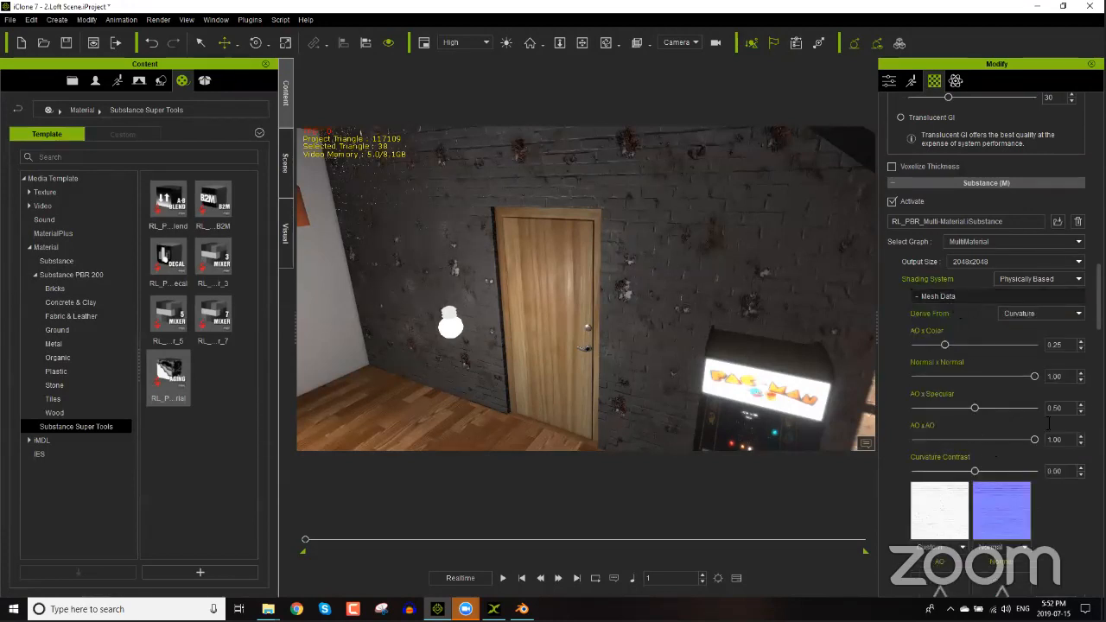
scroll(993, 345, "down", 5)
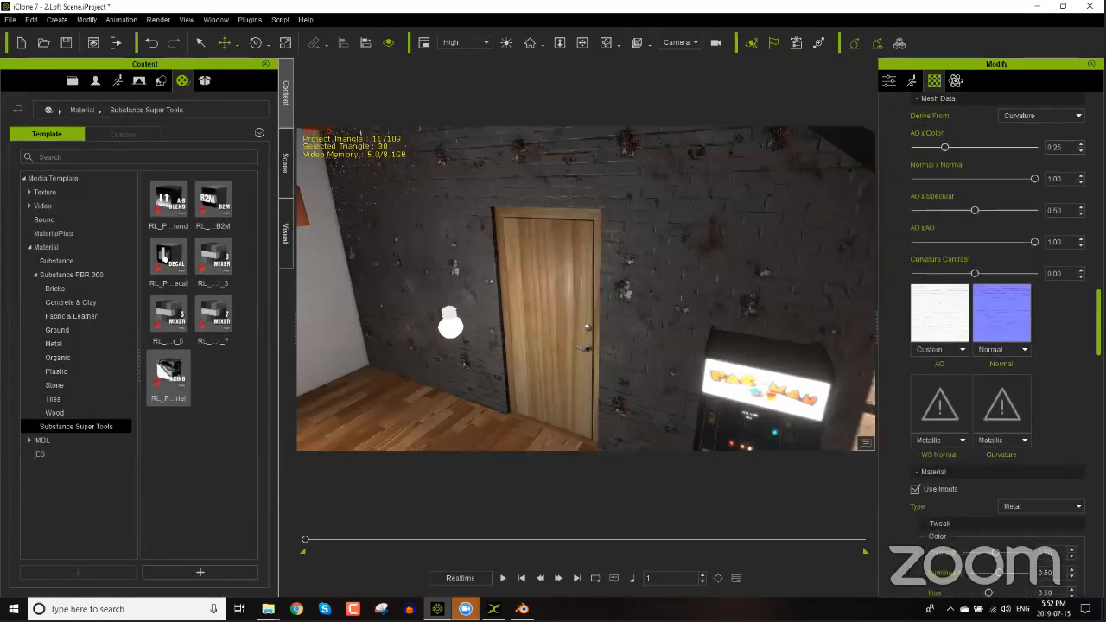
scroll(569, 291, "down", 4)
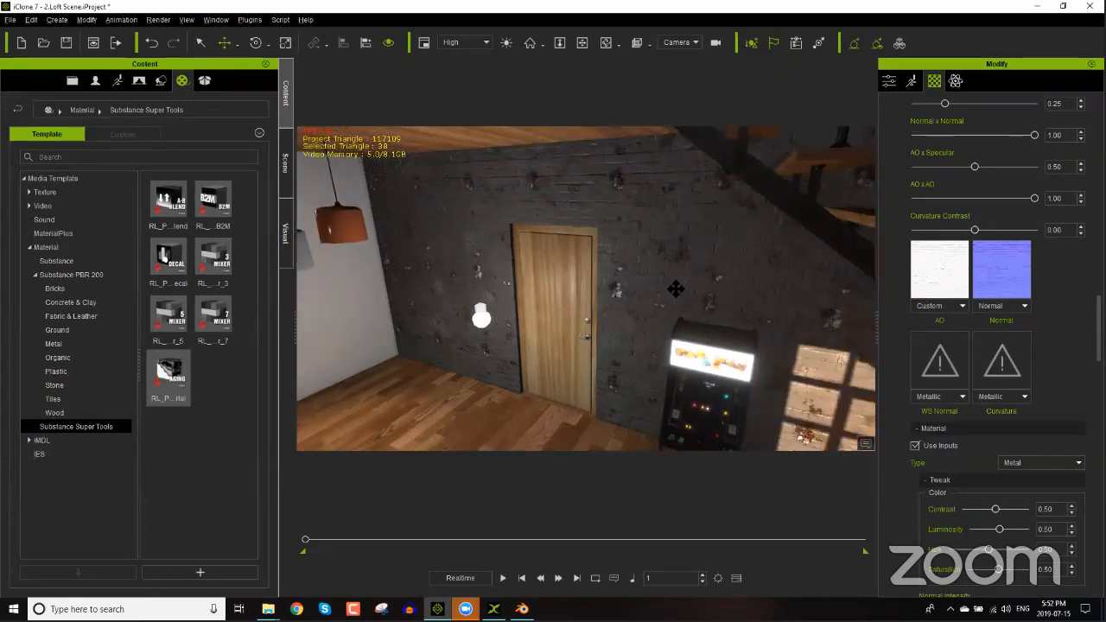
Step: Inspect the aged wall across the loft and beside the stairs, from a distance and up close
scroll(675, 288, "down", 3)
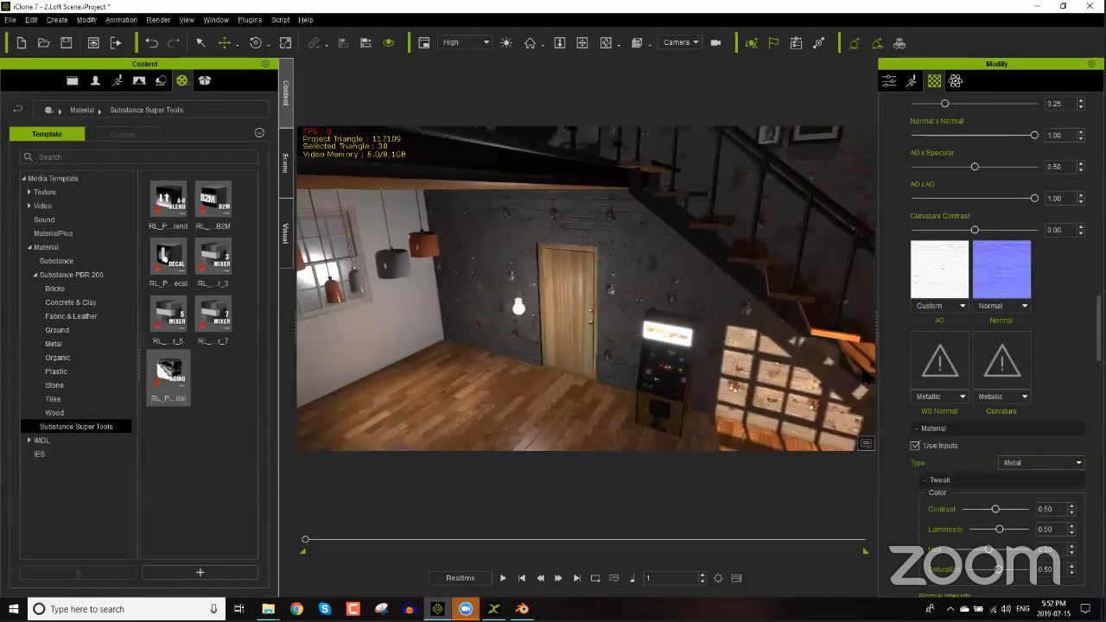
right_click_drag(750, 262, 584, 319)
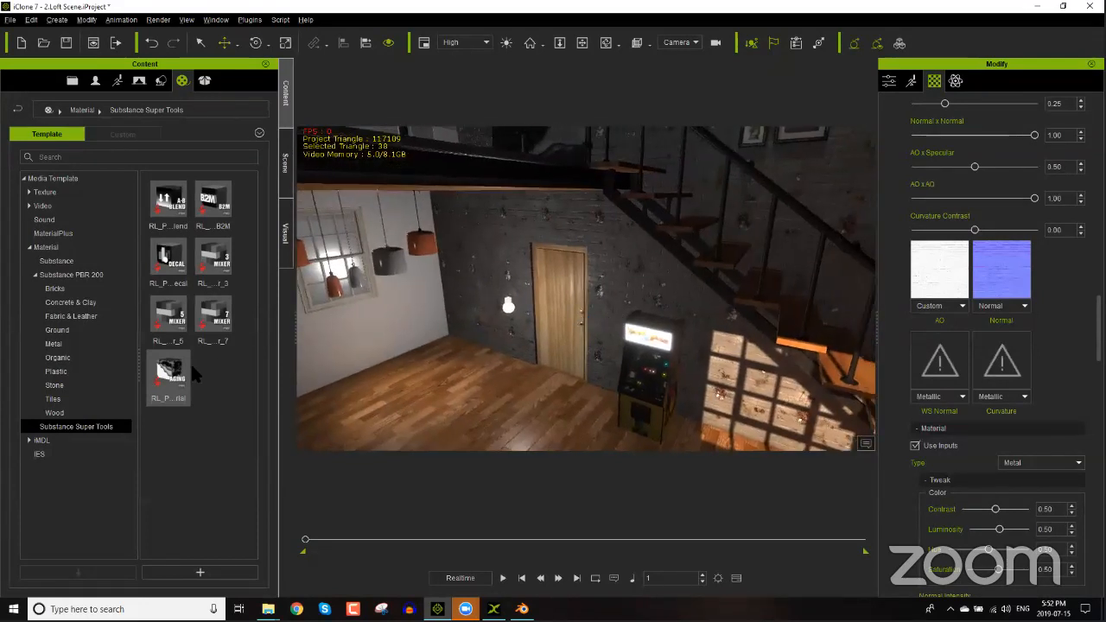
mouse_move(175, 369)
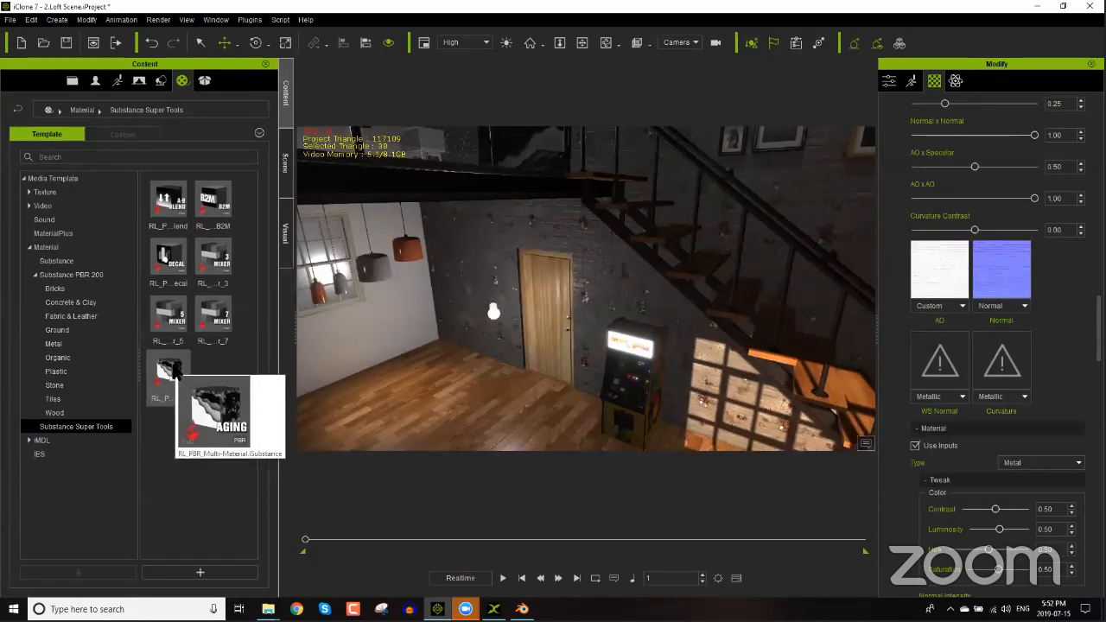
left_click(175, 370)
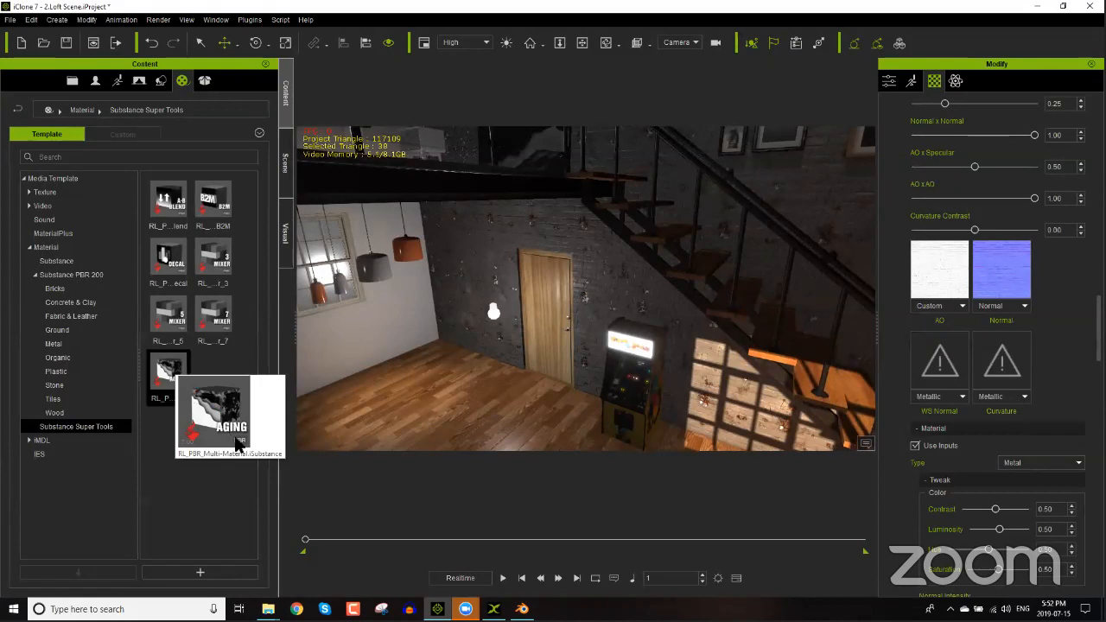
middle_click_drag(491, 274, 406, 281)
mouse_move(763, 261)
middle_mouse_down()
mouse_move(419, 302)
mouse_move(723, 283)
mouse_move(569, 321)
mouse_move(640, 203)
mouse_move(617, 351)
mouse_move(667, 233)
middle_mouse_up()
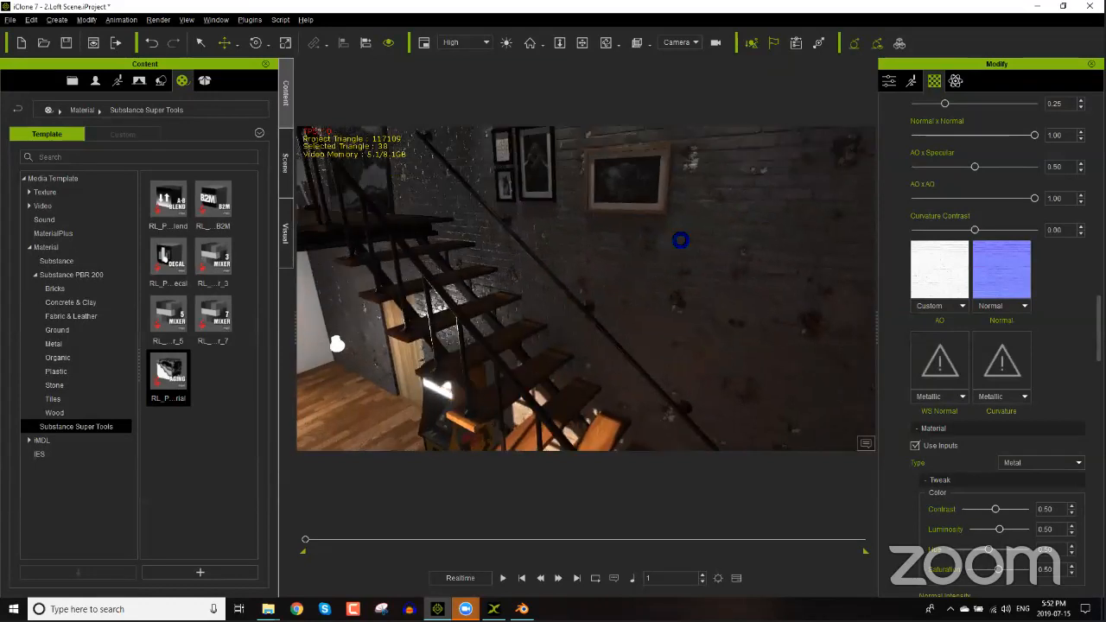
scroll(680, 264, "down", 5)
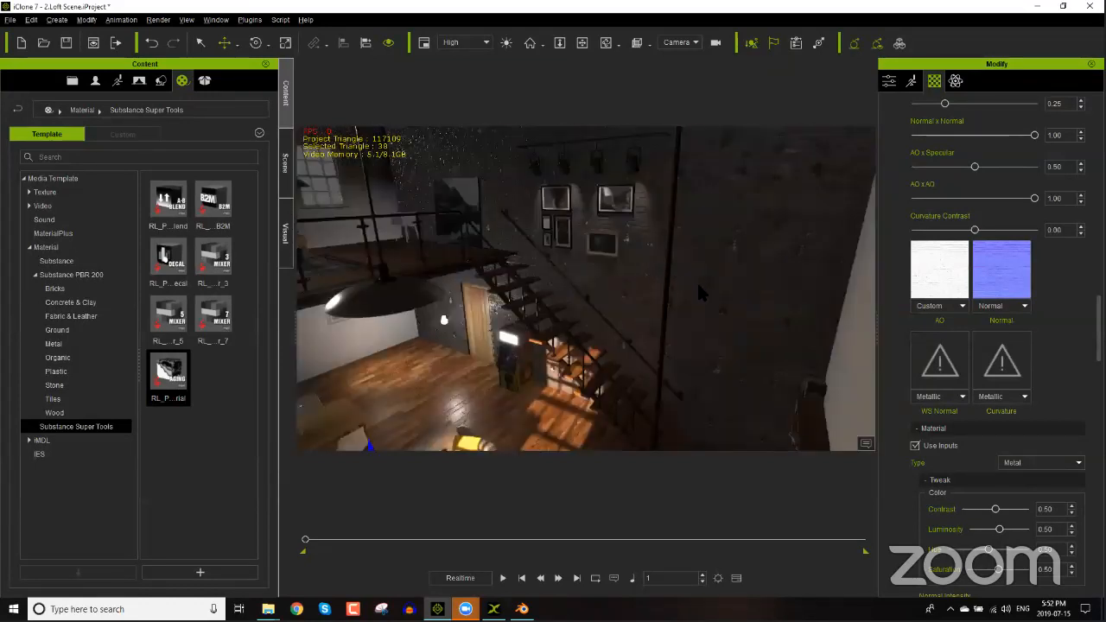
scroll(698, 286, "up", 3)
scroll(687, 304, "up", 5)
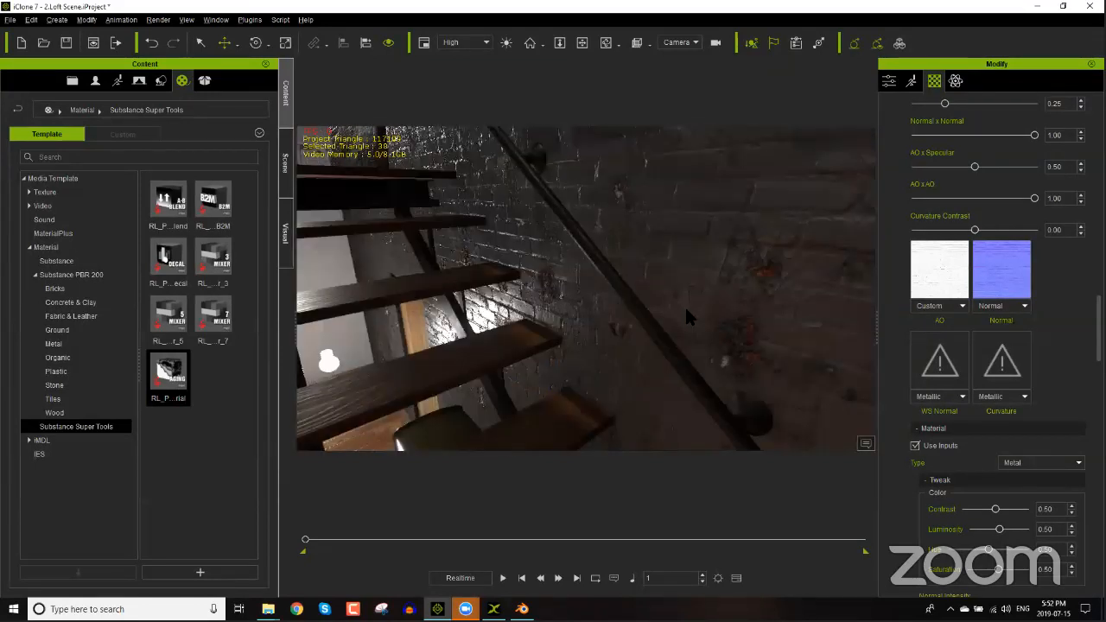
scroll(699, 316, "down", 4)
Step: Set the wall material's UV tiling to 0.3 in both U and V and apply it
scroll(985, 323, "down", 12)
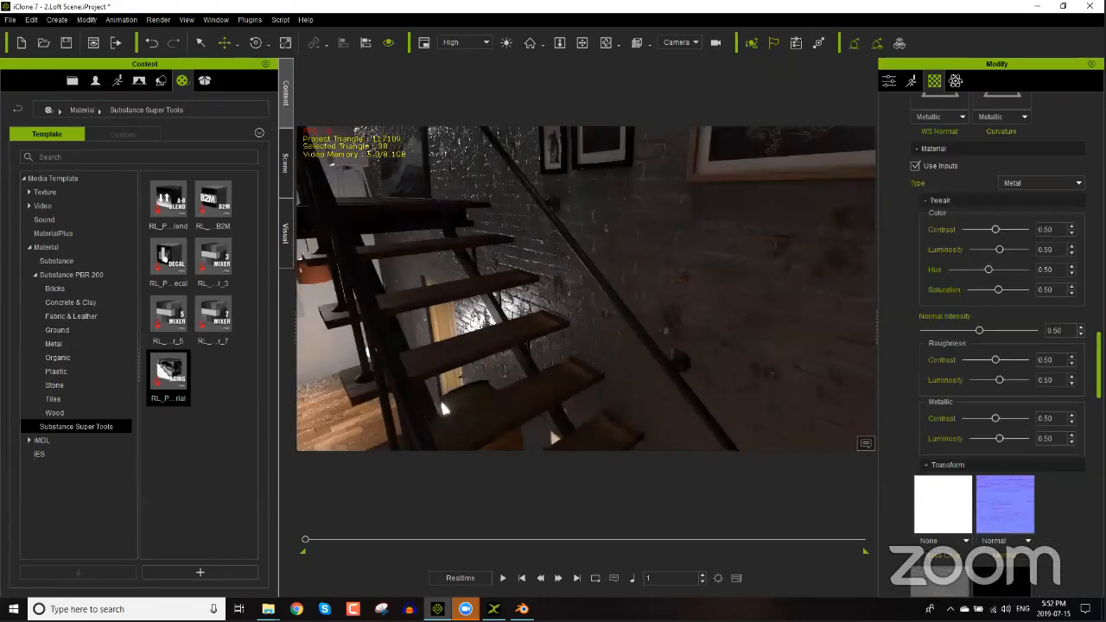
scroll(985, 345, "down", 8)
scroll(984, 345, "down", 8)
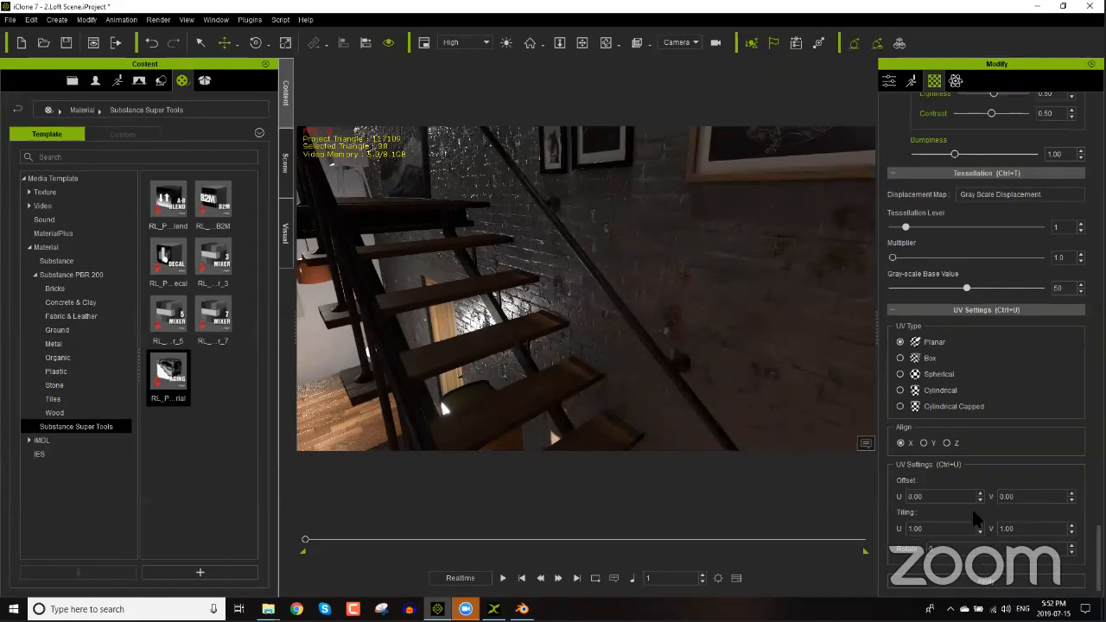
left_click_drag(965, 527, 869, 528)
type("0")
key("BackSpace")
type("3")
key("Tab")
type("0.3")
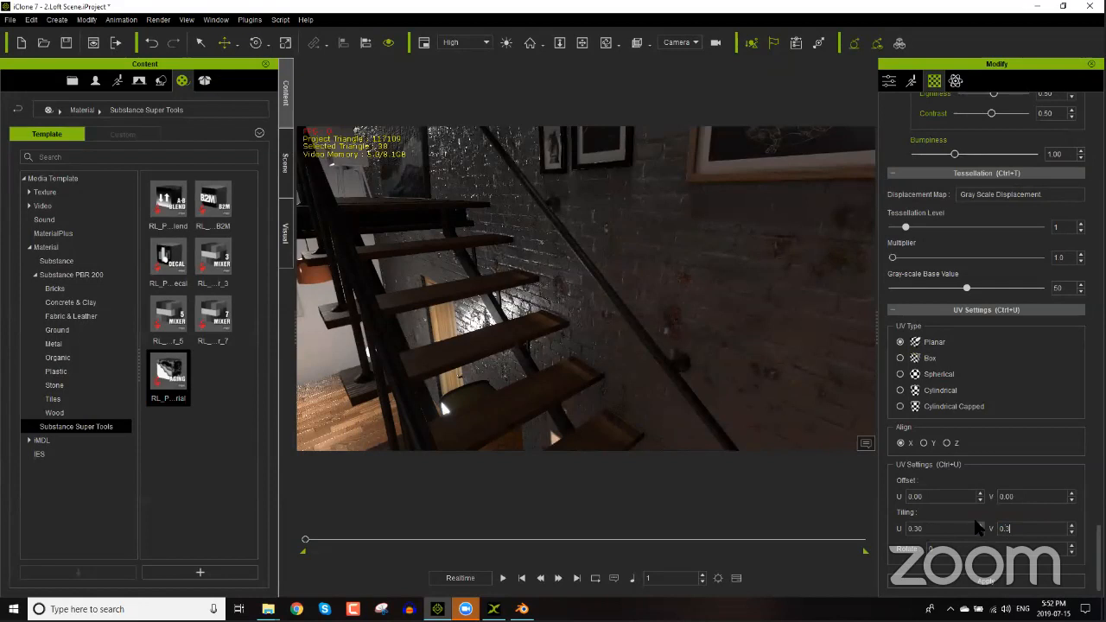
left_click(994, 584)
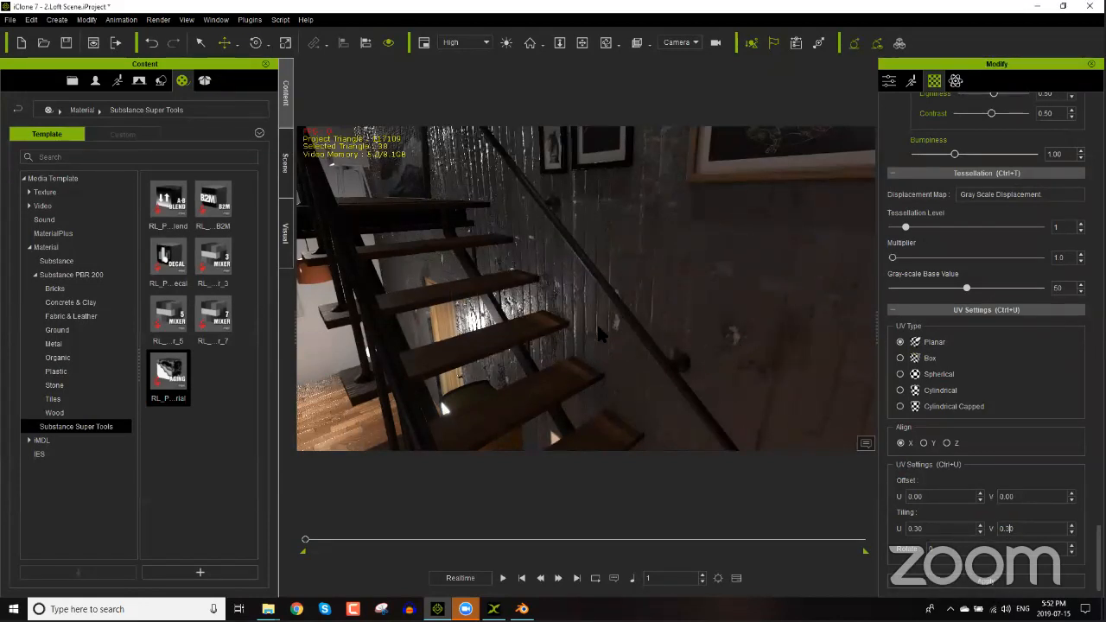
Step: Inspect the retiled wall around the staircase, the door and the arcade cabinet
right_click_drag(587, 319, 507, 322)
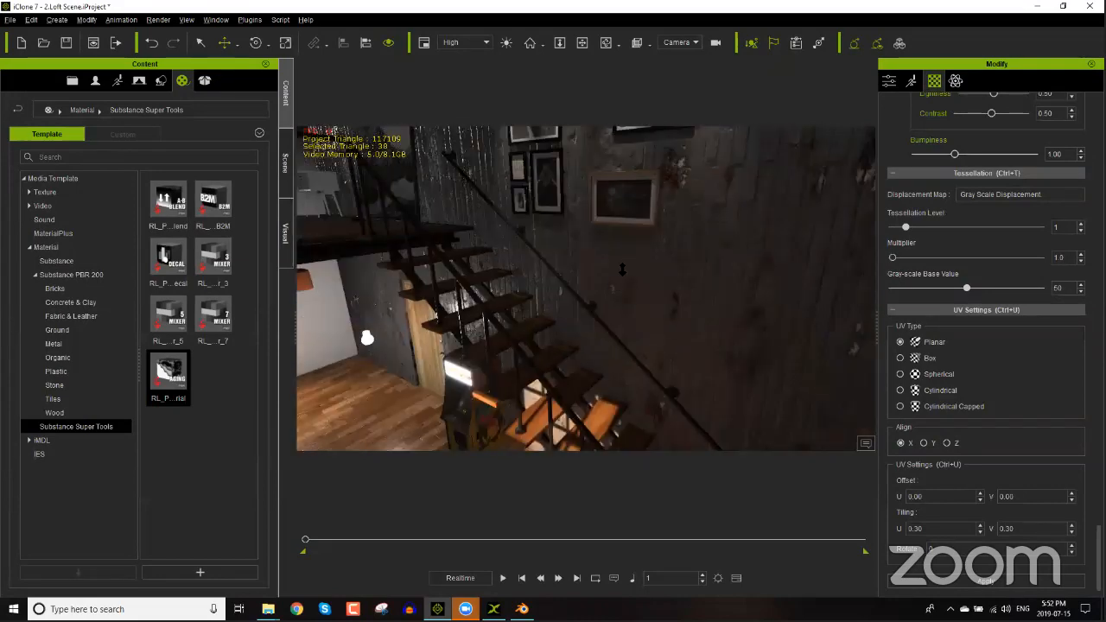
right_click_drag(607, 342, 633, 268)
middle_click_drag(634, 268, 627, 282)
right_click_drag(627, 281, 499, 373)
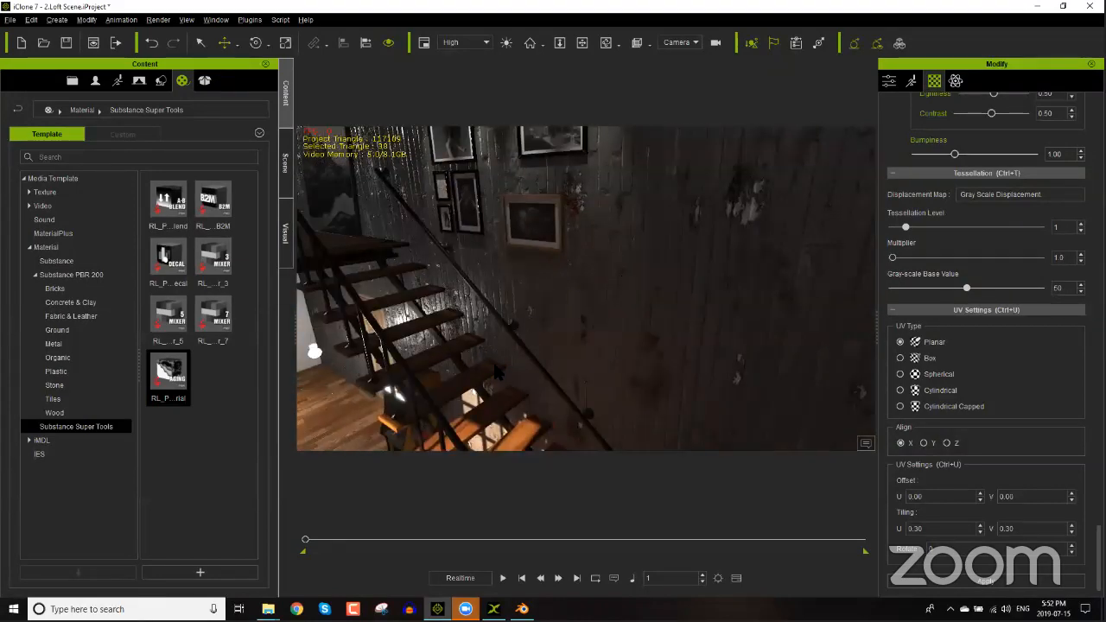
middle_click_drag(499, 373, 727, 267)
right_click_drag(727, 268, 682, 309)
scroll(669, 303, "up", 5)
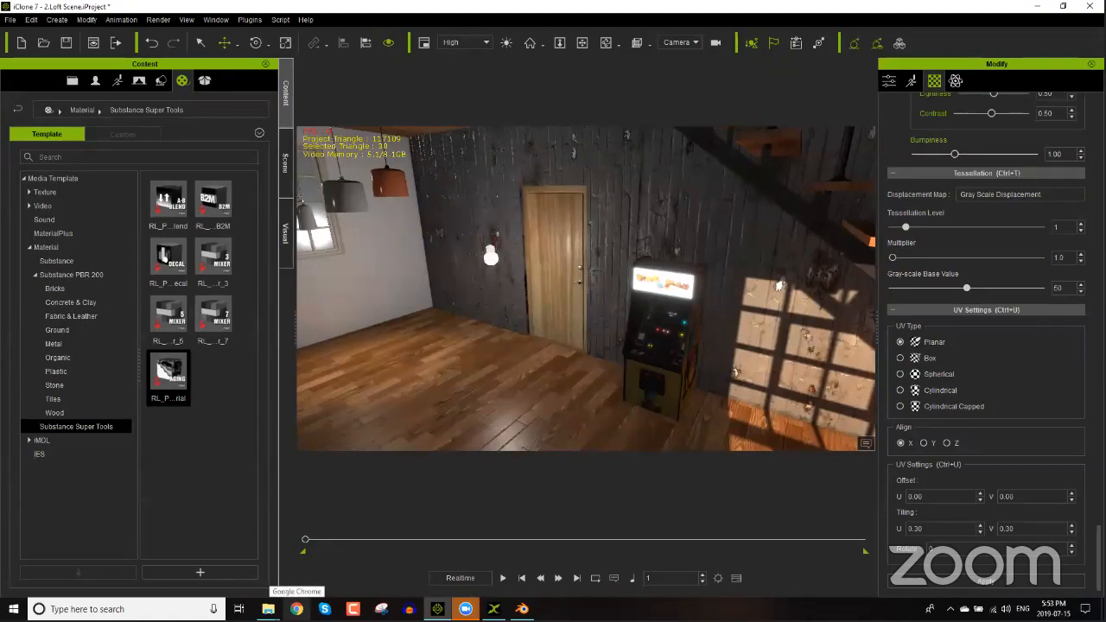
Step: Switch to Google Chrome and open the Reallusion Marketplace at marketplace.reallusion.com
left_click(296, 608)
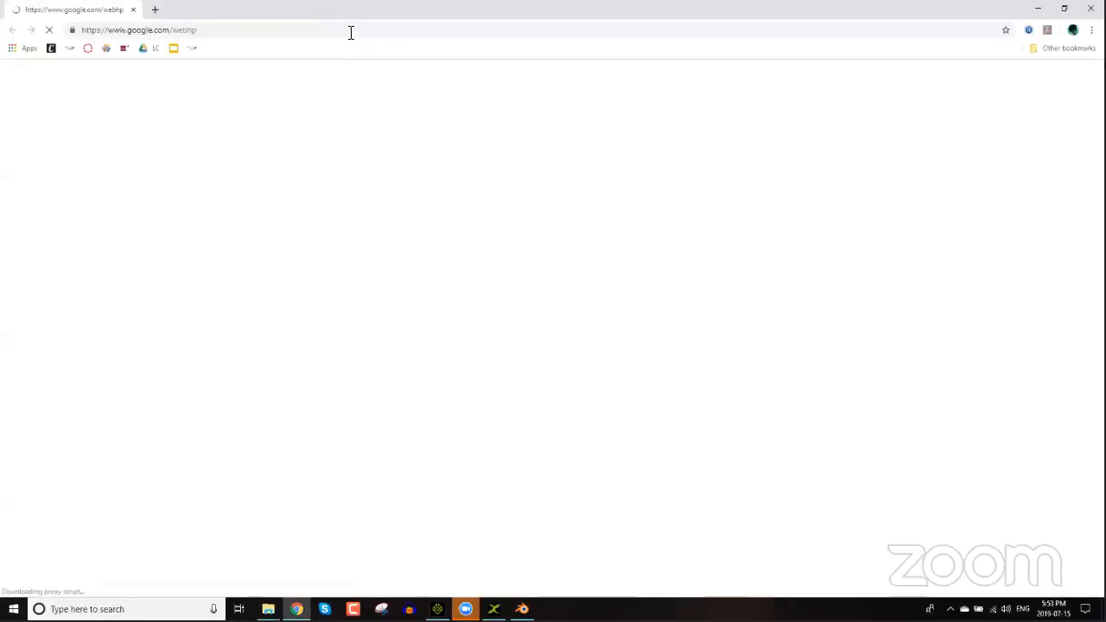
left_click(351, 32)
type("cit")
key("Return")
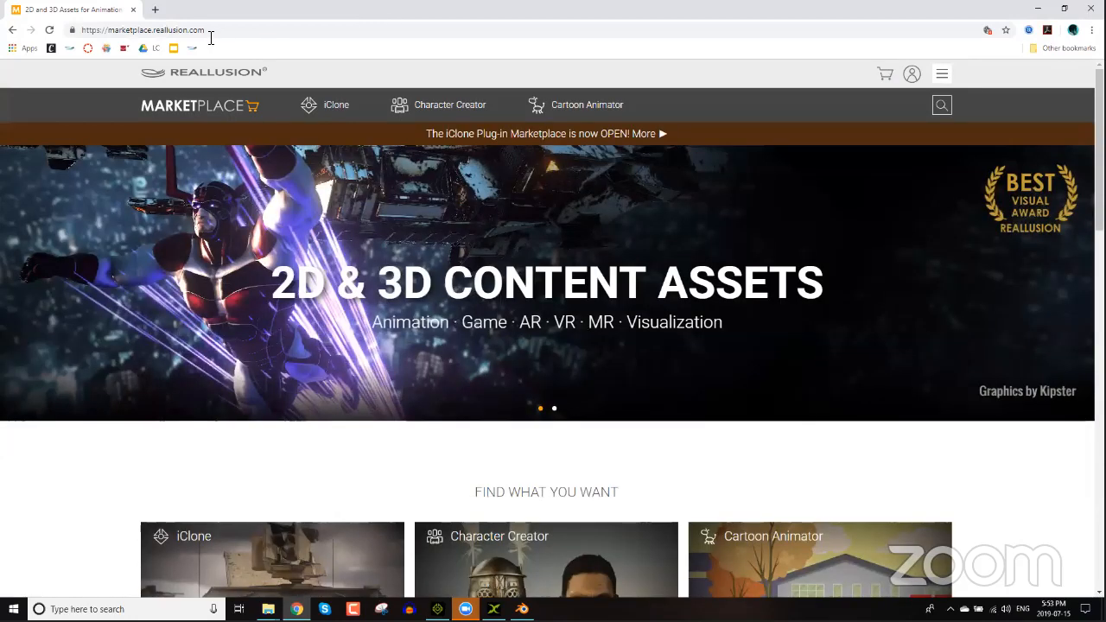
key("ctrl+l")
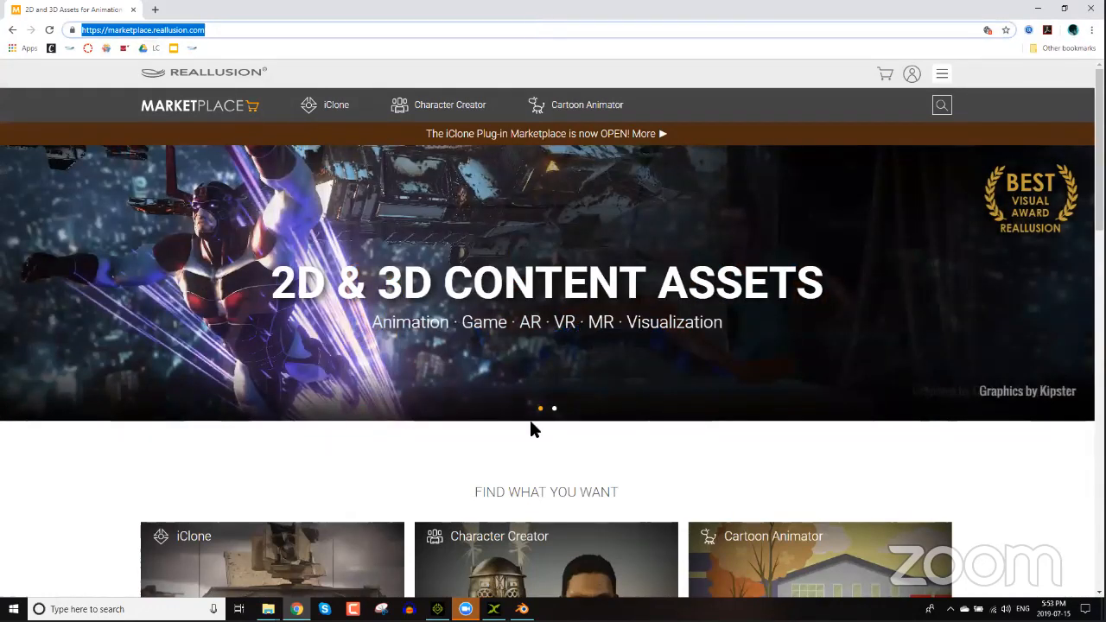
Step: Search the marketplace's iClone assets for "geek's" and open the Geek's Room product page
left_click(936, 113)
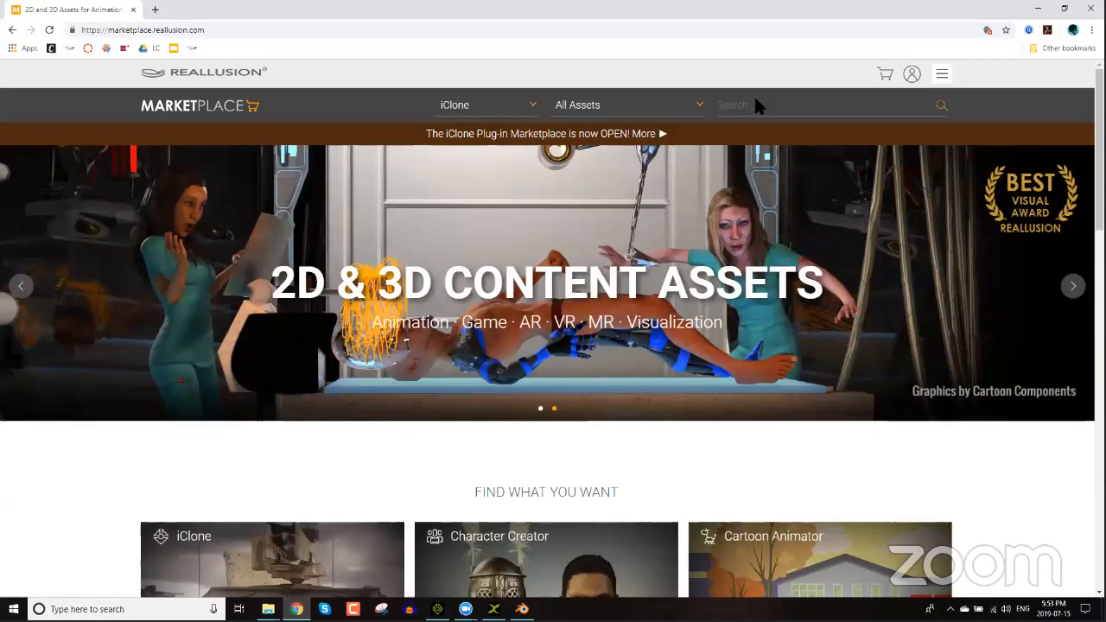
left_click(755, 105)
type("geek's")
key("Return")
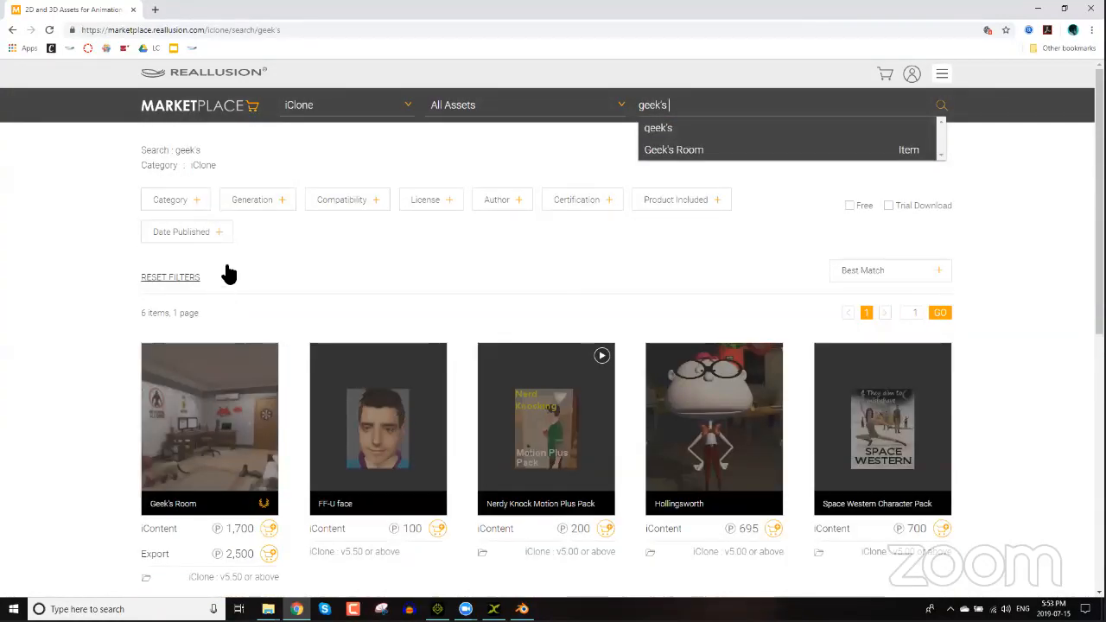
scroll(229, 274, "down", 1)
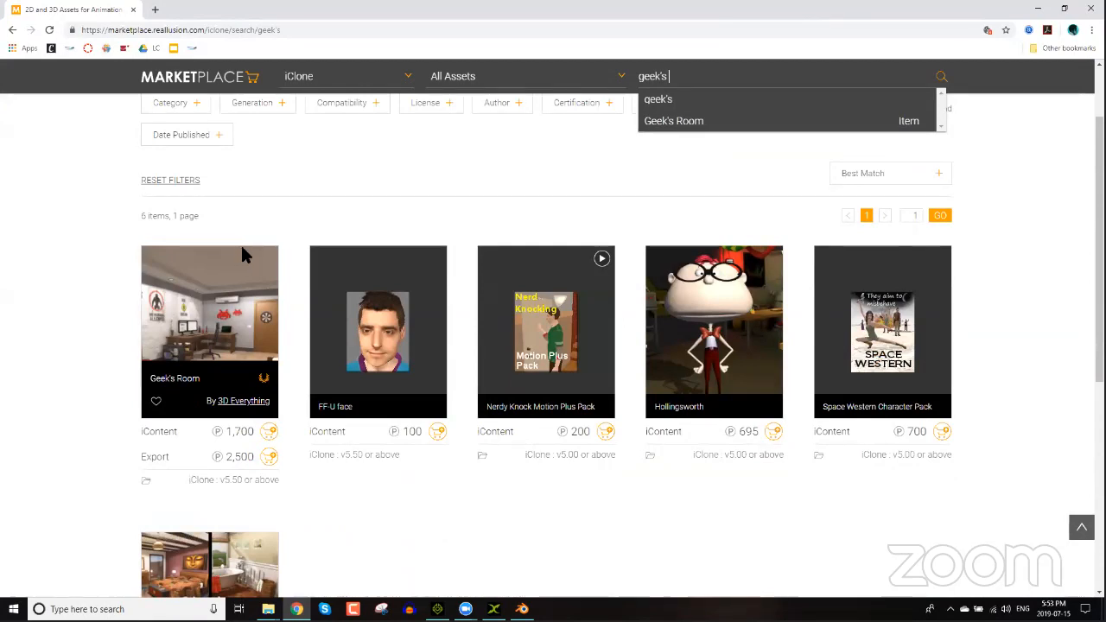
left_click(244, 255)
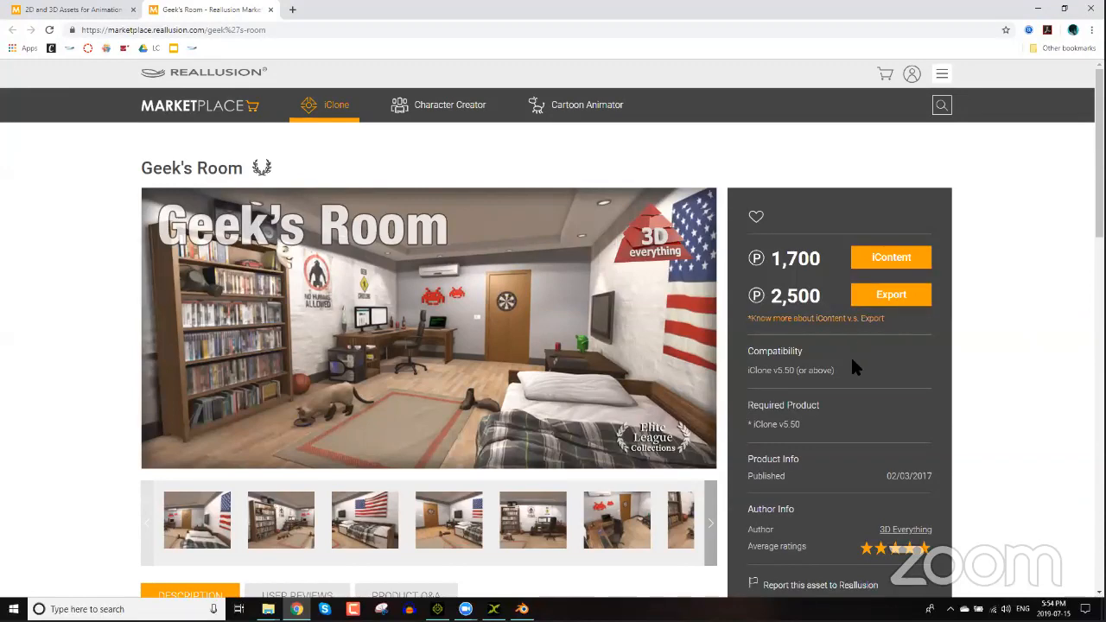
Step: Examine the Geek's Room page, including its preview images, iContent and Export prices, compatibility and pack contents
scroll(839, 405, "down", 1)
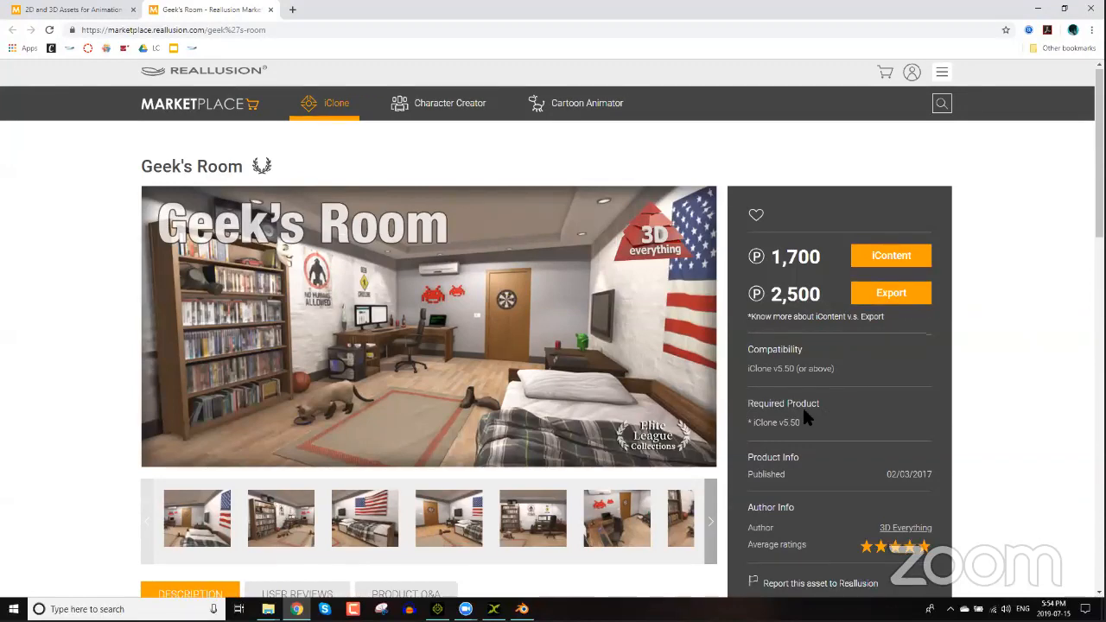
scroll(560, 380, "down", 1)
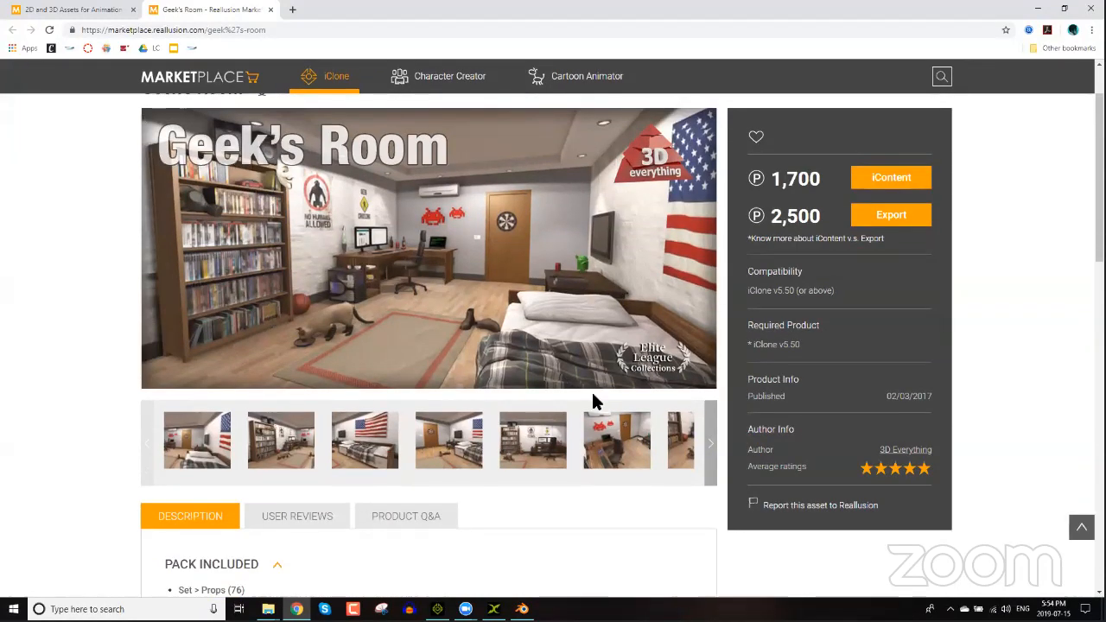
scroll(631, 414, "up", 1)
scroll(760, 377, "down", 1)
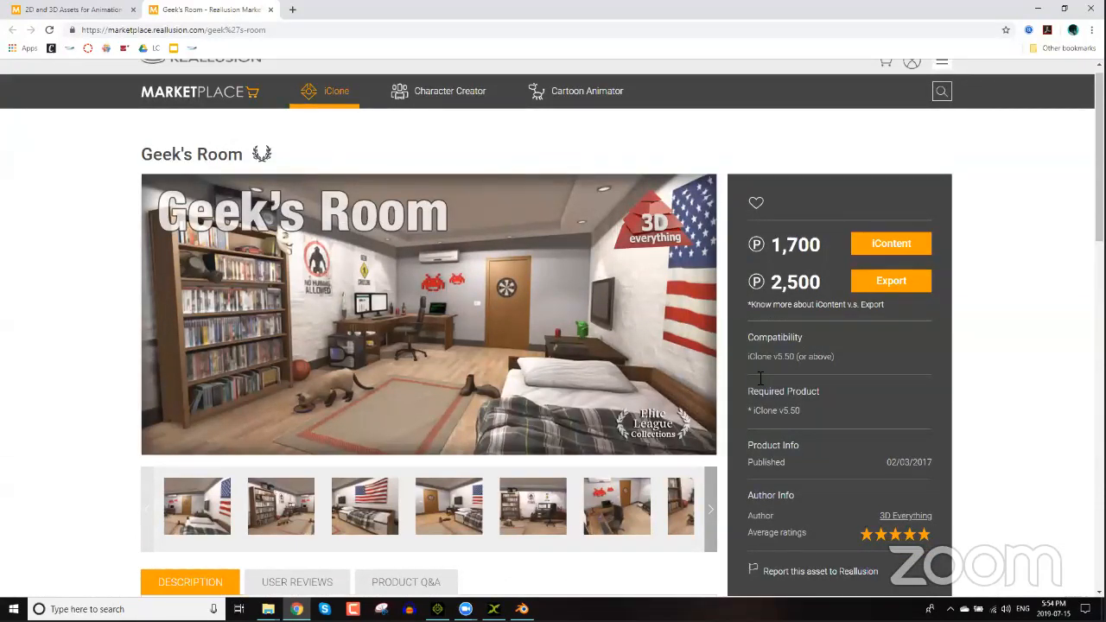
scroll(615, 389, "down", 1)
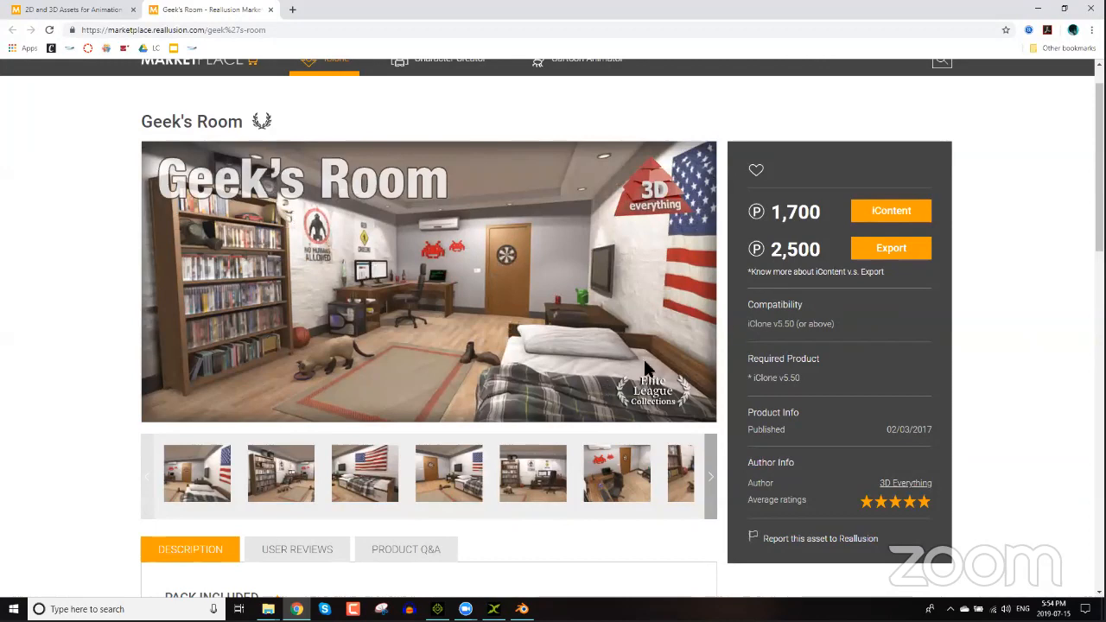
scroll(704, 332, "down", 3)
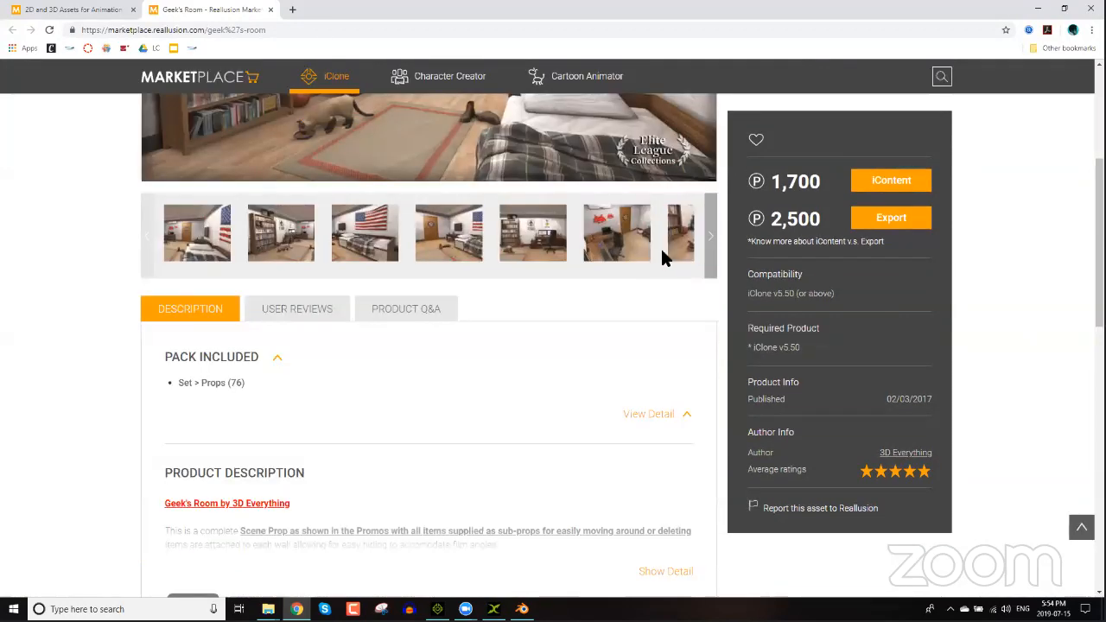
scroll(666, 256, "up", 3)
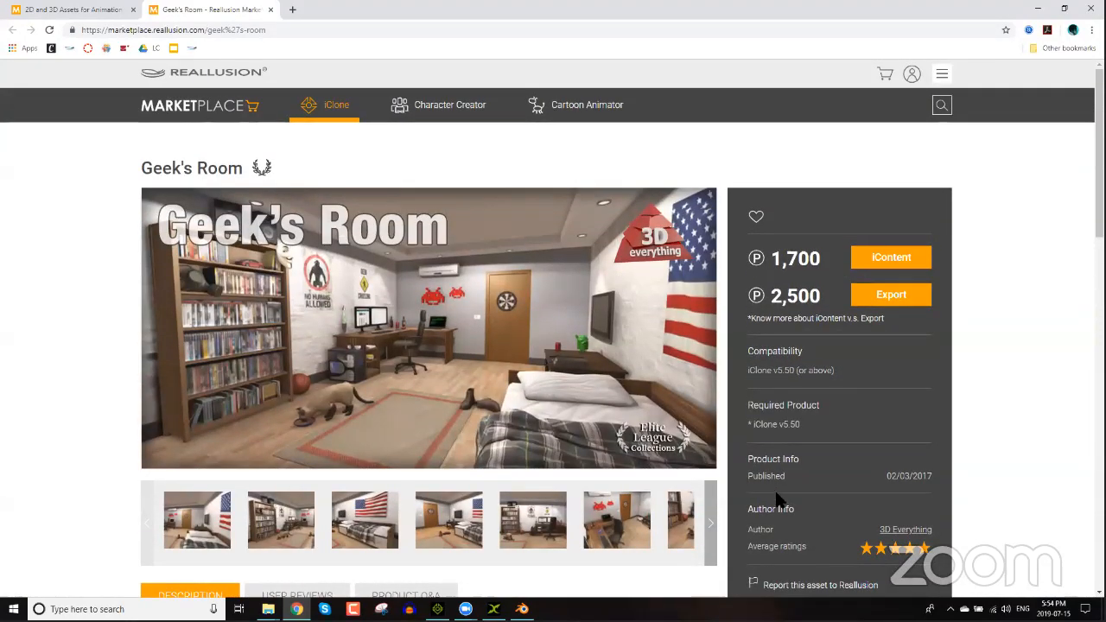
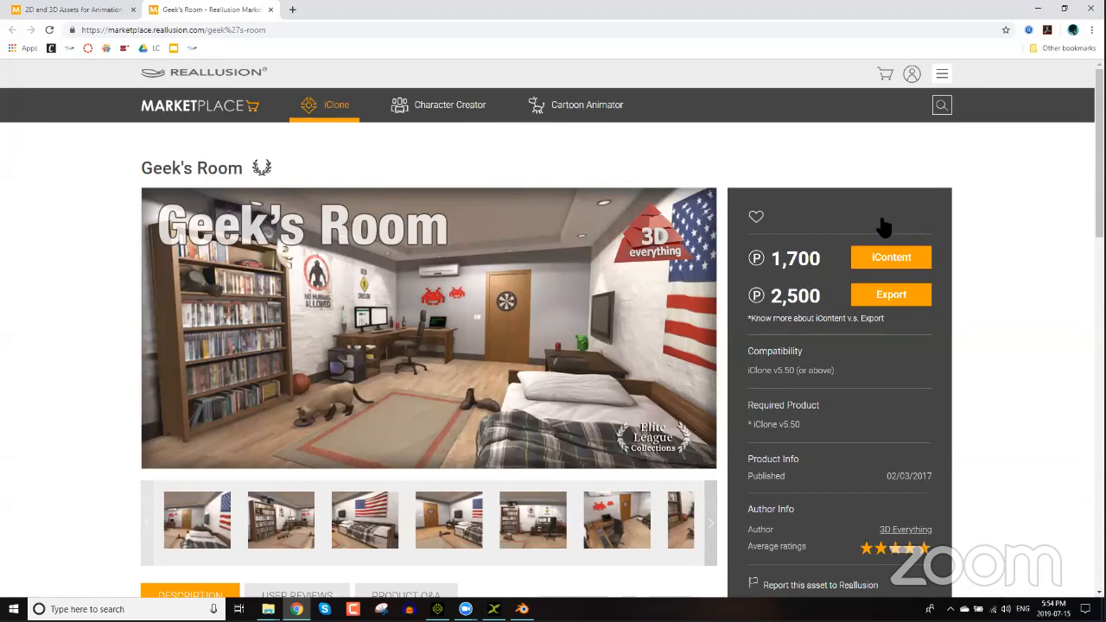
Step: Add the Export version of Geek's Room to the cart and open the shopping cart
scroll(885, 226, "down", 1)
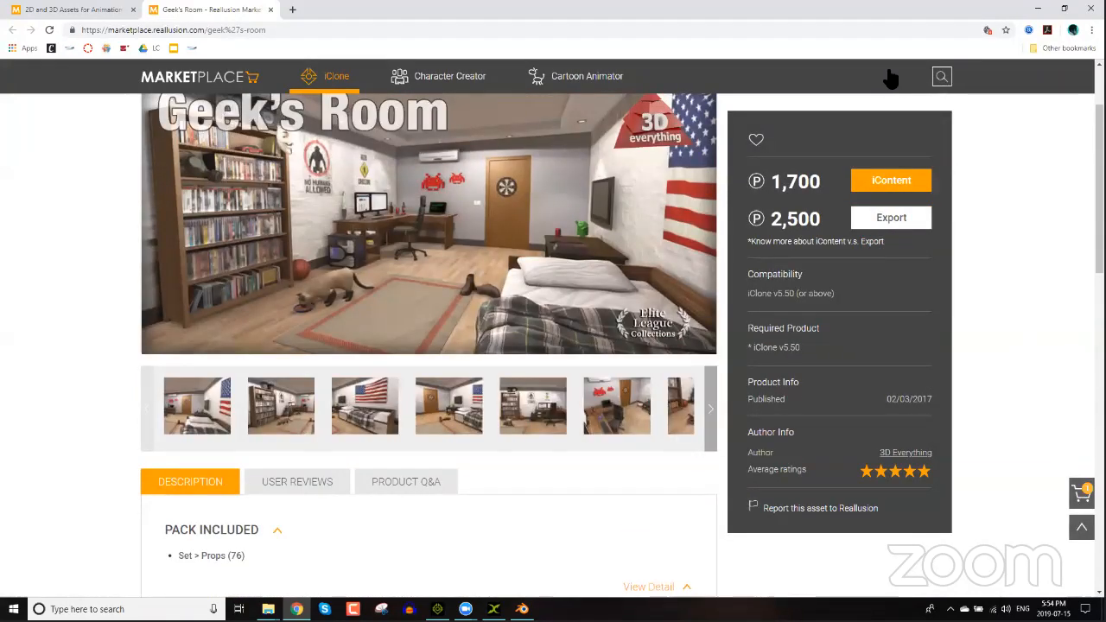
left_click(888, 74)
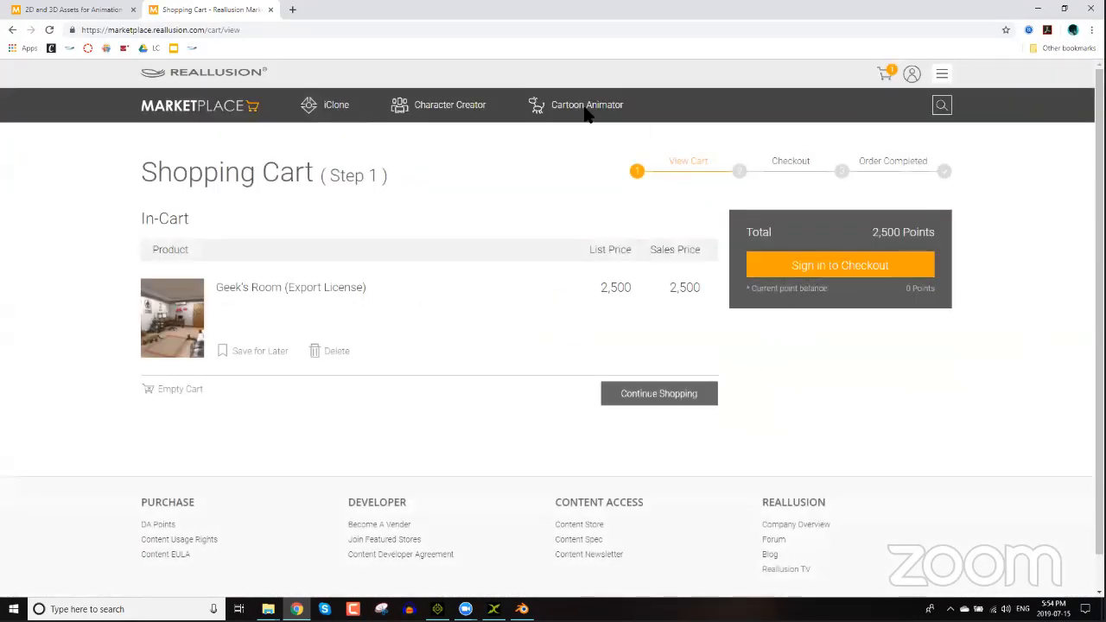
mouse_move(321, 105)
Step: Switch back to iClone and open the Geek's_Room folder under 3DEverything in the prop templates
mouse_move(437, 608)
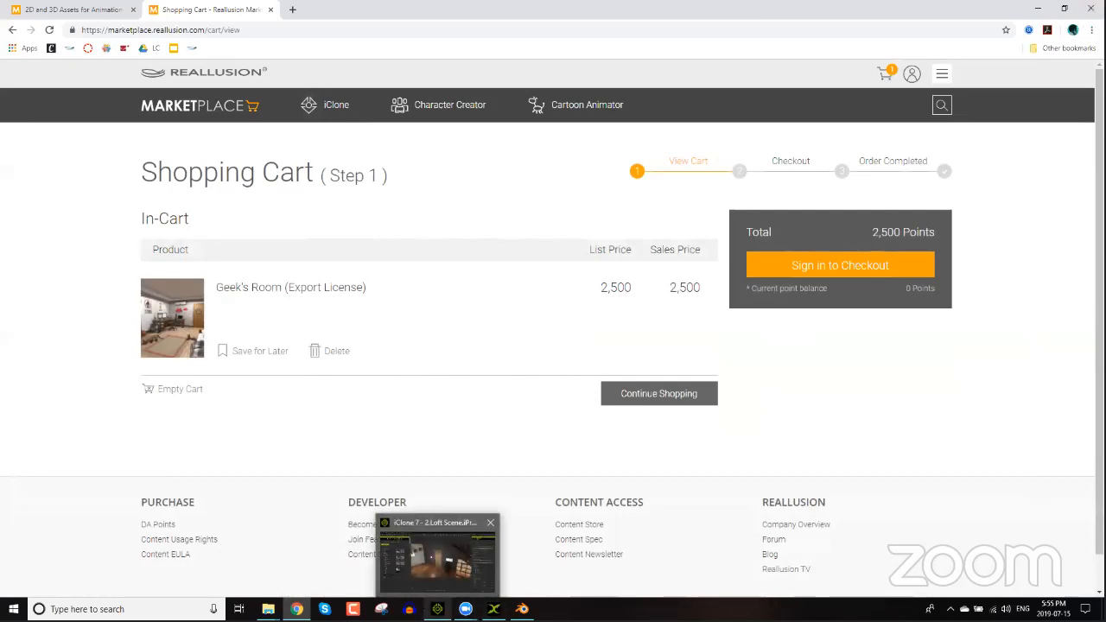
left_click(437, 562)
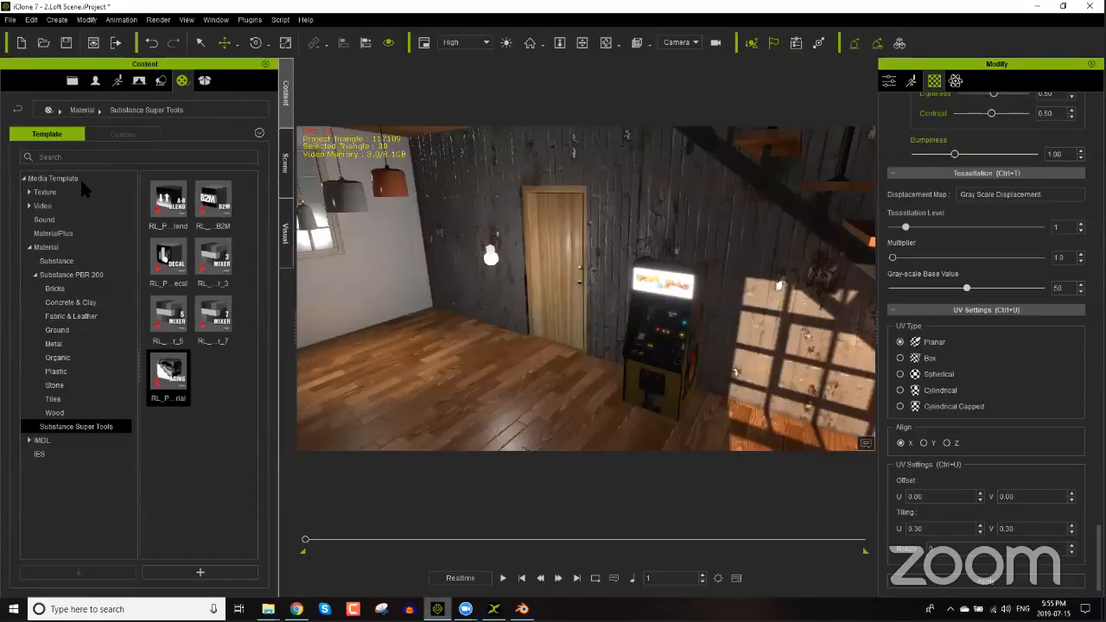
left_click(161, 80)
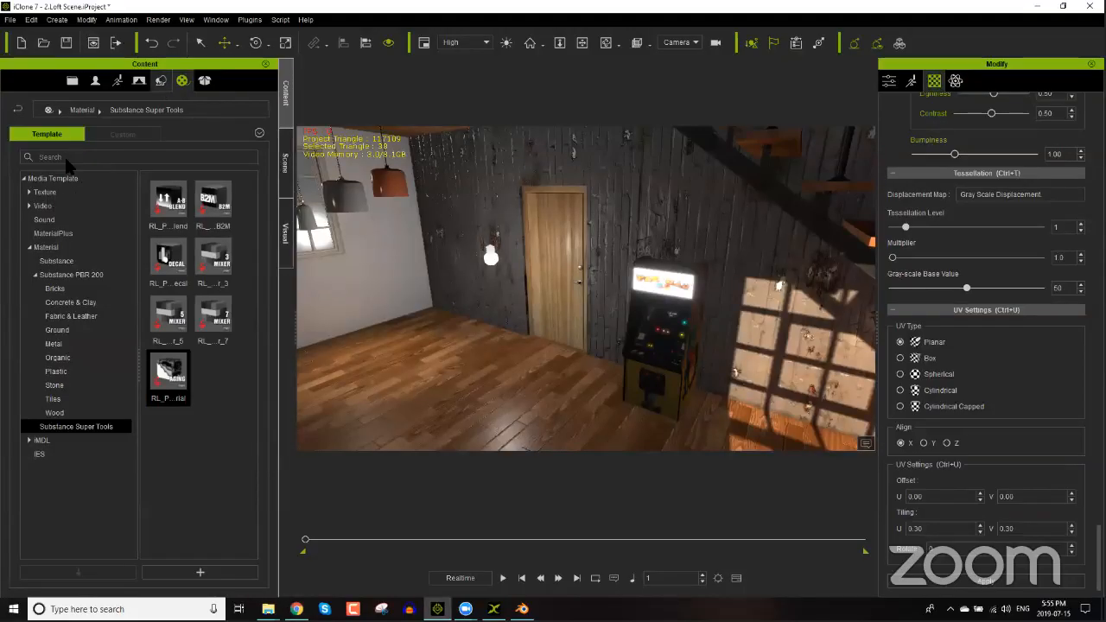
left_click(32, 194)
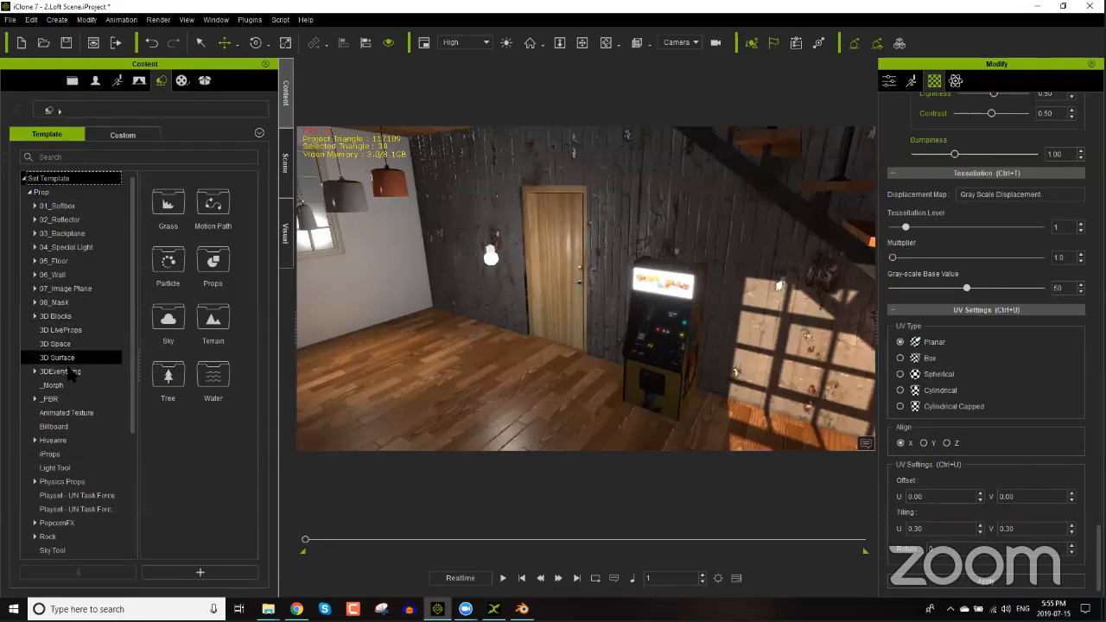
left_click(36, 371)
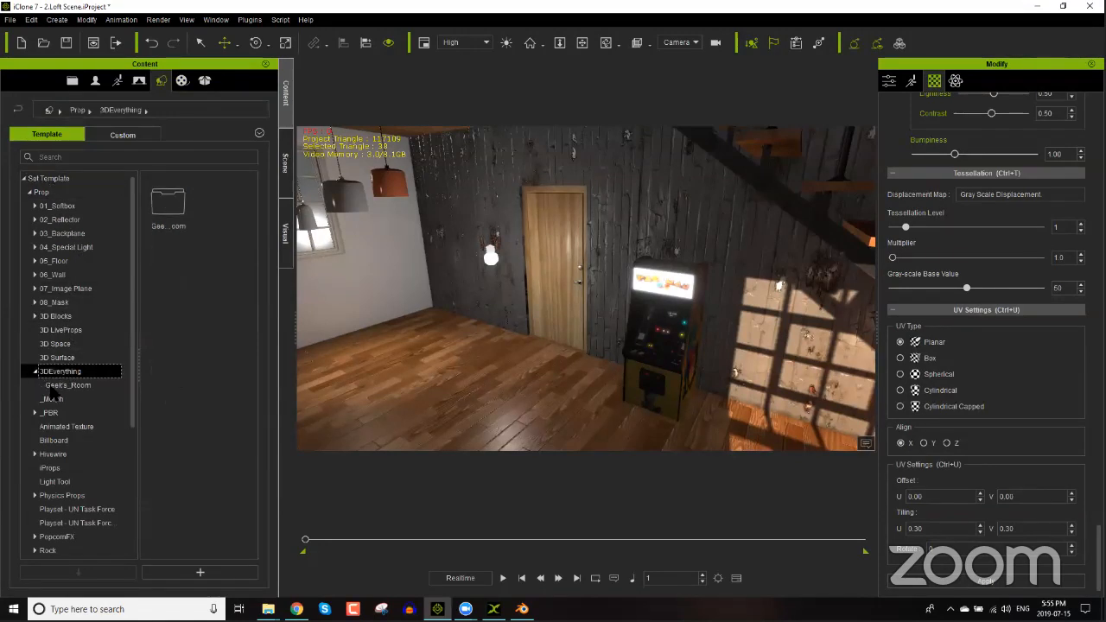
left_click(54, 389)
Step: Find the stacked desk among the Geek's Room props and place it on the loft floor beside the white window wall
left_click_drag(251, 221, 253, 379)
scroll(223, 285, "down", 2)
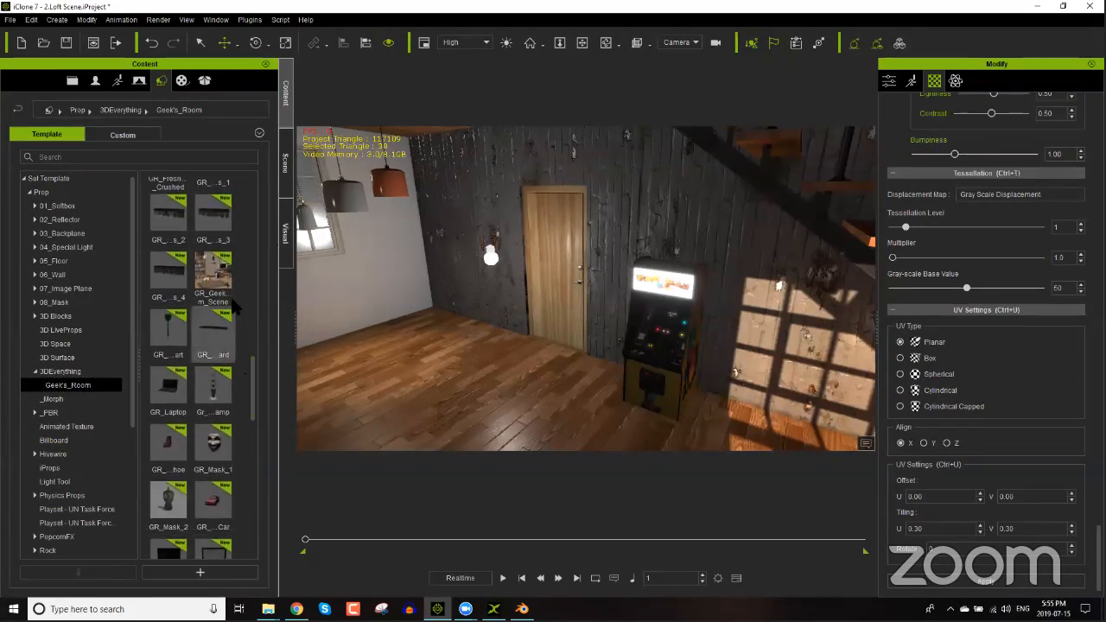
mouse_move(223, 271)
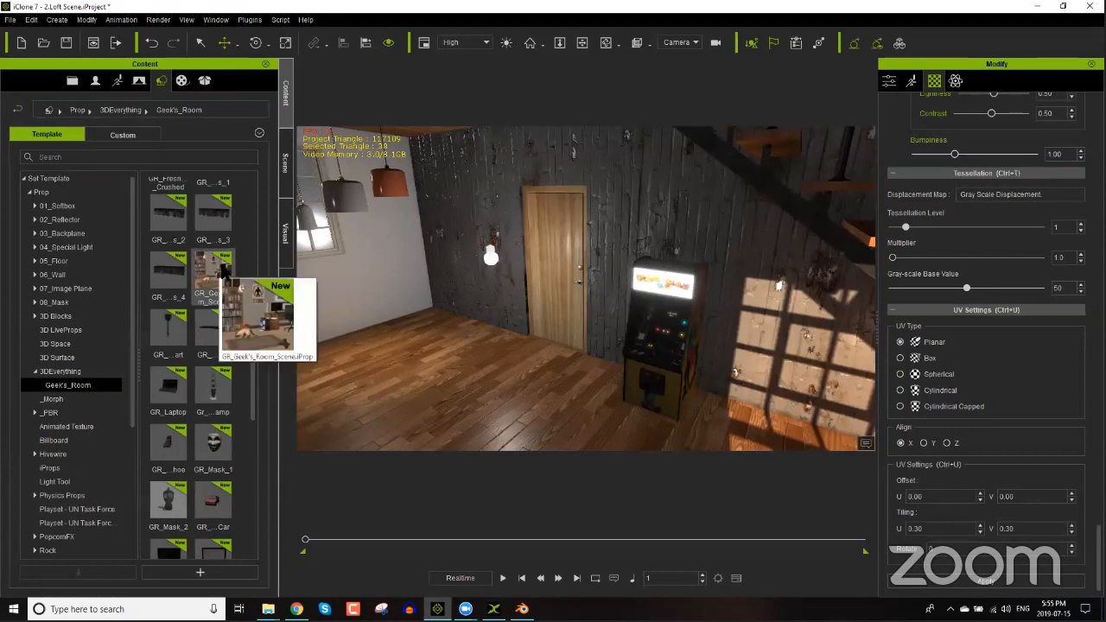
left_click_drag(250, 395, 257, 306)
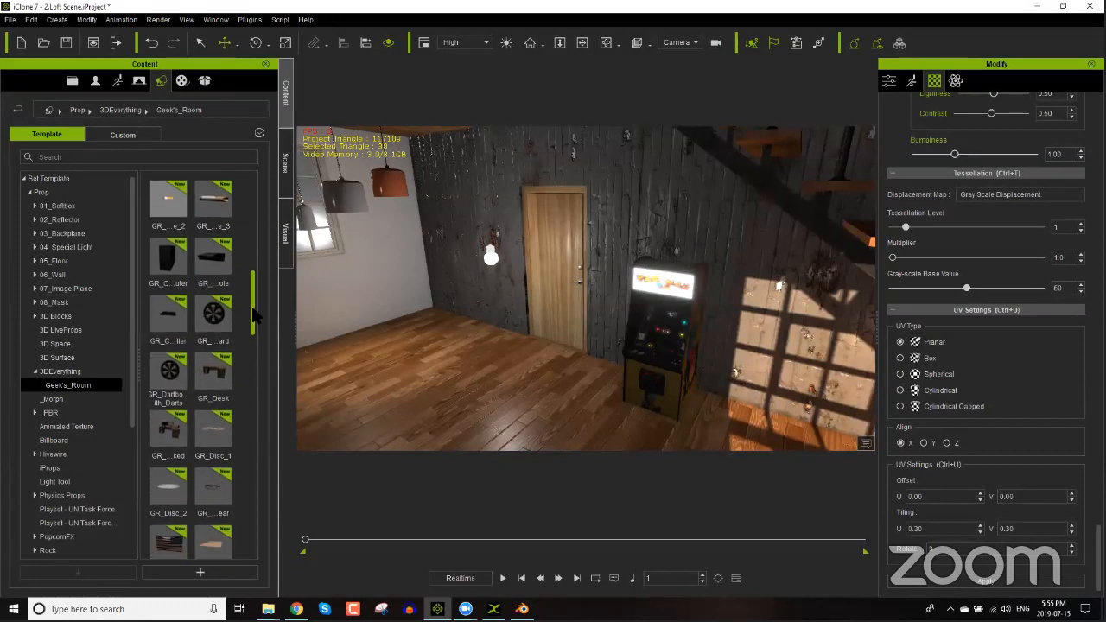
left_click_drag(169, 432, 427, 363)
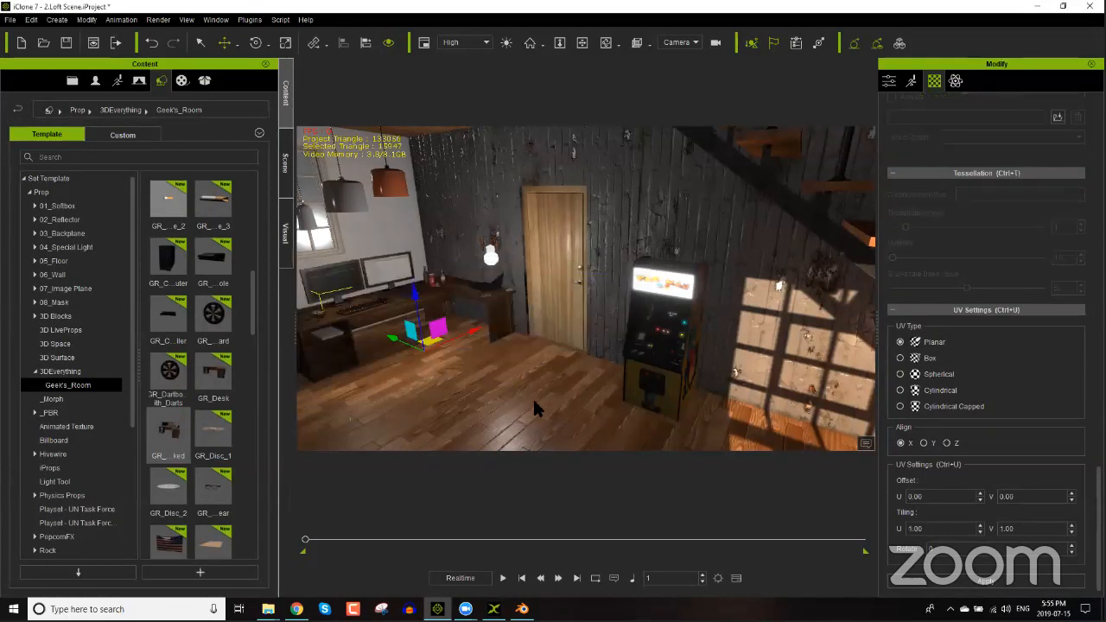
Step: Move the stacked desk across the floor closer to the white wall, below the window
middle_click_drag(480, 366, 547, 341)
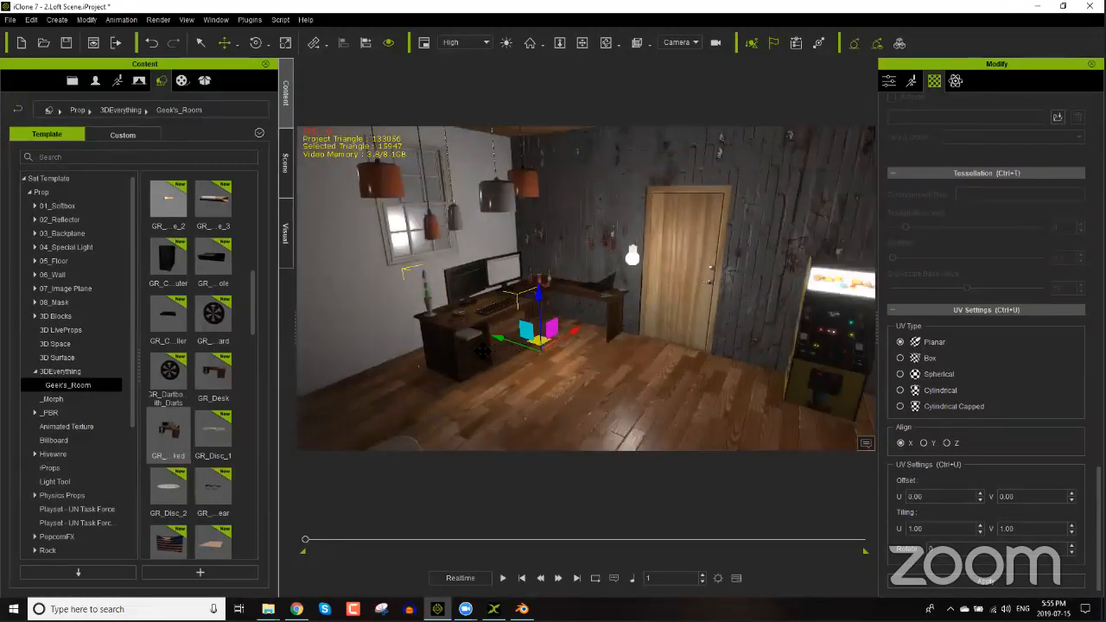
left_click_drag(482, 350, 484, 351)
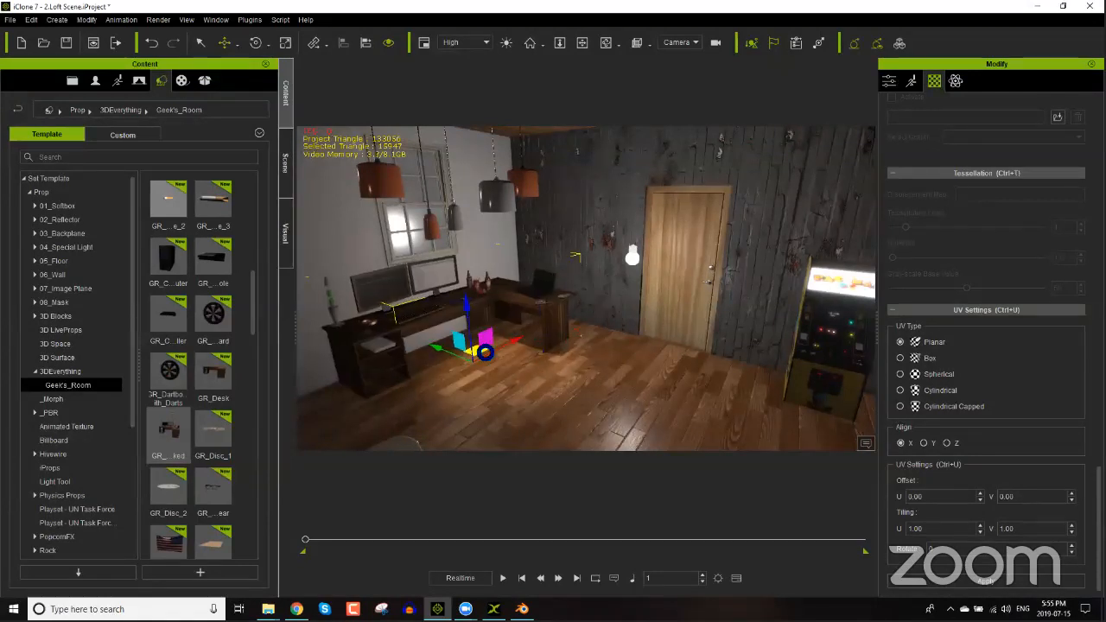
middle_click_drag(563, 352, 570, 362)
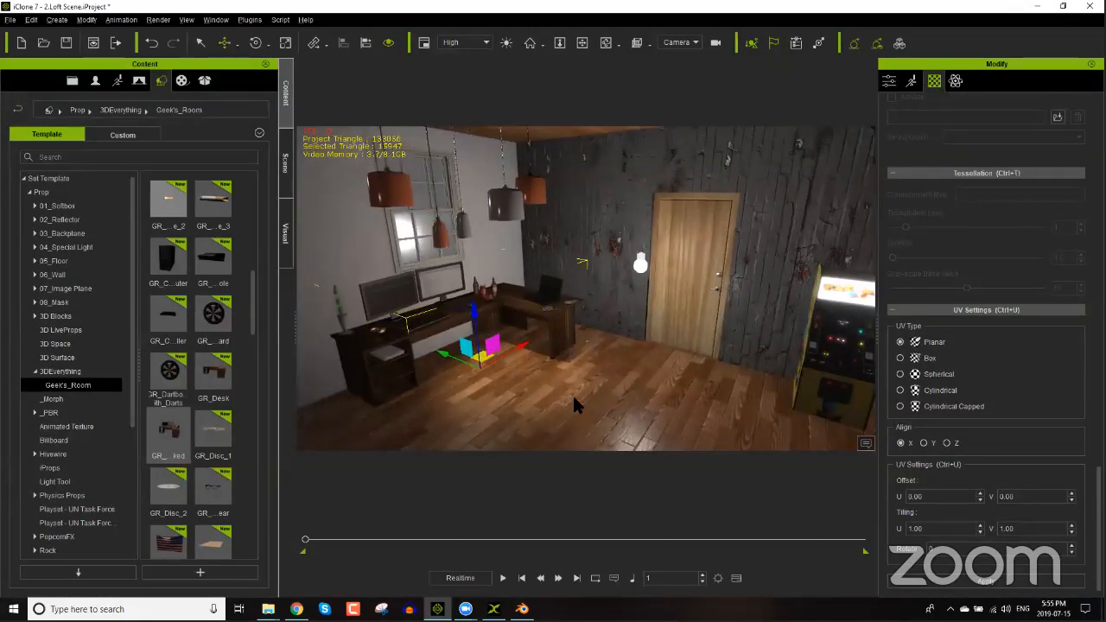
Step: Turn off the Point light in the scene's light list
scroll(571, 391, "up", 4)
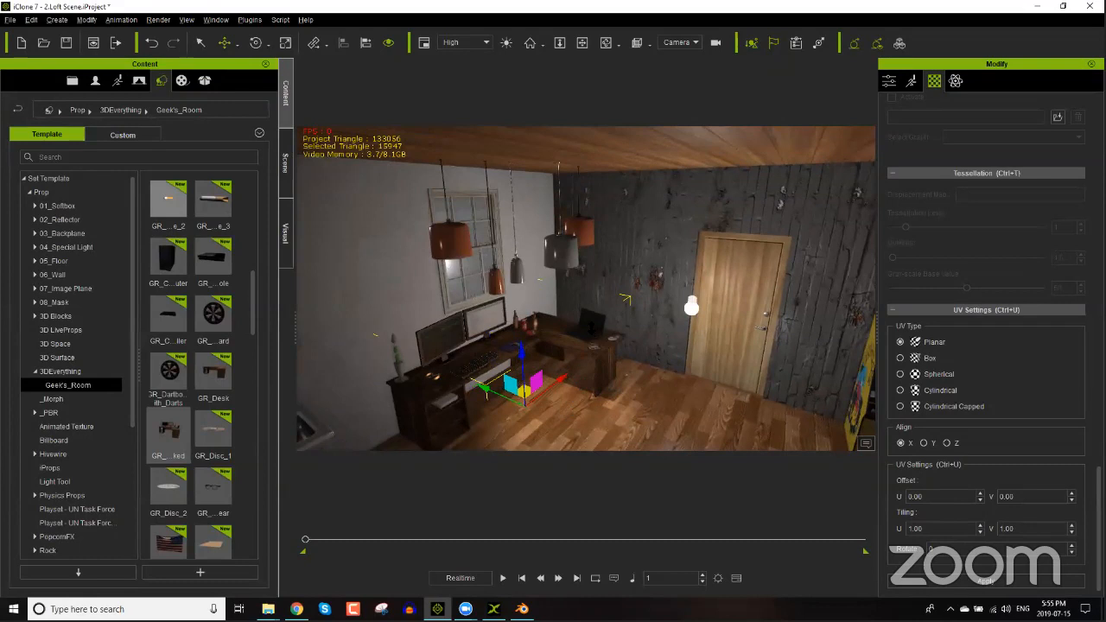
scroll(458, 341, "up", 4)
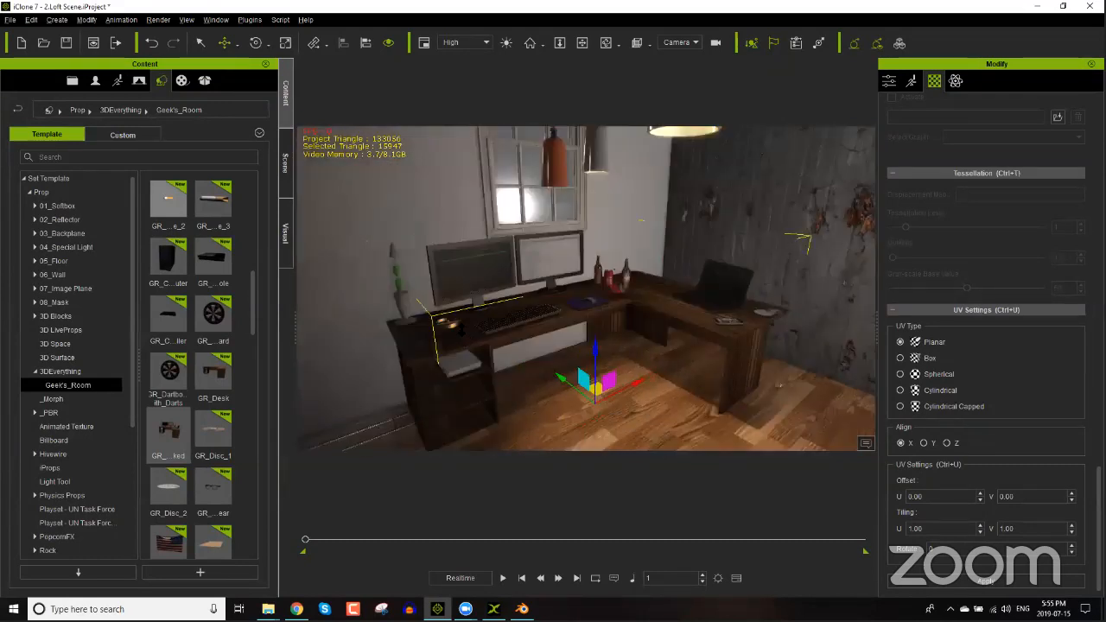
scroll(734, 269, "up", 3)
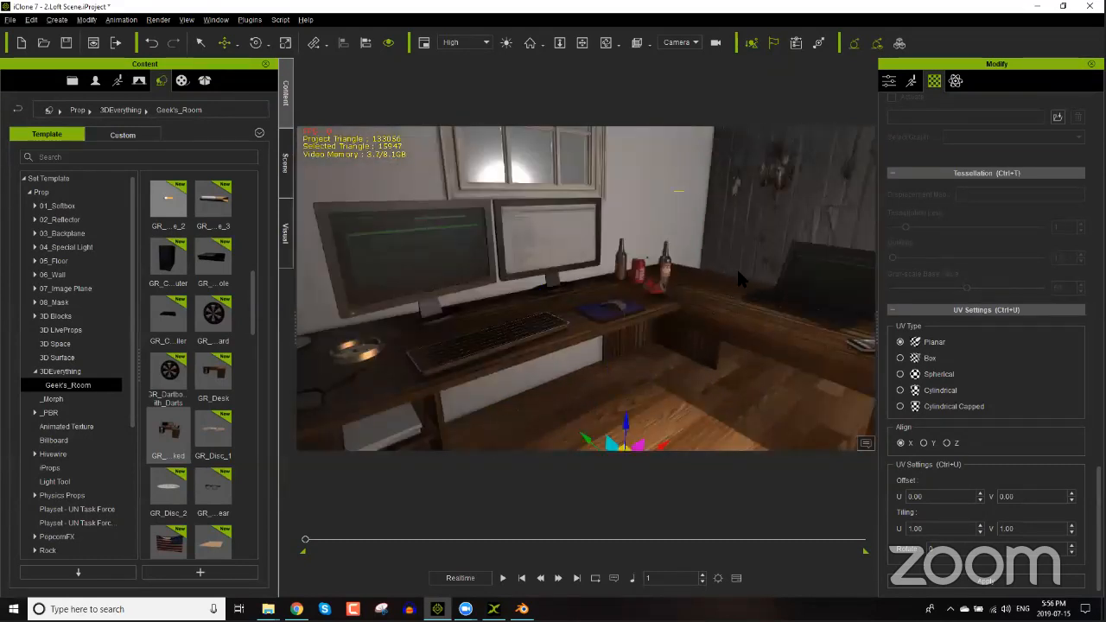
scroll(846, 259, "down", 5)
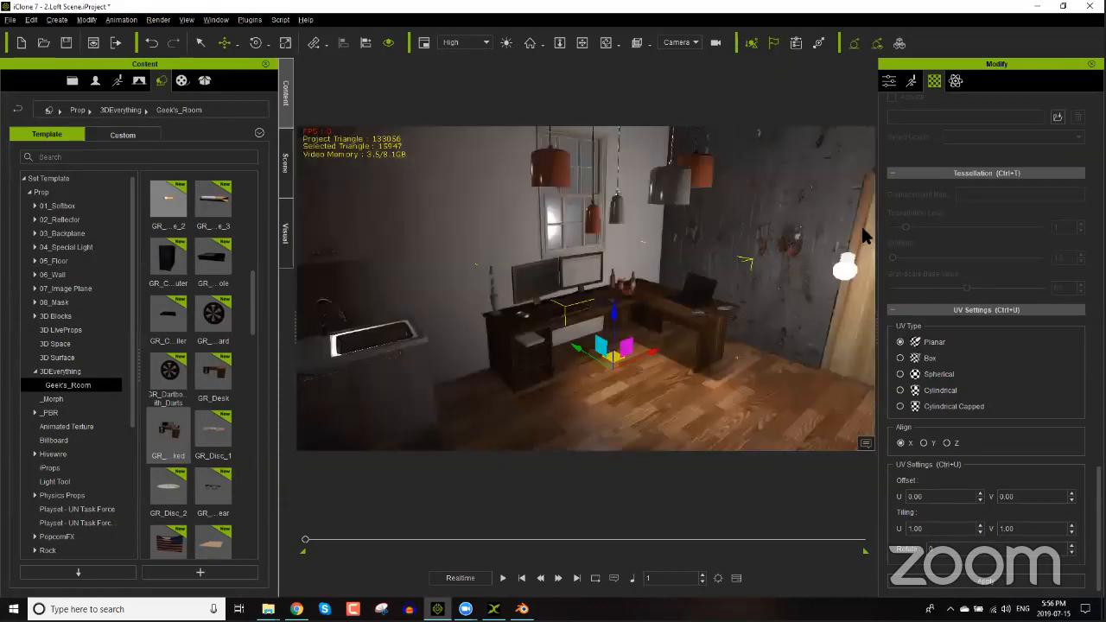
left_click(862, 228)
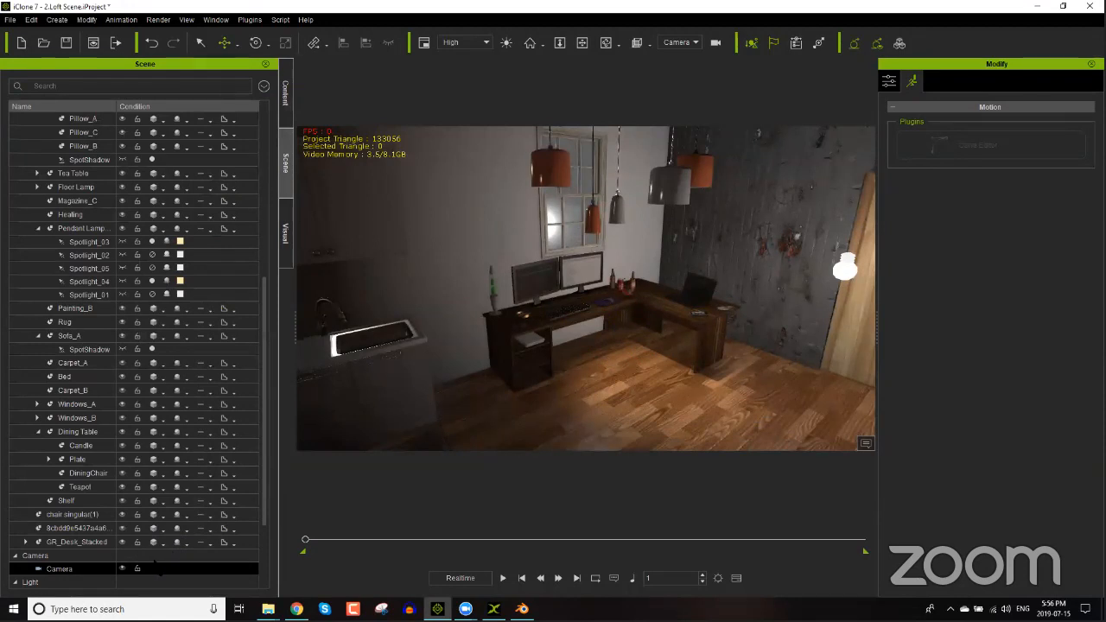
scroll(155, 561, "down", 3)
left_click(153, 564)
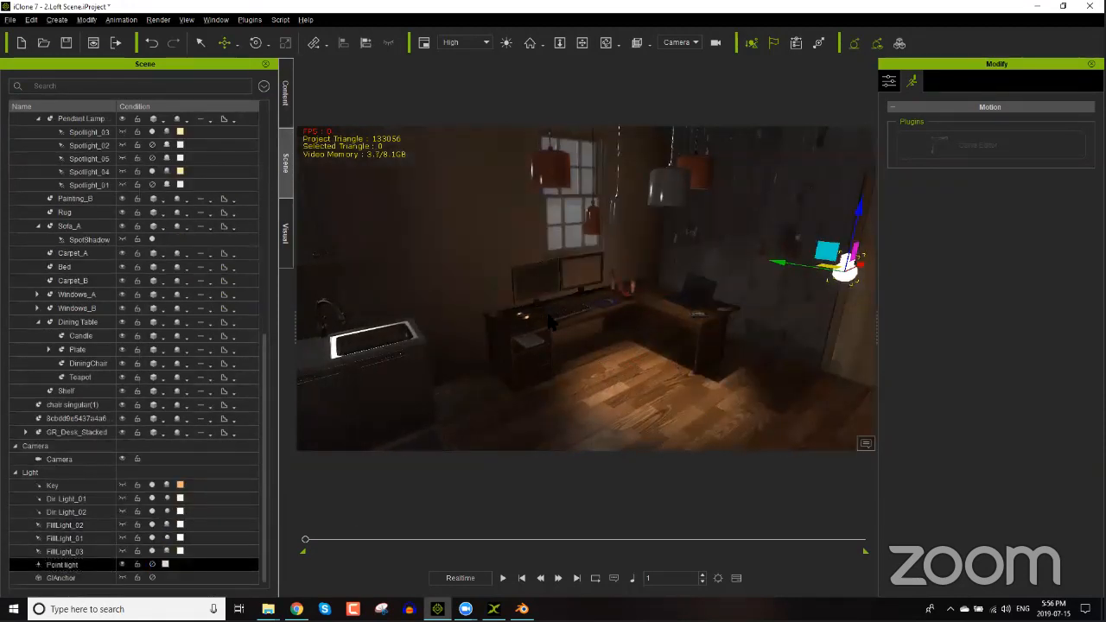
scroll(550, 320, "up", 5)
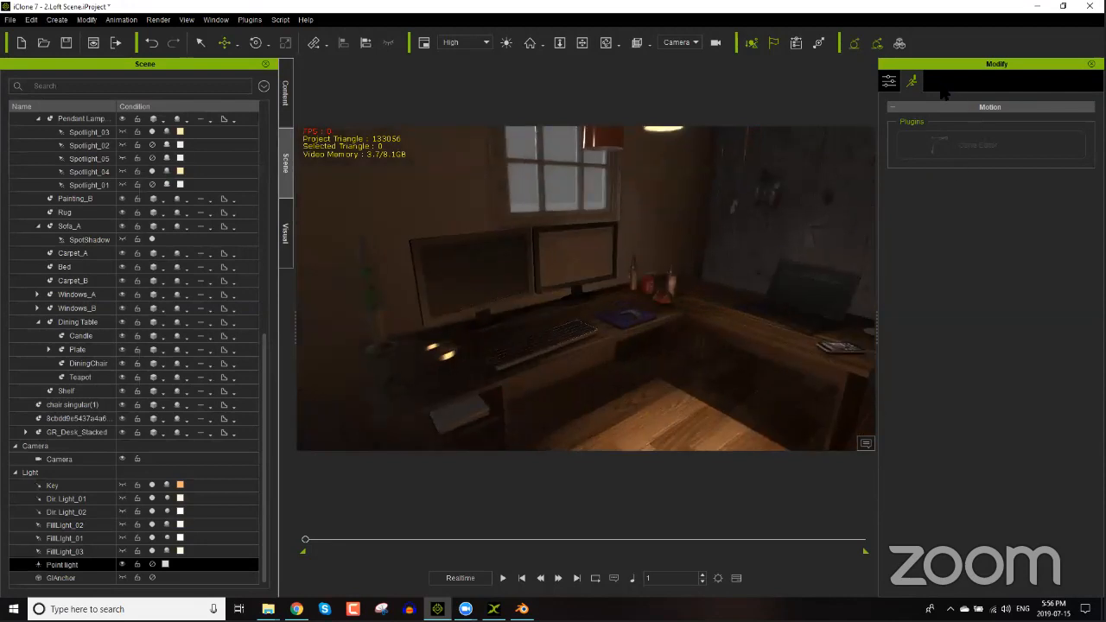
Step: Select the desk's left monitor, GR_Monitor_1, and show the texture settings of its display 1 material
left_click(936, 83)
scroll(1038, 248, "down", 10)
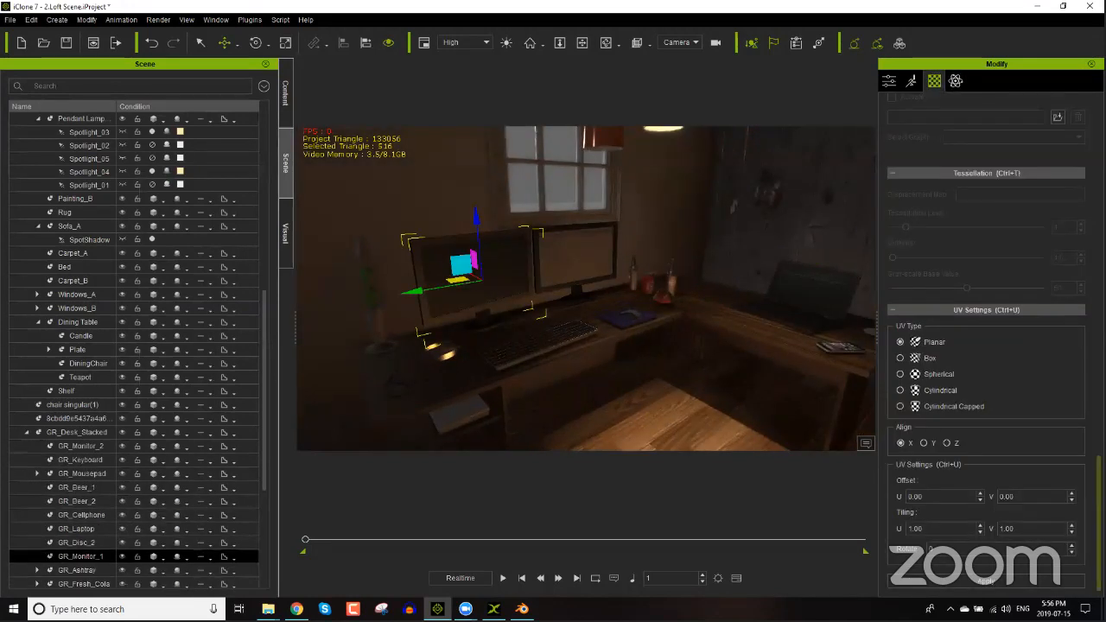
scroll(985, 303, "up", 5)
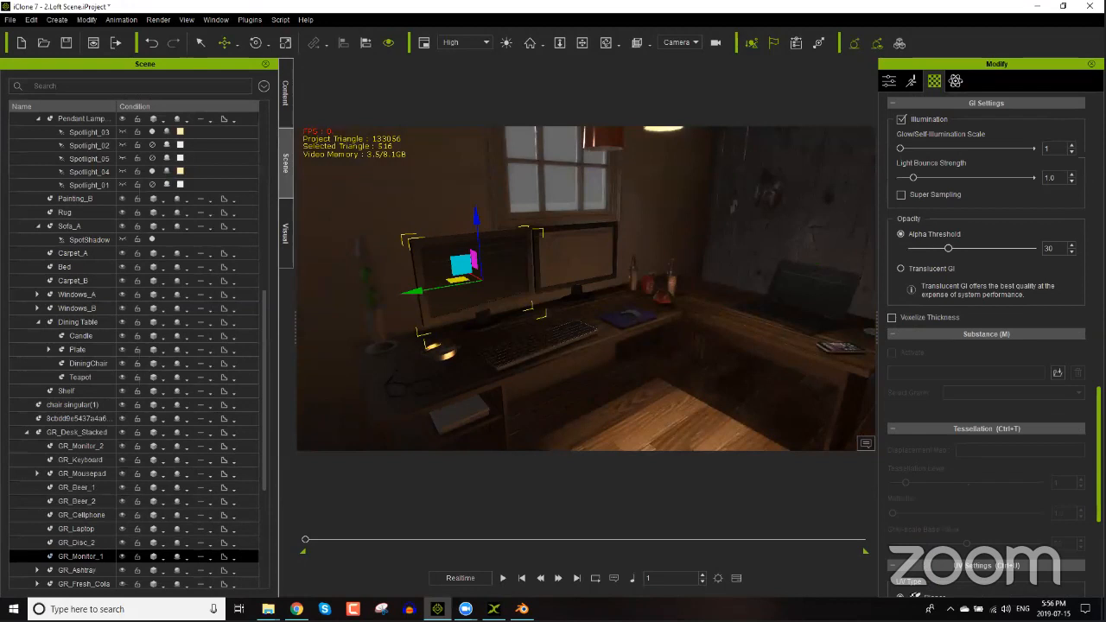
scroll(976, 192, "up", 5)
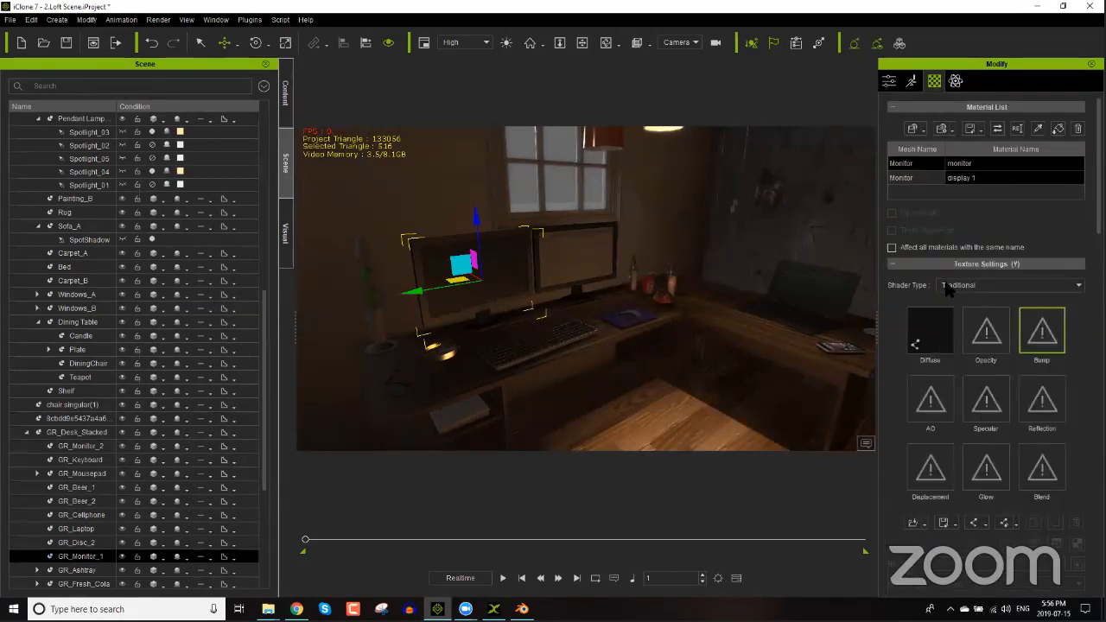
left_click(965, 178)
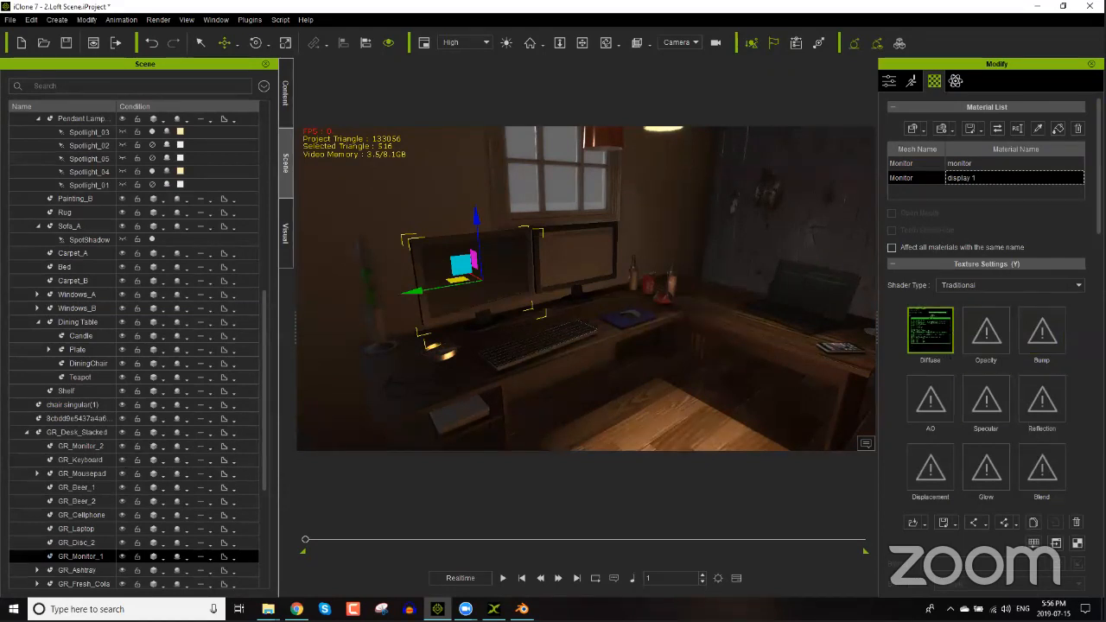
scroll(980, 309, "down", 3)
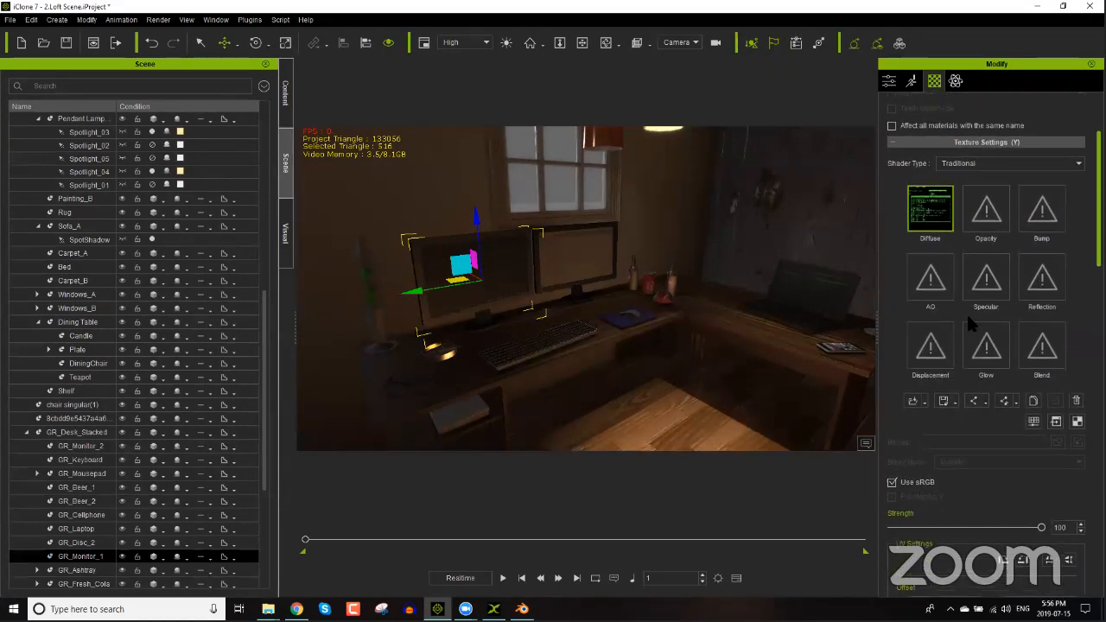
scroll(982, 337, "down", 1)
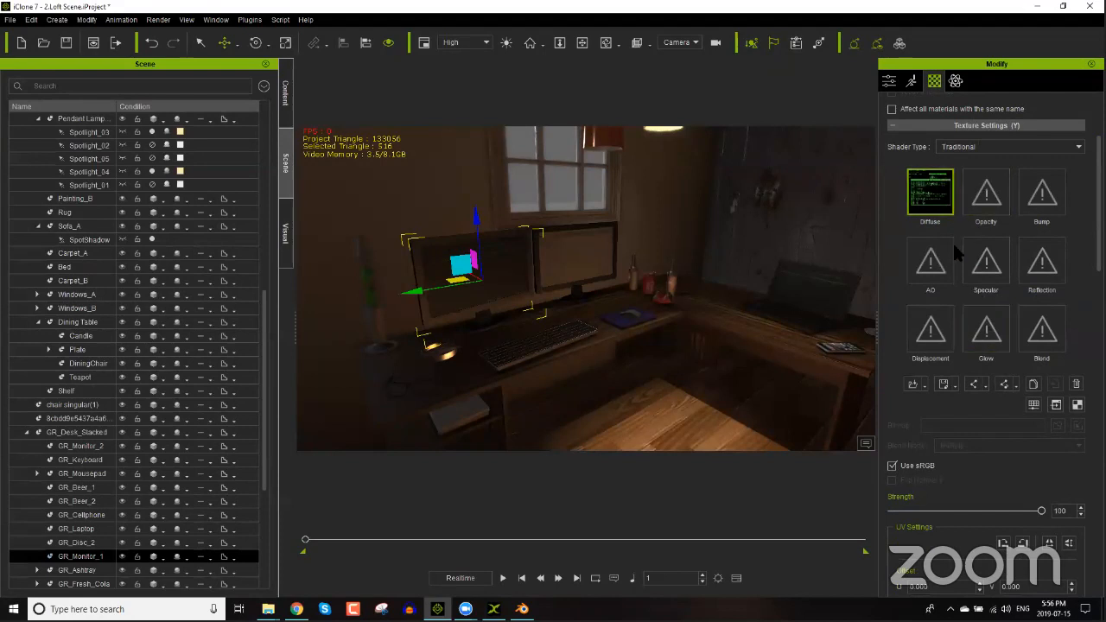
Step: Check the right monitor's diffuse texture, and save the left monitor's display 1 diffuse texture to the Desktop folder
left_click(587, 270)
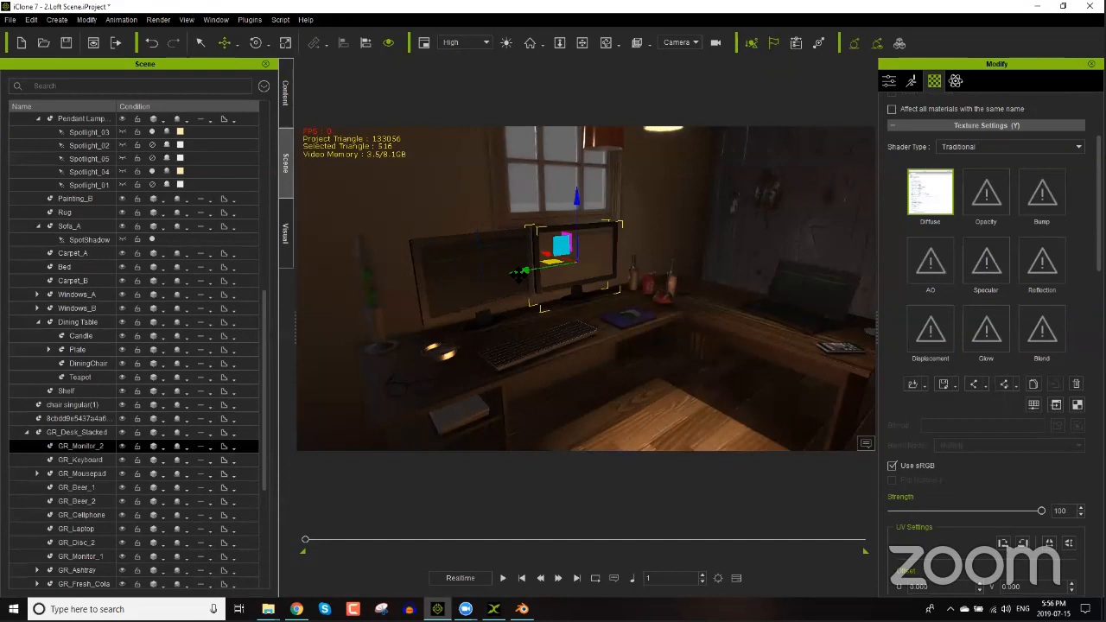
left_click(482, 269)
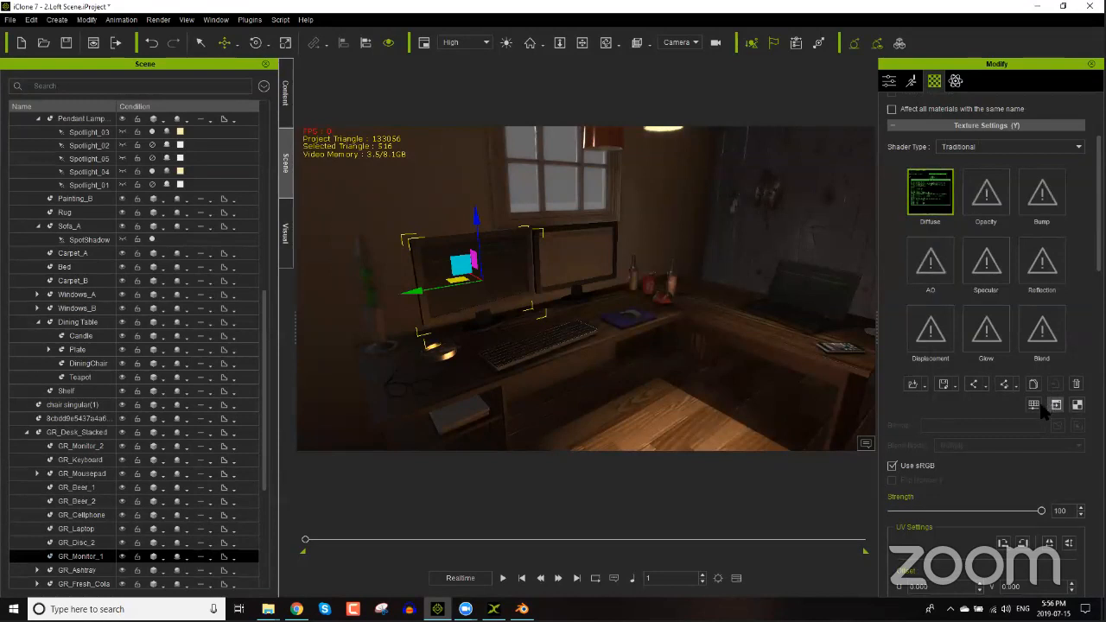
left_click(942, 386)
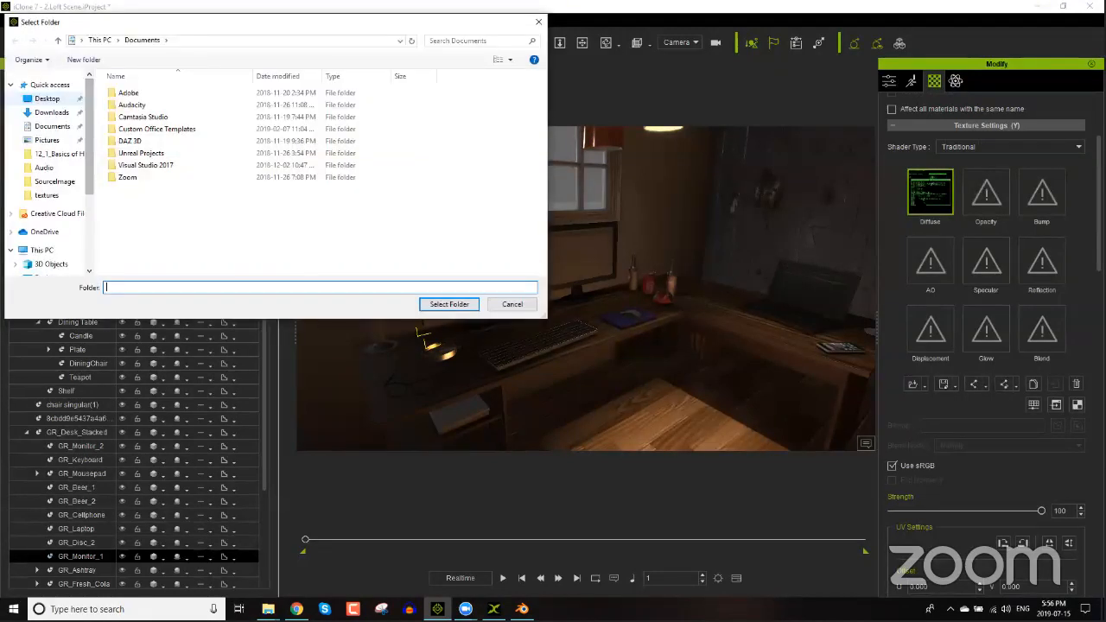
left_click(47, 98)
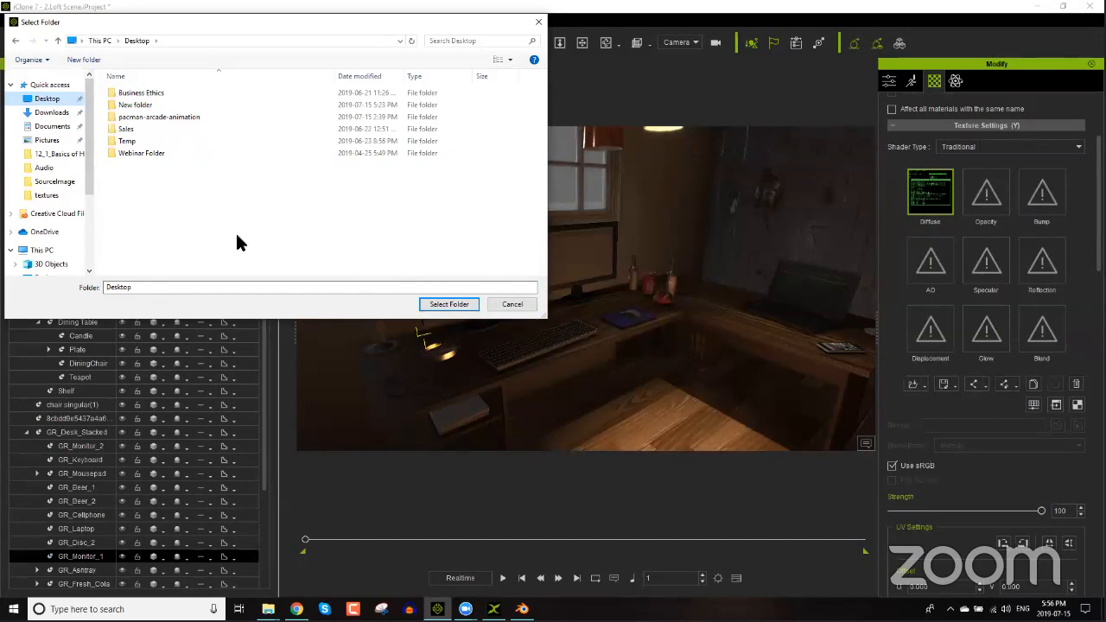
left_click(441, 304)
Step: Load display 1__Diffuse from the Desktop as the left monitor screen's Glow texture and set its strength to 100
left_click(992, 339)
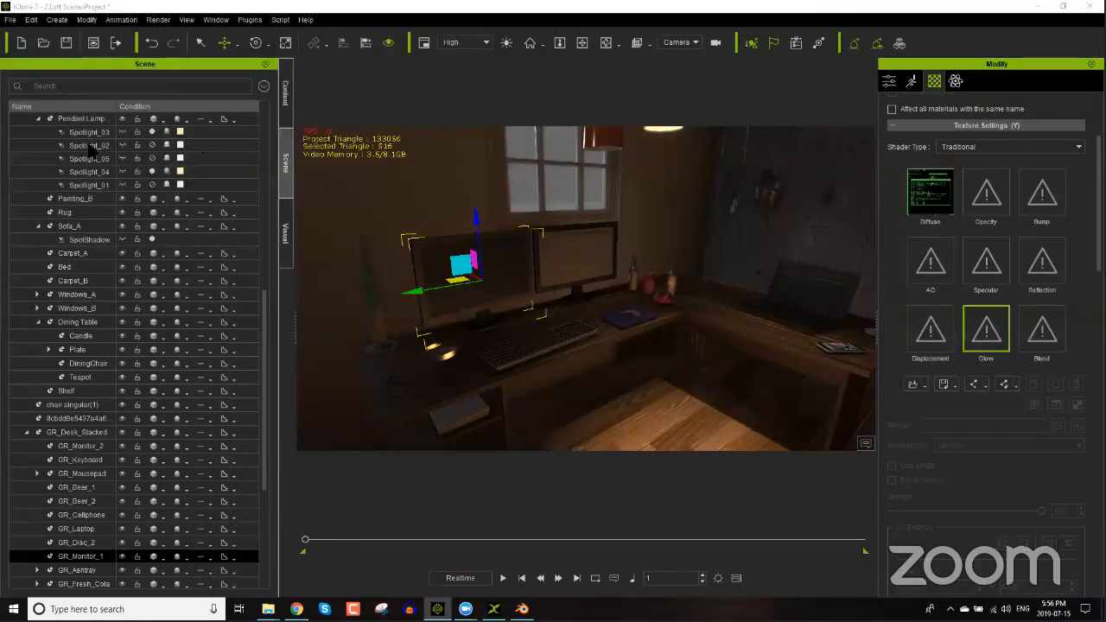
left_click(151, 164)
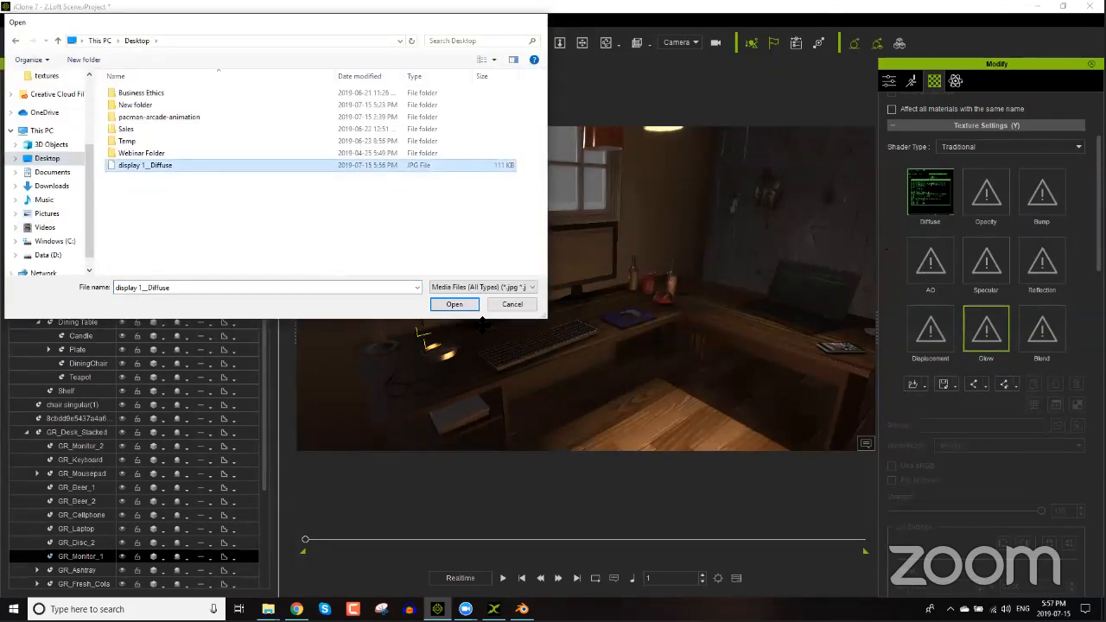
left_click(455, 304)
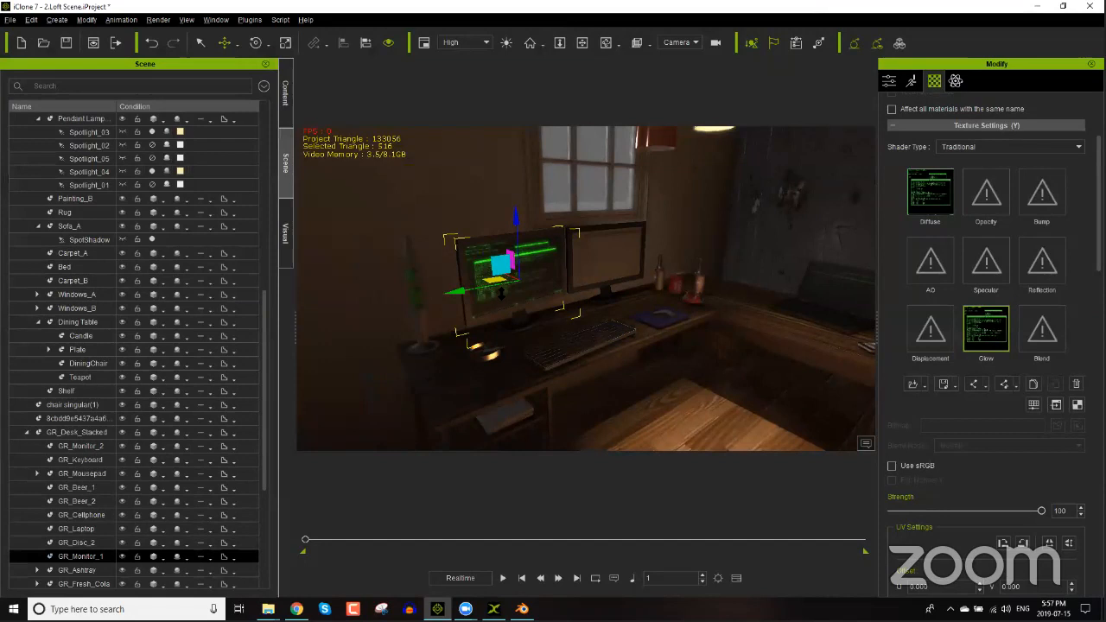
middle_click_drag(477, 296, 500, 291)
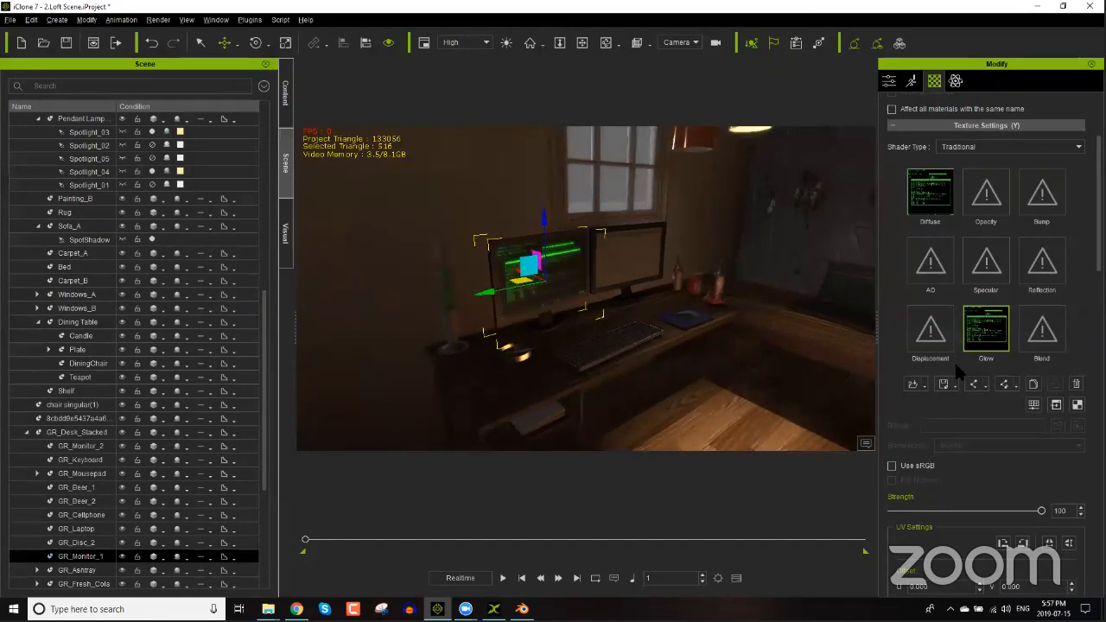
left_click_drag(954, 511, 1078, 501)
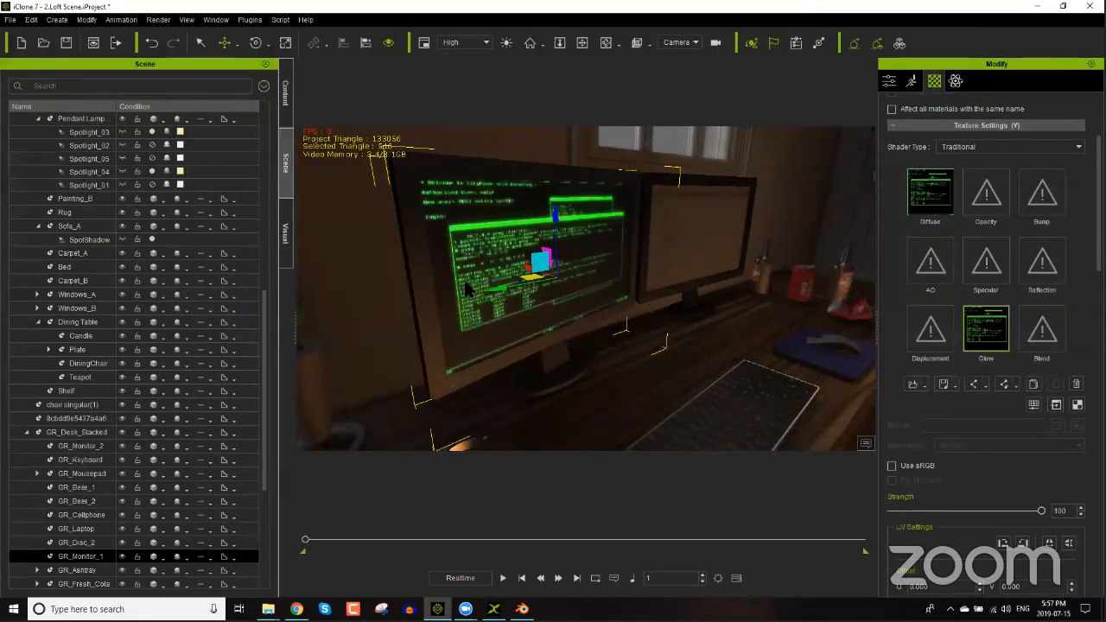
Step: Turn off the Key light, both directional lights and the three fill lights in the scene's light list
left_click_drag(263, 406, 264, 456)
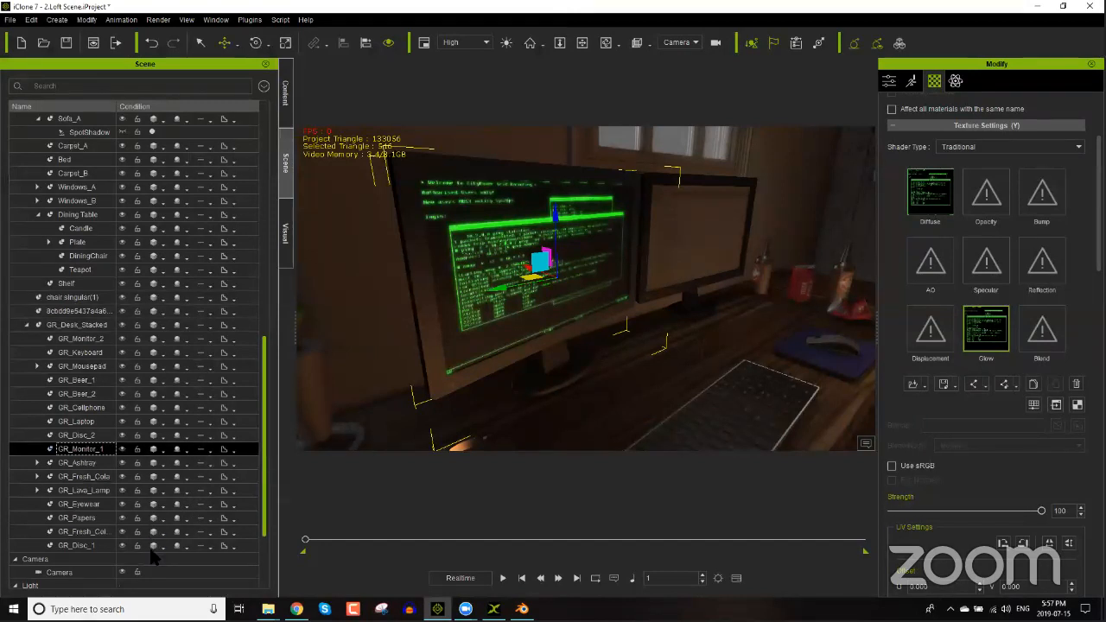
scroll(152, 489, "down", 3)
left_click(153, 489)
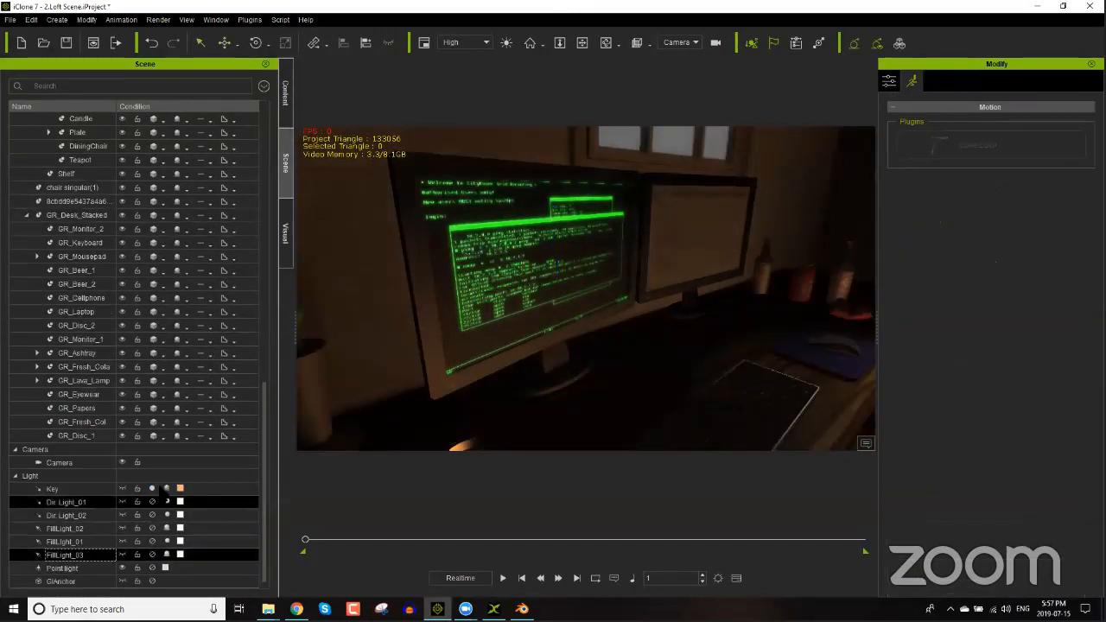
Step: Turn off the HDR effect in the visual settings and set the ambient light color to black, #000000
left_click(286, 231)
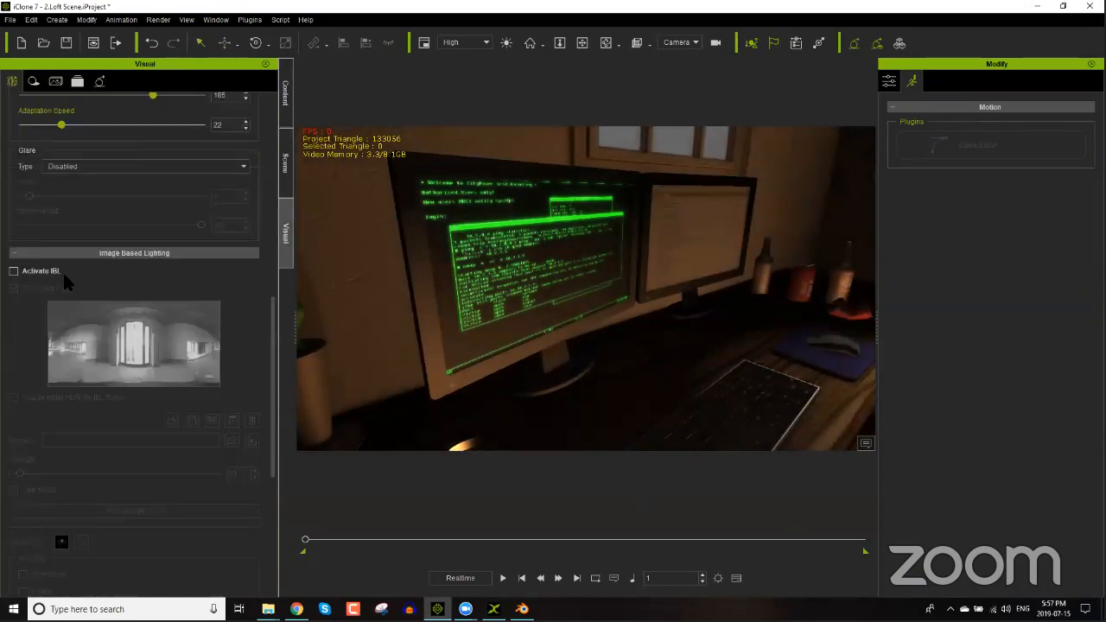
scroll(130, 374, "down", 5)
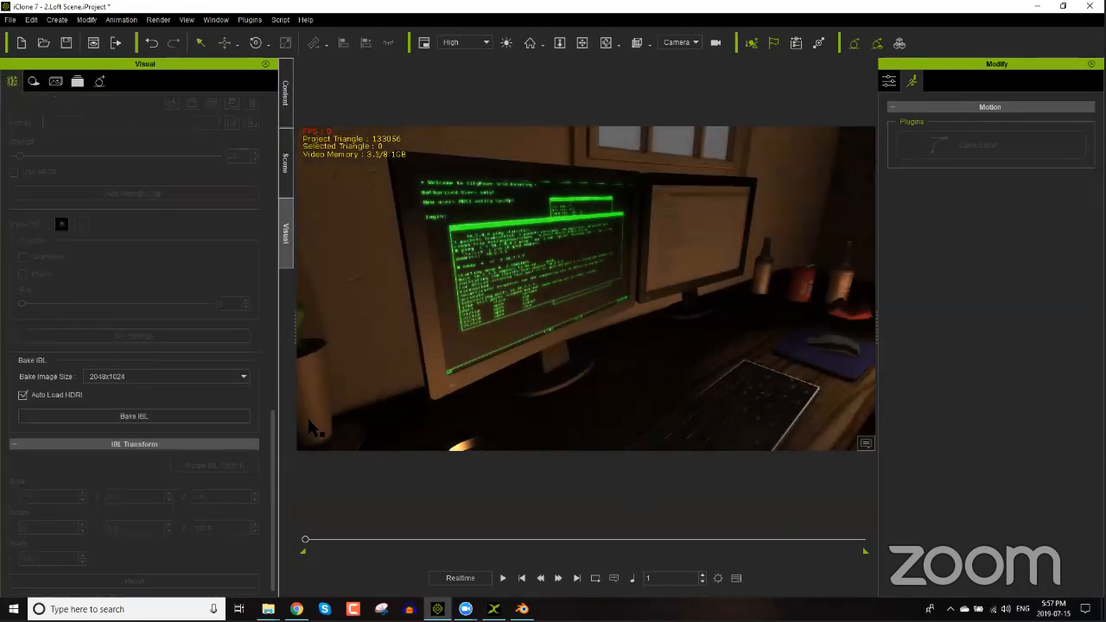
scroll(273, 443, "up", 5)
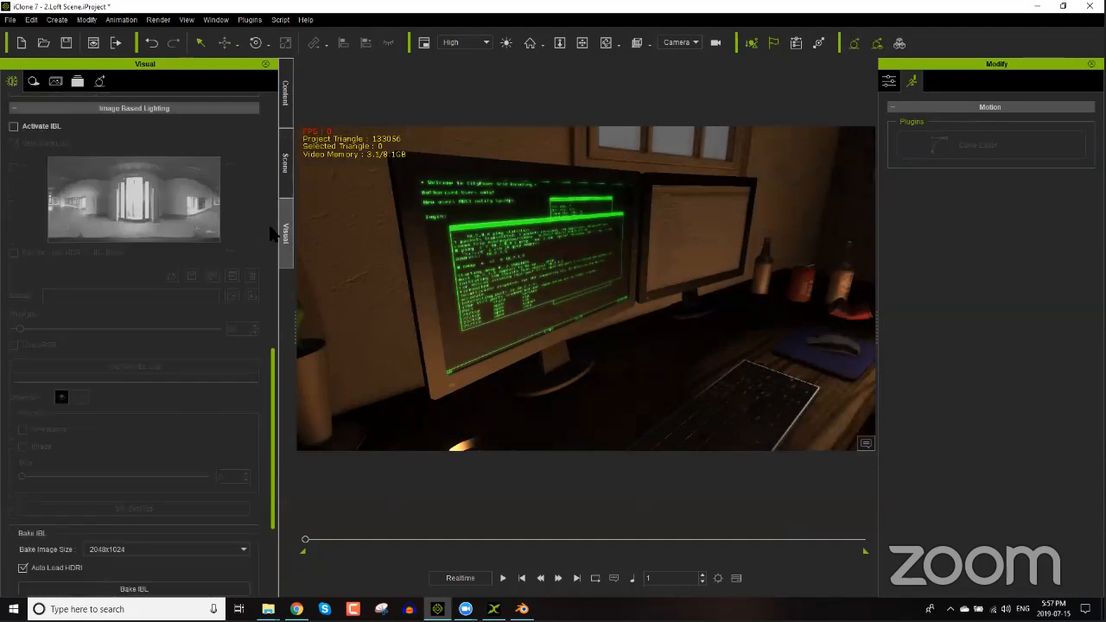
scroll(98, 342, "up", 10)
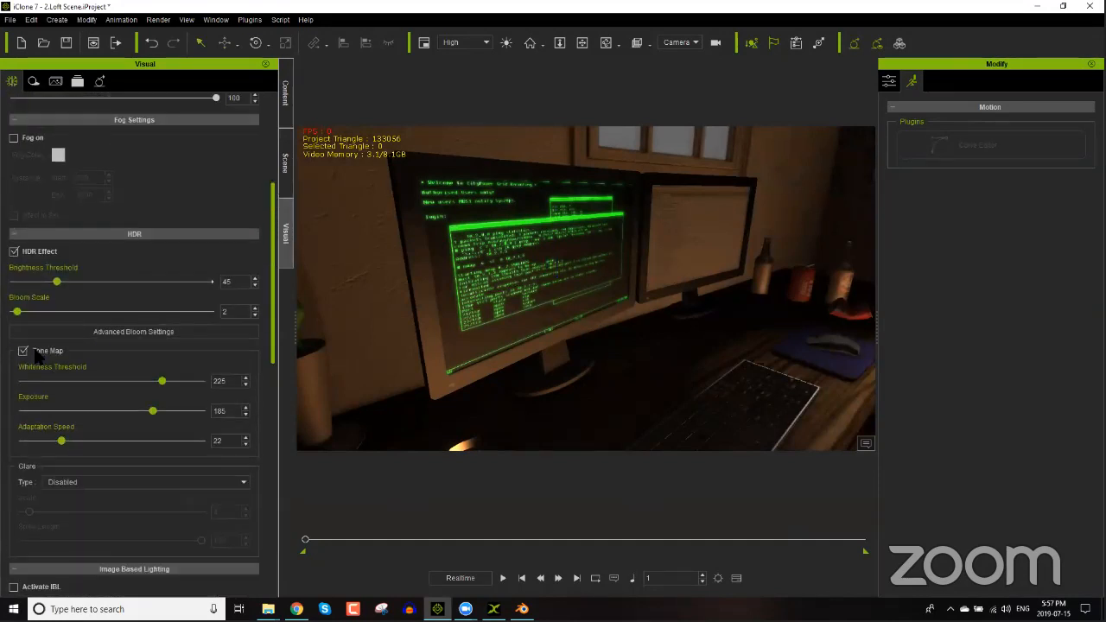
left_click_drag(273, 298, 273, 279)
left_click(14, 343)
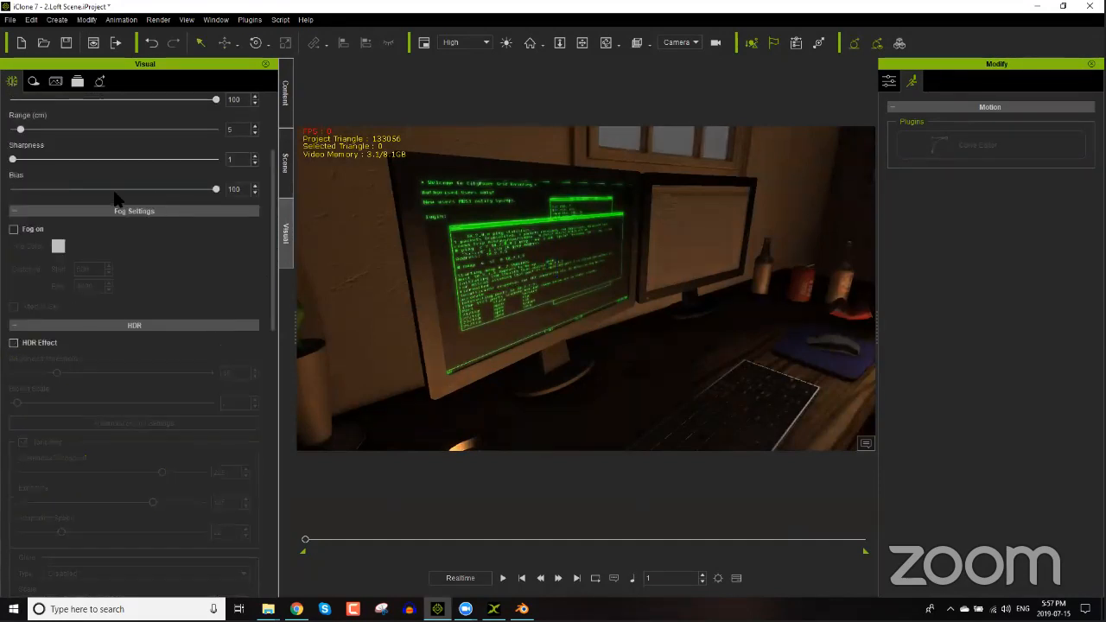
scroll(82, 135, "up", 3)
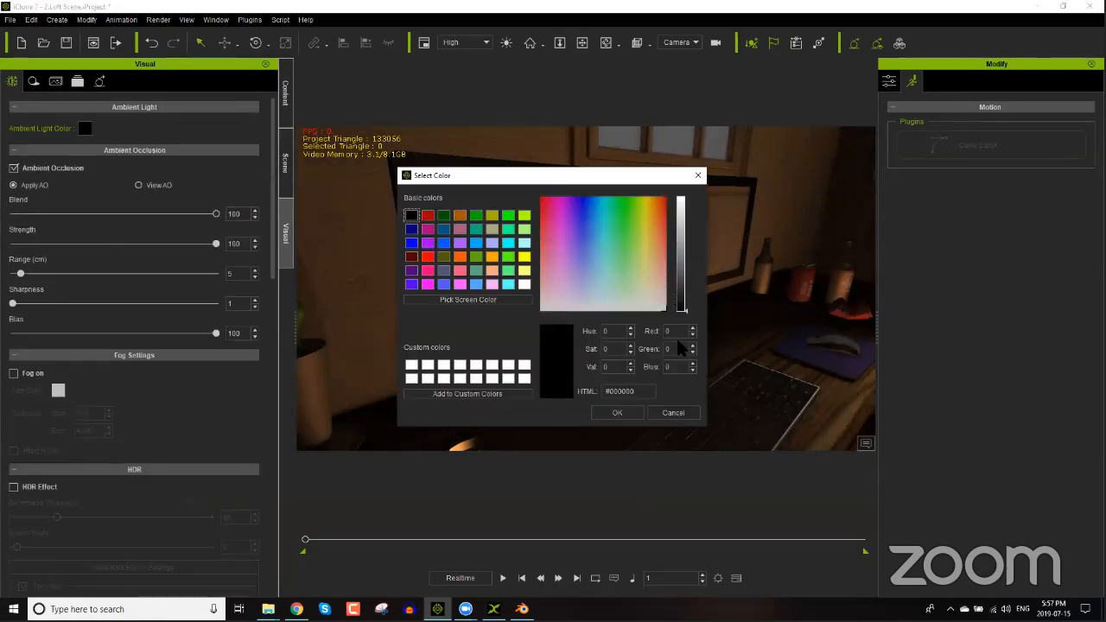
left_click(616, 412)
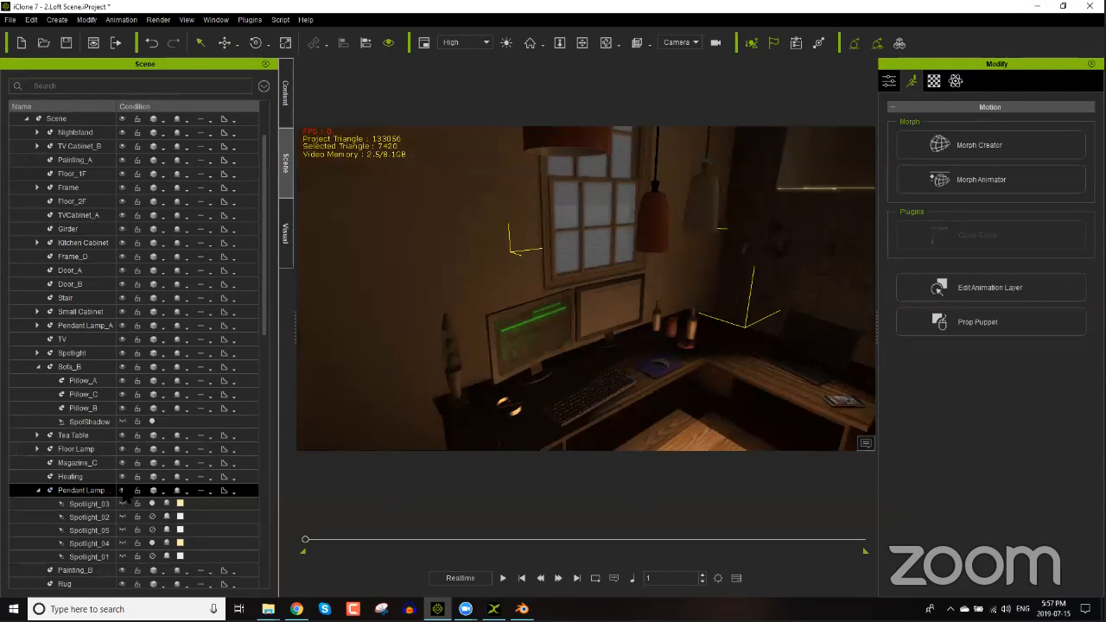
Step: Turn off Spotlight_03 and Spotlight_04 under the pendant lamp
left_click(136, 503)
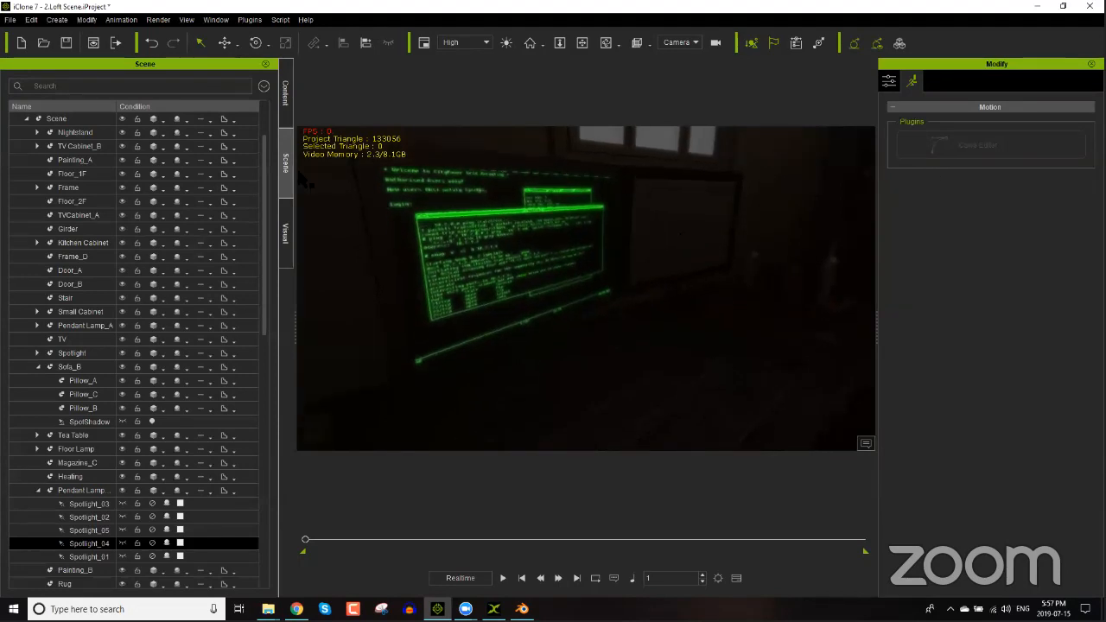
Step: Set the global illumination's diffuse bounce strength to about 19.9 and its specular bounce strength to 8.7
left_click(283, 229)
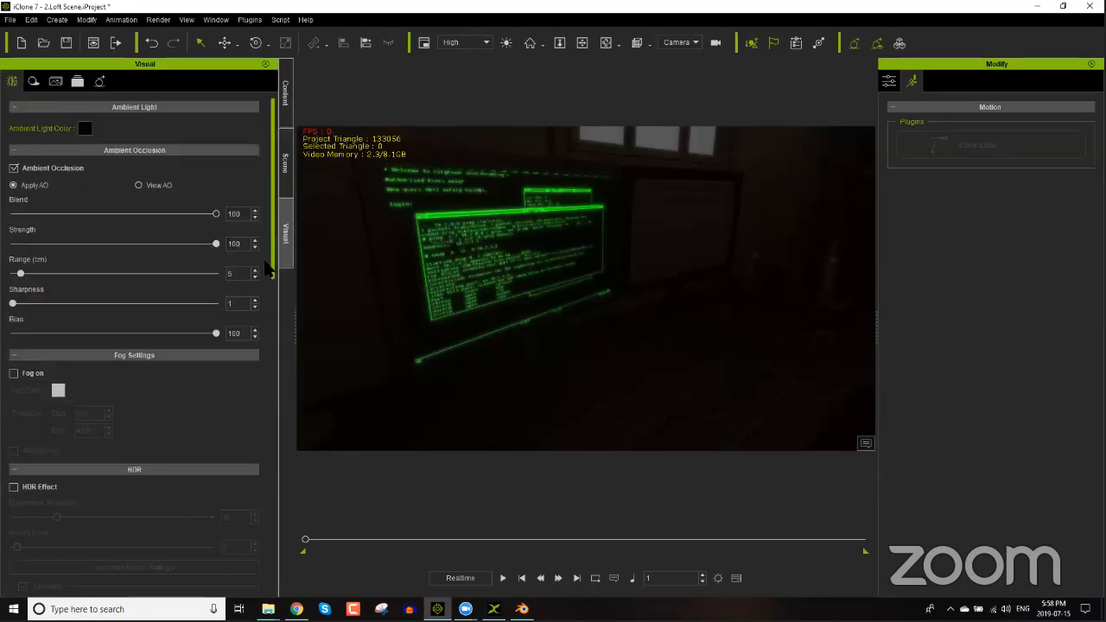
left_click_drag(266, 269, 265, 548)
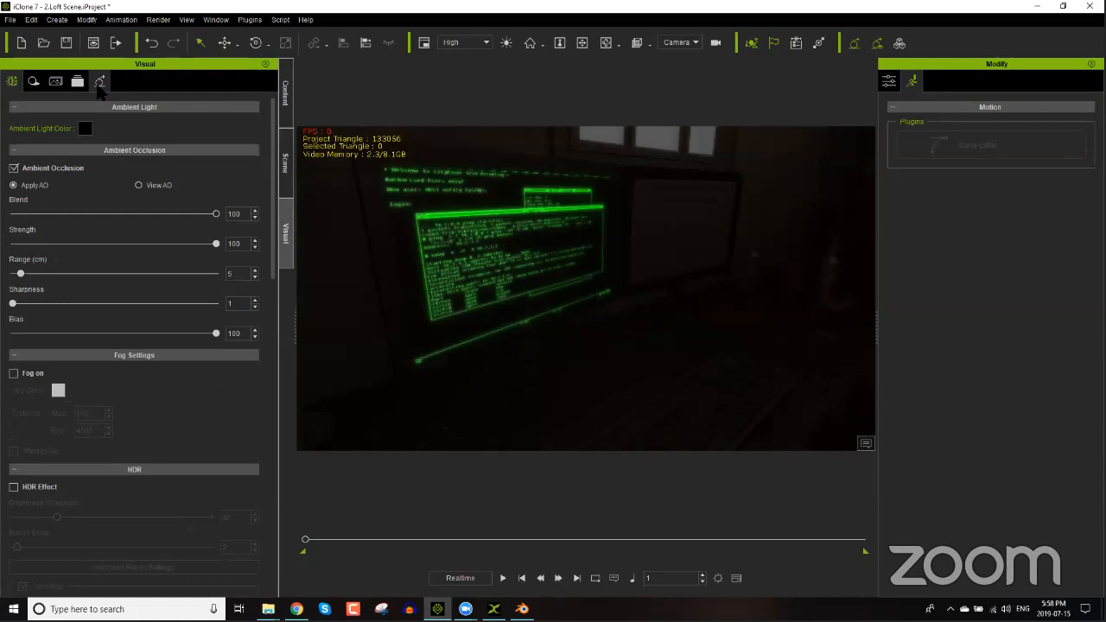
left_click(99, 82)
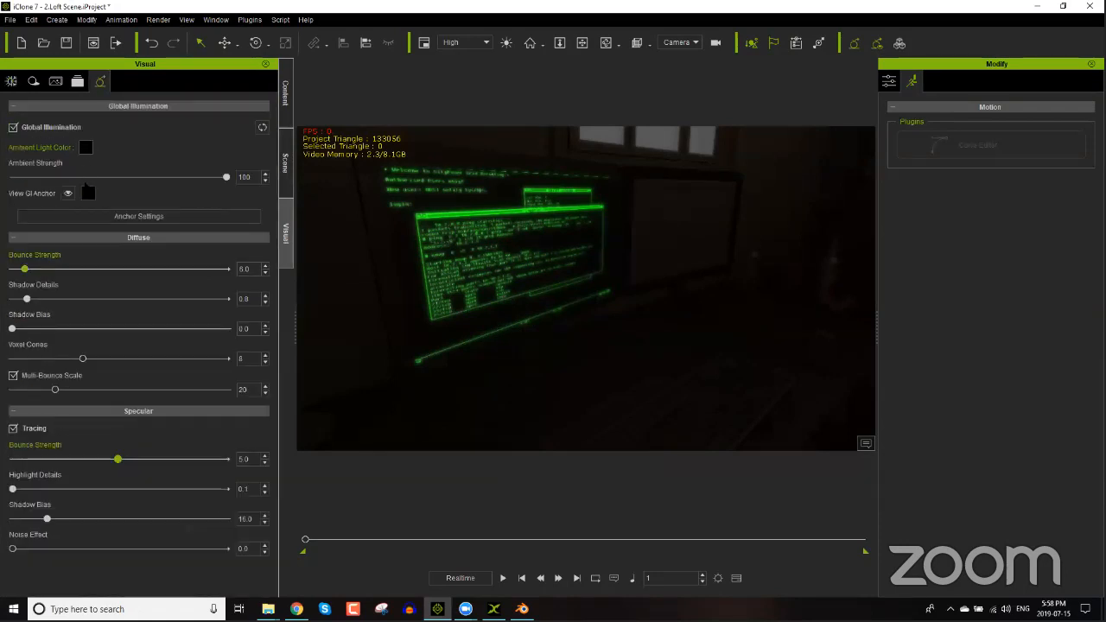
left_click_drag(25, 268, 110, 269)
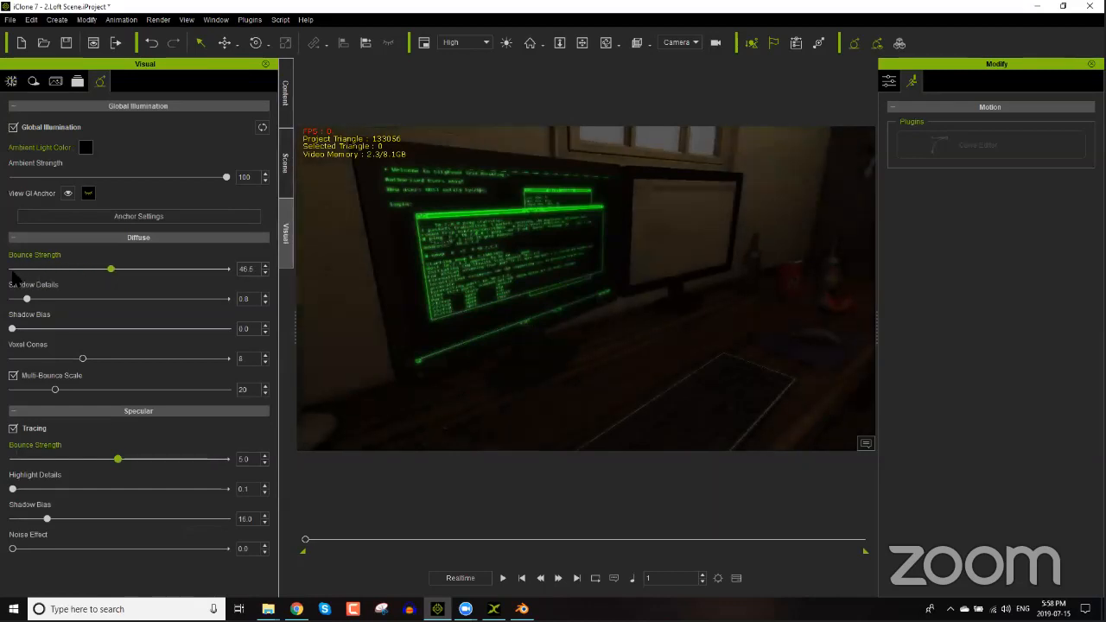
left_click(55, 269)
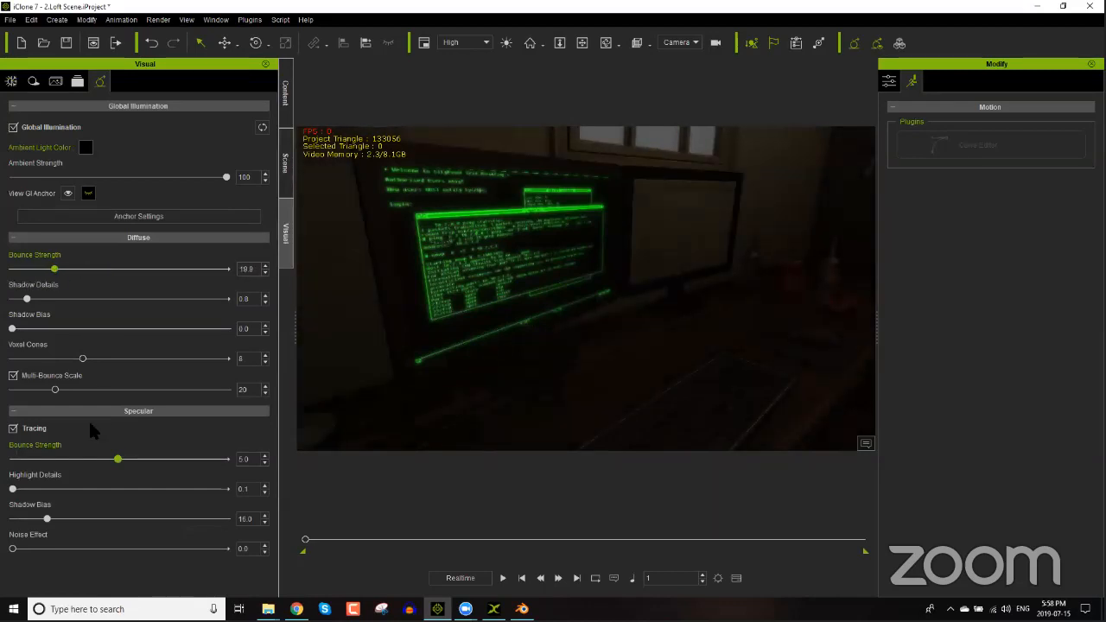
left_click_drag(117, 462, 212, 462)
left_click(195, 459)
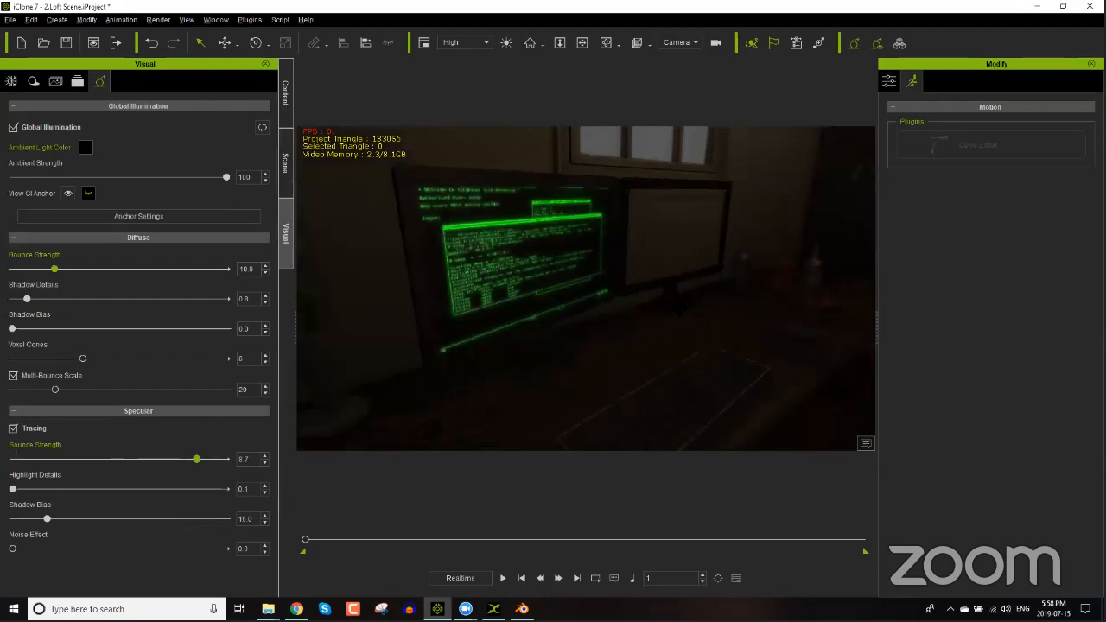
Step: Set the global illumination's ambient light color to near-black #090909 and reopen that color for editing
scroll(679, 294, "down", 2)
right_click_drag(641, 303, 587, 316)
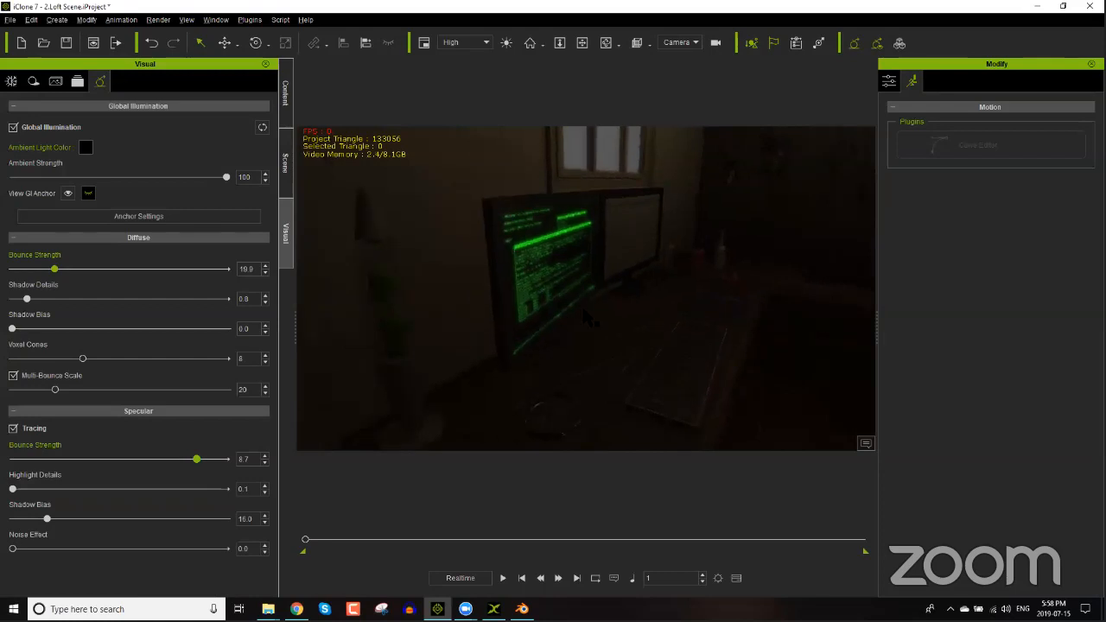
left_click(85, 147)
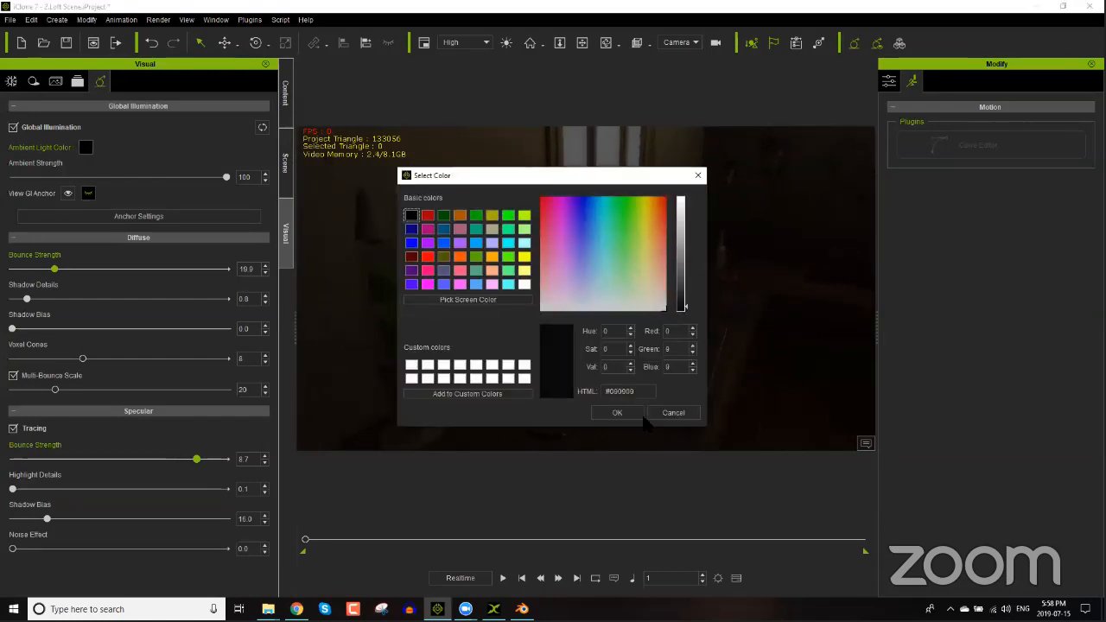
left_click(620, 412)
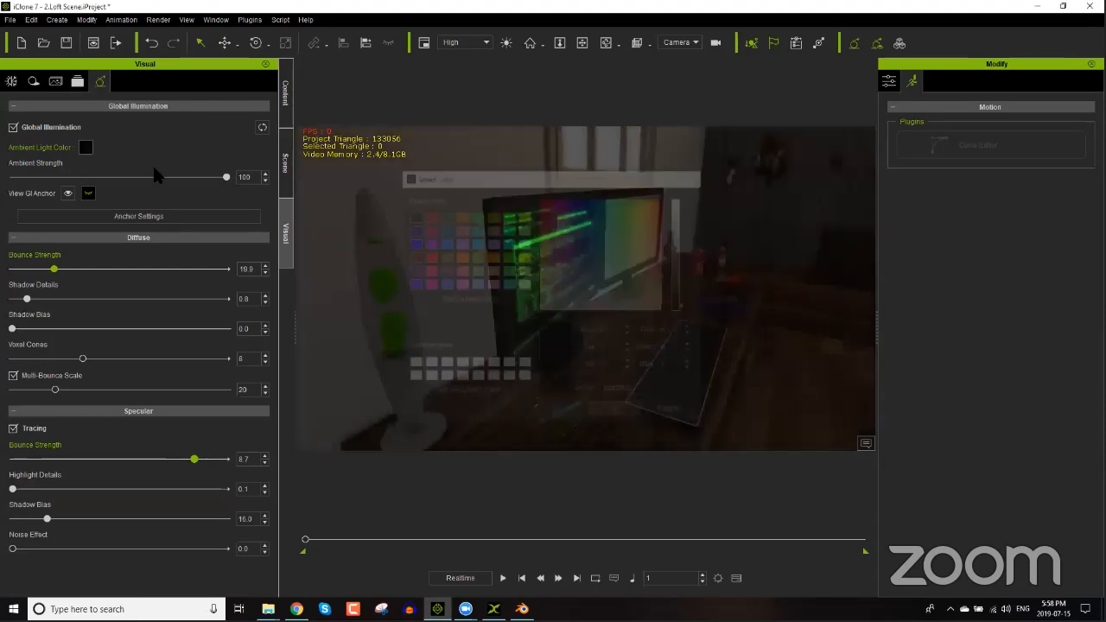
left_click(90, 149)
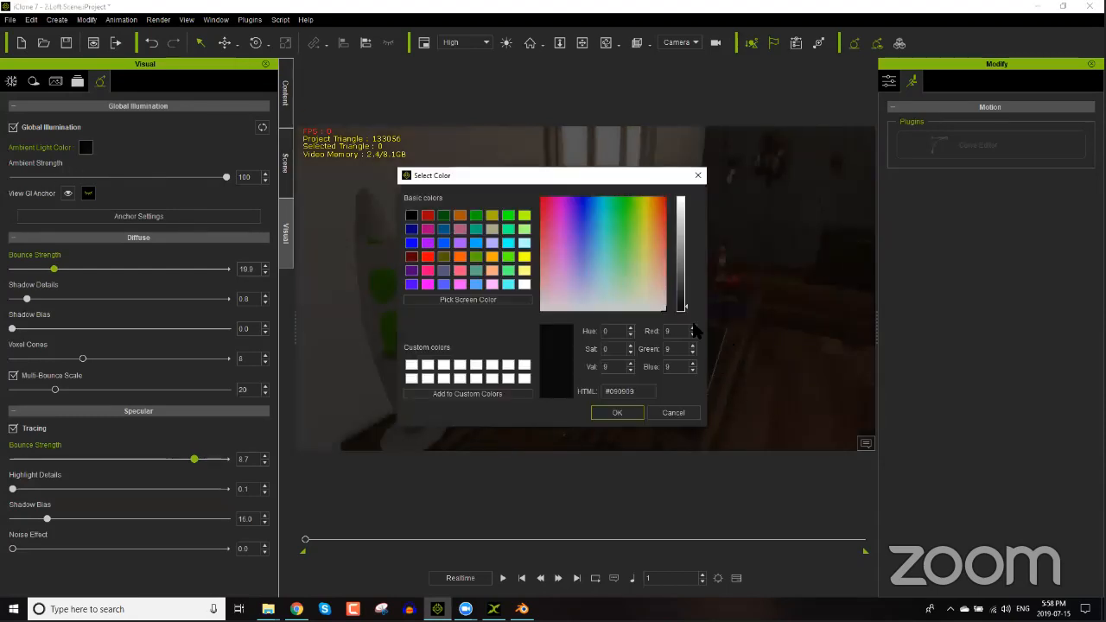
Step: Darken the Global Illumination ambient light color to almost black and inspect the monitors on the desk
left_click_drag(682, 307, 682, 322)
left_click(622, 412)
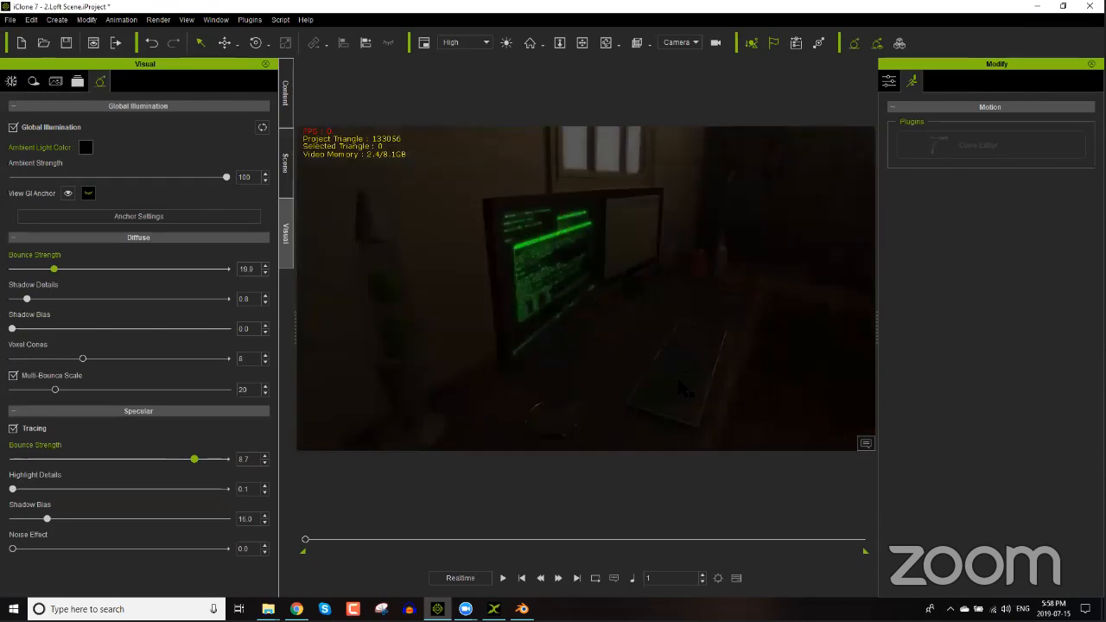
right_click_drag(637, 398, 658, 365)
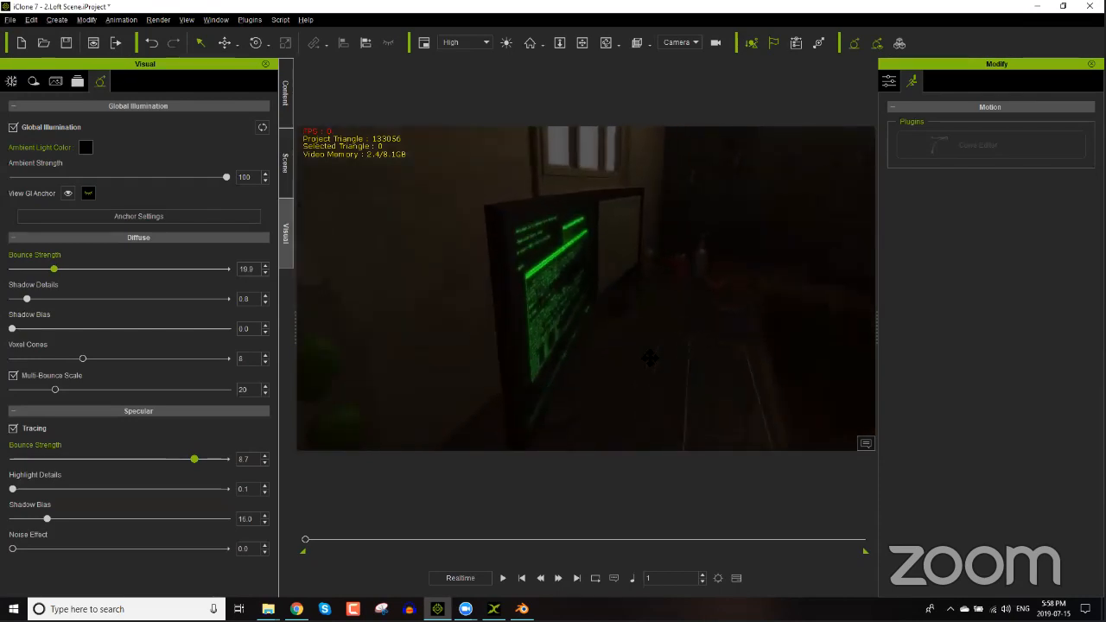
middle_click_drag(658, 364, 628, 333)
right_click_drag(627, 332, 633, 346)
middle_click_drag(634, 345, 624, 337)
scroll(623, 336, "up", 3)
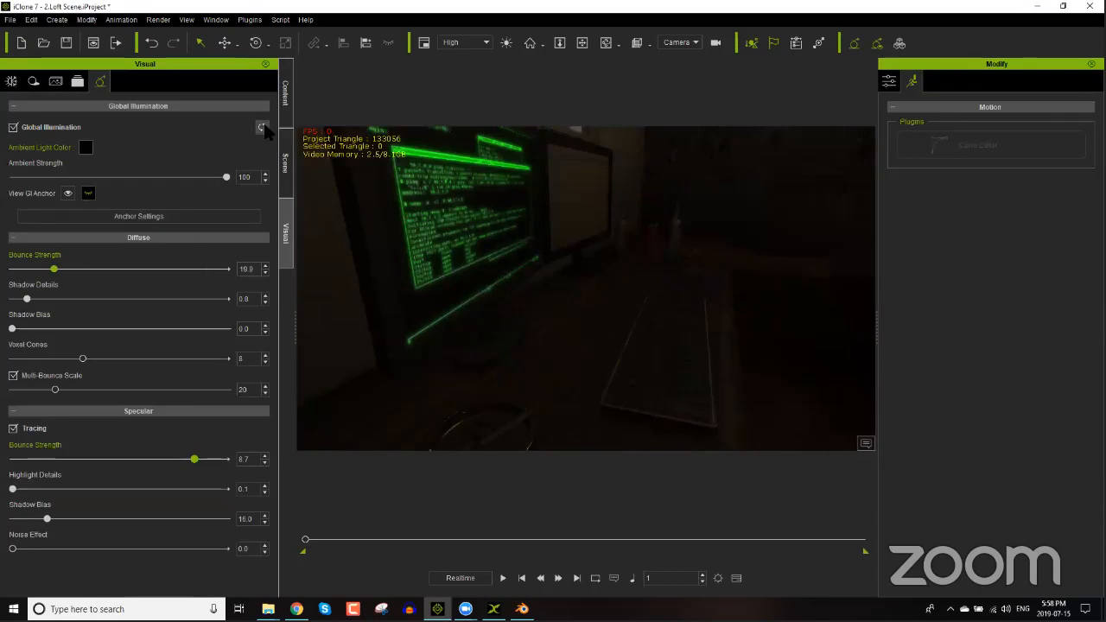
Step: Select the desk set and raise its material's Glow/Self-Illumination Scale and Light Bounce Strength in the GI settings
left_click(429, 249)
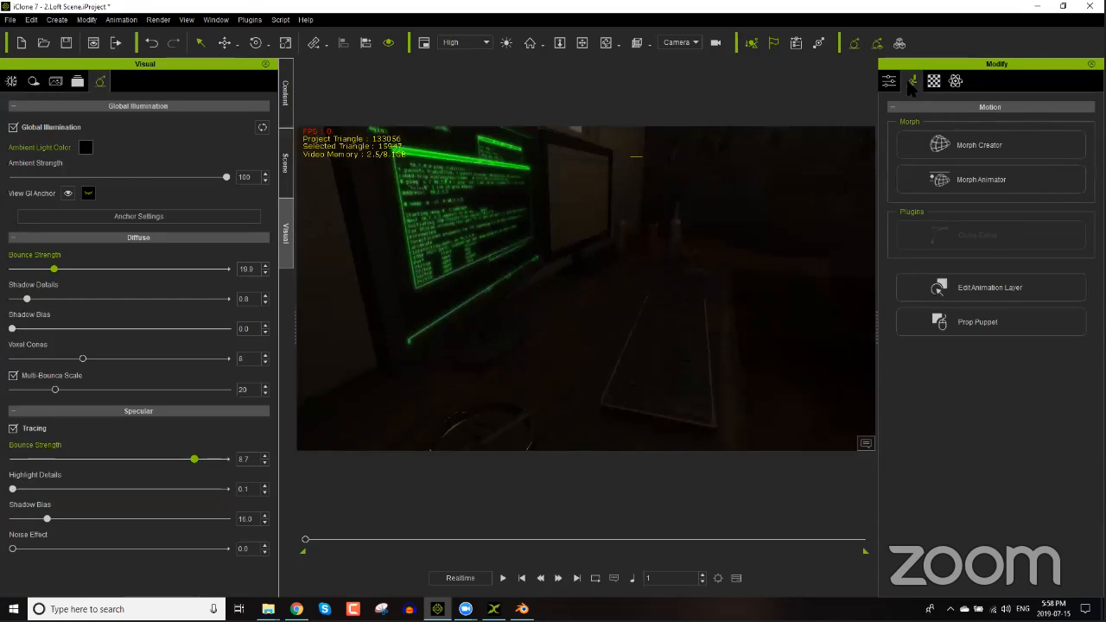
left_click(934, 80)
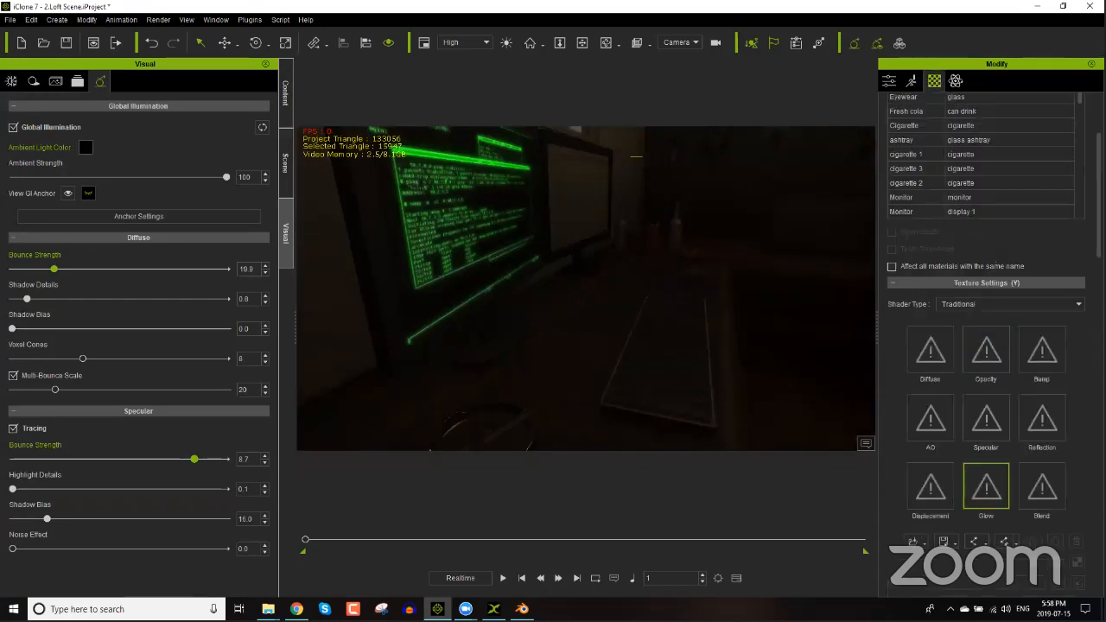
left_click_drag(1097, 194, 1098, 360)
scroll(901, 291, "down", 8)
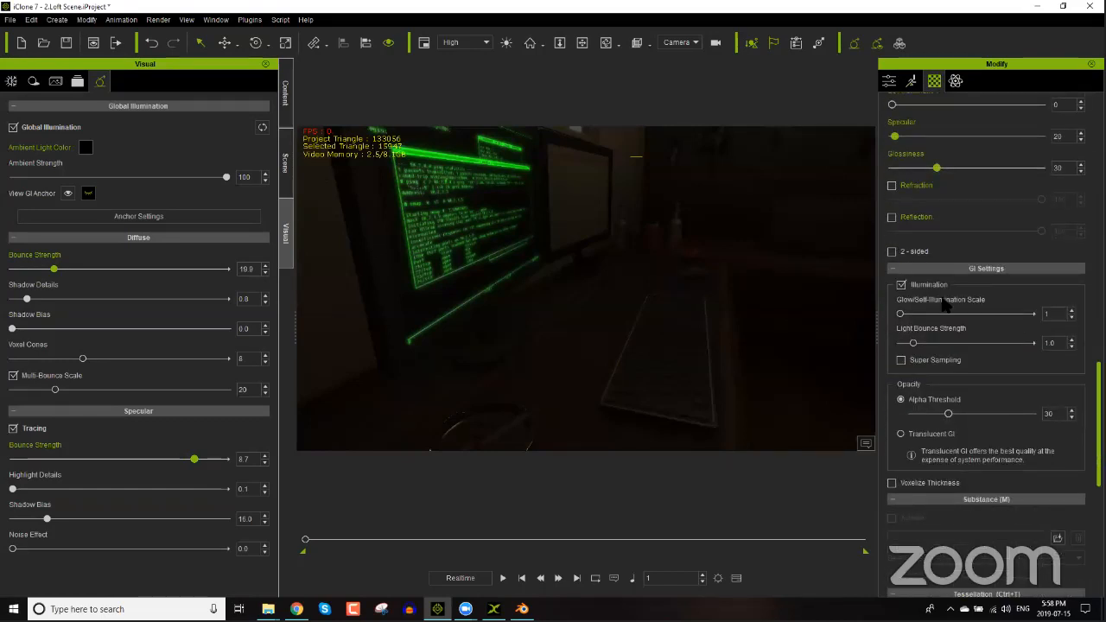
left_click_drag(900, 286, 951, 314)
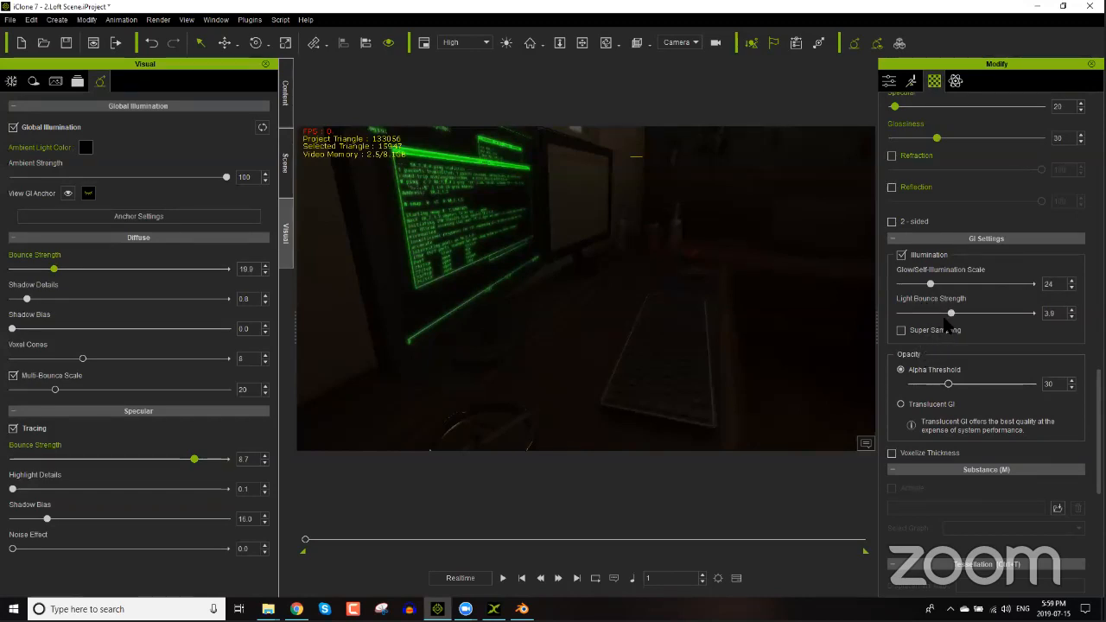
left_click_drag(951, 313, 974, 313)
left_click_drag(931, 285, 1006, 284)
Step: Set the green-text monitor screen's Glow/Self-Illumination Scale to 44 and its Light Bounce Strength to 4.4
left_click(470, 279)
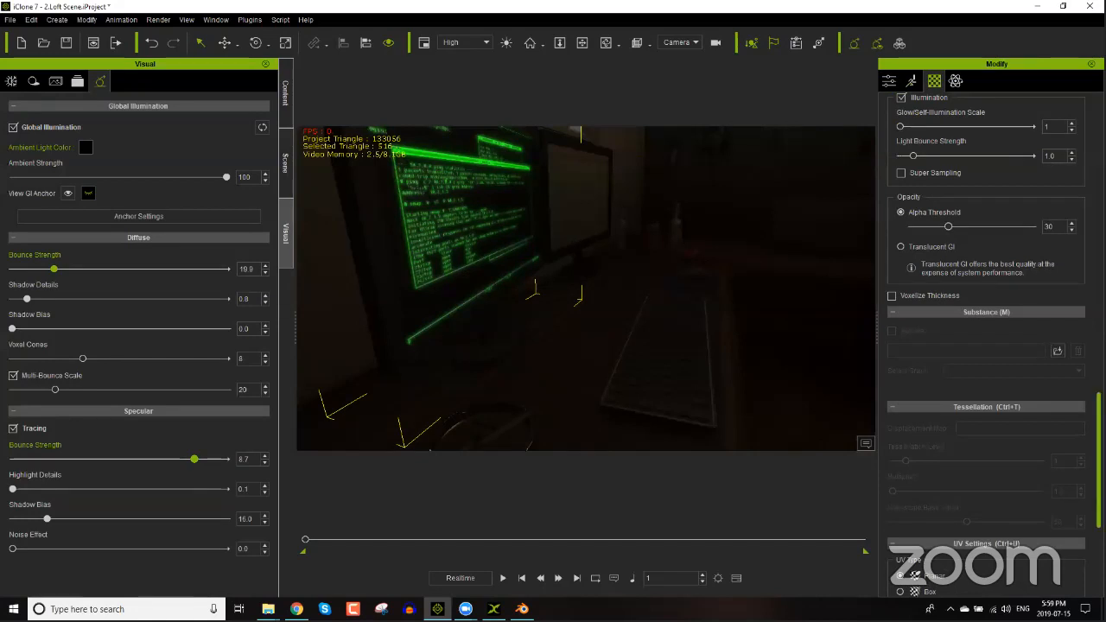
scroll(967, 154, "down", 5)
scroll(967, 156, "down", 1)
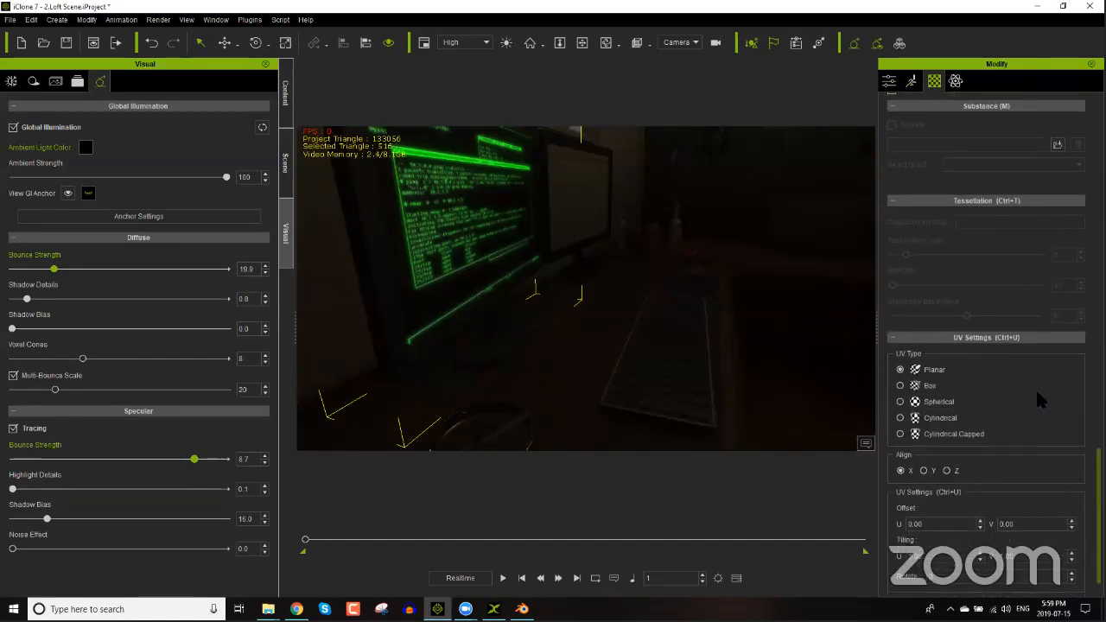
scroll(901, 328, "up", 9)
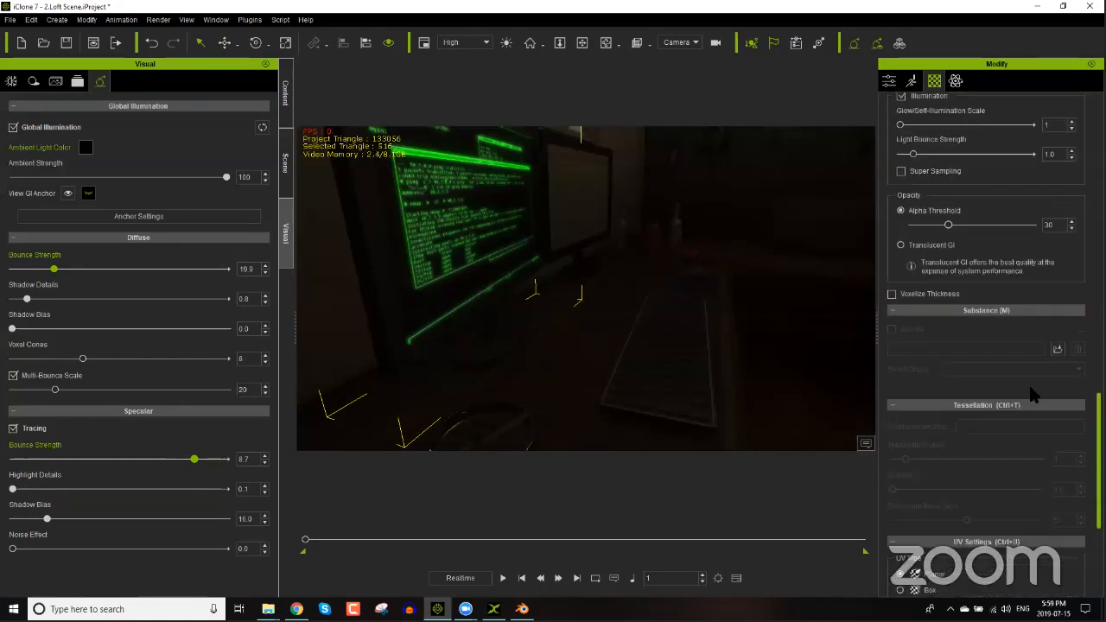
scroll(900, 328, "up", 1)
left_click_drag(901, 323, 955, 325)
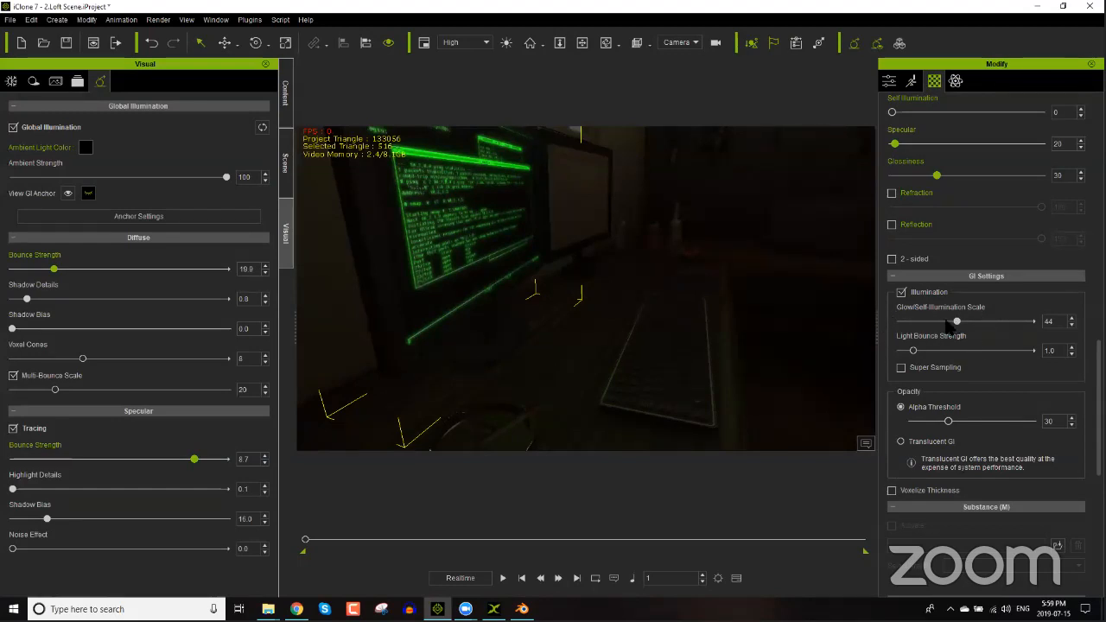
middle_click_drag(543, 323, 503, 308)
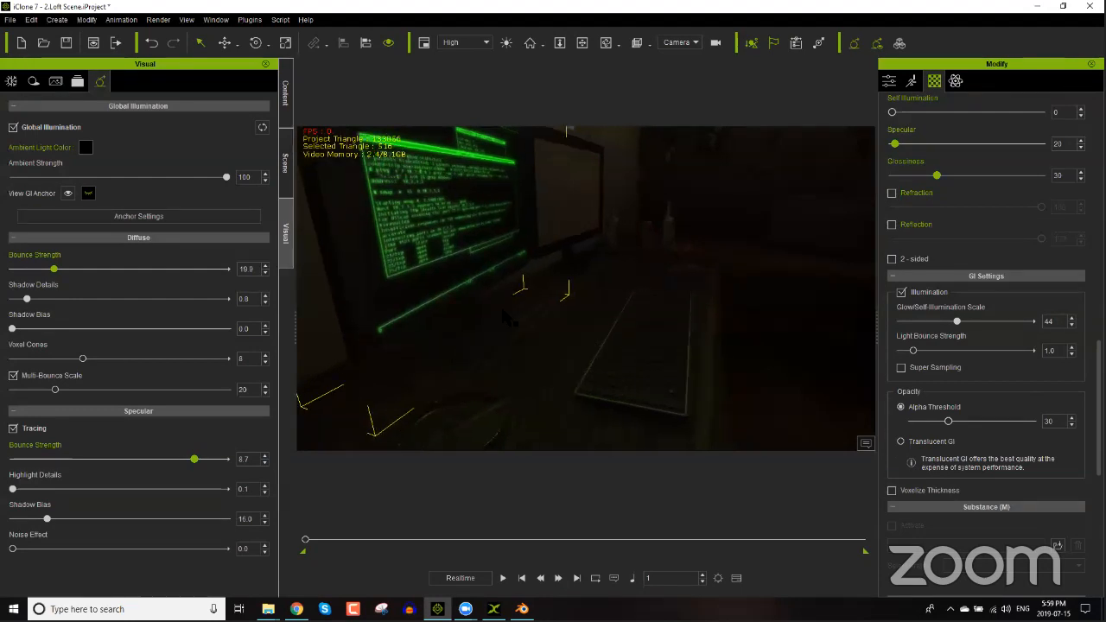
left_click_drag(914, 352, 957, 353)
scroll(658, 285, "down", 6)
Step: Select the Pac-Man arcade cabinet and set its Glow/Self-Illumination Scale to 30
right_click_drag(658, 285, 518, 333)
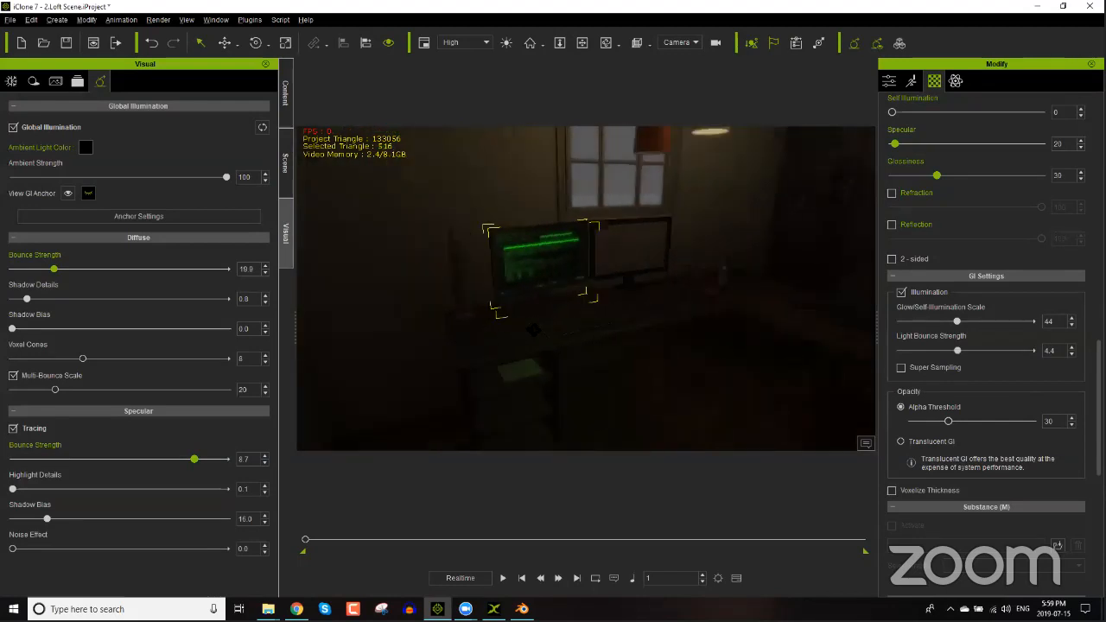
right_click_drag(670, 335, 436, 335)
right_click_drag(611, 325, 851, 318)
scroll(816, 305, "down", 1)
left_click(622, 216)
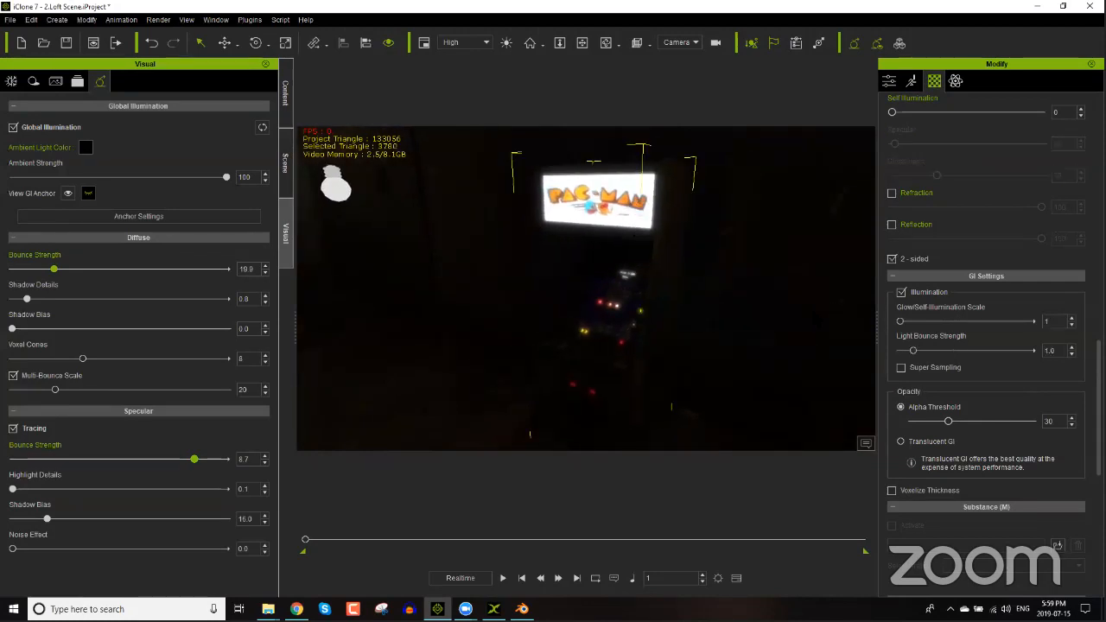
left_click_drag(908, 321, 937, 320)
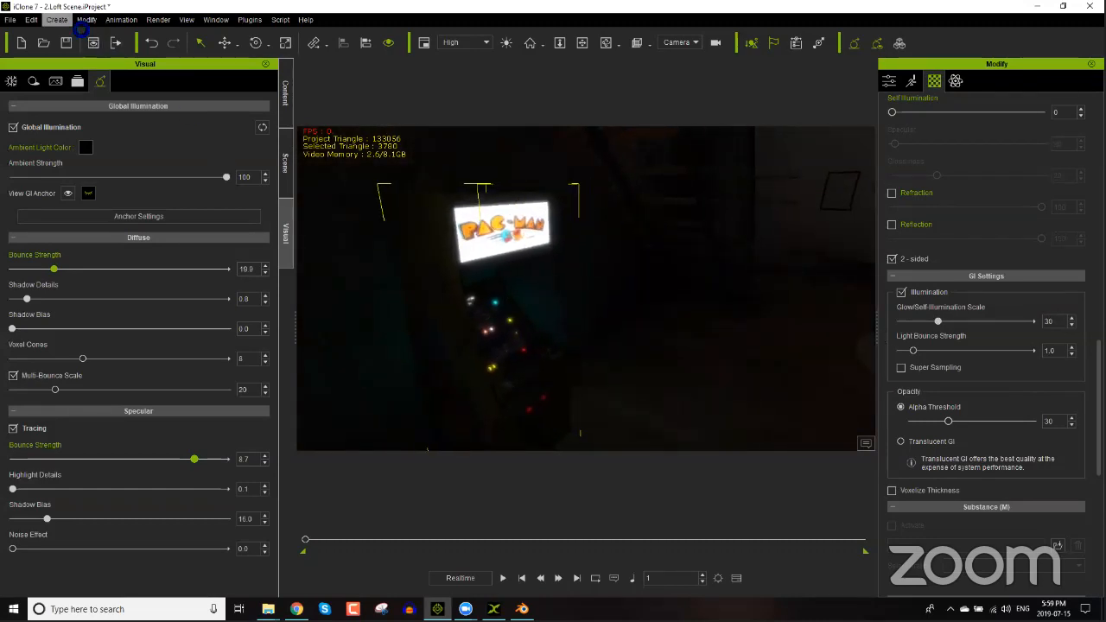
Step: Create a box primitive in the scene and focus on it
left_click(57, 19)
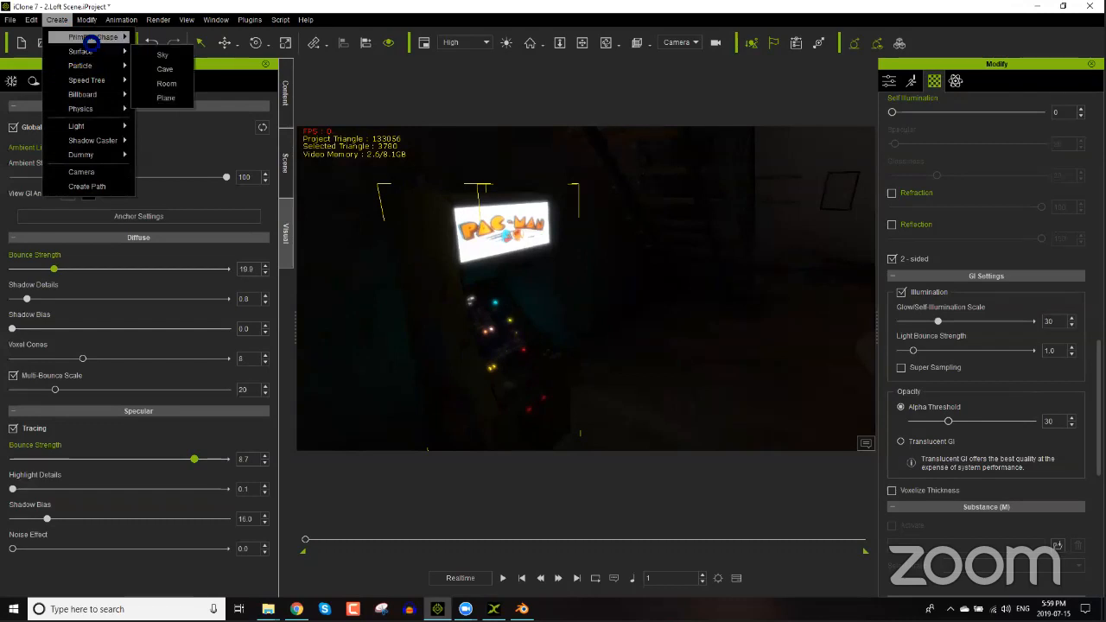
mouse_move(93, 38)
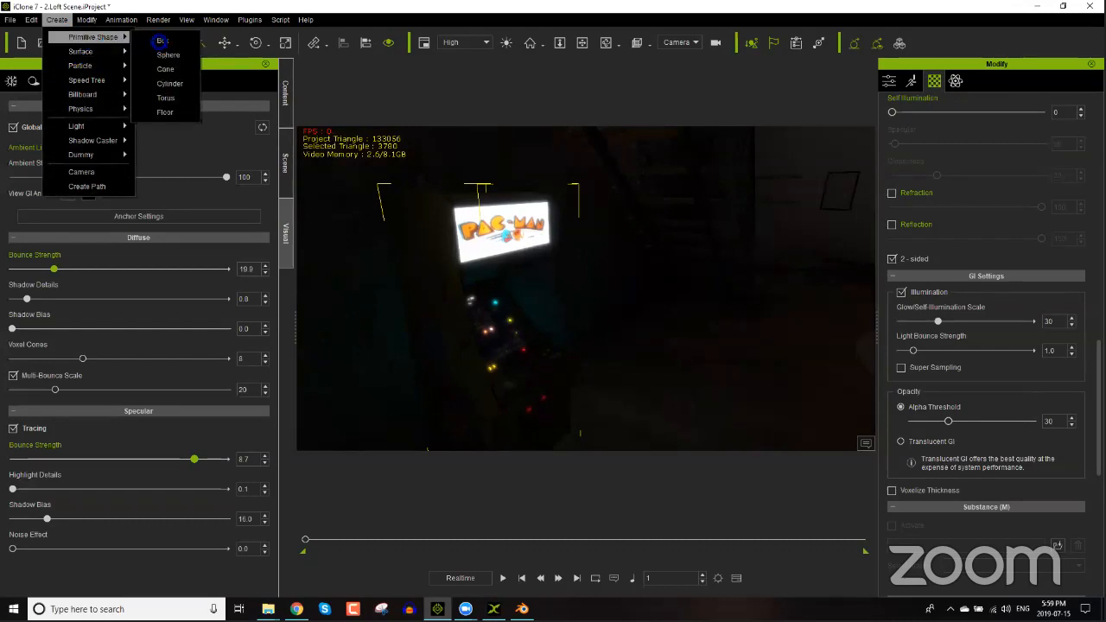
left_click(161, 40)
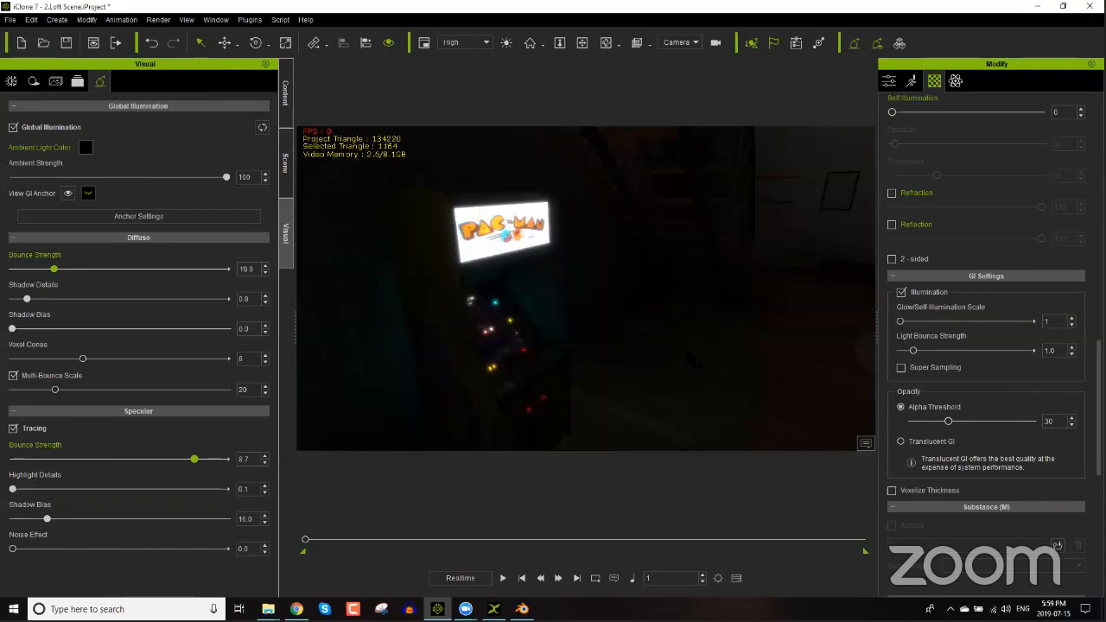
key("f")
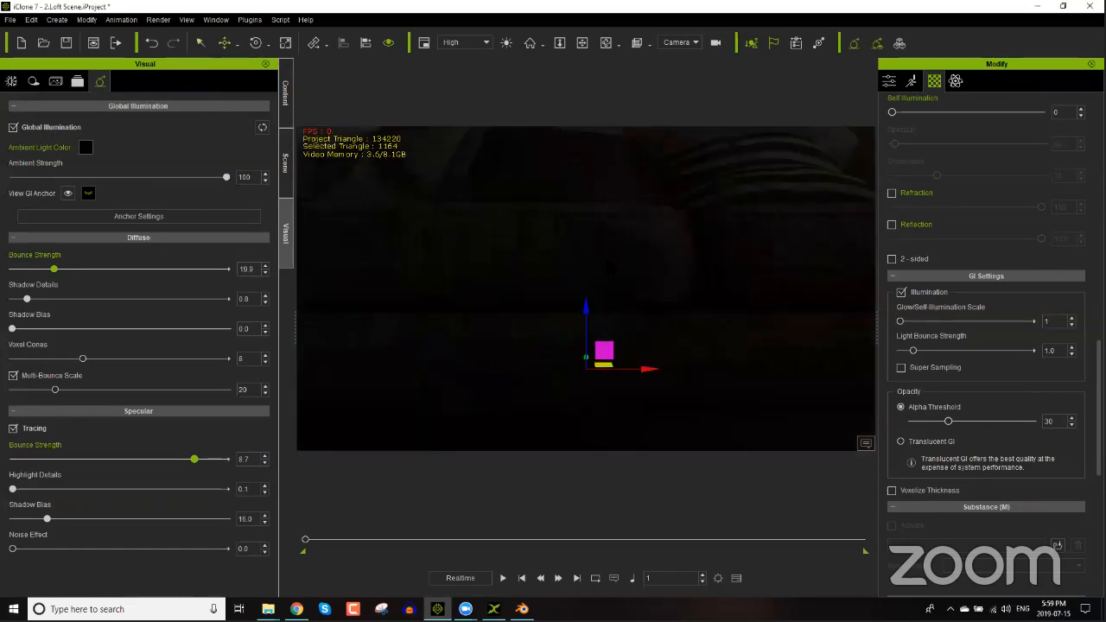
Step: Move the box across the floor near the Pac-Man cabinet to check the light on it, and delete it
scroll(586, 289, "down", 3)
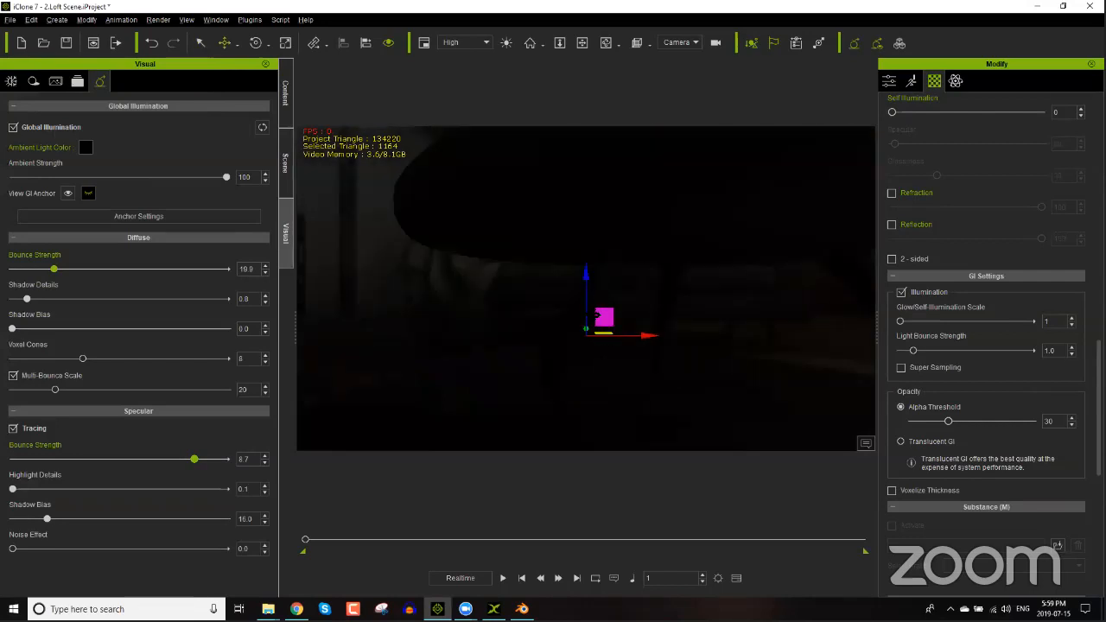
scroll(585, 293, "down", 5)
right_click_drag(596, 298, 718, 443)
left_click_drag(603, 299, 734, 228)
right_click_drag(539, 281, 709, 319)
left_click_drag(402, 278, 514, 323)
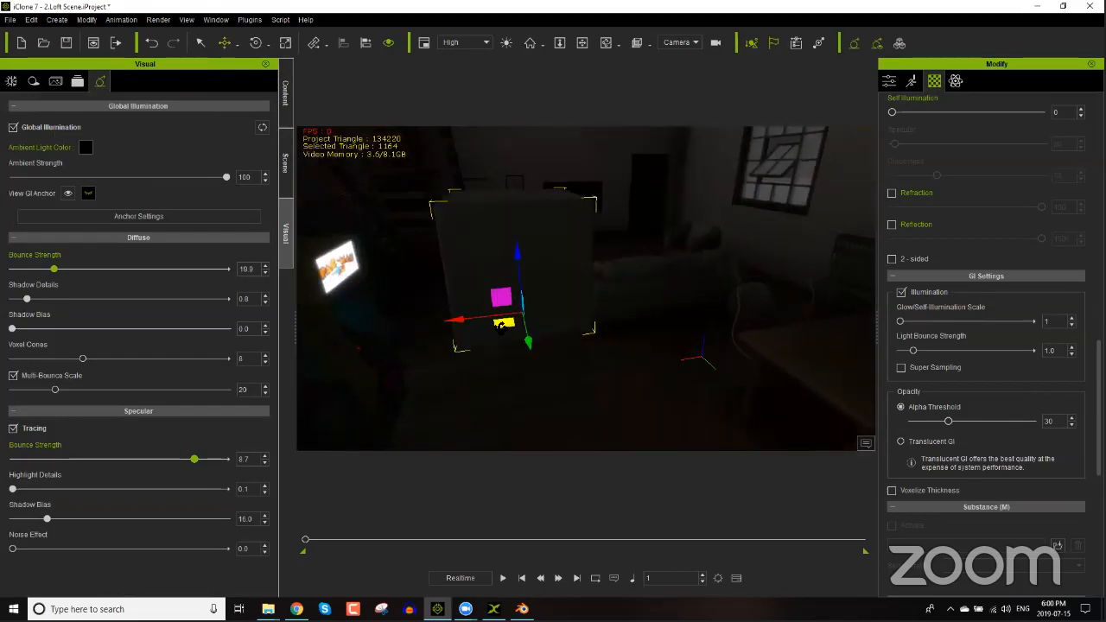
right_click_drag(517, 325, 406, 346)
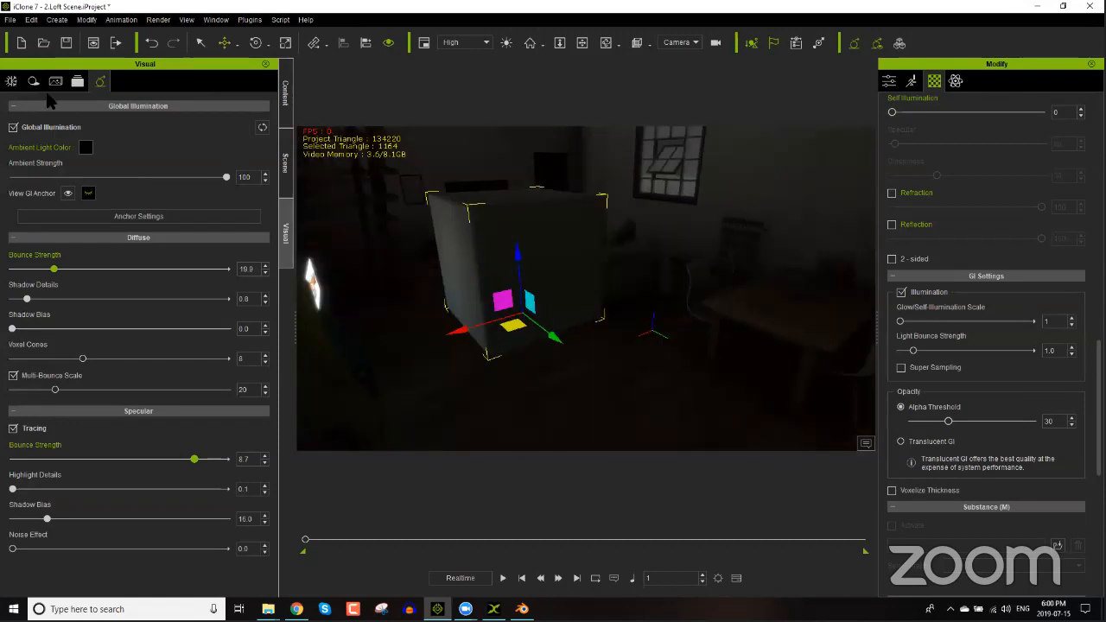
key("Delete")
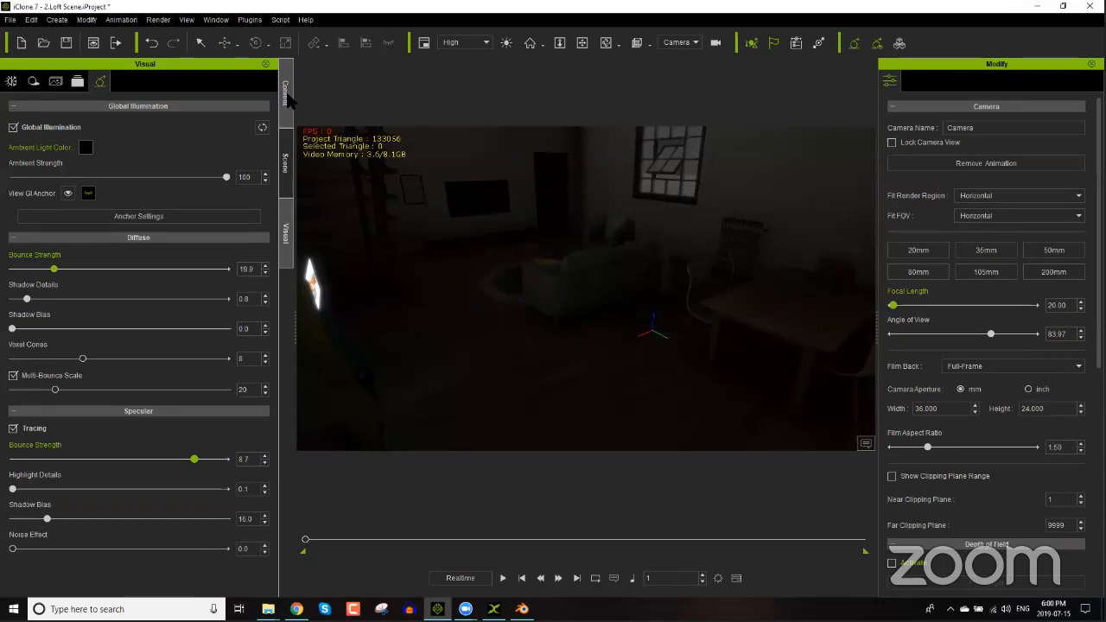
Step: Add the Zane avatar from the content library to the floor near the Pac-Man cabinet
left_click(286, 95)
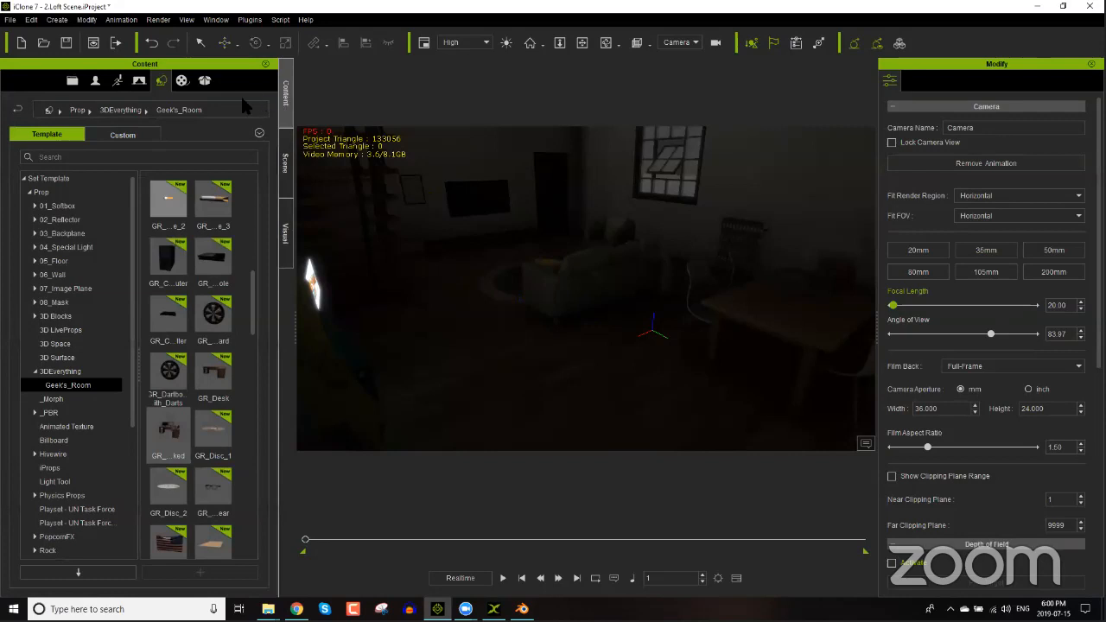
left_click(95, 80)
left_click(44, 192)
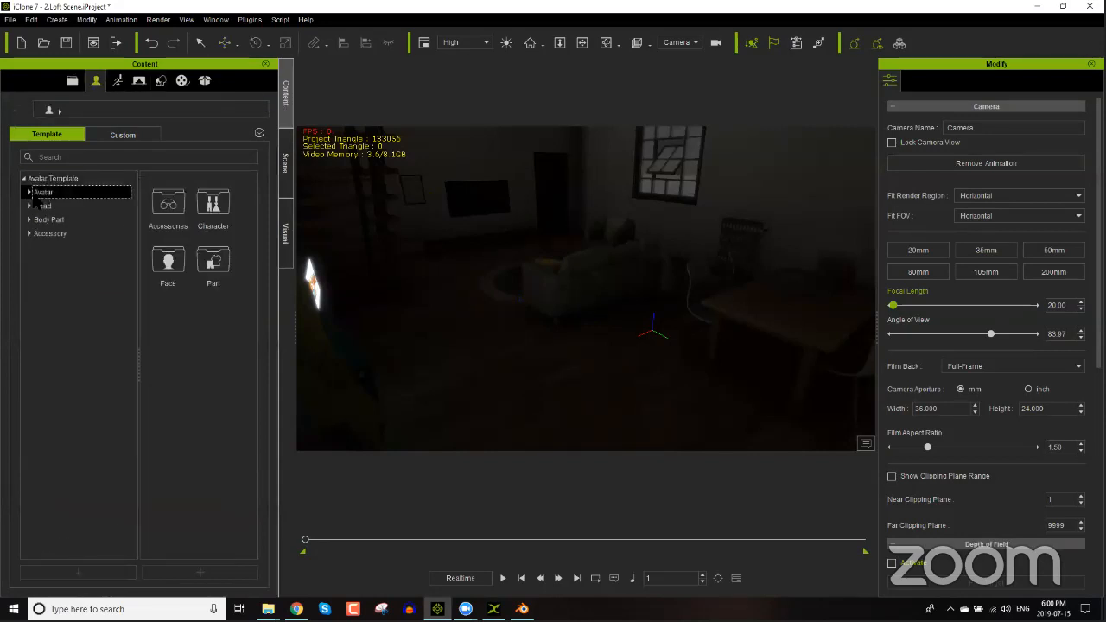
left_click_drag(220, 260, 473, 416)
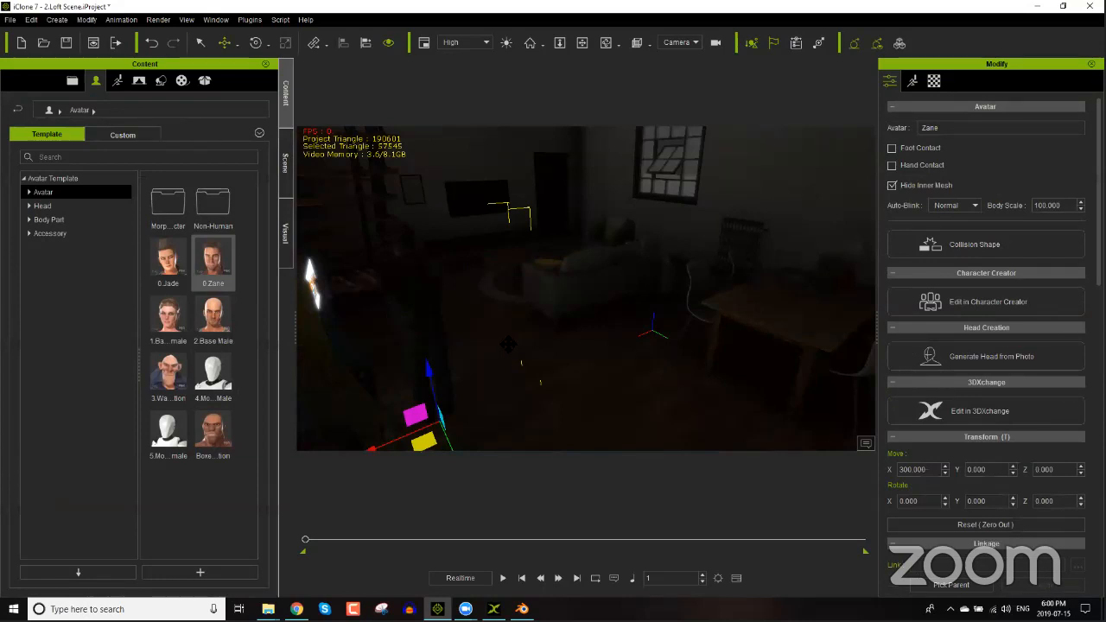
Step: Rotate Zane to about 98 degrees around Z and place him at about X 309, Y 32, facing the arcade cabinet
right_click_drag(542, 332, 537, 400)
key("e")
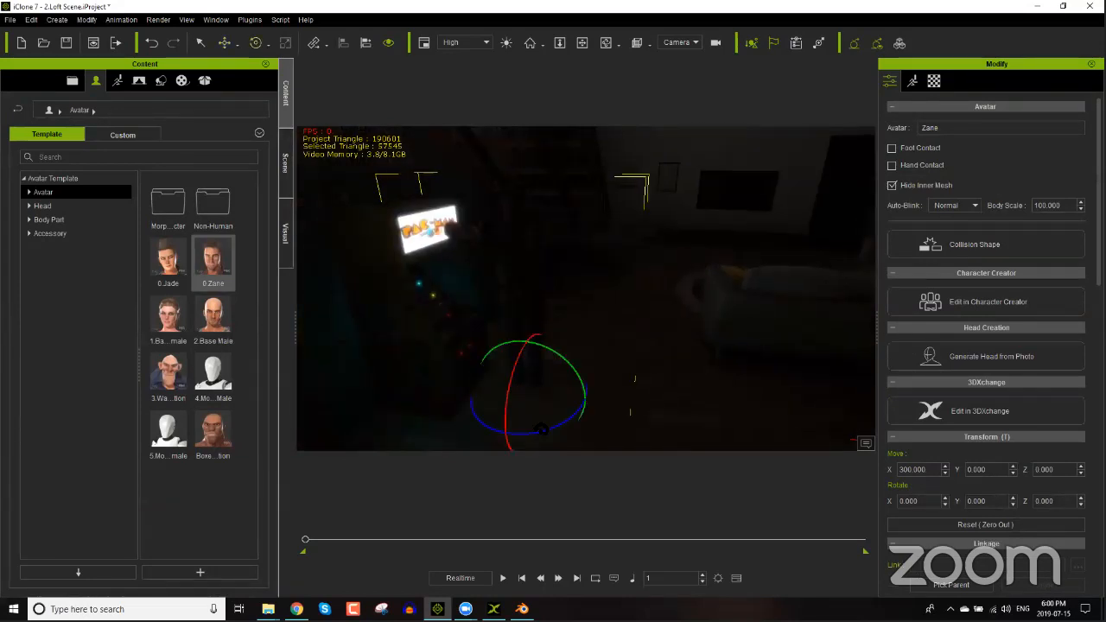
mouse_move(540, 430)
left_mouse_down()
mouse_move(599, 416)
mouse_move(502, 427)
mouse_move(525, 427)
left_mouse_up()
key("w")
right_click_drag(525, 428, 602, 353)
scroll(596, 361, "up", 3)
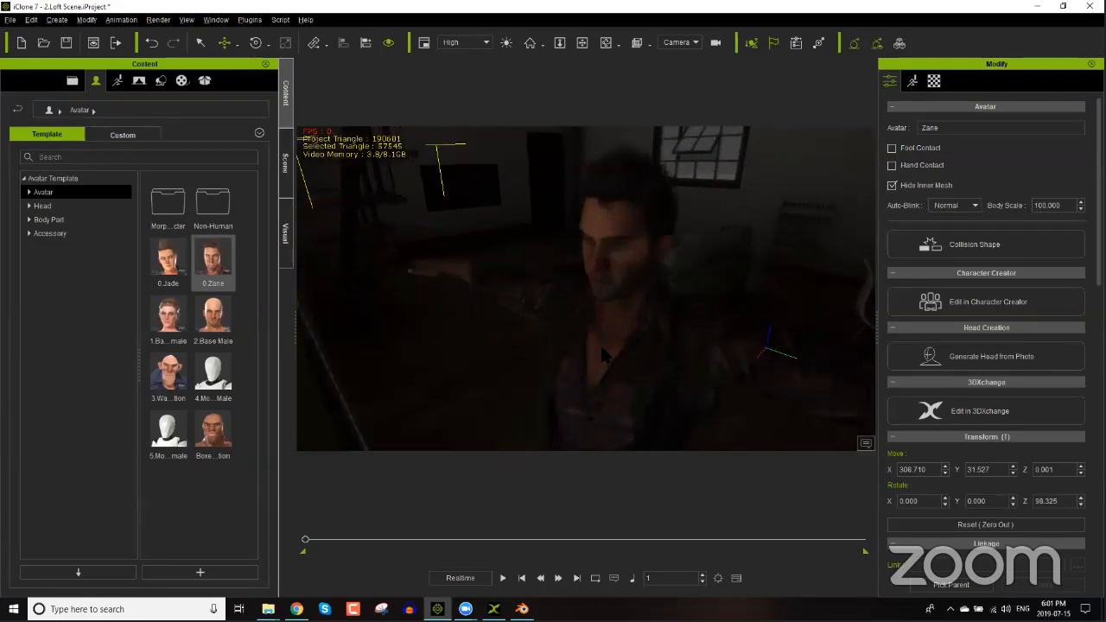
middle_click_drag(598, 352, 511, 341)
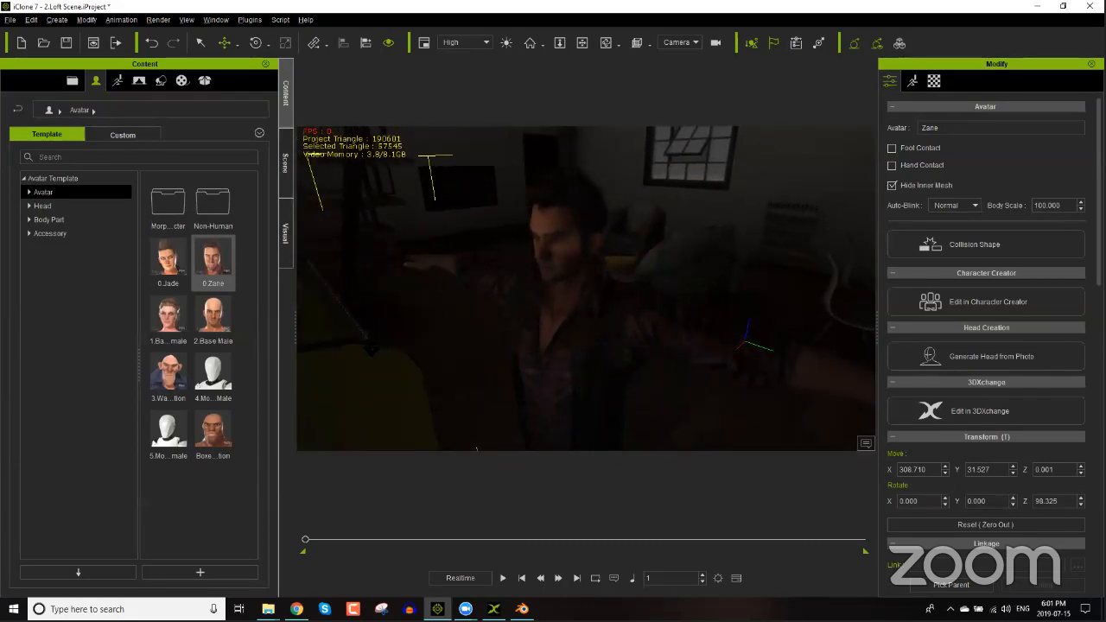
Step: Scale the Pac-Man arcade cabinet uniformly to about 119
scroll(367, 353, "down", 3)
right_click_drag(363, 356, 436, 351)
scroll(466, 355, "down", 4)
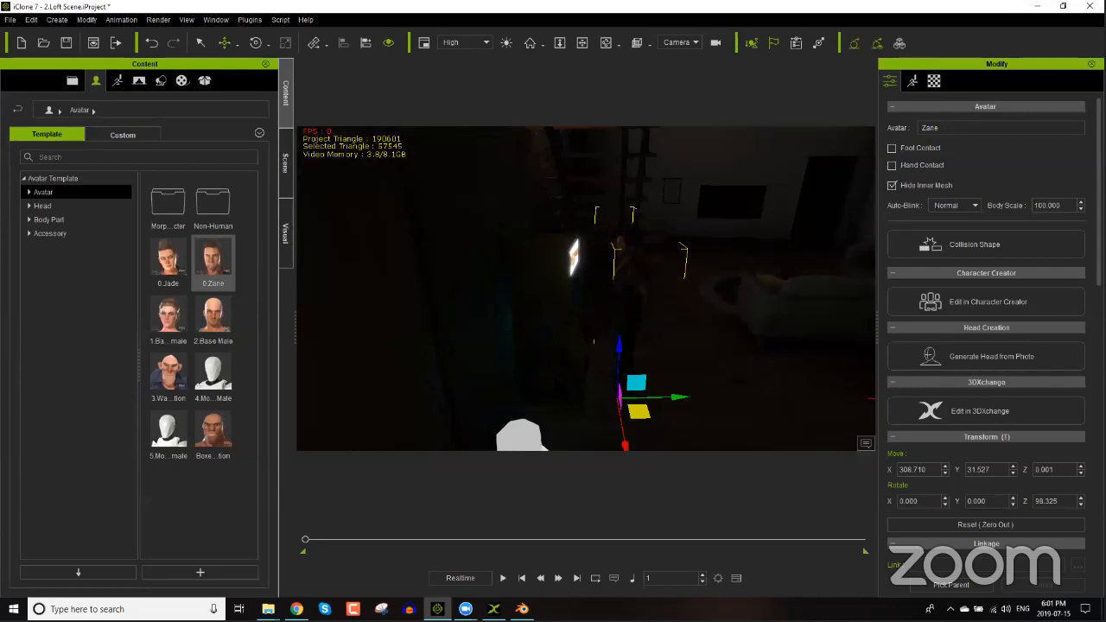
left_click(555, 304)
key("r")
left_click_drag(557, 391, 572, 373)
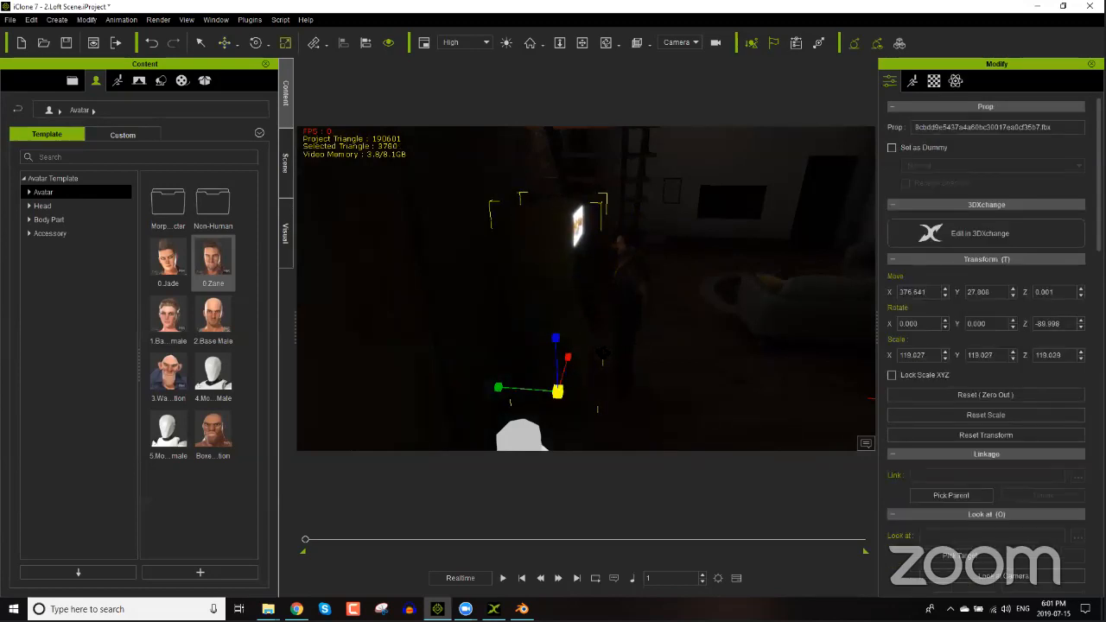
right_click_drag(609, 380, 577, 384)
scroll(577, 389, "up", 2)
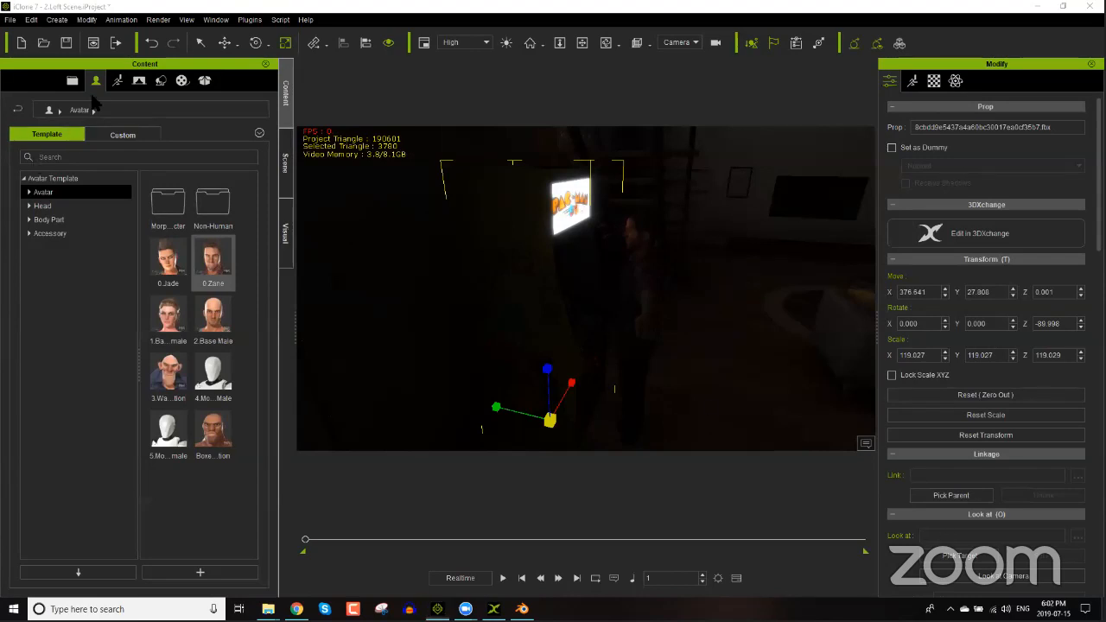
Step: Show the desktop and launch Character Creator v3.04
key("super+d")
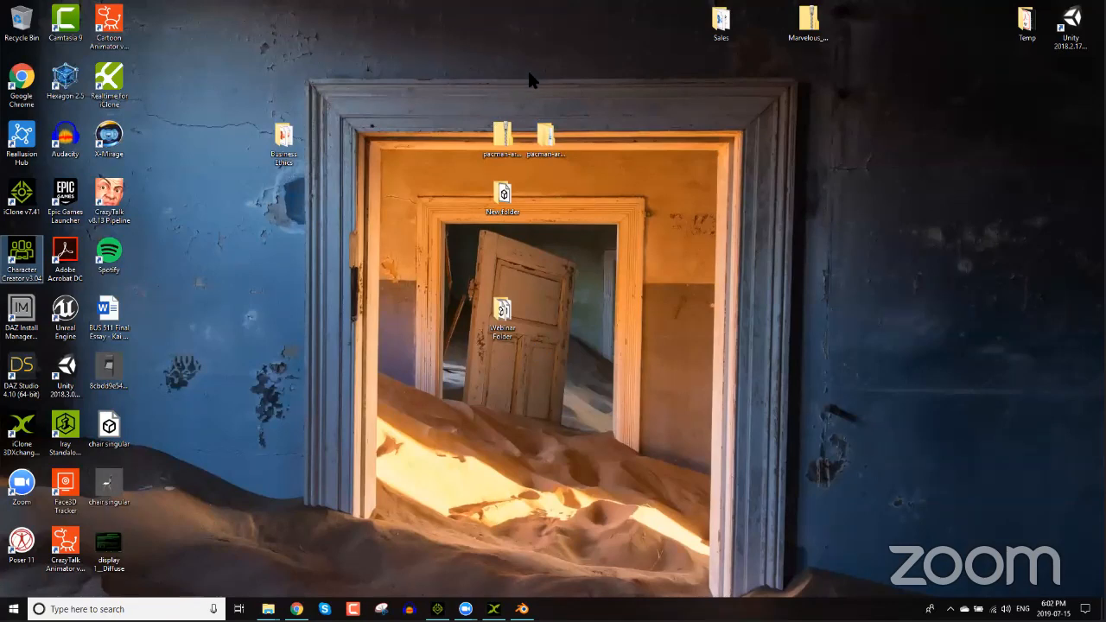
key("Return")
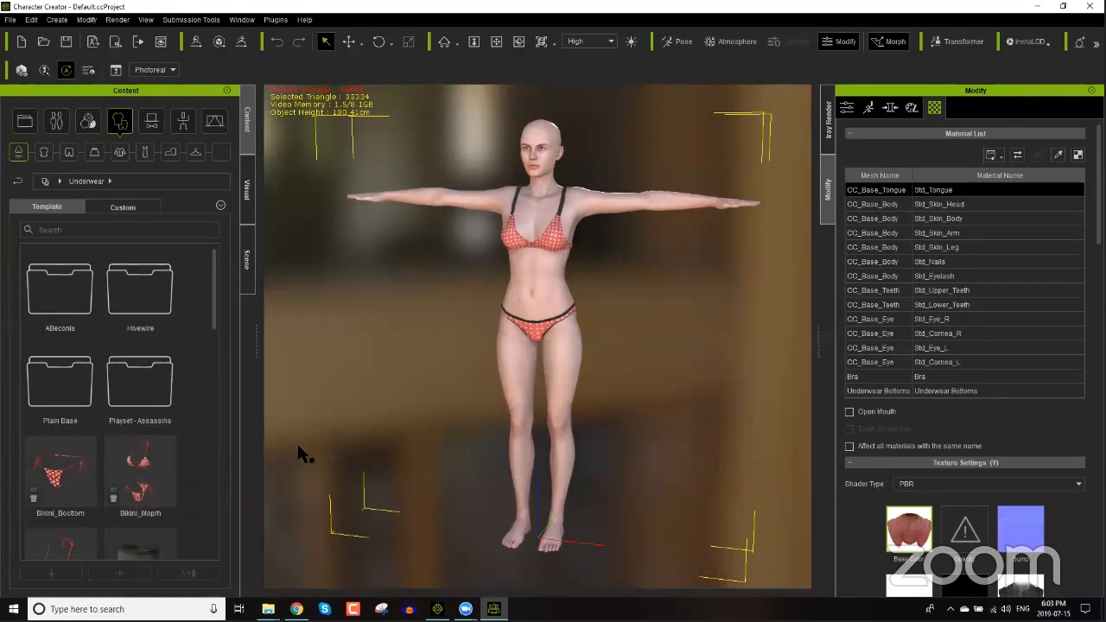
Step: Examine the cloth layer numbers on the bra, boxers and bikini items in the Underwear library
scroll(212, 307, "down", 5)
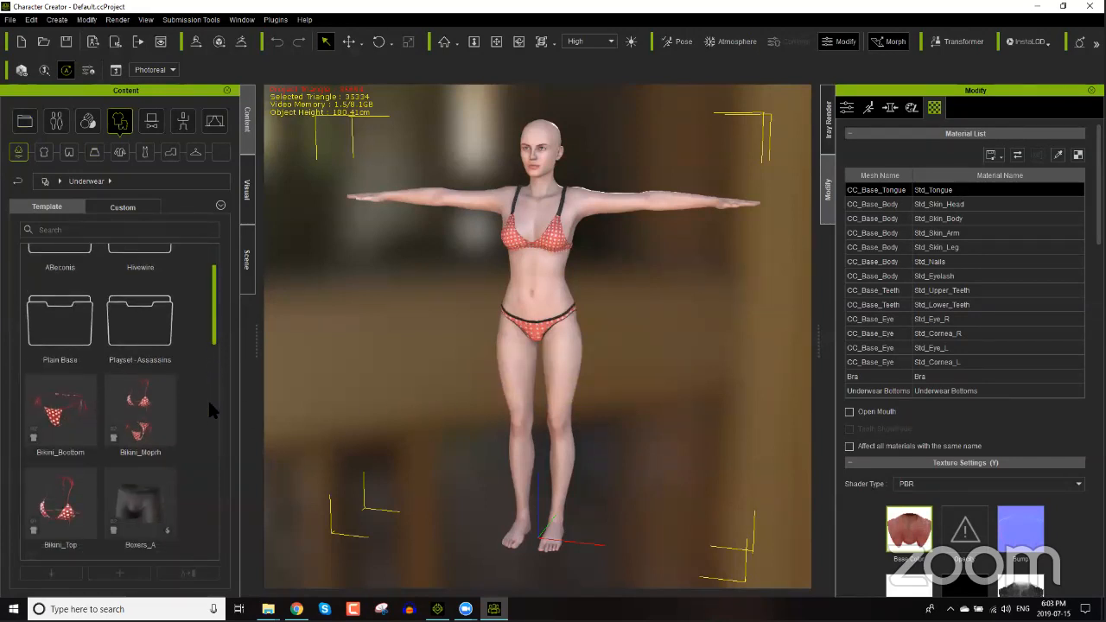
scroll(207, 466, "down", 3)
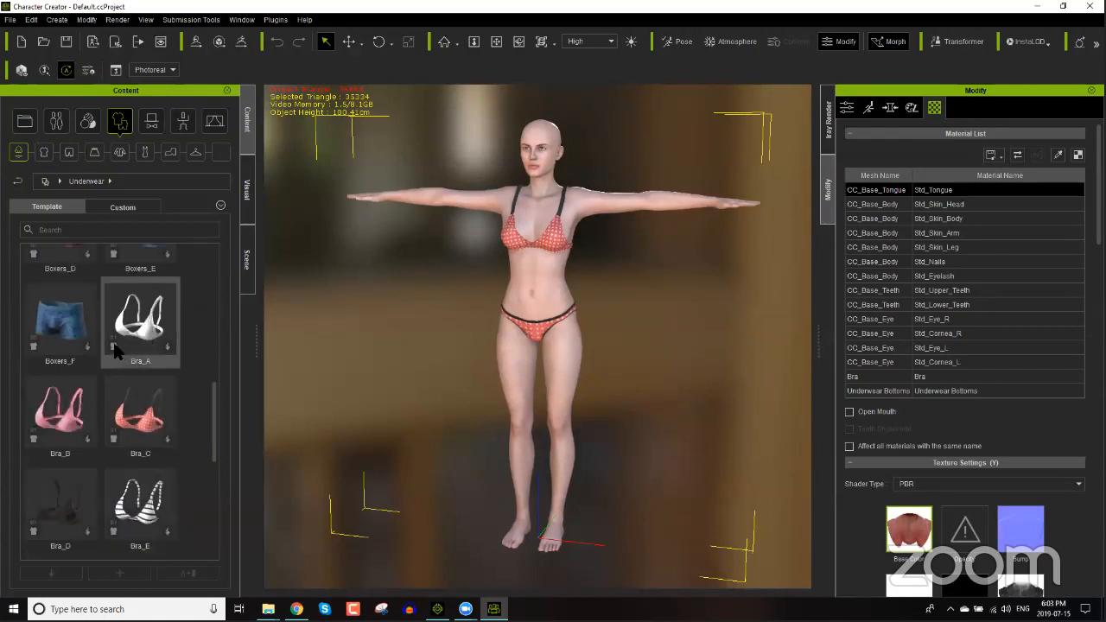
mouse_move(117, 344)
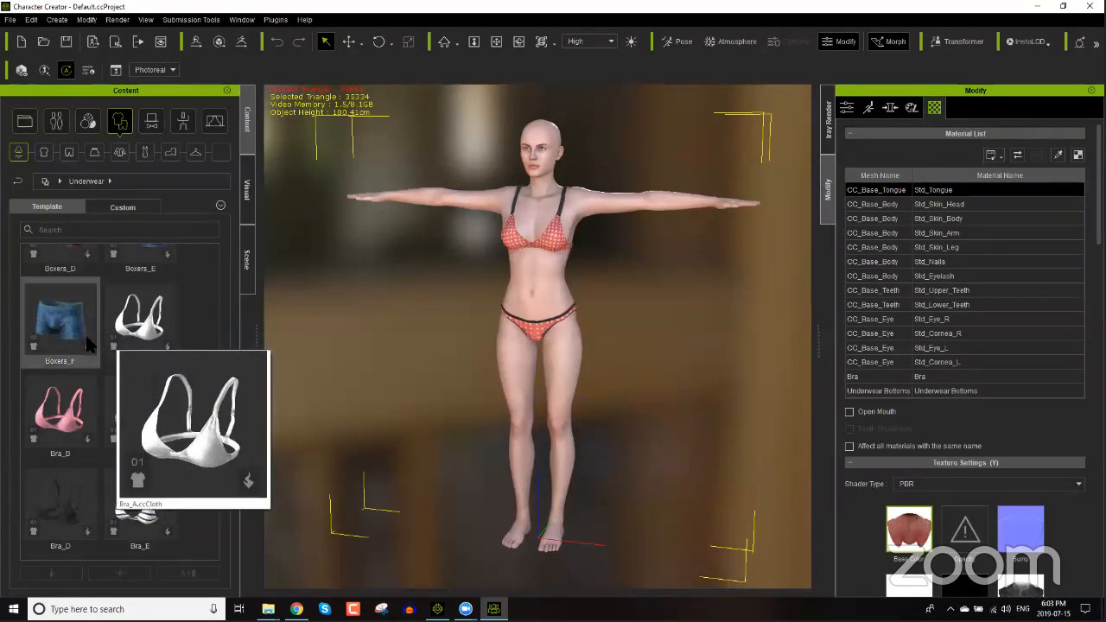
mouse_move(34, 345)
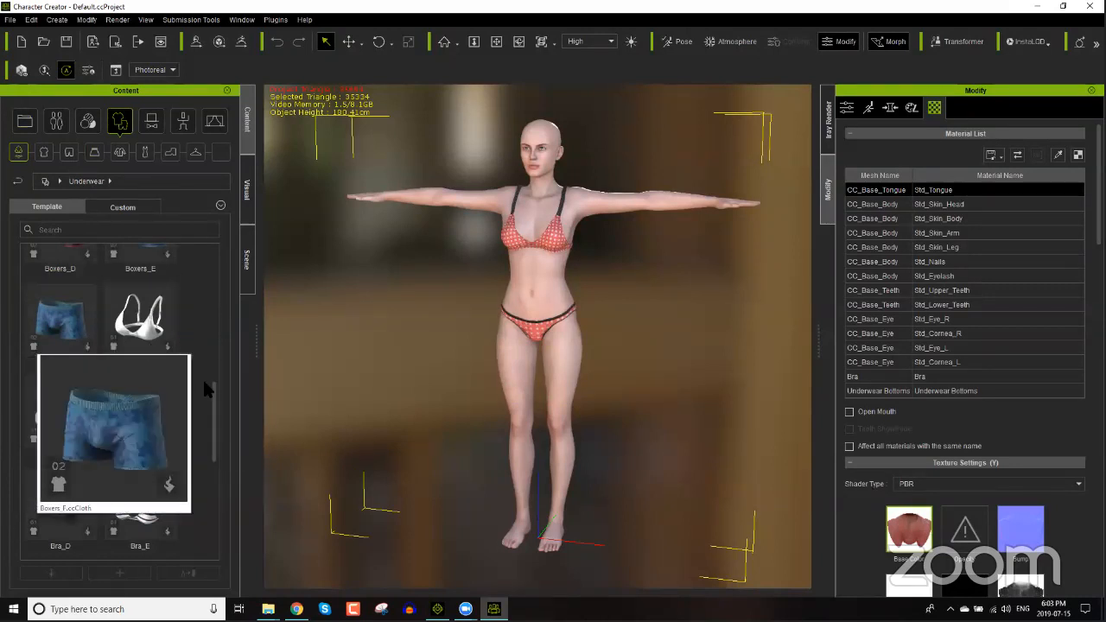
scroll(216, 333, "up", 1)
scroll(216, 319, "up", 3)
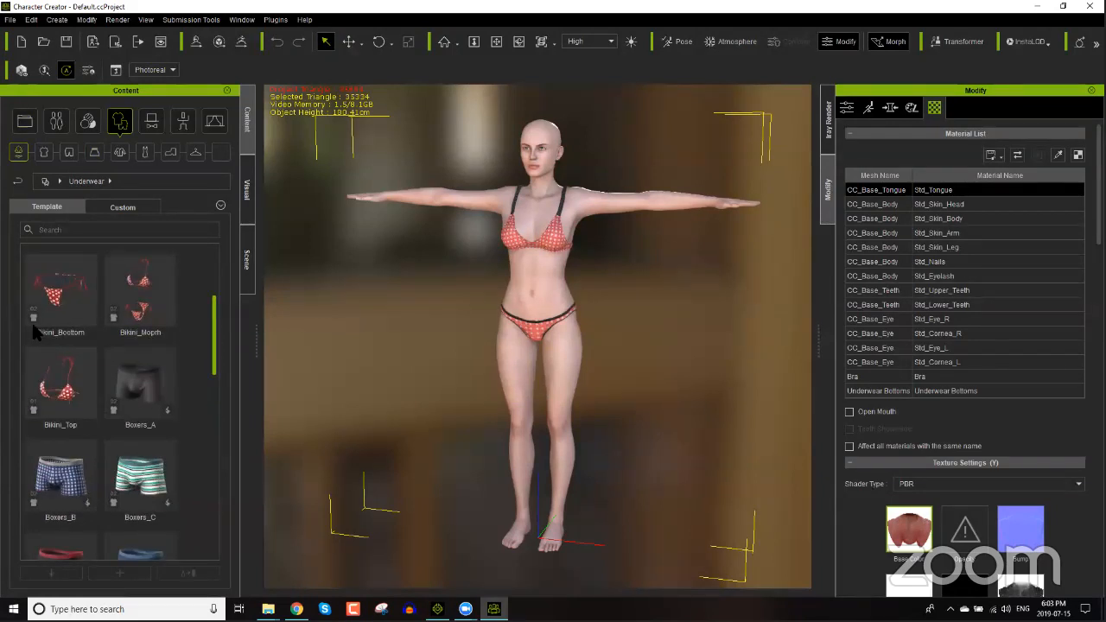
scroll(38, 333, "up", 1)
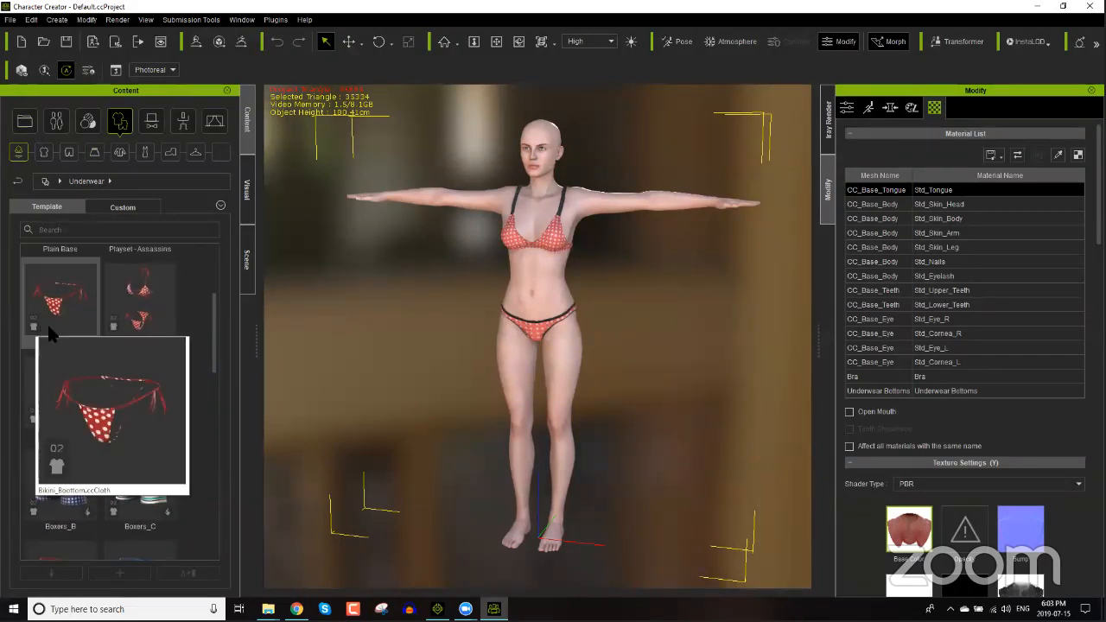
scroll(215, 355, "down", 3)
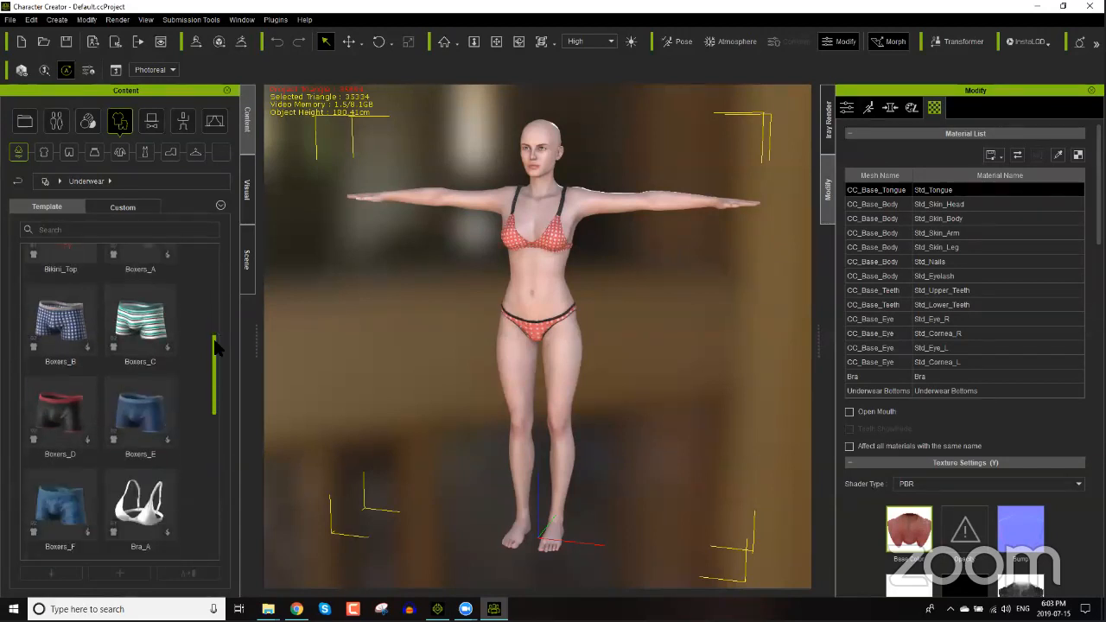
scroll(216, 306, "up", 1)
scroll(215, 326, "up", 1)
scroll(205, 341, "down", 1)
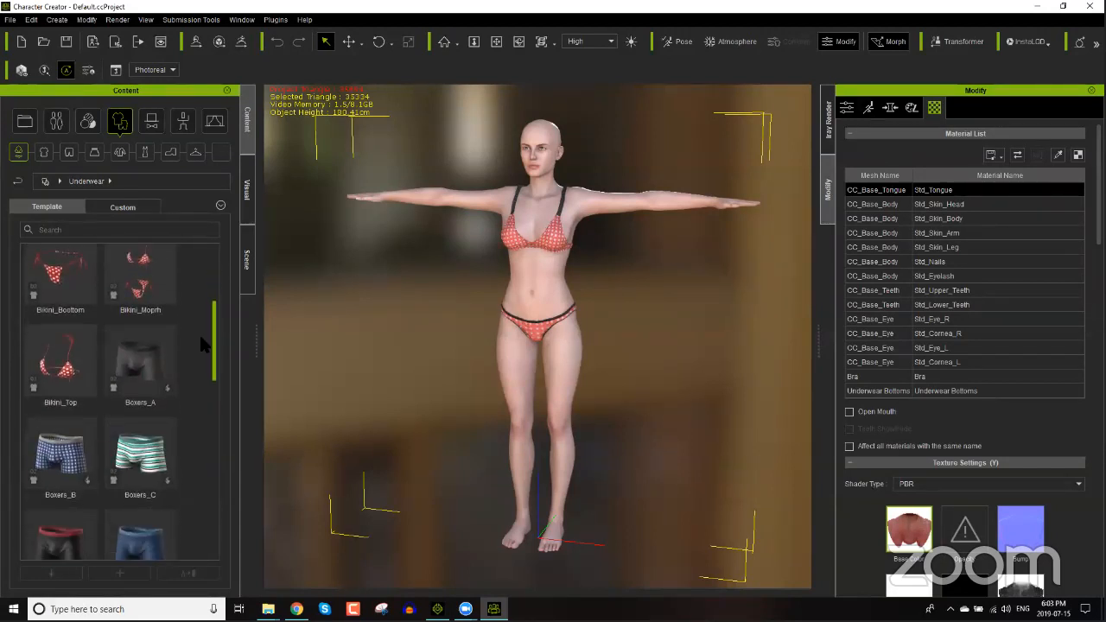
Step: Dress the character in Boxers_B and replace the existing bra object with Bra_A from the Underwear library
double_click(64, 406)
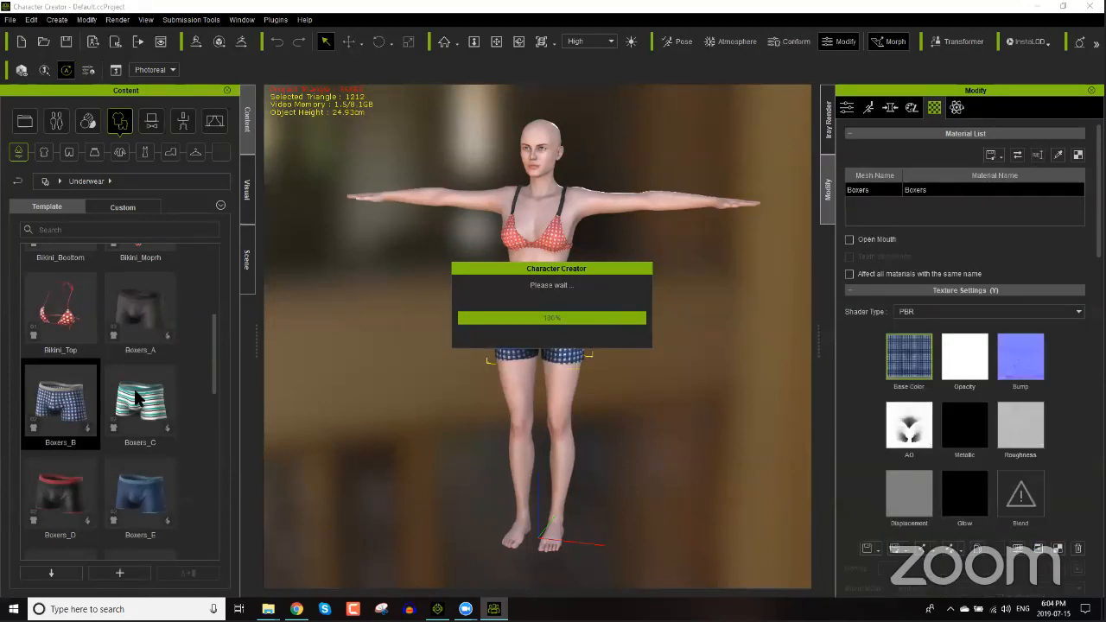
scroll(215, 406, "down", 2)
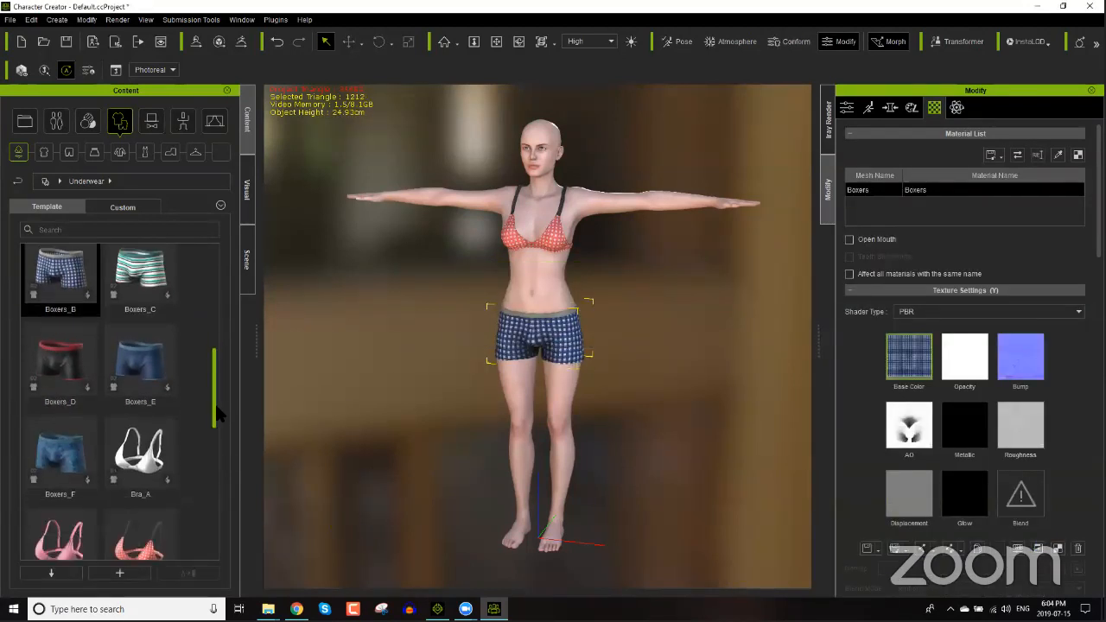
scroll(216, 414, "down", 1)
double_click(140, 337)
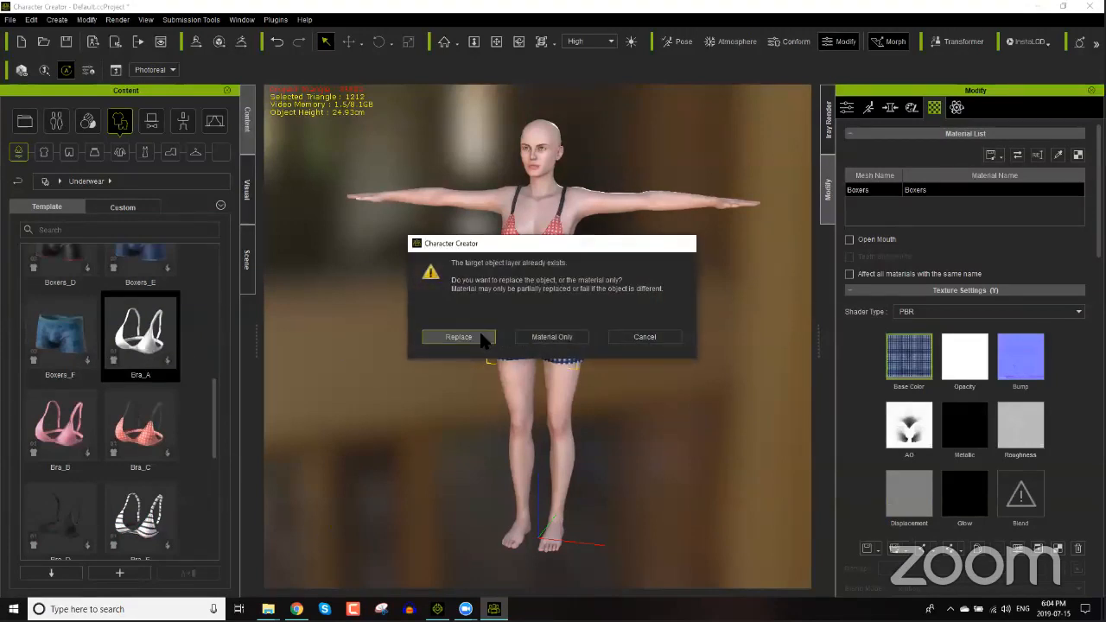
left_click(487, 336)
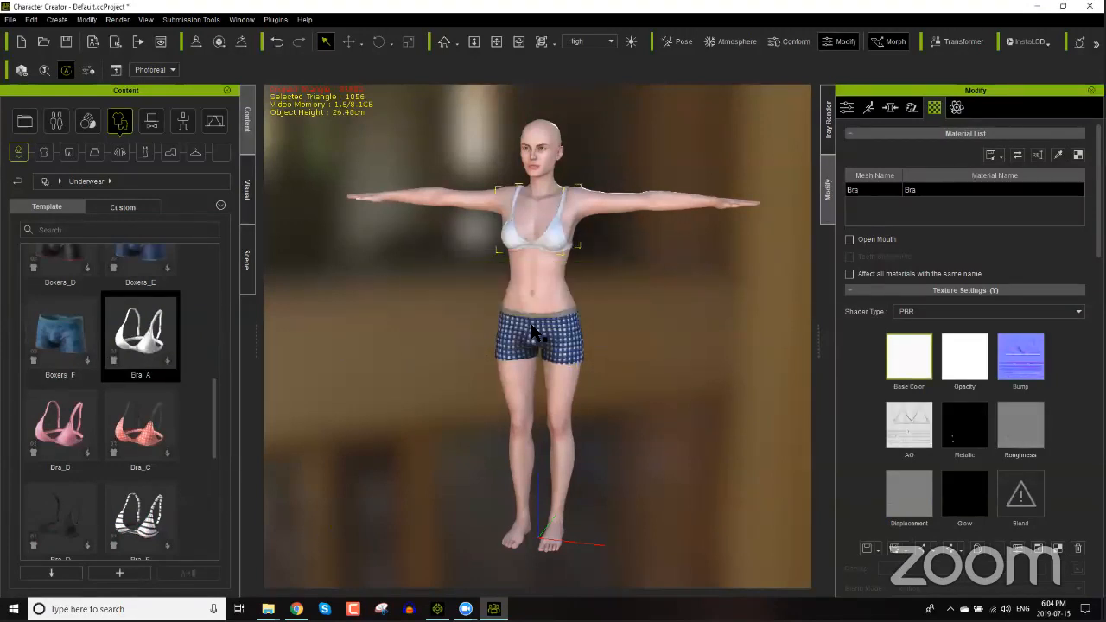
Step: Check the layer numbers of the Biker Vest and Noodle Strap Top in the Shirts library, and add the Noodle Strap Top
middle_click_drag(593, 242, 618, 337)
right_click_drag(618, 330, 521, 314)
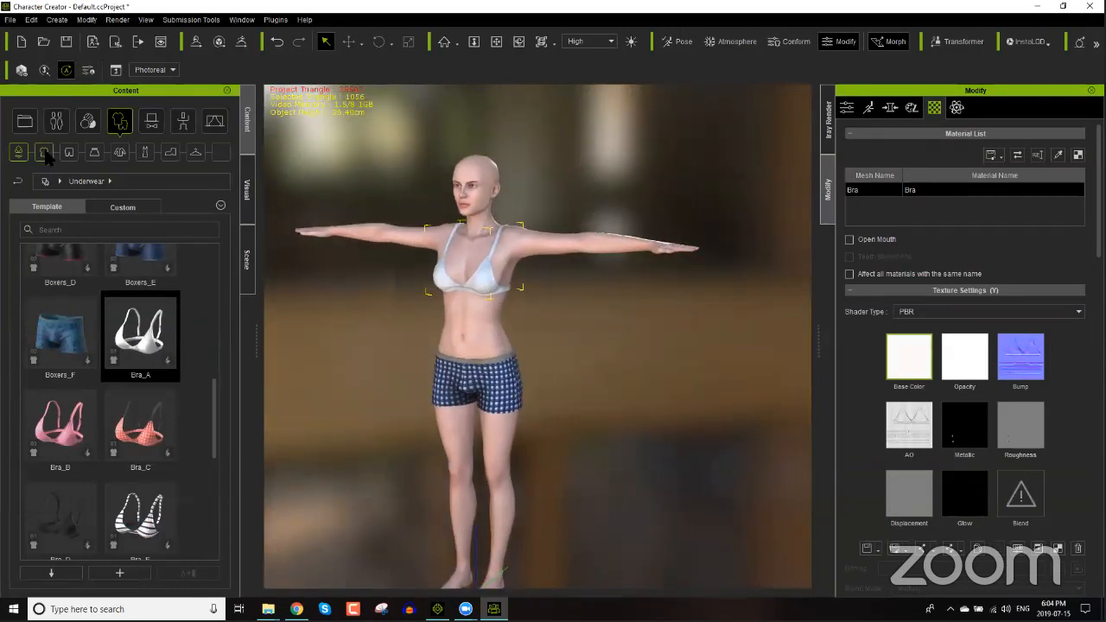
left_click(45, 153)
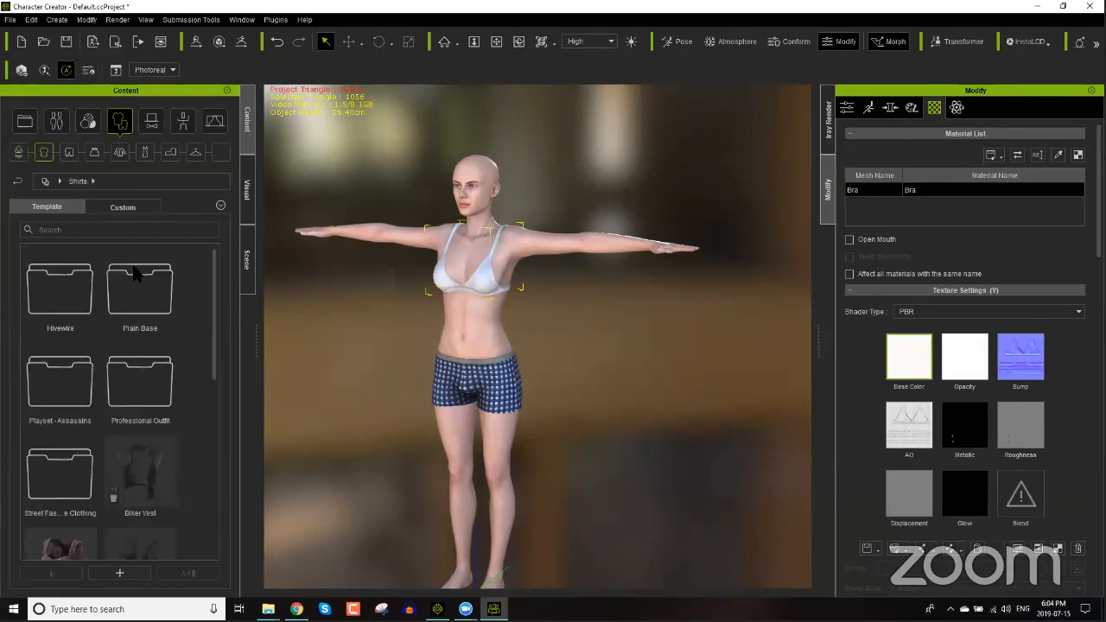
scroll(212, 363, "down", 3)
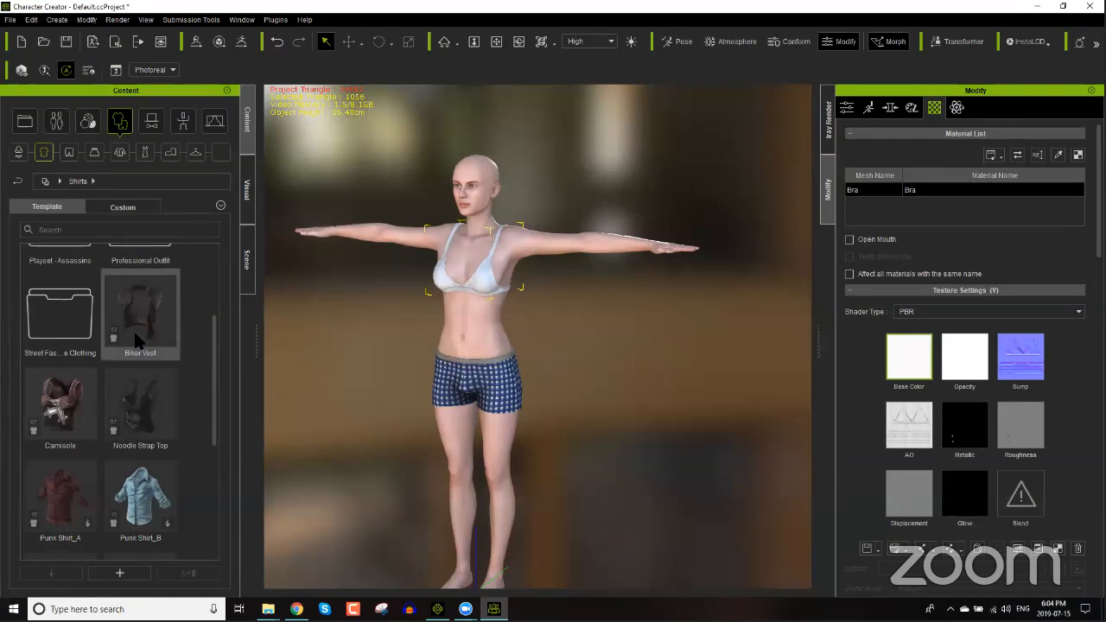
mouse_move(119, 339)
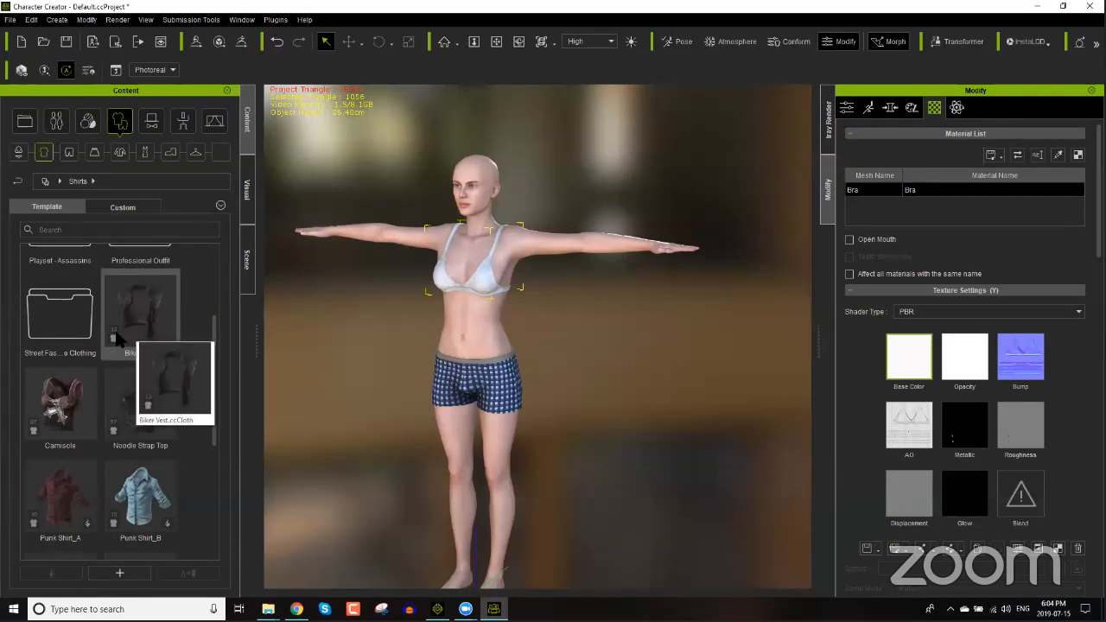
mouse_move(118, 429)
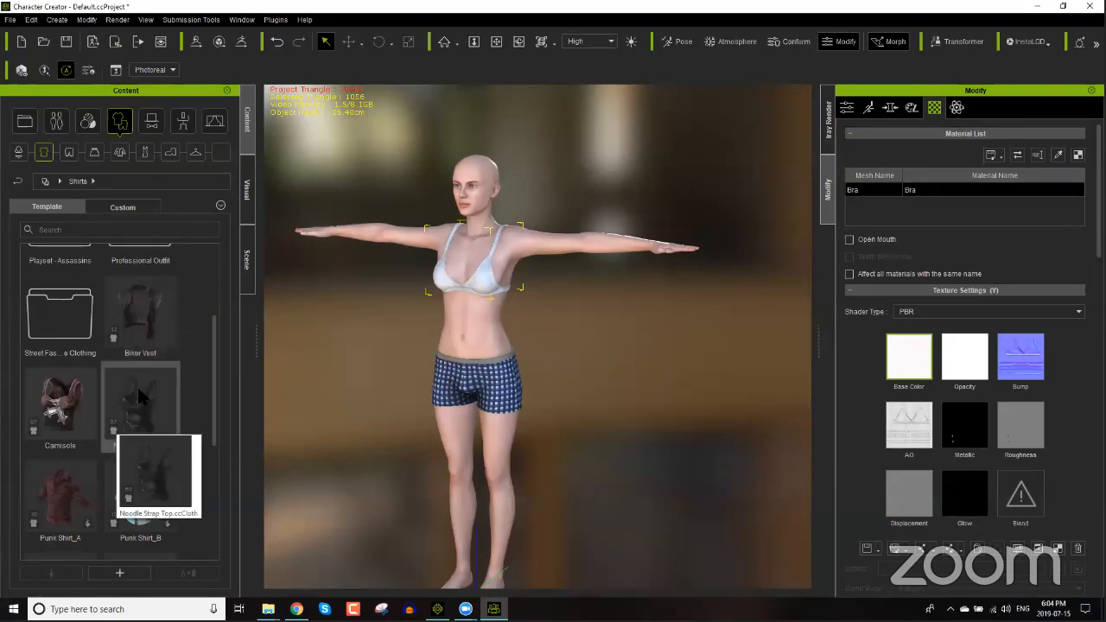
double_click(133, 398)
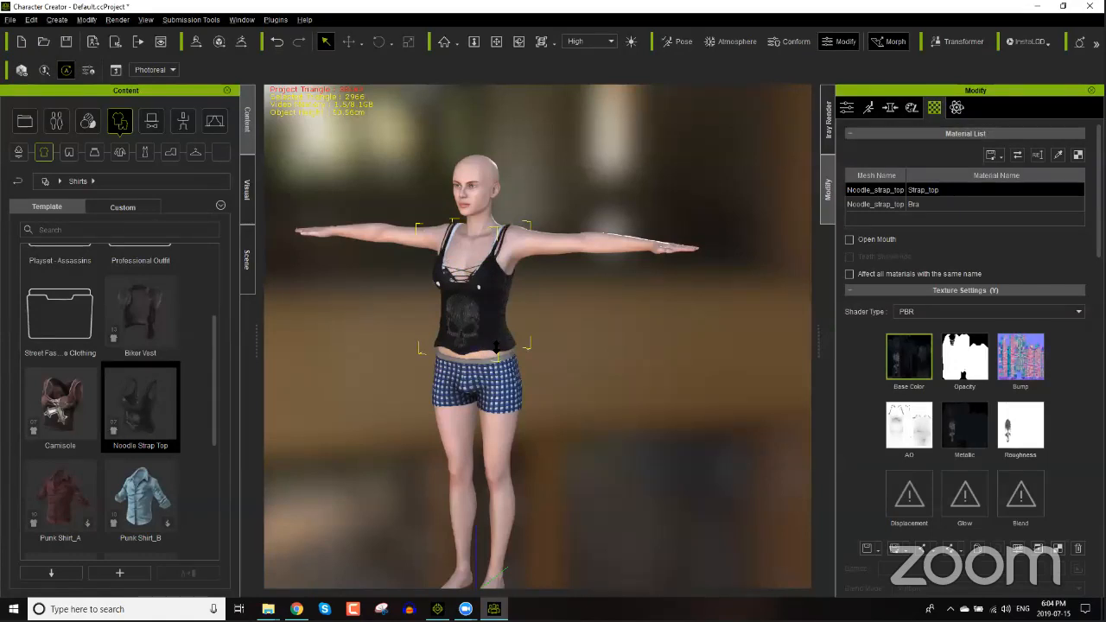
Step: Calculate the Conform collision for the Noodle Strap Top so it fits over the bra
scroll(495, 288, "up", 5)
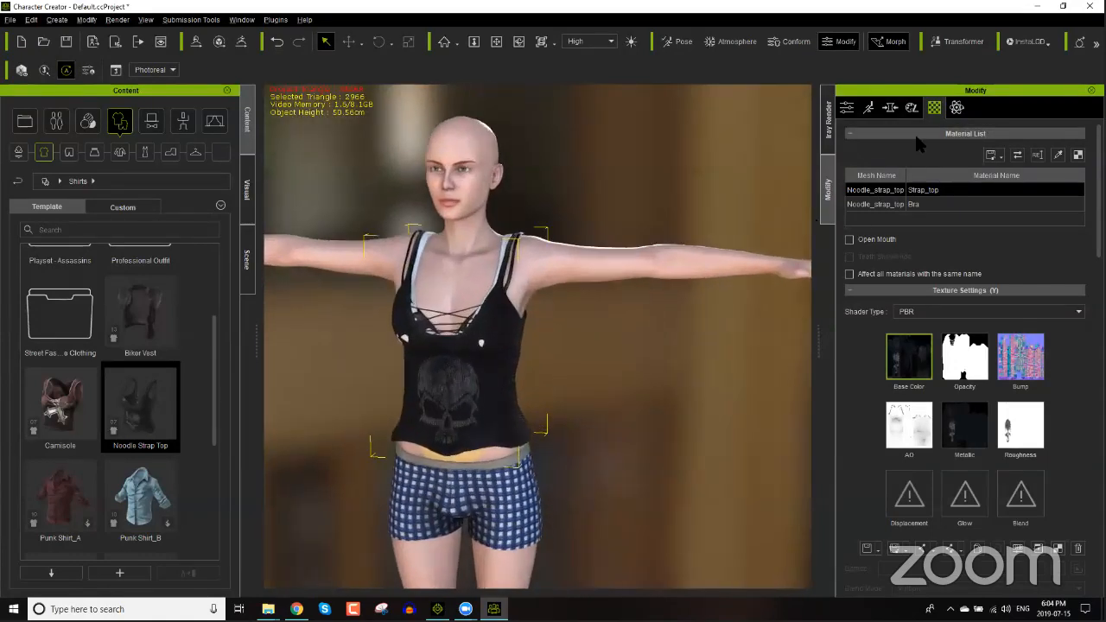
left_click(847, 107)
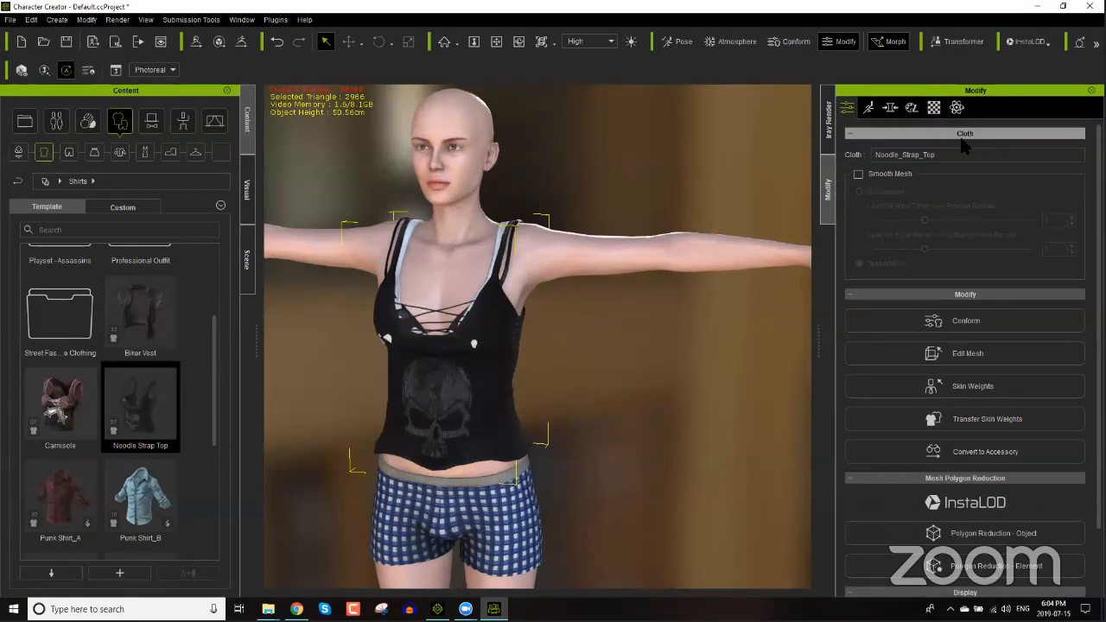
left_click(943, 319)
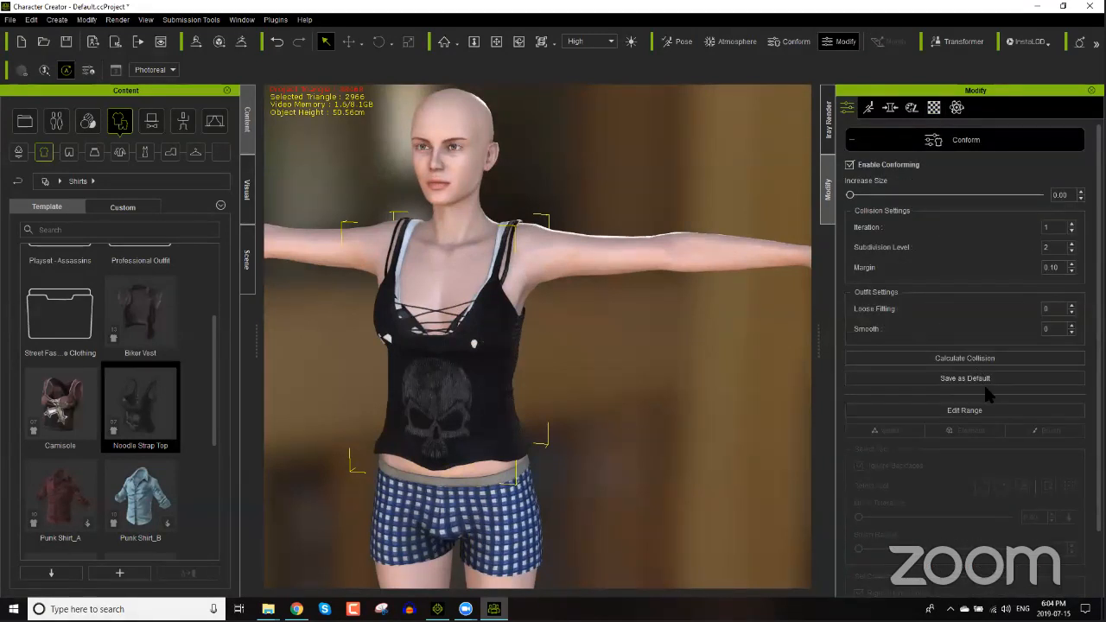
left_click(974, 360)
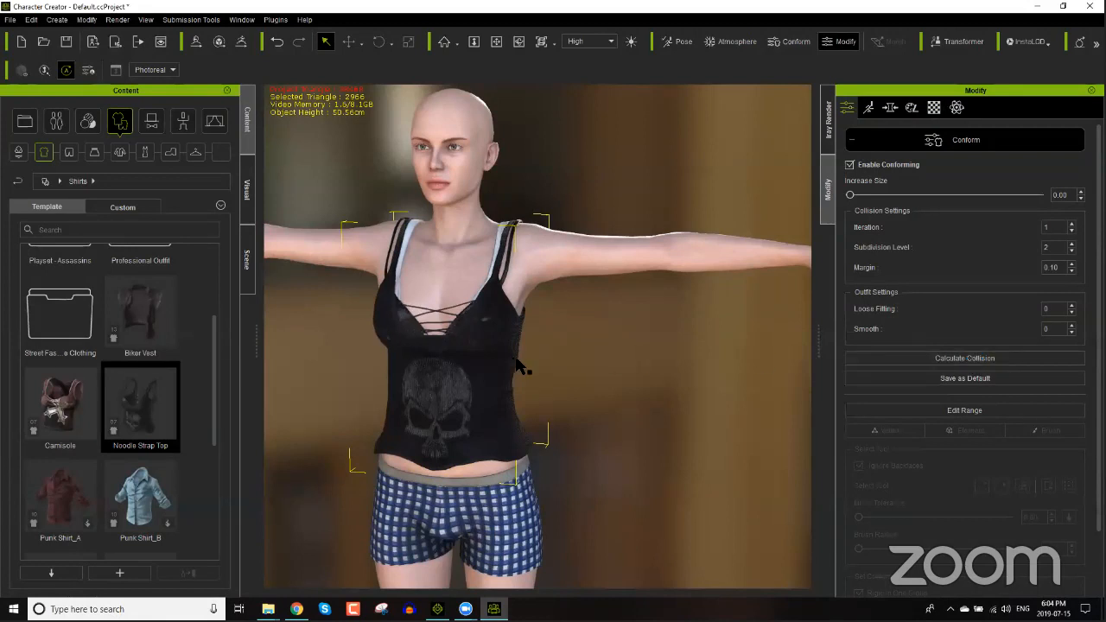
Step: Add the Biker Vest over the Noodle Strap Top and inspect the layered outfit
double_click(143, 311)
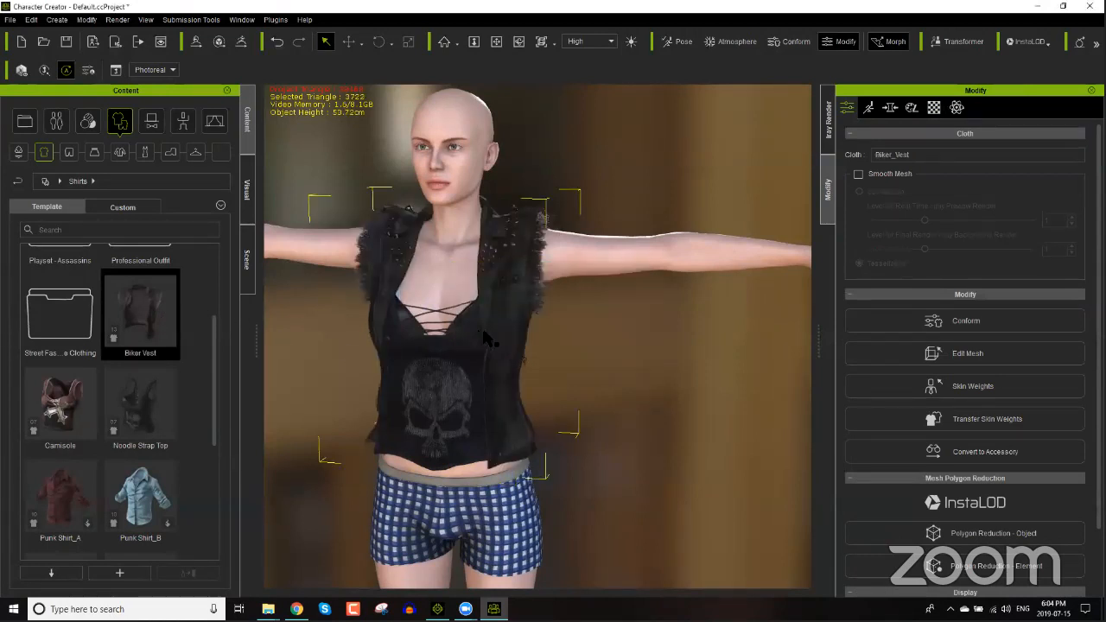
right_click_drag(636, 322, 580, 387)
scroll(586, 358, "down", 3)
middle_click_drag(585, 371, 583, 328)
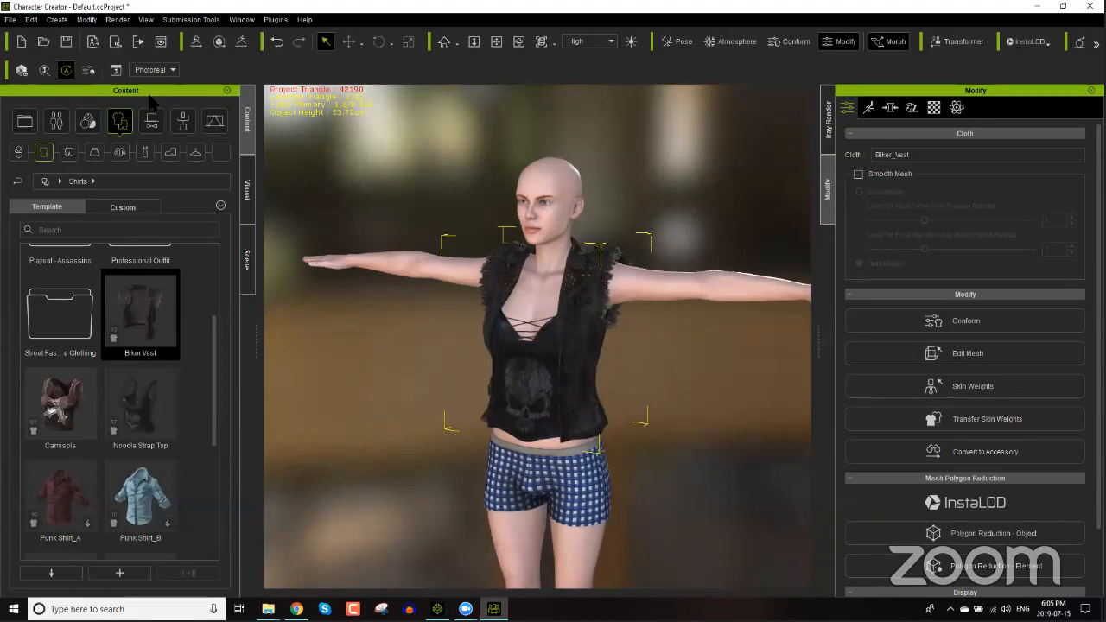
Step: Open the Cloth Layer Settings for the character's current outfit
left_click(57, 19)
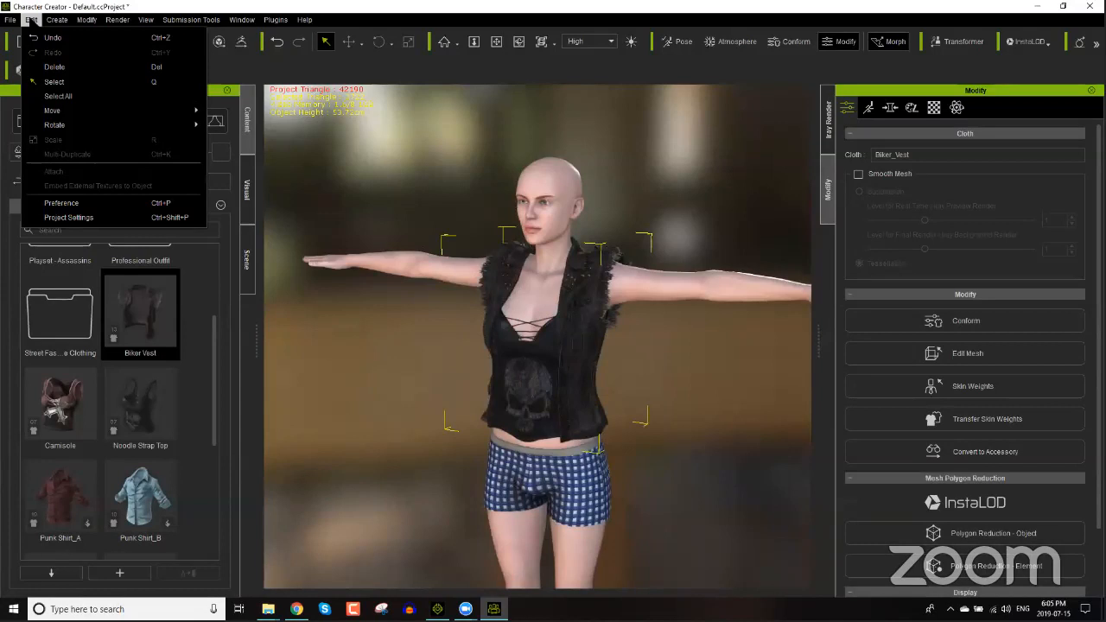
left_click(33, 19)
left_click(86, 19)
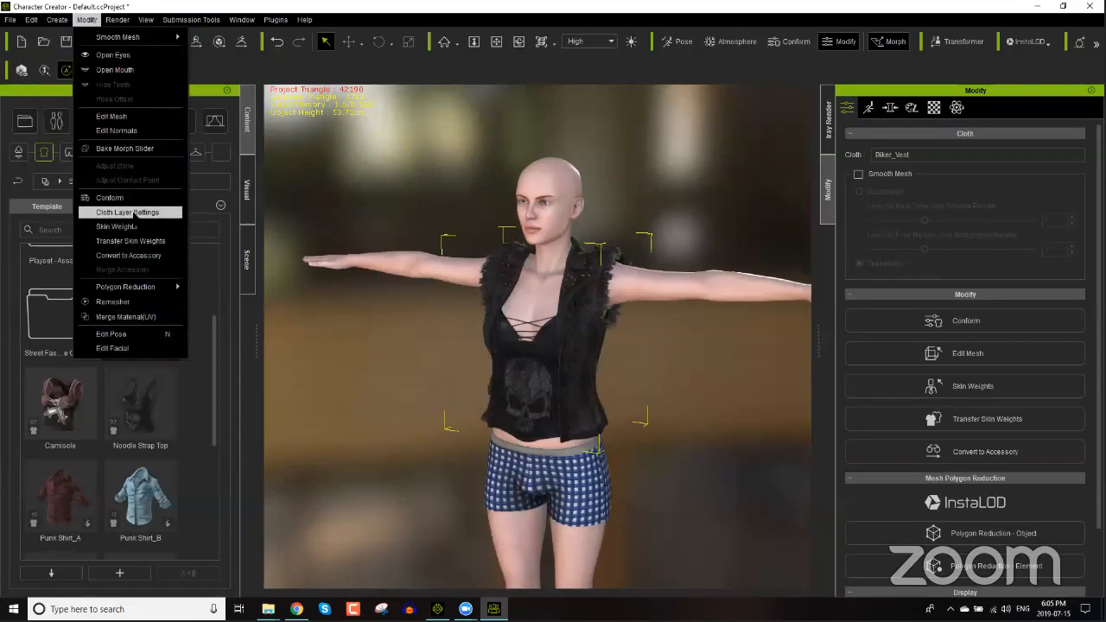
left_click(128, 212)
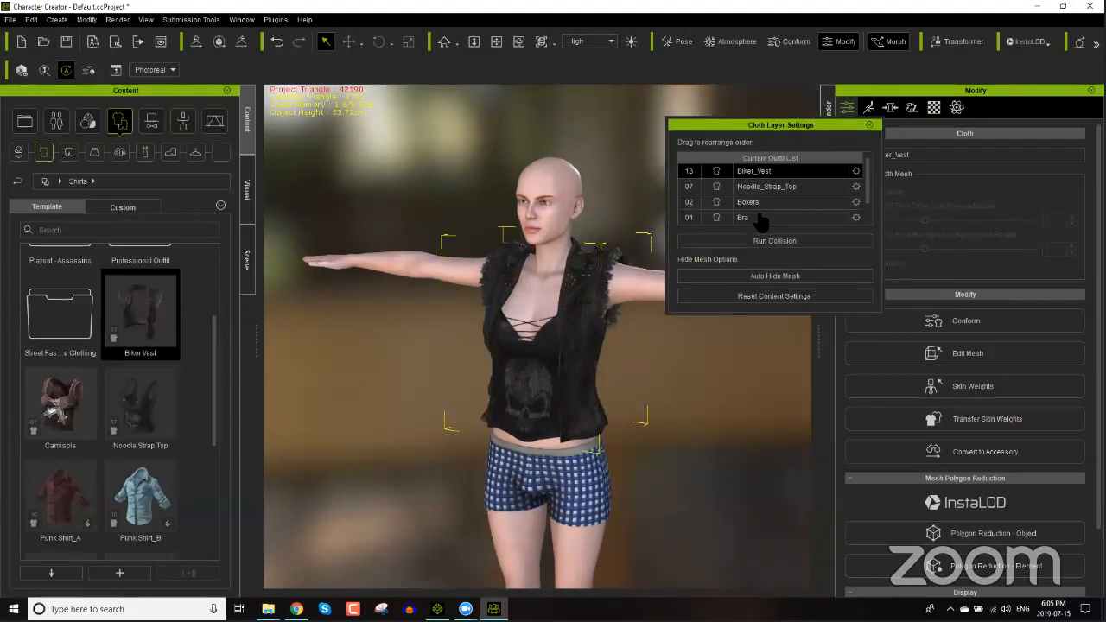
Step: View the available collision order numbers for Noodle_Strap_Top and cancel without changing its order
left_click(743, 187)
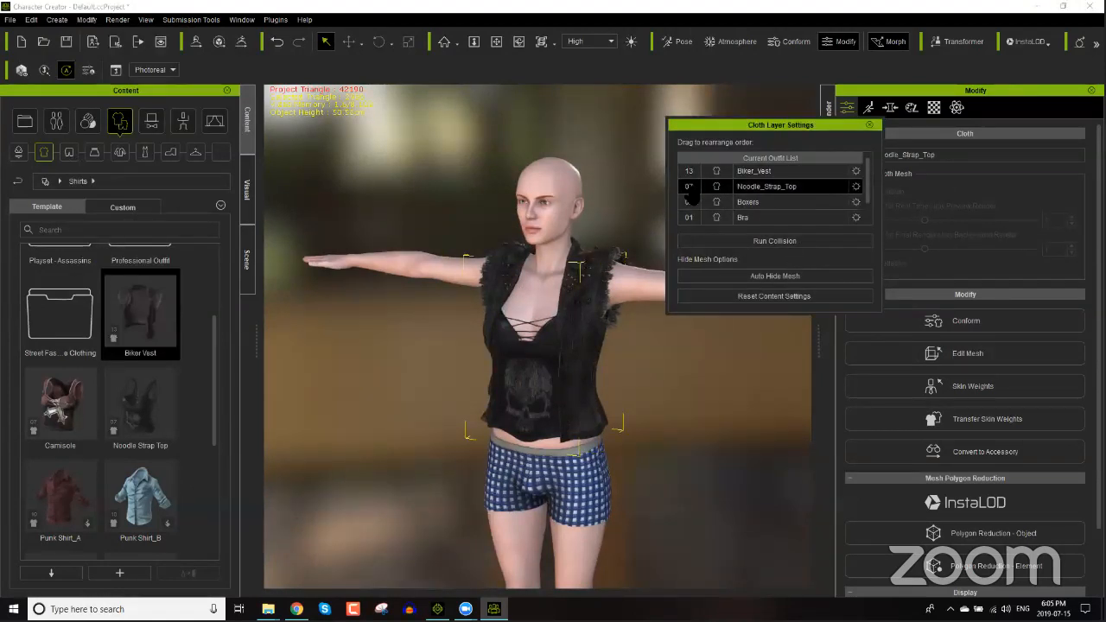
left_click(855, 187)
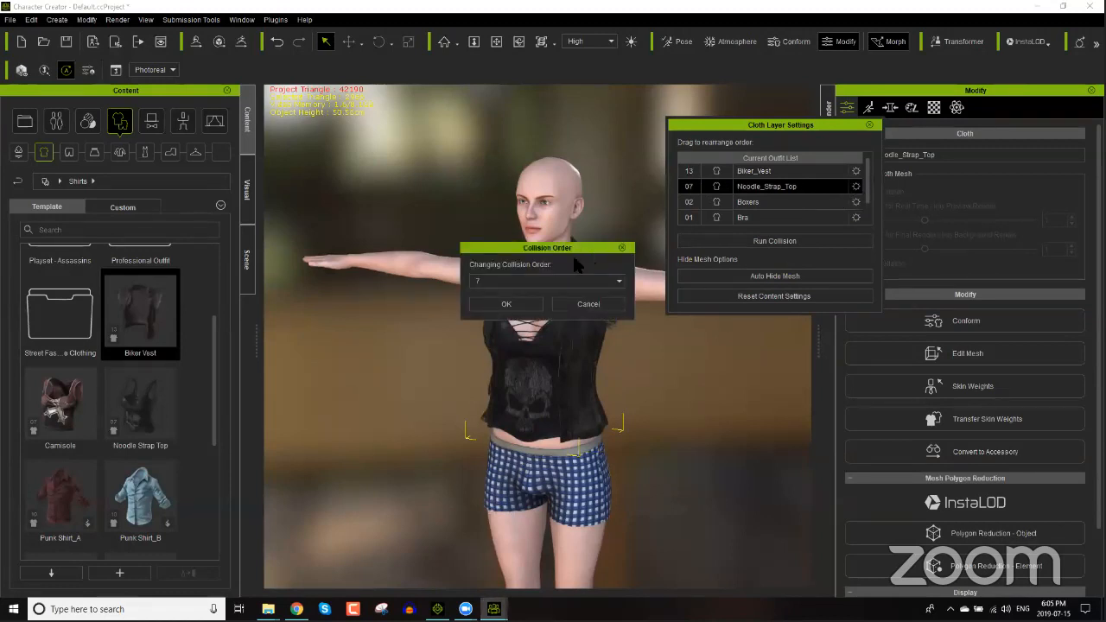
left_click(522, 280)
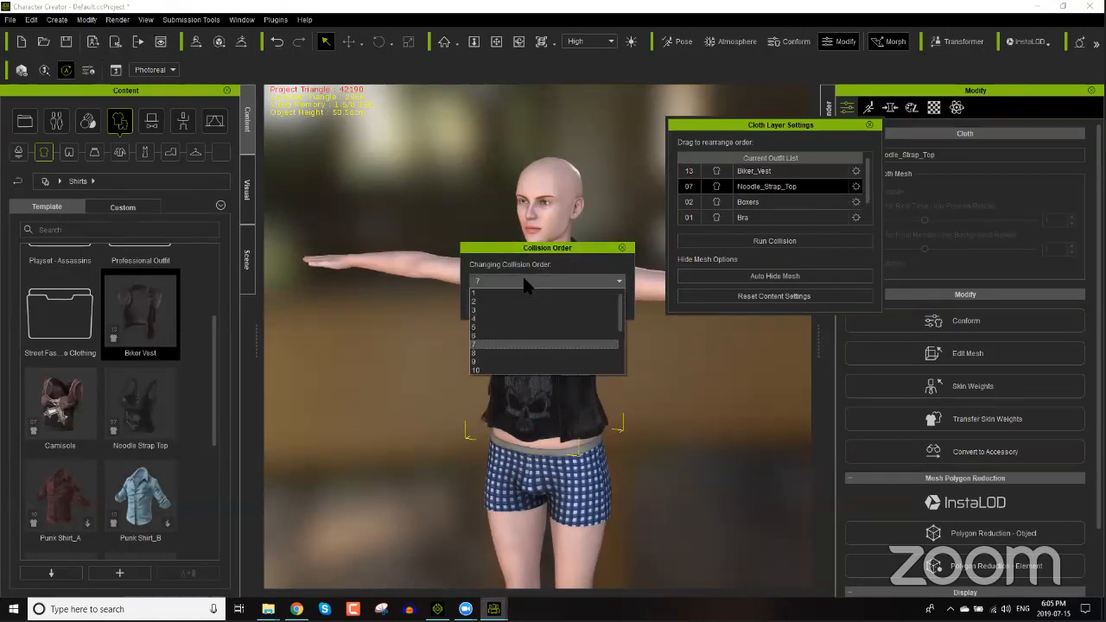
left_click(569, 251)
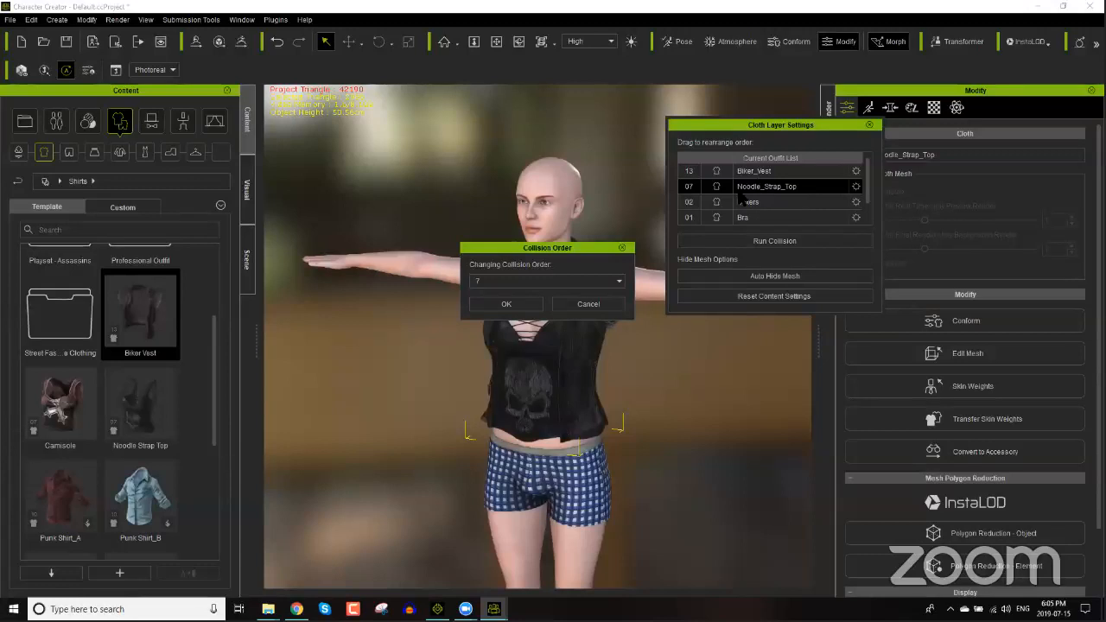
left_click(609, 305)
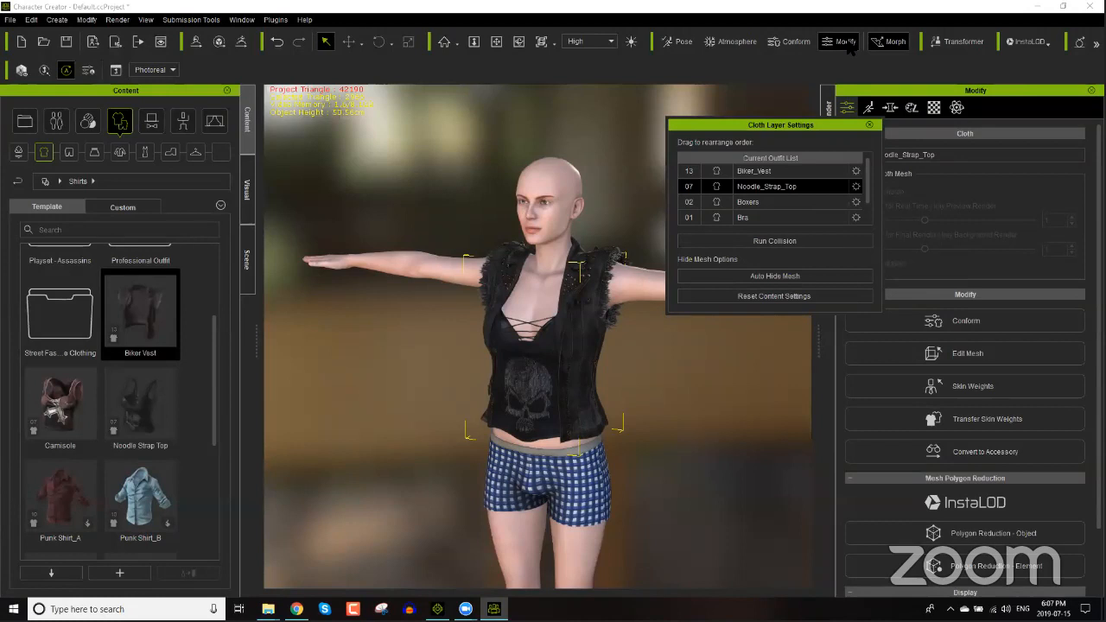
Step: Switch back to the loft scene in iClone
left_click(438, 609)
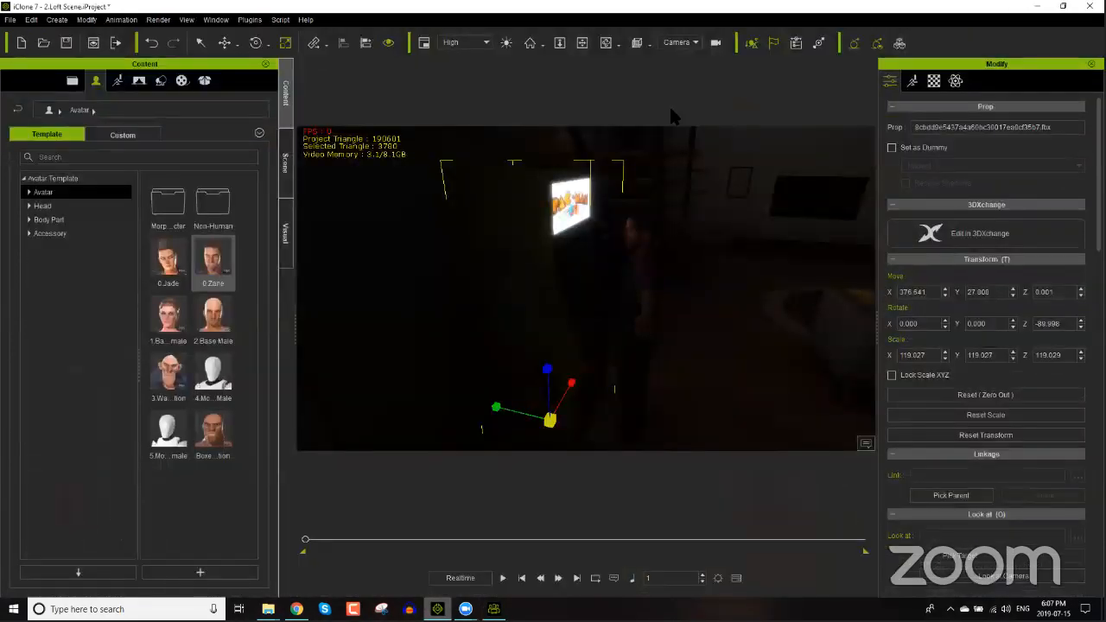
Step: Create a primitive box and move it outside the loft to about X 693
right_click_drag(548, 330, 744, 318)
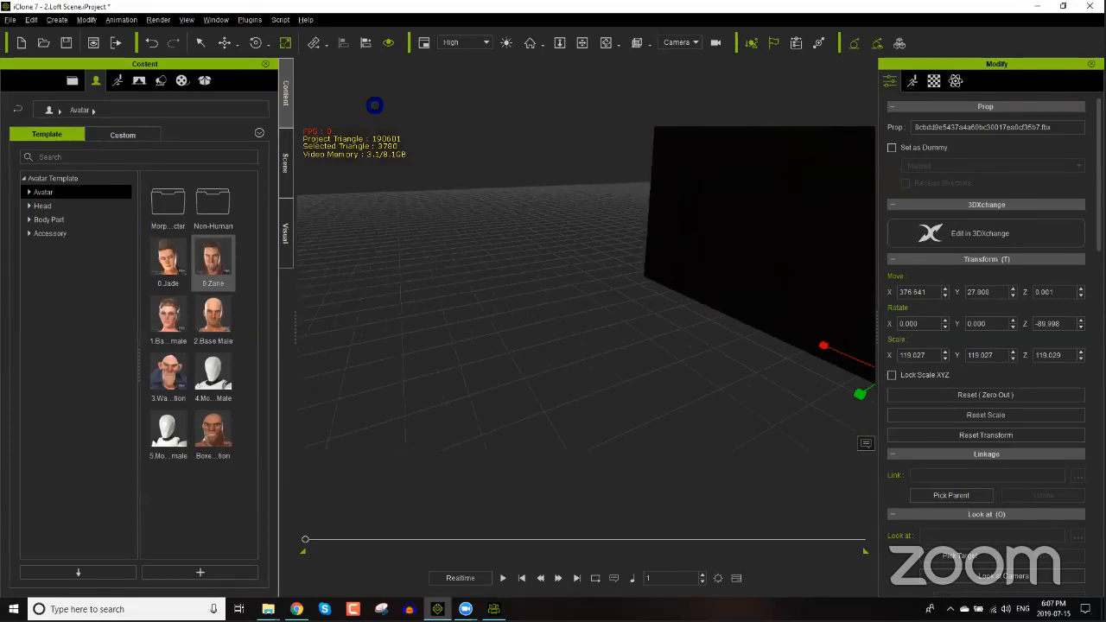
left_click(57, 19)
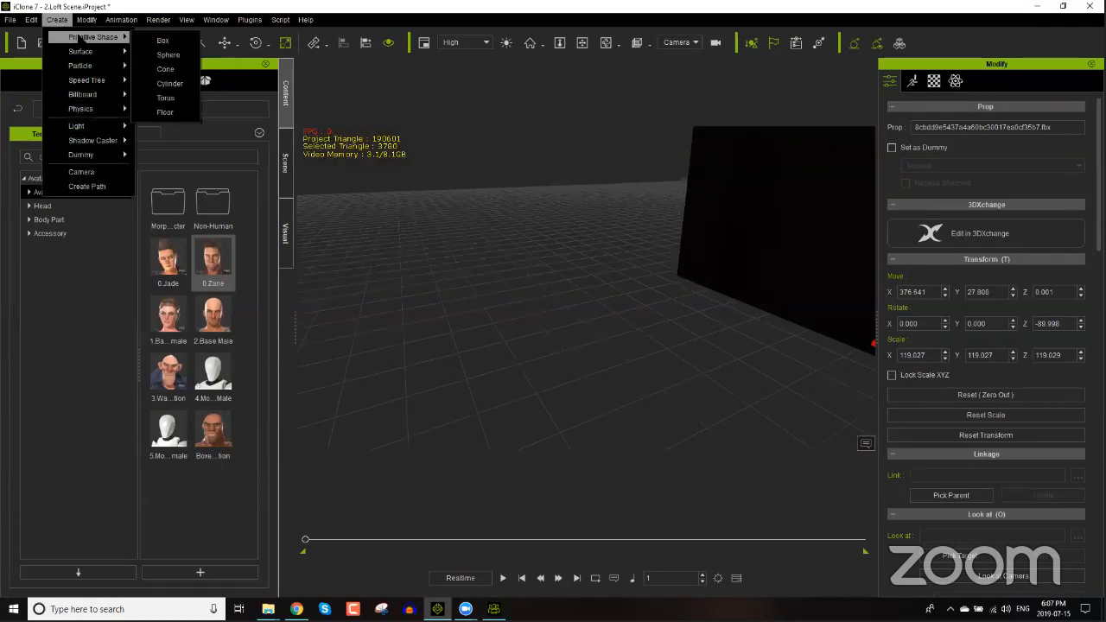
mouse_move(81, 52)
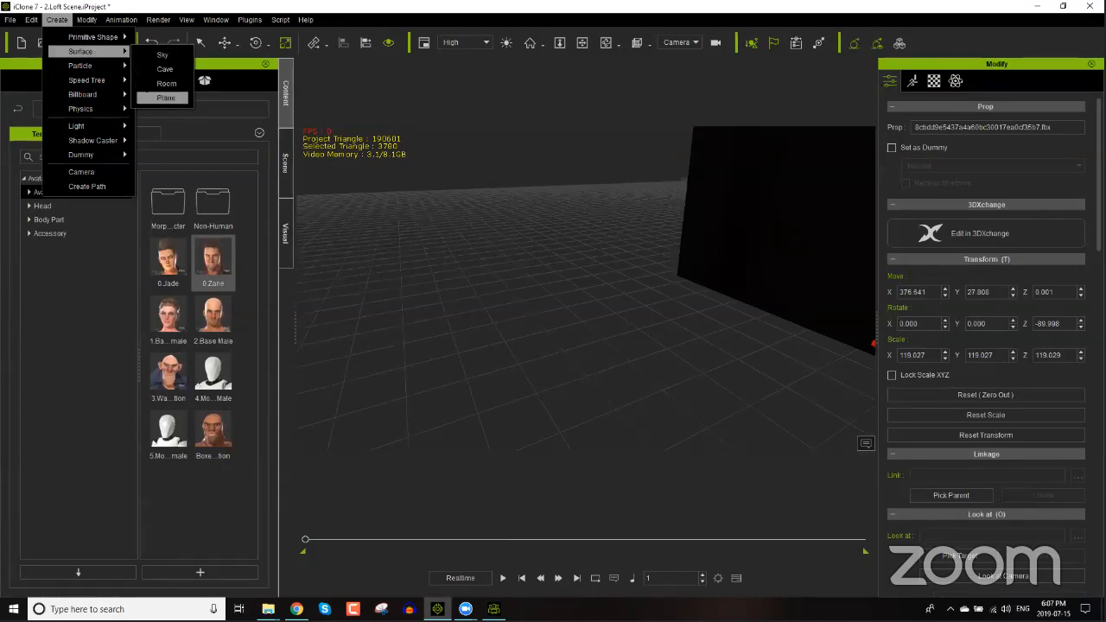
mouse_move(127, 37)
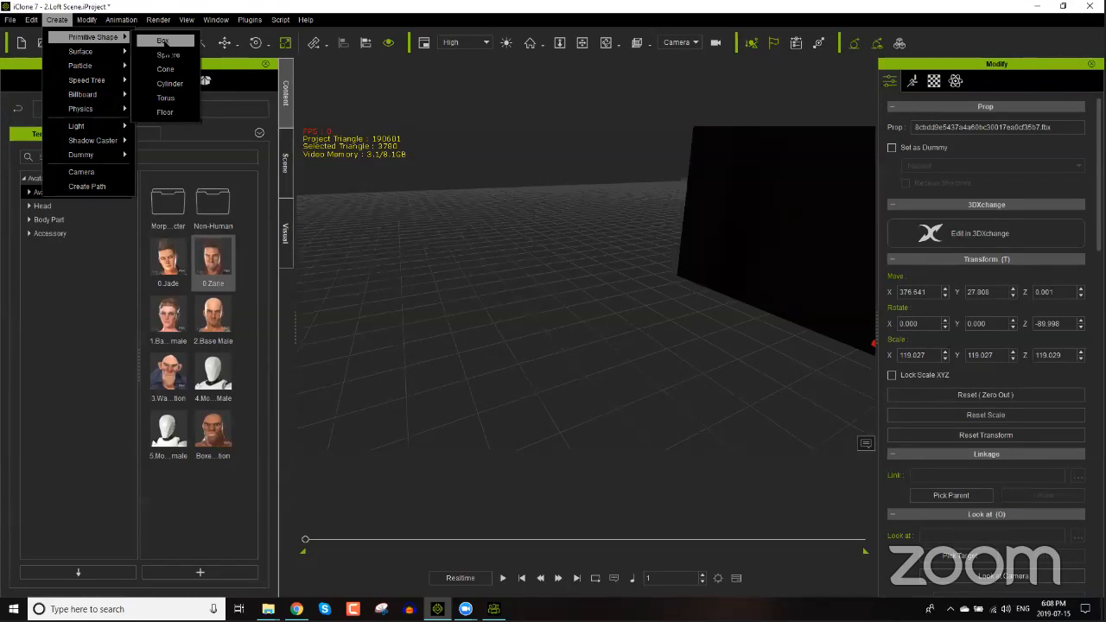
left_click(164, 42)
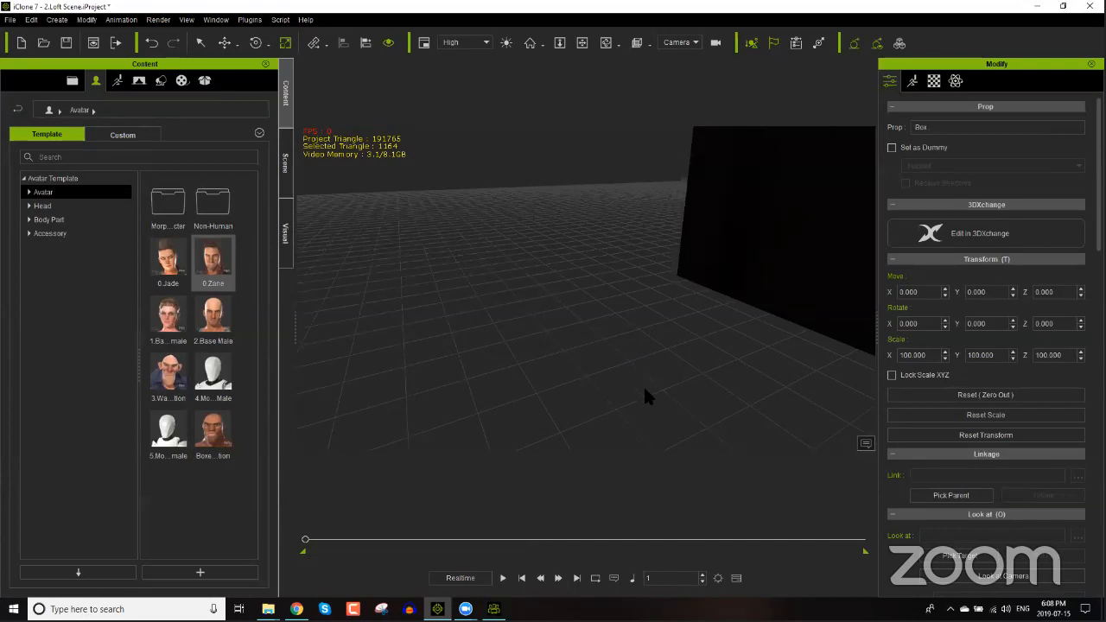
middle_click_drag(793, 301, 574, 285)
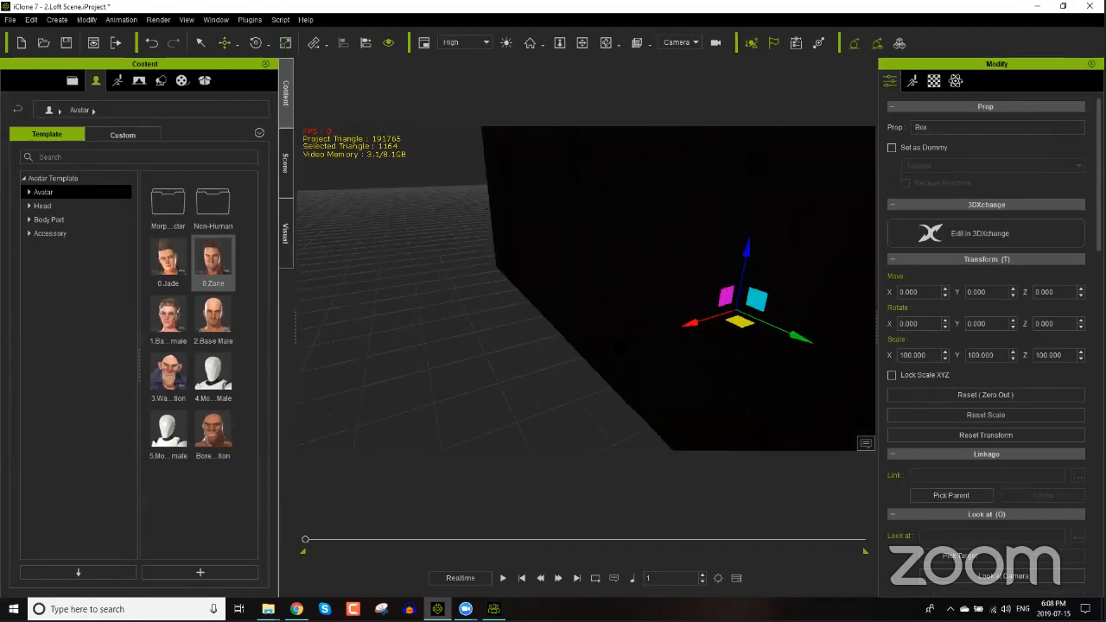
left_click_drag(693, 323, 324, 445)
middle_click_drag(423, 385, 501, 294)
right_click_drag(565, 349, 197, 143)
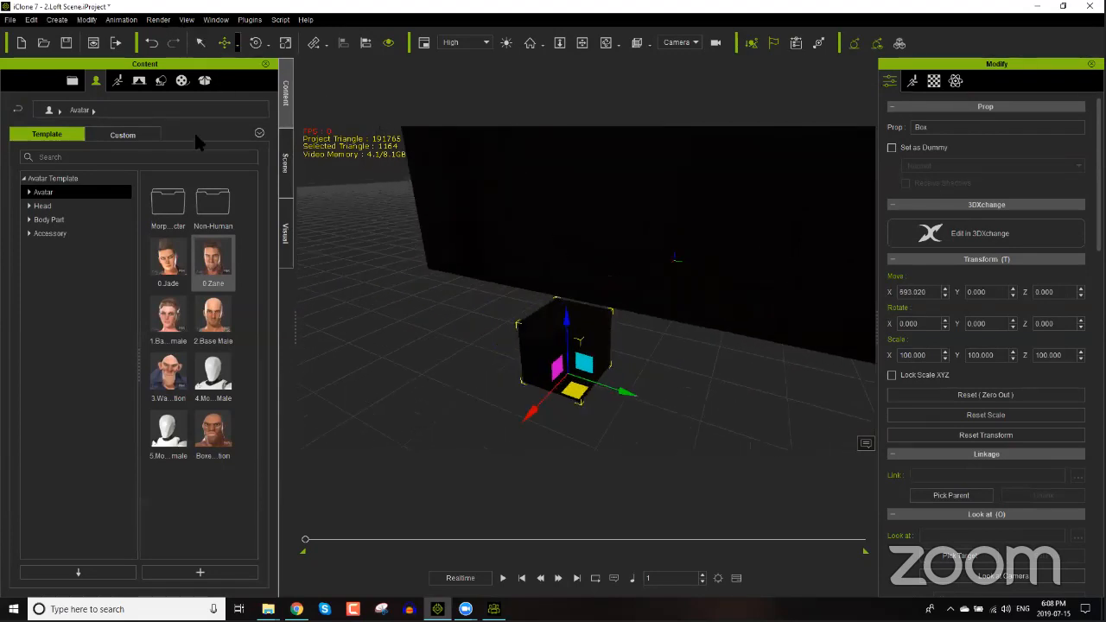
Step: Show the list of scene objects and turn on the auxiliary light so the box and loft wall are lit
left_click(286, 164)
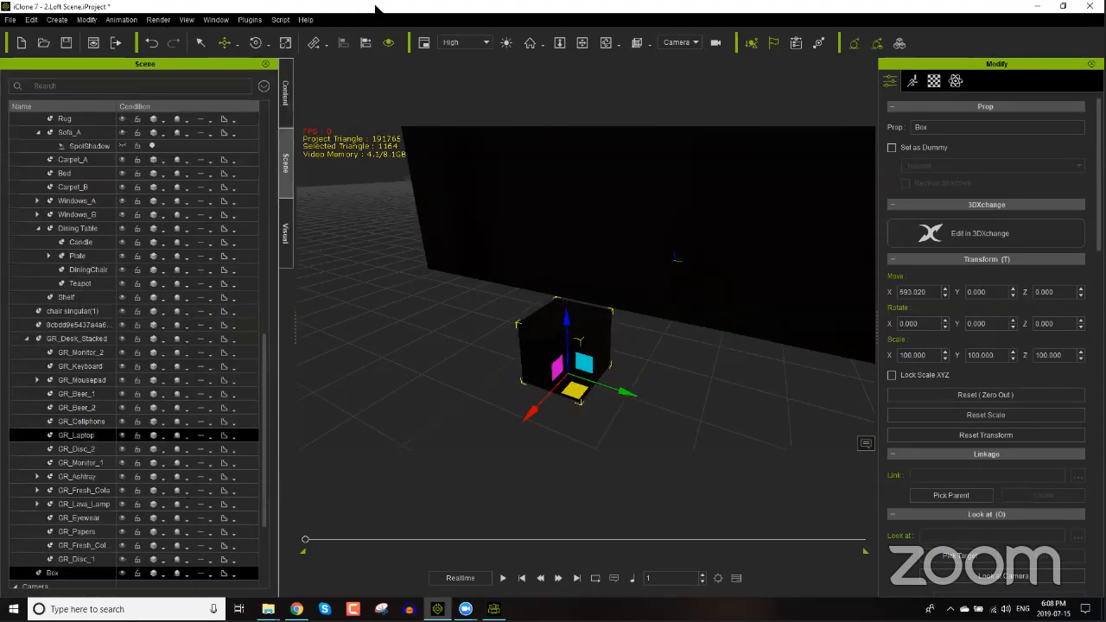
left_click(506, 42)
right_click_drag(525, 259, 536, 330)
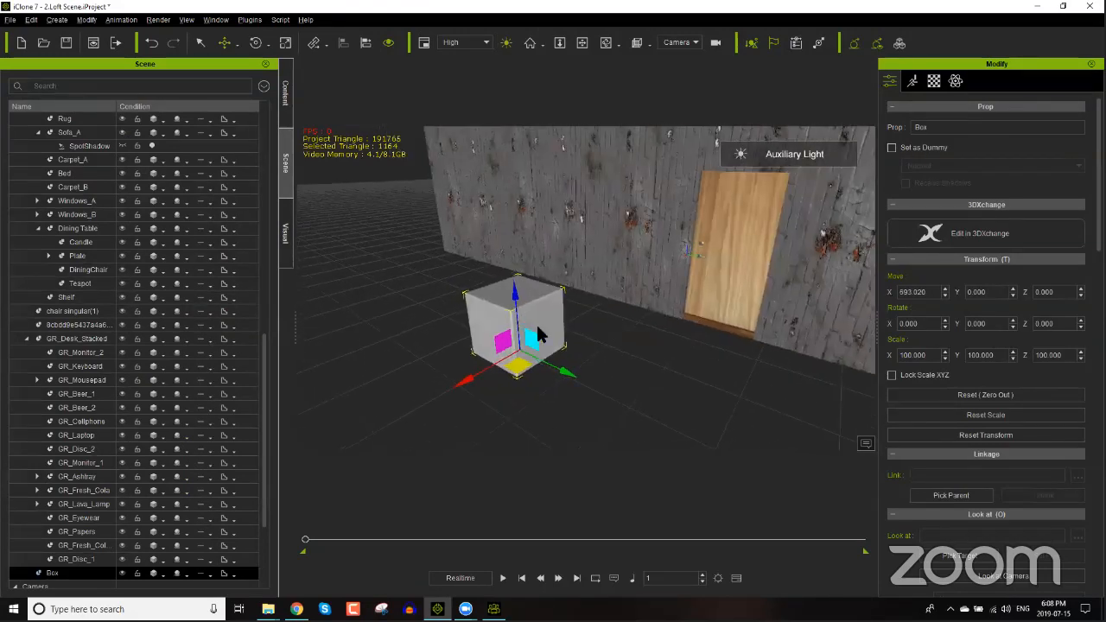
Step: Scale the box into a thin wall, about 15 in X, 735 in Y and 306 in Z
key("r")
left_click_drag(464, 381, 535, 330)
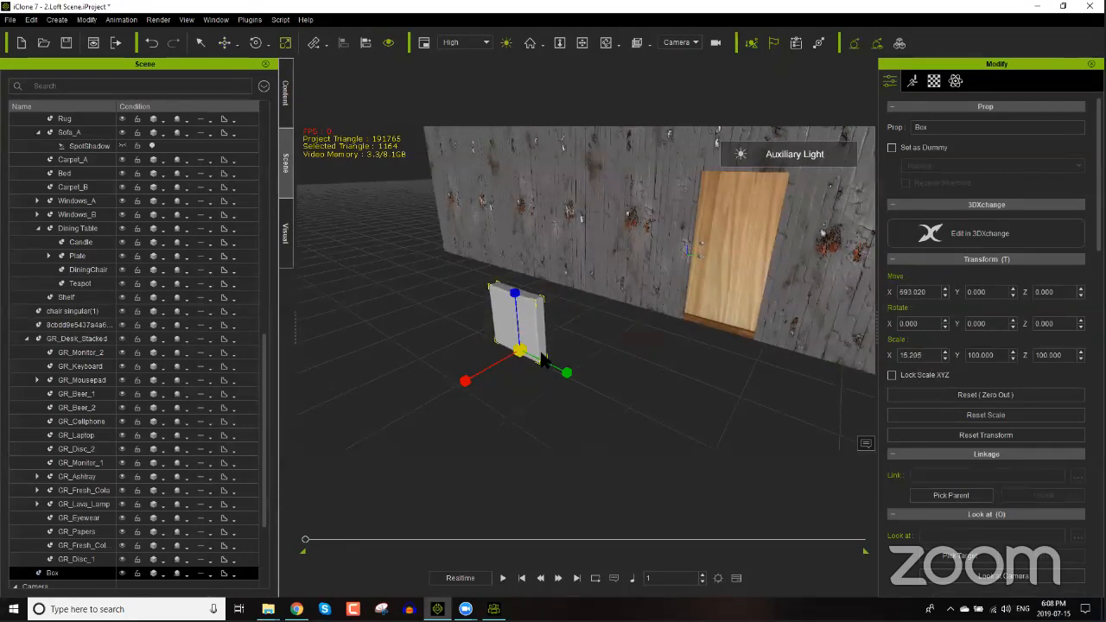
left_click_drag(565, 372, 829, 463)
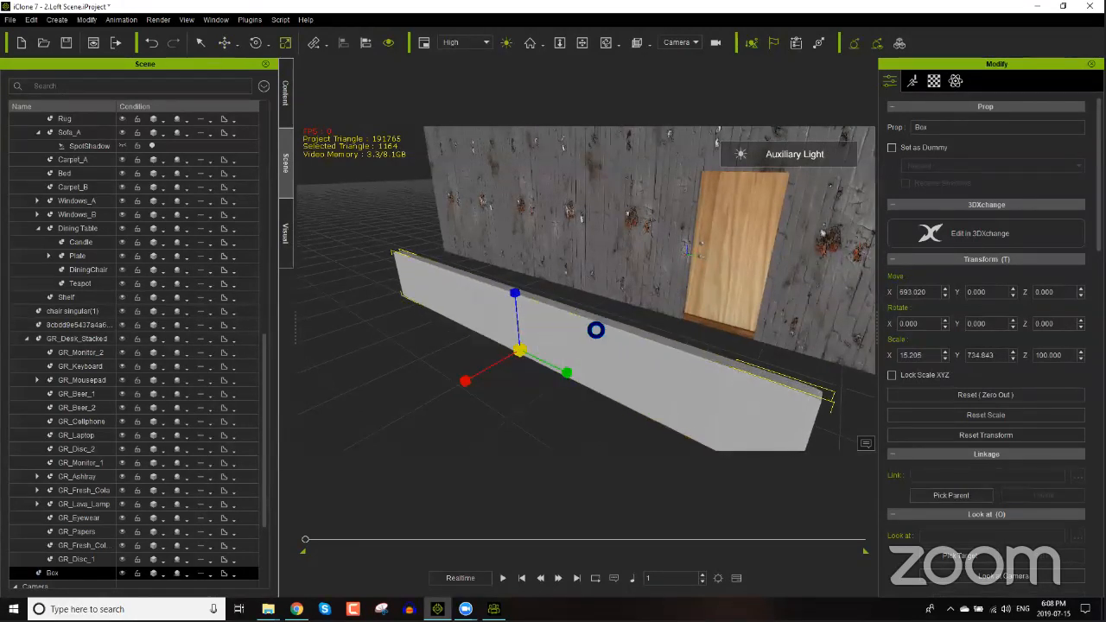
left_click_drag(517, 296, 521, 163)
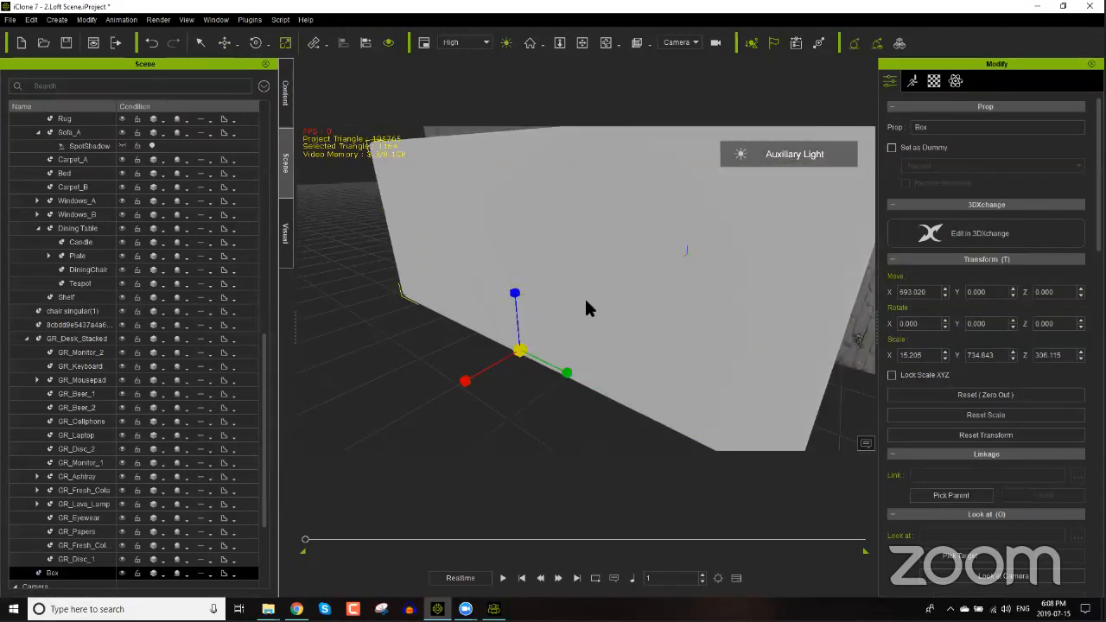
right_click_drag(573, 296, 641, 282)
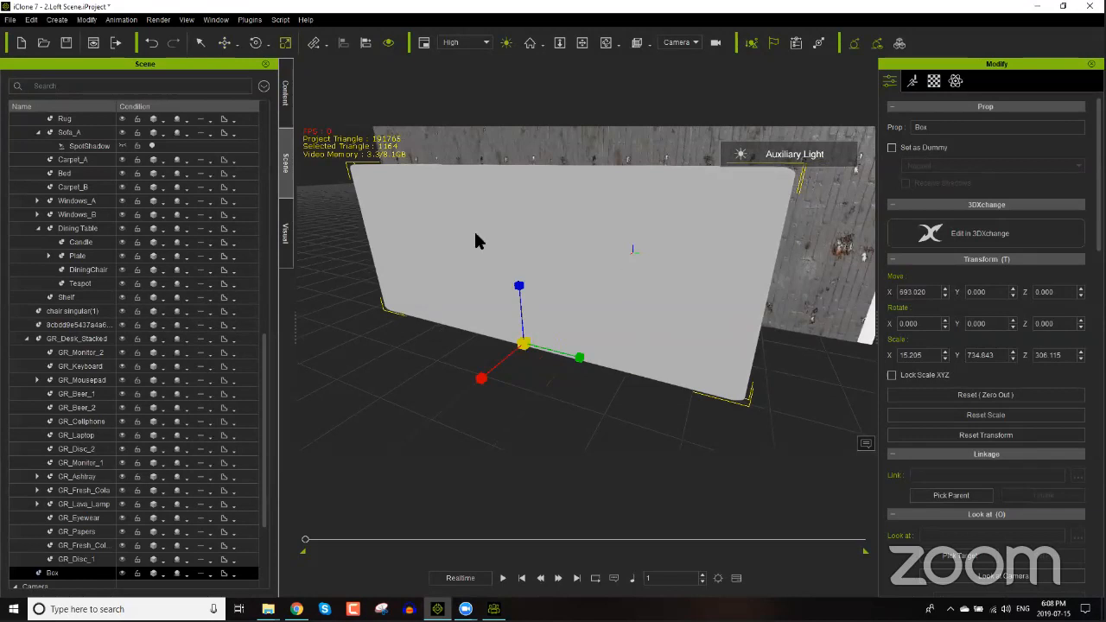
Step: Apply the bricks_001 Substance material to the box wall and open its material texture settings
left_click(285, 97)
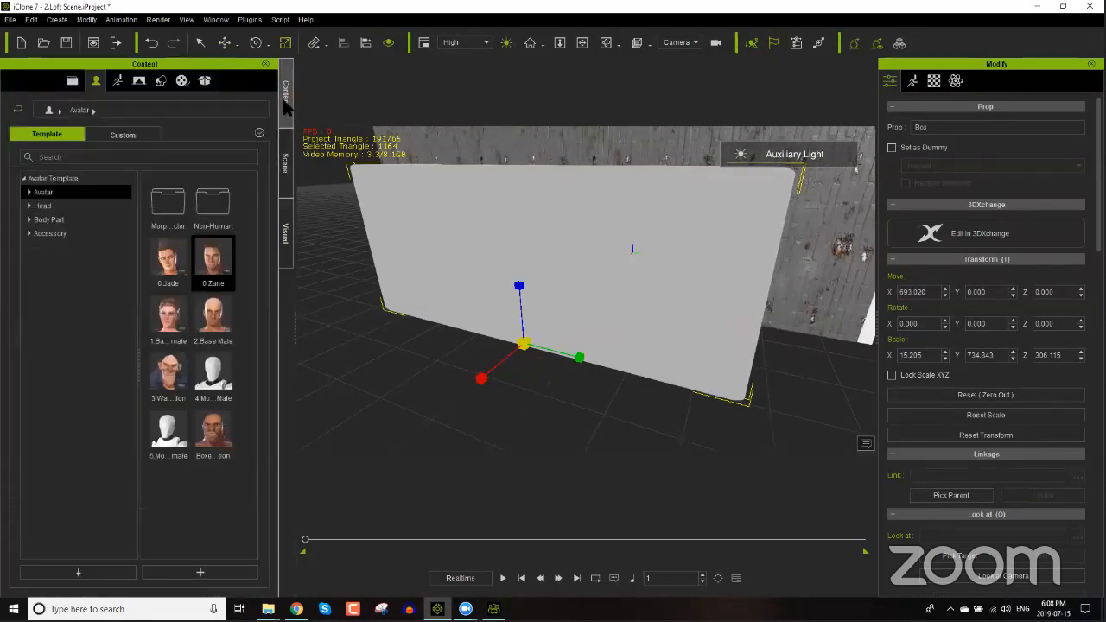
left_click(182, 81)
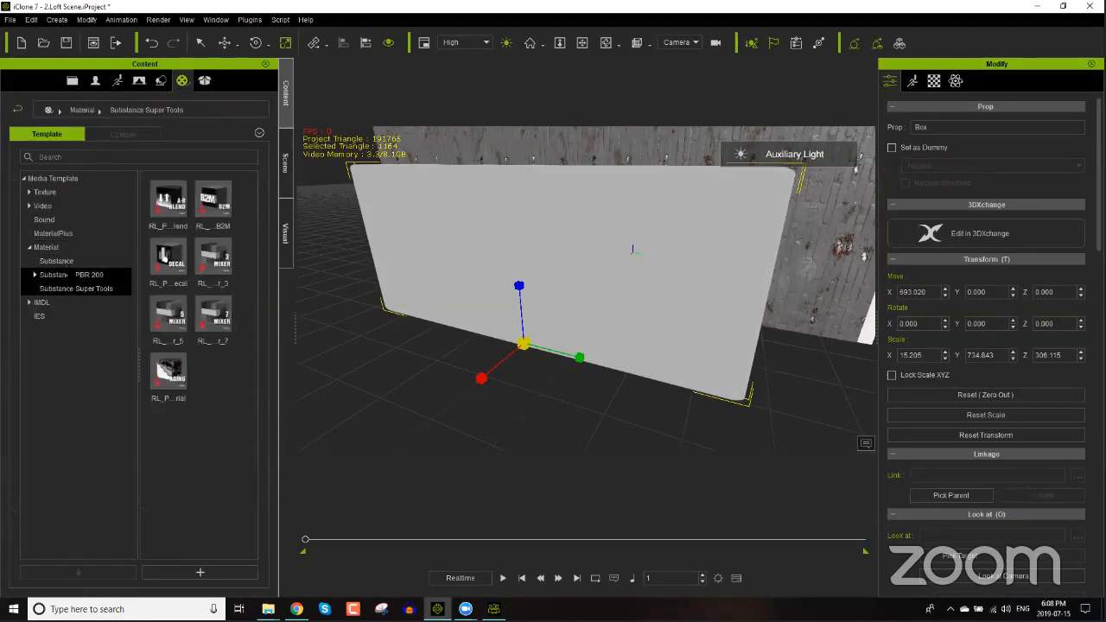
left_click(69, 260)
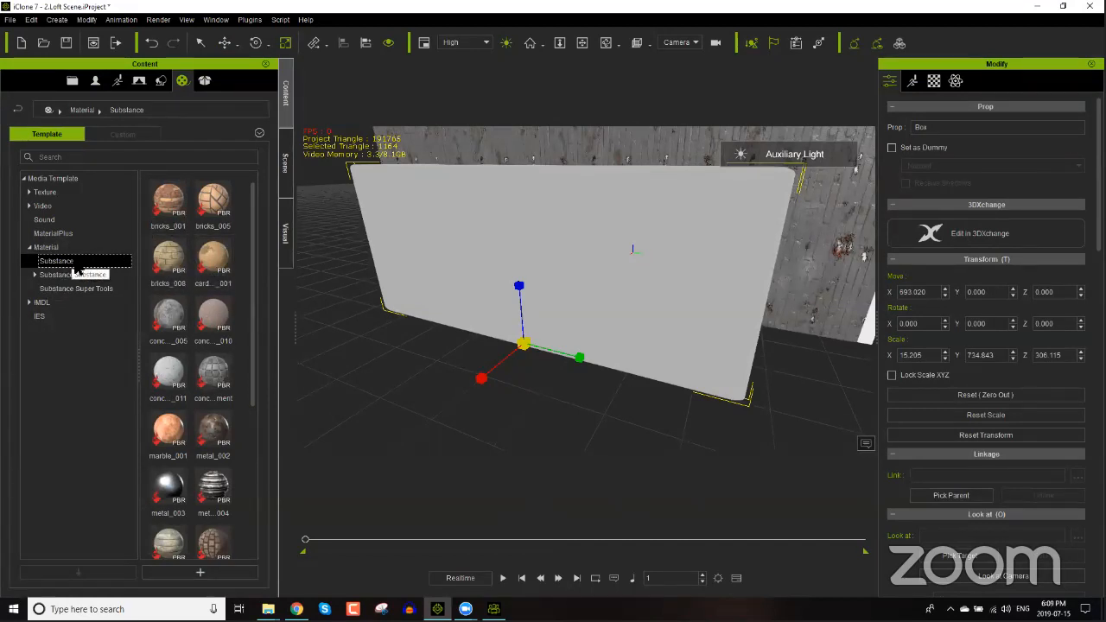
left_click_drag(167, 200, 518, 243)
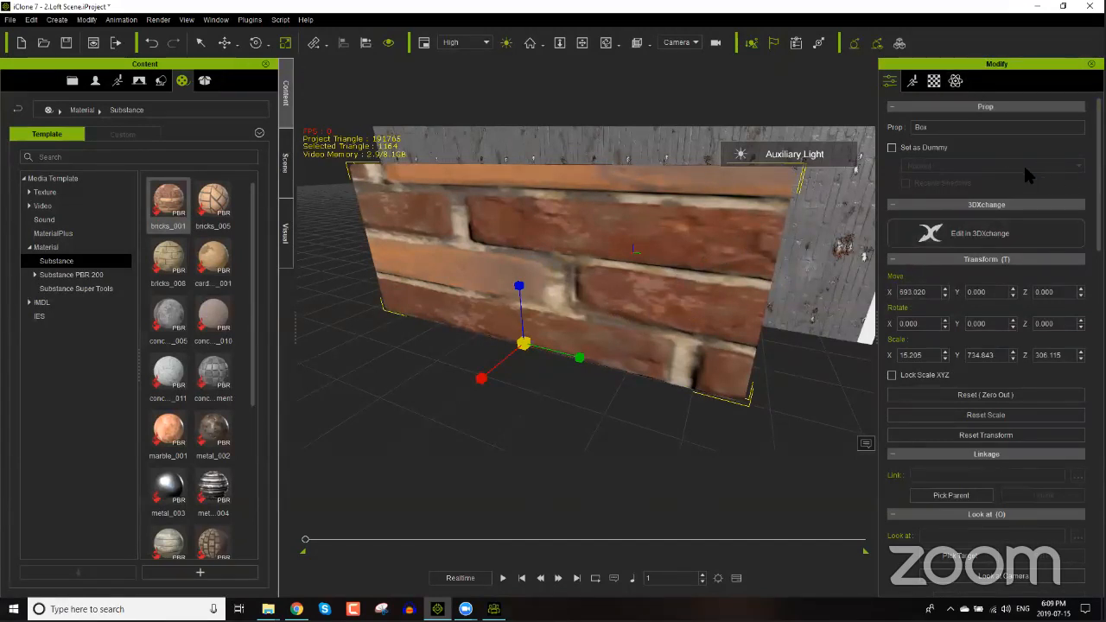
left_click(933, 82)
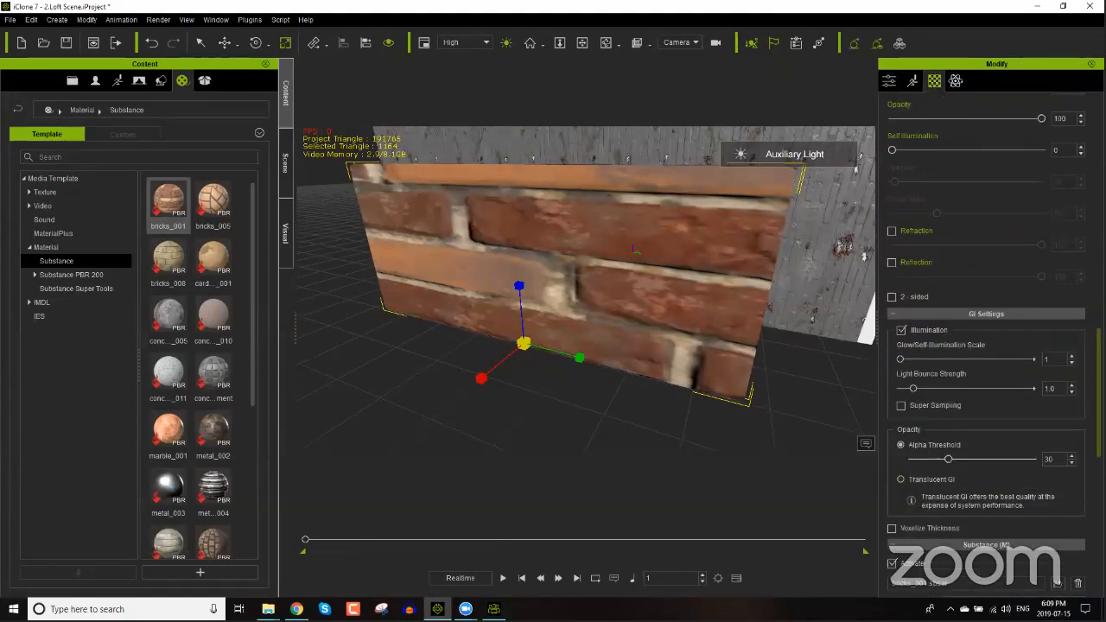
left_click_drag(1098, 381, 1098, 158)
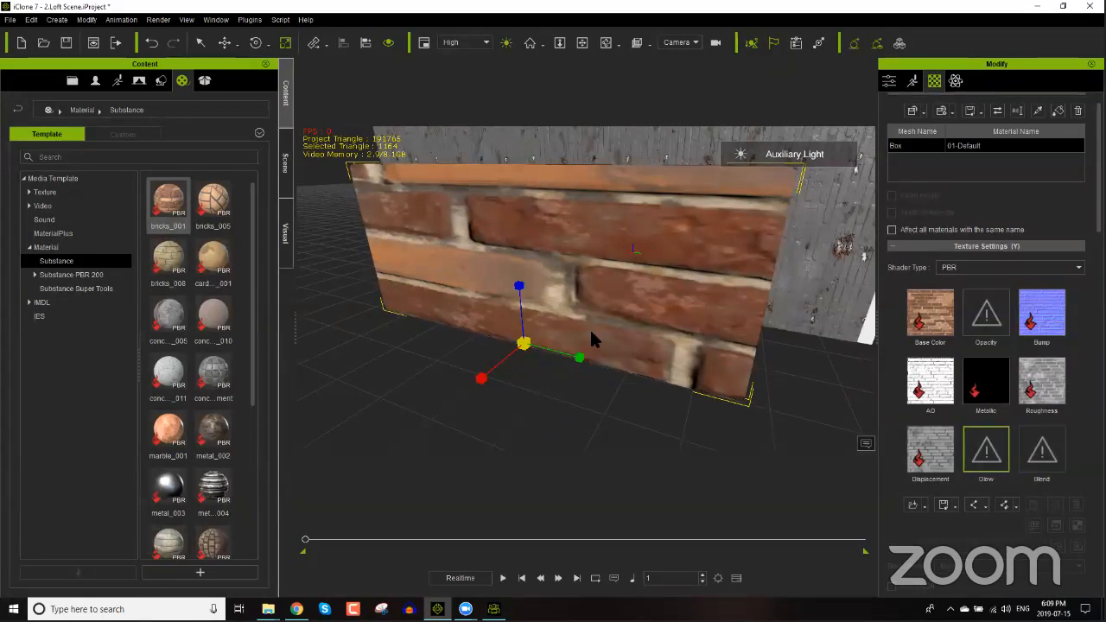
Step: Display the box in wireframe to inspect its mesh, and restore its Normal shading
left_click(285, 162)
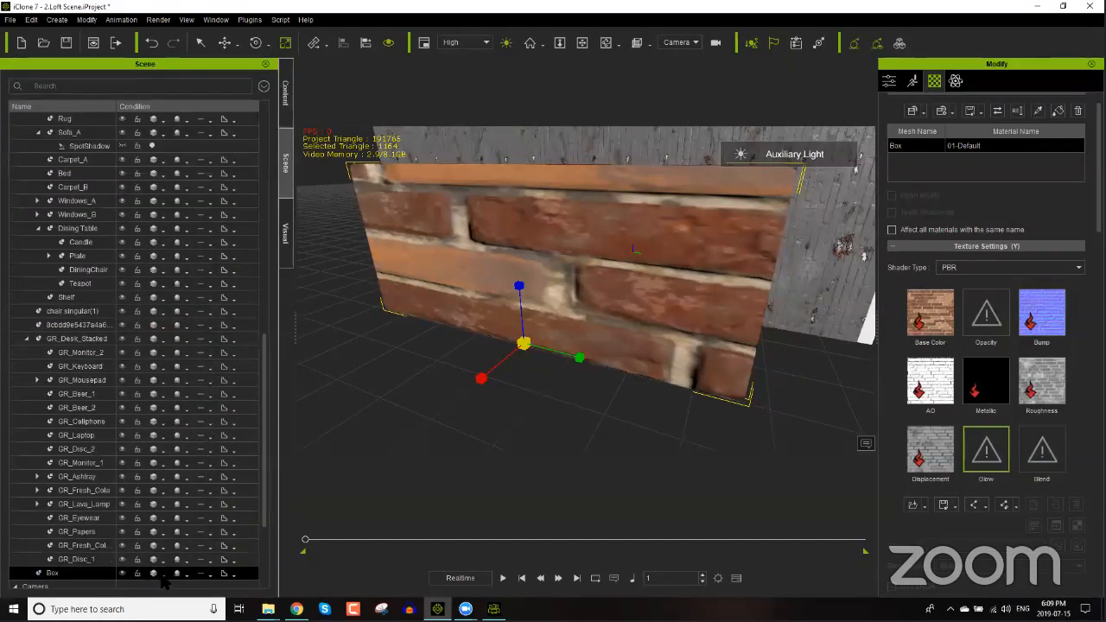
right_click(160, 584)
left_click(191, 517)
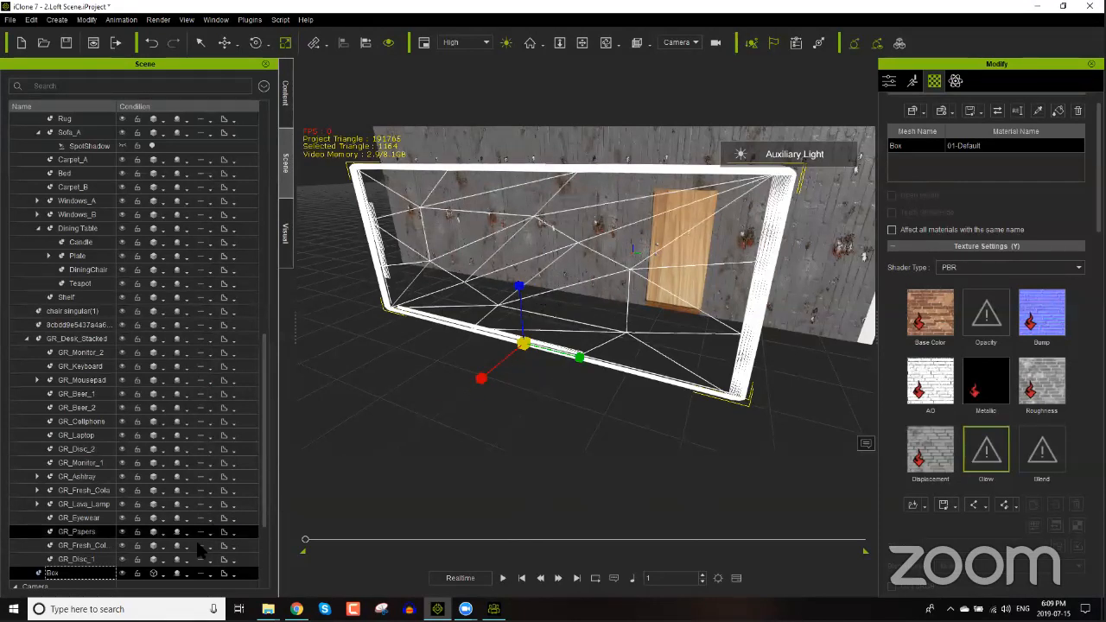
left_click(166, 577)
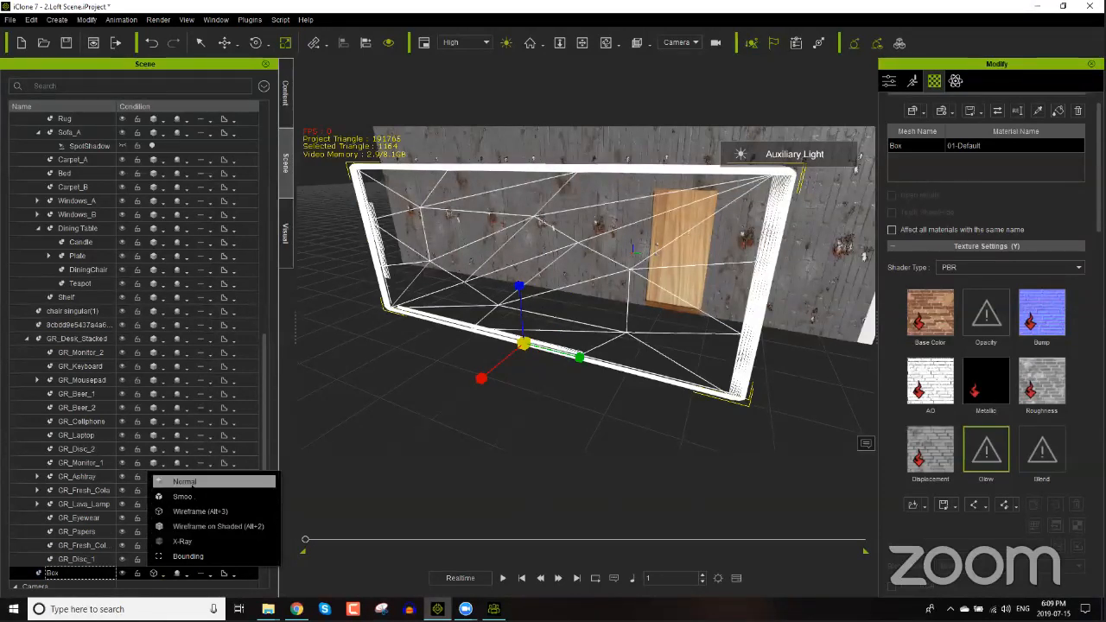
left_click(185, 481)
Step: Set the Substance output size of the wall's brick material to 2048x2048
scroll(1037, 311, "down", 3)
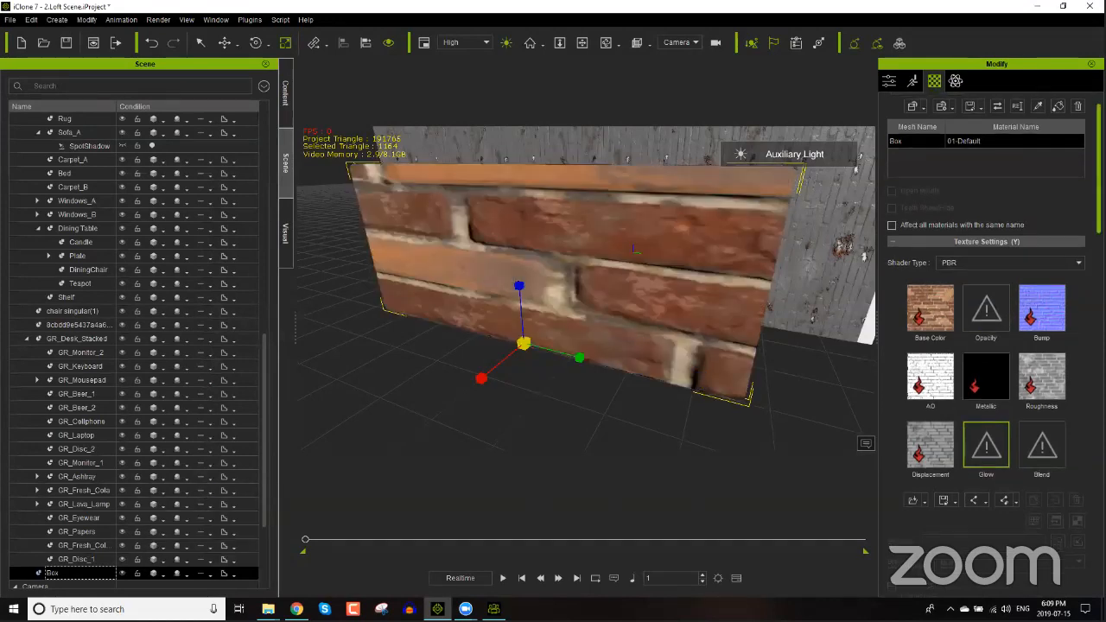
scroll(984, 346, "down", 10)
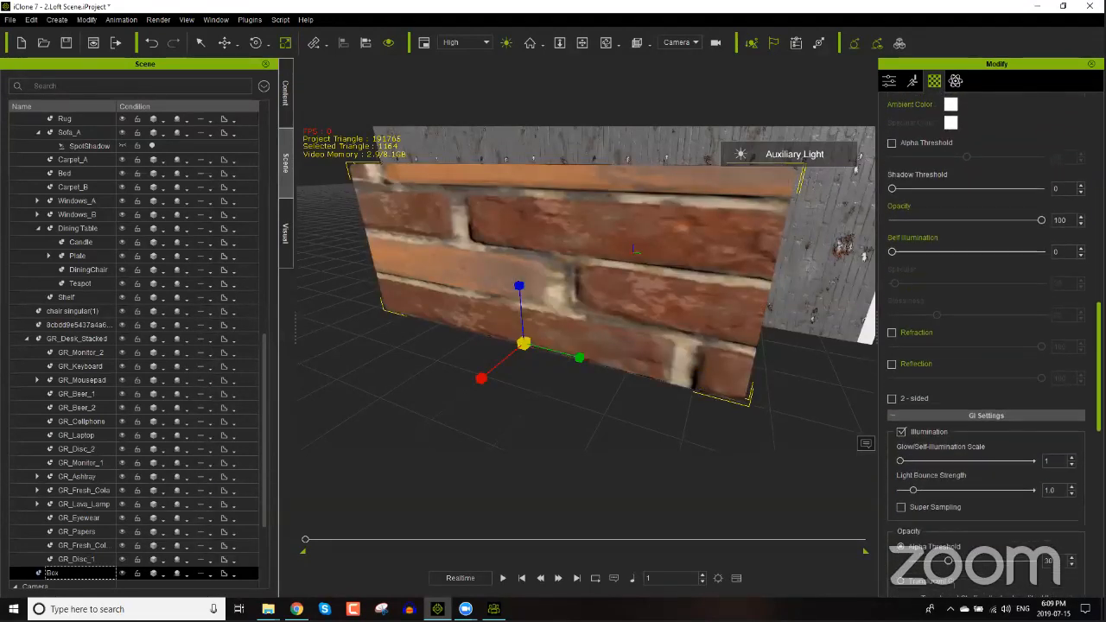
scroll(984, 346, "down", 8)
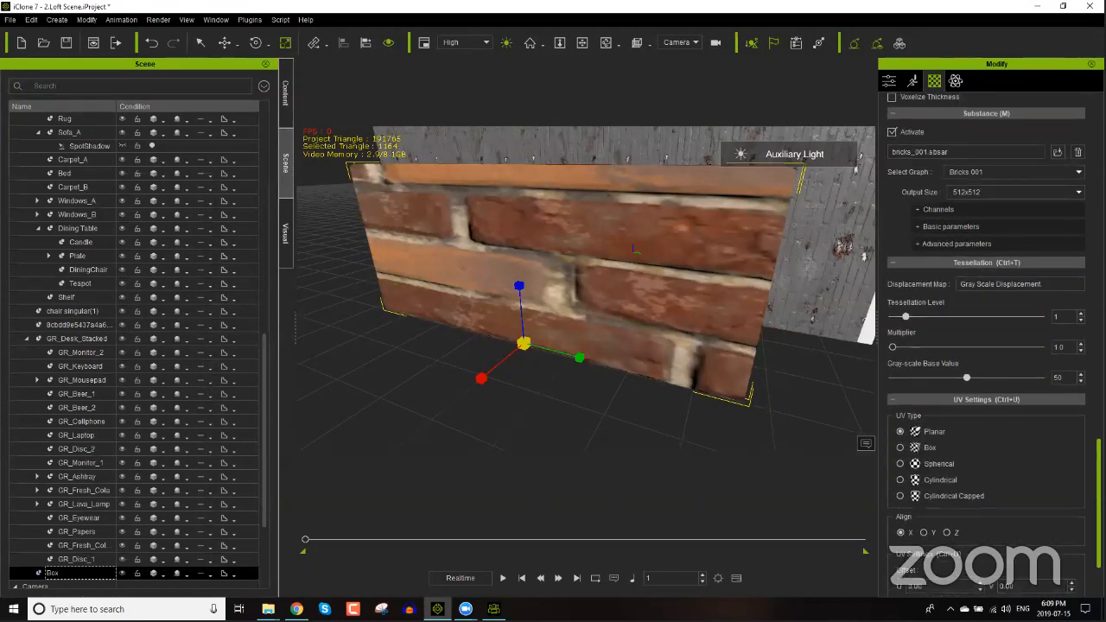
scroll(985, 346, "up", 2)
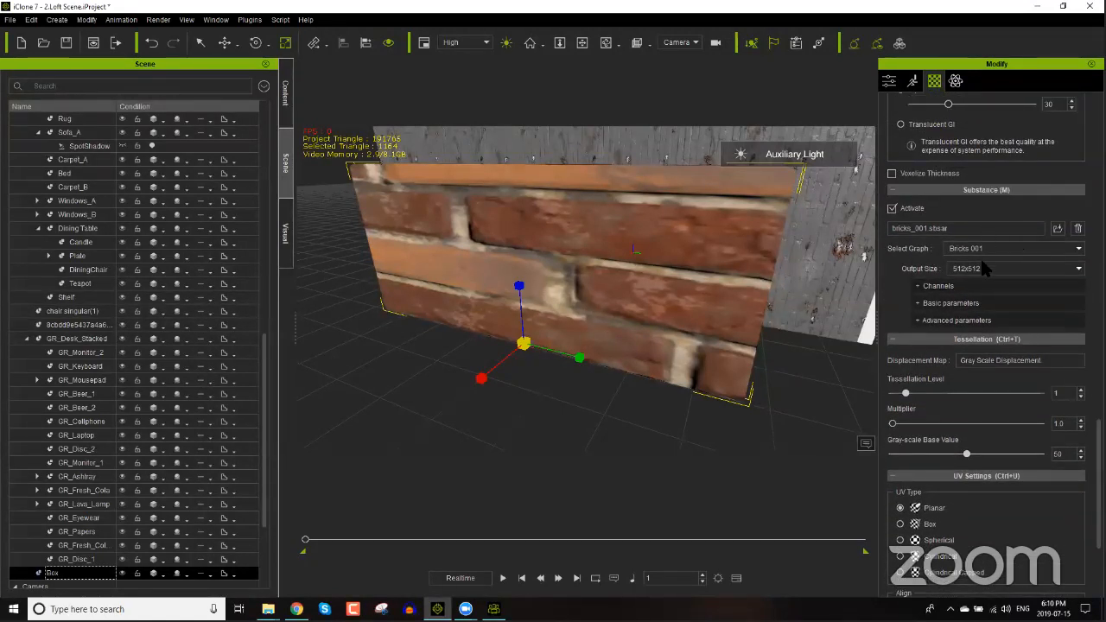
left_click(984, 269)
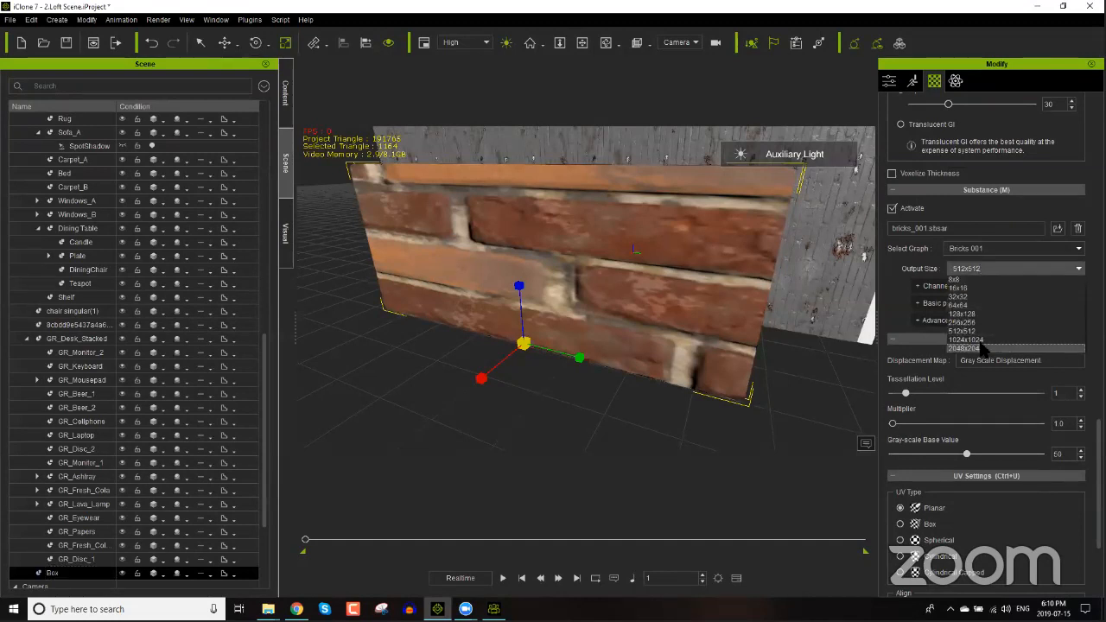
left_click(983, 347)
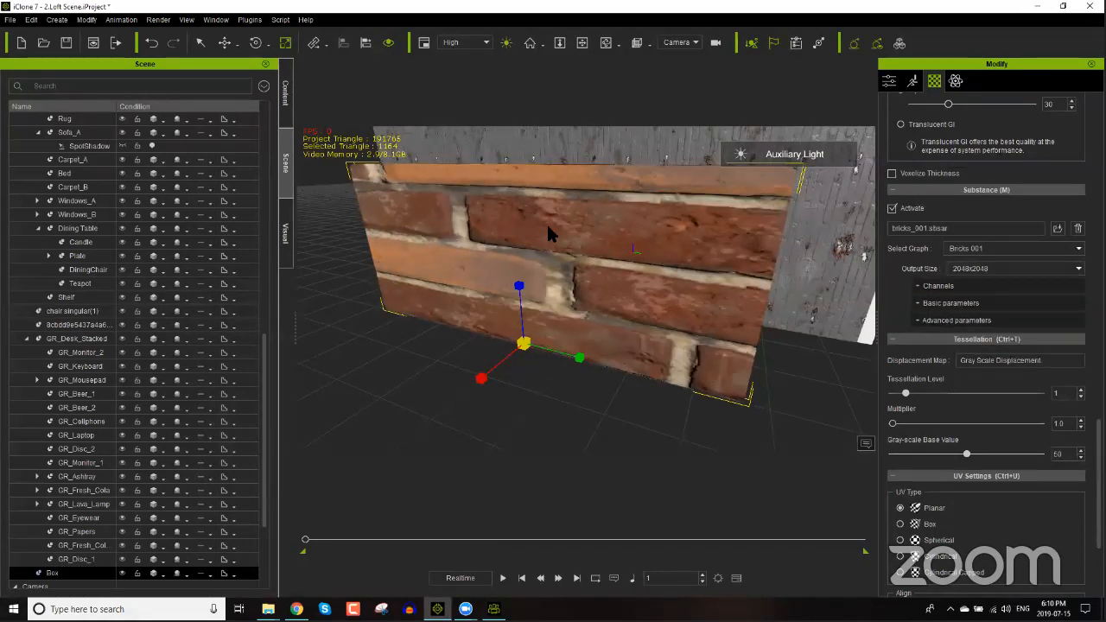
Step: Set the brick material's advanced parameters Bricks Amount X to 8 and Bricks Amount Y to 7
left_click(966, 292)
left_click(957, 287)
left_click(950, 302)
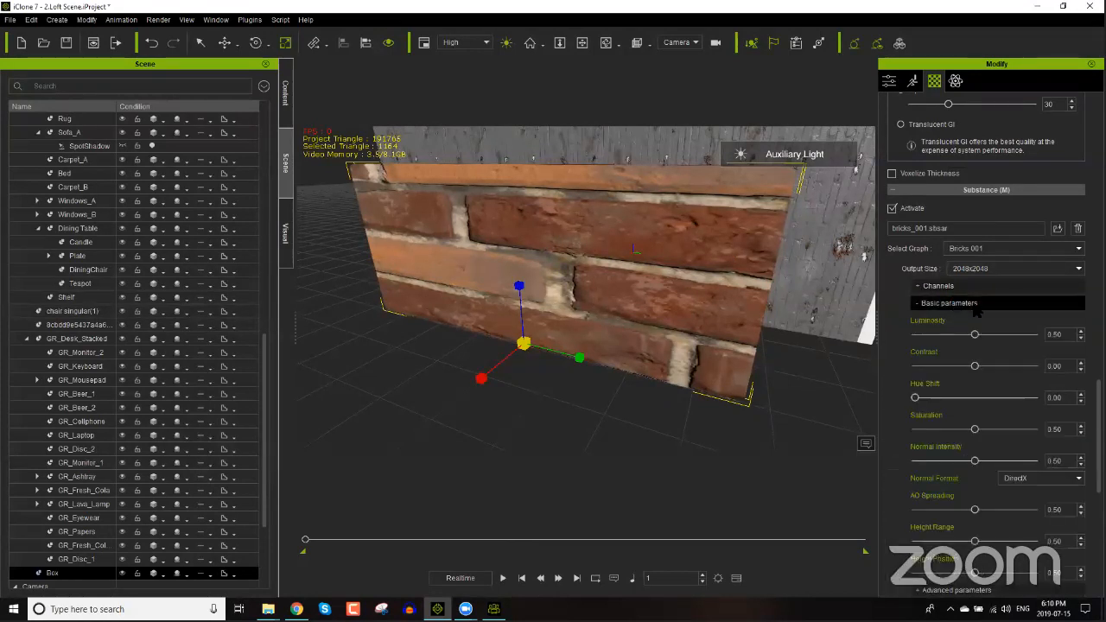
scroll(1011, 365, "down", 1)
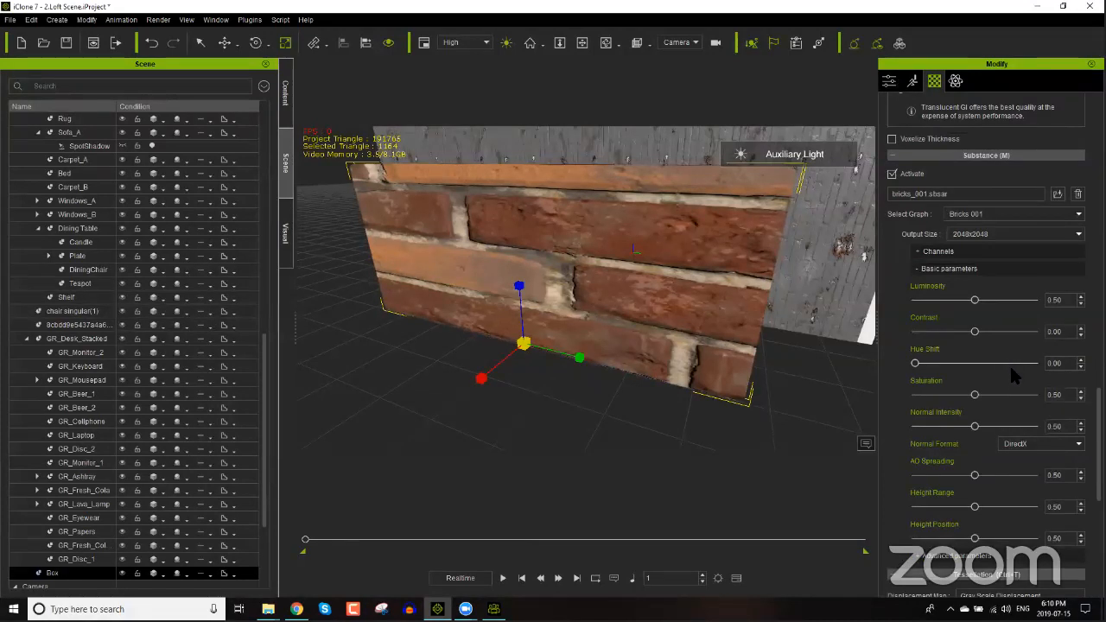
left_click(947, 270)
left_click(952, 286)
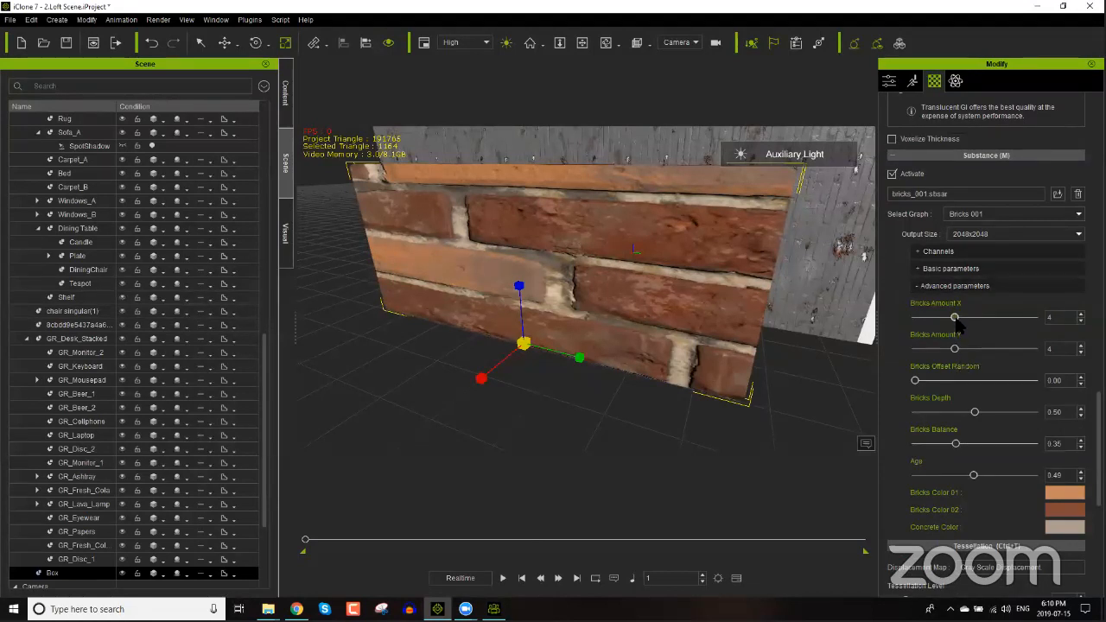
left_click_drag(955, 320, 995, 350)
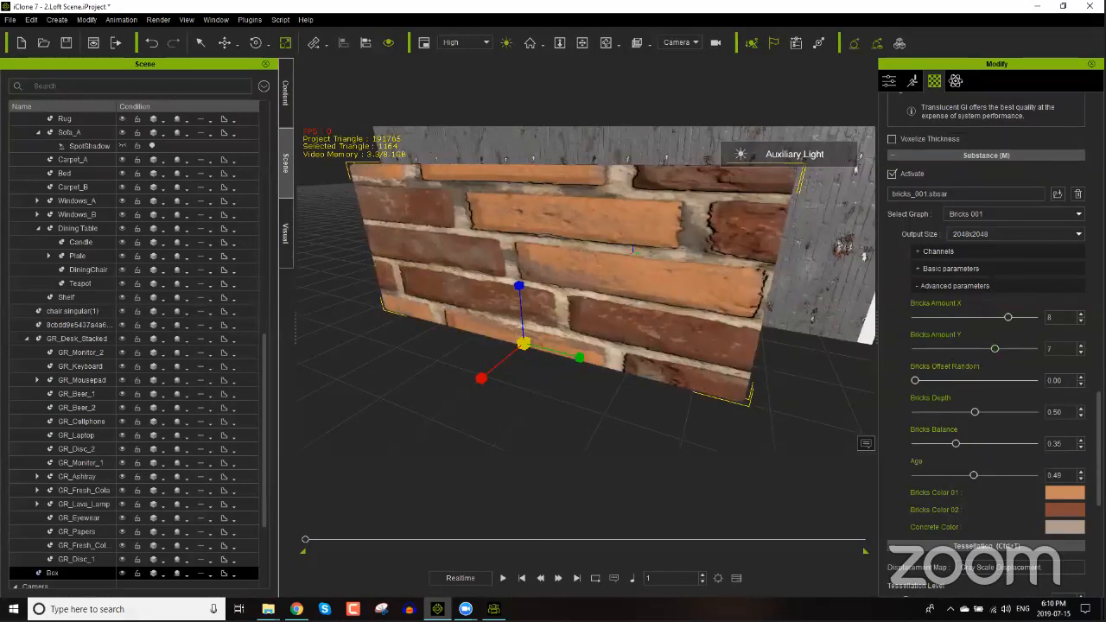
Step: Apply Box UV mapping to the brick wall and inspect the result from an angle
scroll(1053, 518, "down", 5)
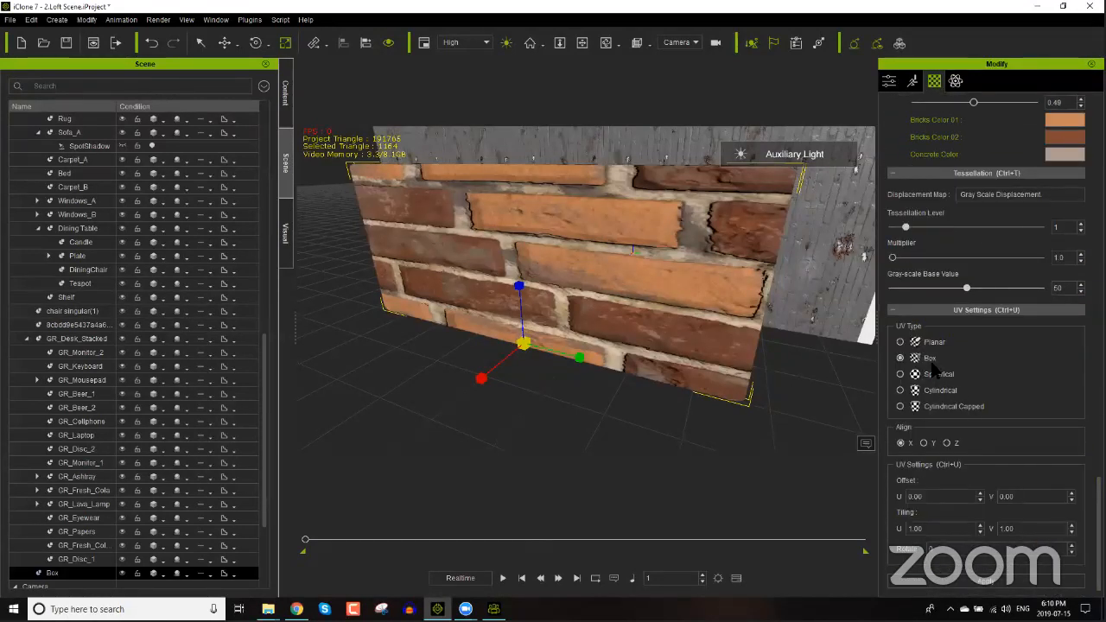
left_click(990, 584)
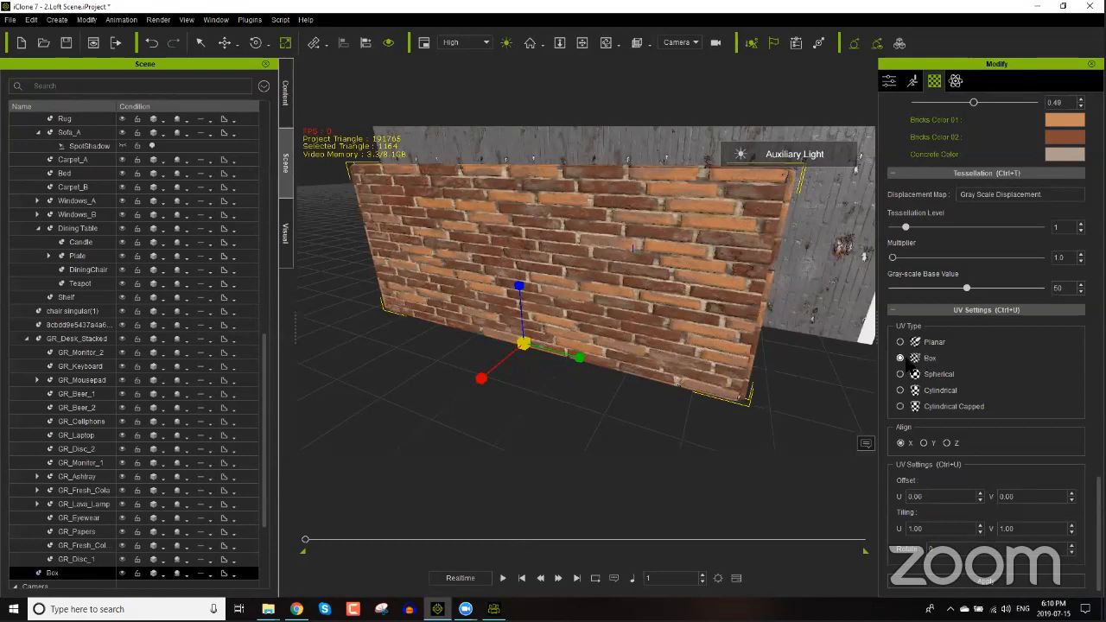
right_click_drag(637, 364, 660, 357)
scroll(660, 357, "up", 1)
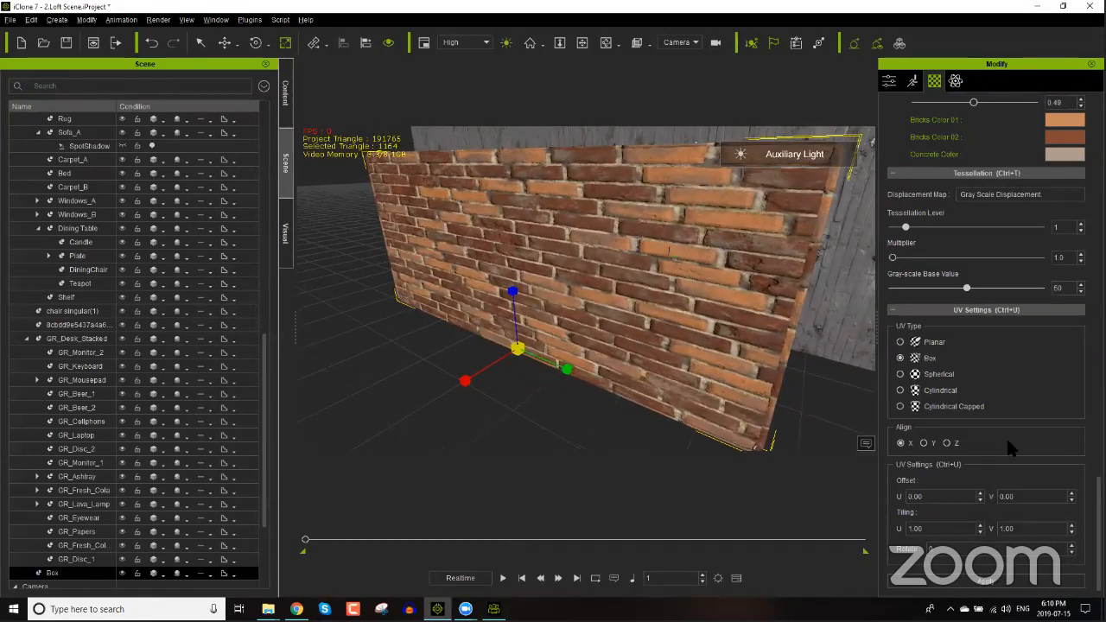
Step: Set the brick wall's UV tiling to 2 for both U and V and inspect the wall from another angle
double_click(945, 528)
type("2")
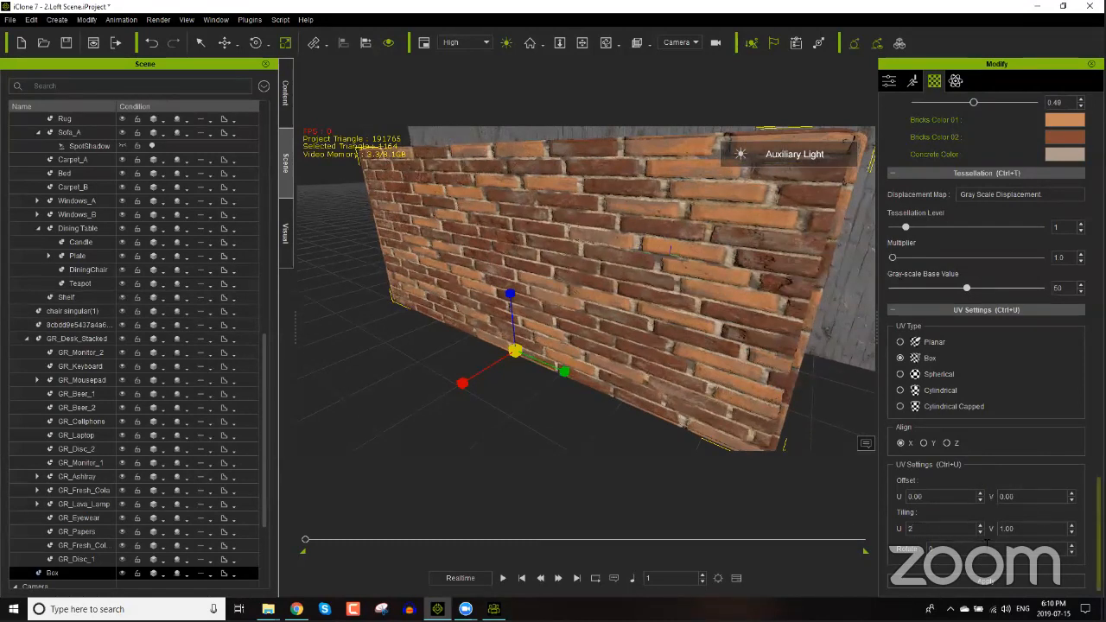
key("Tab")
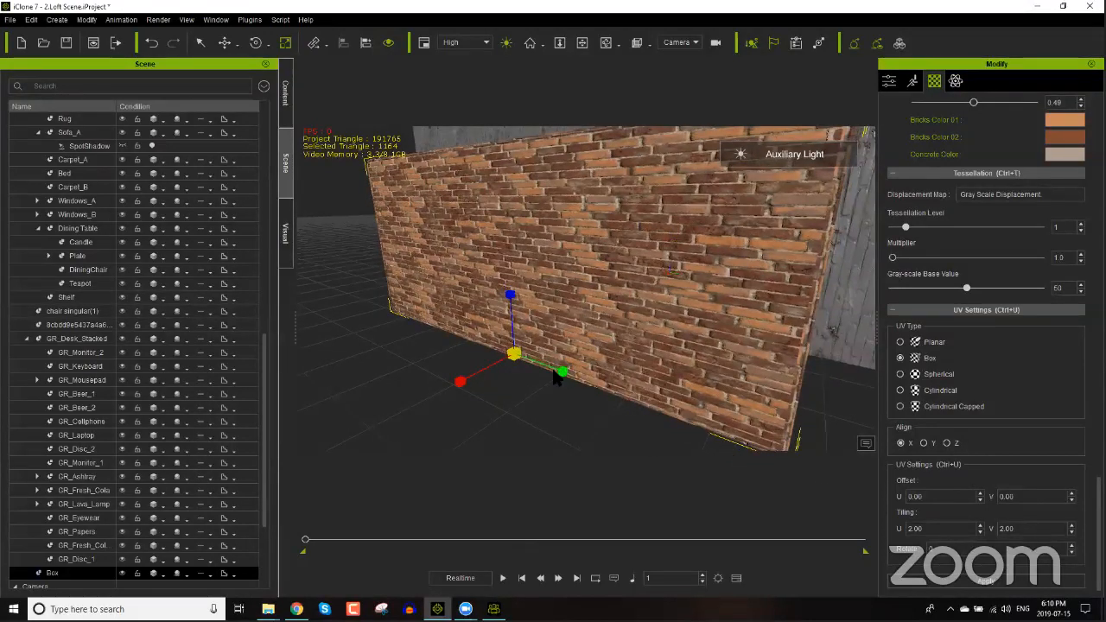
left_click_drag(526, 365, 577, 248)
mouse_move(585, 279)
right_mouse_down()
mouse_move(721, 308)
mouse_move(593, 317)
mouse_move(596, 249)
mouse_move(599, 263)
right_mouse_up()
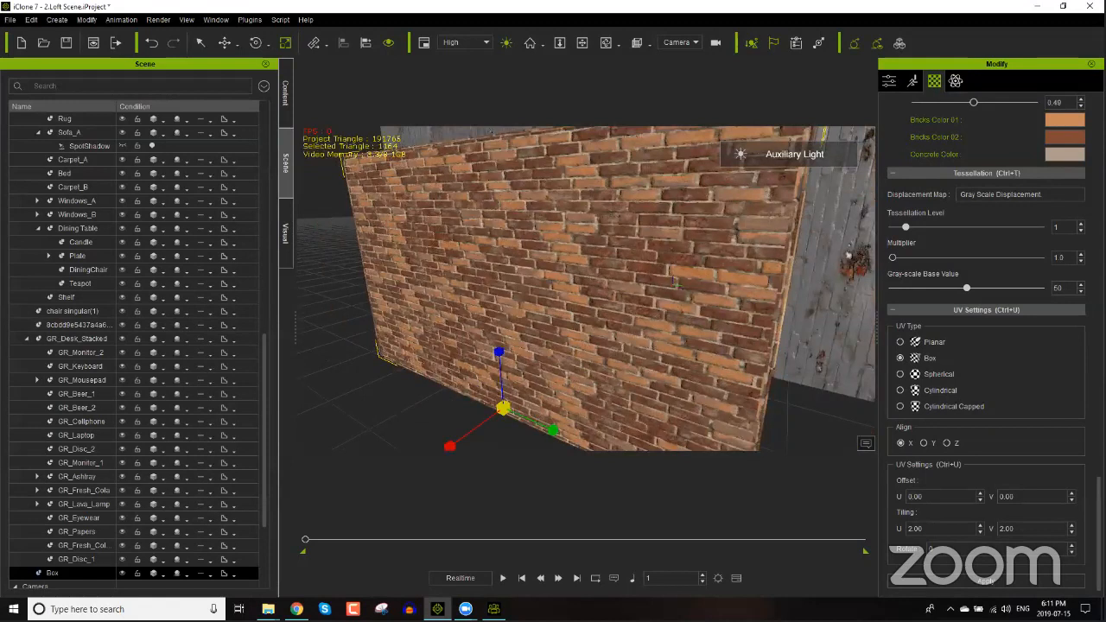
Step: Try the minimum Age for the brick material, then set its Age to 0.91
scroll(976, 458, "up", 5)
left_click(975, 458)
left_click_drag(974, 458, 907, 460)
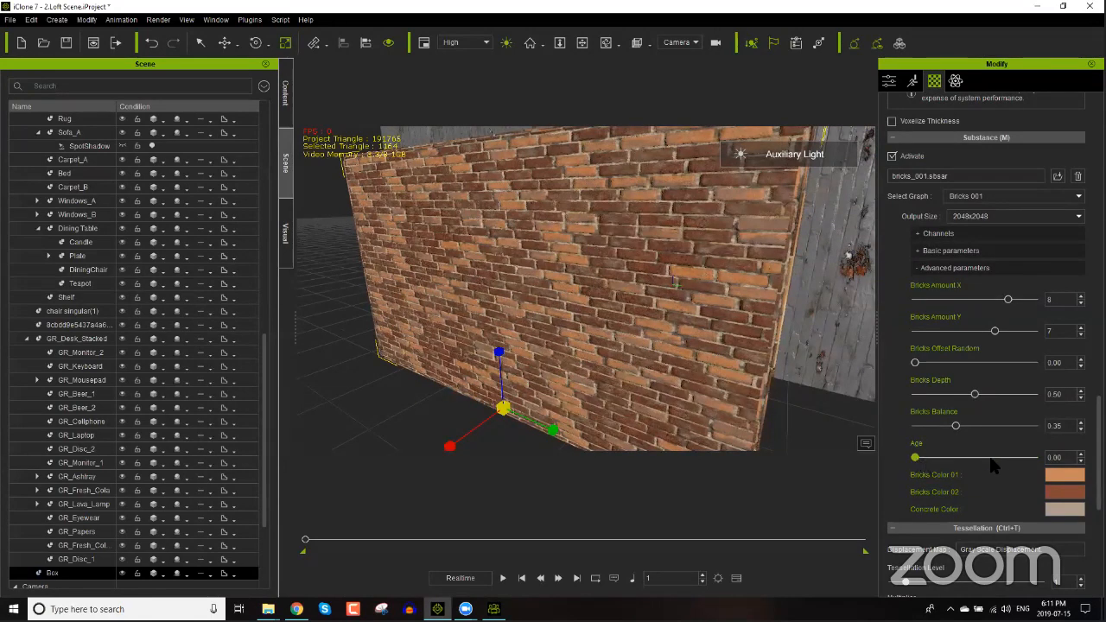
left_click(1024, 457)
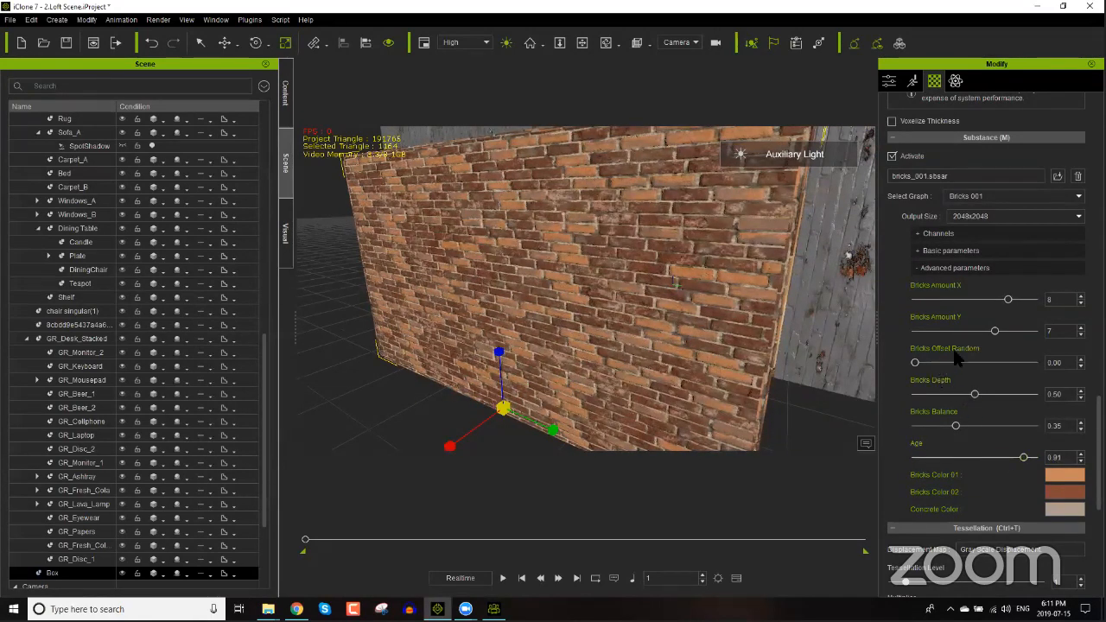
Step: Set the brick material's Bricks Amount Y to 1 and Bricks Amount X to 10
left_click_drag(991, 337, 893, 334)
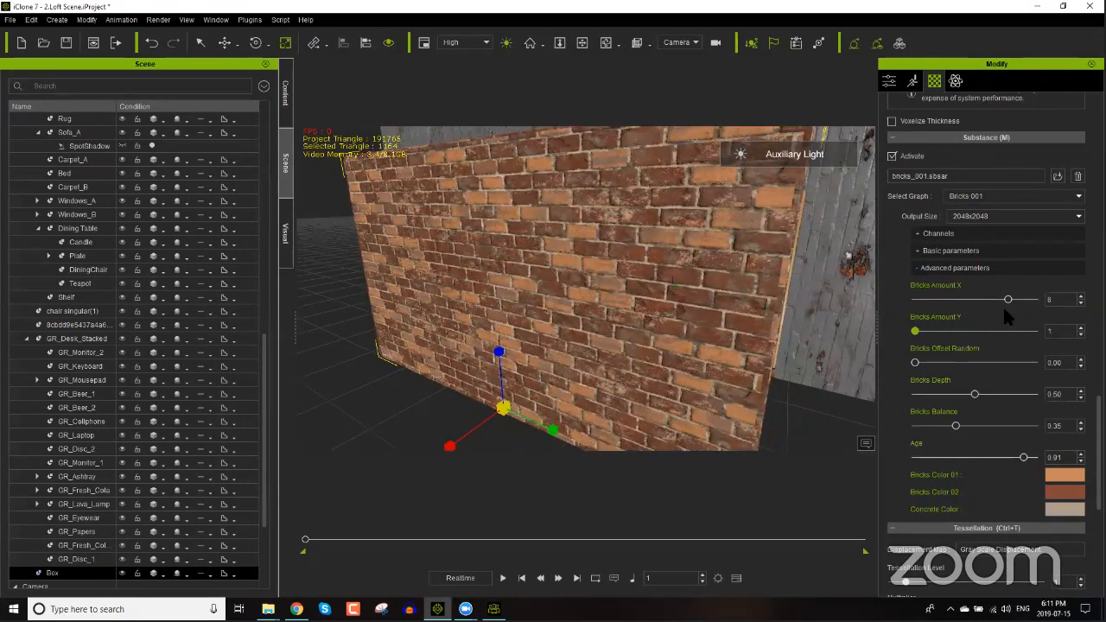
left_click_drag(1007, 299, 1049, 299)
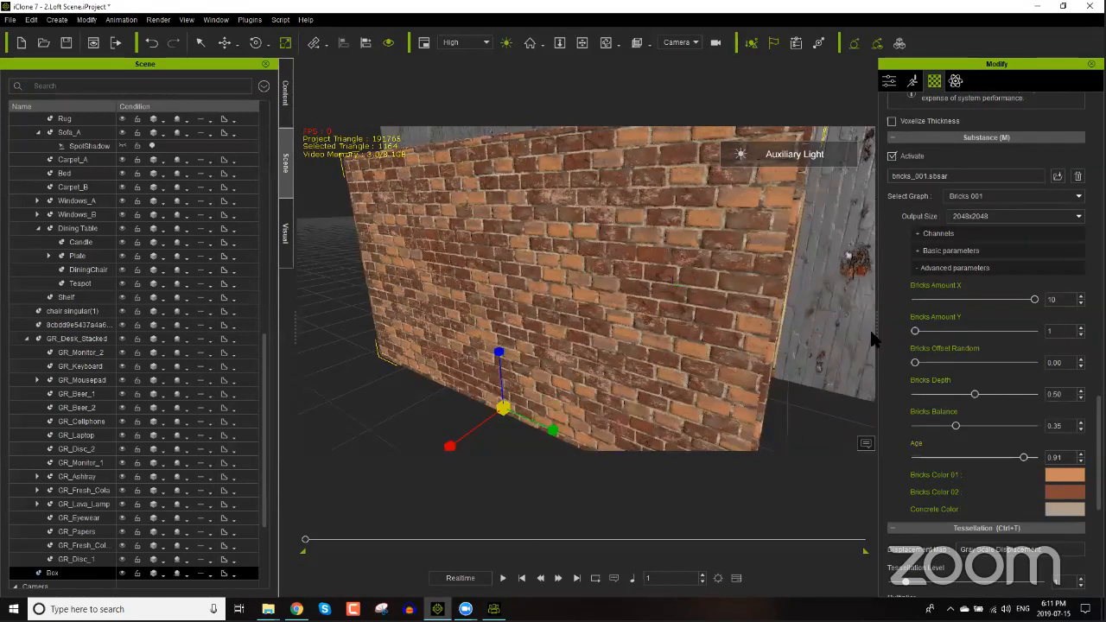
left_click(946, 235)
left_click(946, 234)
scroll(596, 251, "down", 5)
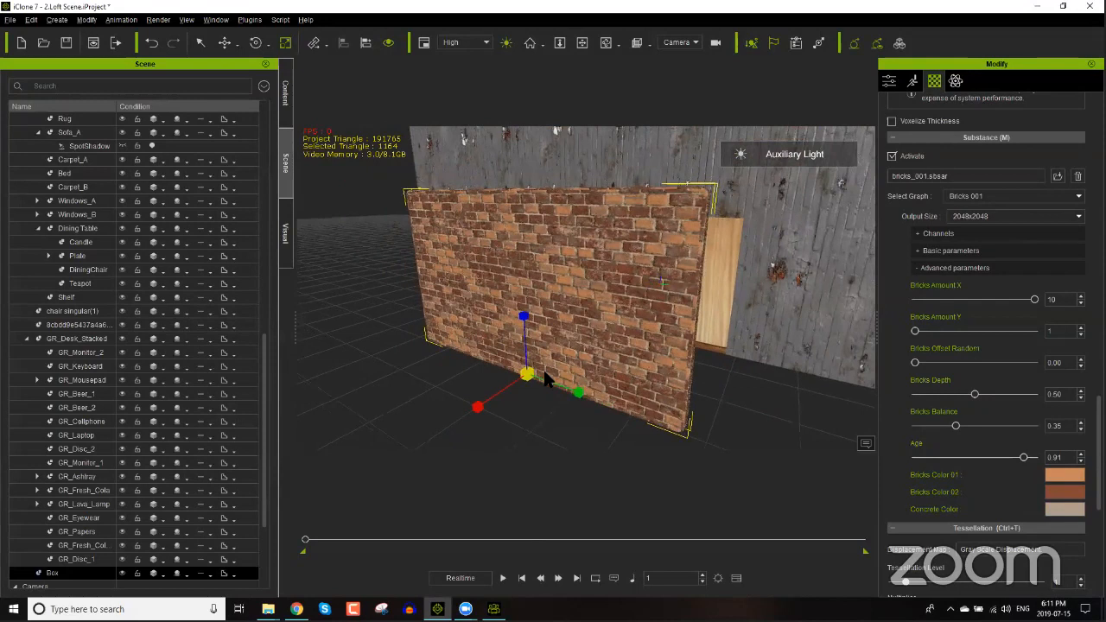
Step: Duplicate the brick wall by moving a copy along the X axis to about X 811
key("w")
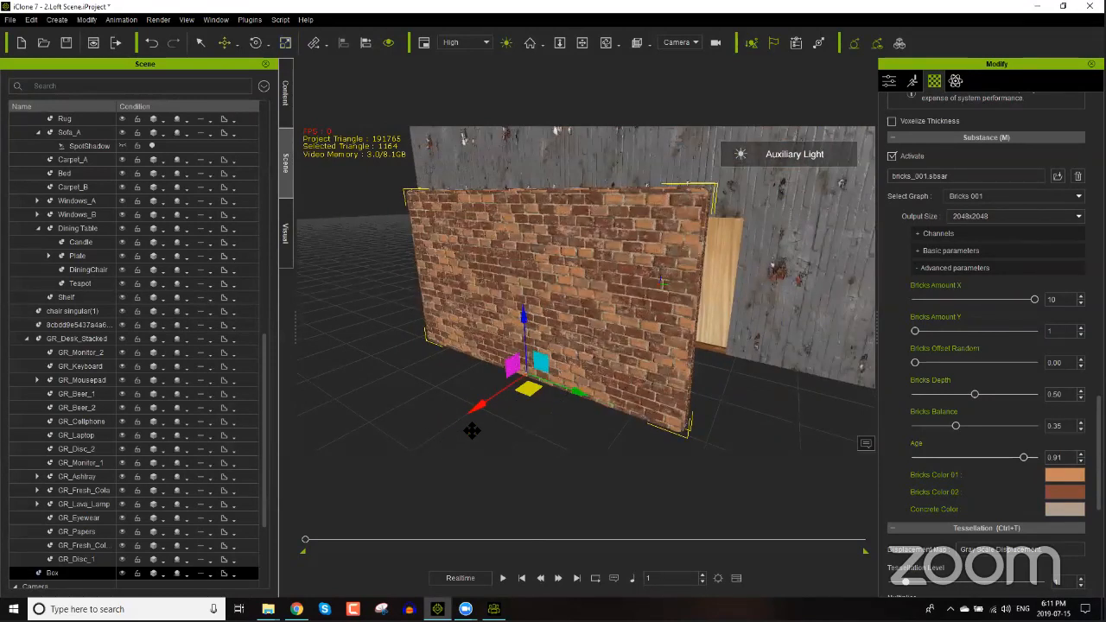
left_click_drag(447, 440, 399, 464, "ctrl")
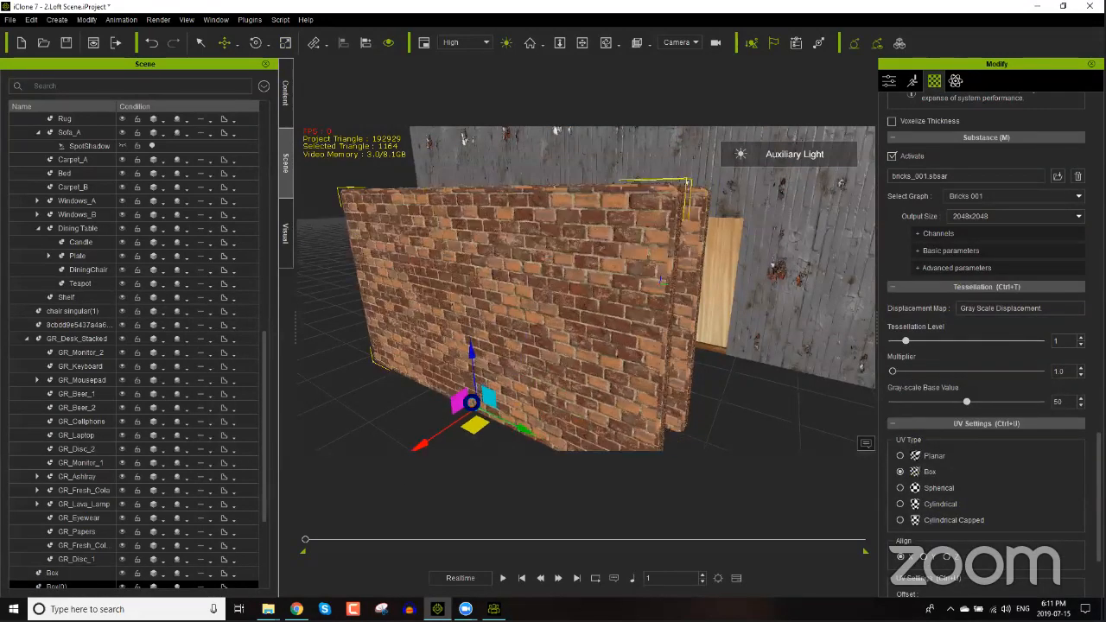
right_click_drag(605, 325, 647, 335)
Step: Rotate the duplicated wall 90 degrees about the Z axis
key("e")
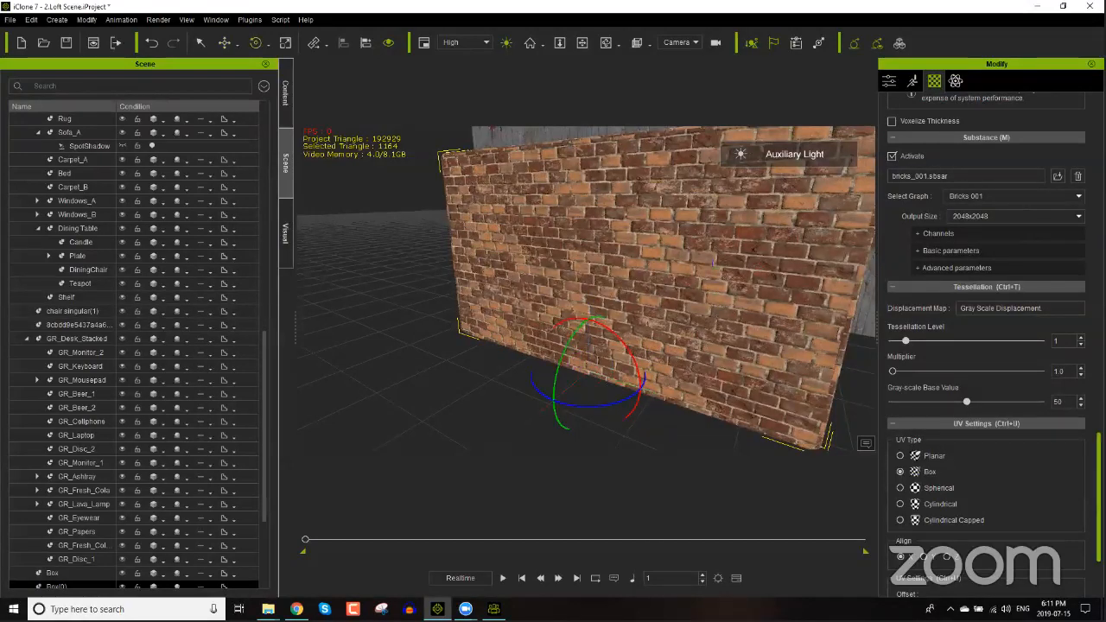
scroll(984, 346, "up", 10)
scroll(984, 346, "down", 8)
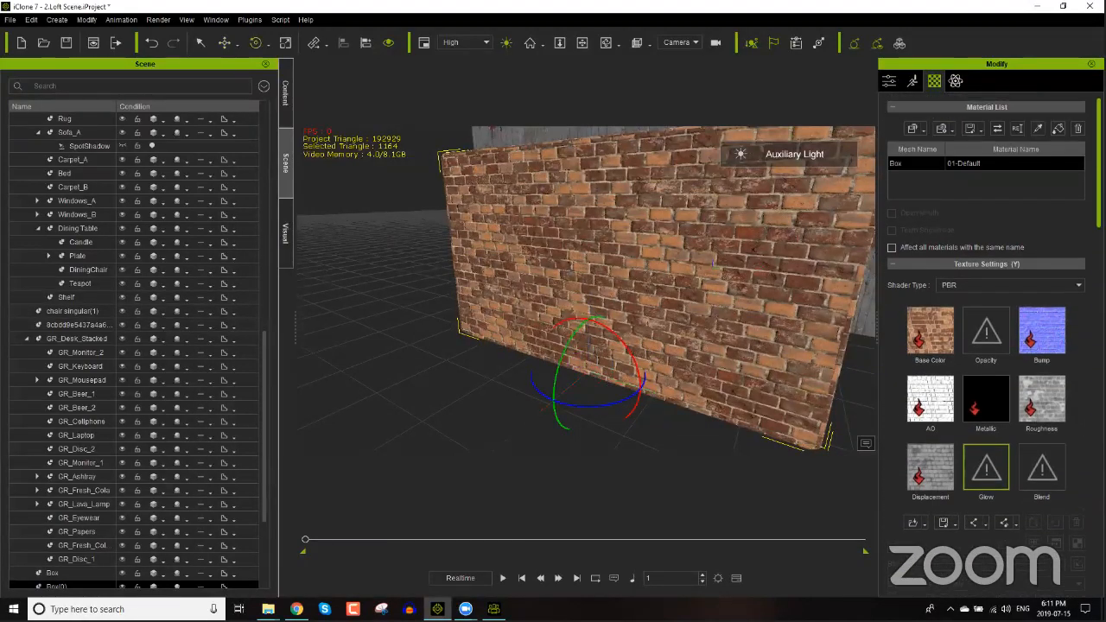
left_click(888, 81)
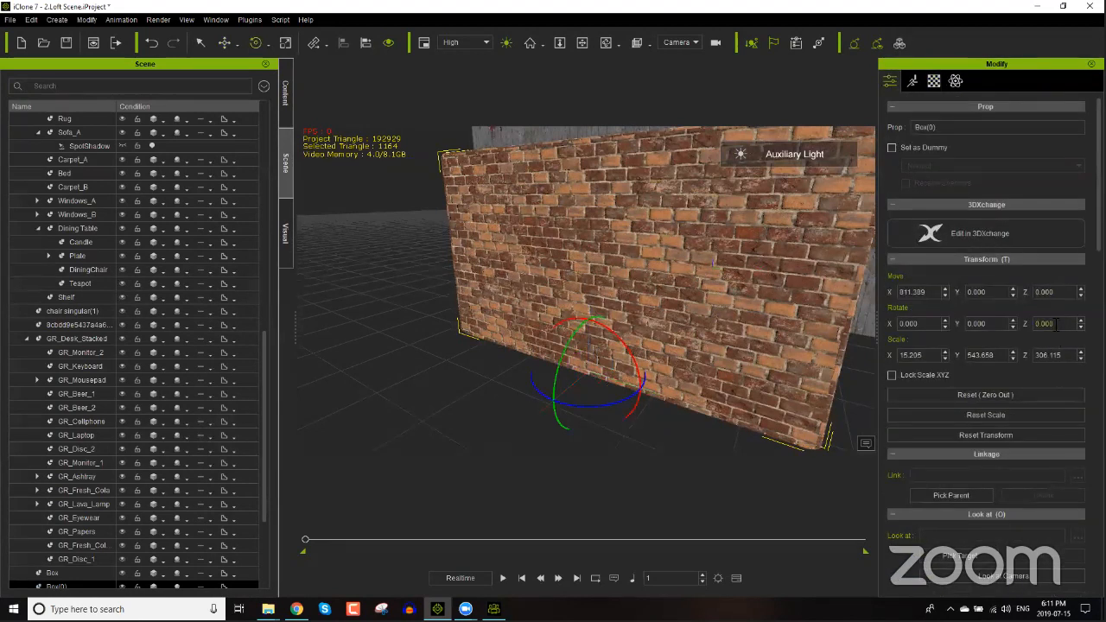
left_click(1056, 324)
type("90")
key("Return")
Step: Move the rotated wall along the Y axis to about Y -281, towards the end of the first wall
key("w")
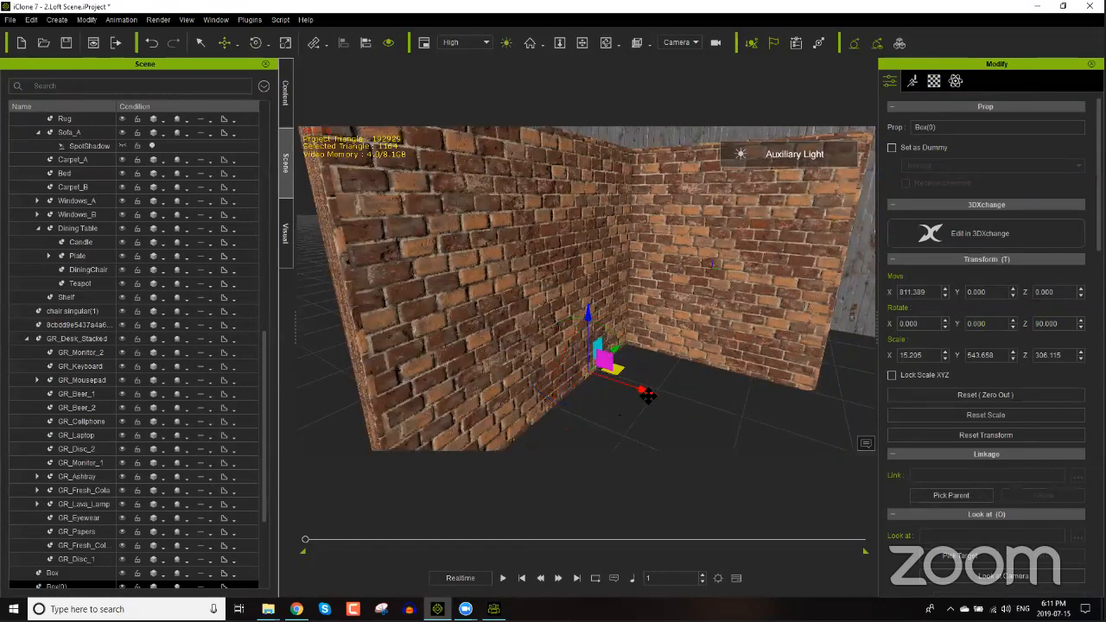
left_click_drag(647, 394, 499, 344)
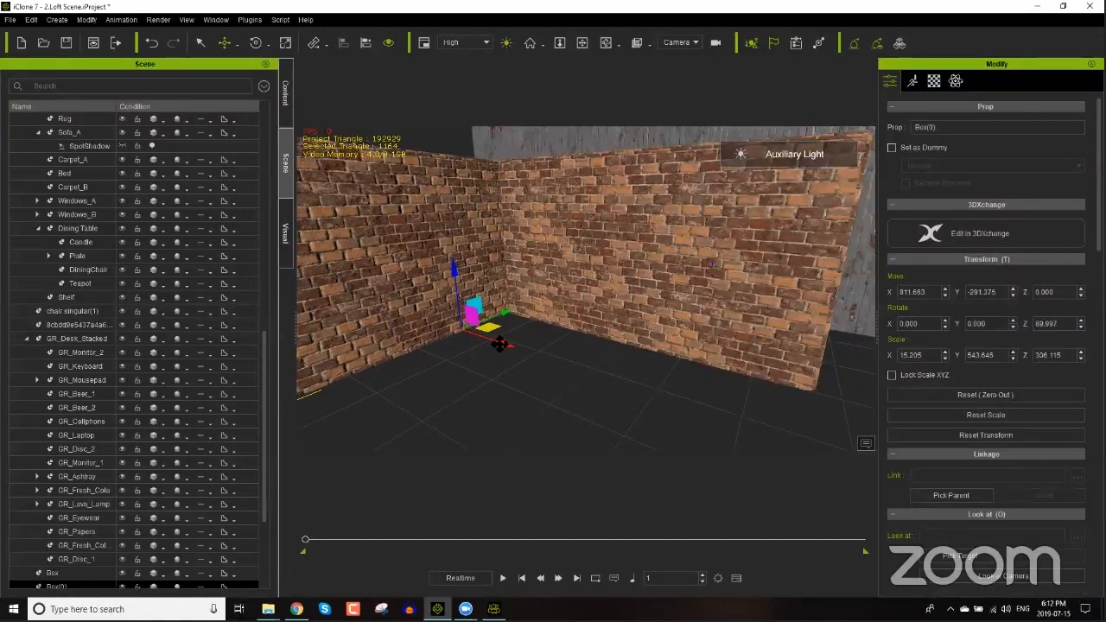
middle_click_drag(612, 289, 584, 299)
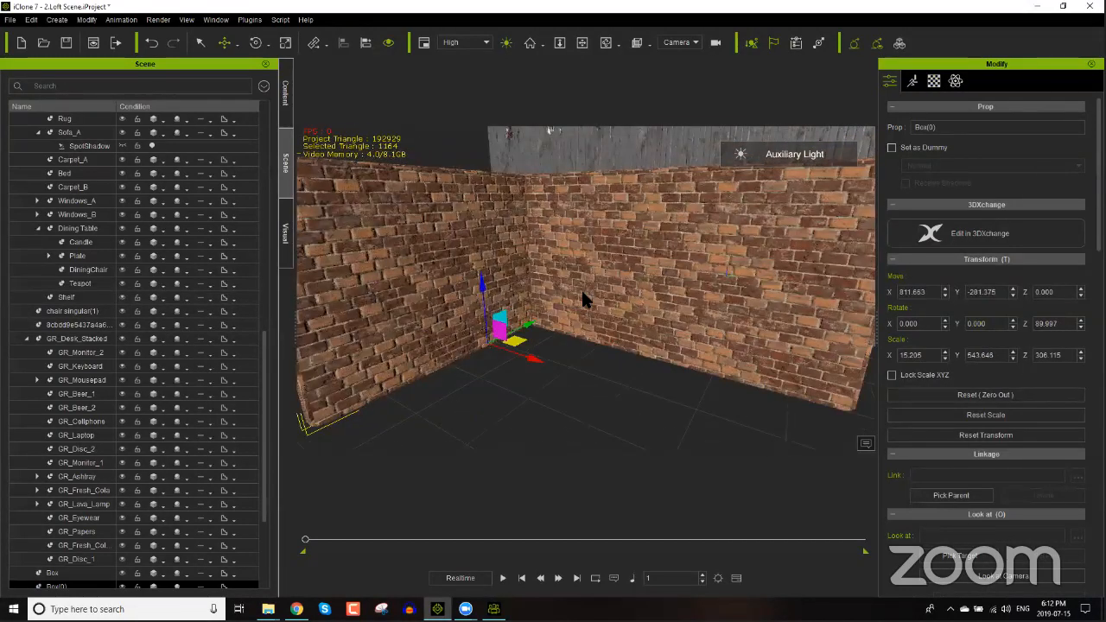
Step: Check the viewport snapping options in the preferences without changing them
left_click(31, 19)
left_click(60, 327)
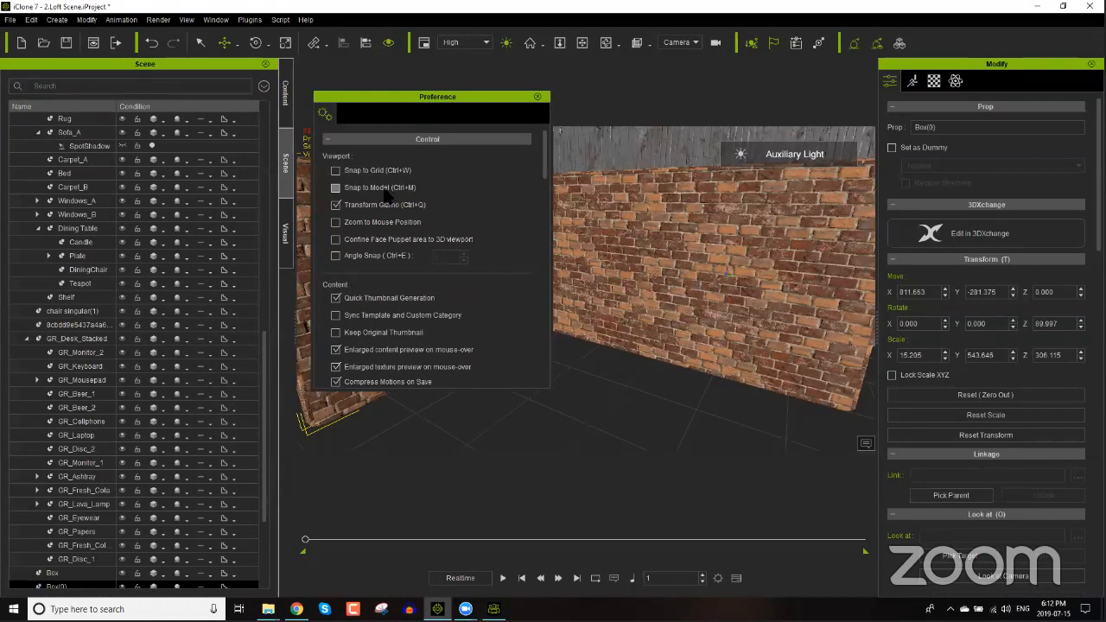
left_click(537, 96)
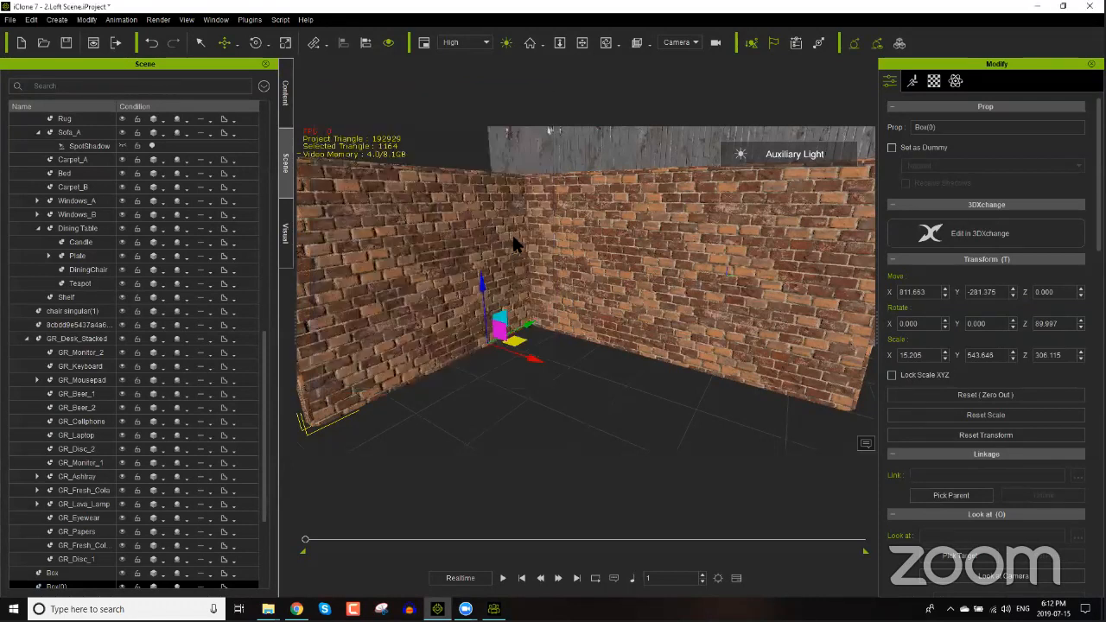
Step: Move the rotated wall to about X 972, Y -284 to form a room corner, and inspect the joint from above
left_click_drag(514, 339, 451, 383)
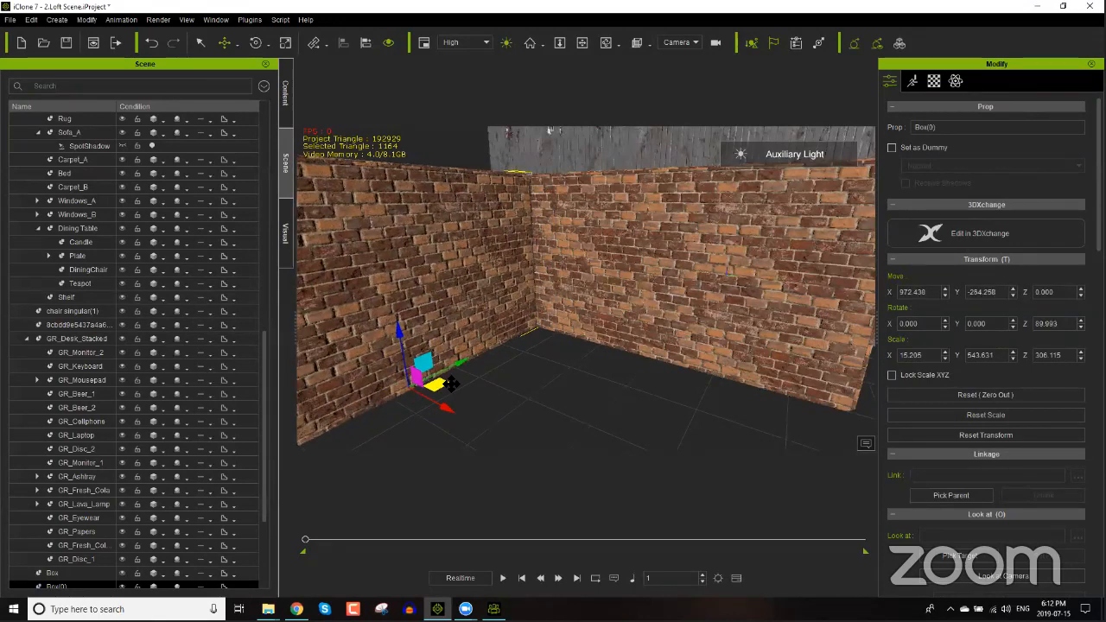
right_click_drag(553, 221, 537, 443)
right_click_drag(512, 227, 616, 294)
left_click(616, 294)
left_click(650, 362)
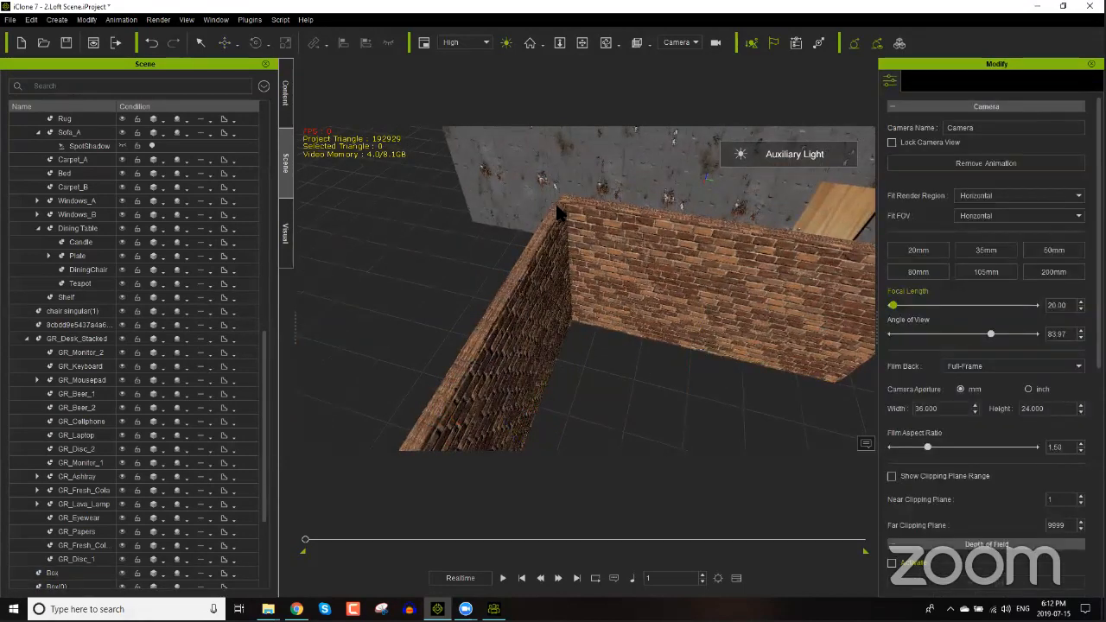
right_click_drag(638, 353, 466, 573)
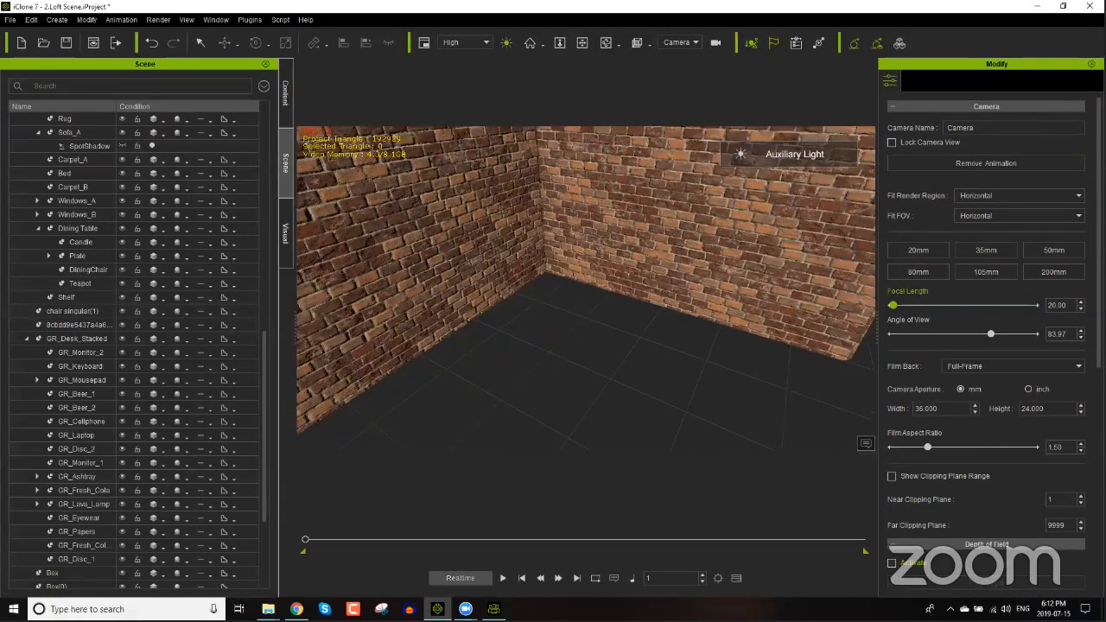
Step: Switch to Chrome and search the web for 3dxchange in a new tab
mouse_move(465, 608)
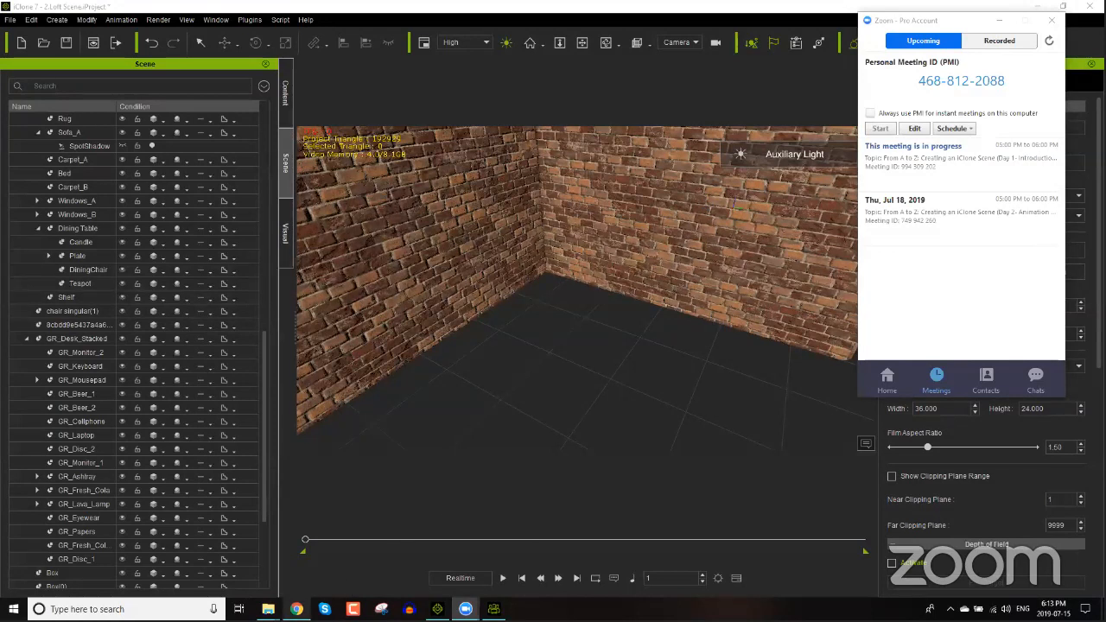
left_click(296, 608)
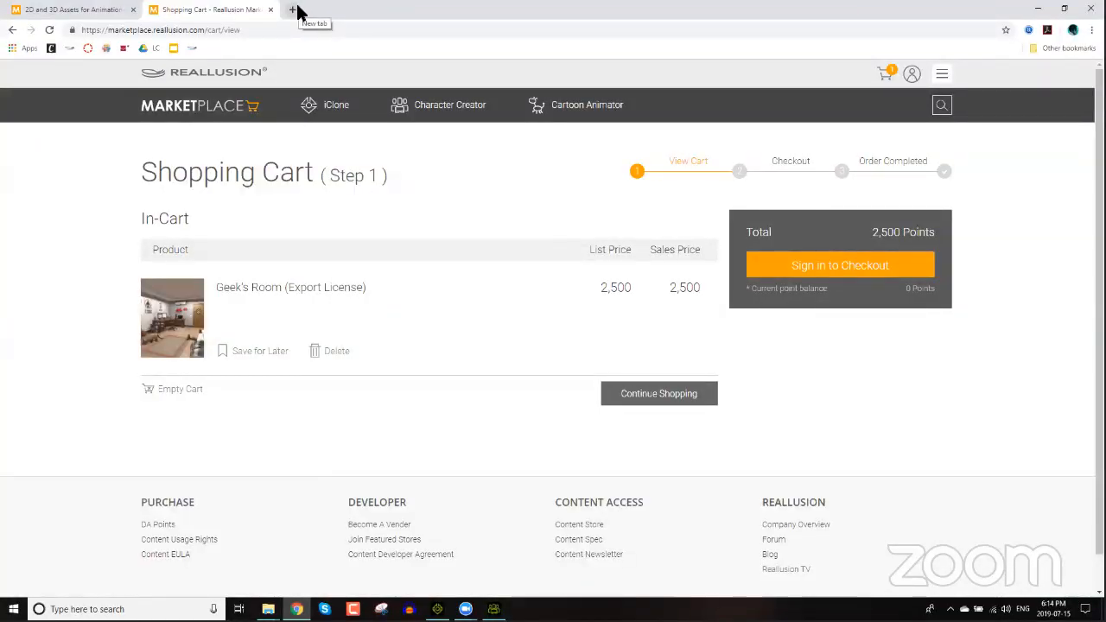
left_click(294, 9)
type("3")
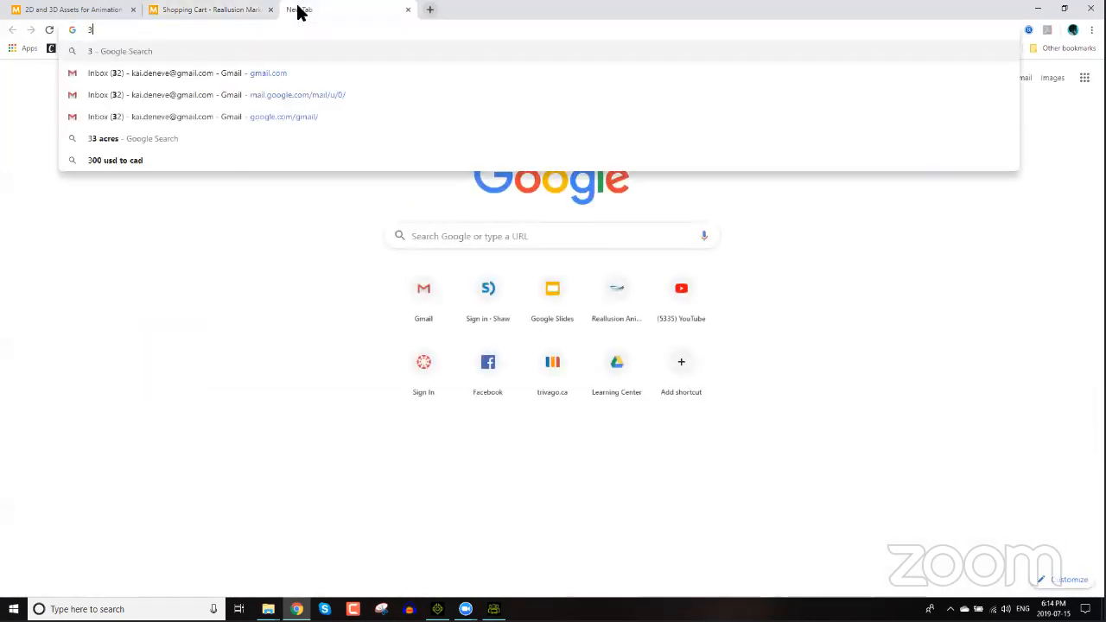
type("dxchange")
key("Return")
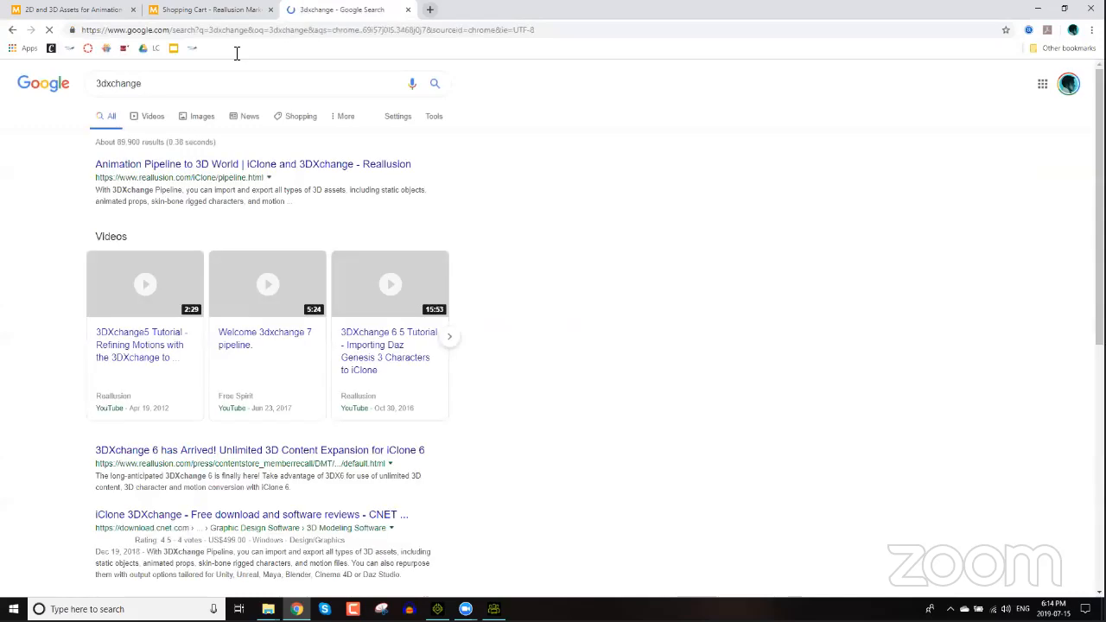
Step: Open the iClone 7 store page through Reallusion's pipeline page and highlight 3DXchange 7 Pipeline in the Character Creation & Animation Pipeline bundle
left_click(178, 166)
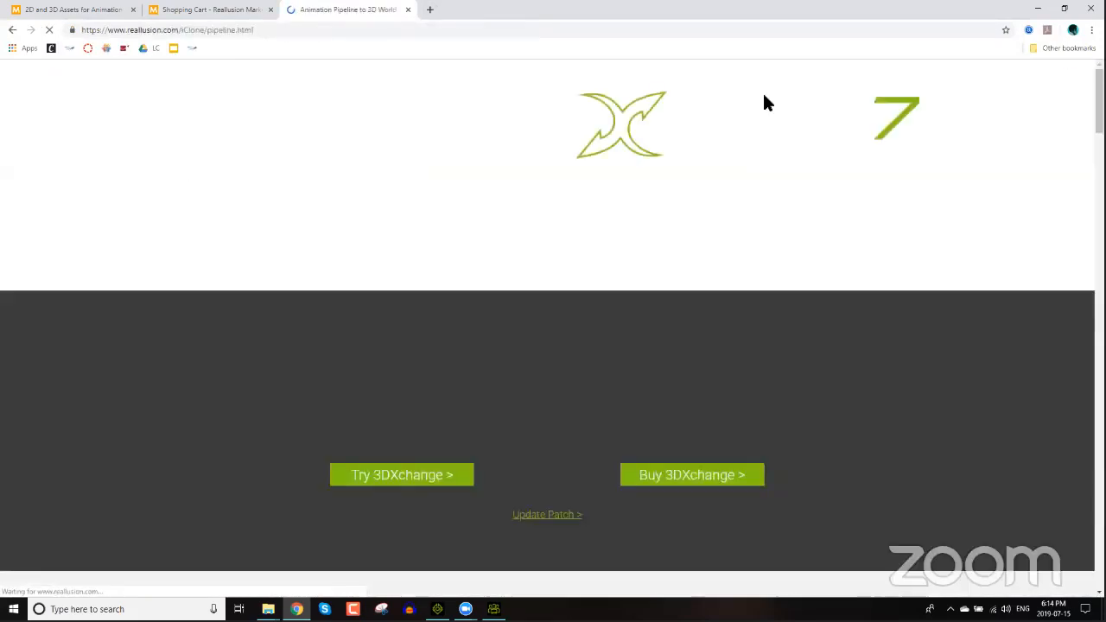
left_click(911, 104)
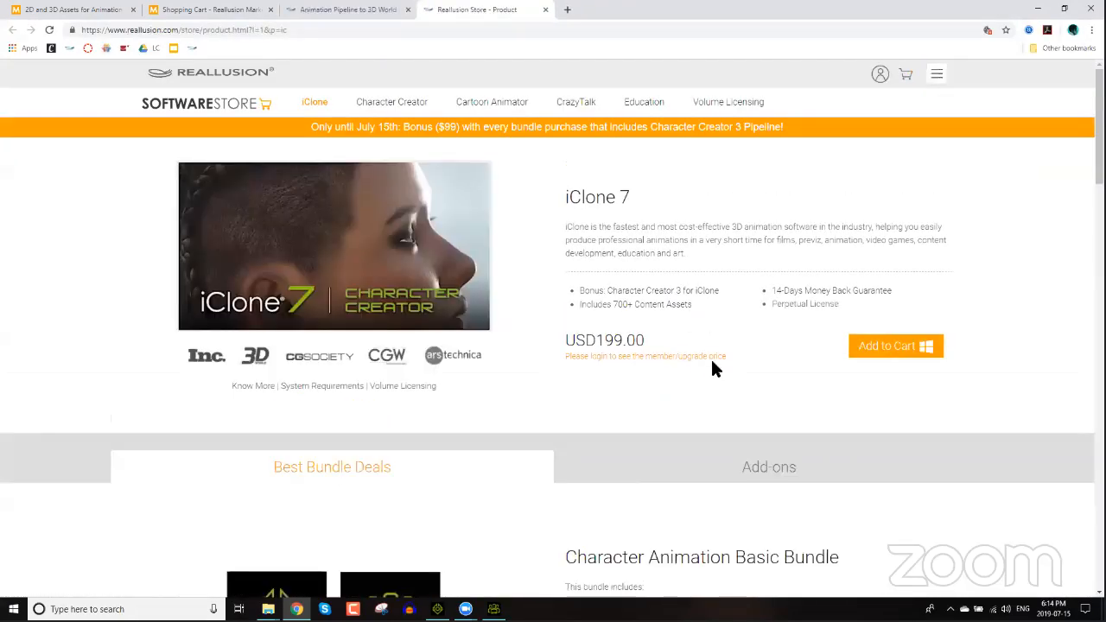
scroll(722, 361, "down", 2)
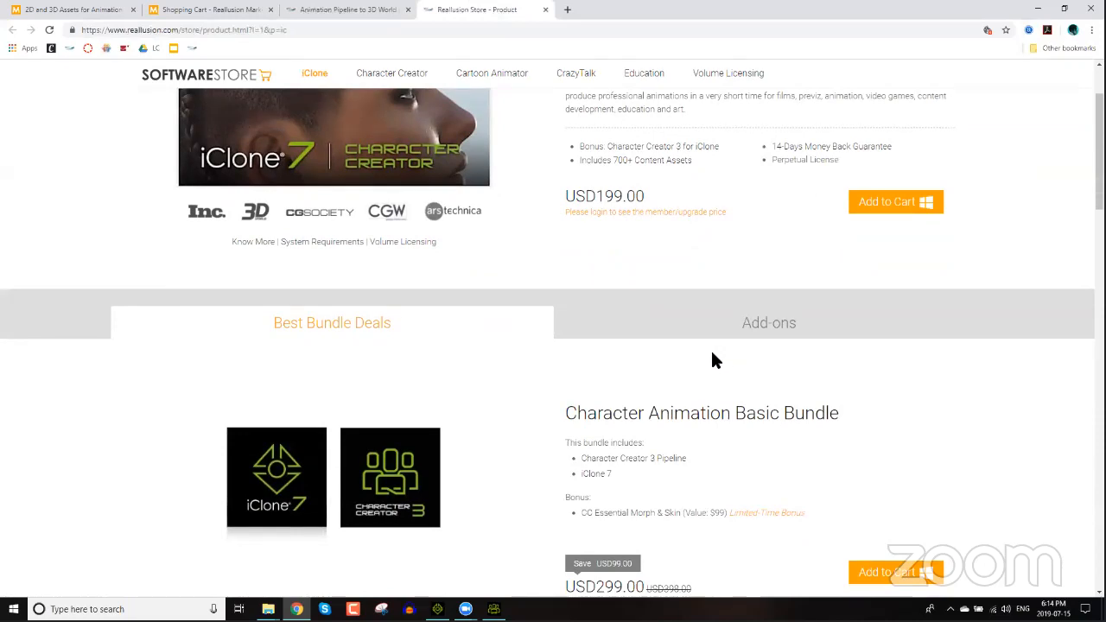
scroll(708, 371, "down", 2)
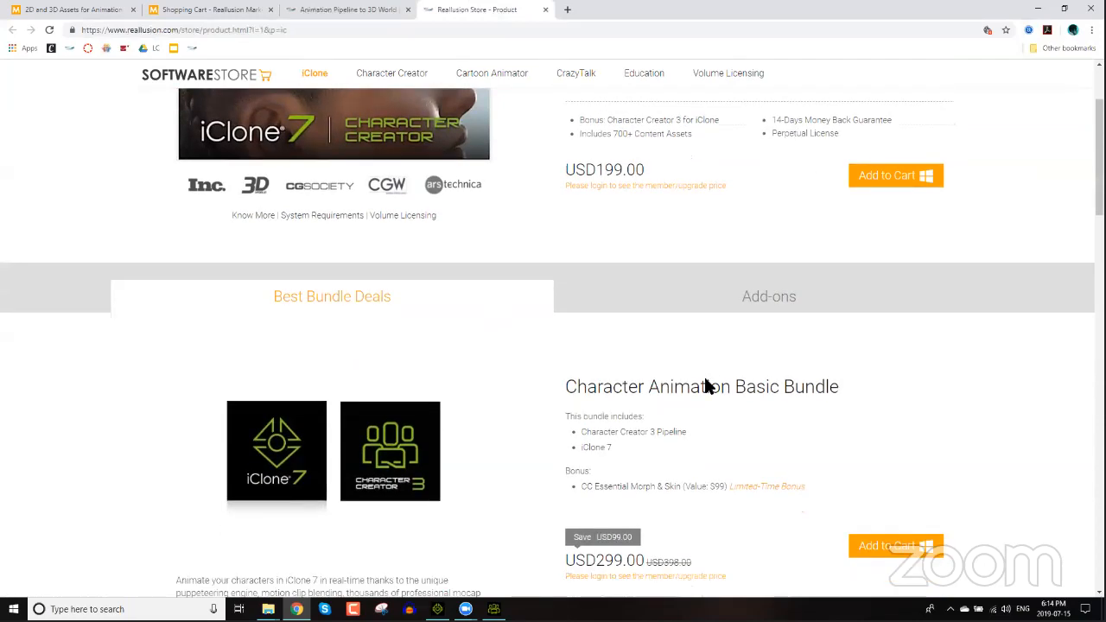
scroll(710, 381, "down", 2)
scroll(701, 361, "down", 1)
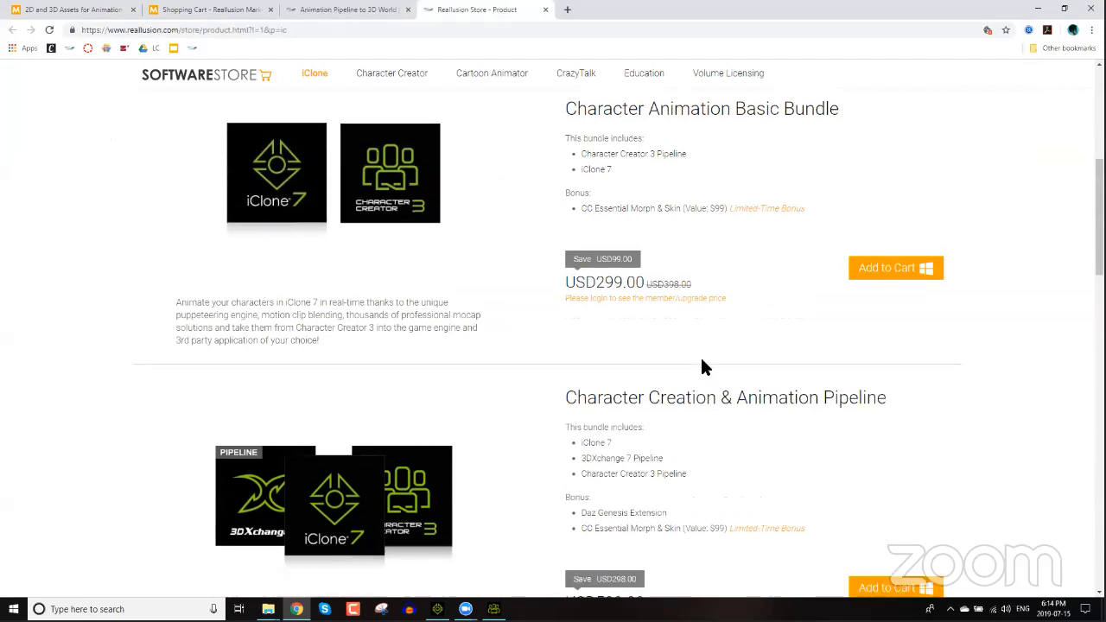
scroll(675, 366, "down", 1)
triple_click(641, 360)
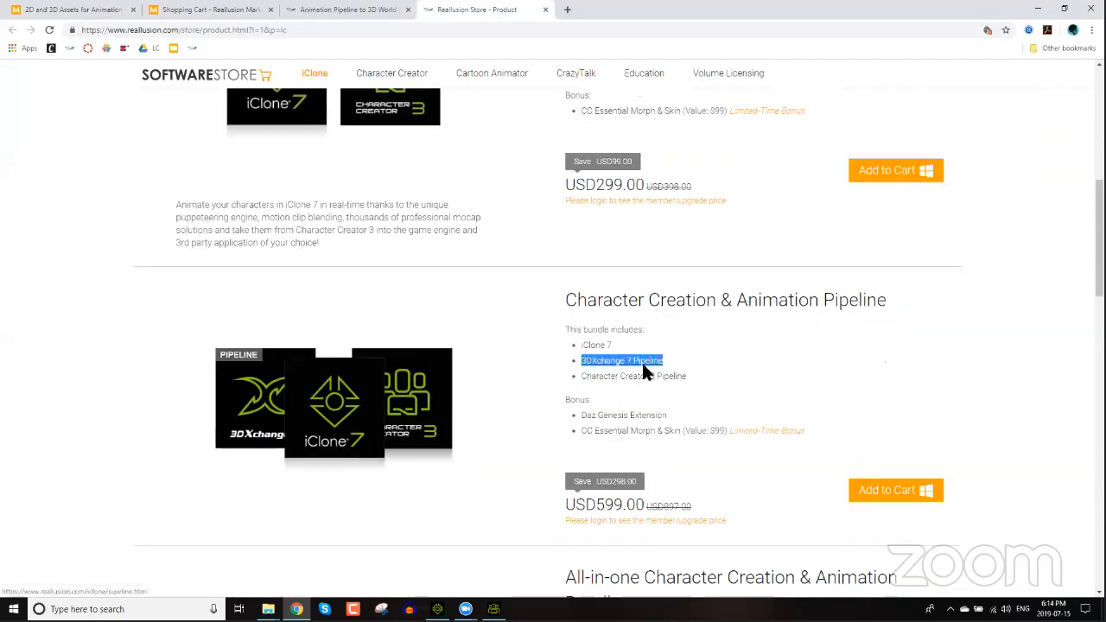
Step: Review the remaining bundle deals on the store page and return to the iClone 7 product details
scroll(713, 380, "down", 9)
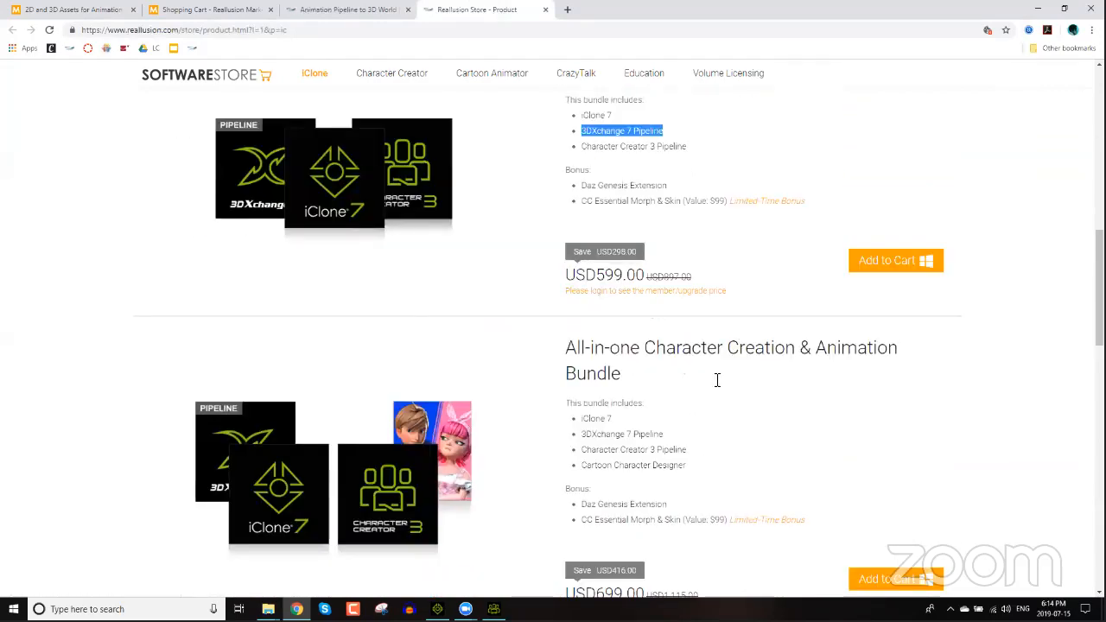
scroll(713, 374, "down", 3)
scroll(713, 379, "down", 6)
scroll(716, 387, "down", 5)
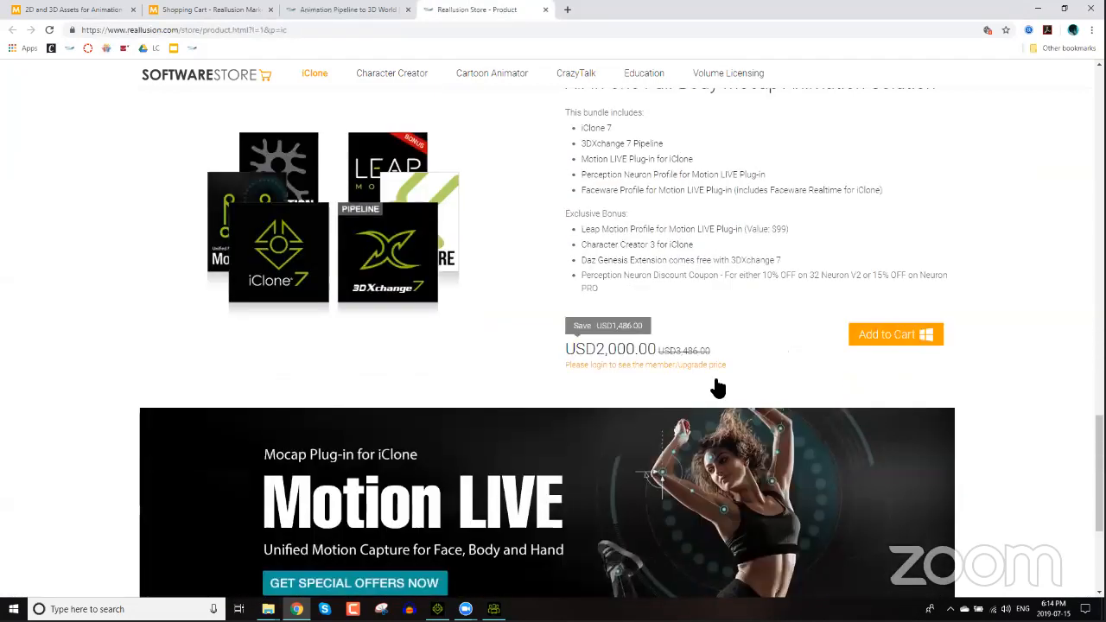
scroll(702, 381, "up", 8)
scroll(702, 381, "up", 15)
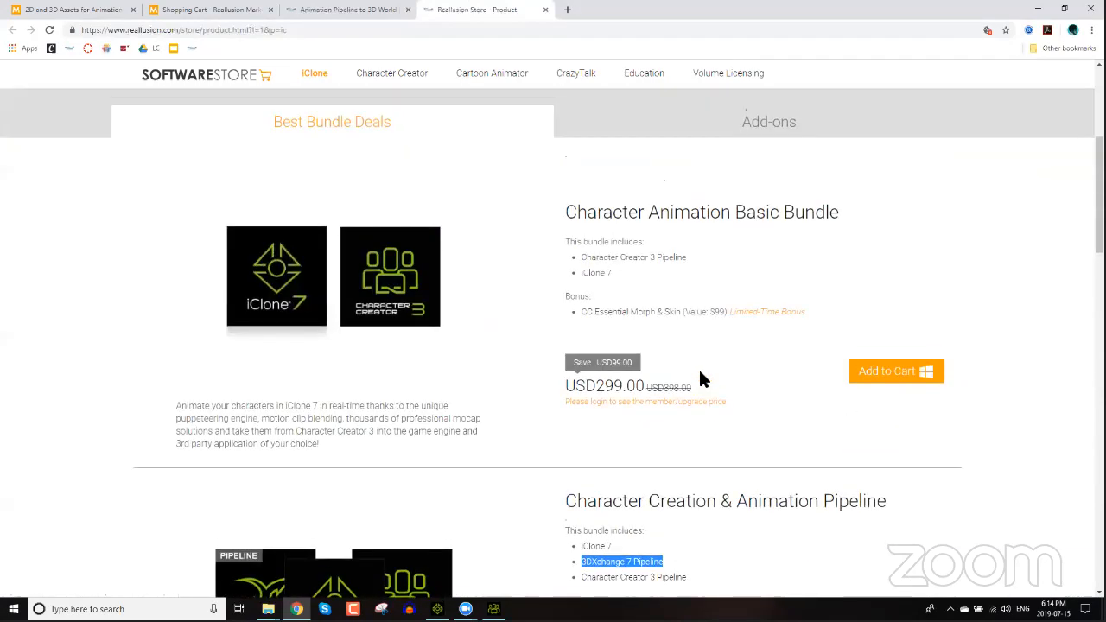
scroll(697, 379, "up", 4)
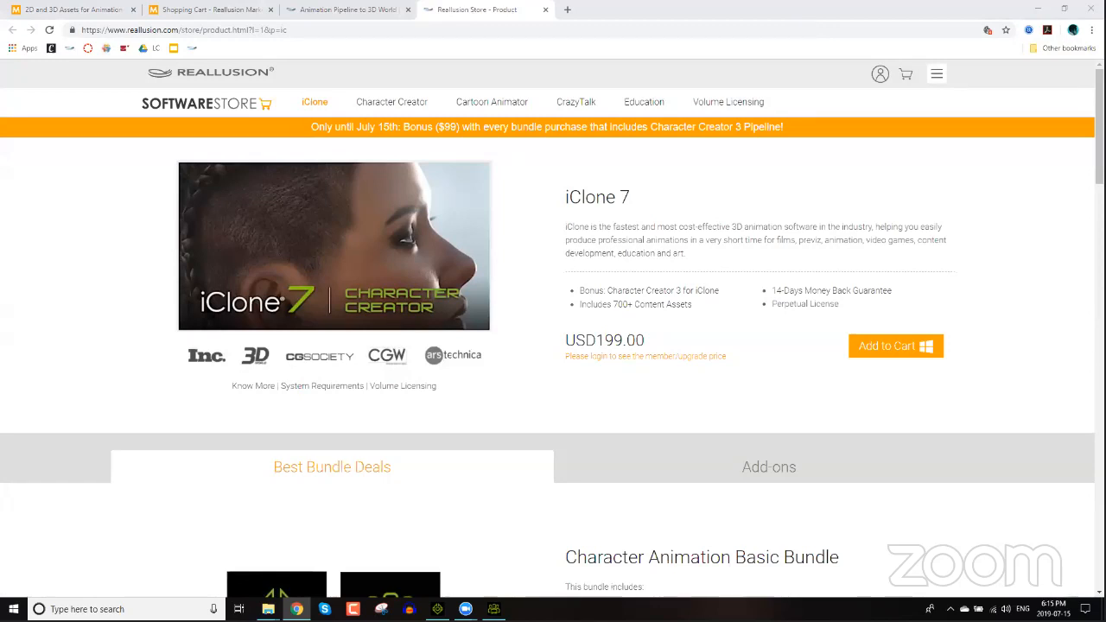
Step: Switch to Character Creator and close the Cloth Layer Settings window
left_click(493, 609)
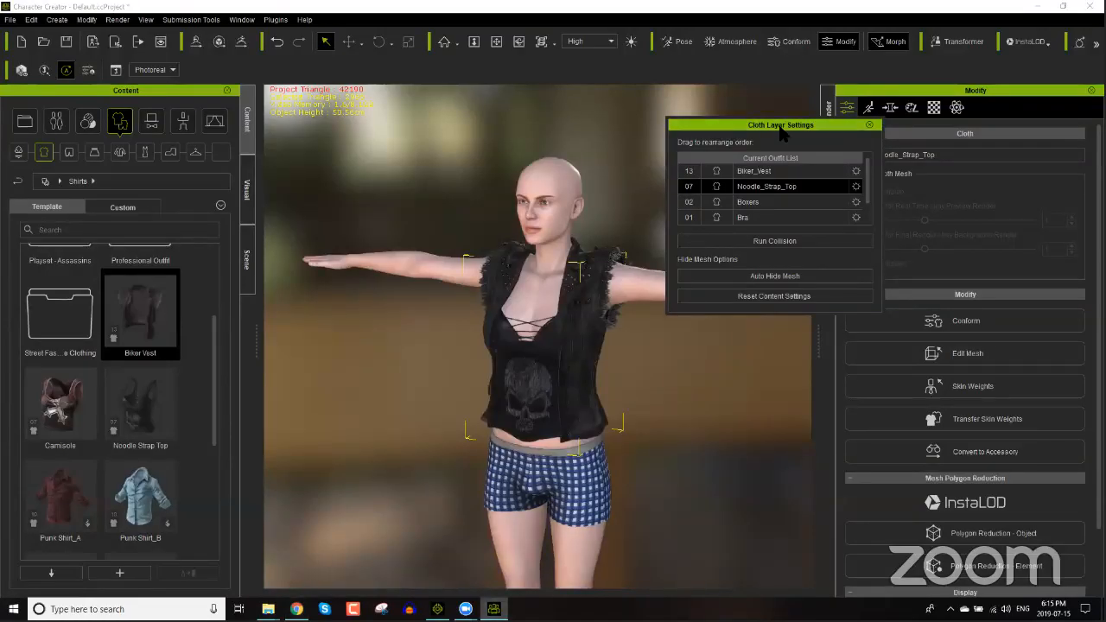
left_click(869, 125)
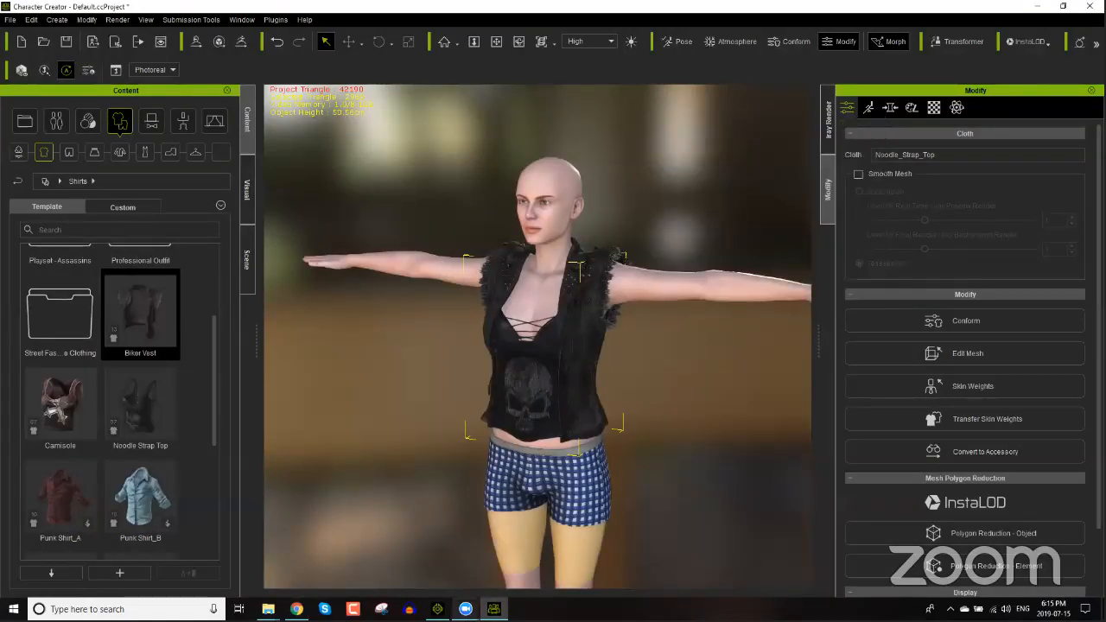
Step: Switch to iClone and select the male character standing at the Pac-Man arcade cabinet in the loft
left_click(437, 609)
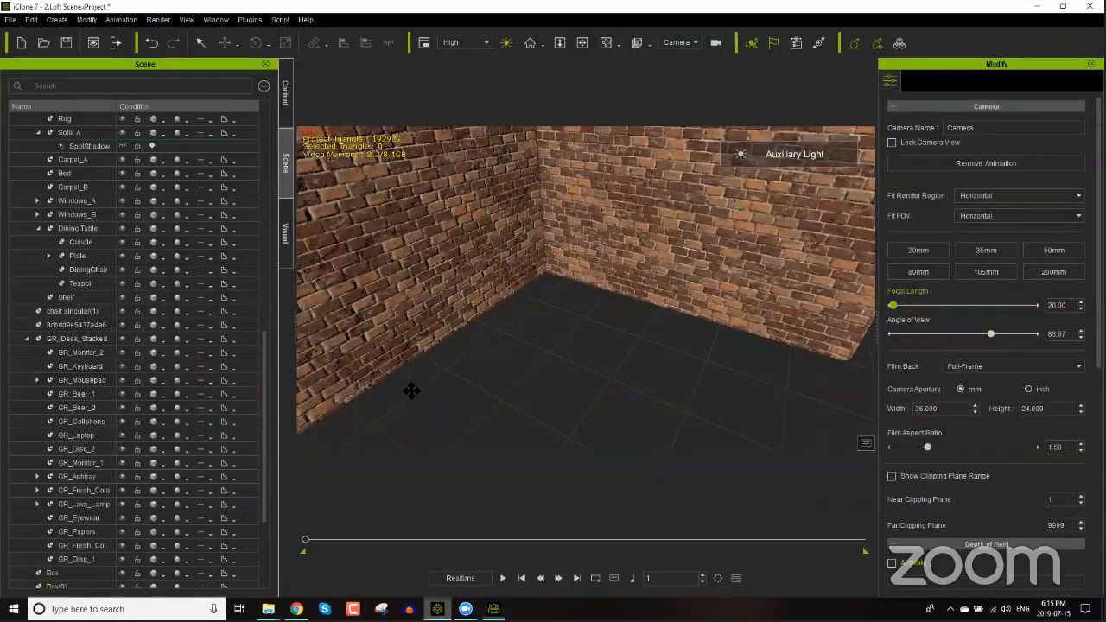
middle_click_drag(496, 372, 663, 295)
scroll(663, 295, "down", 3)
scroll(664, 295, "up", 2)
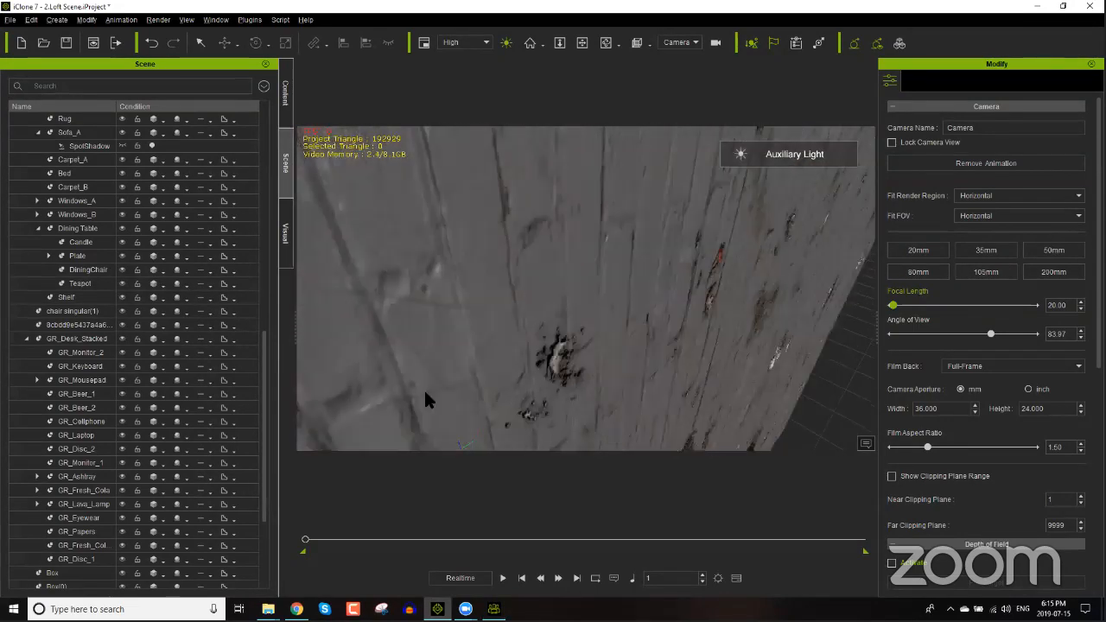
middle_click_drag(424, 398, 642, 247)
scroll(614, 303, "up", 3)
middle_click_drag(614, 303, 866, 324)
mouse_move(761, 380)
middle_mouse_down()
mouse_move(728, 390)
mouse_move(794, 345)
mouse_move(751, 400)
middle_mouse_up()
middle_click_drag(749, 350, 710, 303)
scroll(712, 303, "up", 3)
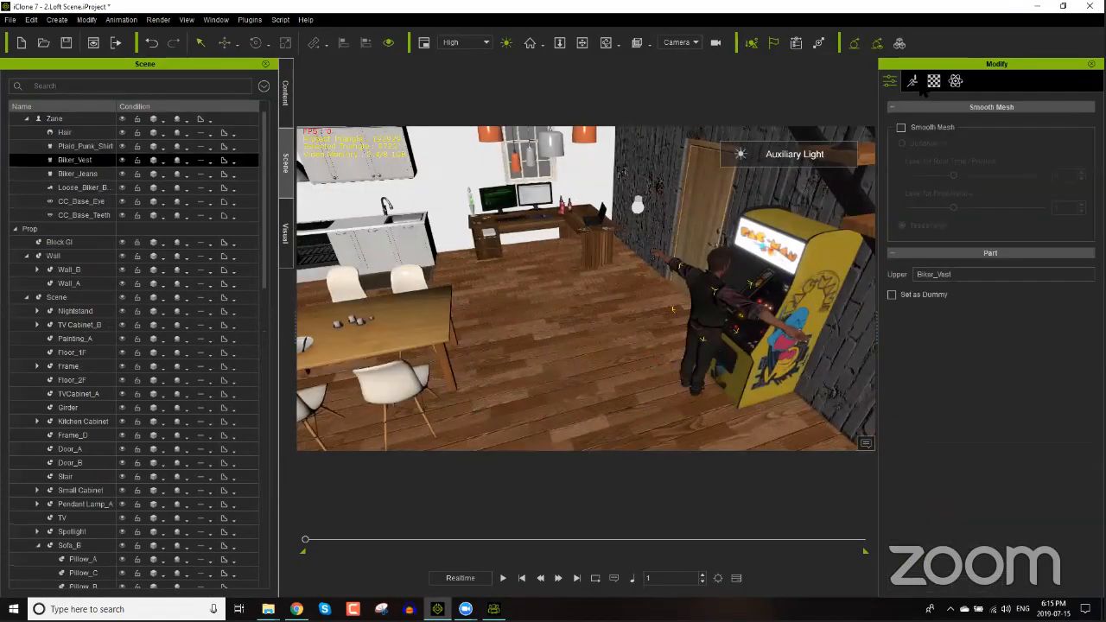
left_click(917, 84)
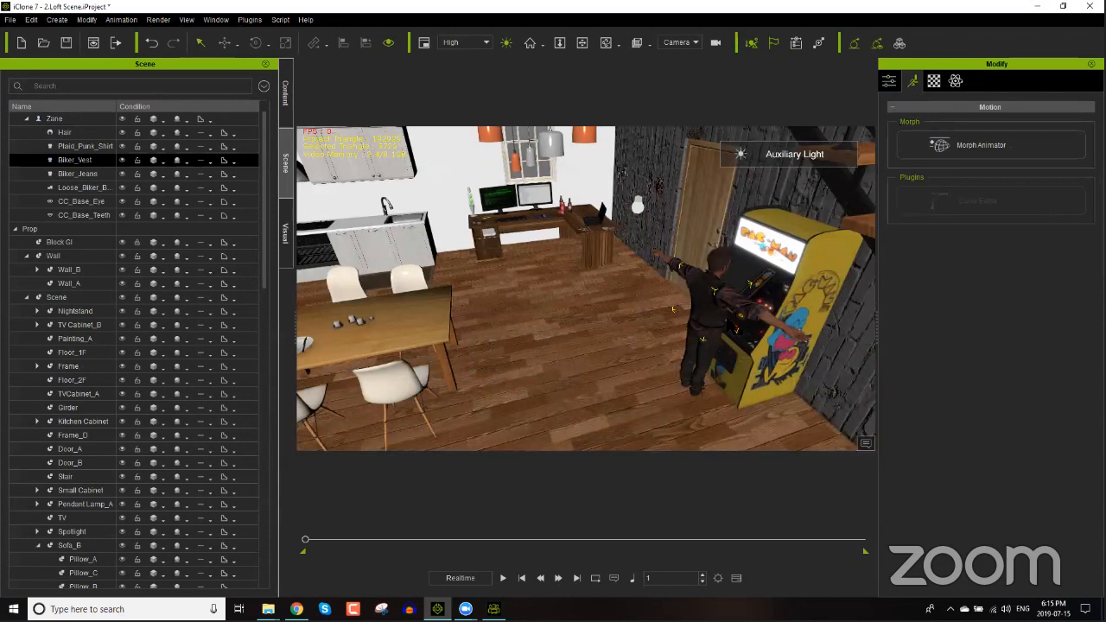
left_click(717, 273)
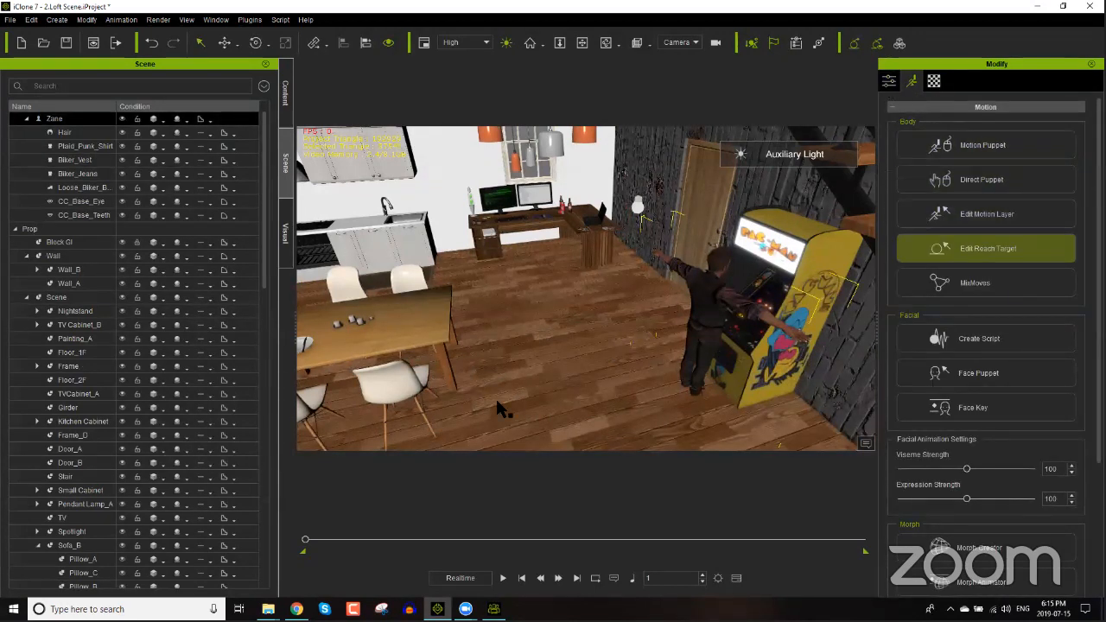
Step: Apply the 0_Idle Pose from the 00_Pose motion templates to the selected character
left_click(285, 108)
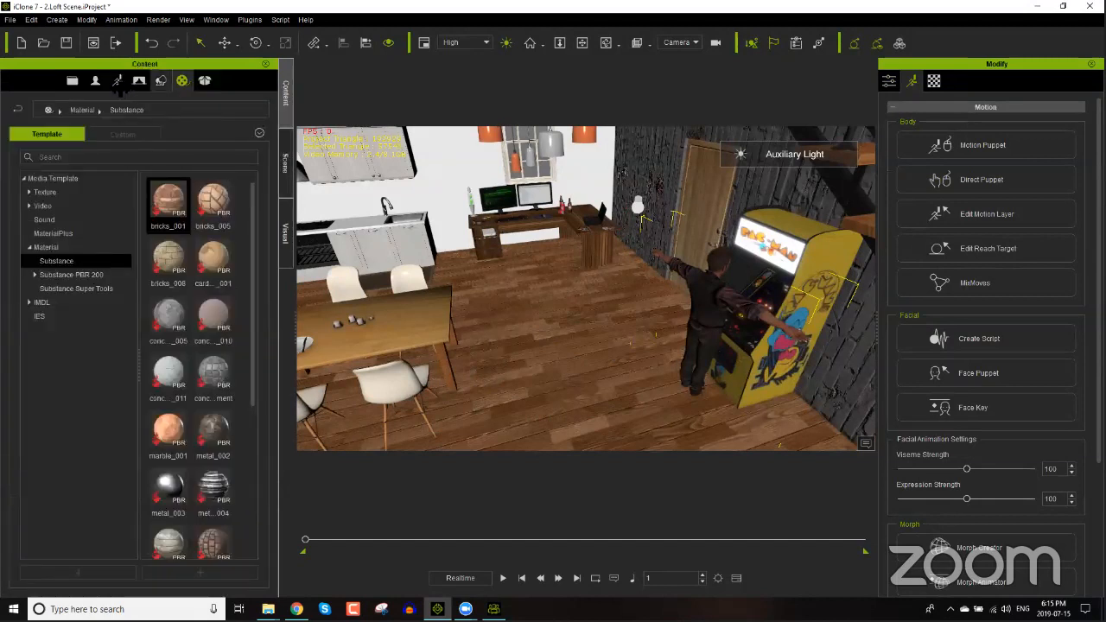
left_click(118, 80)
left_click(34, 222)
left_click(29, 220)
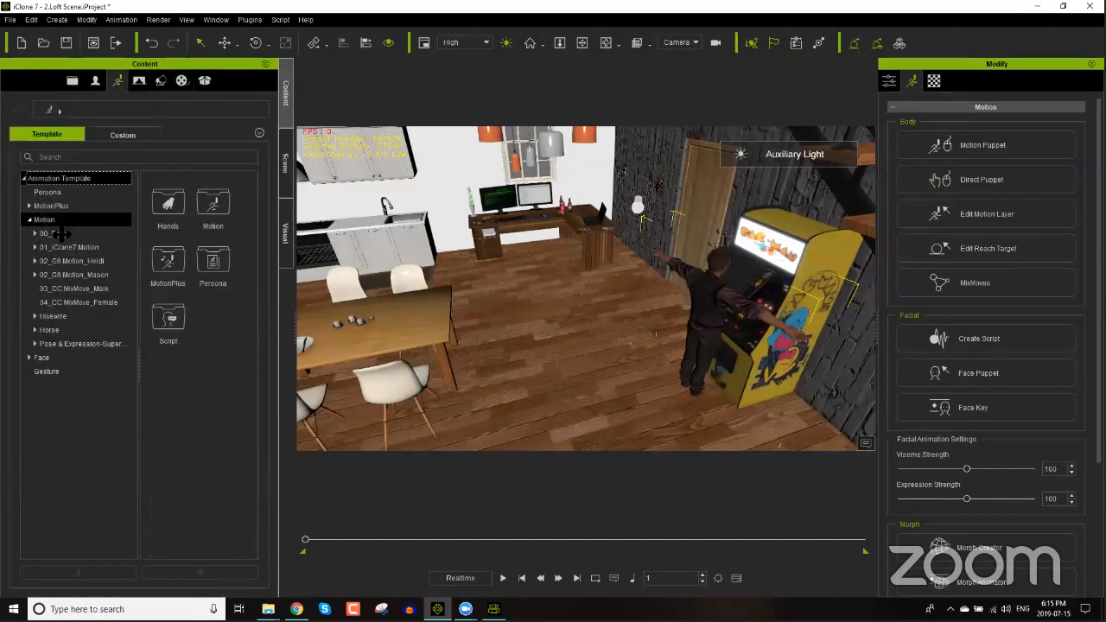
left_click(53, 233)
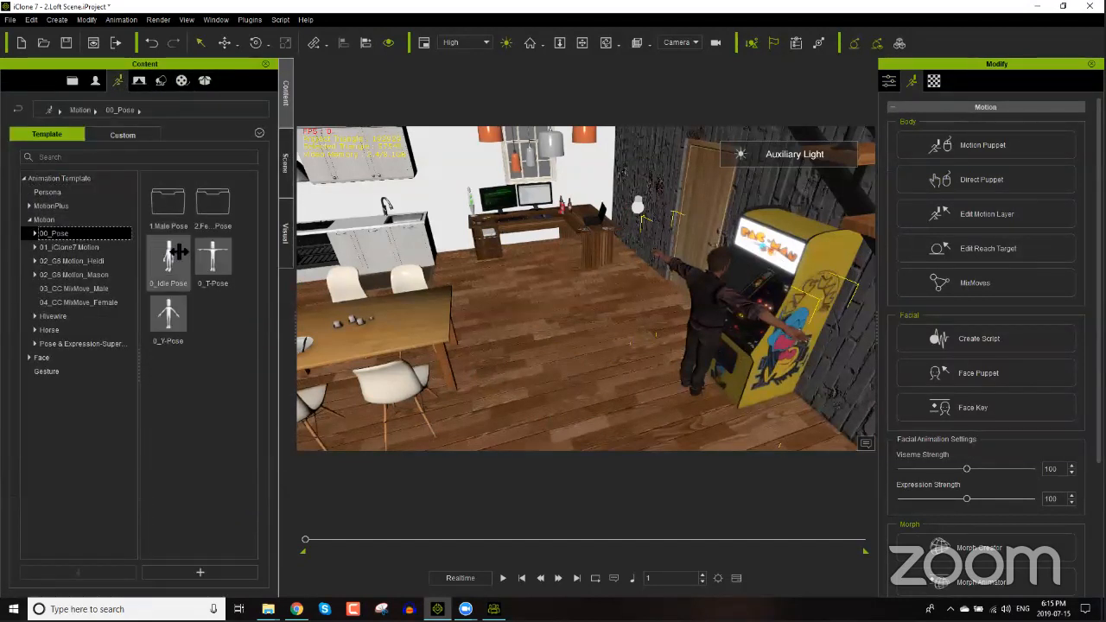
double_click(169, 258)
Step: Turn off the auxiliary light and frame the character and the glowing Pac-Man cabinet in a close-up
middle_click_drag(804, 380, 510, 49)
right_click_drag(808, 291, 718, 338)
left_click(435, 167)
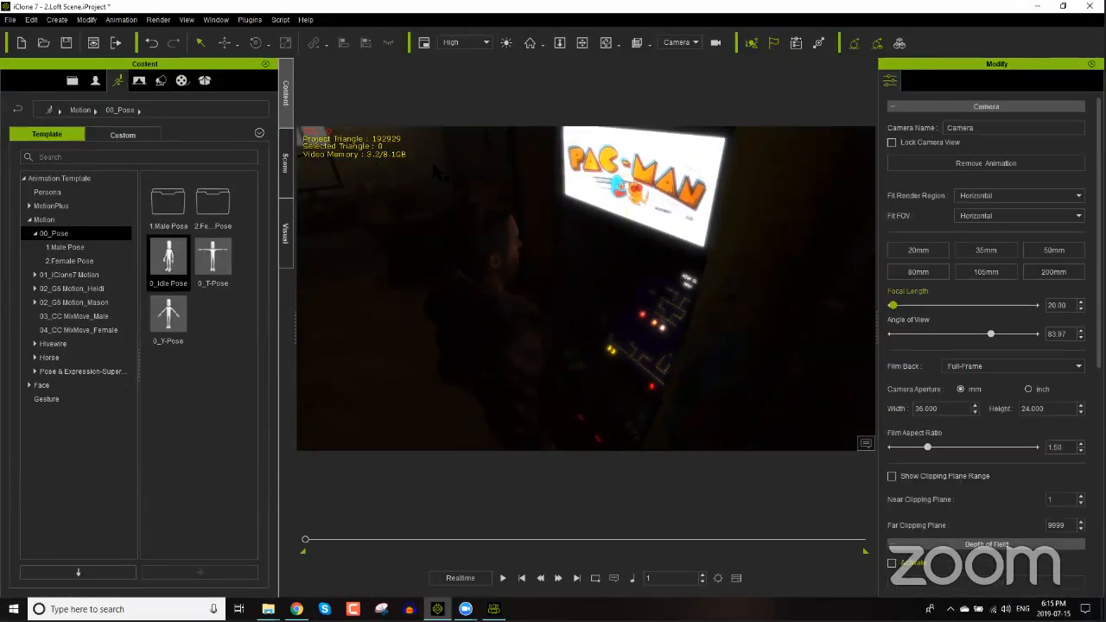
right_click_drag(587, 289, 554, 280)
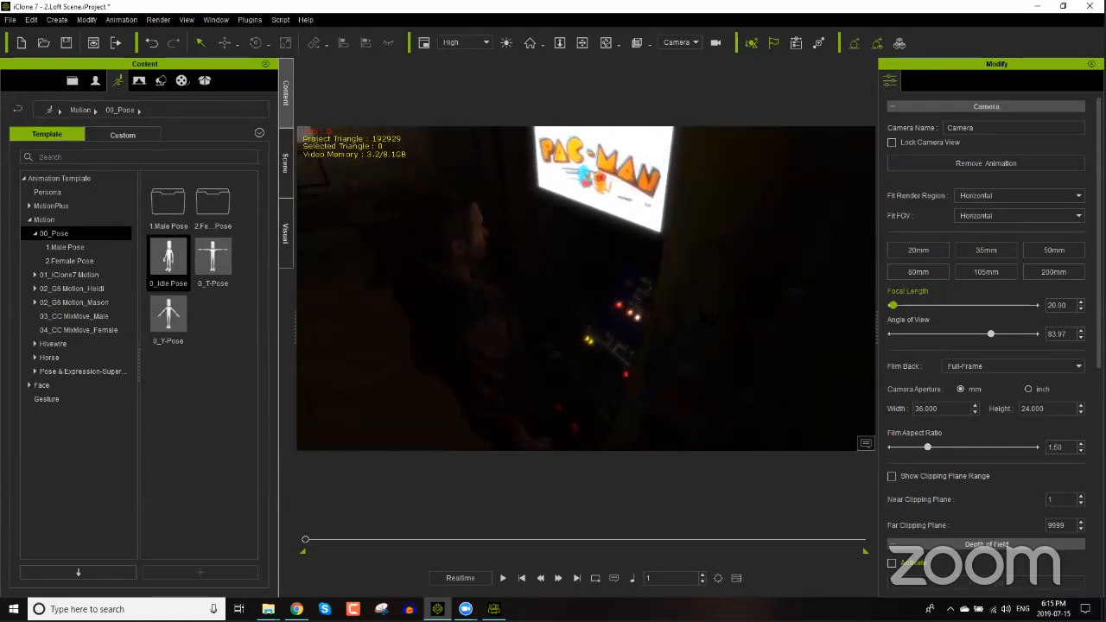
Step: Switch to Chrome, search for iray plugin iclone in a new tab, and open Reallusion's Iray Render Plug-in page
left_click(296, 609)
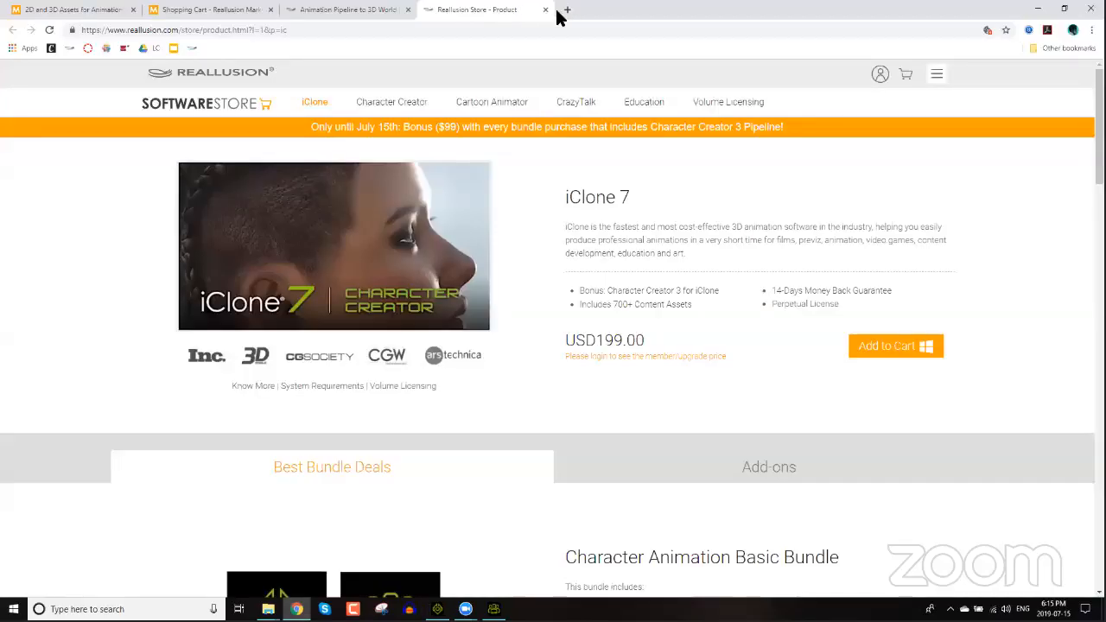
left_click(563, 13)
type("iray plugin iclone")
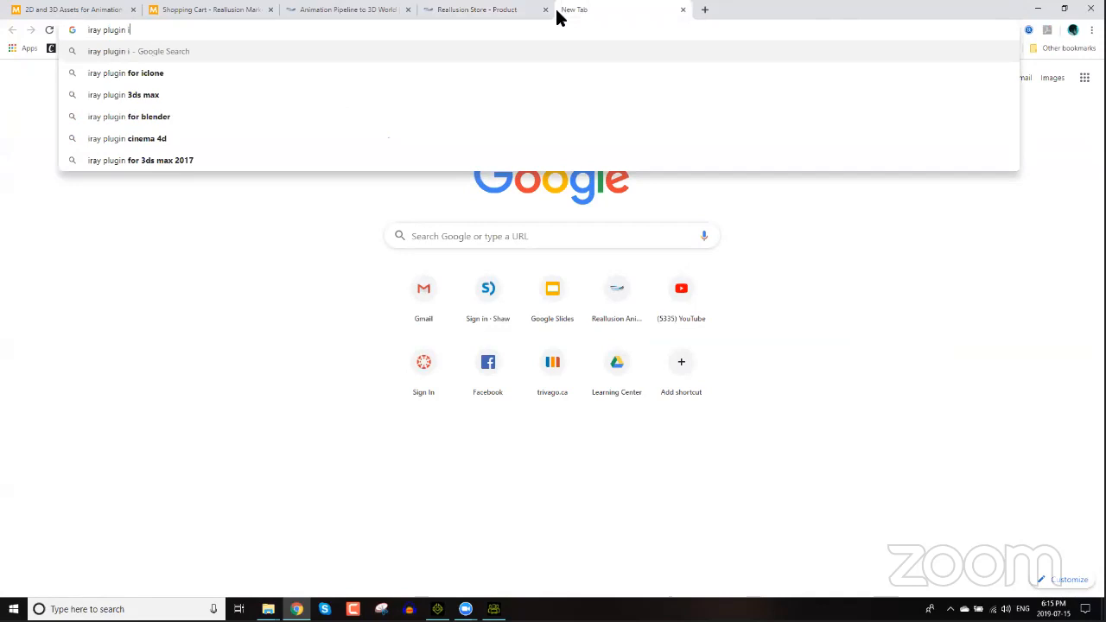
key("Return")
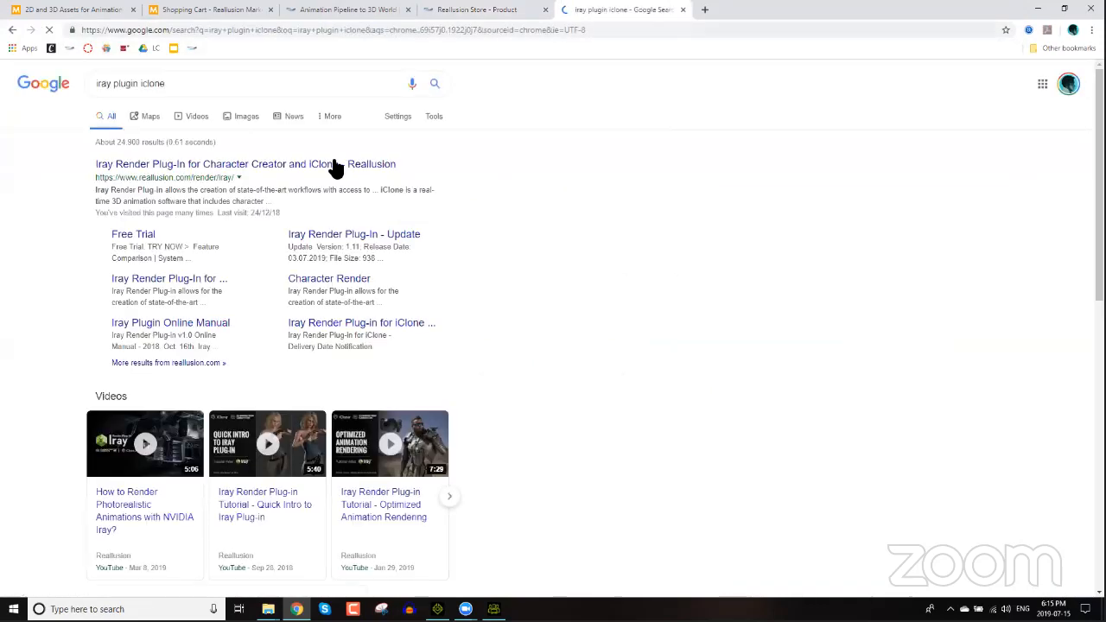
left_click(339, 164)
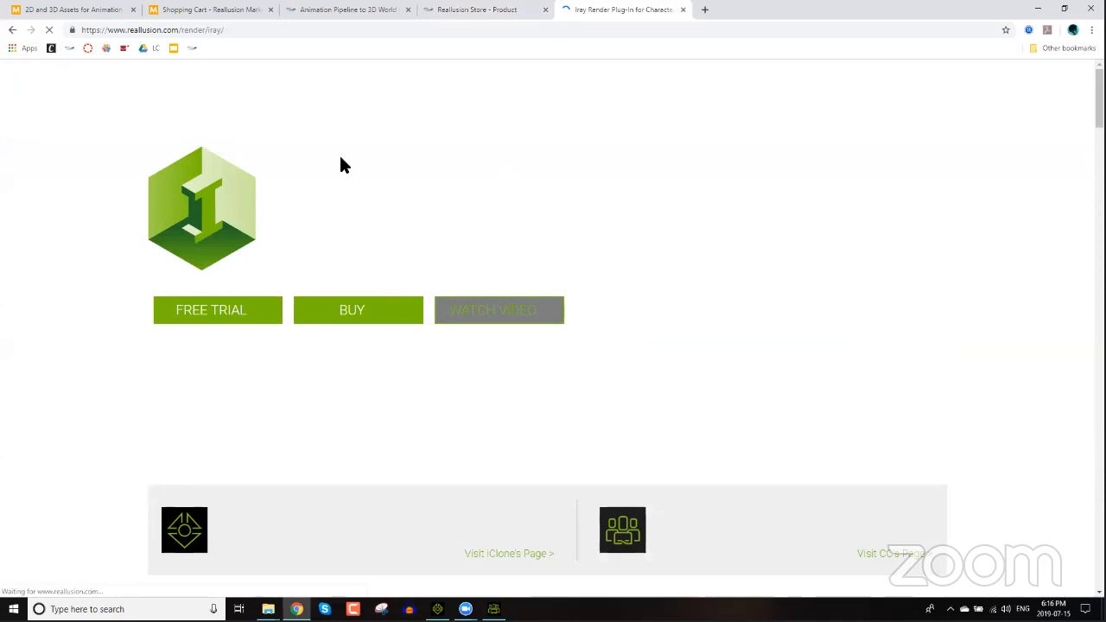
left_click(890, 31)
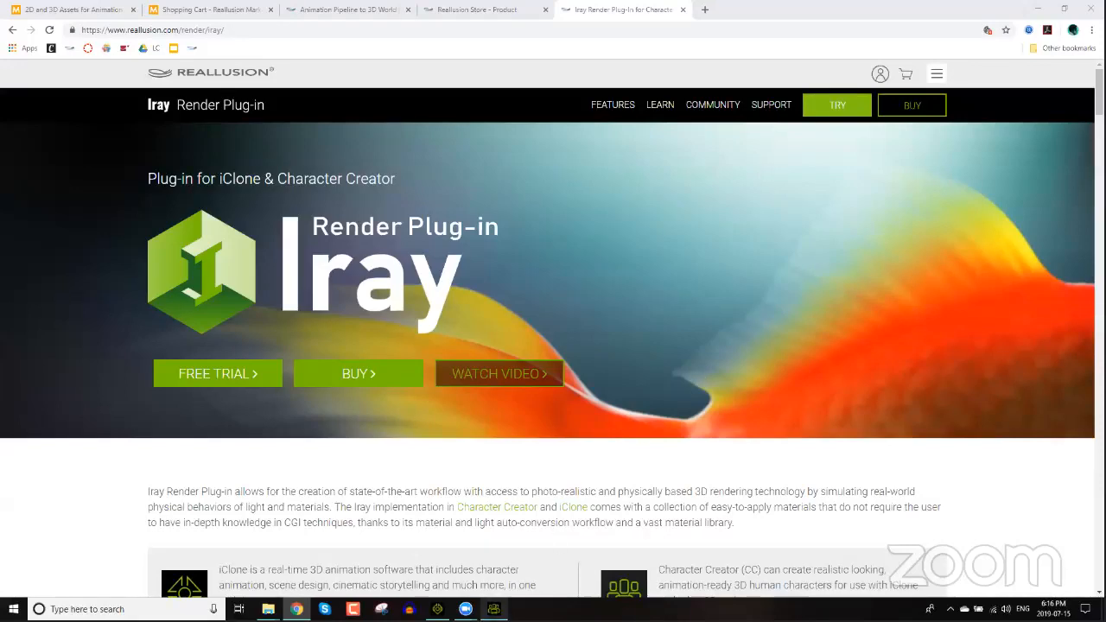
Step: Switch to iClone, reframe the arcade close-up, and toggle the Iray Render toolbar off and on again to display it
left_click(438, 609)
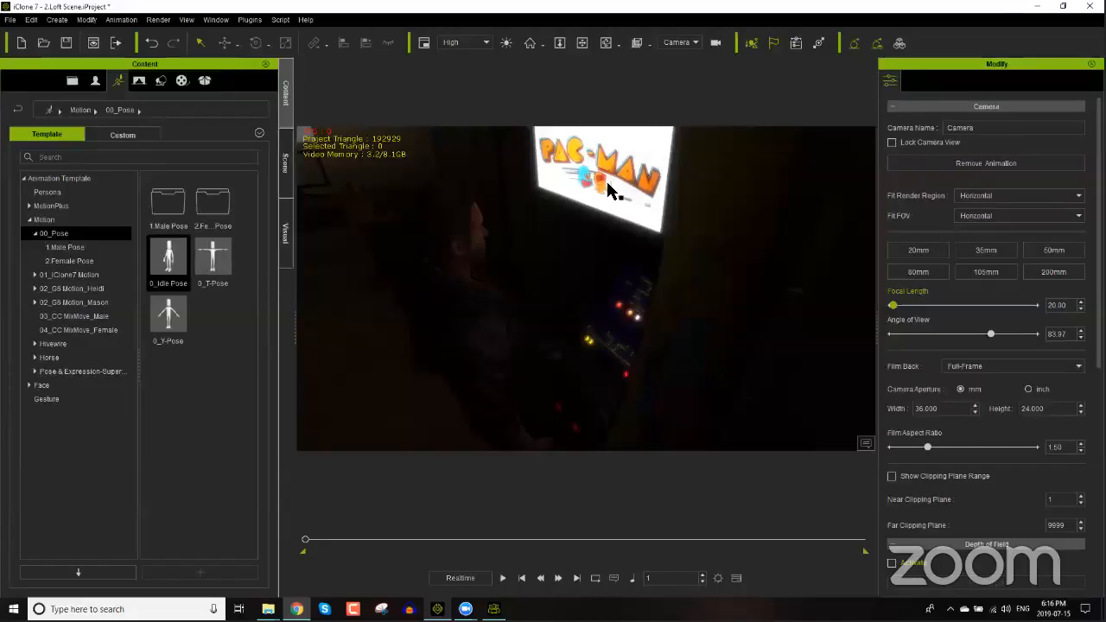
middle_click_drag(626, 281, 629, 331)
right_click_drag(629, 324, 657, 319)
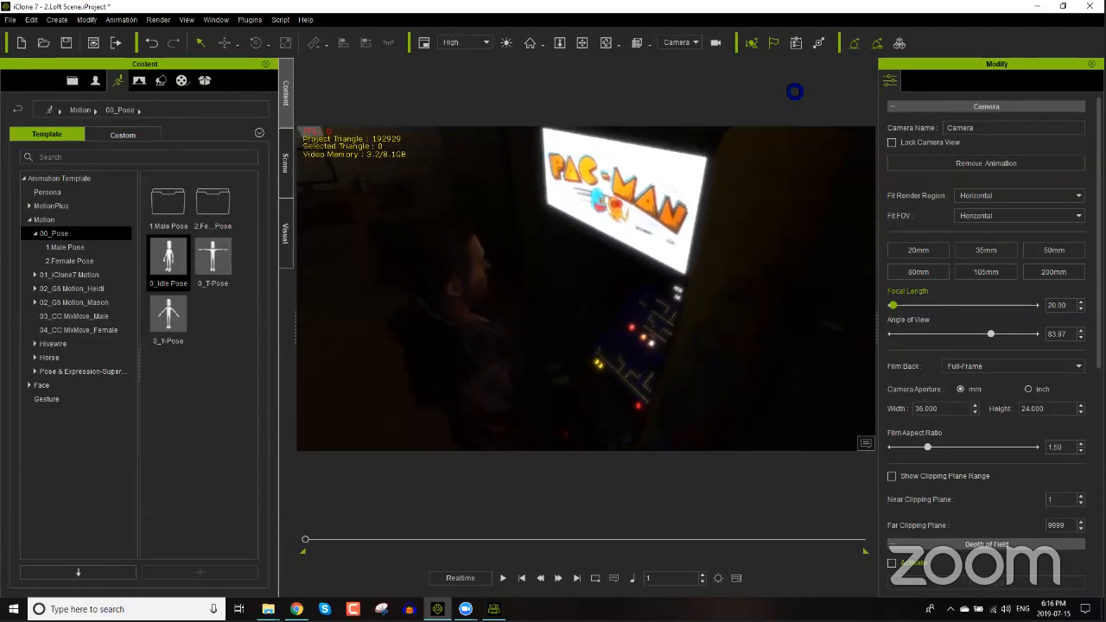
left_click(249, 21)
mouse_move(278, 51)
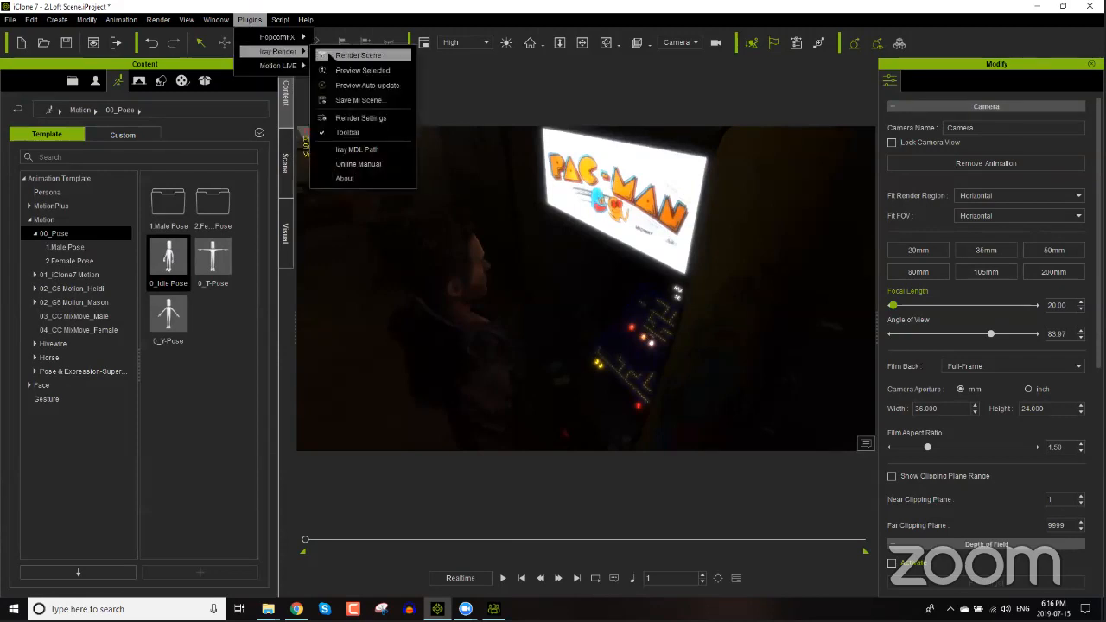
left_click(371, 134)
left_click(250, 19)
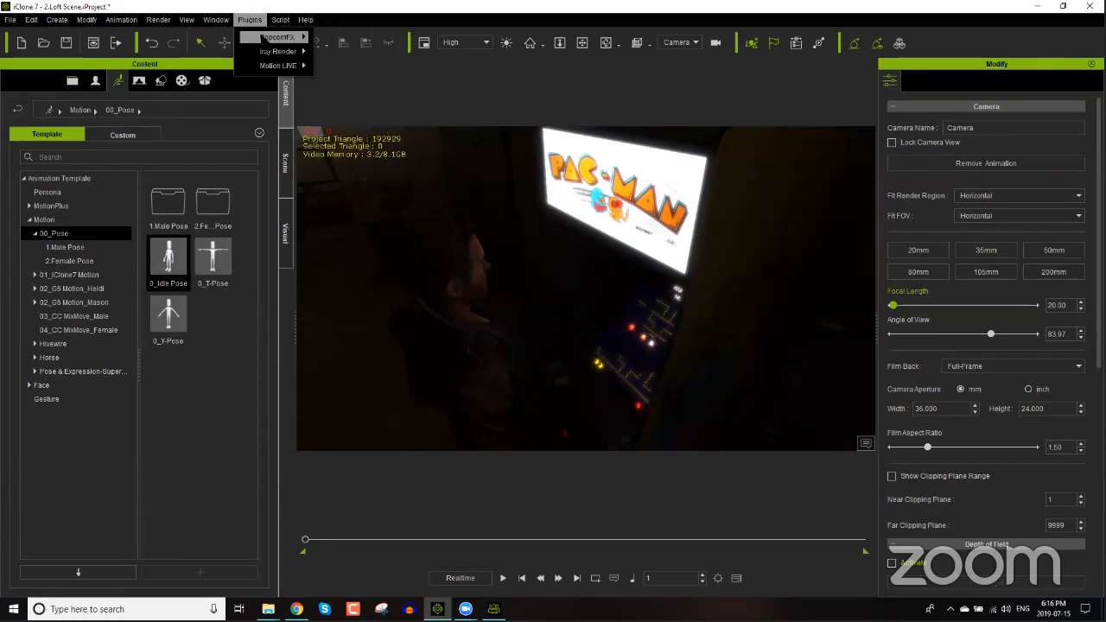
mouse_move(282, 52)
left_click(370, 133)
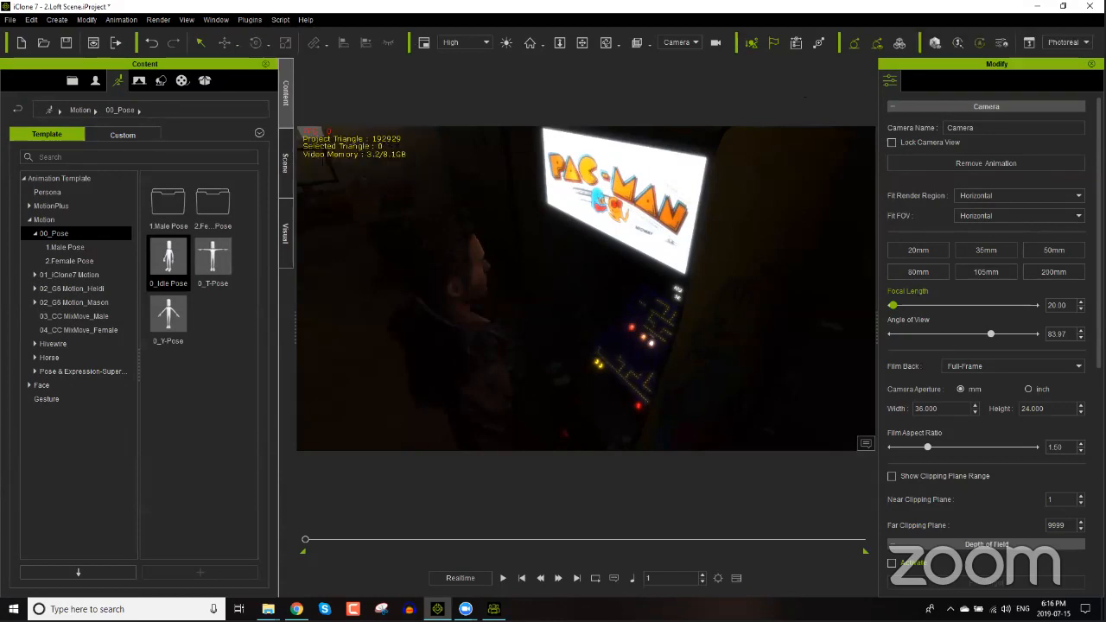
Step: Run an Iray preview render of the arcade close-up and return to the main iClone window
left_click(1001, 42)
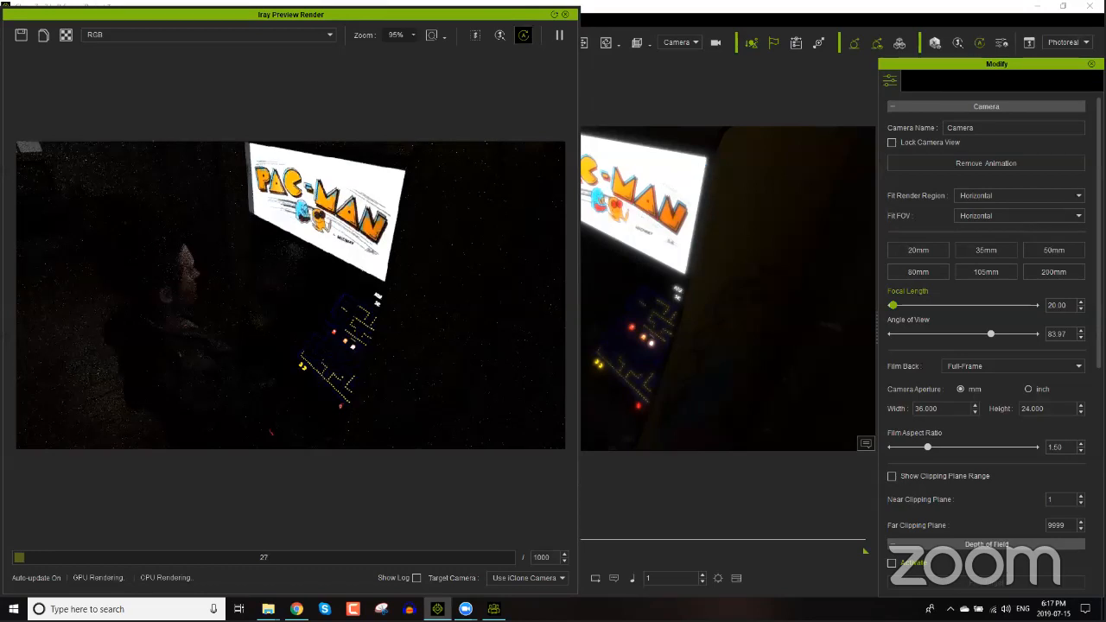
left_click(785, 473)
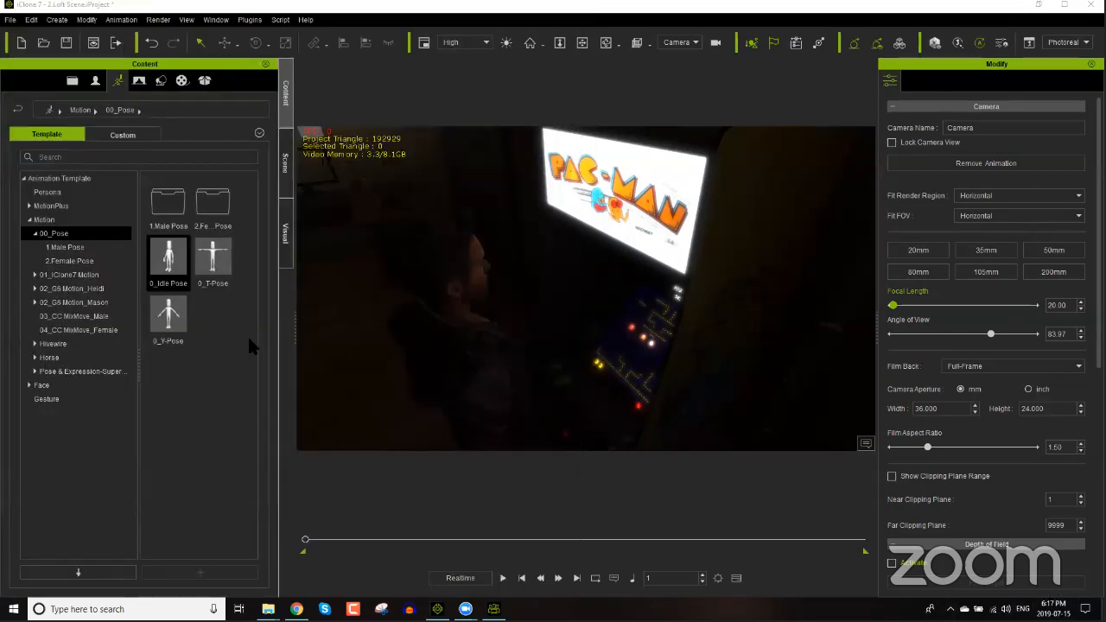
Step: Show the desktop, open New folder to view the exported chair files, and move its window aside
key("super+d")
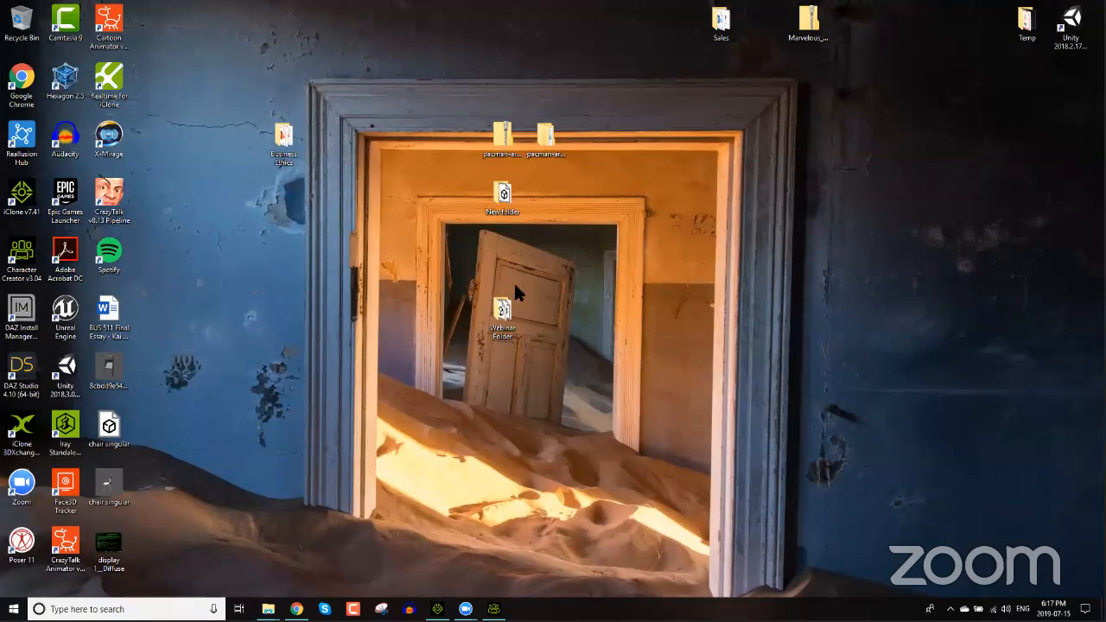
double_click(499, 197)
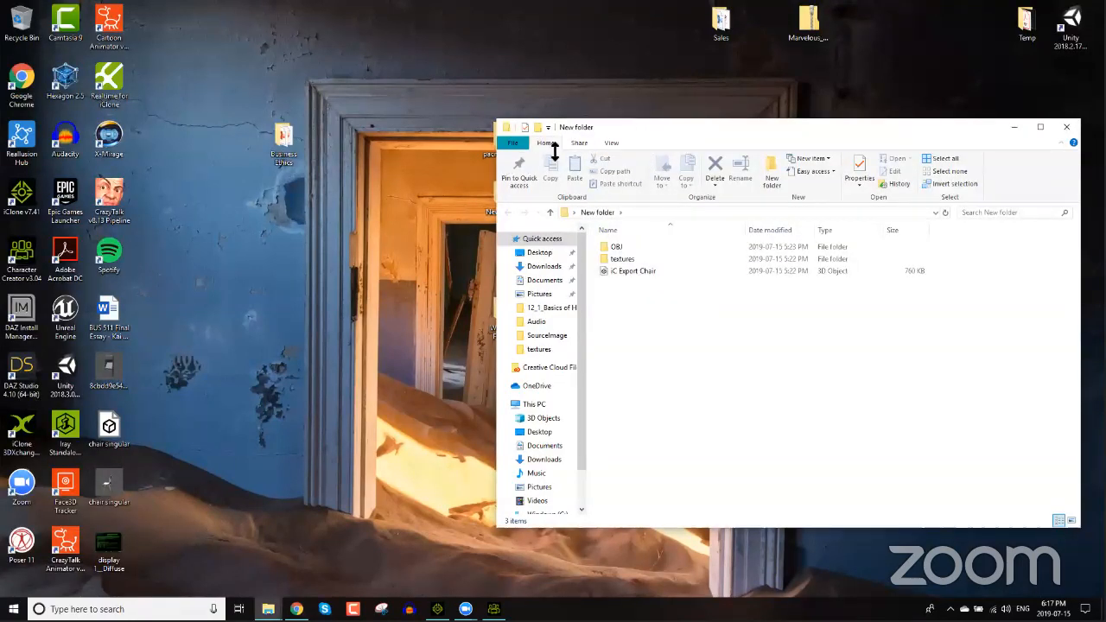
left_click_drag(641, 126, 311, 153)
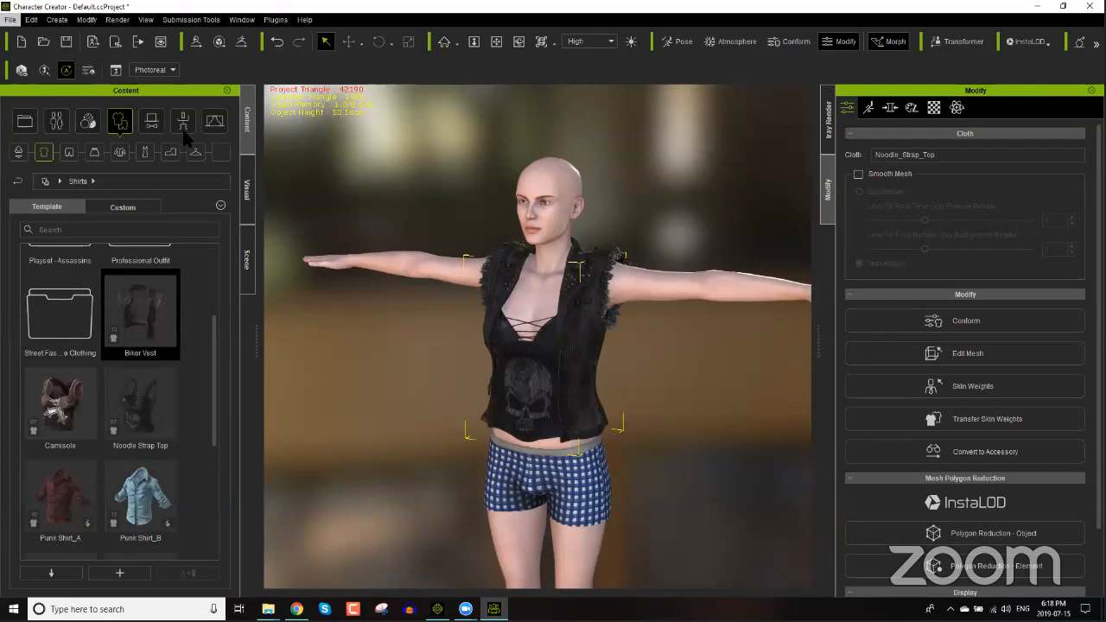
Step: Open the FBX (Clothed Character) export settings for the dressed female character
left_click(10, 19)
mouse_move(86, 127)
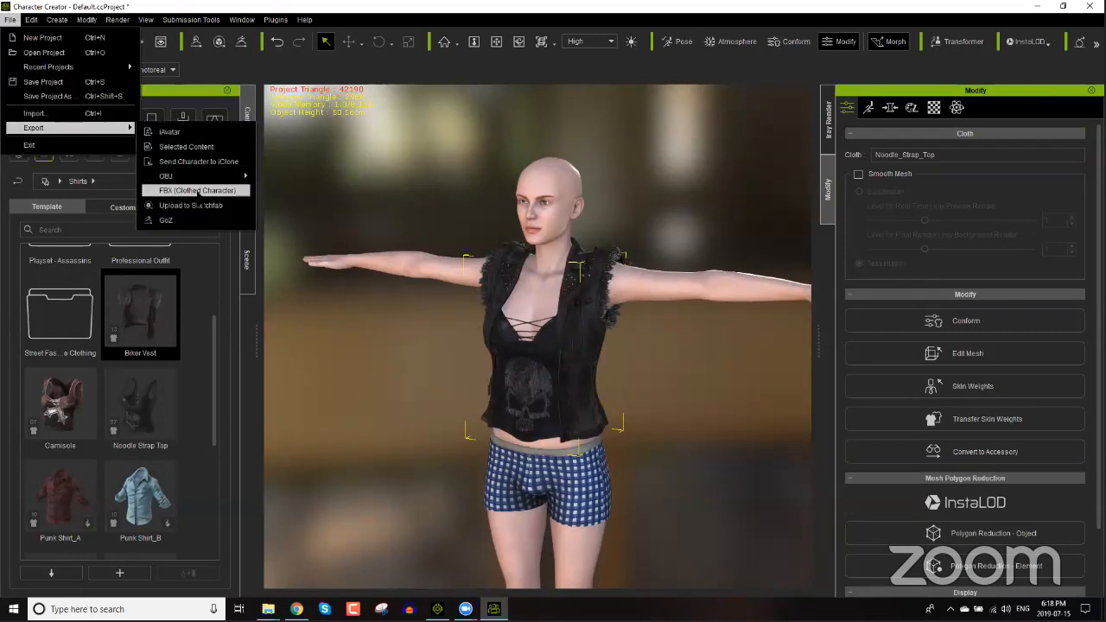
left_click(196, 191)
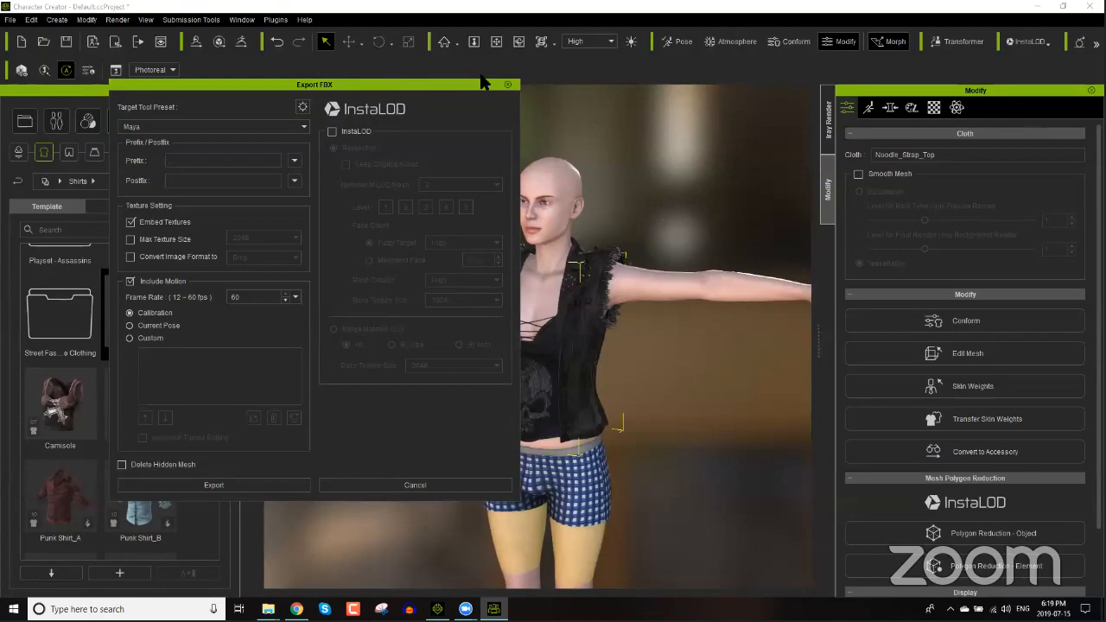
Step: Switch to iClone and magnify the Iray preview render to 125% to inspect its quality
left_click(437, 608)
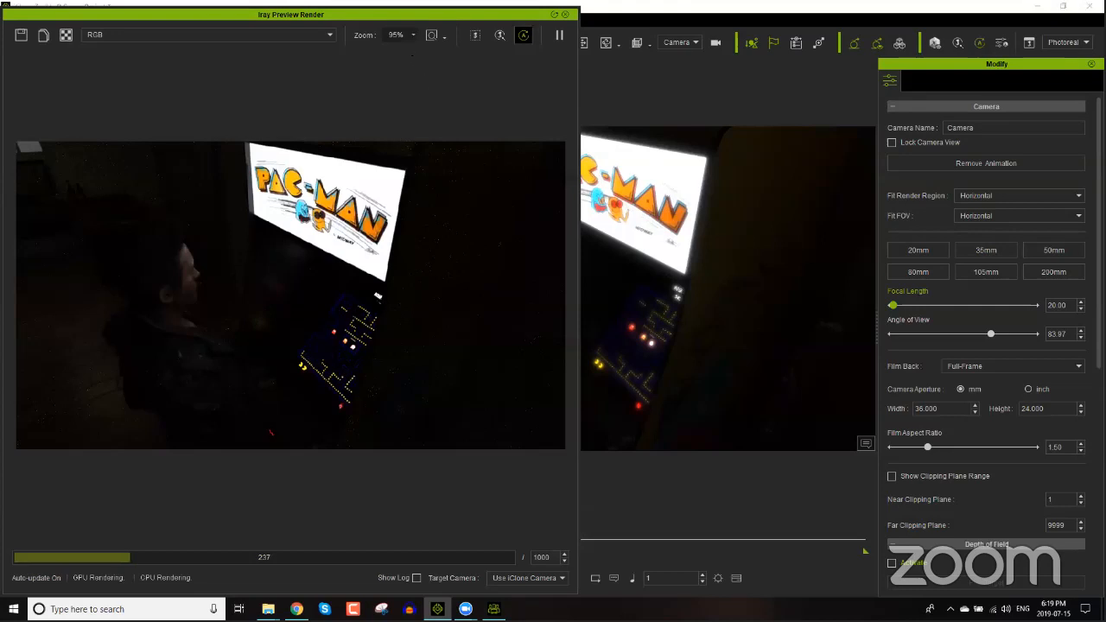
scroll(389, 73, "up", 2)
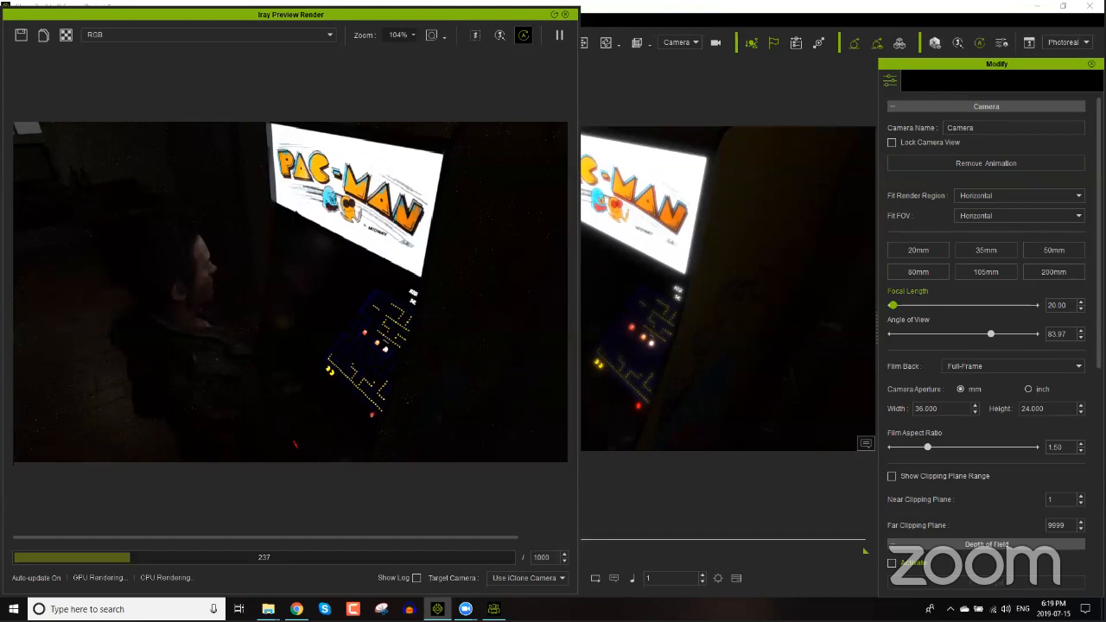
scroll(295, 207, "up", 1)
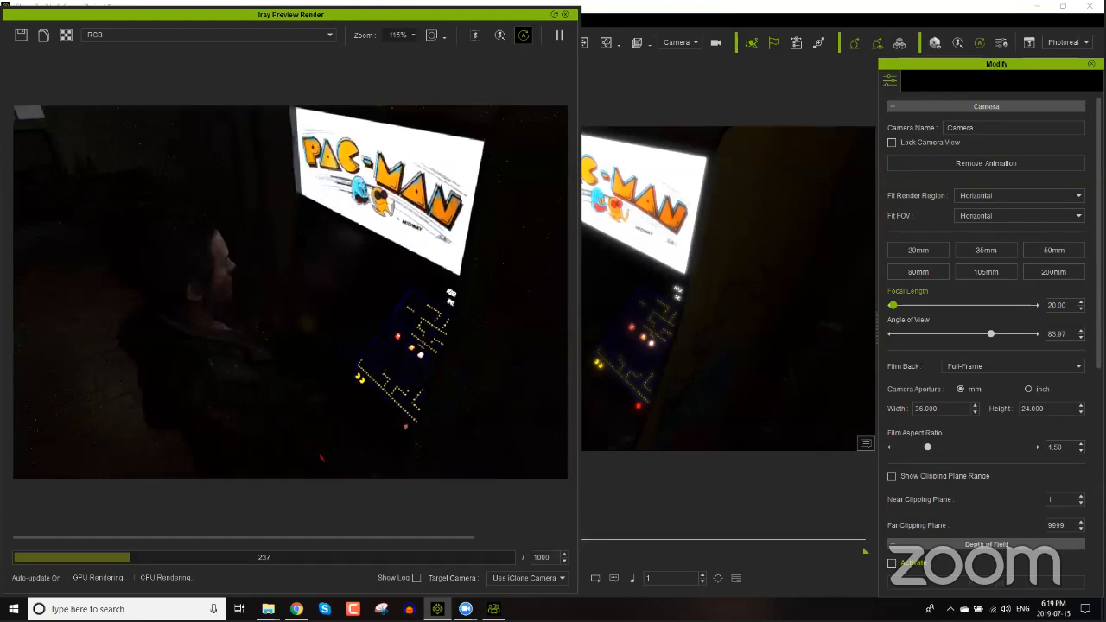
scroll(314, 252, "up", 1)
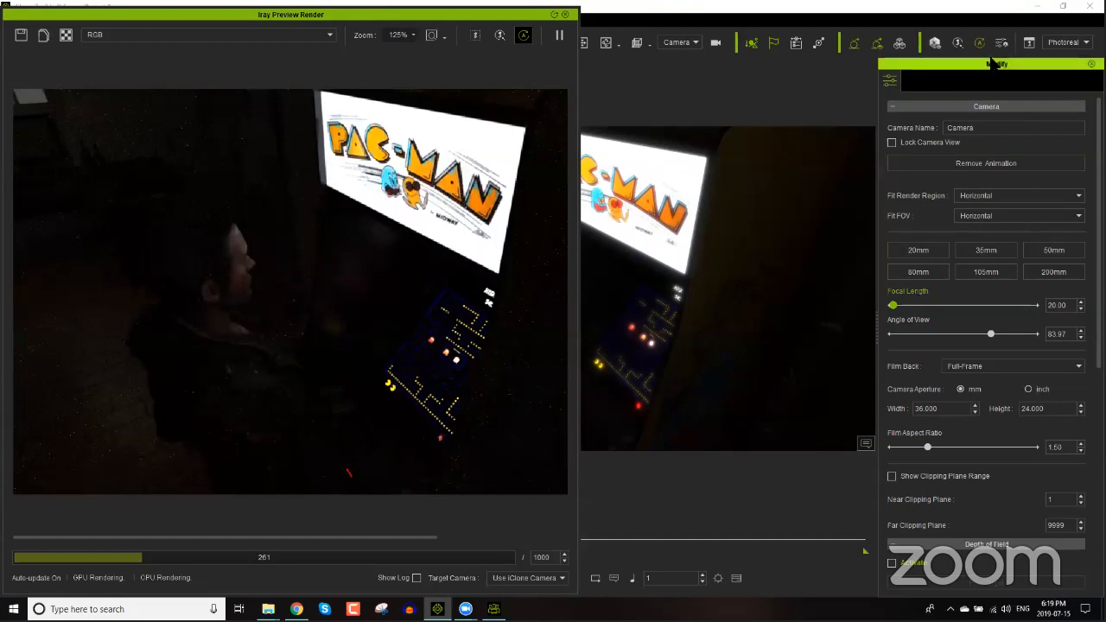
Step: Open the Iray Render settings and dock them with the Modify settings
left_click(1001, 42)
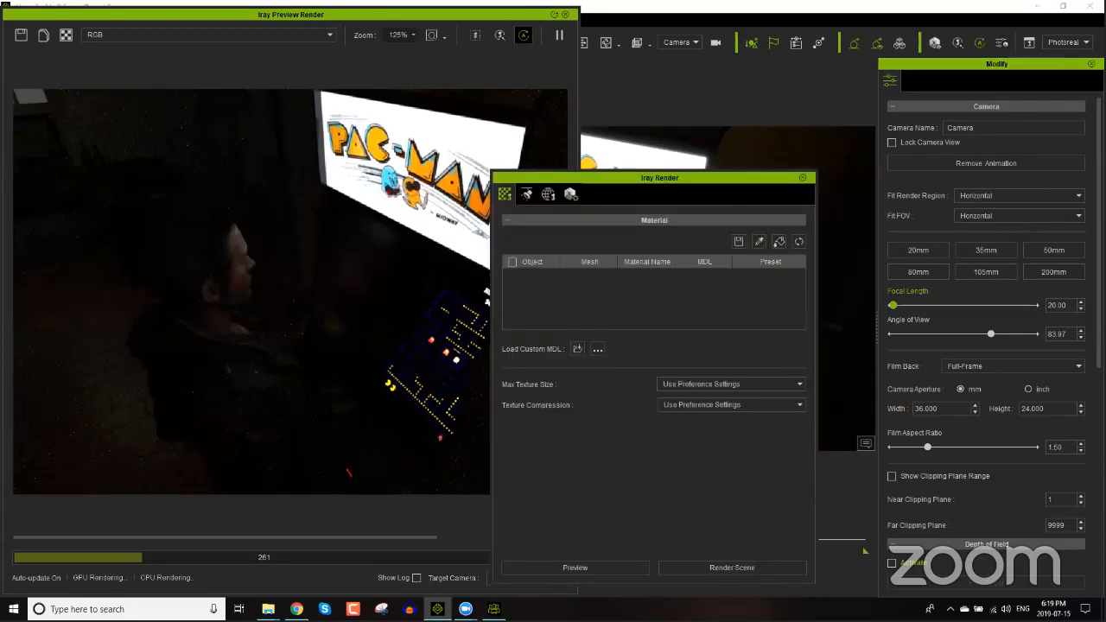
left_click_drag(979, 173, 1050, 150)
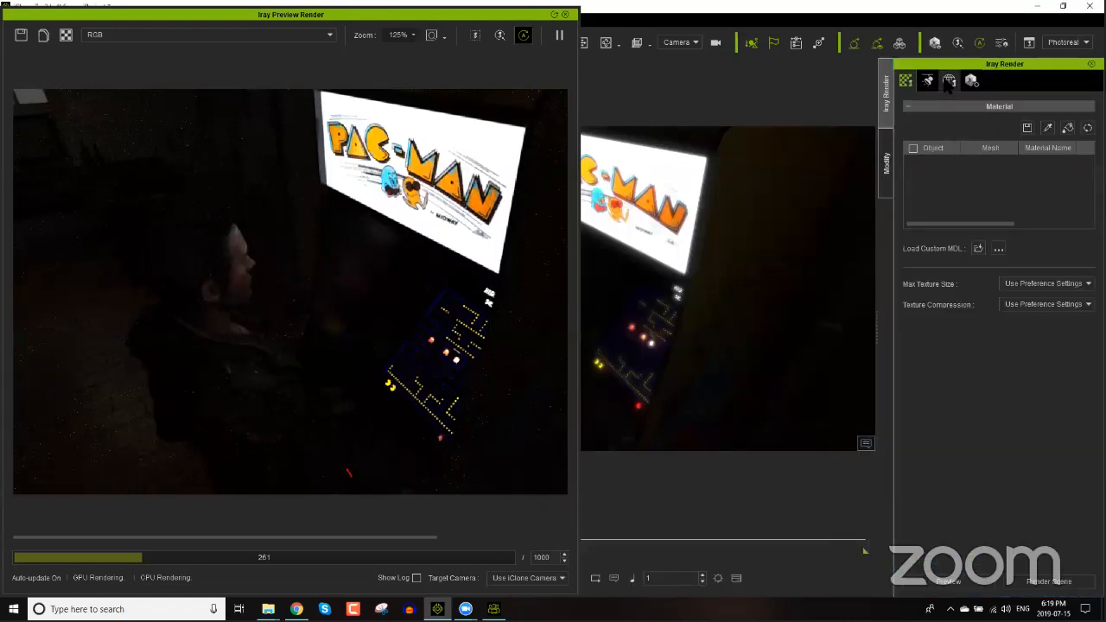
Step: Review the lighting, render quality and environment pages of the Iray Render settings
left_click(949, 81)
left_click(927, 81)
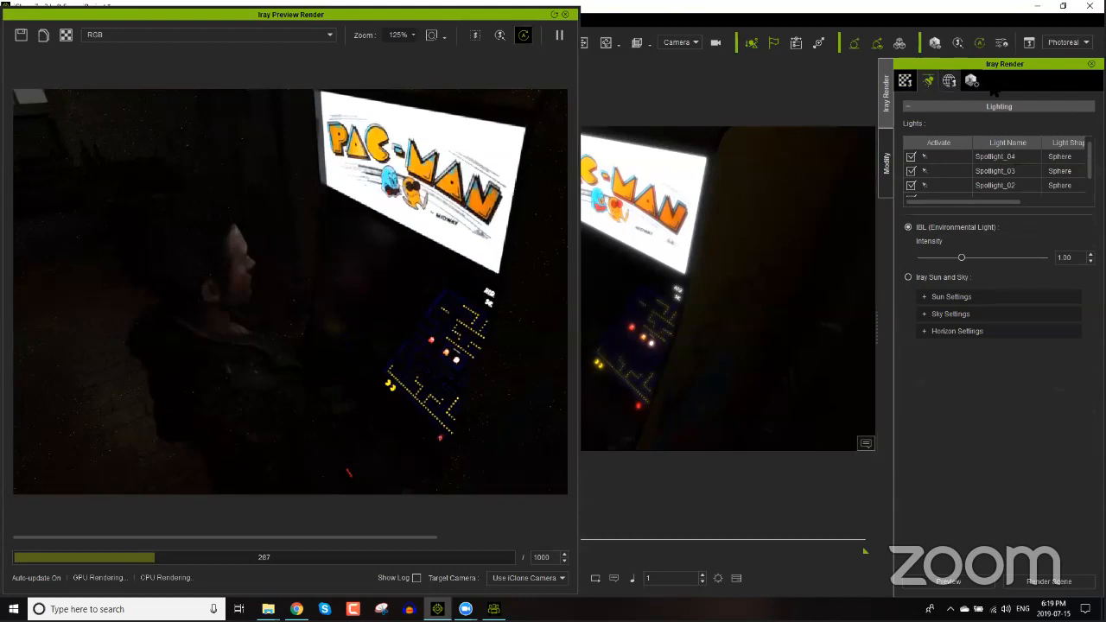
left_click(971, 81)
scroll(993, 345, "down", 3)
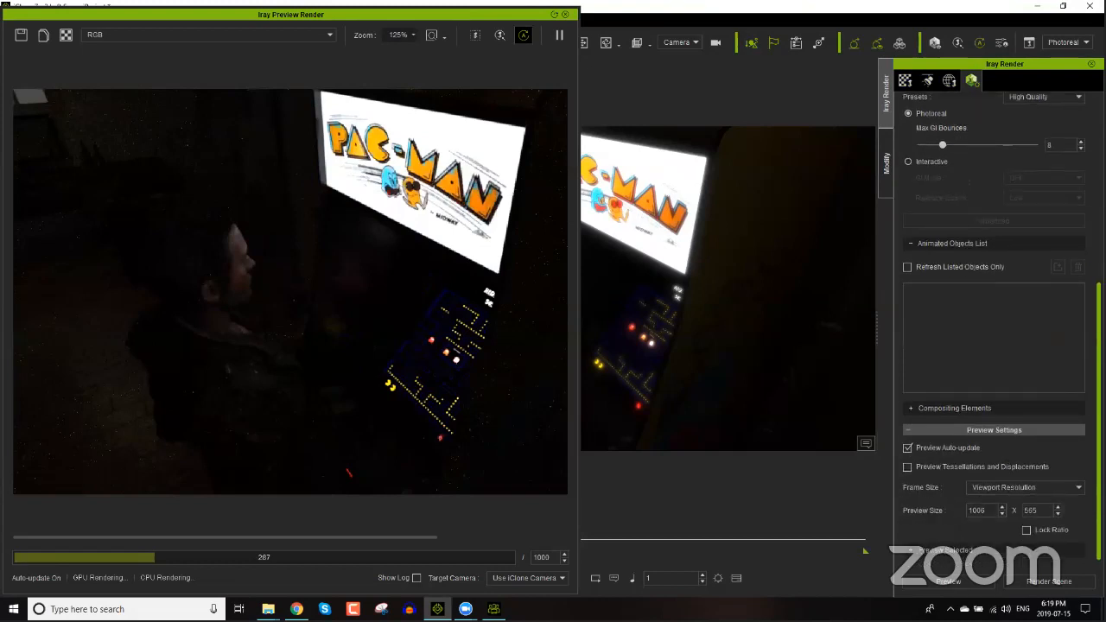
left_click(944, 87)
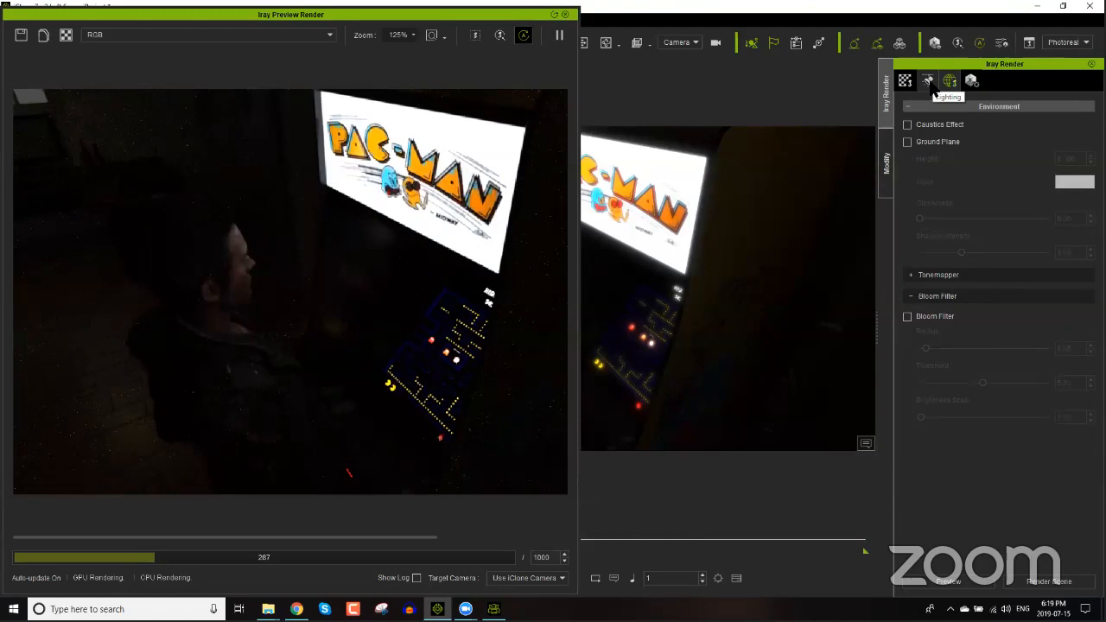
Step: Try a Tonemapper exposure of 2.81 in Photography mode, then lower the exposure to -0.75
left_click(936, 275)
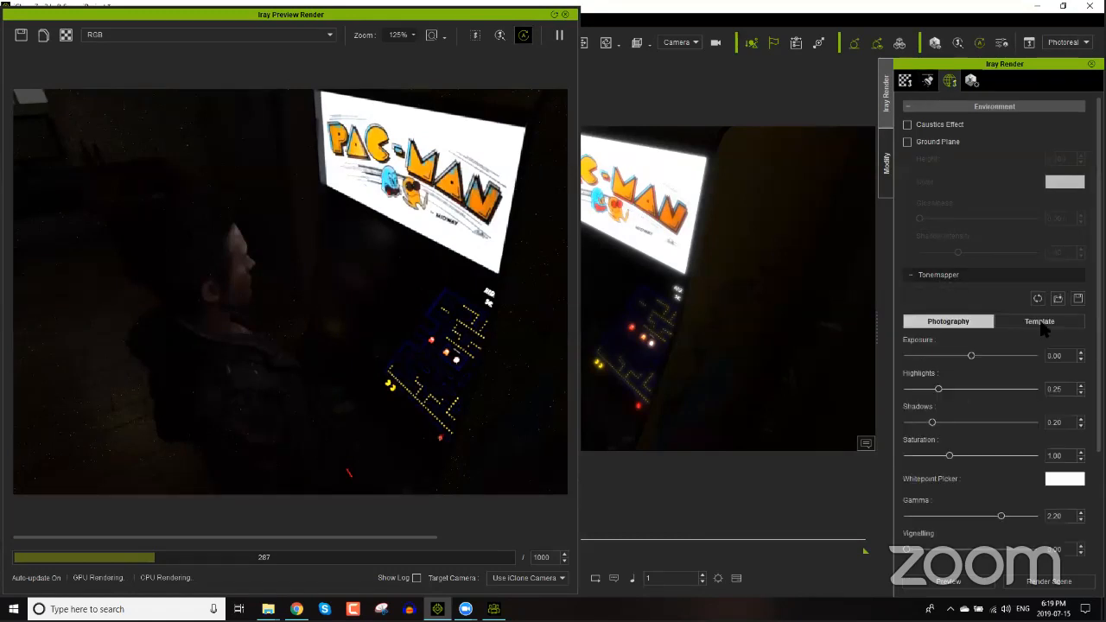
left_click(983, 355)
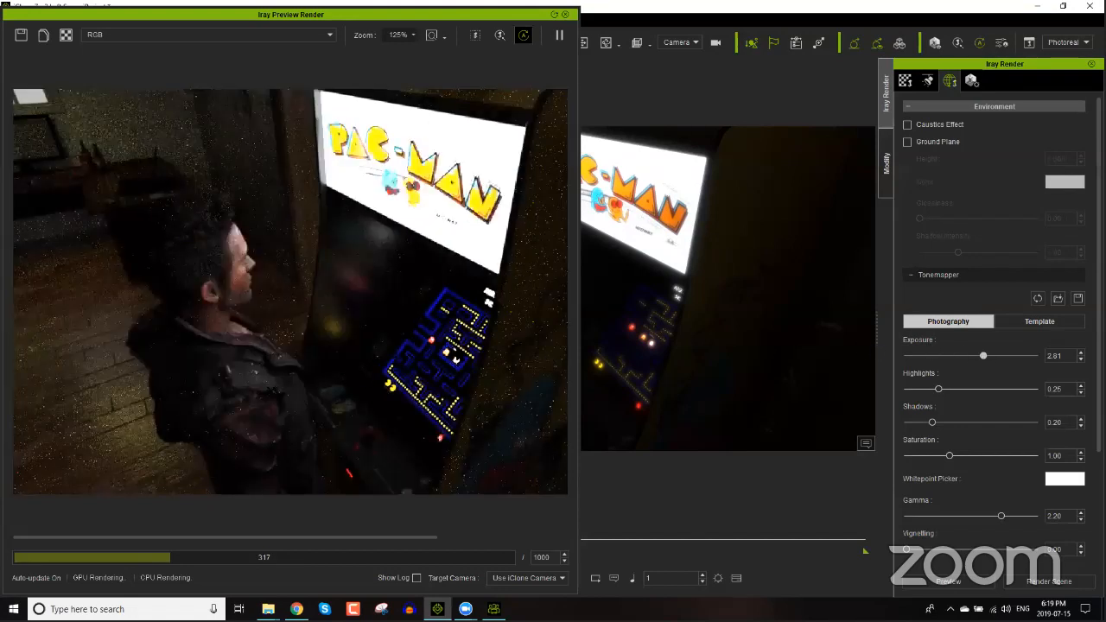
left_click_drag(981, 355, 967, 357)
Step: Try the Bloom Filter on the Iray preview and turn it off again
scroll(980, 354, "down", 1)
scroll(994, 328, "down", 4)
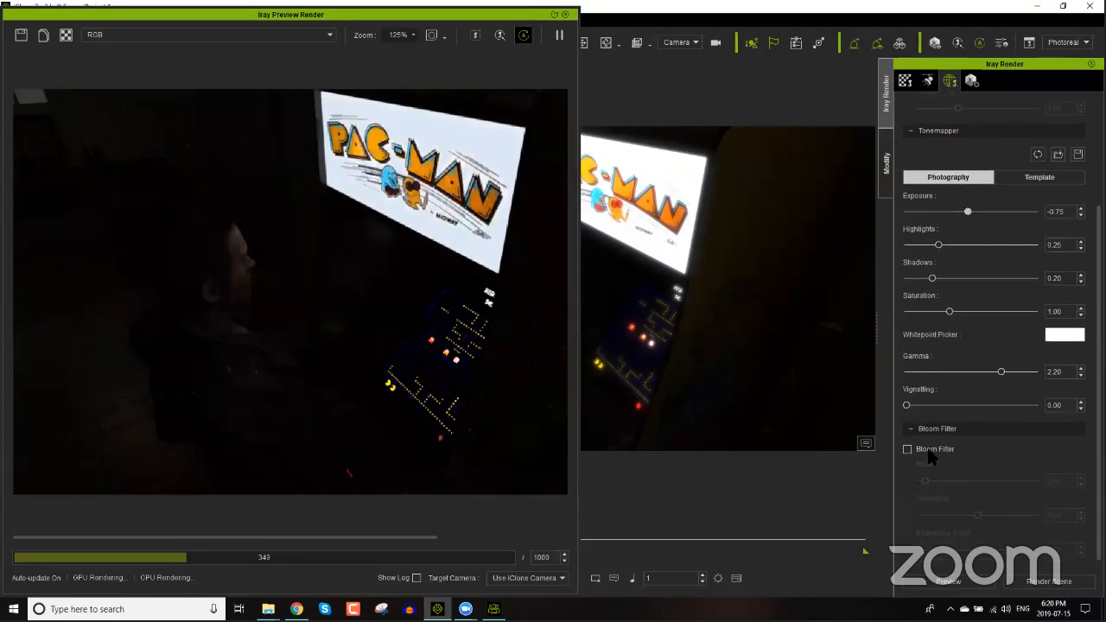
left_click(930, 456)
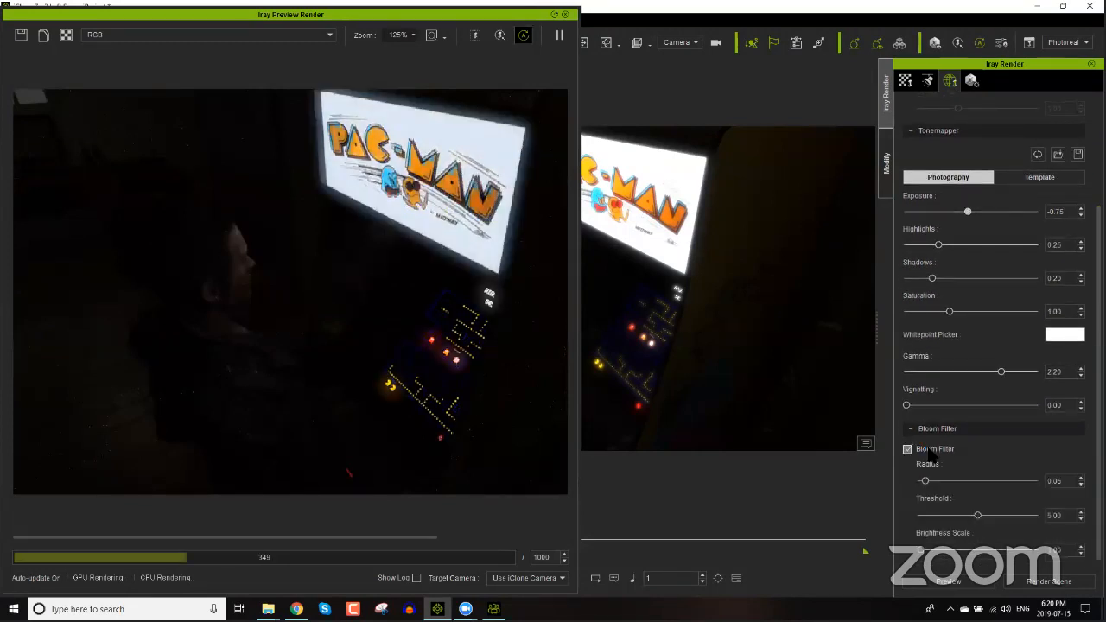
left_click(935, 449)
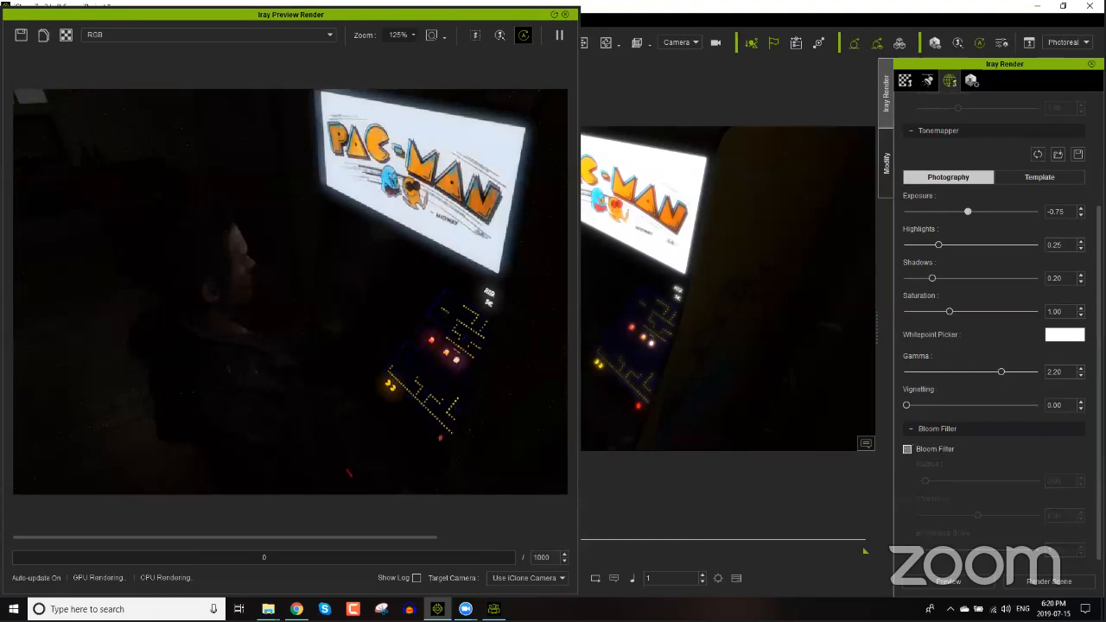
Step: Switch the Tonemapper to Template mode, try several film looks including Ektachrome-400XCD and F250CD, and apply agfacolor-futura-100CD
left_click(1033, 180)
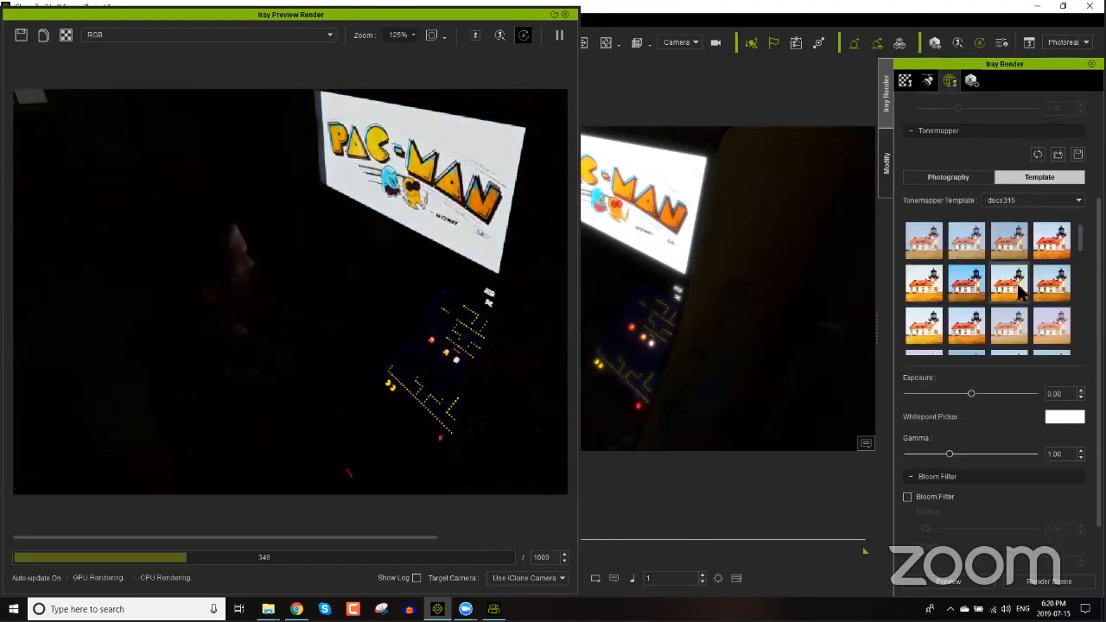
left_click(1019, 288)
left_click(1048, 301)
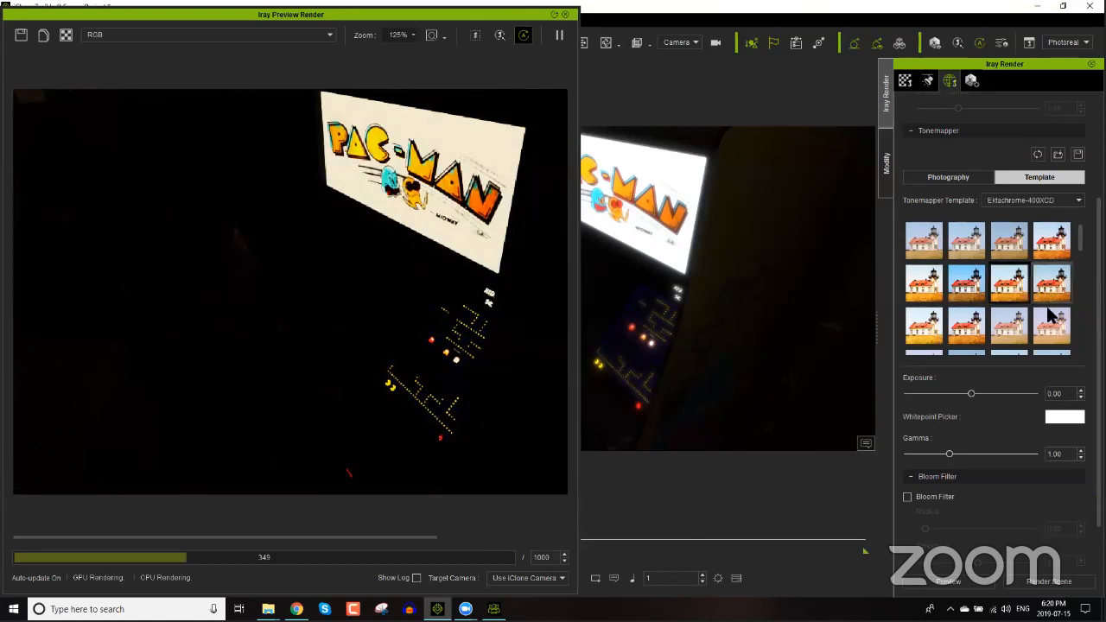
left_click(1051, 339)
left_click(1051, 282)
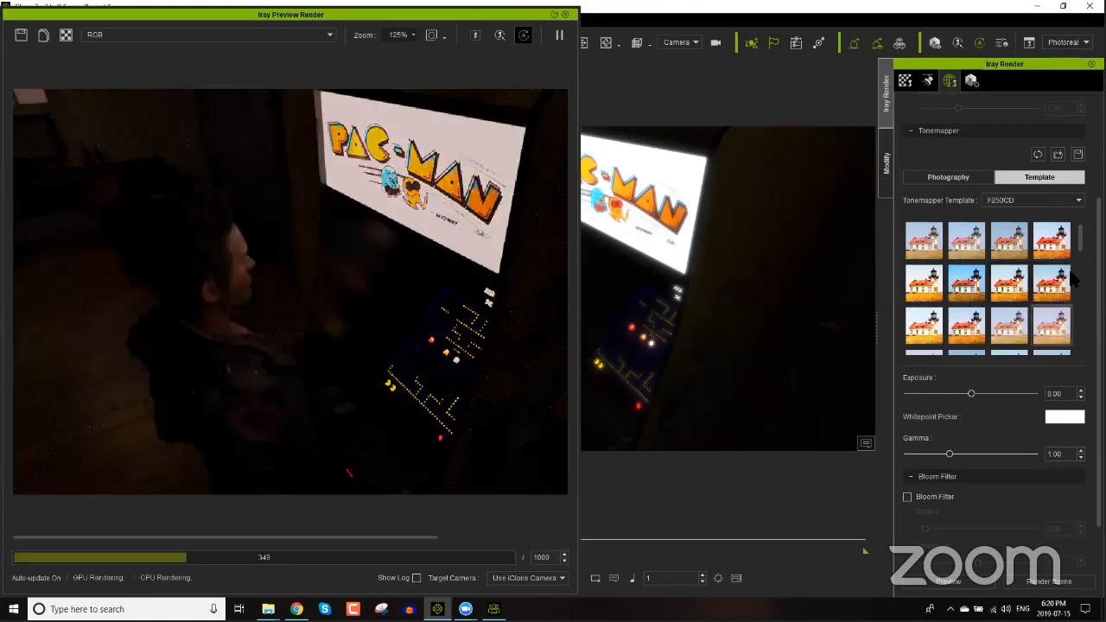
scroll(1073, 278, "down", 3)
scroll(1079, 294, "down", 2)
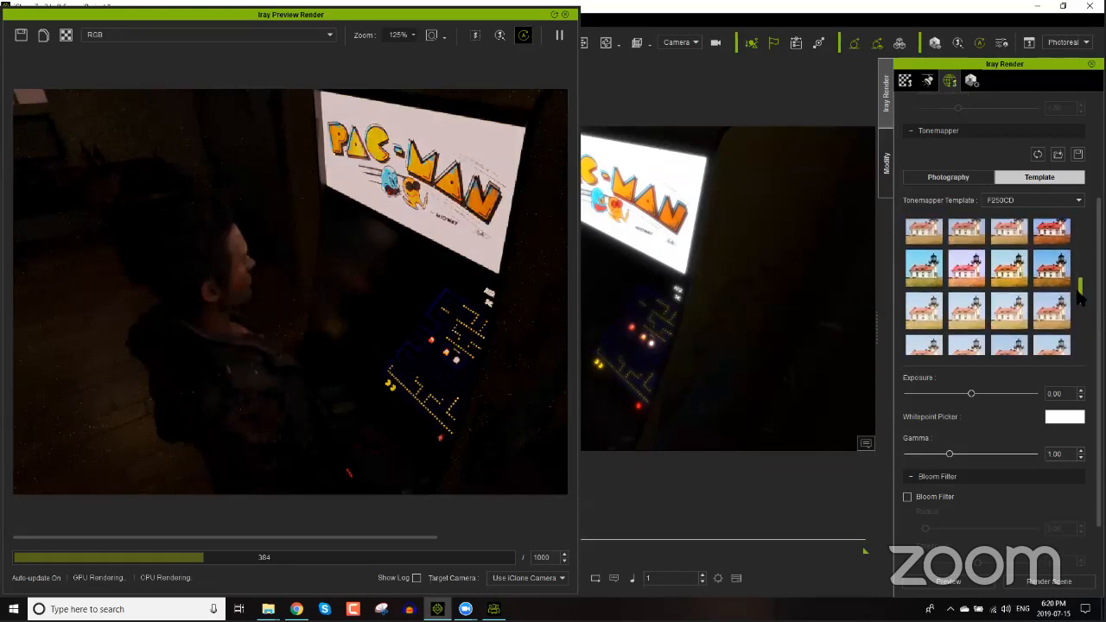
left_click(931, 313)
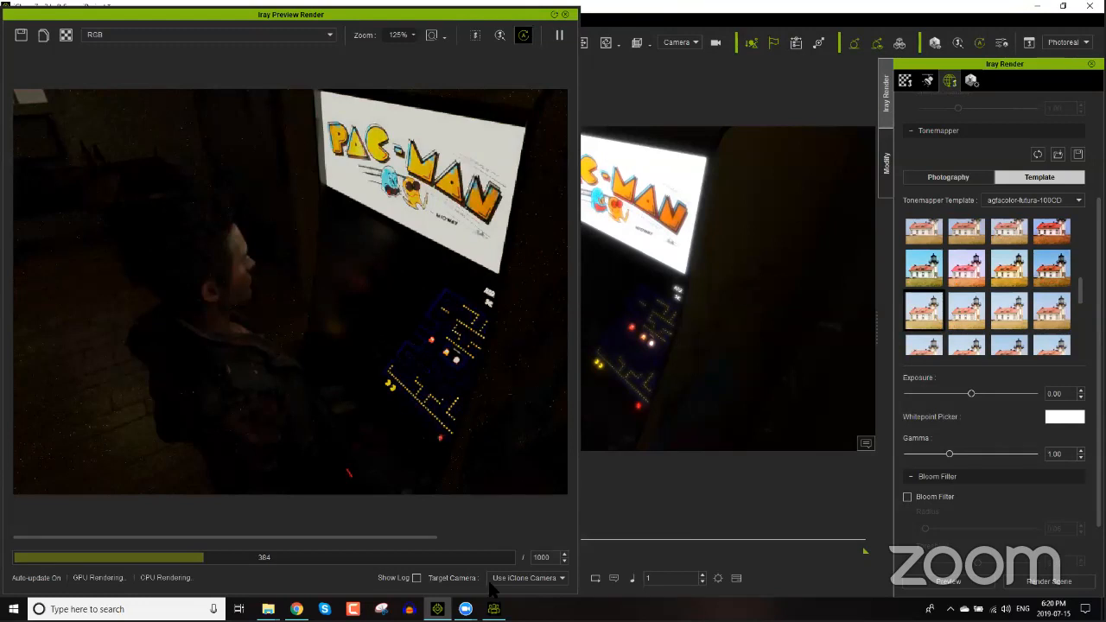
Step: Switch to Character Creator and dismiss the open FBX export settings
mouse_move(493, 606)
left_click(515, 525)
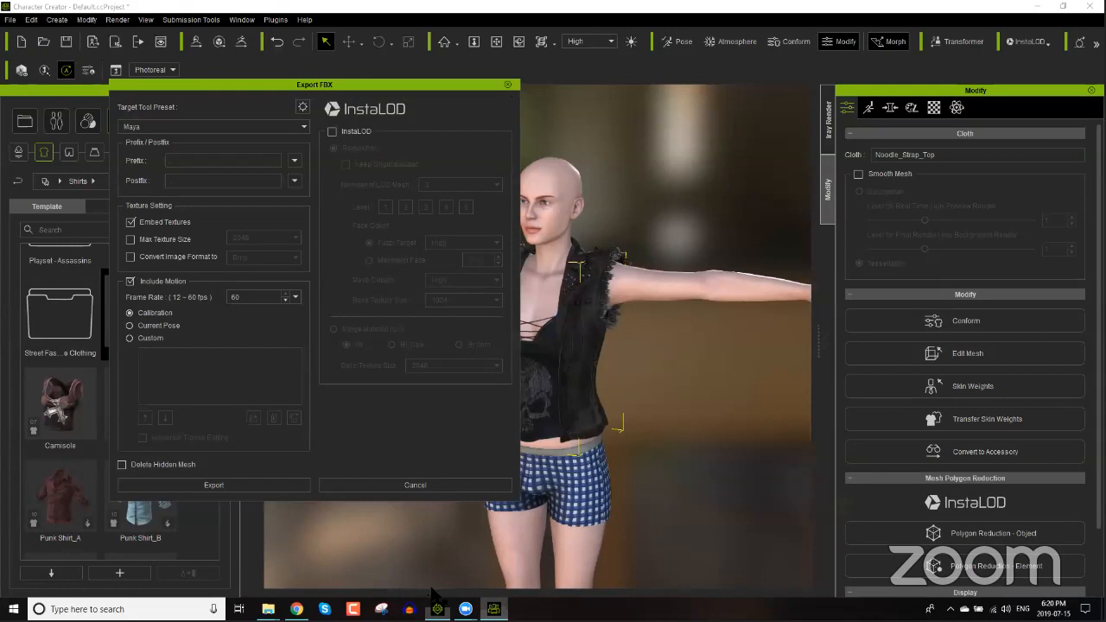
key("Escape")
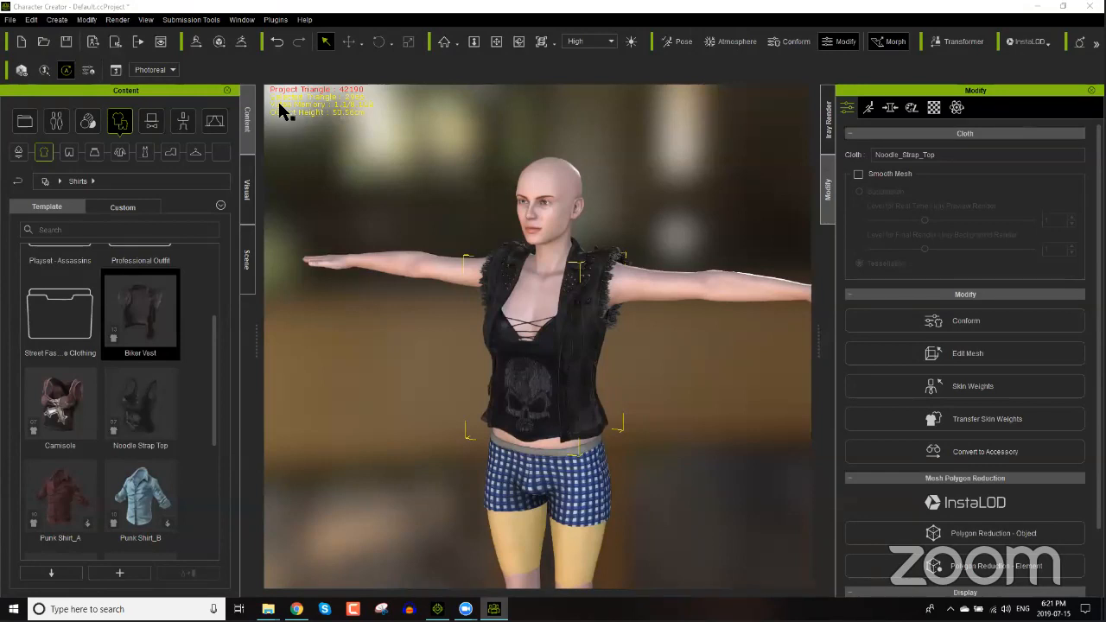
Step: Open the FBX (Clothed Character) export settings, choose the Unreal target tool preset, review the Delete Hidden Mesh option, and close without exporting
left_click(11, 20)
mouse_move(35, 128)
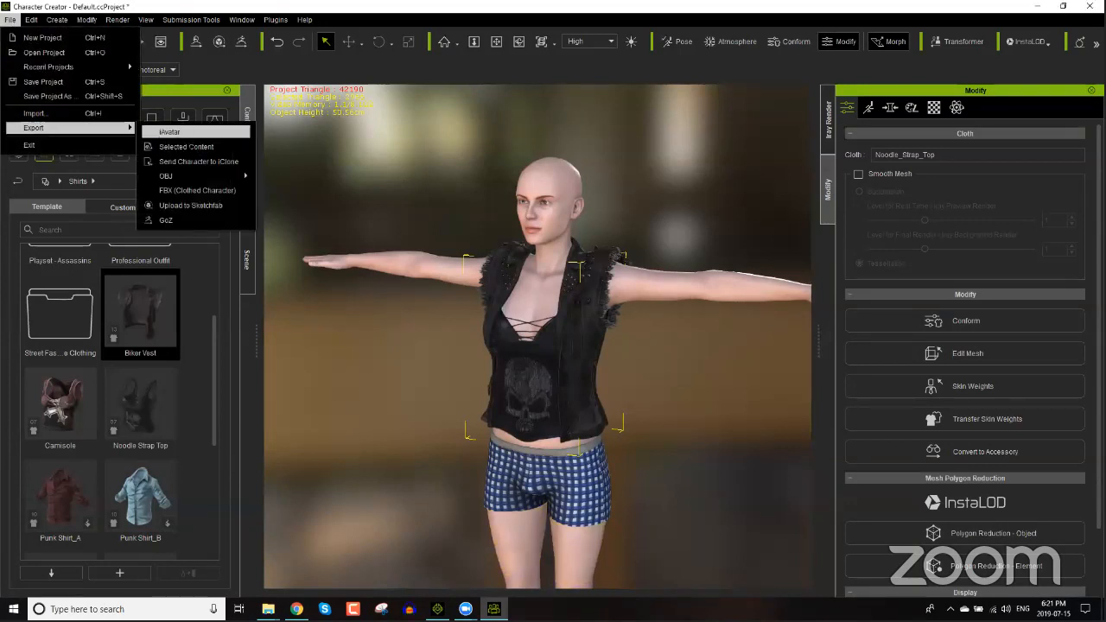
left_click(195, 190)
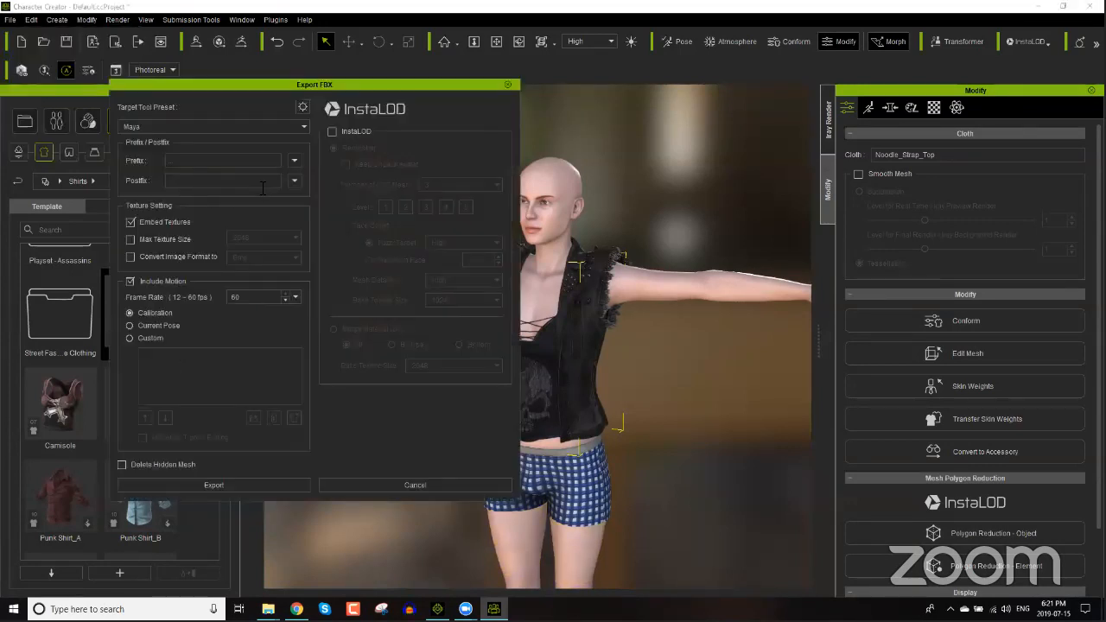
left_click(242, 126)
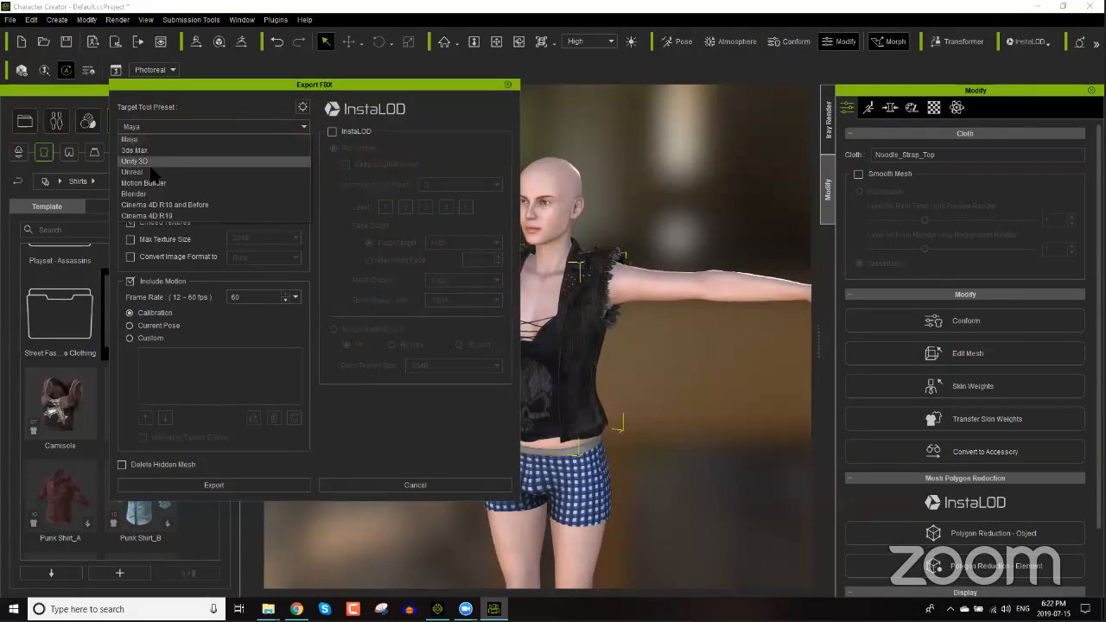
left_click(151, 172)
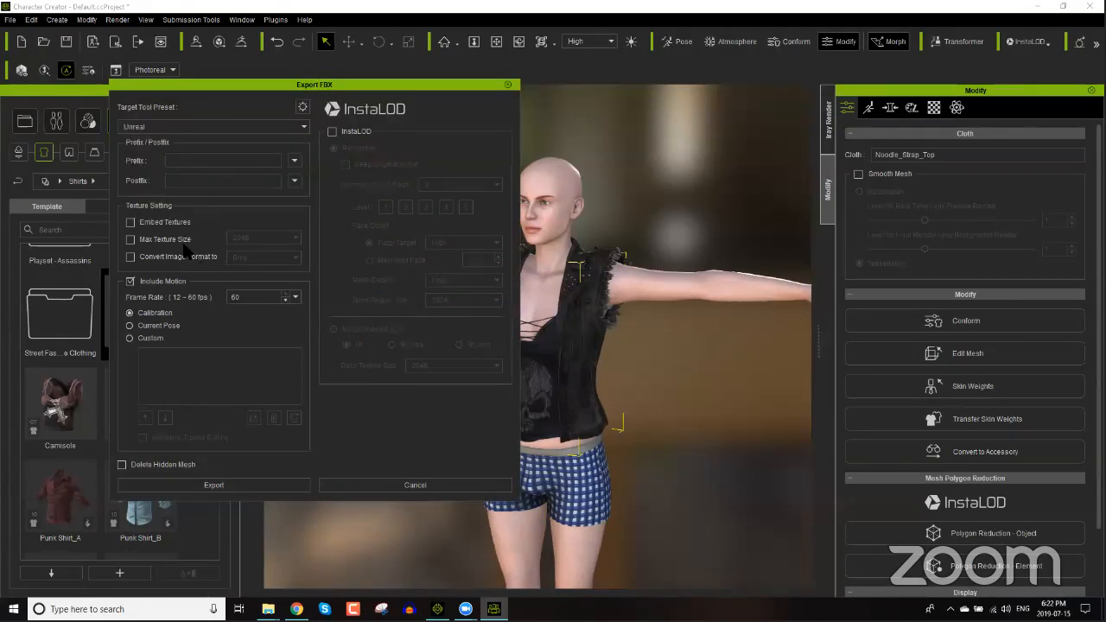
left_click(160, 467)
left_click(507, 84)
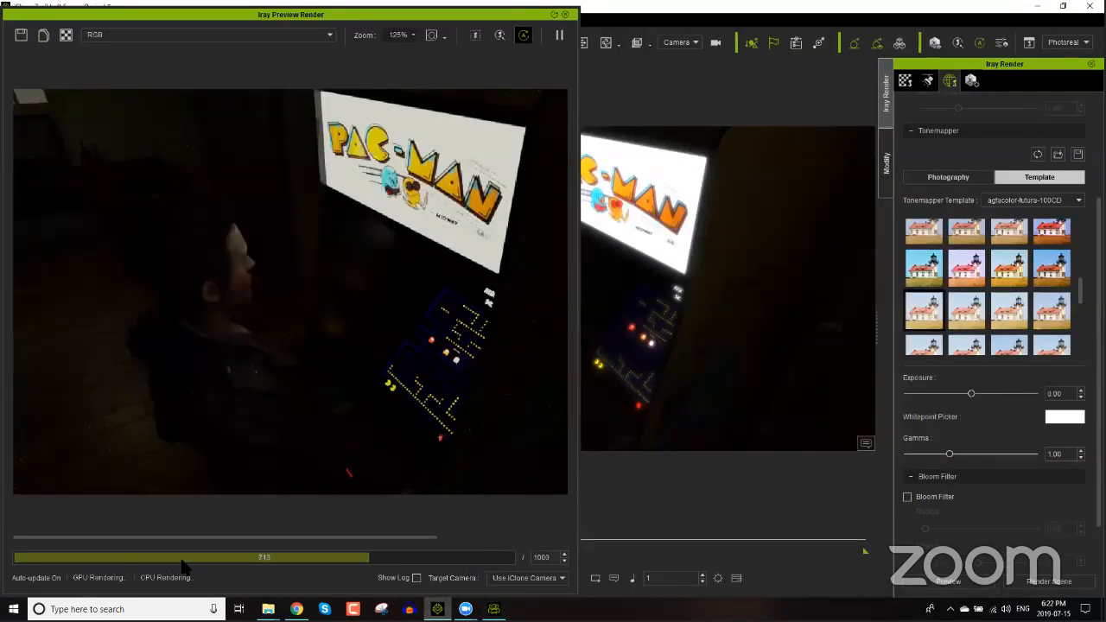
Step: Pause and close the Iray preview render in iClone
left_click(558, 37)
left_click(565, 14)
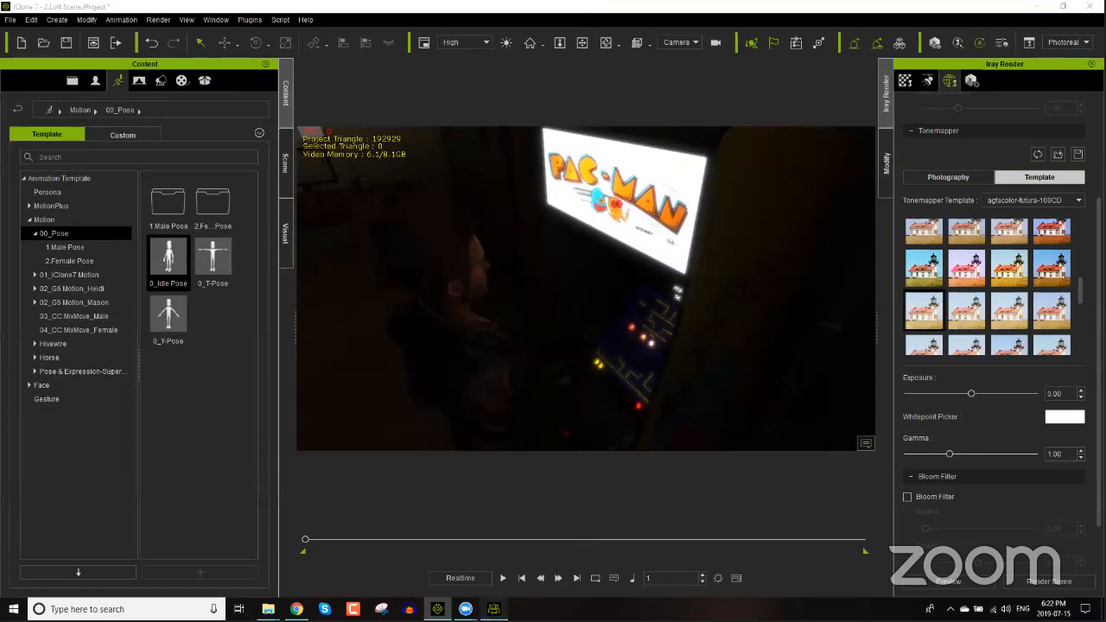
Step: Switch to Character Creator, start Edit Mesh on the Noodle_Strap_Top, and box-select vertices around the side of the waist
left_click(493, 609)
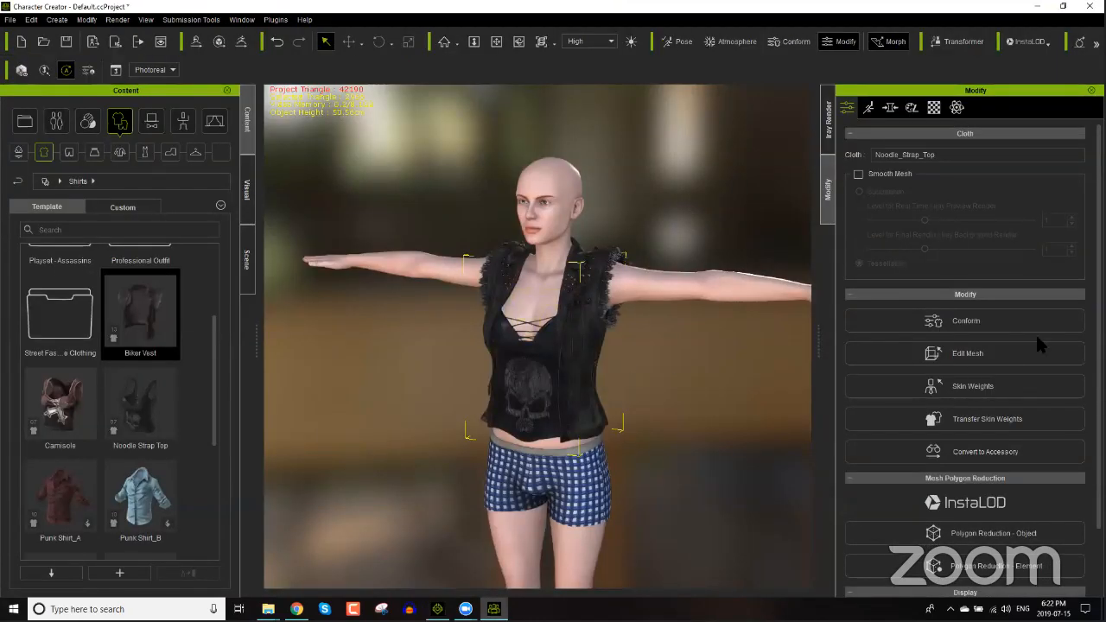
left_click(984, 351)
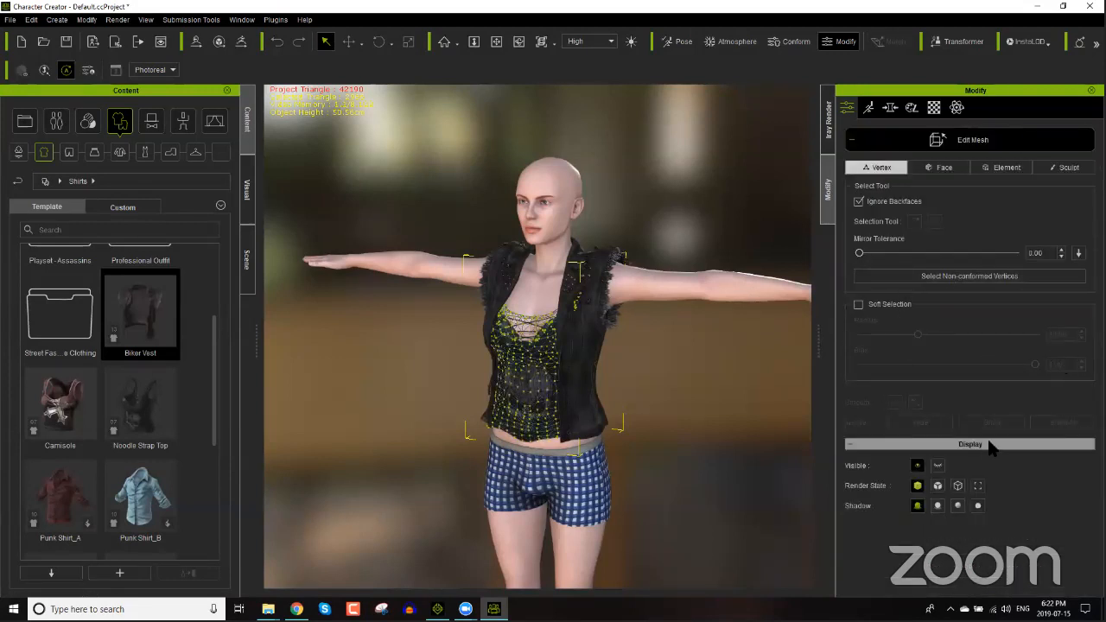
scroll(628, 465, "up", 1)
scroll(586, 418, "up", 3)
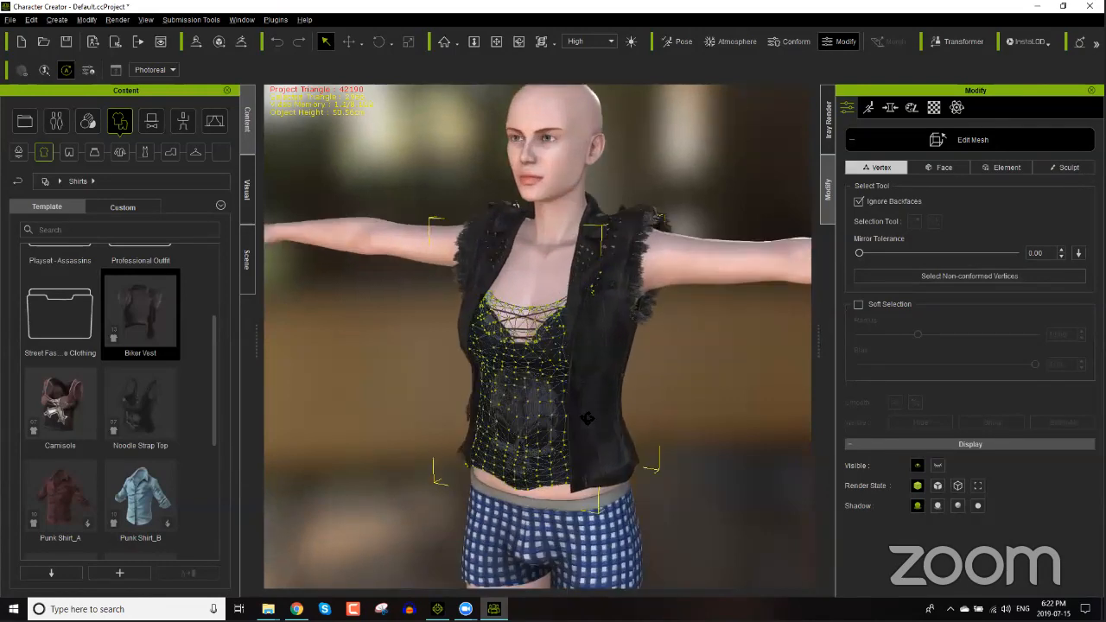
right_click_drag(557, 357, 554, 437)
right_click_drag(850, 419, 546, 524)
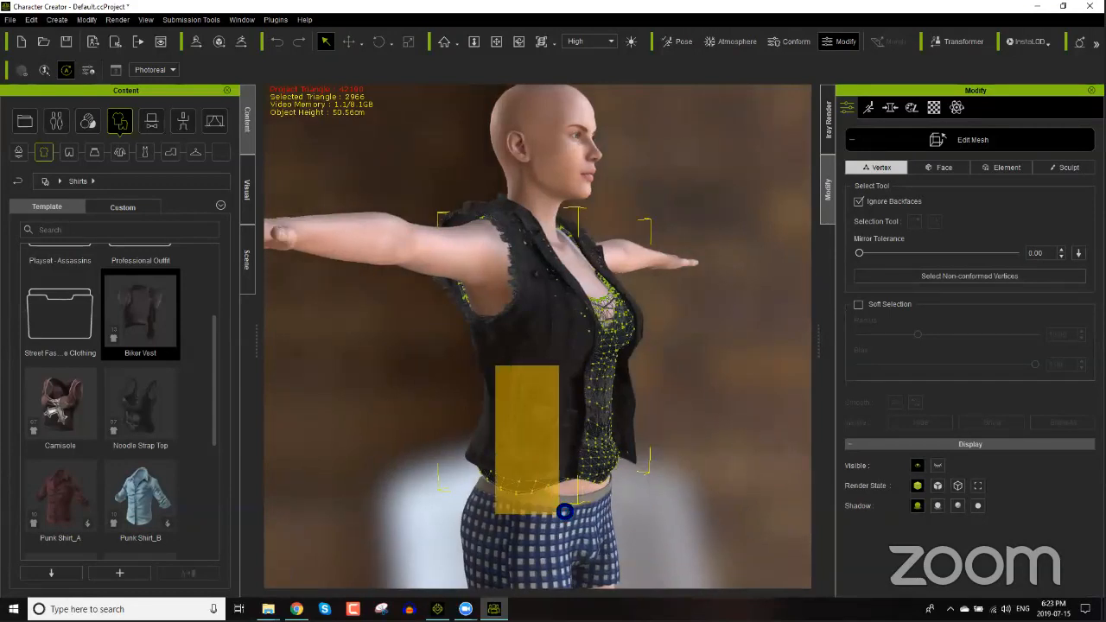
Step: Hide the Biker_Vest and box-select the waist-side vertices of the Noodle_Strap_Top
left_click(247, 275)
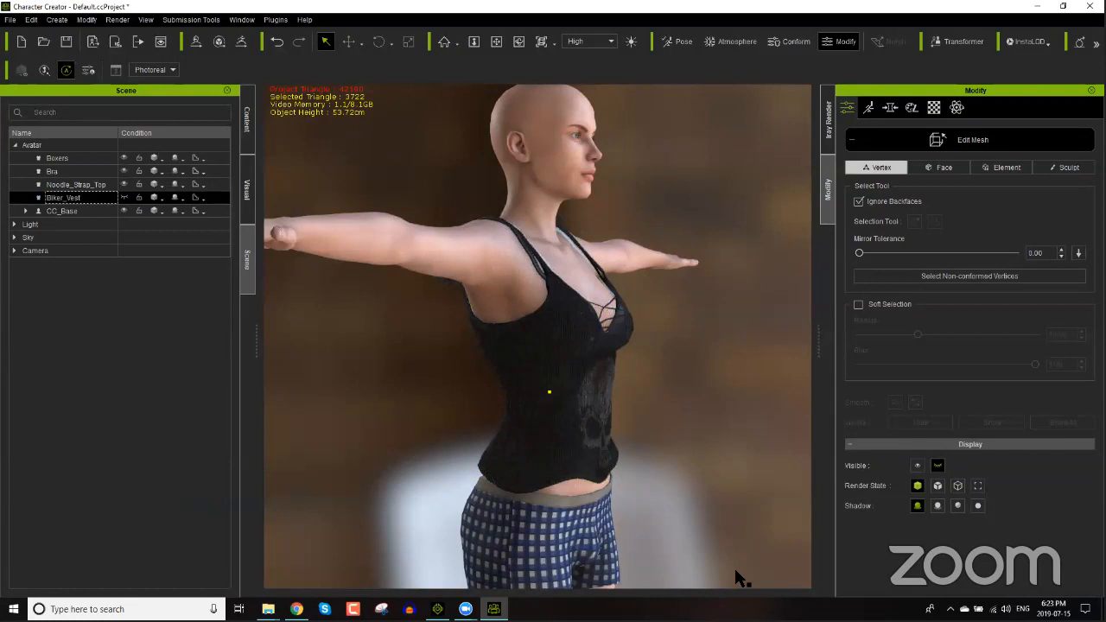
left_click(553, 396)
left_click(73, 185)
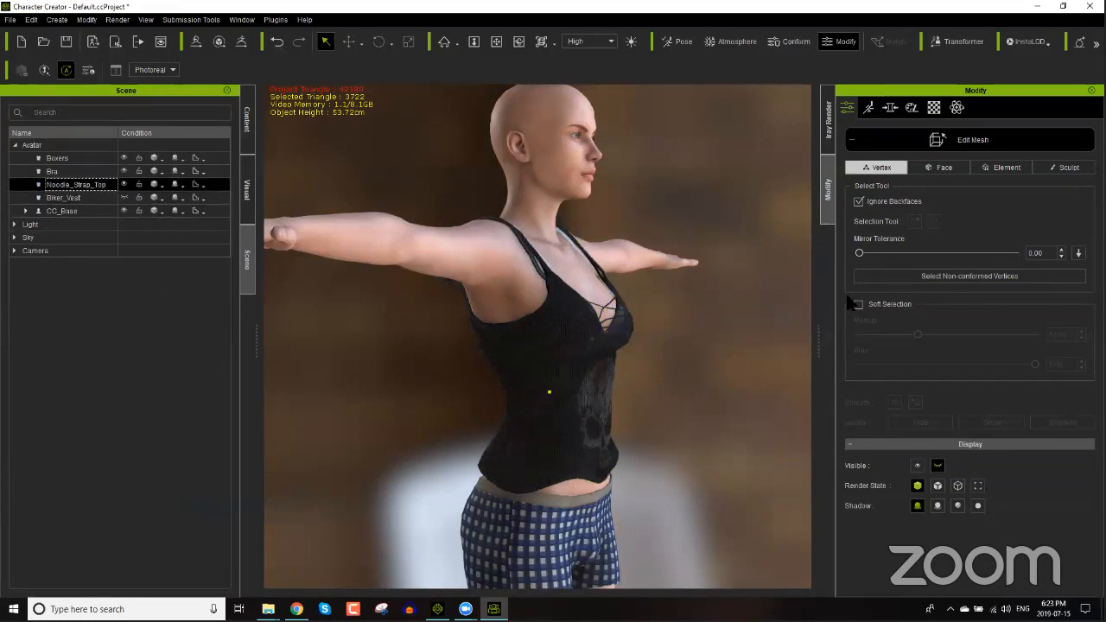
left_click_drag(574, 463, 572, 457)
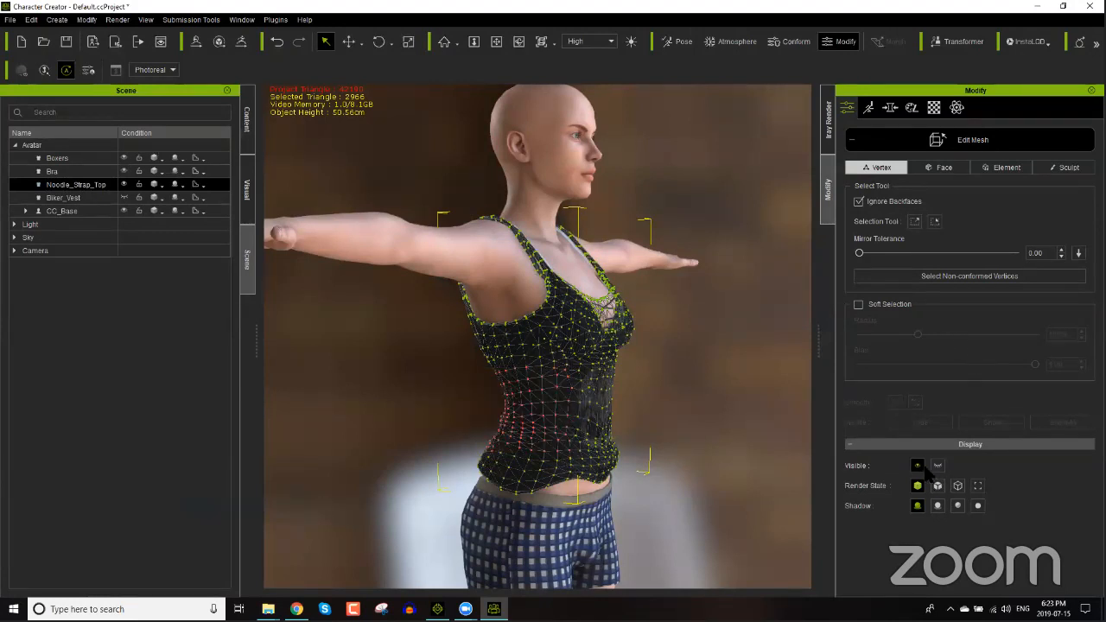
Step: Hide the Noodle_Strap_Top to inspect the body mesh beneath it, and show it again
left_click(935, 466)
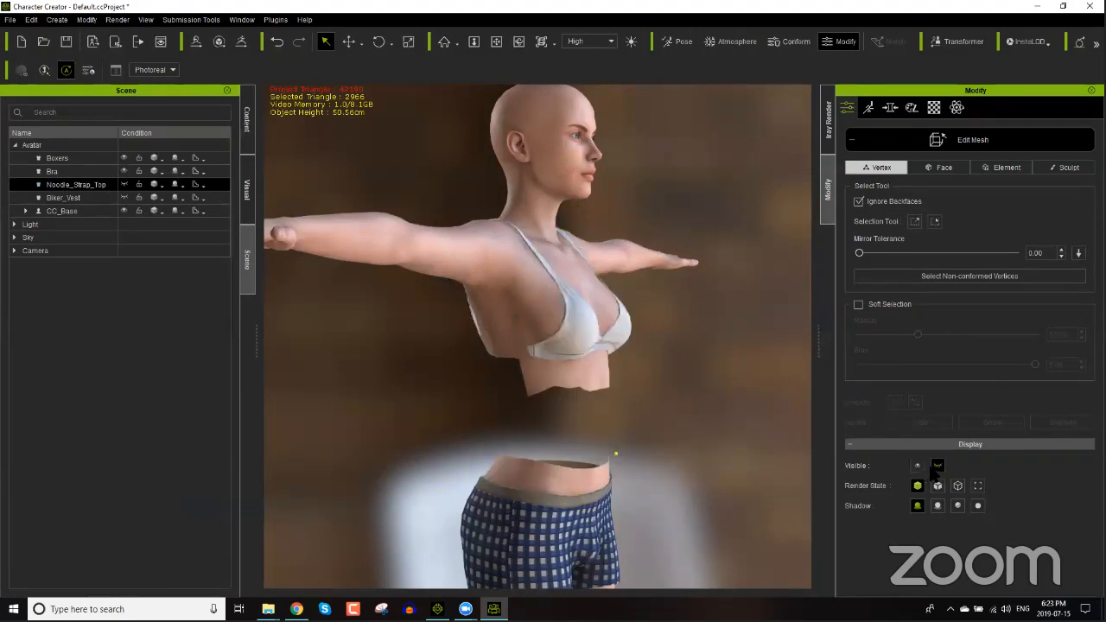
left_click(916, 465)
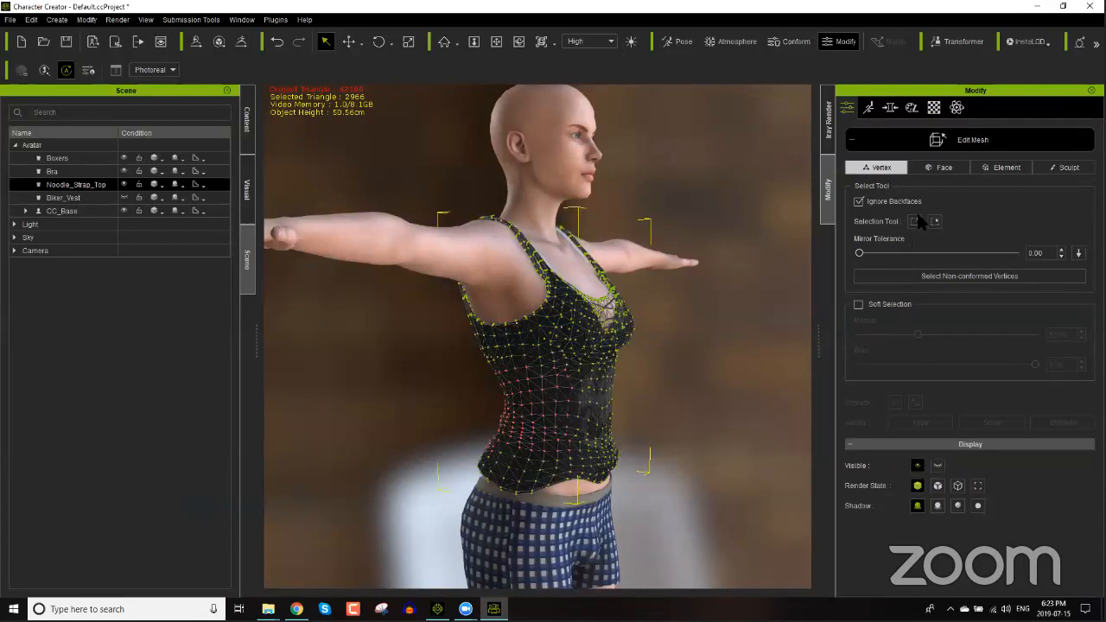
Step: In Face mode, hide two box-selected patches of faces on the side of the Noodle_Strap_Top's waist
left_click(943, 169)
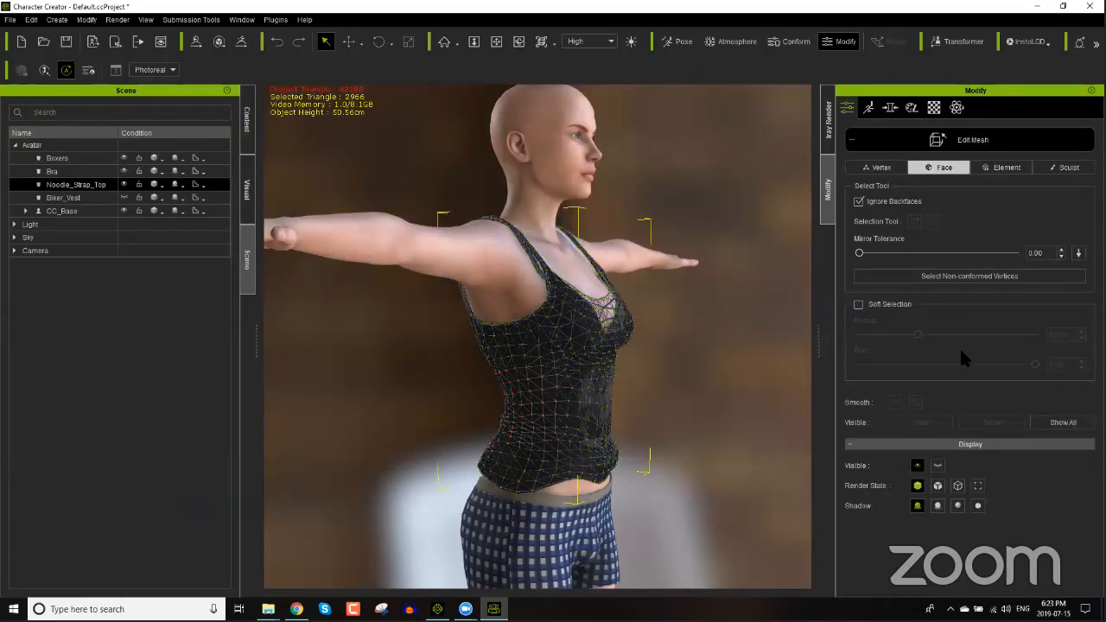
left_click_drag(485, 354, 579, 438)
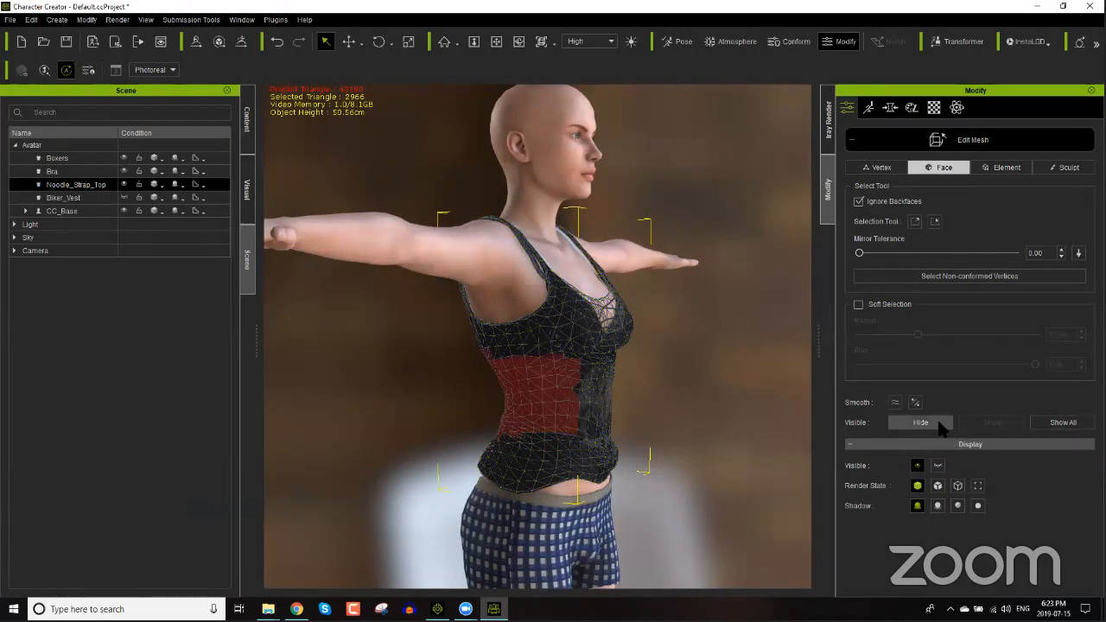
left_click(931, 426)
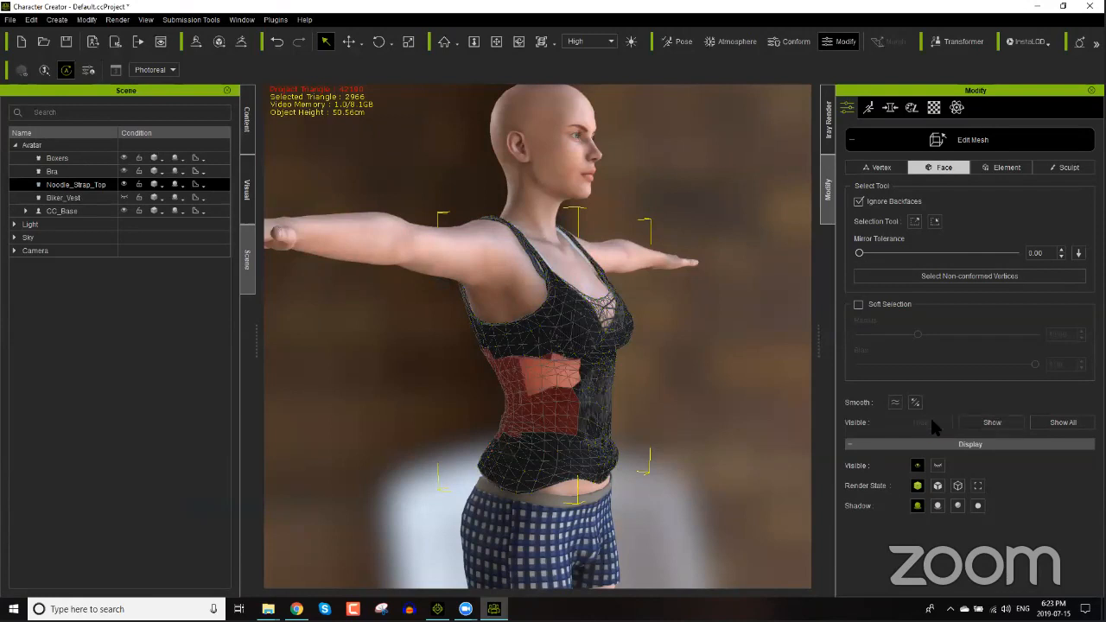
left_click_drag(474, 388, 598, 472)
left_click(931, 425)
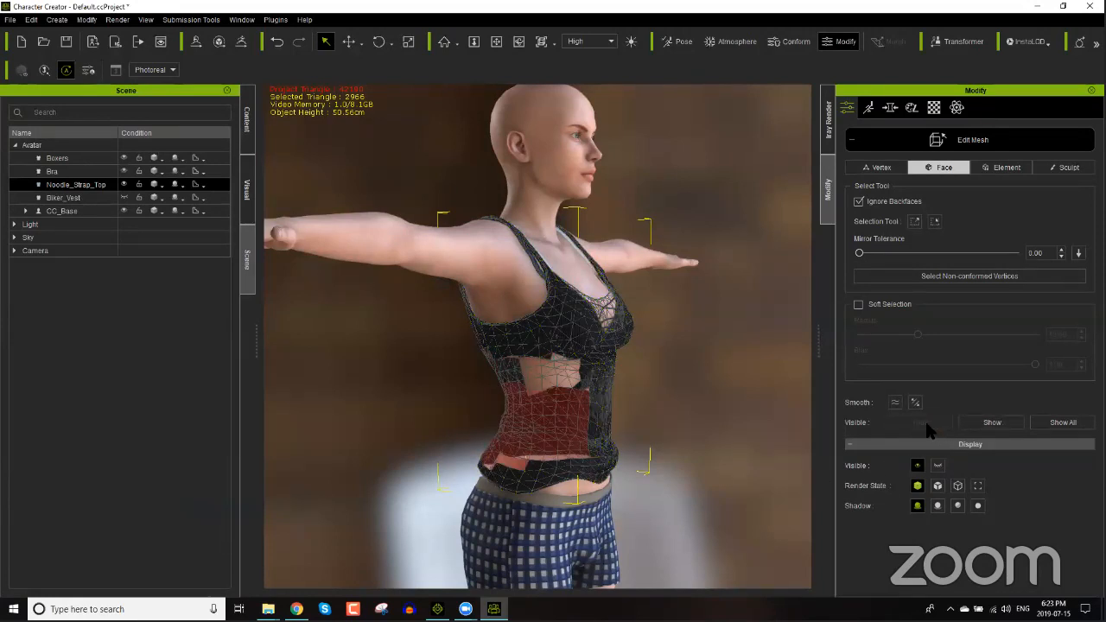
right_click_drag(685, 419, 518, 417)
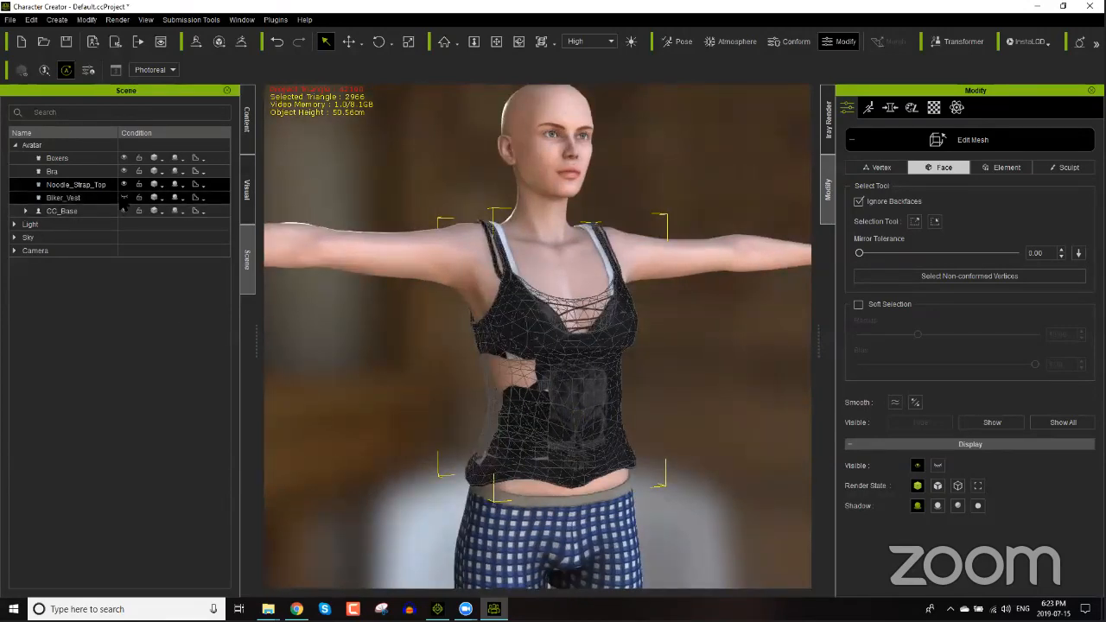
Step: Show the Biker_Vest again and restore the hidden waist faces of the Noodle_Strap_Top
left_click(122, 199)
right_click_drag(617, 406, 531, 417)
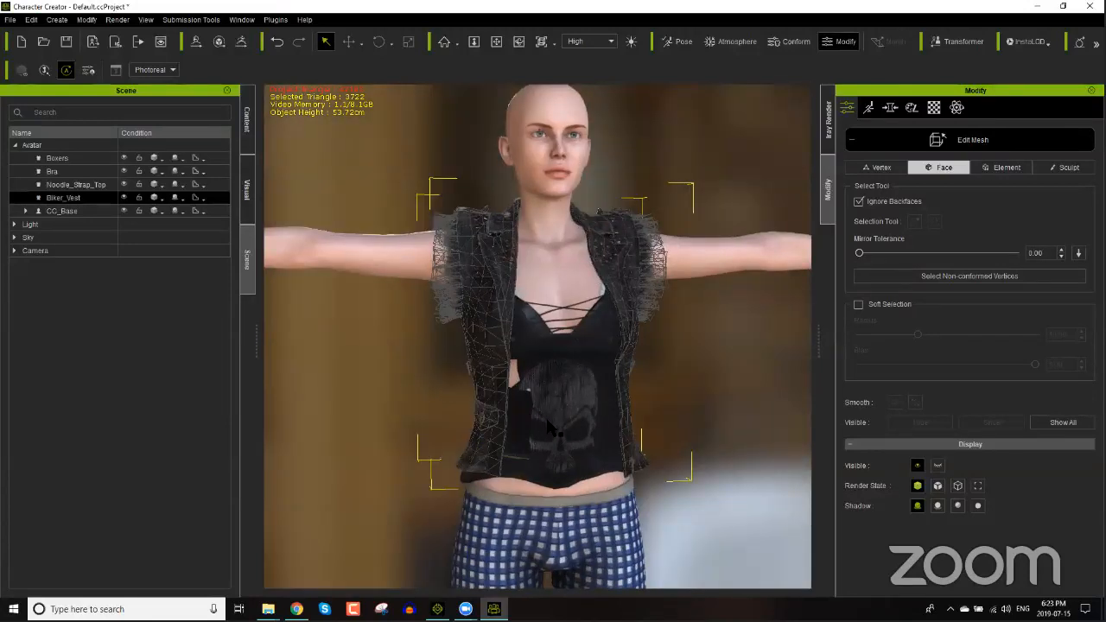
key("Up")
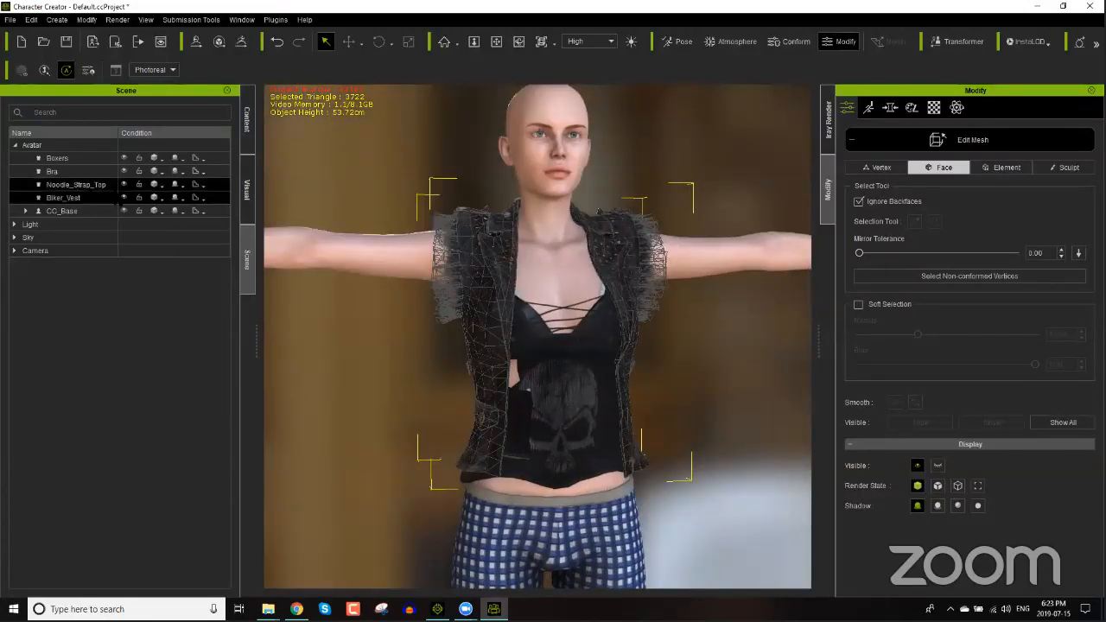
left_click_drag(508, 362, 539, 475)
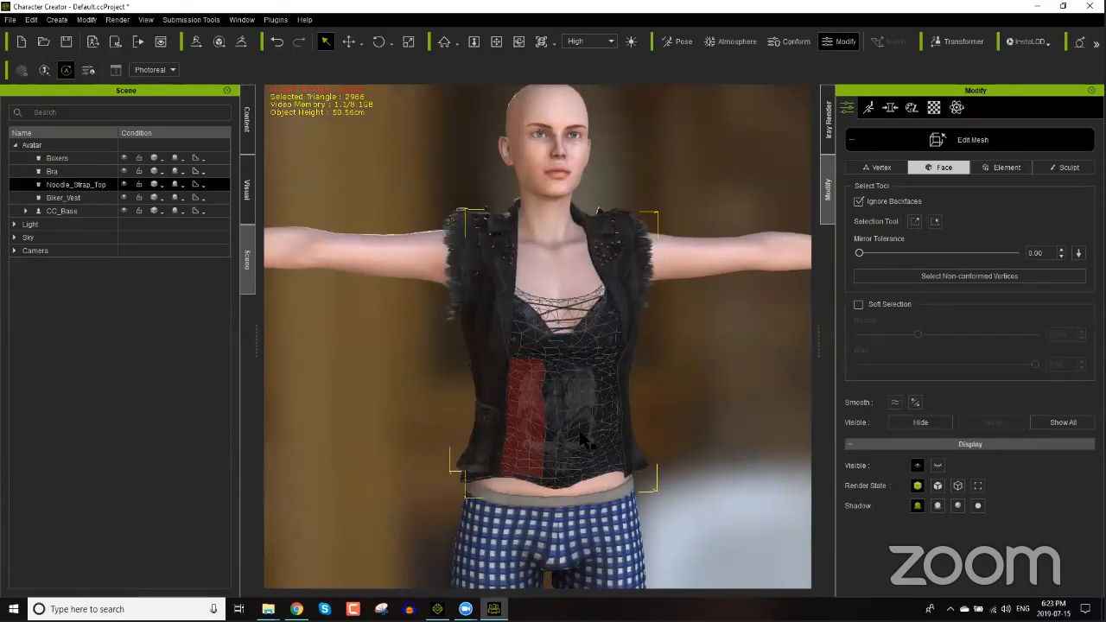
left_click(552, 477)
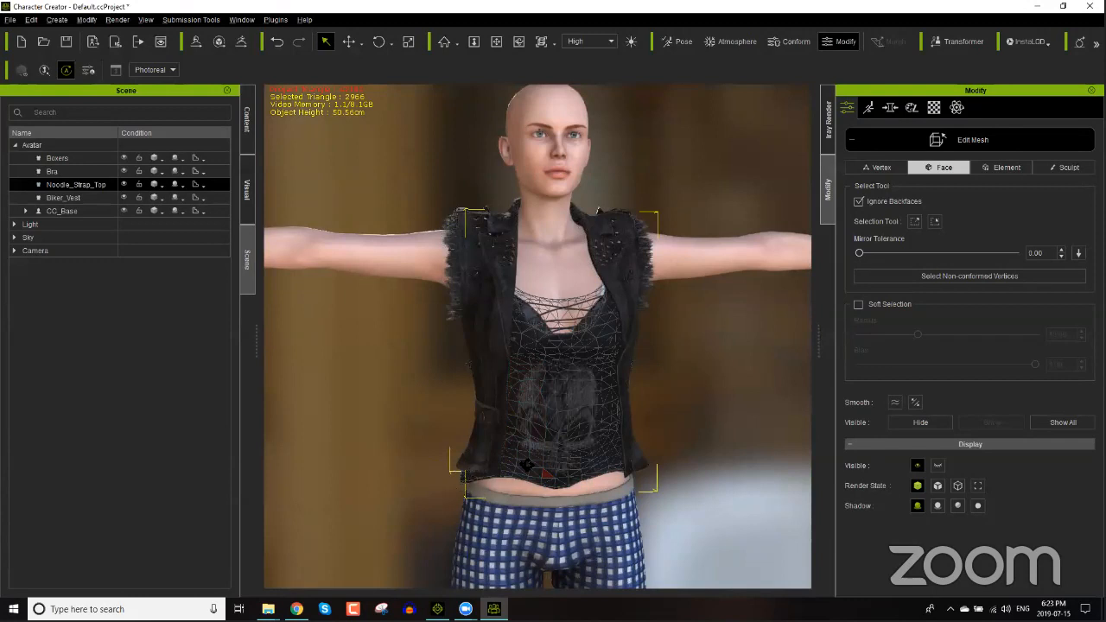
right_click_drag(507, 406, 526, 417)
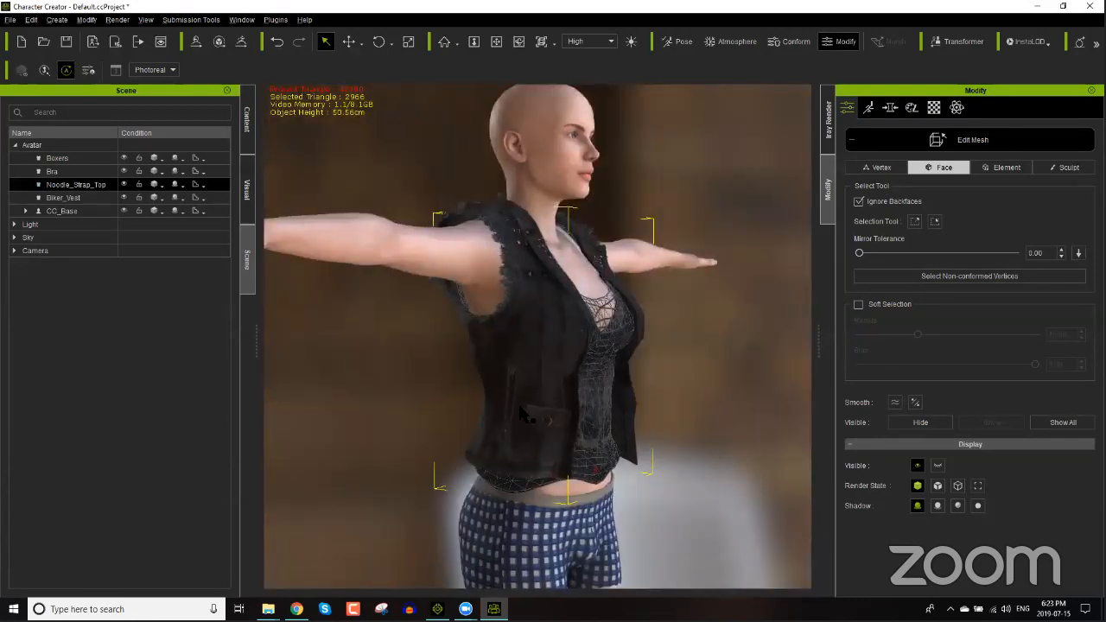
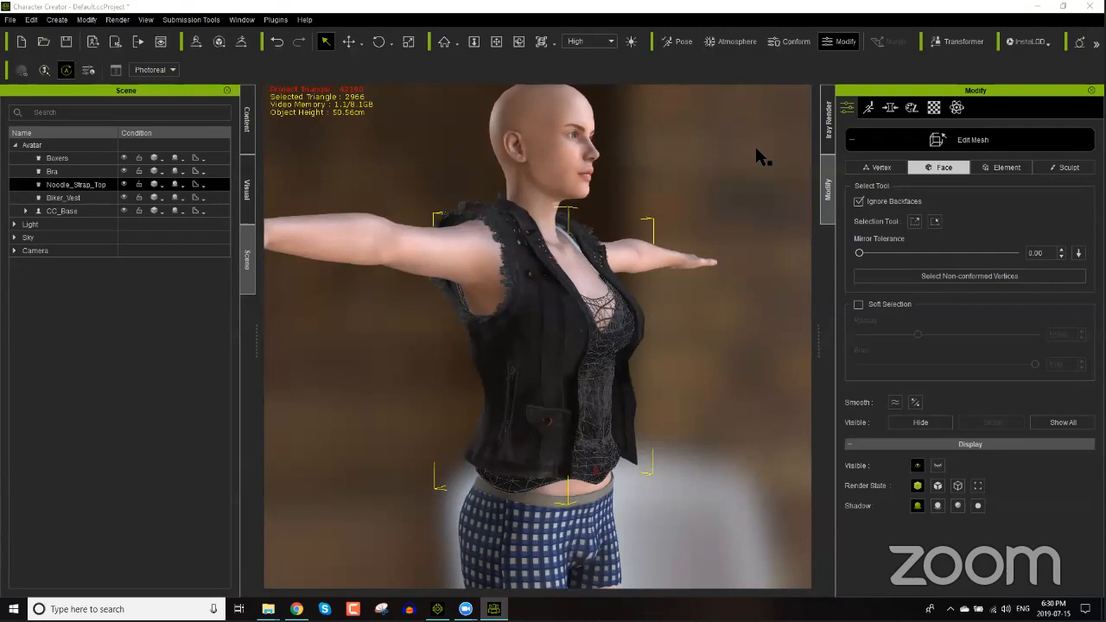
Step: Switch to iClone, open the Render Video settings, and dock them beside the viewport above the Content panel
left_click(438, 609)
left_click(10, 19)
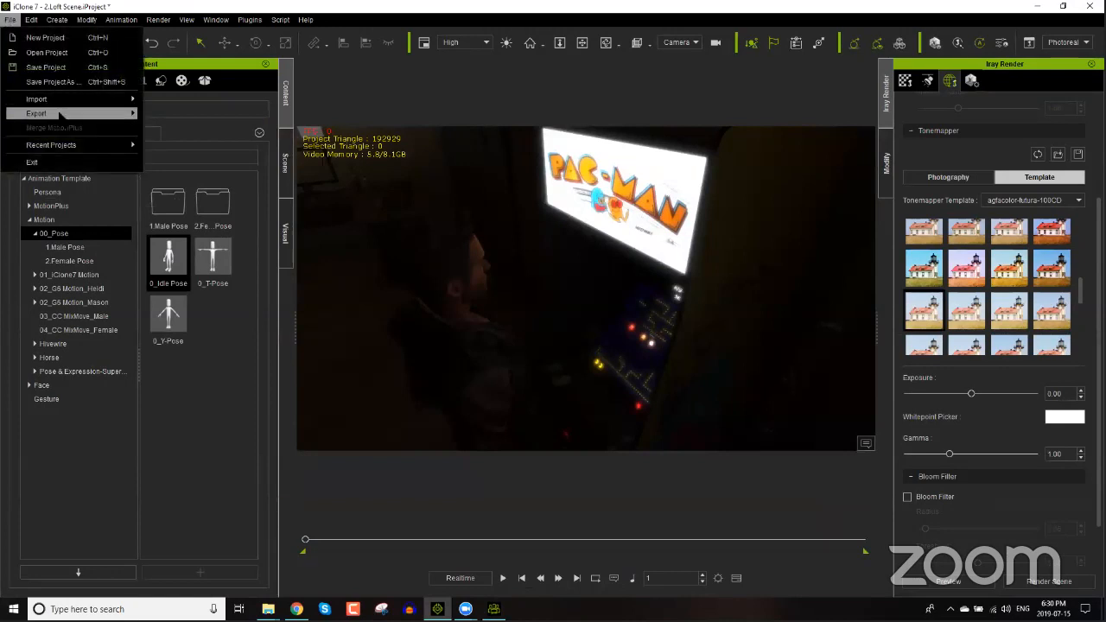
mouse_move(159, 21)
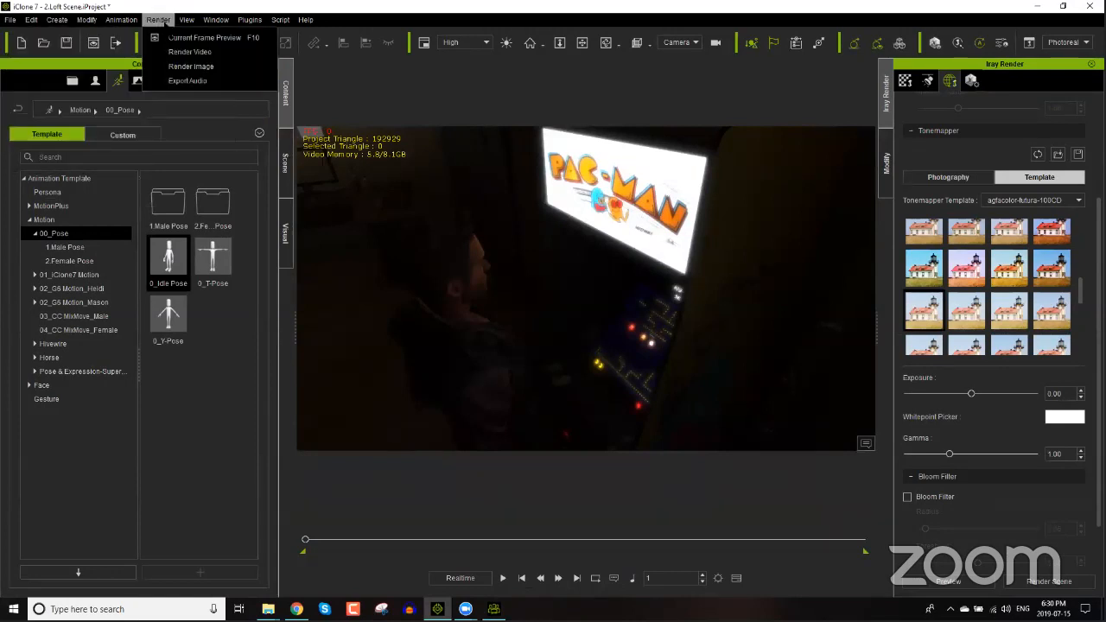
left_click(190, 52)
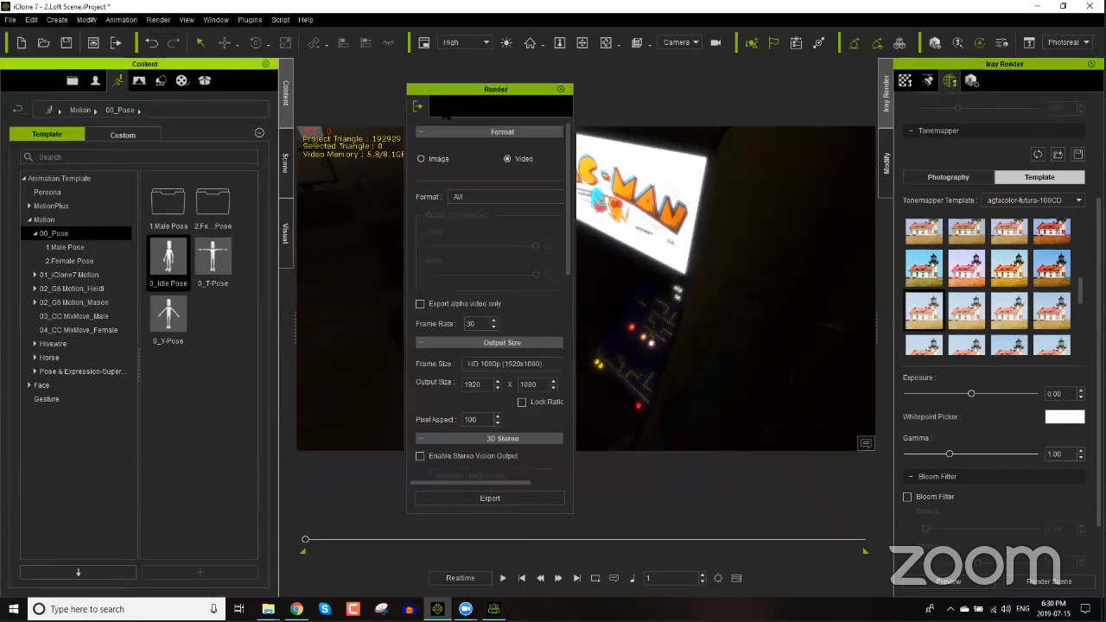
left_click_drag(493, 89, 173, 160)
Step: Examine the available Frame Size presets for the video output
left_click(173, 323)
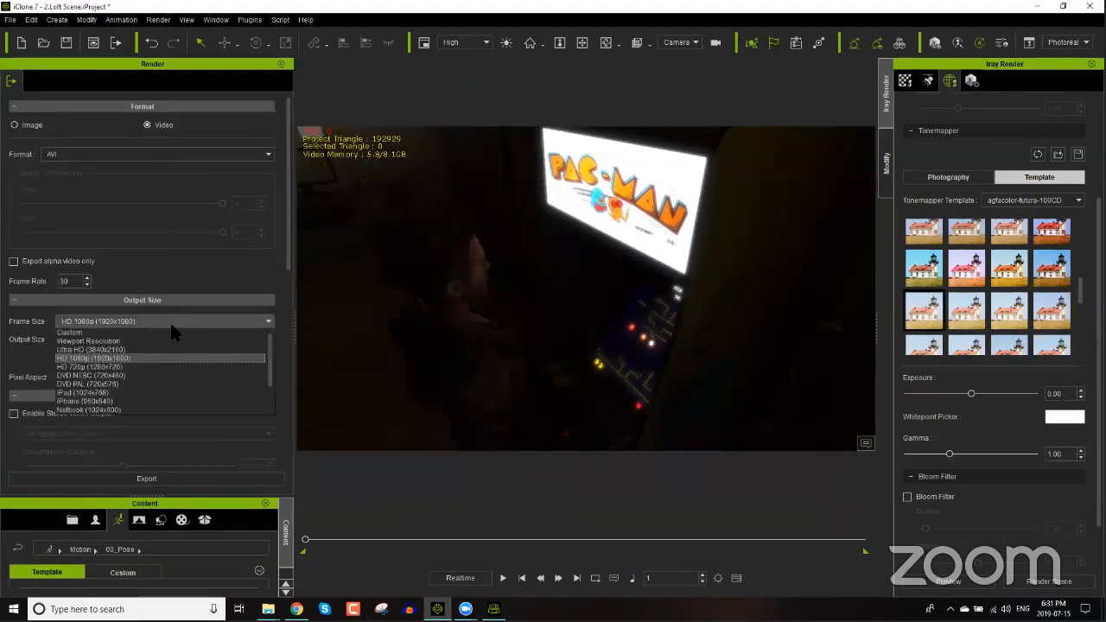
scroll(175, 356, "down", 2)
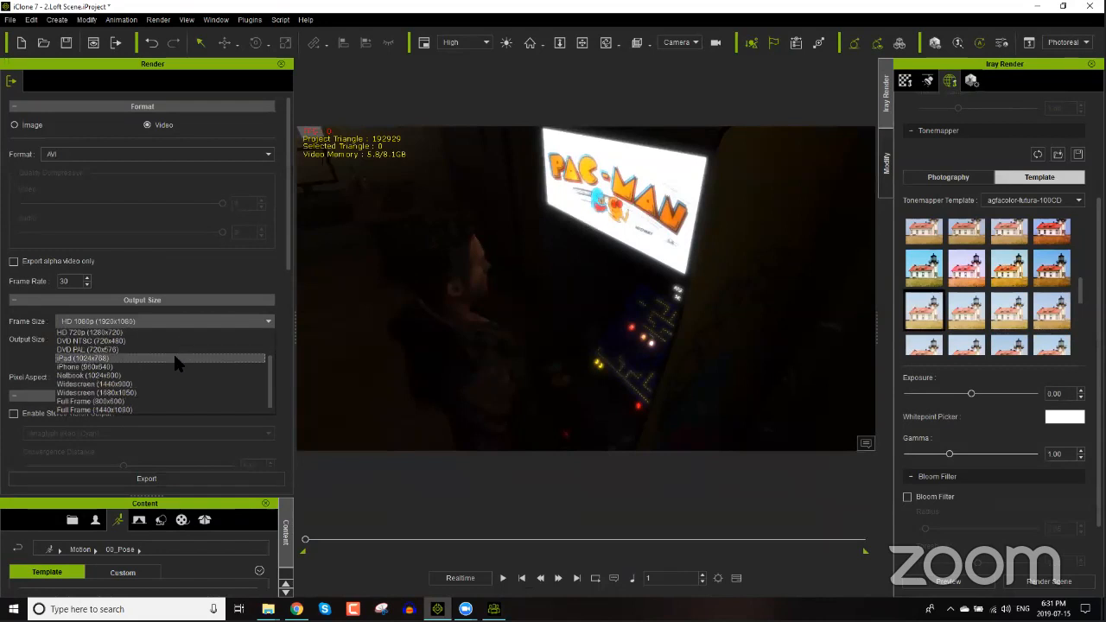
scroll(173, 355, "up", 2)
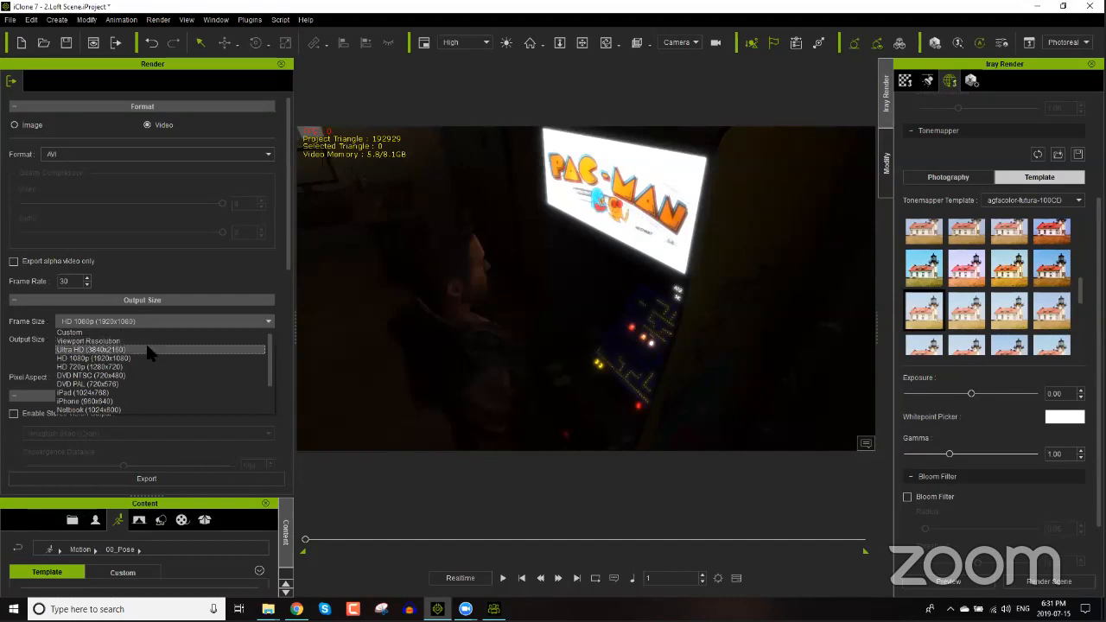
scroll(148, 353, "down", 2)
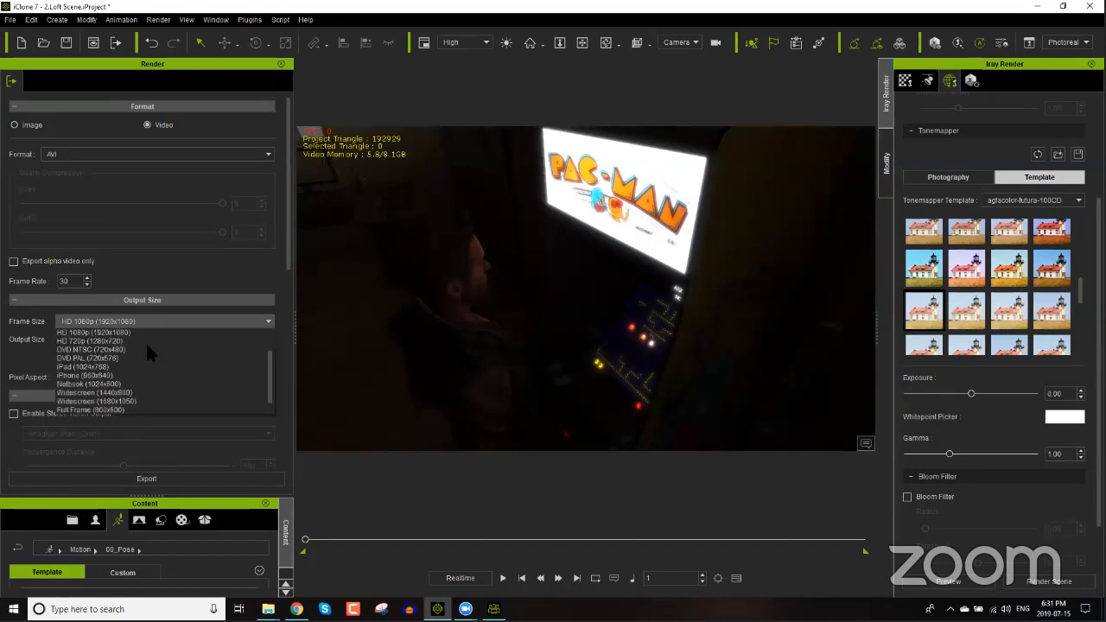
left_click(22, 351)
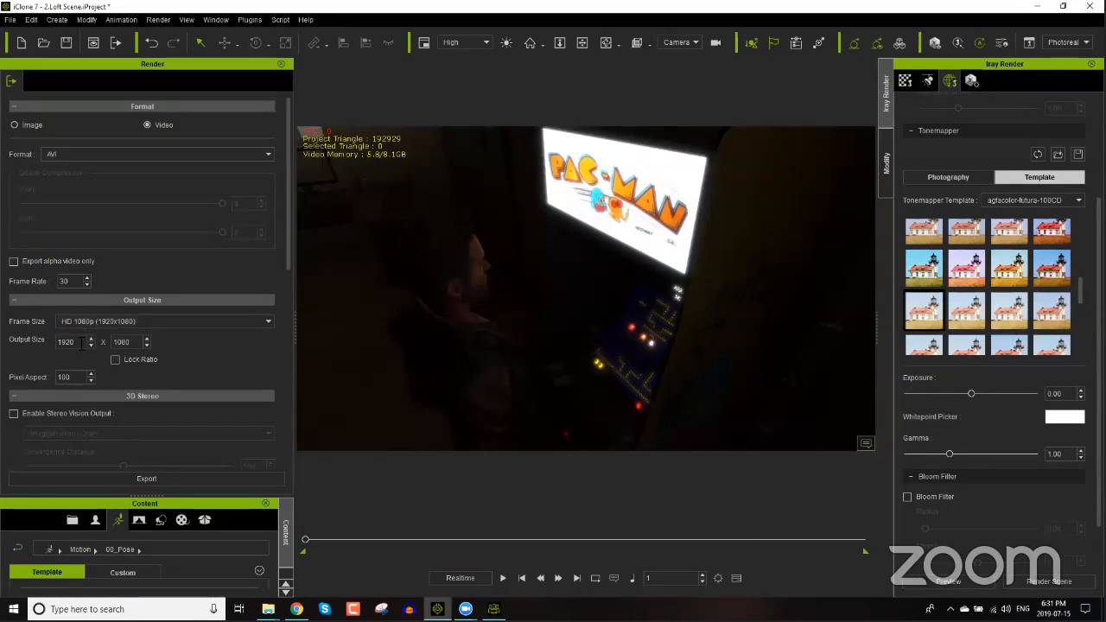
Step: Try to set a custom video output width of 6500 pixels
left_click_drag(82, 343, 39, 342)
type("6500")
key("Return")
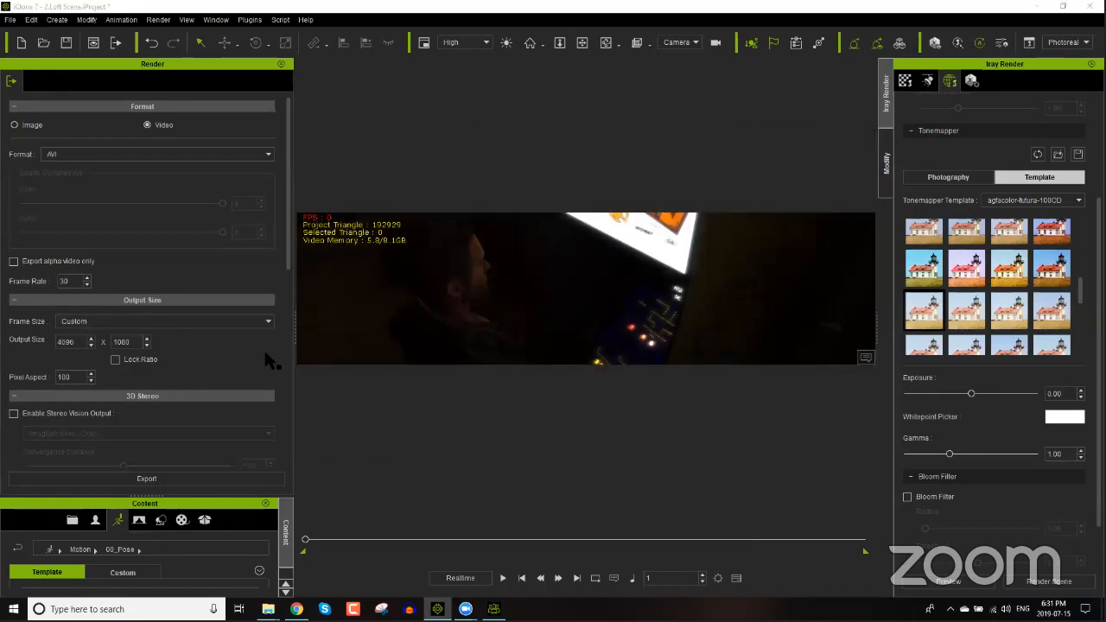
Step: Set the render Frame Size to Ultra HD (3840x2160)
left_click(267, 320)
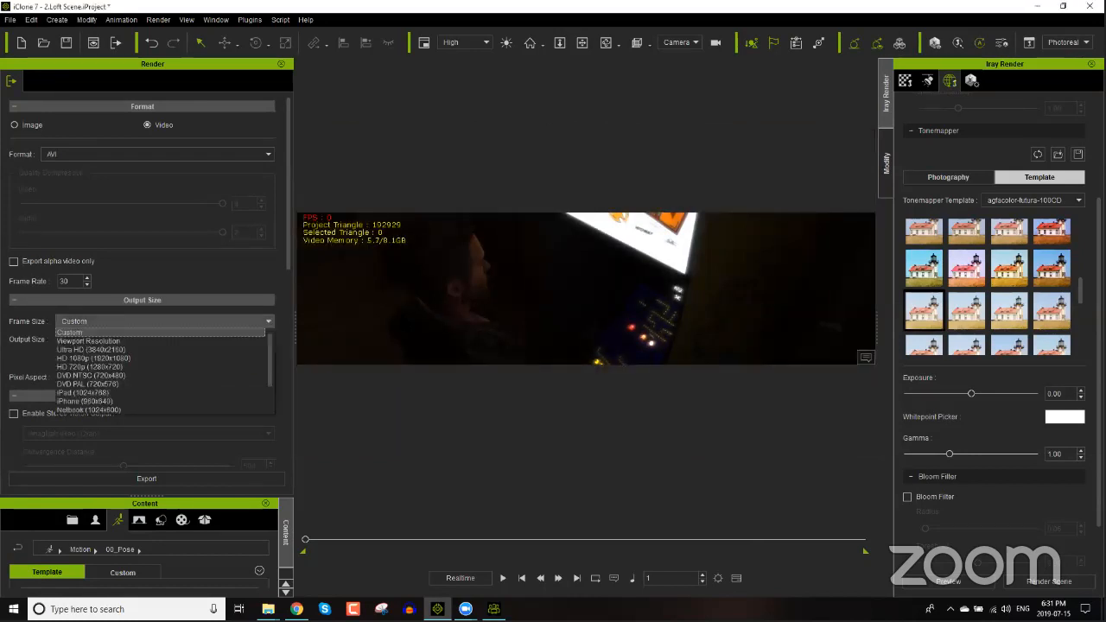
left_click(280, 351)
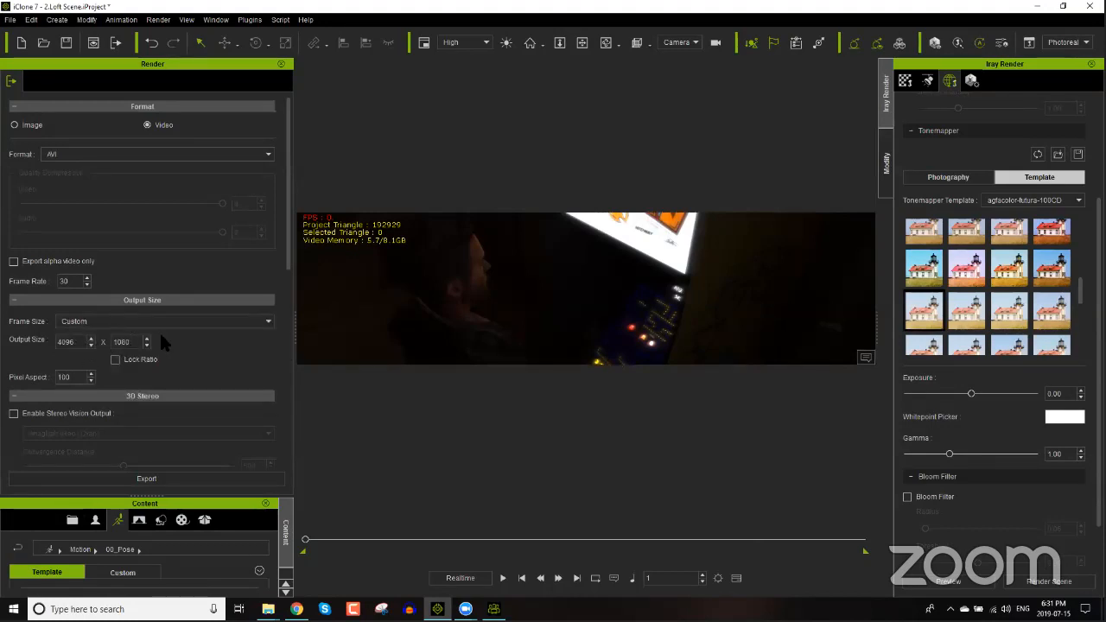
left_click(108, 321)
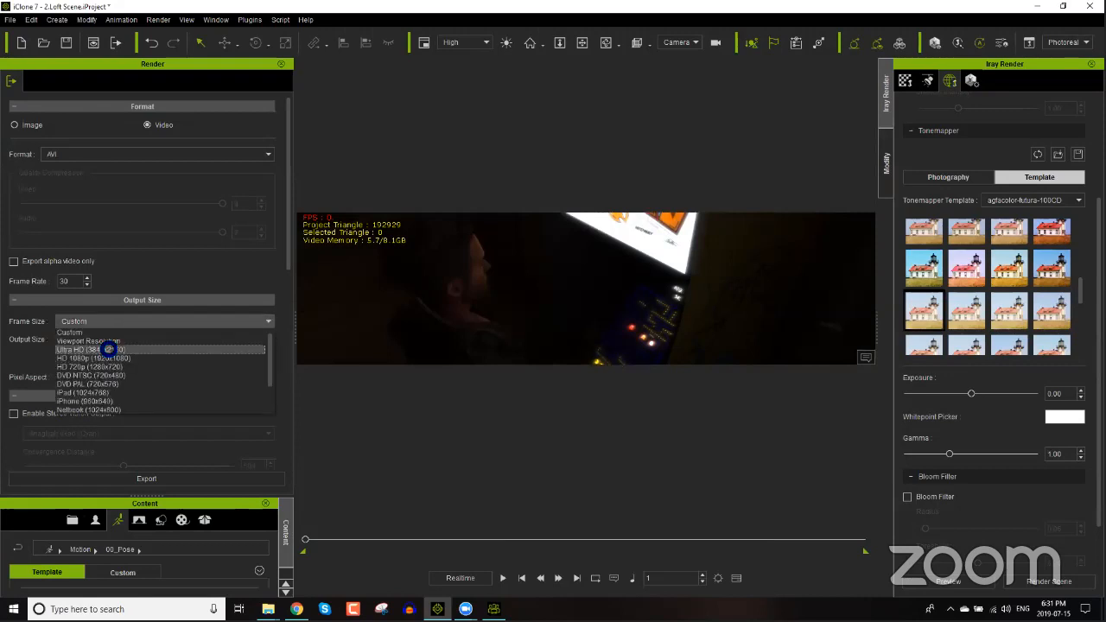
left_click(108, 349)
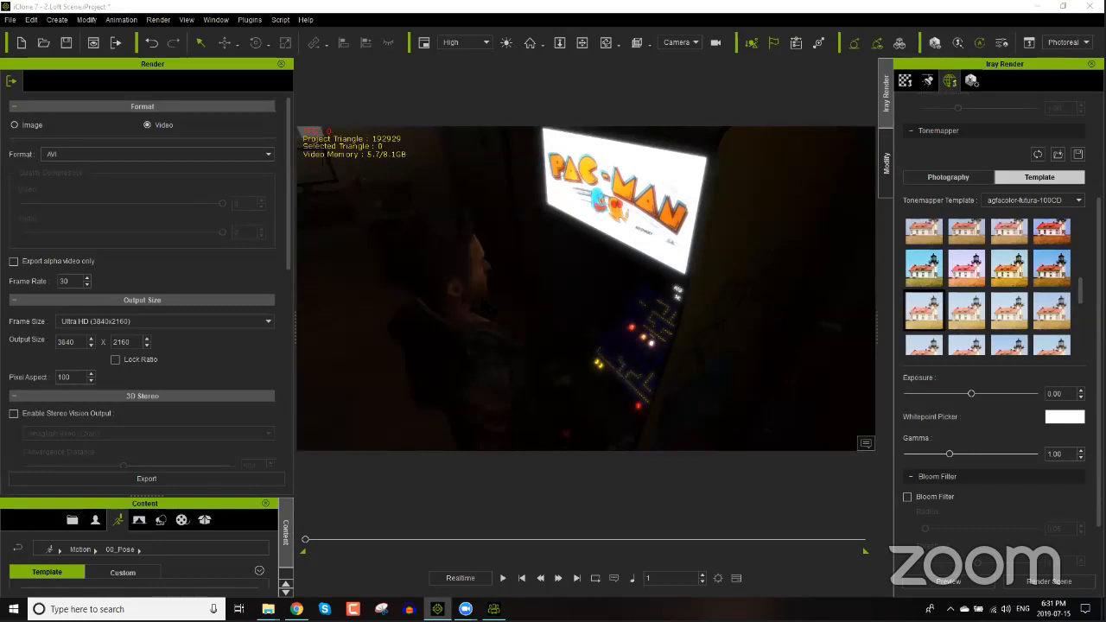
Step: Switch to File Explorer and open the Backgrounds folder inside Pictures
middle_click_drag(332, 345, 393, 326)
scroll(393, 326, "down", 5)
scroll(393, 326, "down", 3)
left_click(268, 609)
left_click(206, 551)
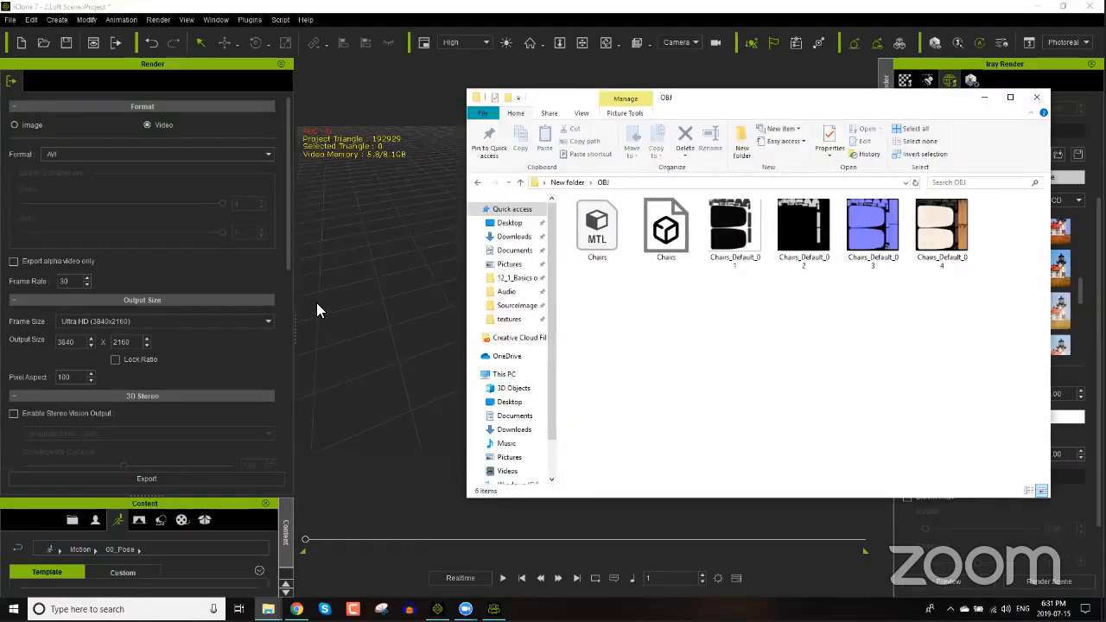
left_click_drag(778, 100, 560, 108)
left_click(303, 275)
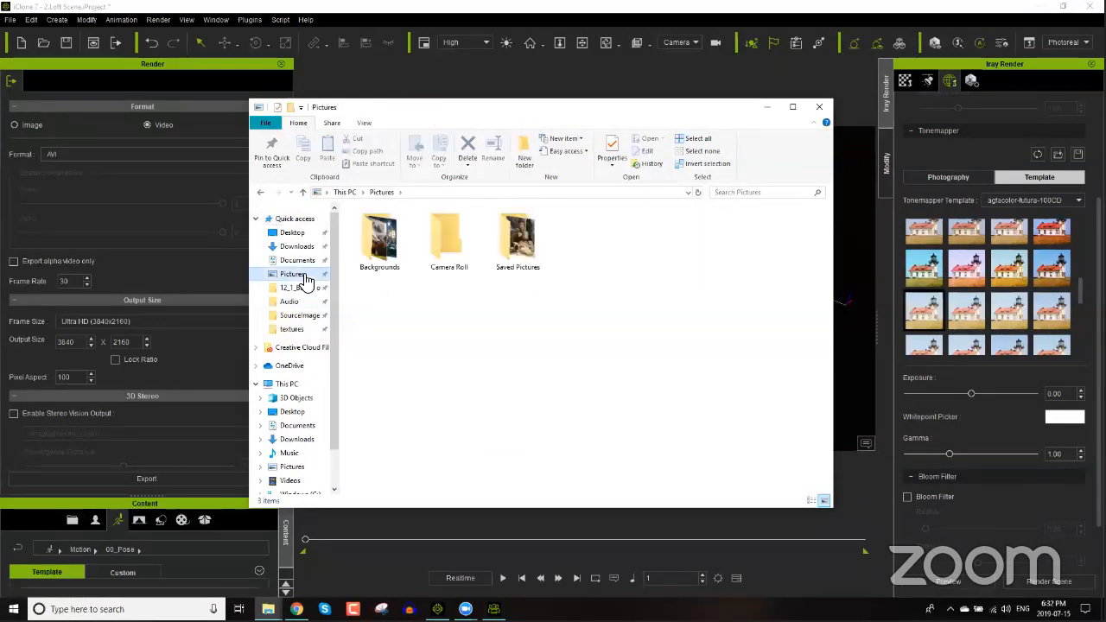
double_click(399, 248)
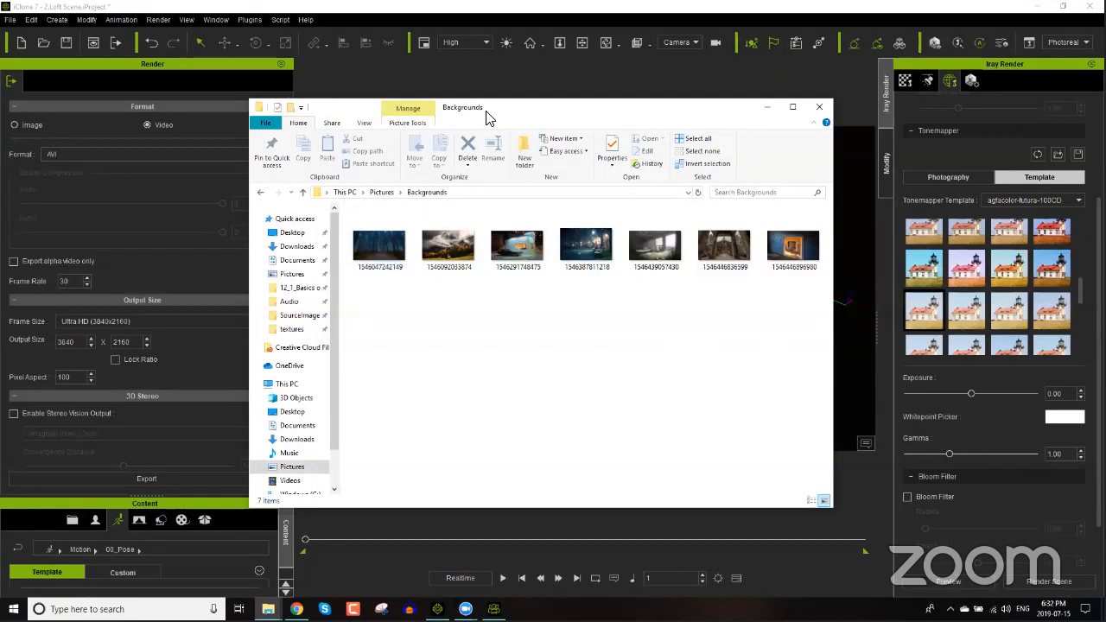
left_click_drag(562, 107, 867, 115)
left_click_drag(685, 252, 440, 247)
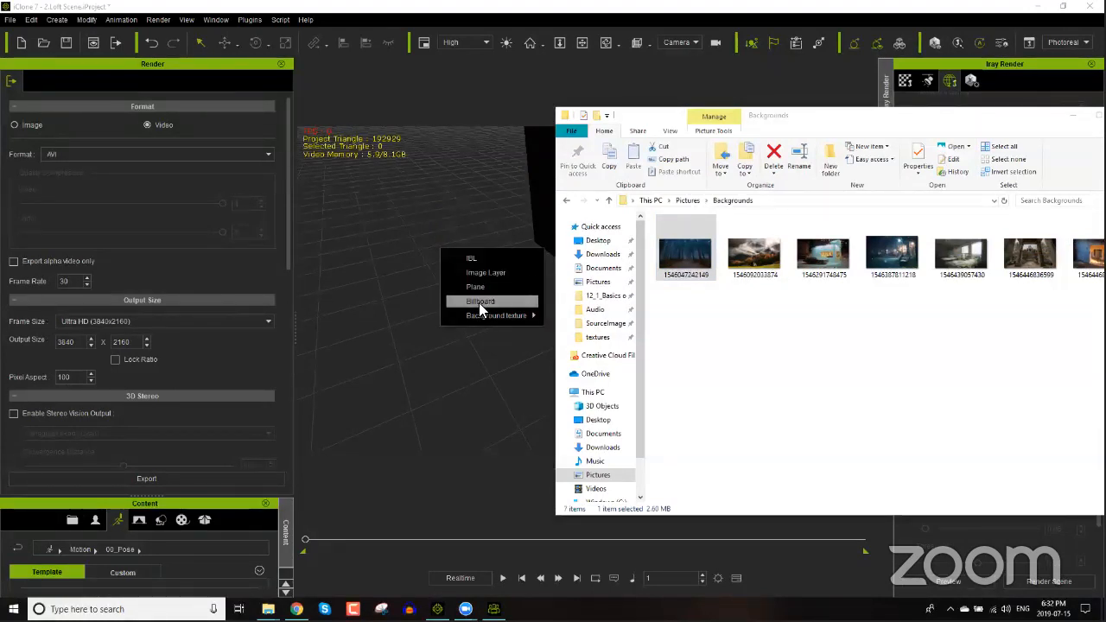
mouse_move(483, 314)
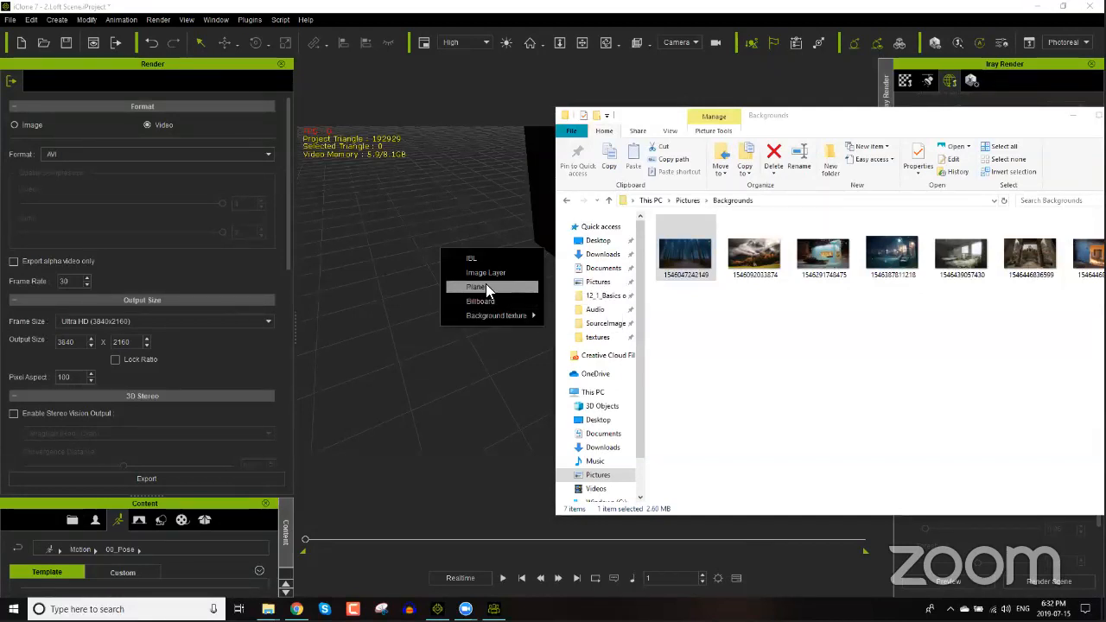
left_click(485, 287)
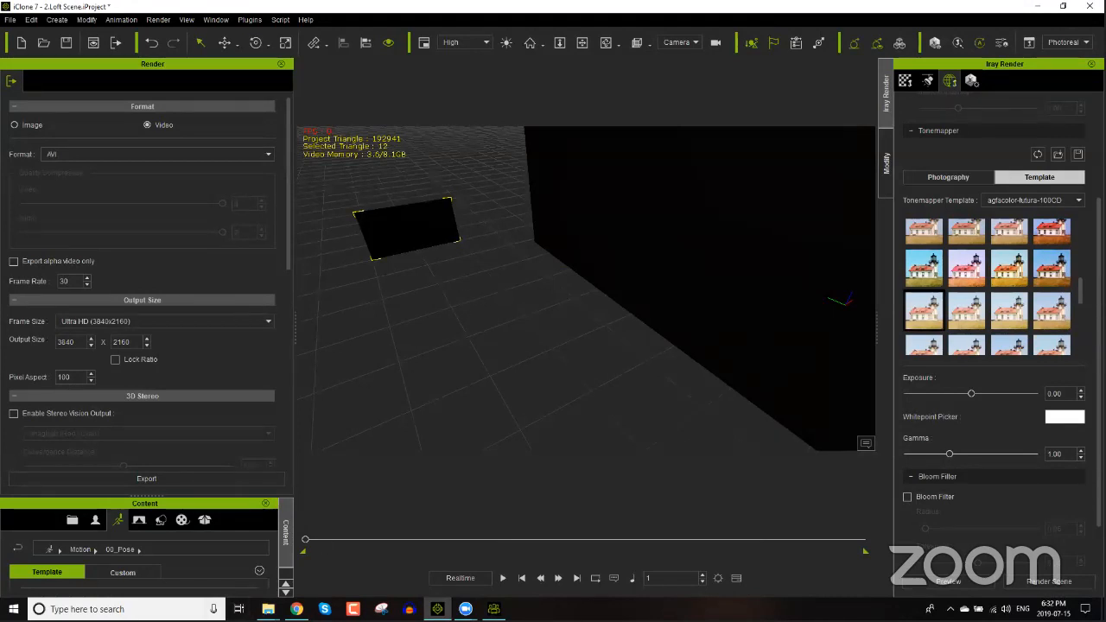
key("Delete")
mouse_move(268, 609)
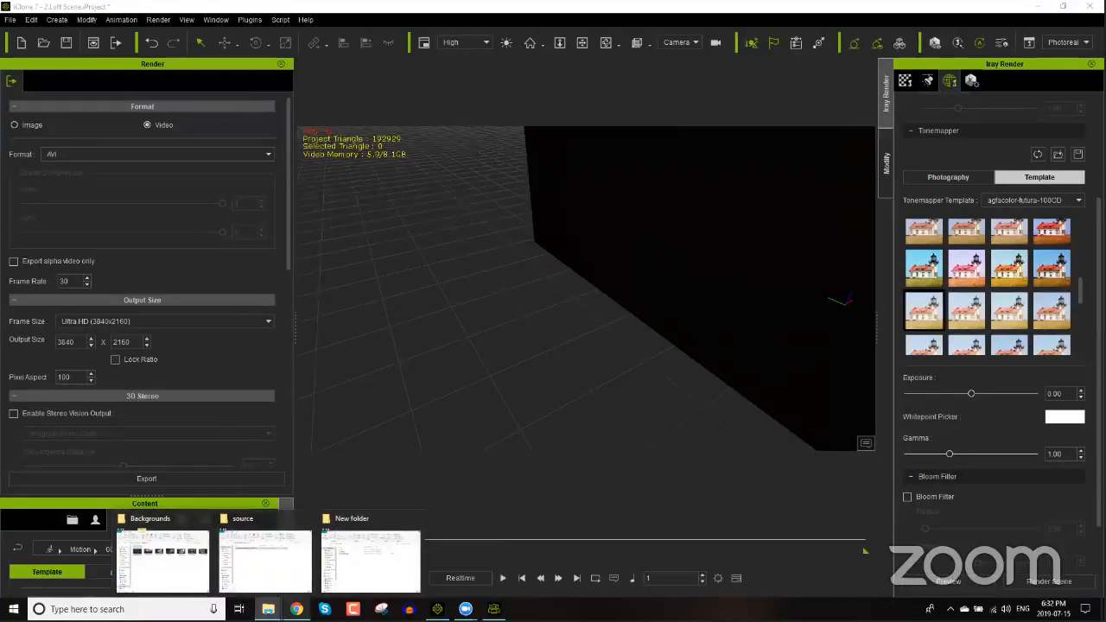
left_click(208, 553)
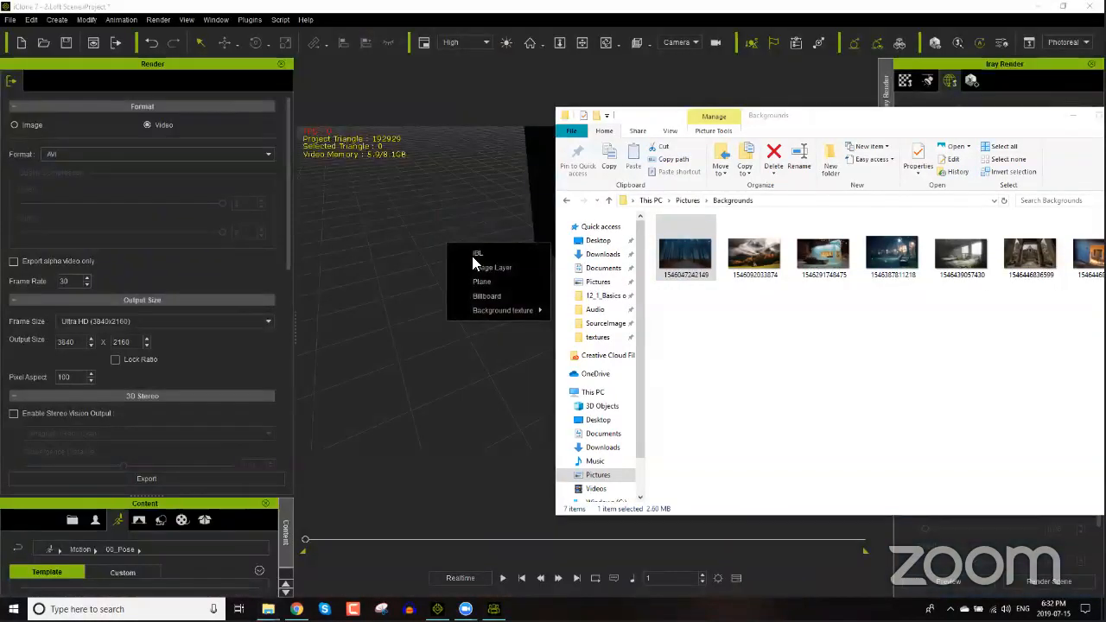
left_click(473, 255)
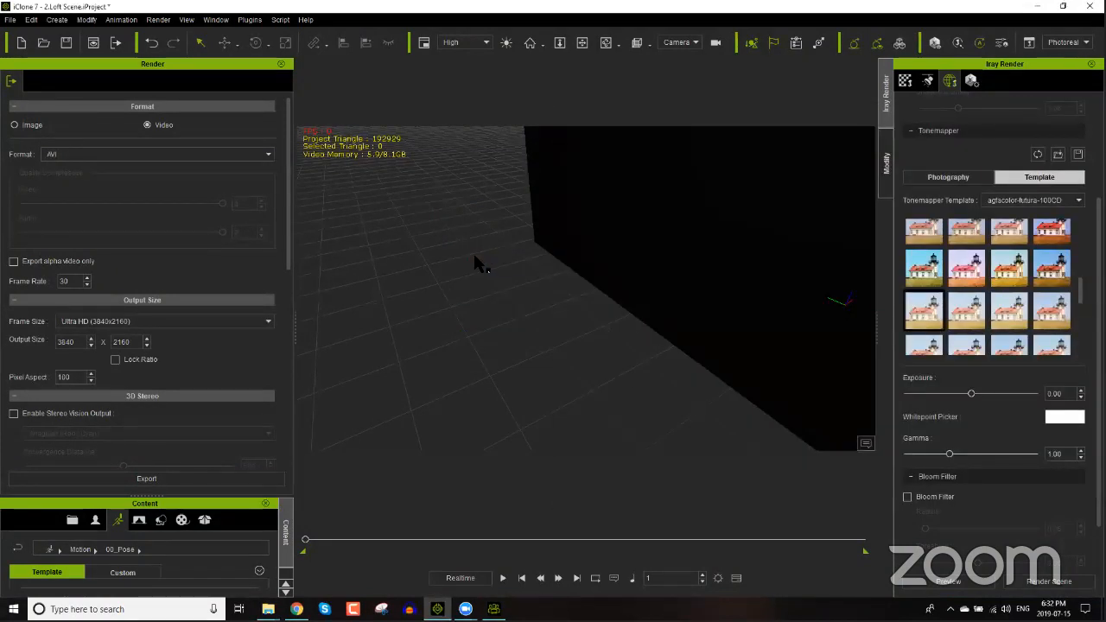
Step: Close the render settings and activate IBL in the Image Based Lighting section of the Visual settings
left_click(279, 66)
left_click(285, 233)
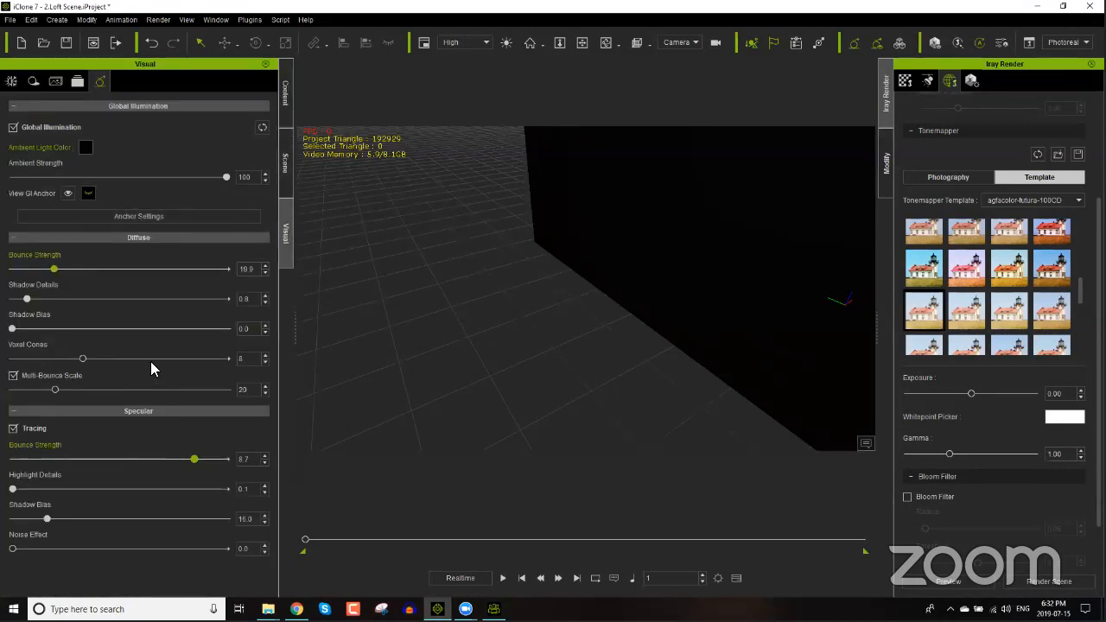
left_click(12, 82)
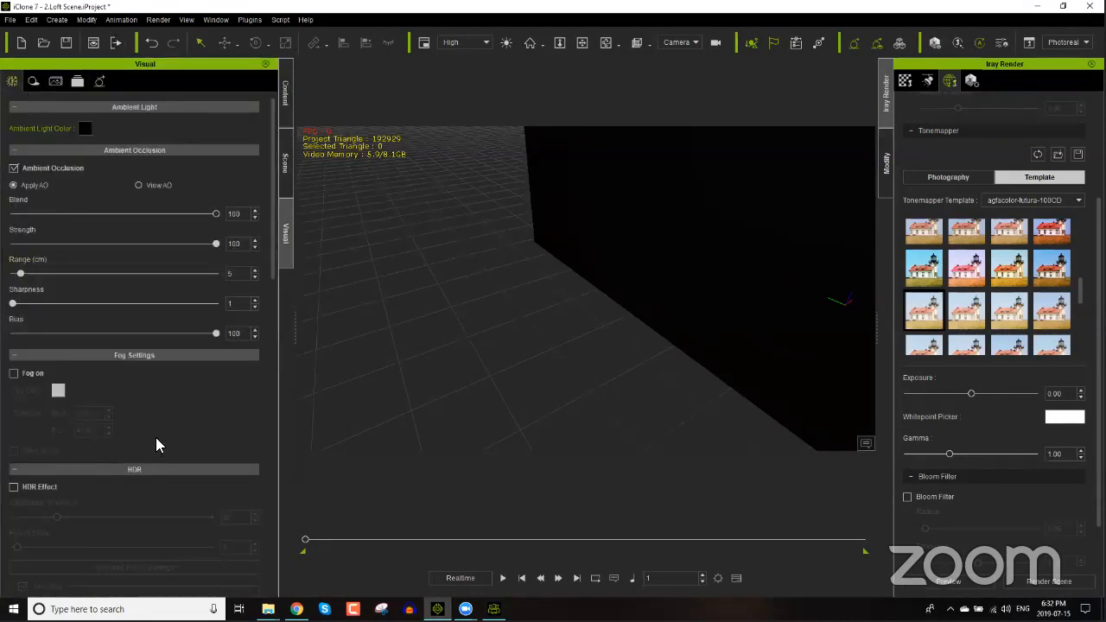
scroll(154, 423, "down", 10)
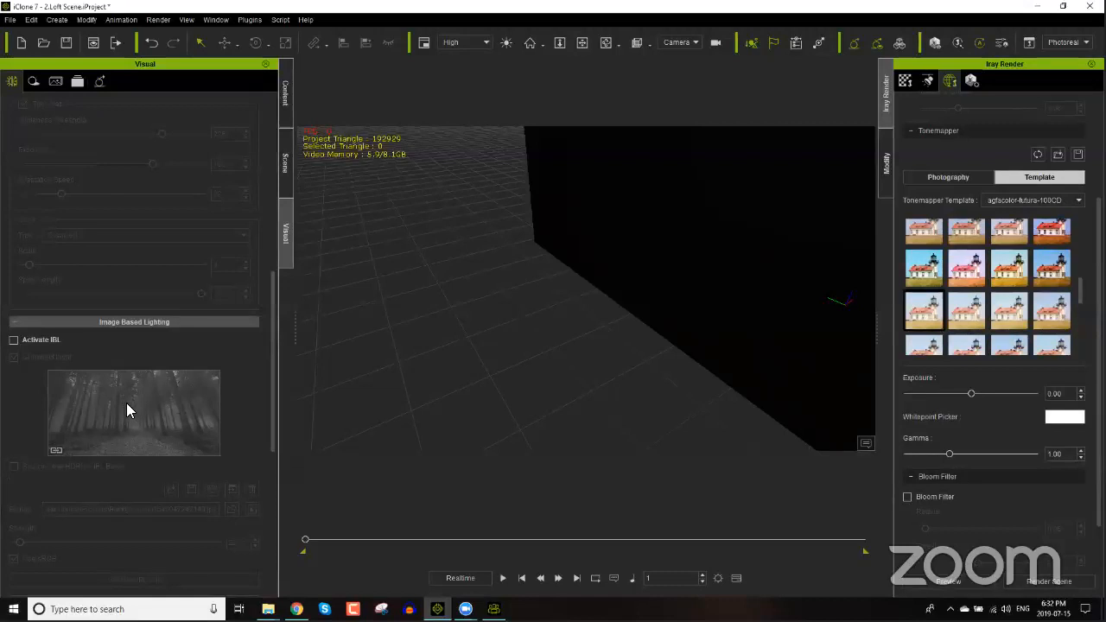
left_click(57, 341)
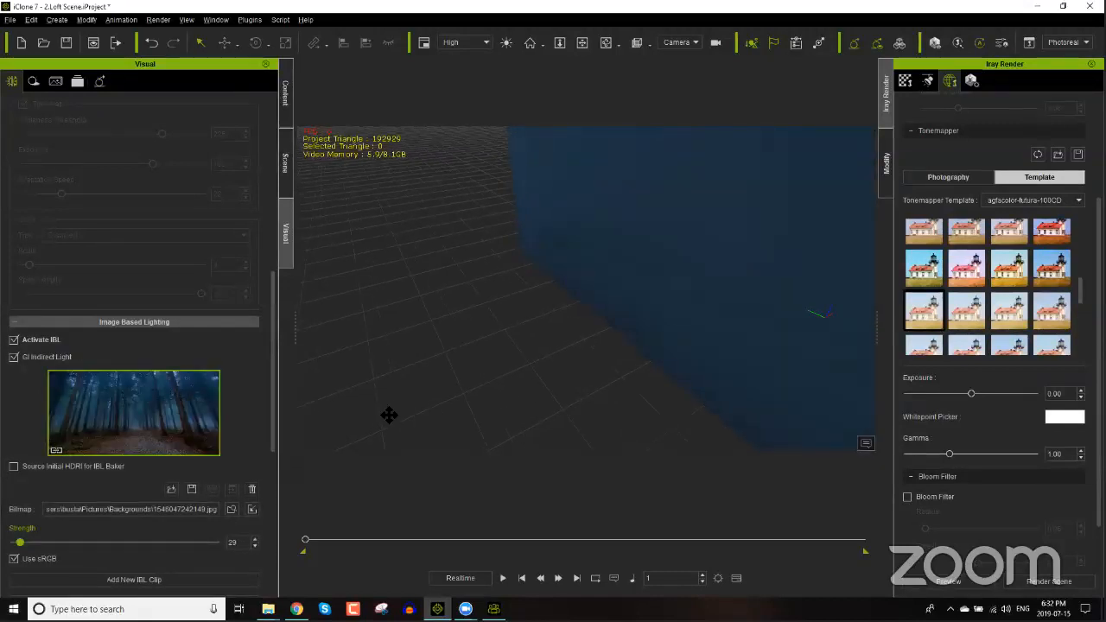
Step: With the loft interior framed, lower the IBL Strength to 3
right_click_drag(392, 282, 424, 342)
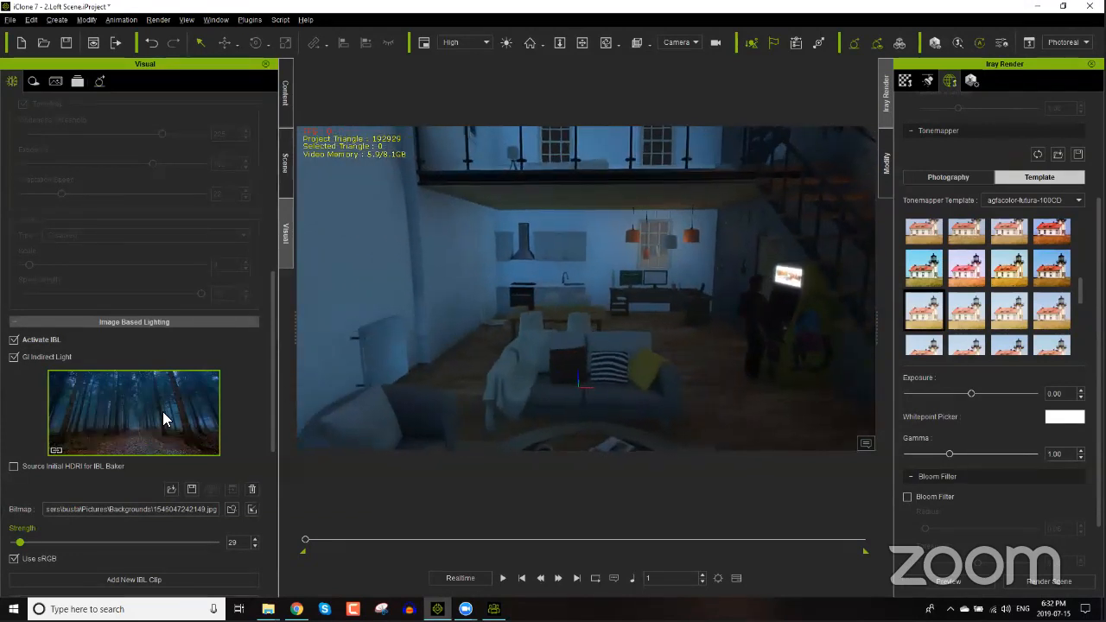
right_click_drag(645, 376, 544, 374)
middle_click_drag(544, 374, 523, 372)
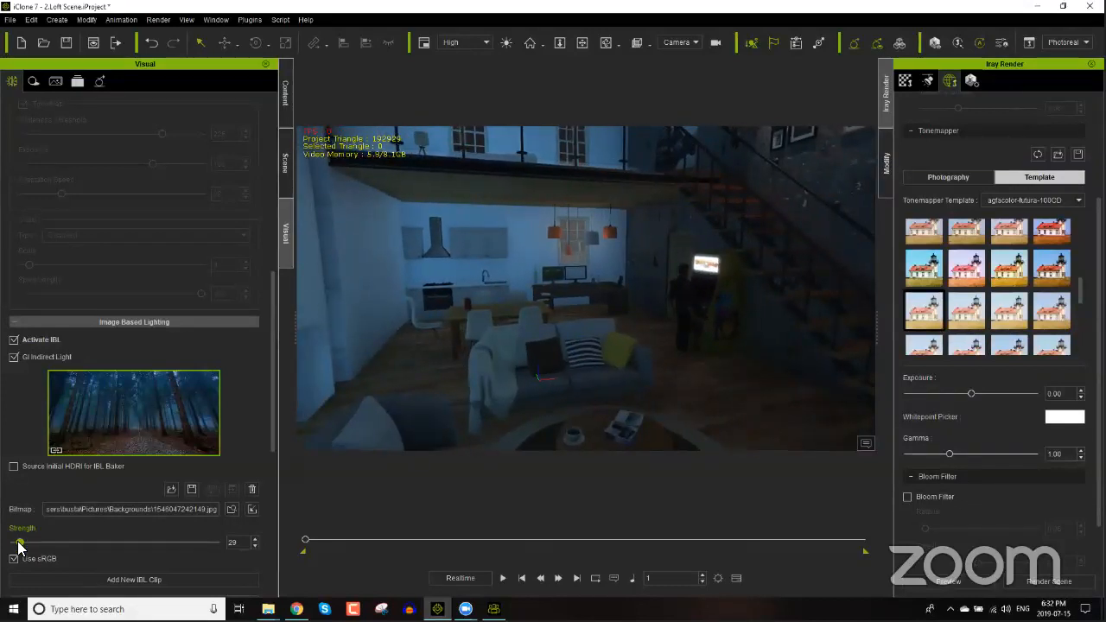
left_click_drag(19, 544, 17, 544)
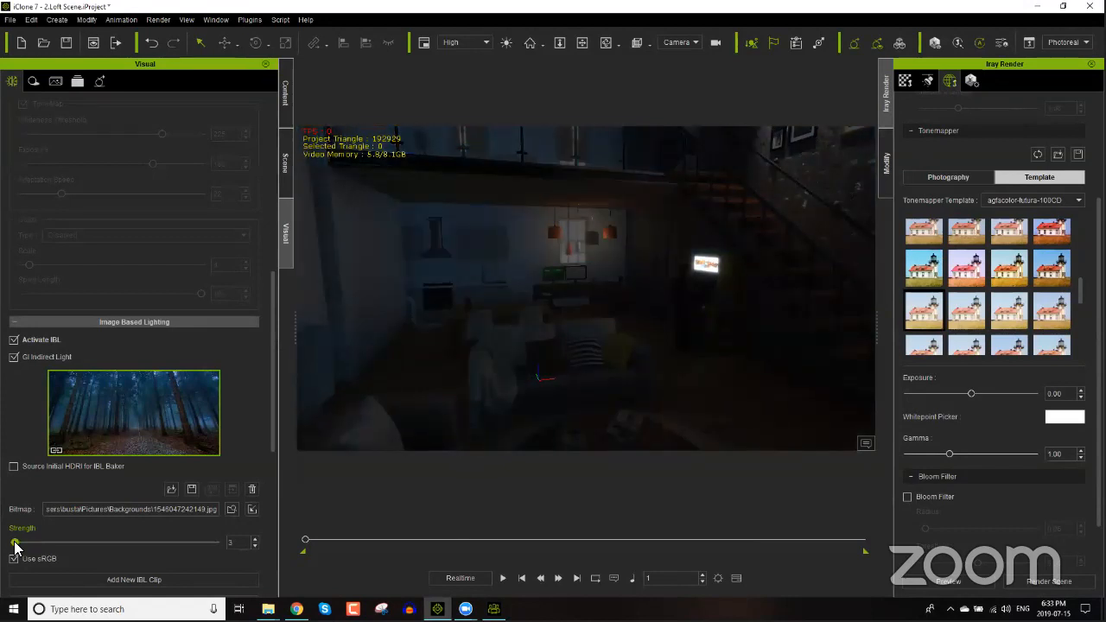
Step: Set the IBL Strength to 5 and reframe the loft interior to include the window wall
left_click_drag(14, 544, 16, 544)
left_click(256, 545)
left_click(256, 548)
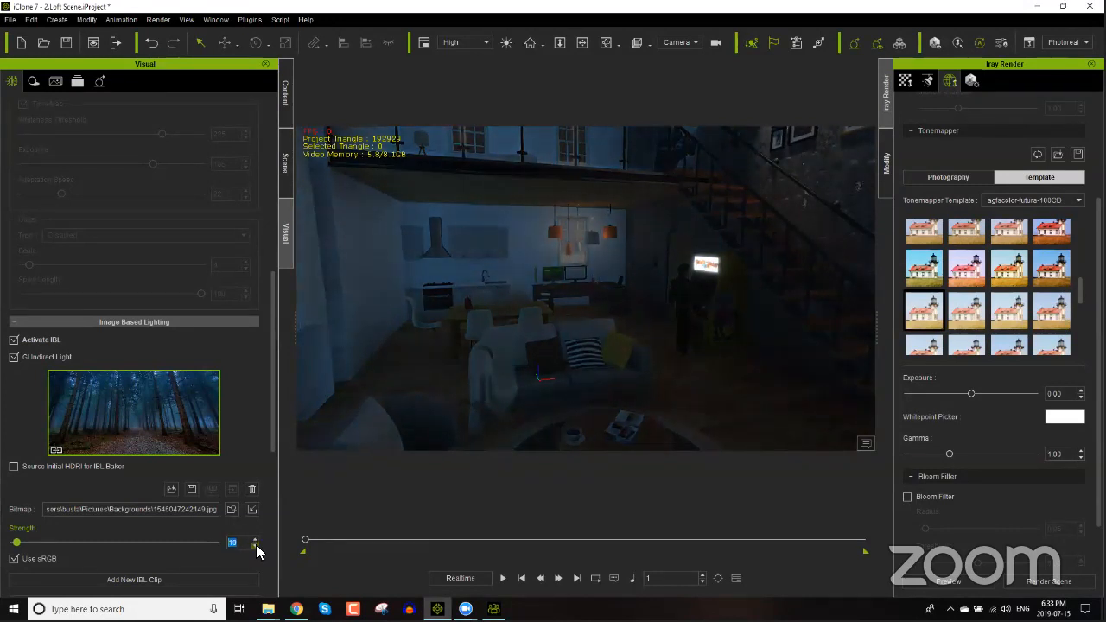
right_click_drag(540, 349, 323, 356)
right_click_drag(605, 352, 508, 361)
Step: Turn on the Key light in the scene and change its color to light blue #aaddff
left_click(284, 100)
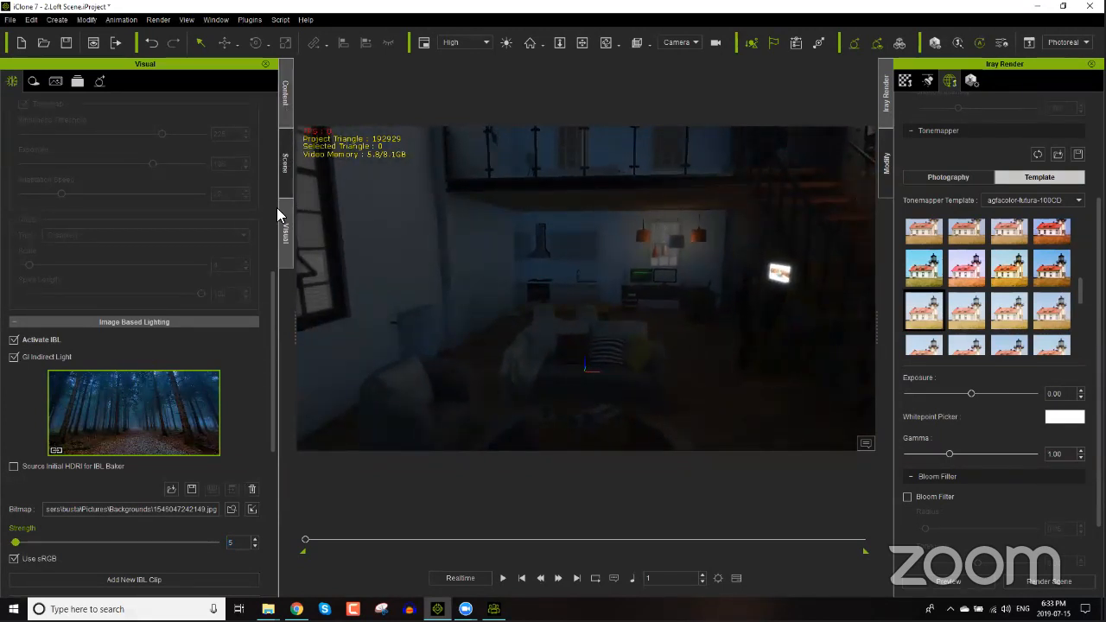
left_click(287, 176)
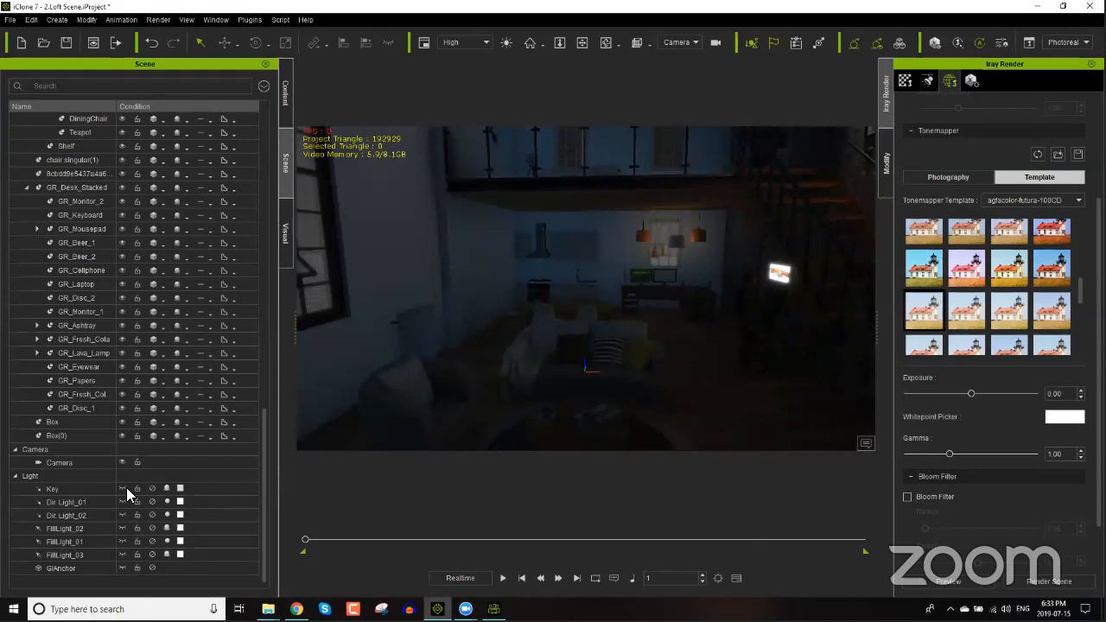
left_click(126, 488)
left_click(151, 488)
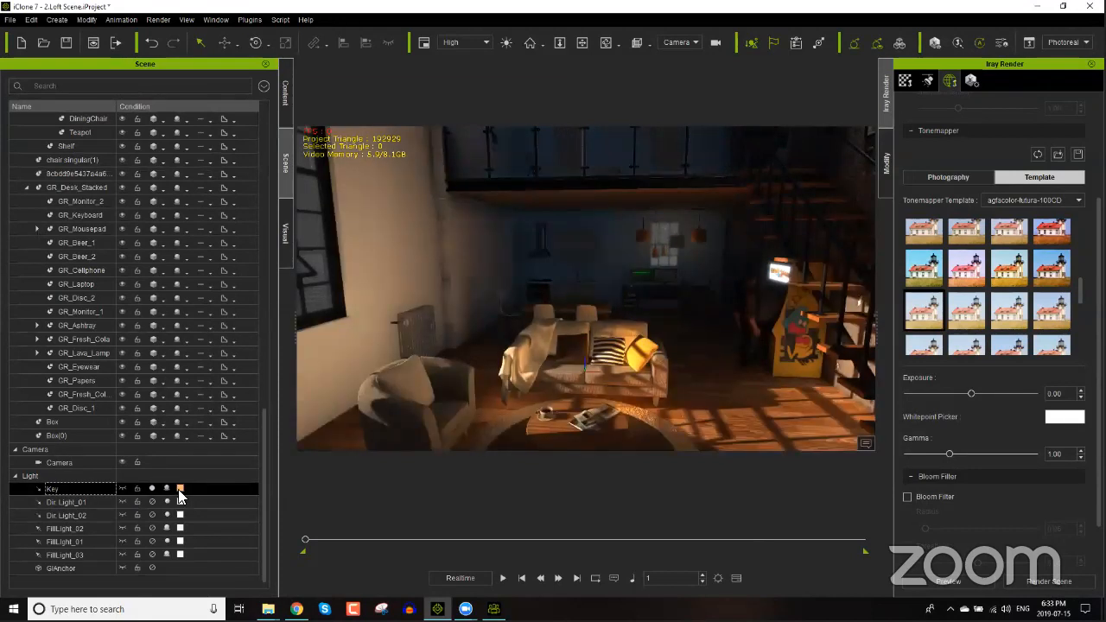
left_click(180, 489)
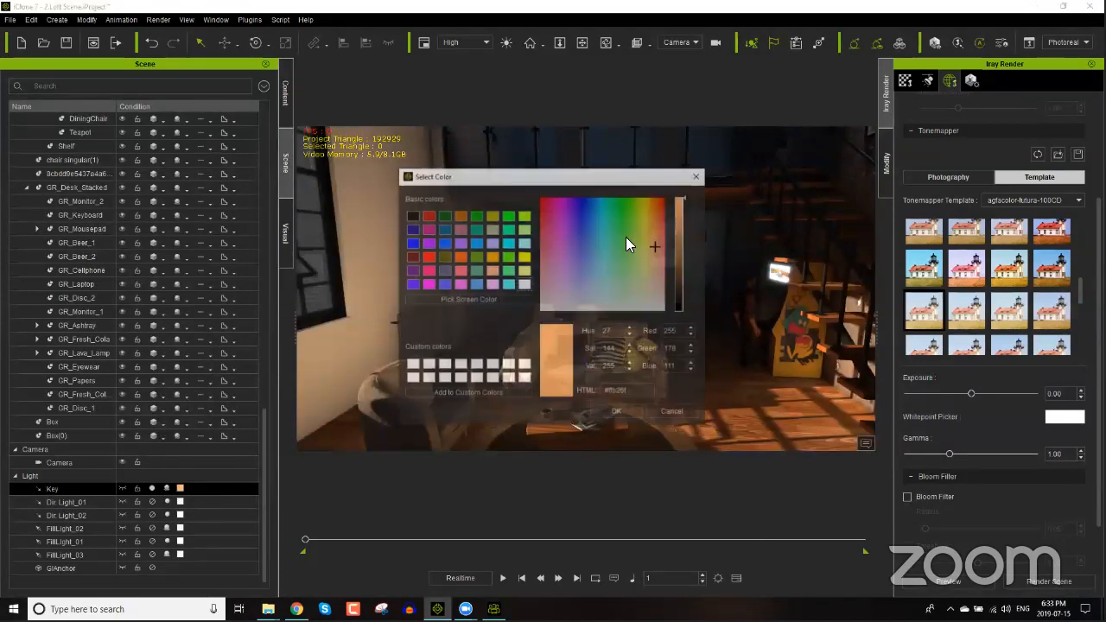
left_click(592, 282)
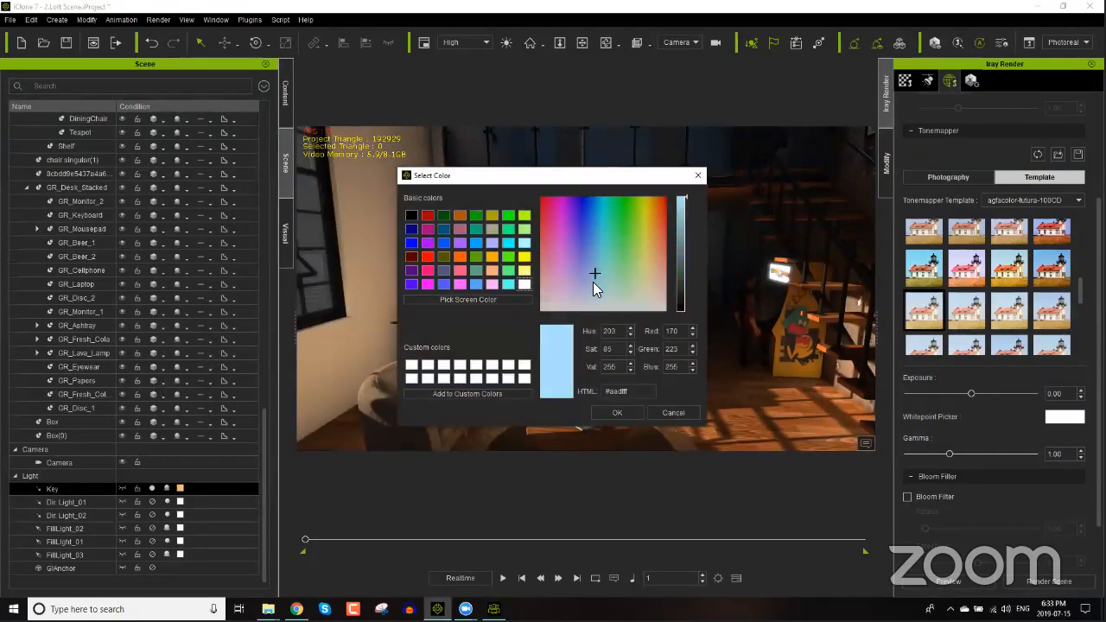
left_click(614, 413)
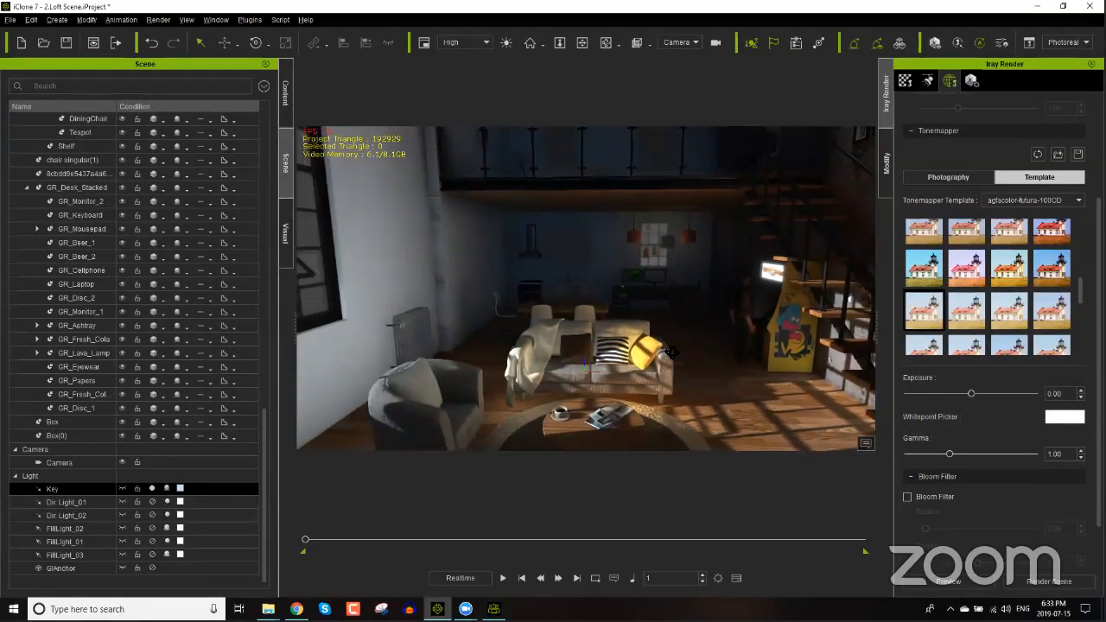
Step: Examine the Image Based Lighting, Bake IBL and IBL Transform settings, and look through the scene's lights, props and avatar
right_click_drag(603, 350, 291, 210)
left_click(287, 233)
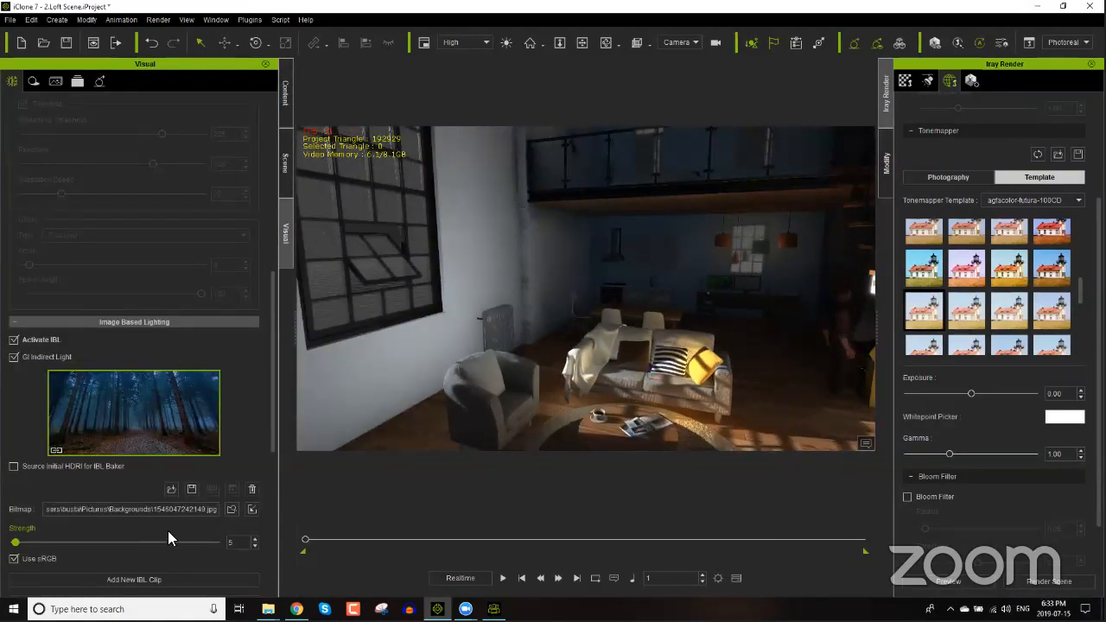
scroll(271, 398, "down", 1)
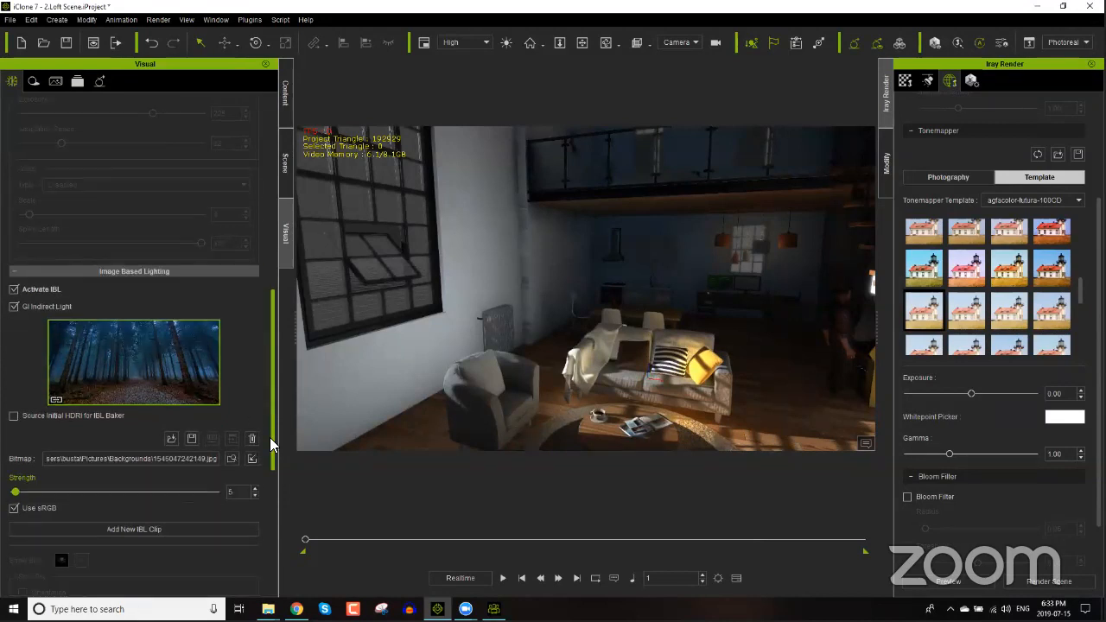
scroll(270, 487, "down", 4)
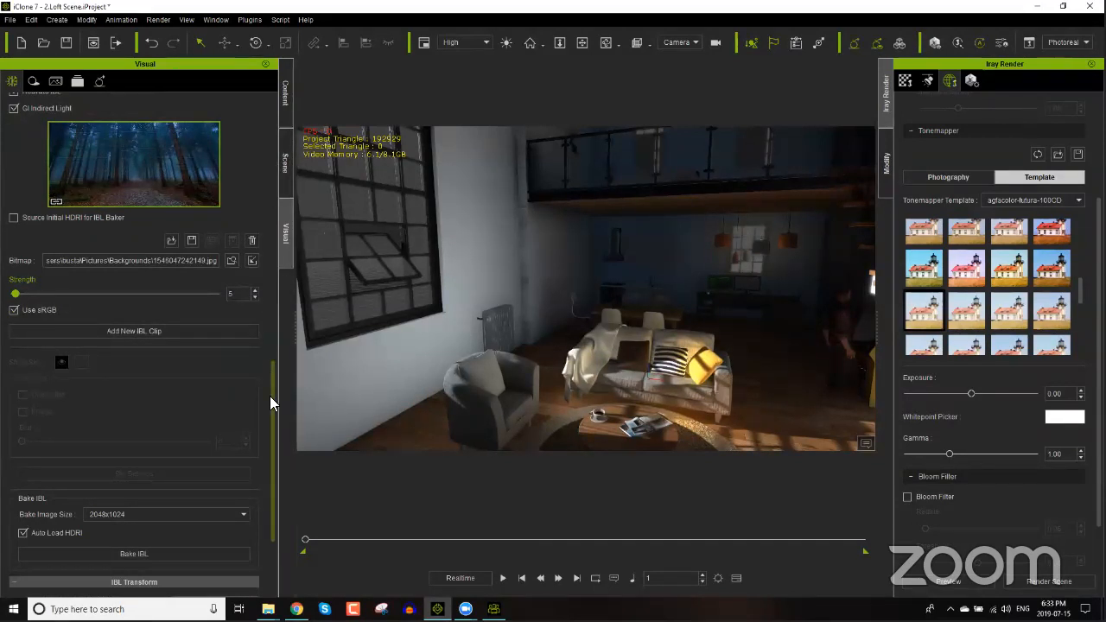
left_click_drag(269, 396, 273, 364)
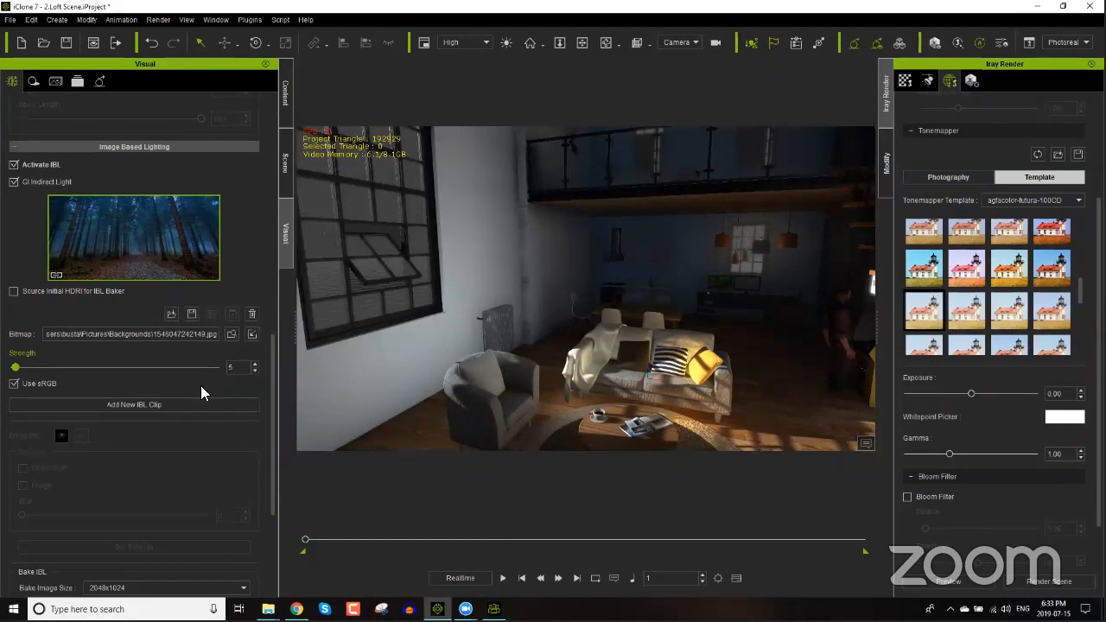
left_click_drag(272, 360, 268, 465)
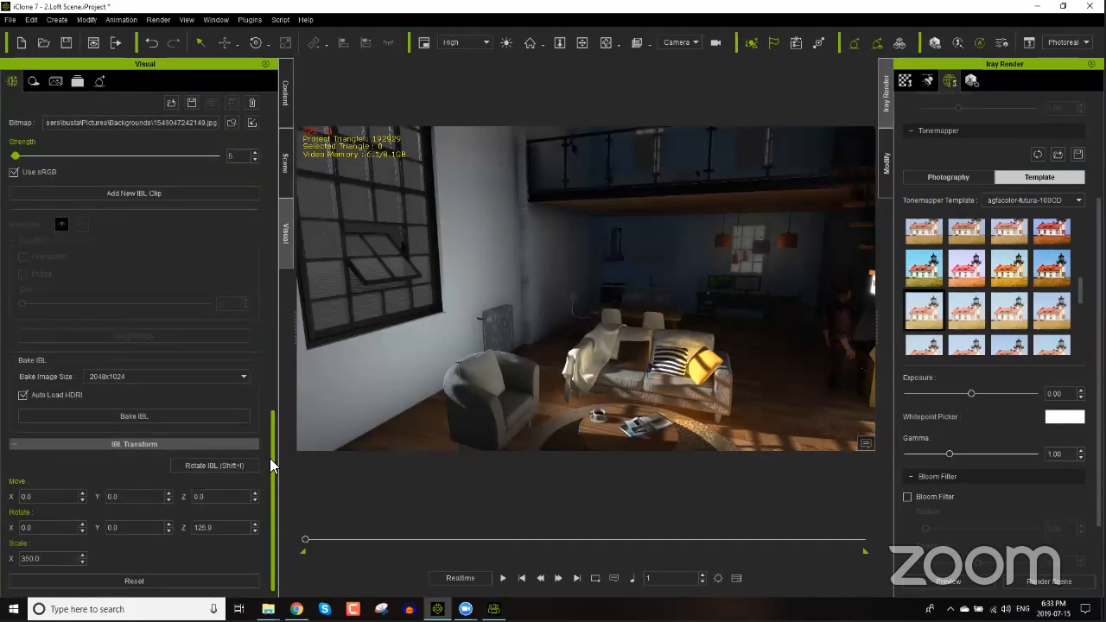
scroll(269, 458, "up", 3)
left_click(285, 163)
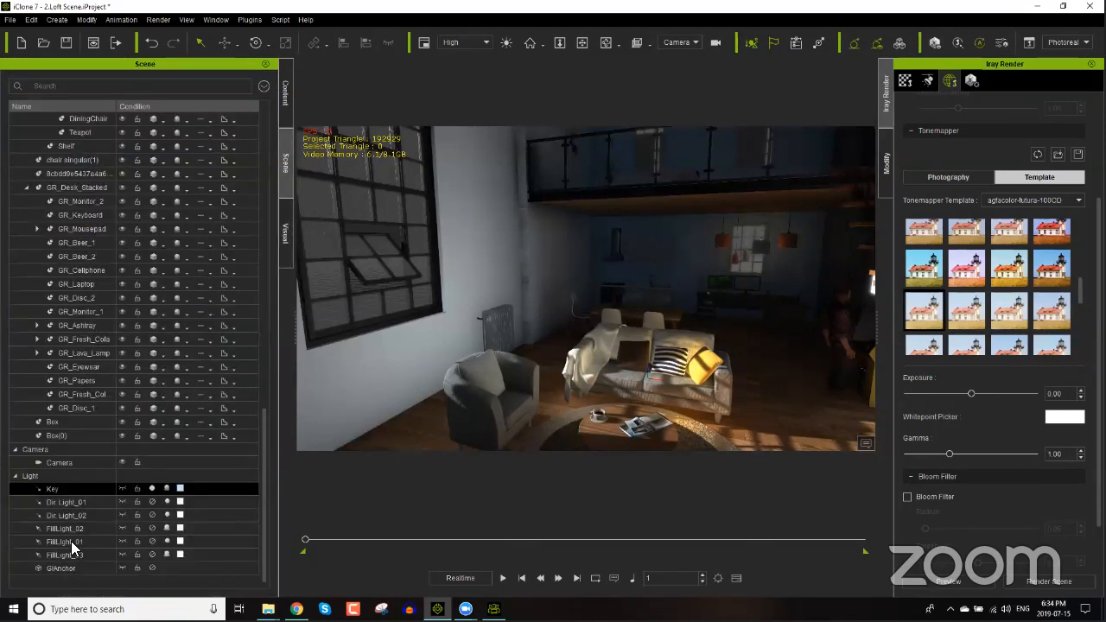
scroll(67, 465, "up", 3)
scroll(66, 463, "down", 3)
scroll(68, 461, "up", 8)
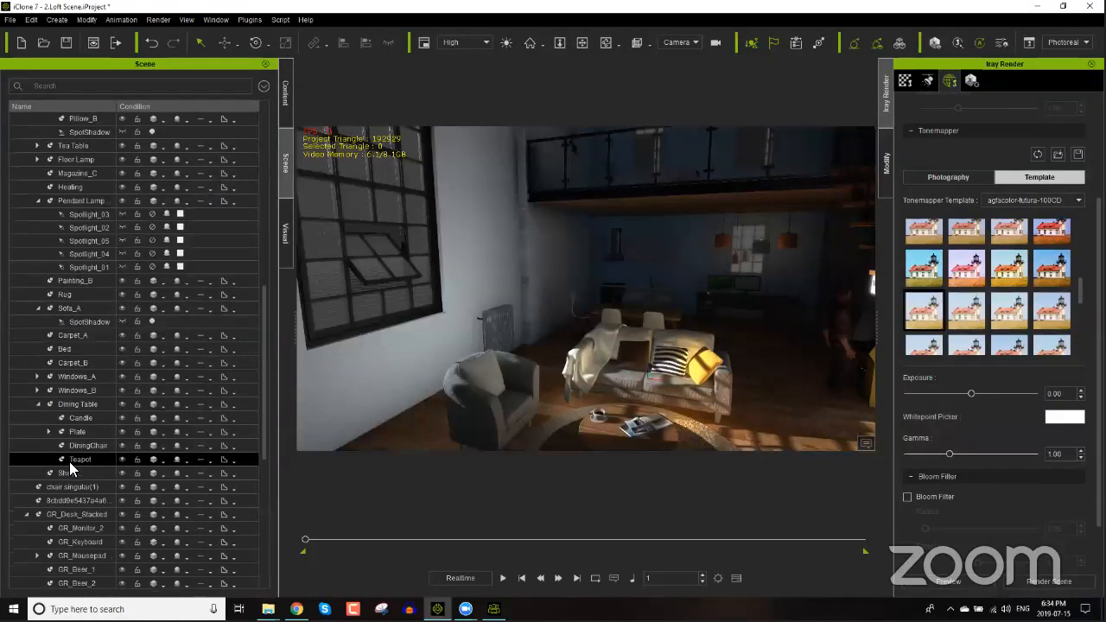
scroll(49, 223, "up", 10)
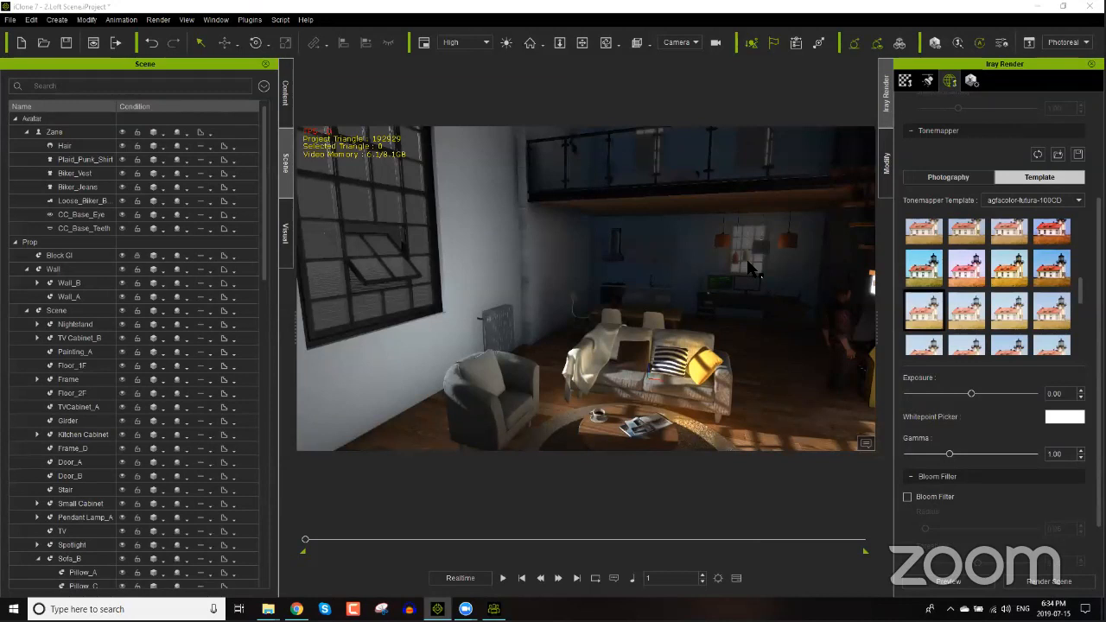
Step: Set the project's Total Frames to 9999 in the project settings
left_click(717, 578)
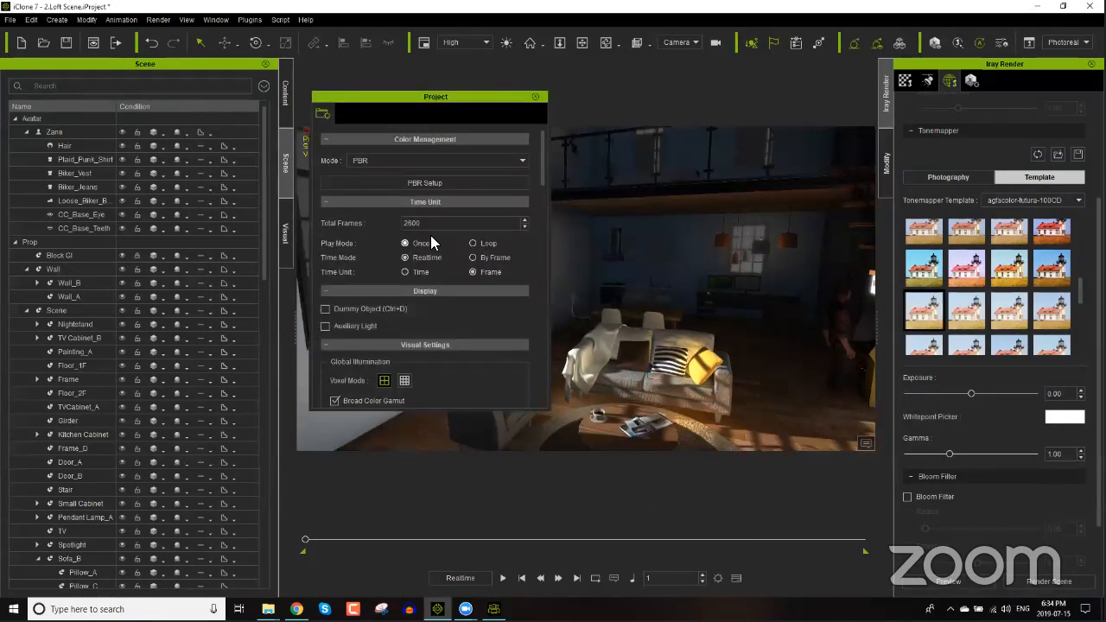
left_click_drag(441, 224, 320, 230)
type("10000")
key("BackSpace")
key("BackSpace")
key("BackSpace")
key("BackSpace")
key("BackSpace")
type("9999")
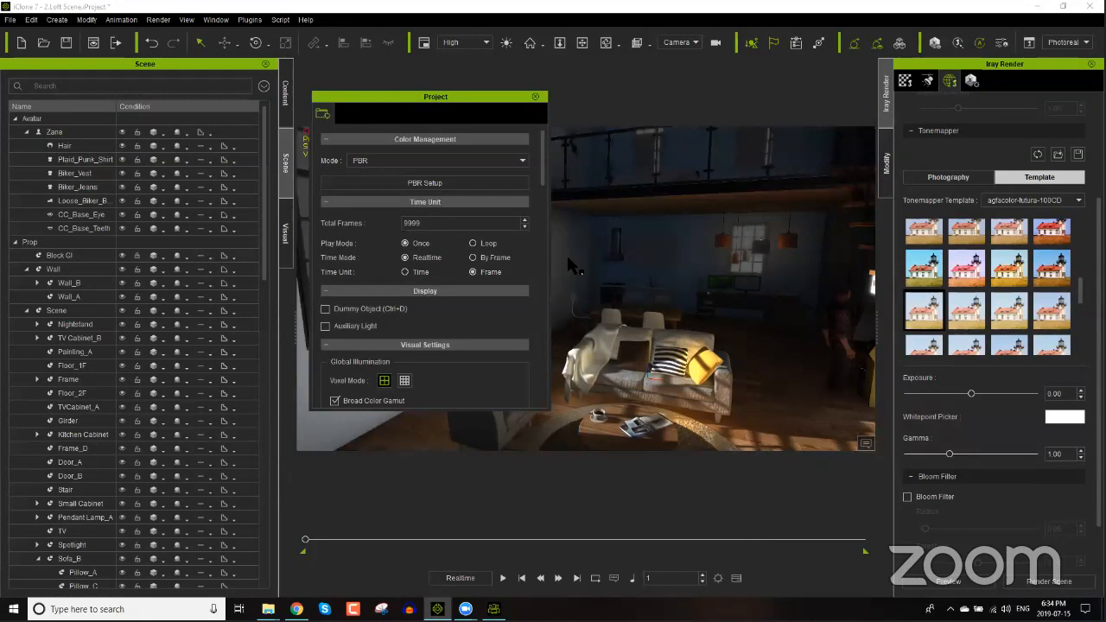
key("Return")
Step: Look through the project's global illumination, sound and physics settings, and close the project settings
scroll(487, 301, "down", 3)
scroll(472, 245, "down", 2)
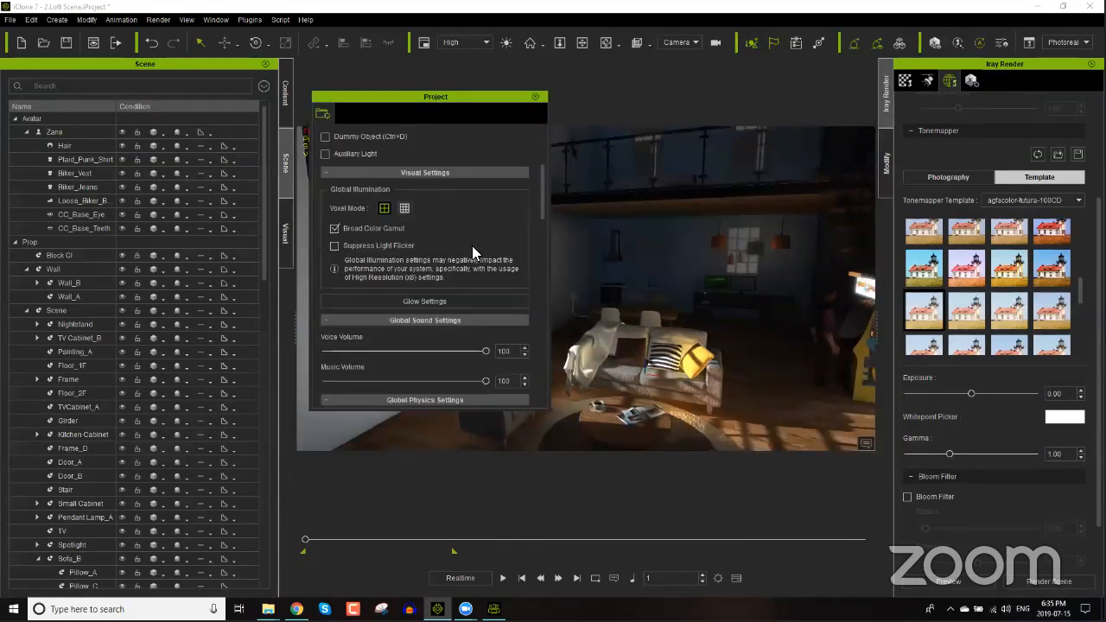
scroll(477, 275, "down", 3)
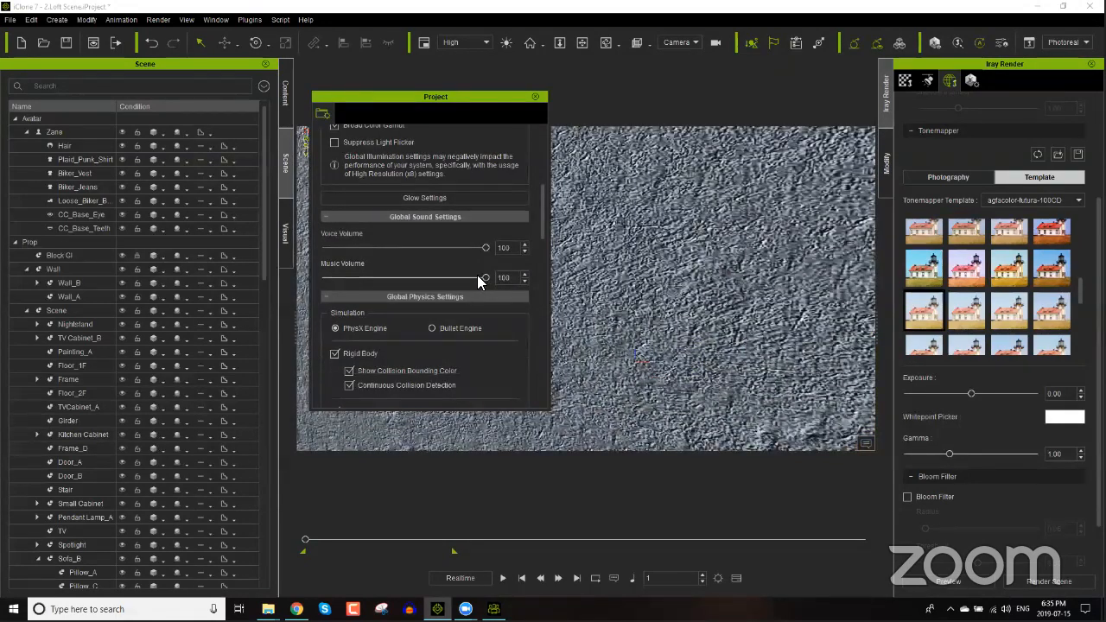
scroll(477, 274, "down", 3)
scroll(480, 268, "up", 5)
left_click(536, 97)
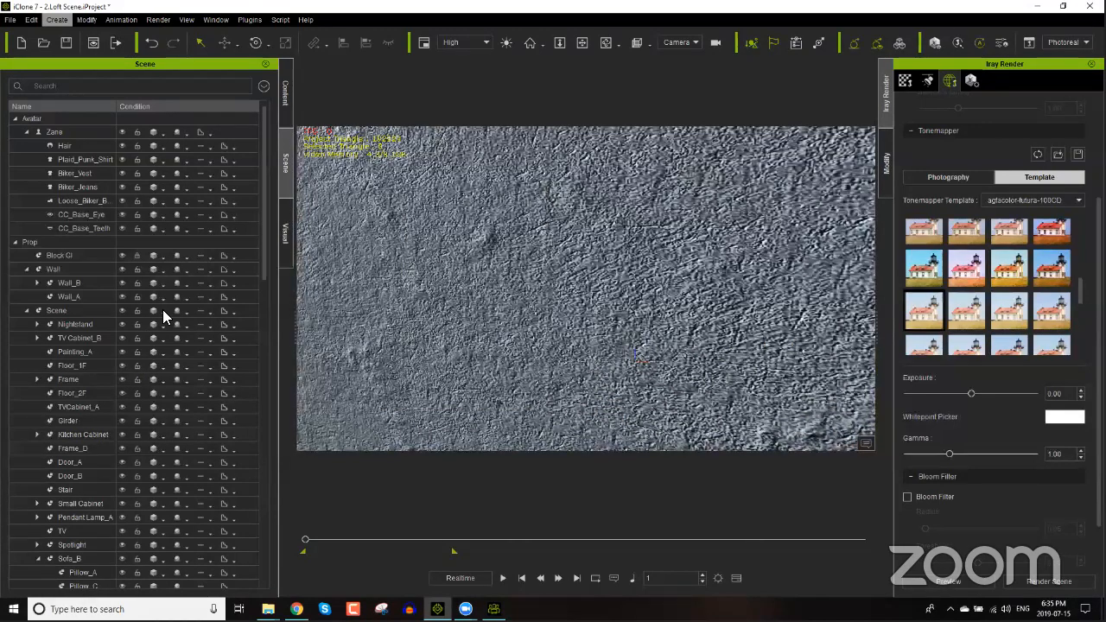
Step: Open the video render settings and examine the output range, render quality, frame size and frame rate
key("alt+r")
key("Return")
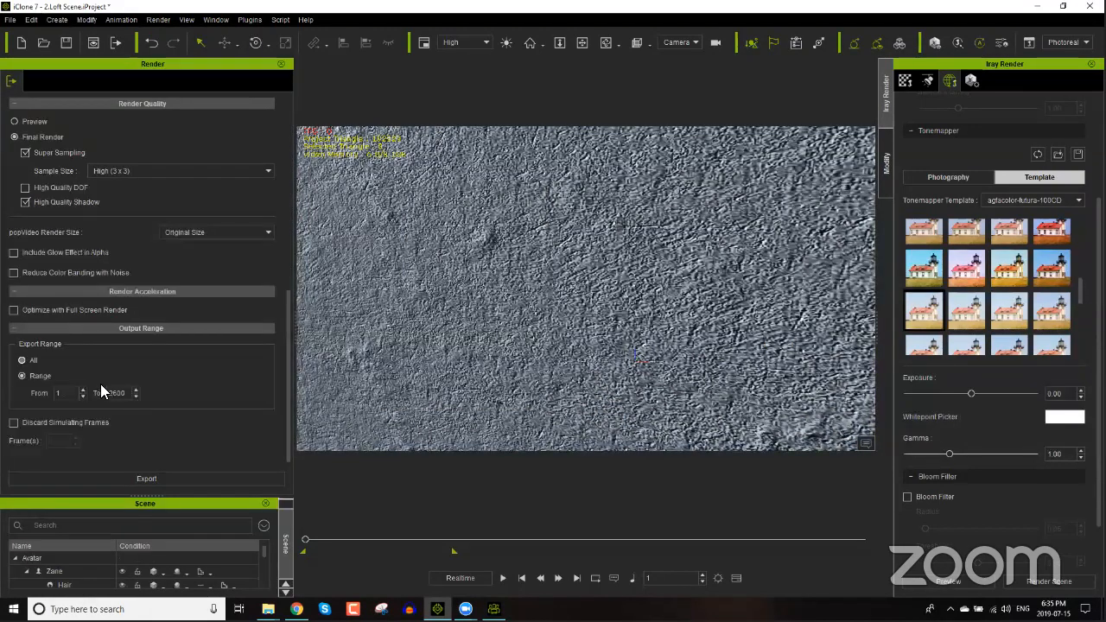
scroll(149, 322, "up", 5)
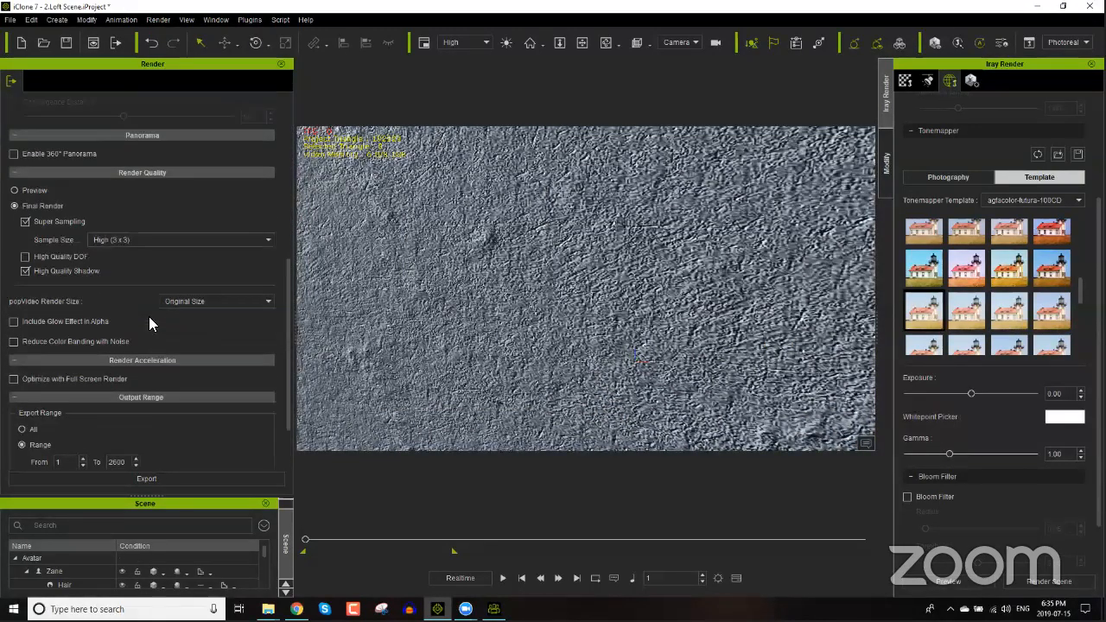
scroll(149, 323, "up", 4)
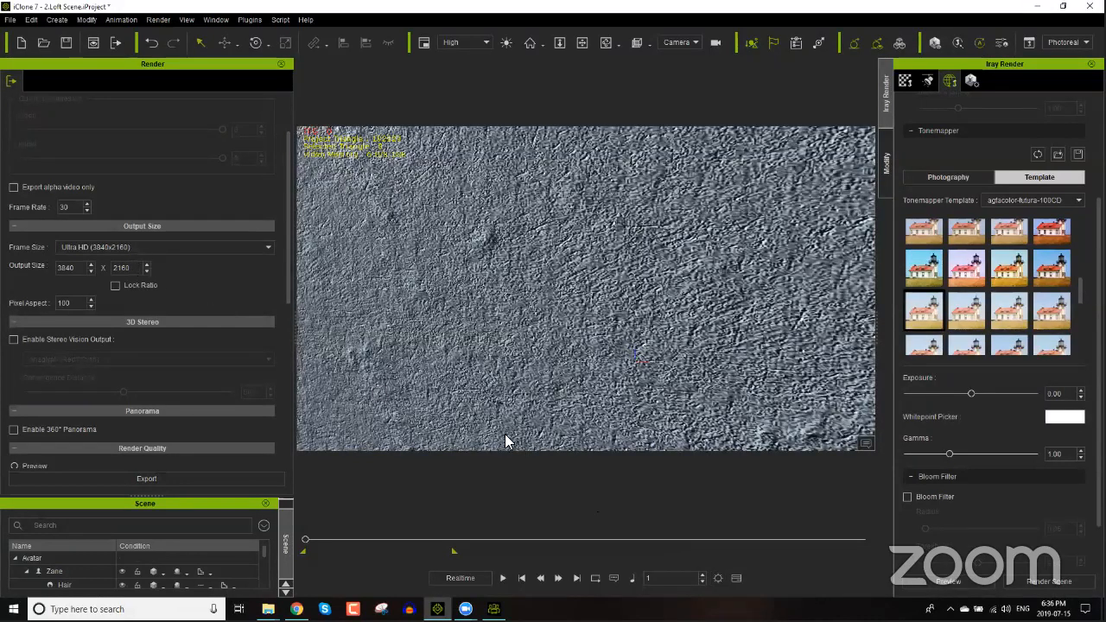
Step: Reopen the project settings, examine the 2D background, scene totals and time unit sections, and close them
left_click(718, 578)
left_click_drag(541, 194, 541, 309)
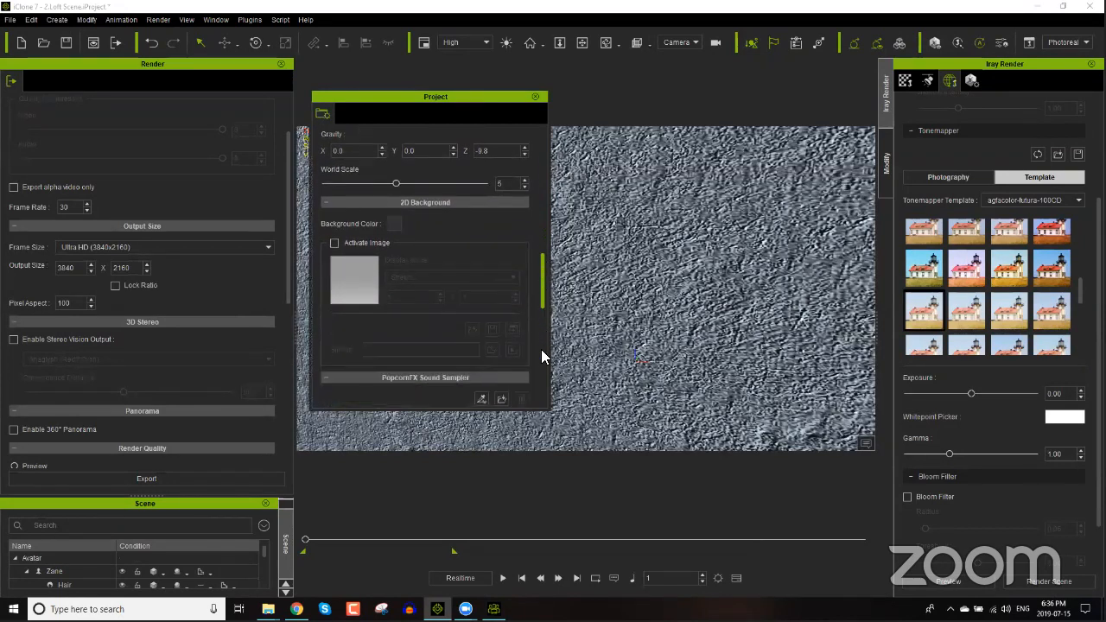
scroll(544, 349, "down", 5)
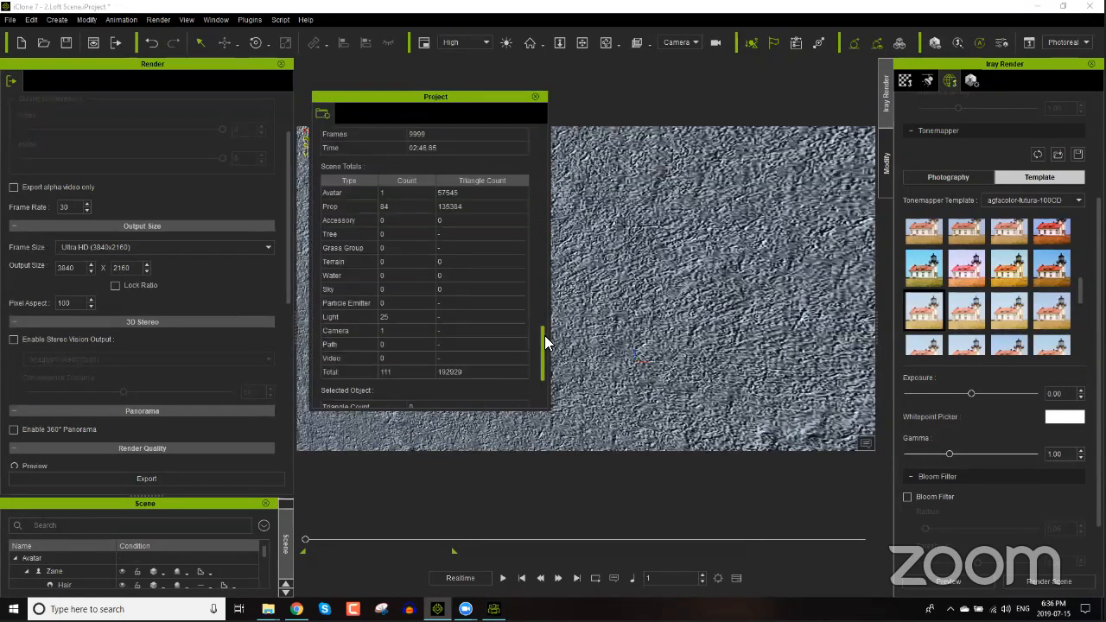
left_click_drag(545, 335, 553, 141)
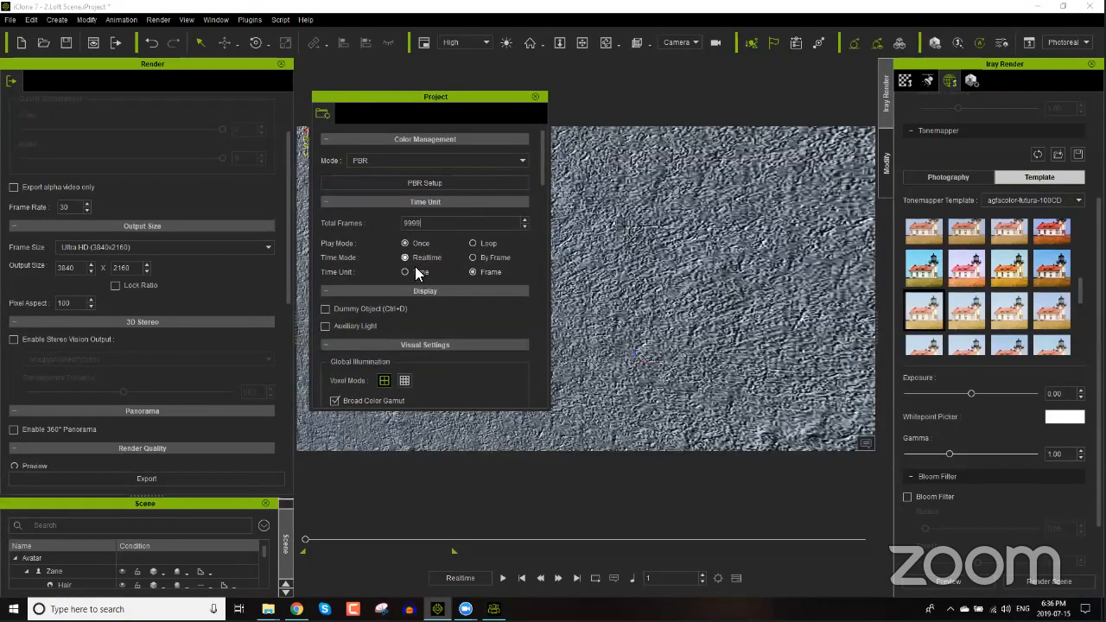
left_click(534, 96)
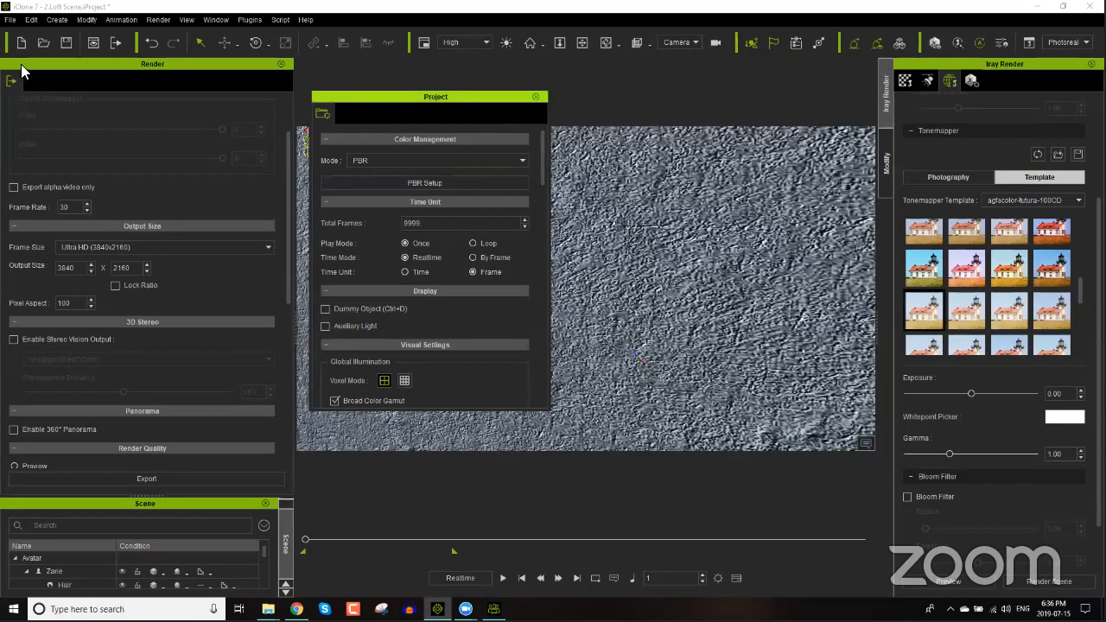
Step: Open the program preferences, examine the control, real-time render, system and interface options, and close them
left_click(11, 20)
key("Right")
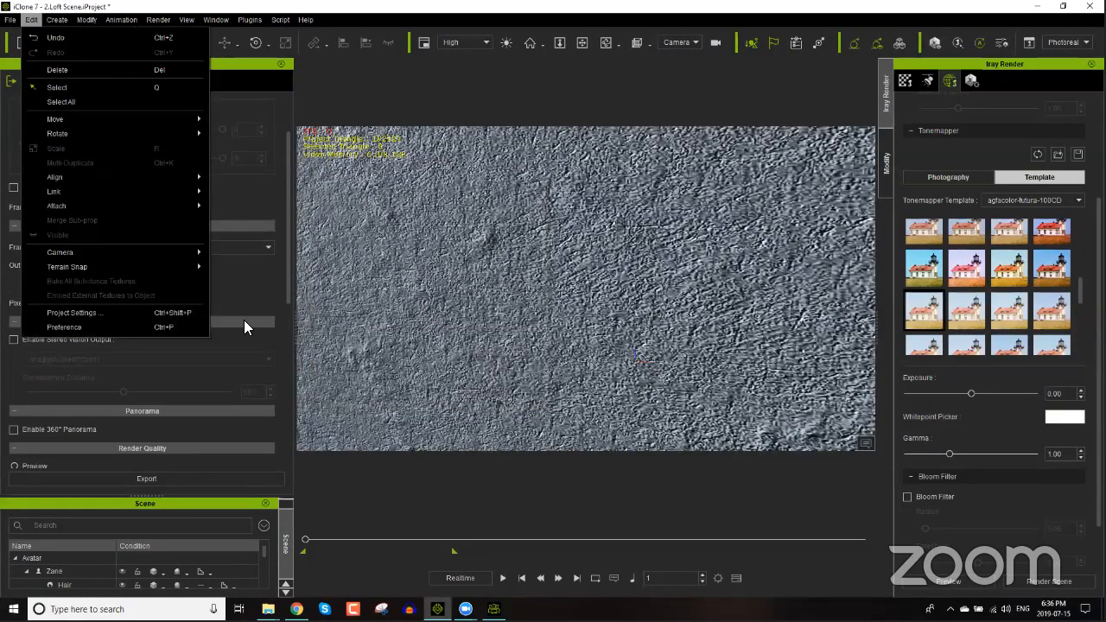
key("Up")
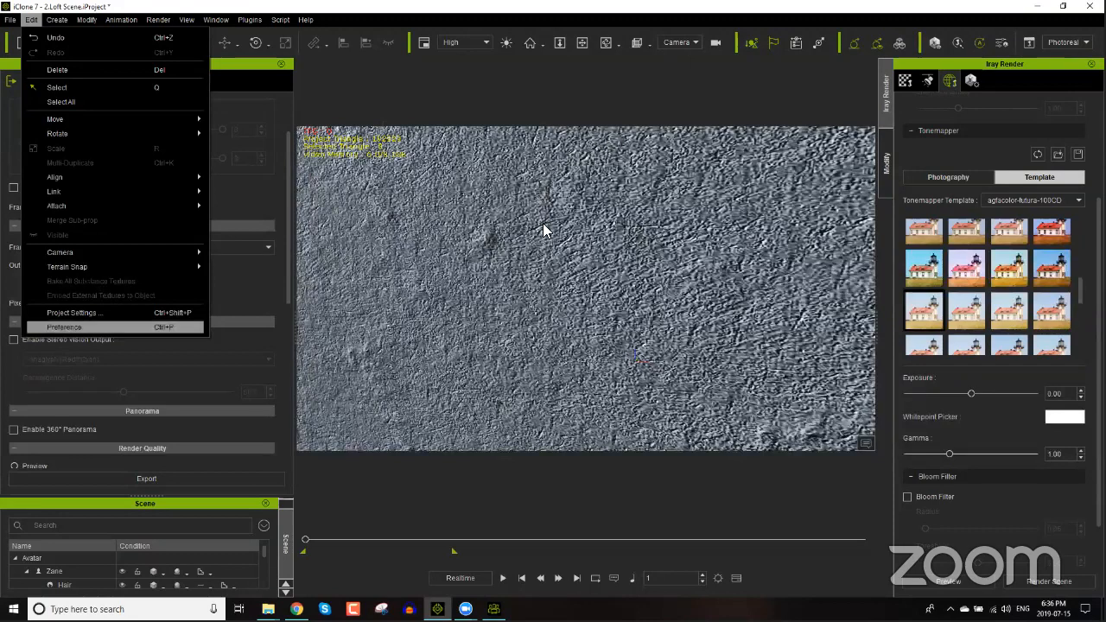
key("Return")
scroll(545, 226, "down", 3)
scroll(550, 261, "down", 5)
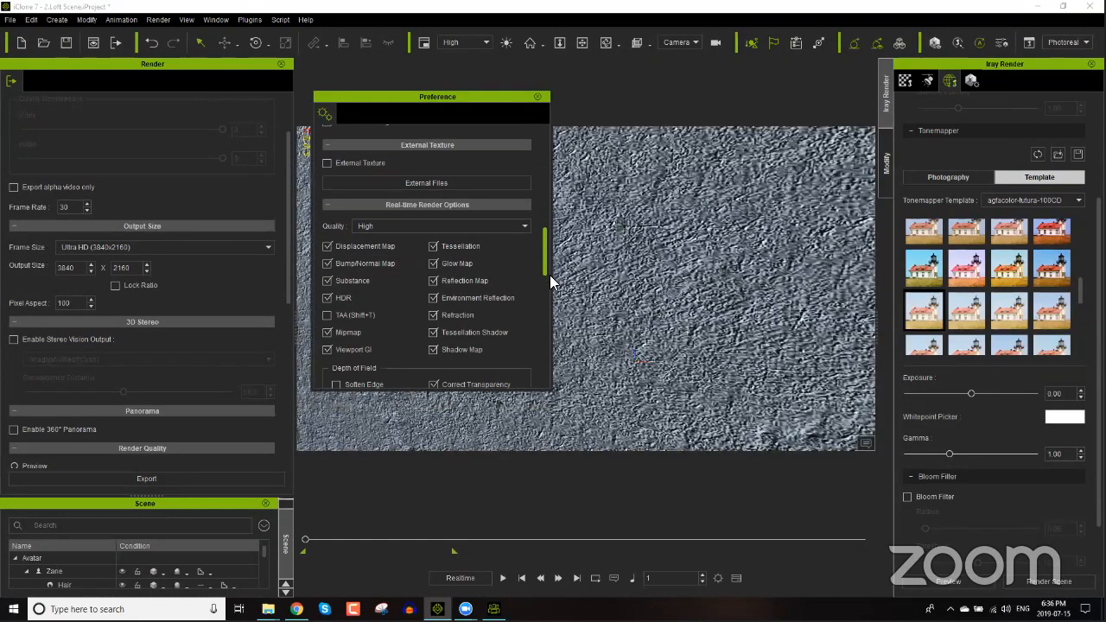
scroll(549, 325, "down", 10)
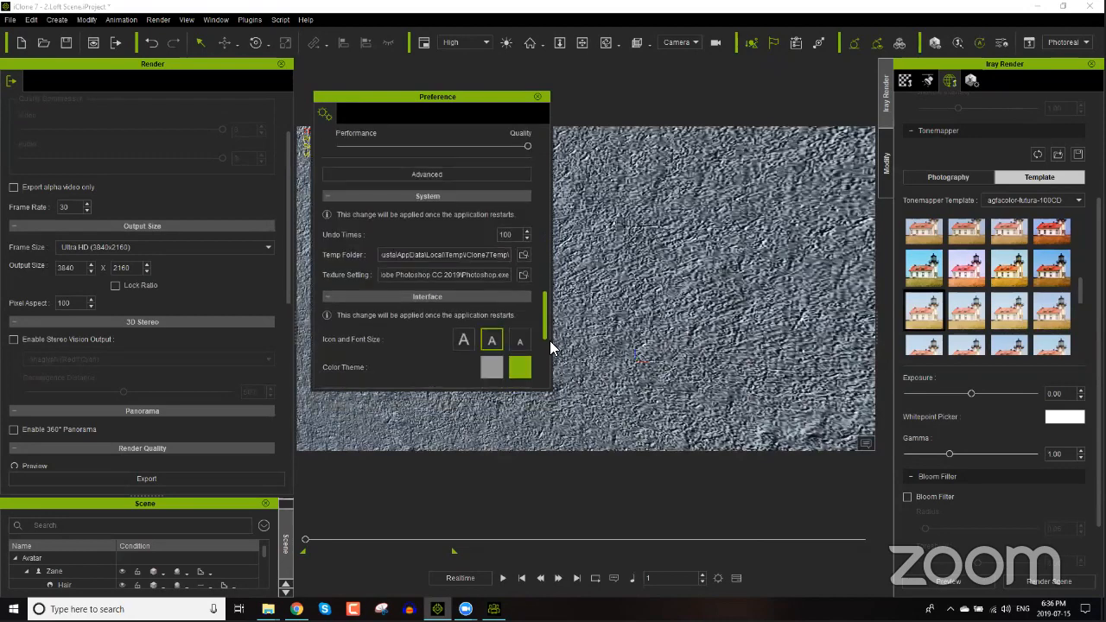
scroll(553, 377, "up", 8)
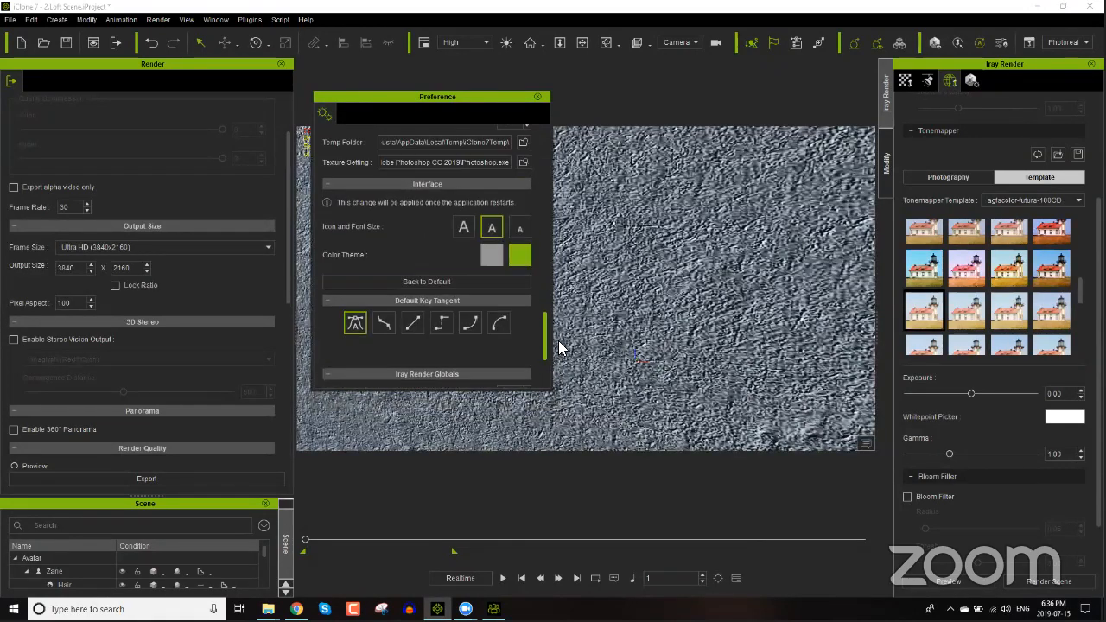
scroll(562, 300, "up", 4)
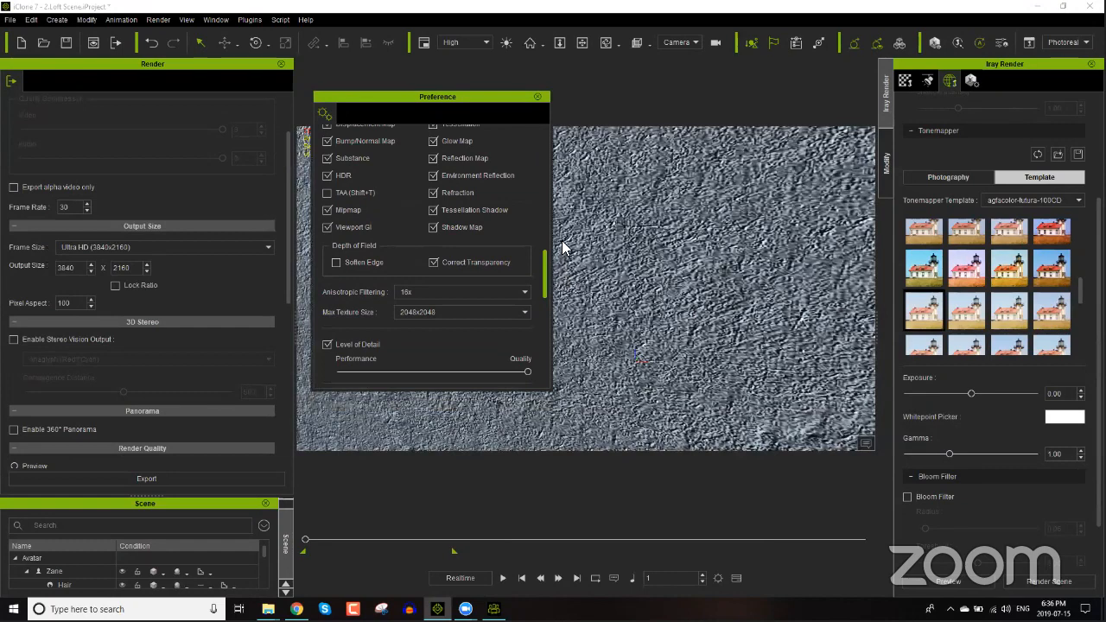
scroll(567, 226, "up", 5)
left_click_drag(563, 214, 563, 159)
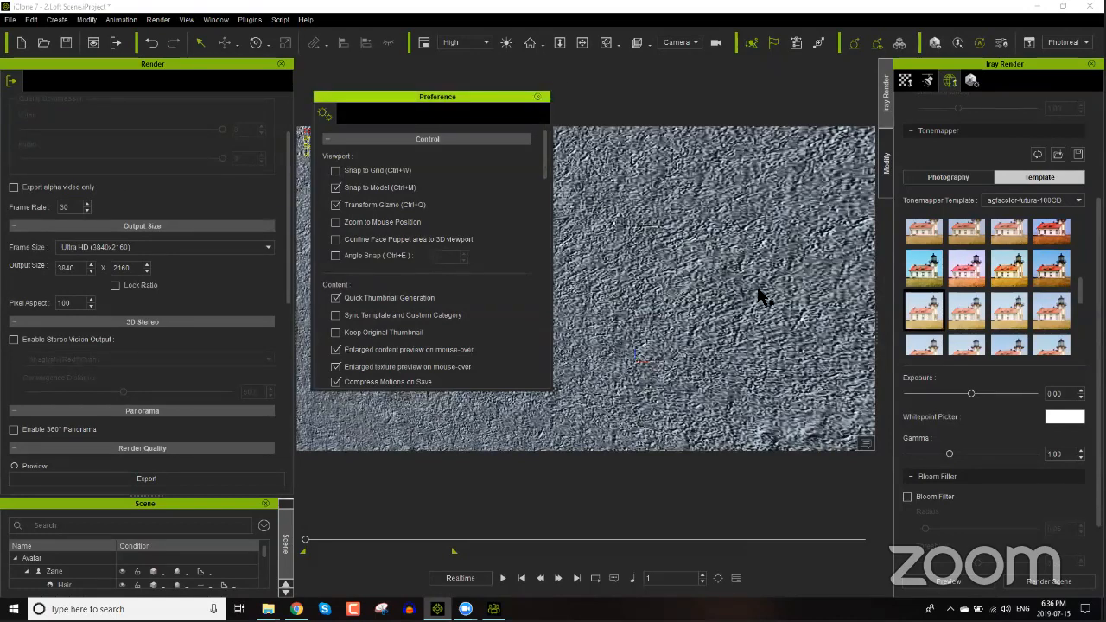
key("Escape")
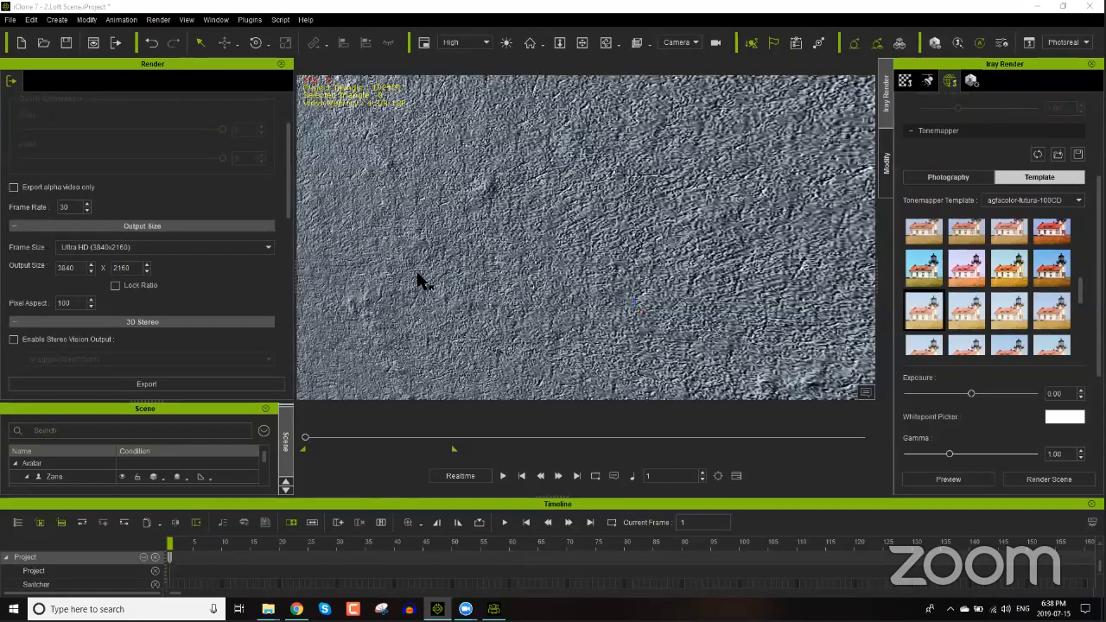
Step: Select the Frame Rate value in the render settings and switch to the Zoom window listing upcoming meetings
double_click(55, 207)
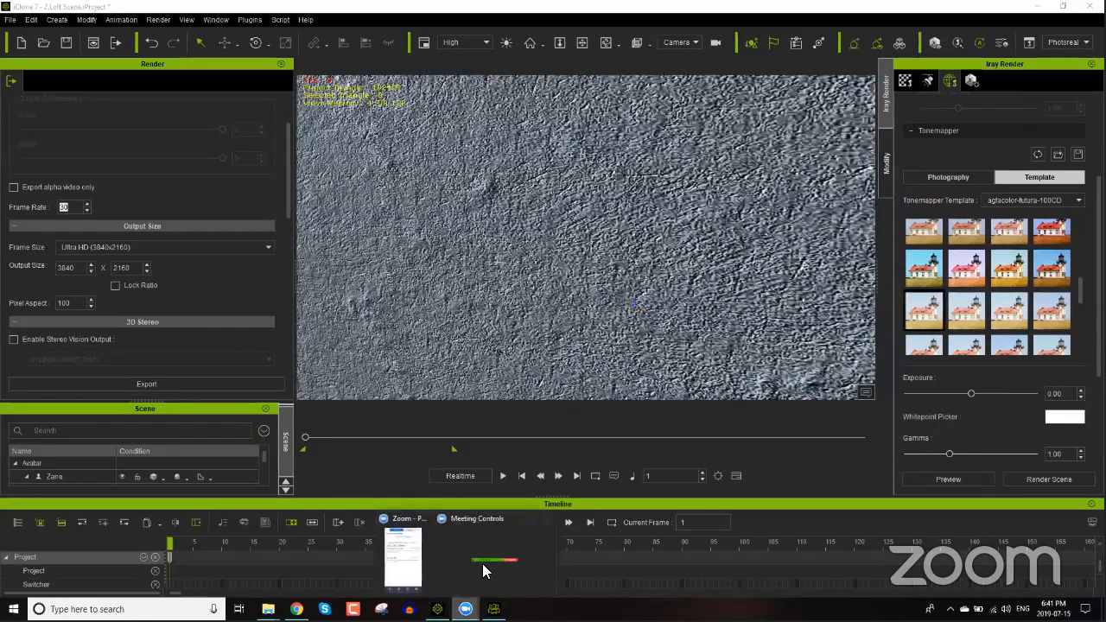
mouse_move(465, 609)
left_click(416, 552)
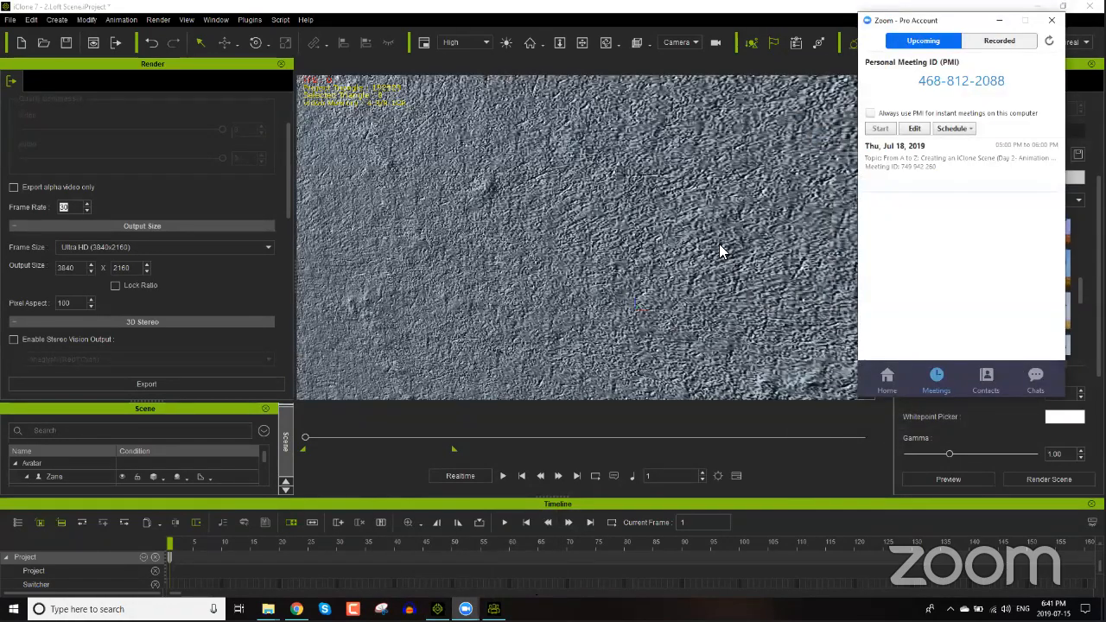